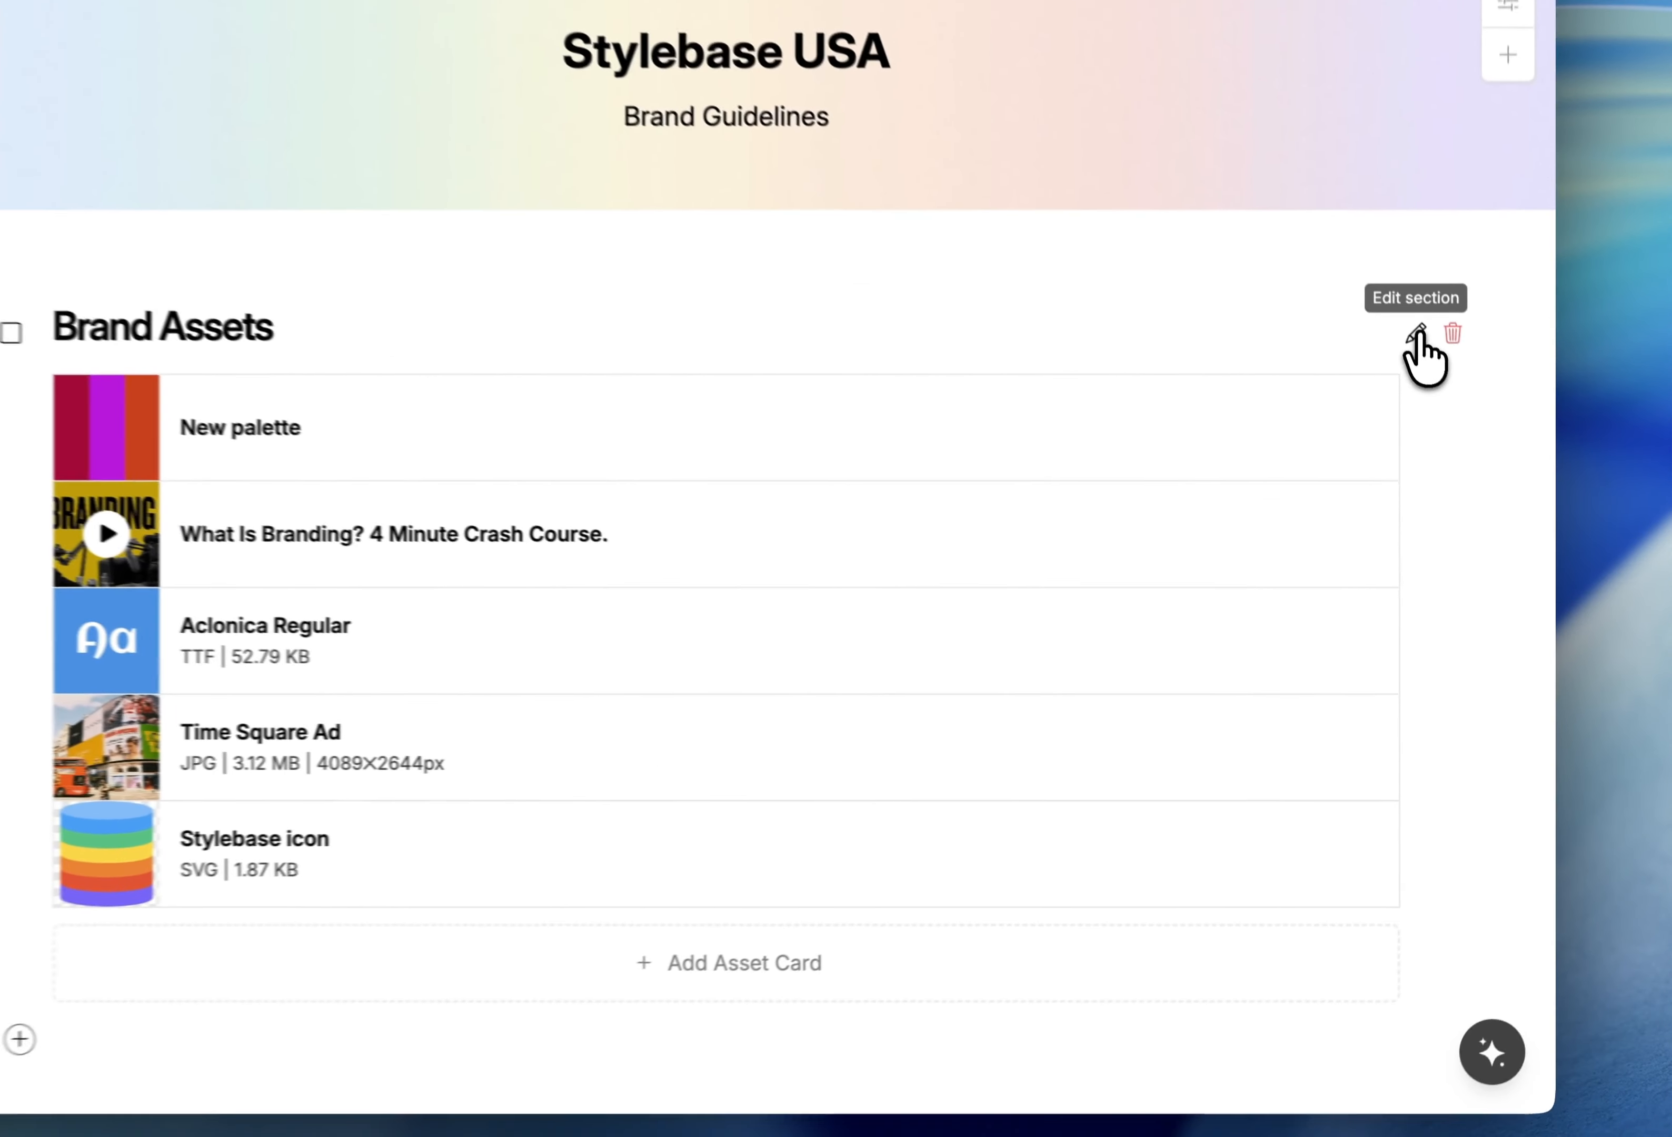
Change the Brand Assets section's list style to Striped and save the change.
{"action": "left_click", "coordinate": [1453, 455]}
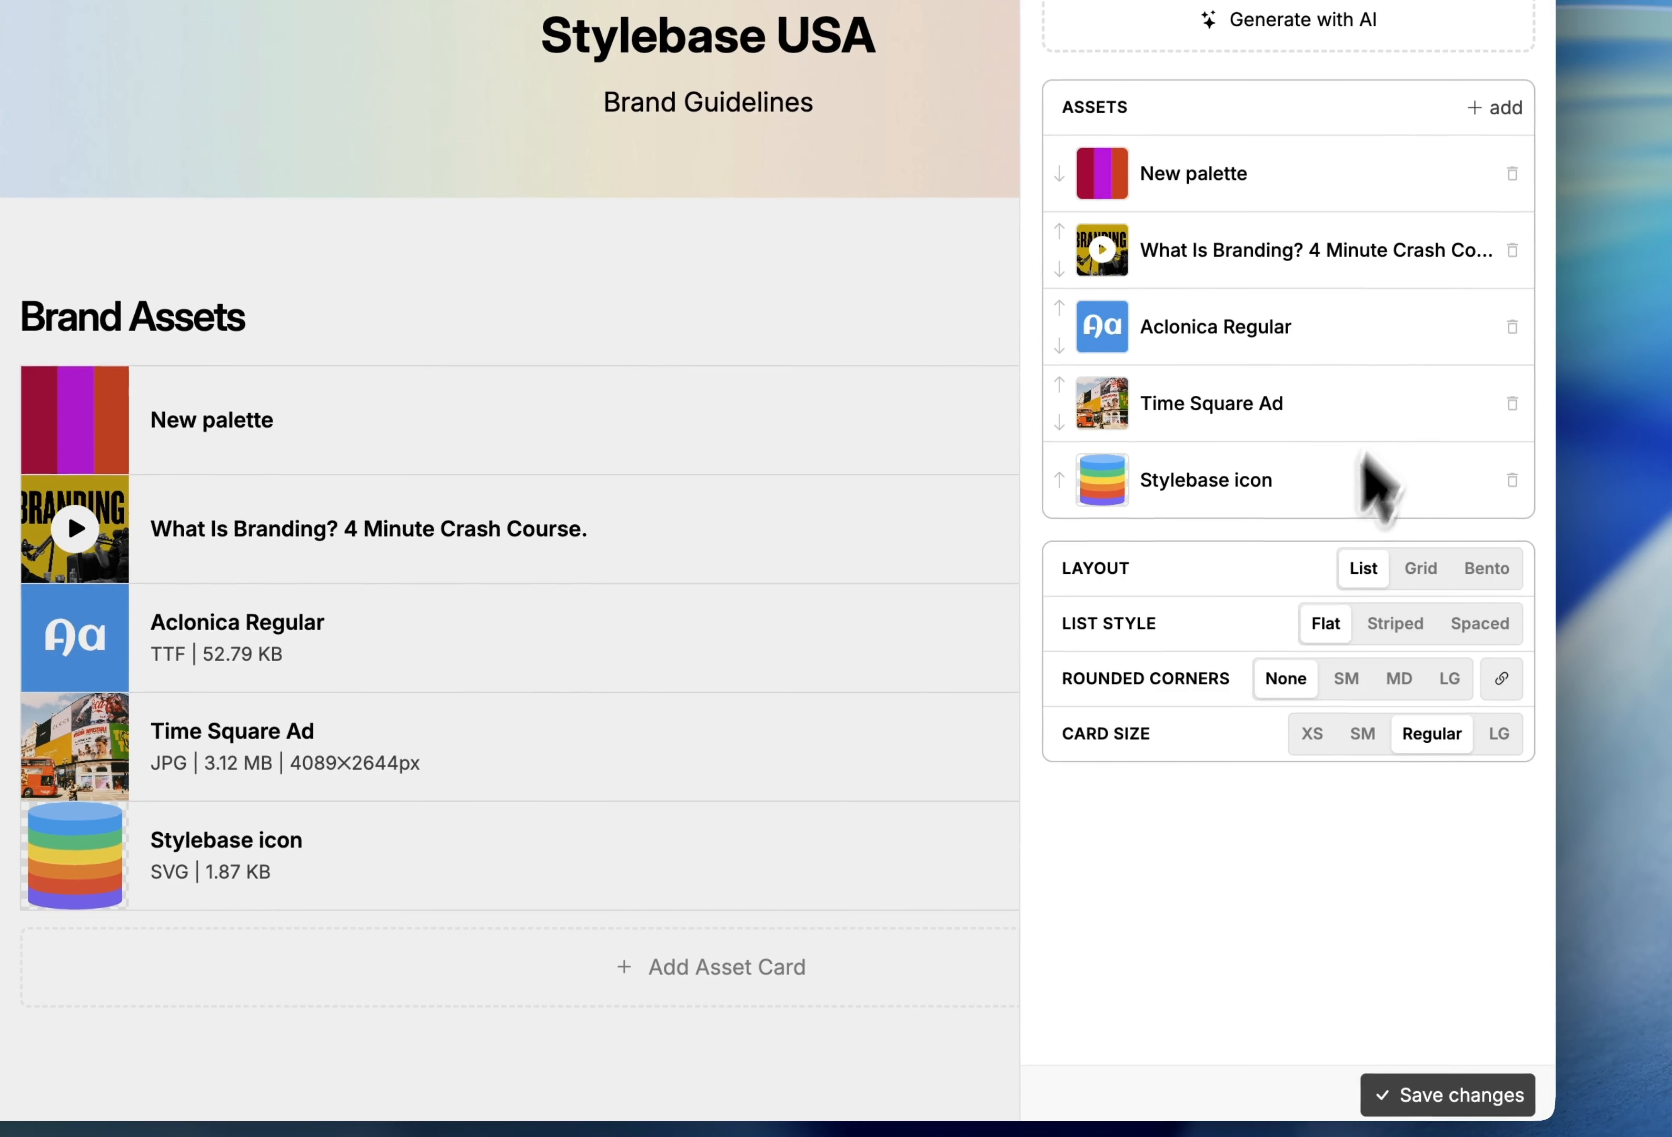
{"action": "left_click", "coordinate": [1405, 625]}
{"action": "left_click", "coordinate": [1447, 1095]}
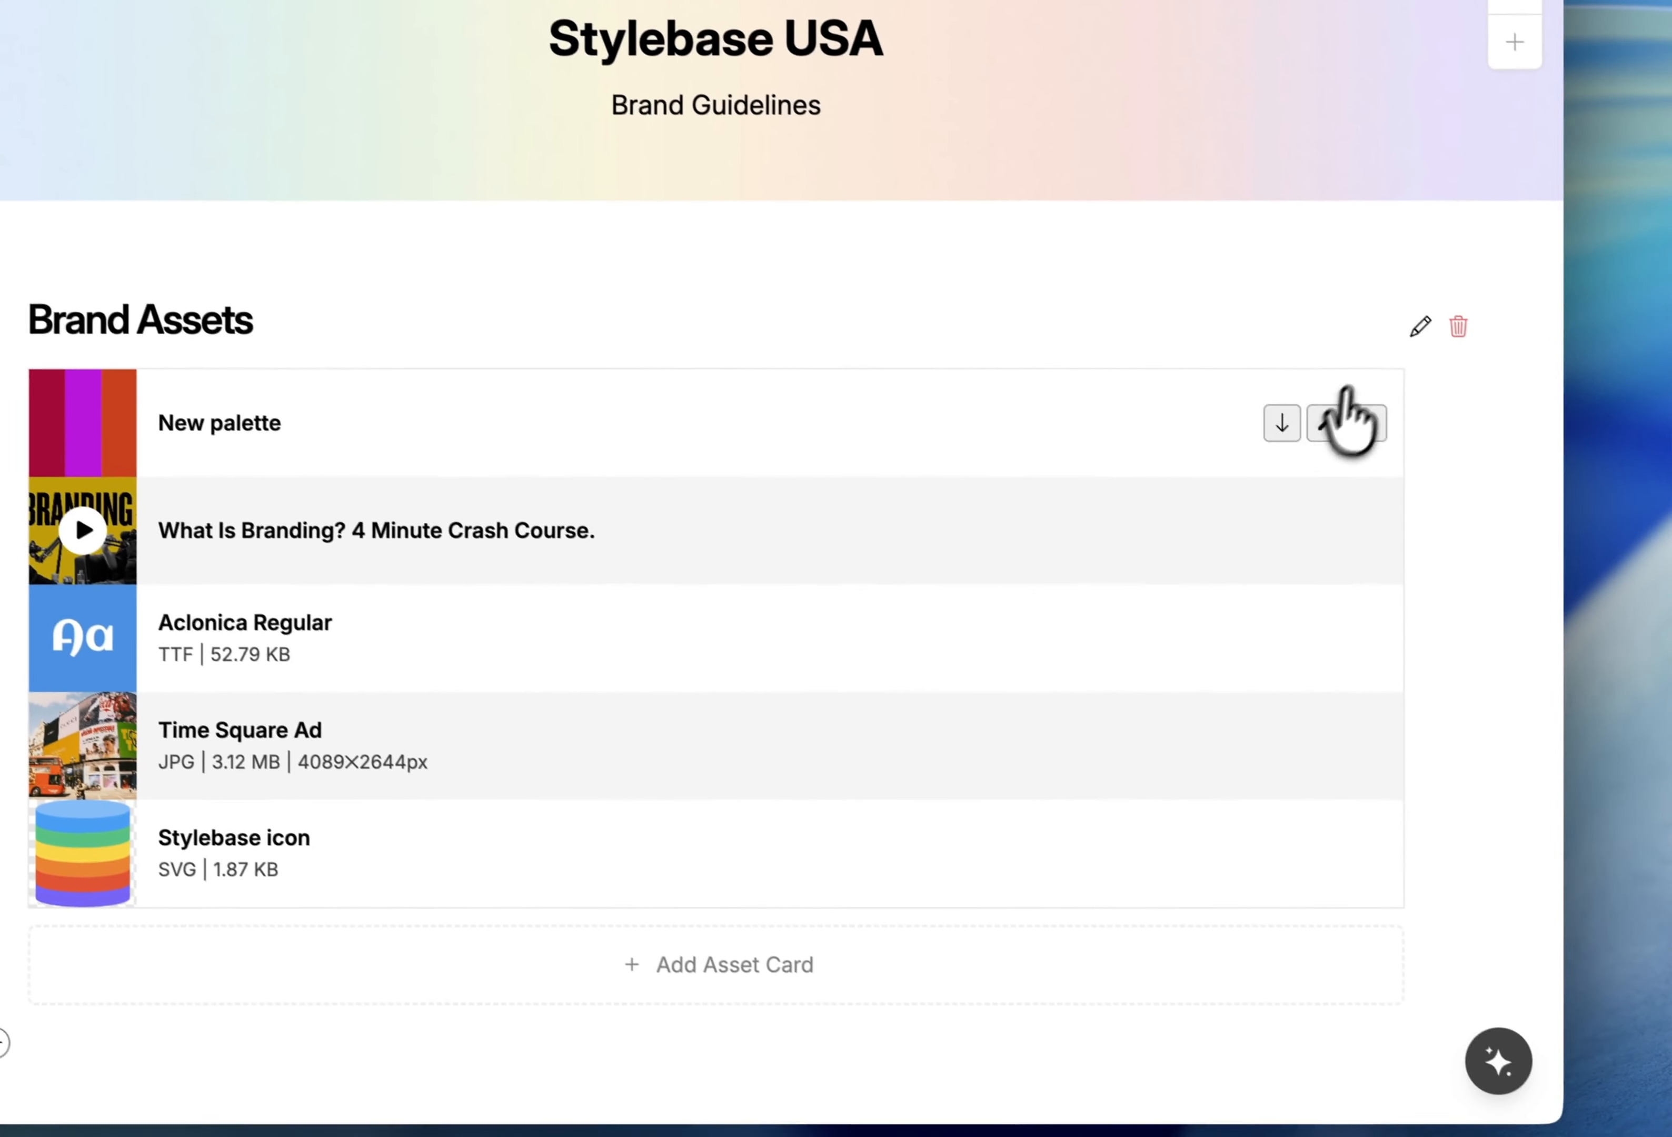
Set the rounded corners of the Brand Assets list to LG and save the change.
{"action": "left_click", "coordinate": [1422, 328]}
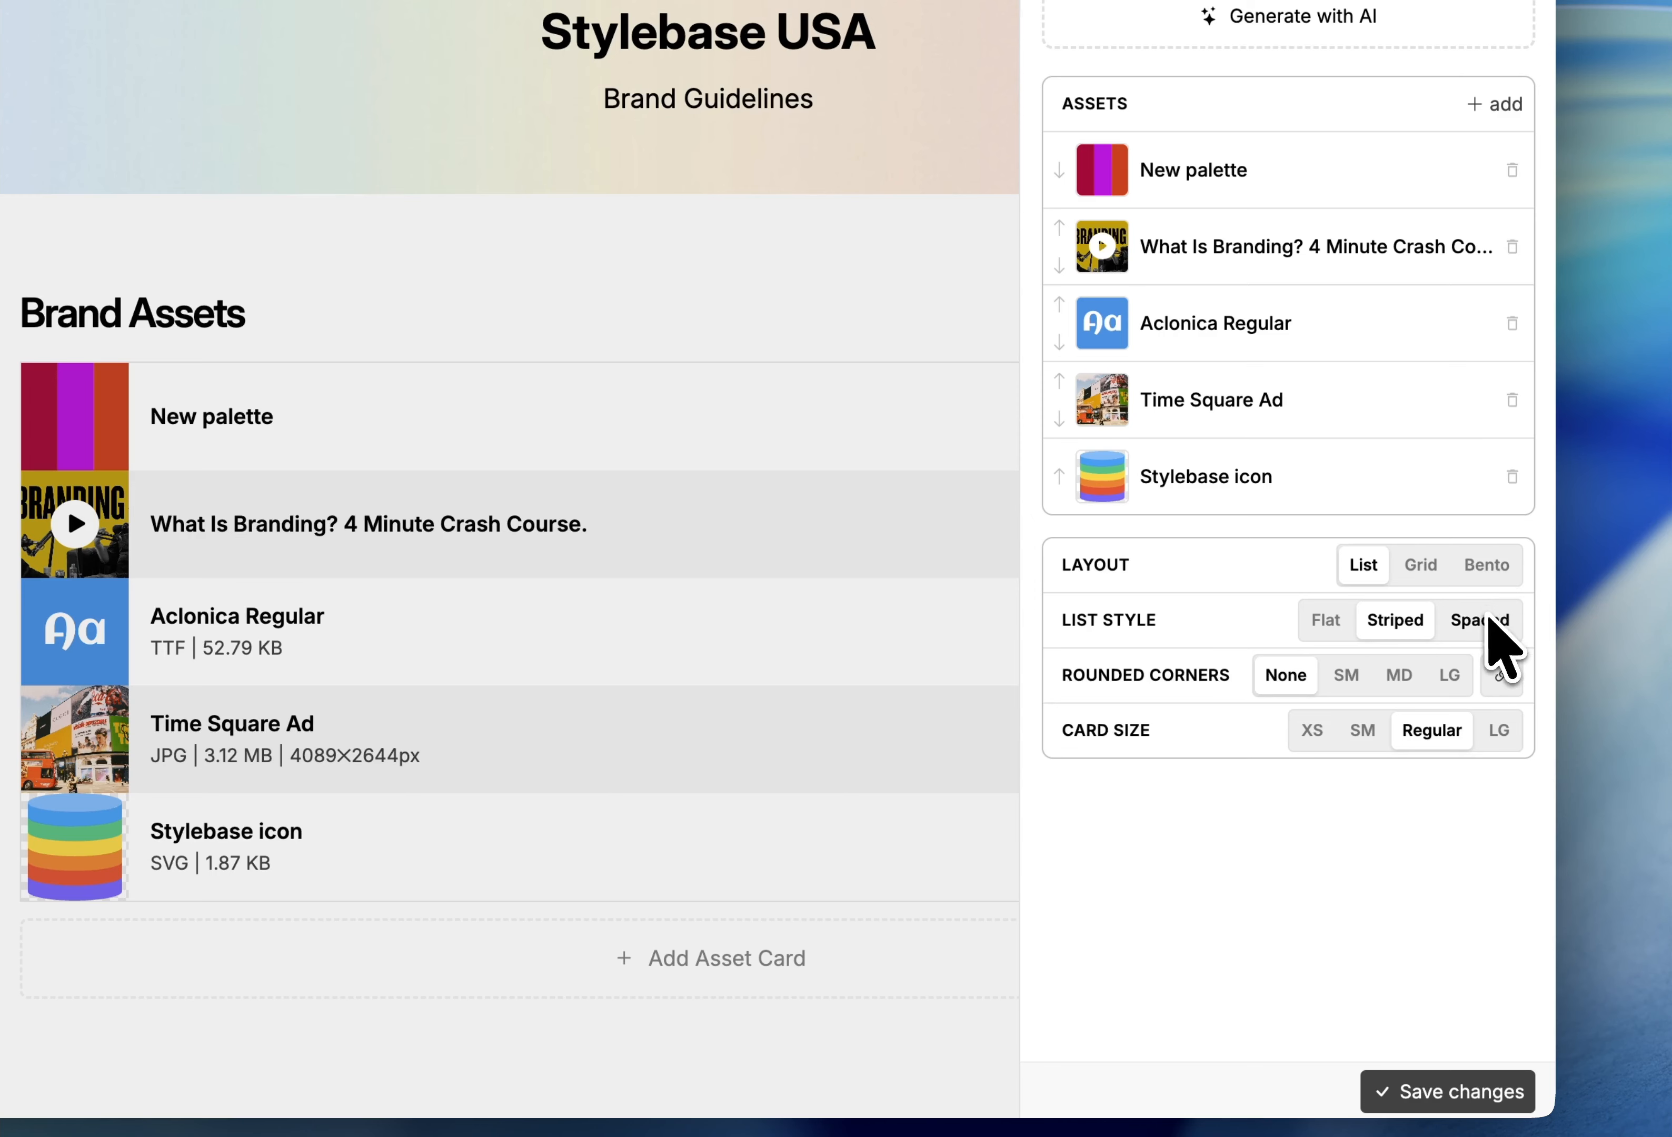
{"action": "left_click", "coordinate": [1449, 674]}
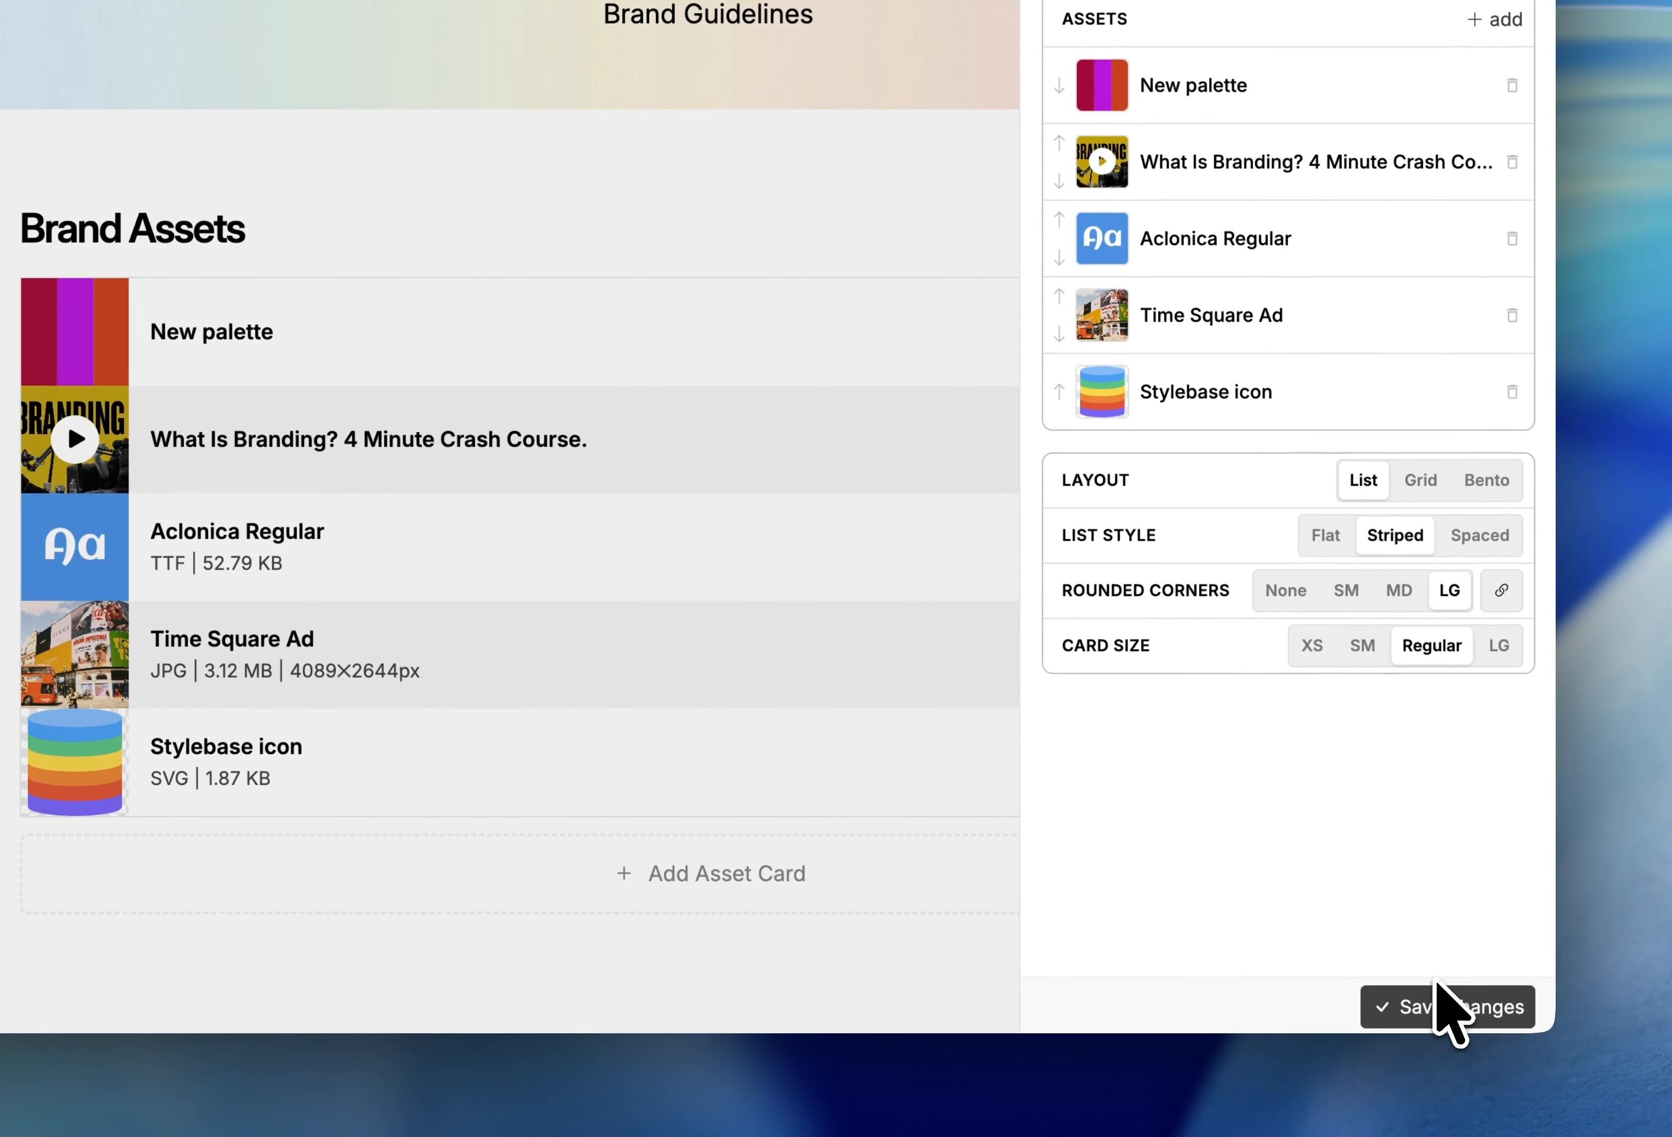
{"action": "left_click", "coordinate": [1438, 1008]}
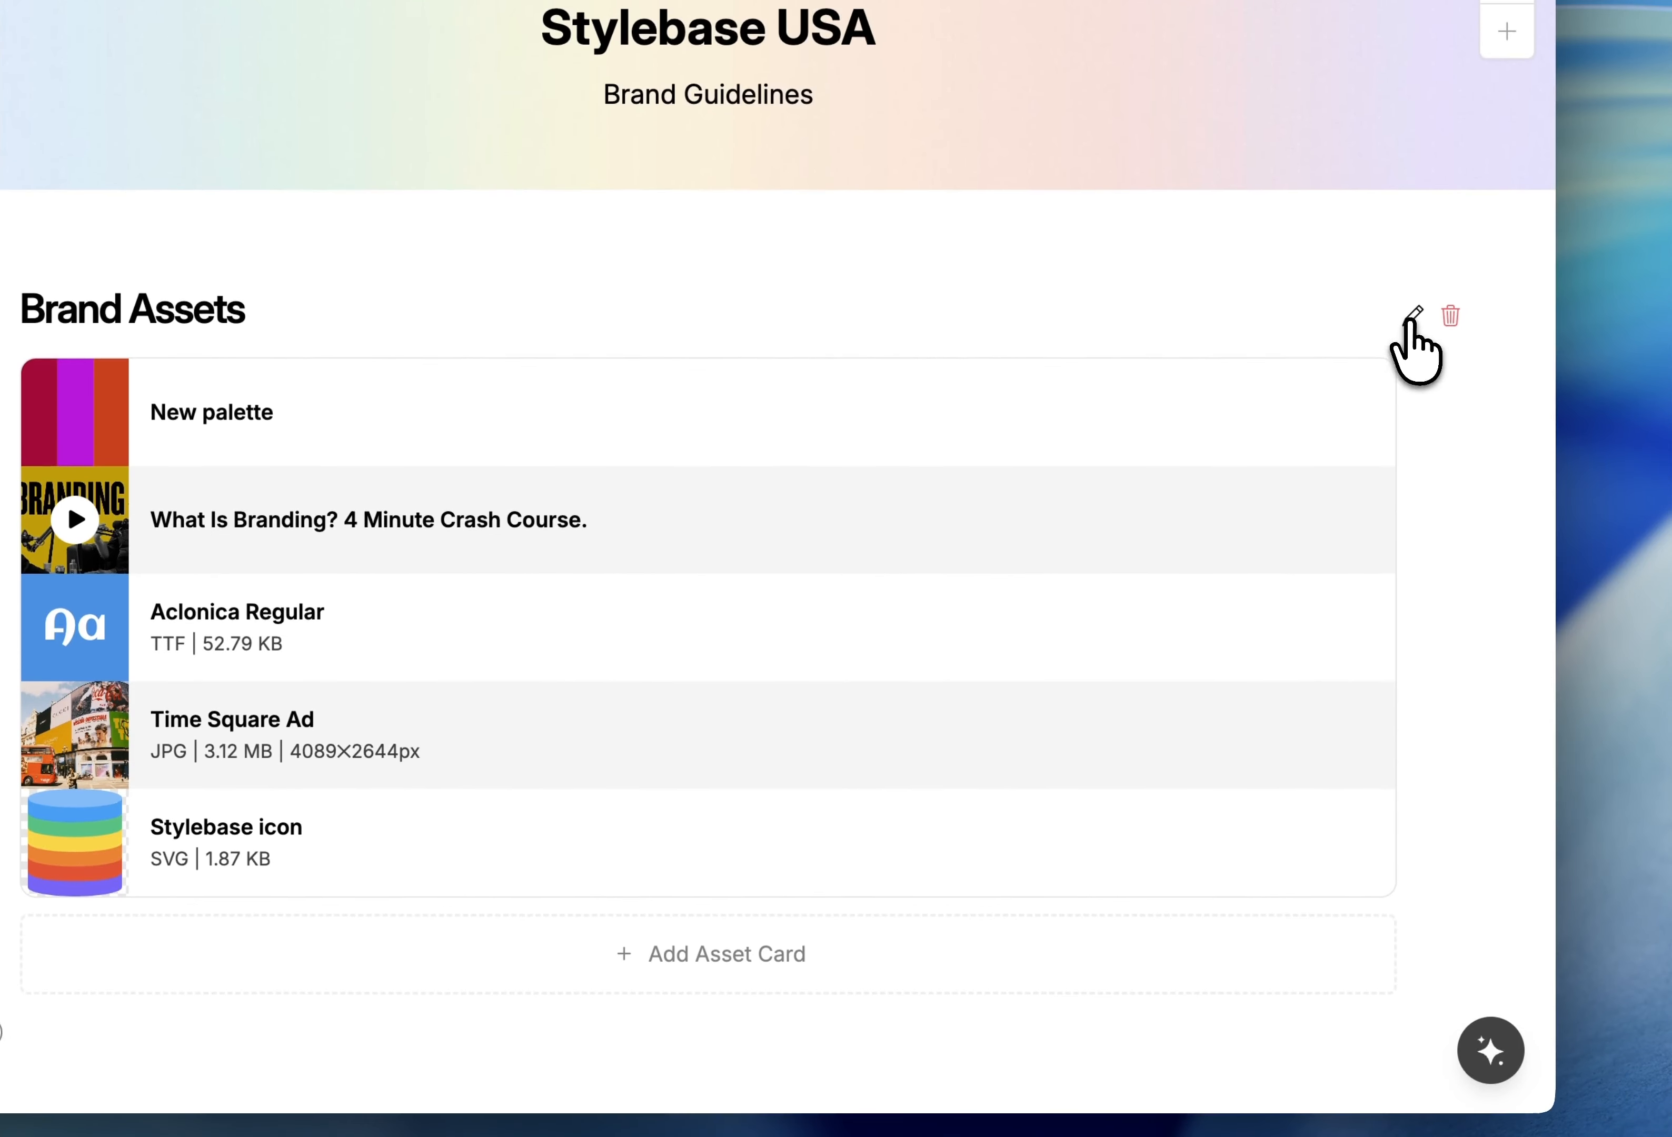
Set the card size of the Brand Assets list to SM and save the change.
{"action": "left_click", "coordinate": [1412, 236]}
{"action": "left_click", "coordinate": [1362, 728]}
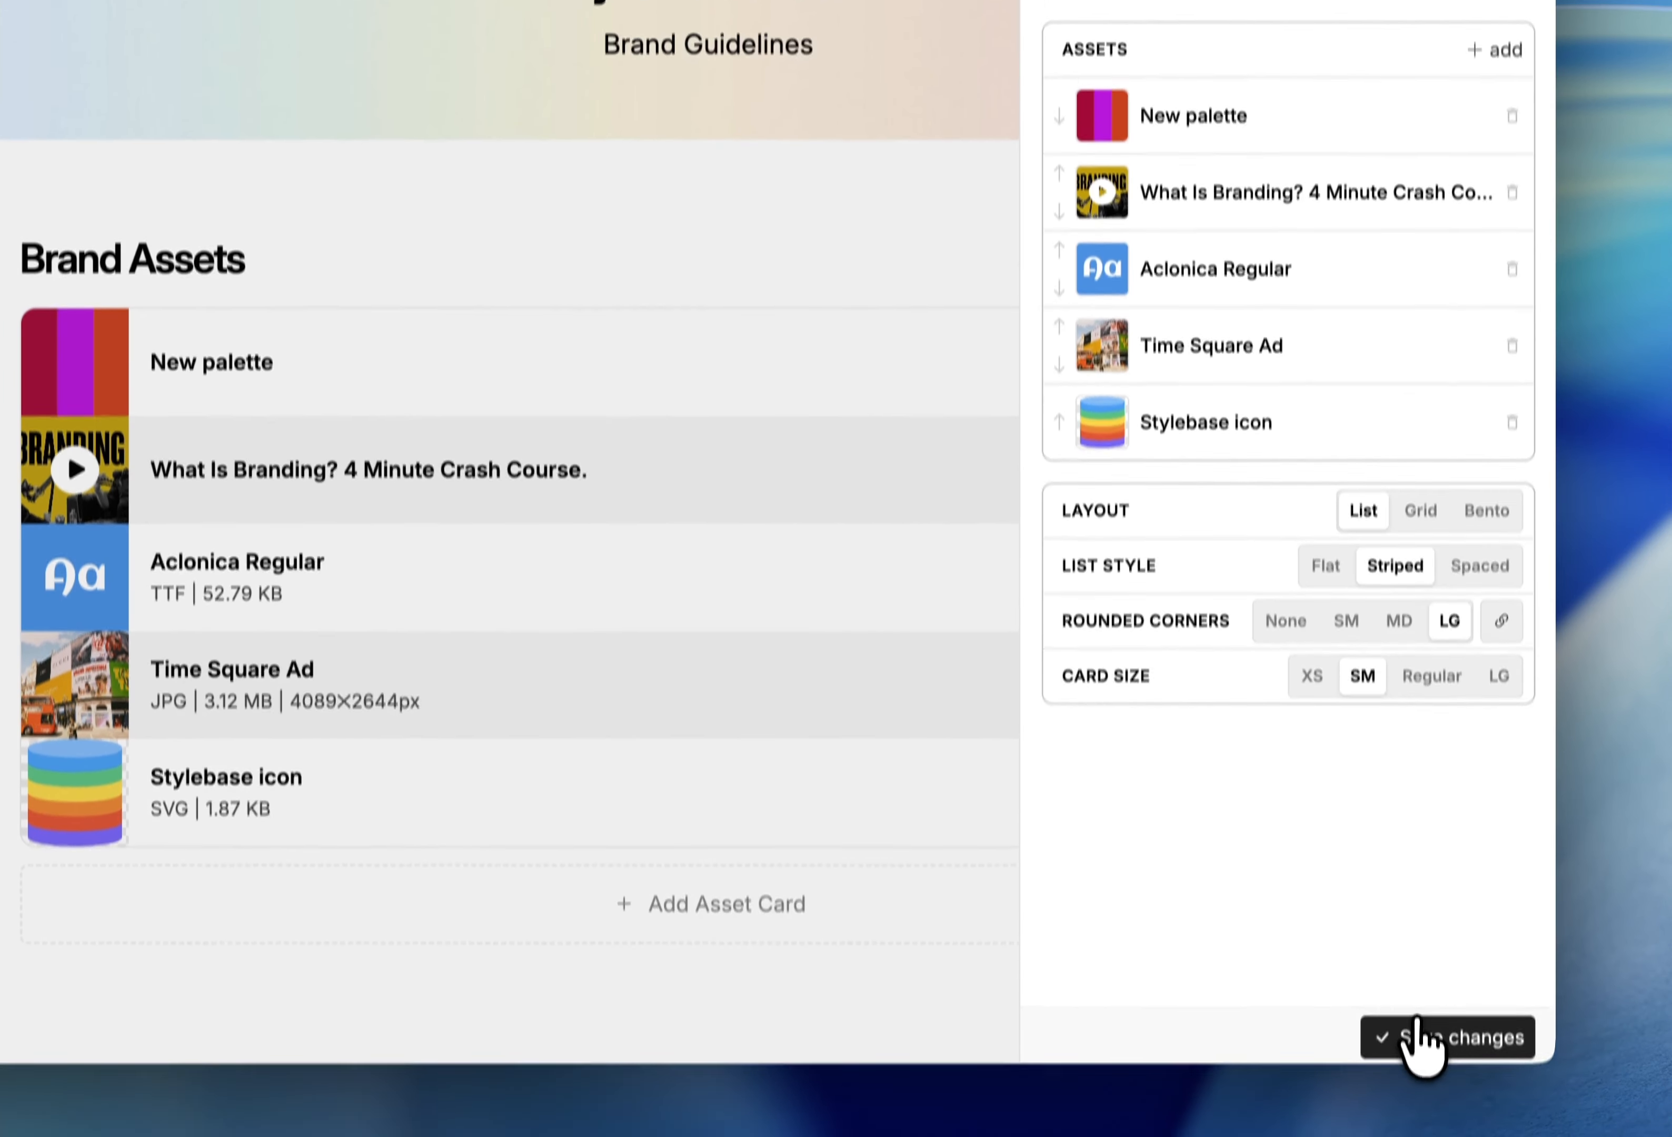
{"action": "left_click", "coordinate": [1417, 1088]}
Set the Brand Assets card size to LG, switch the section's layout to Grid, and save.
{"action": "left_click", "coordinate": [1411, 330]}
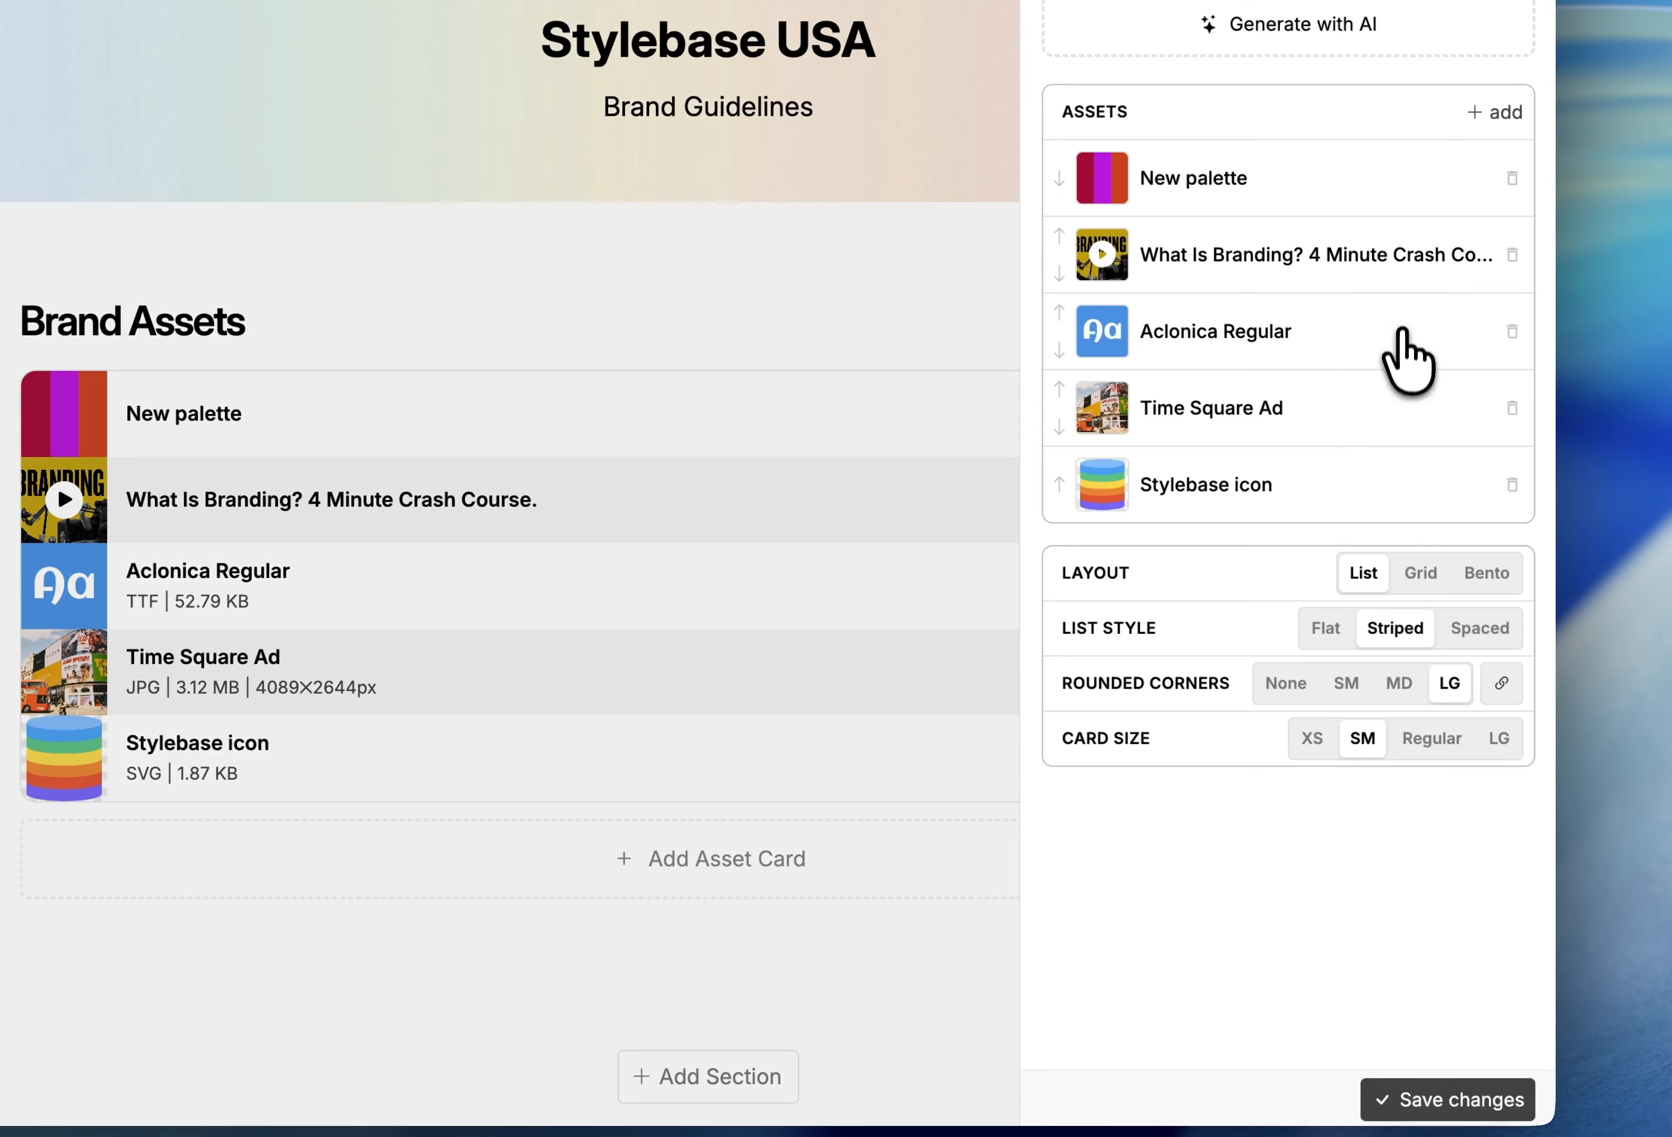
{"action": "left_click", "coordinate": [1430, 738]}
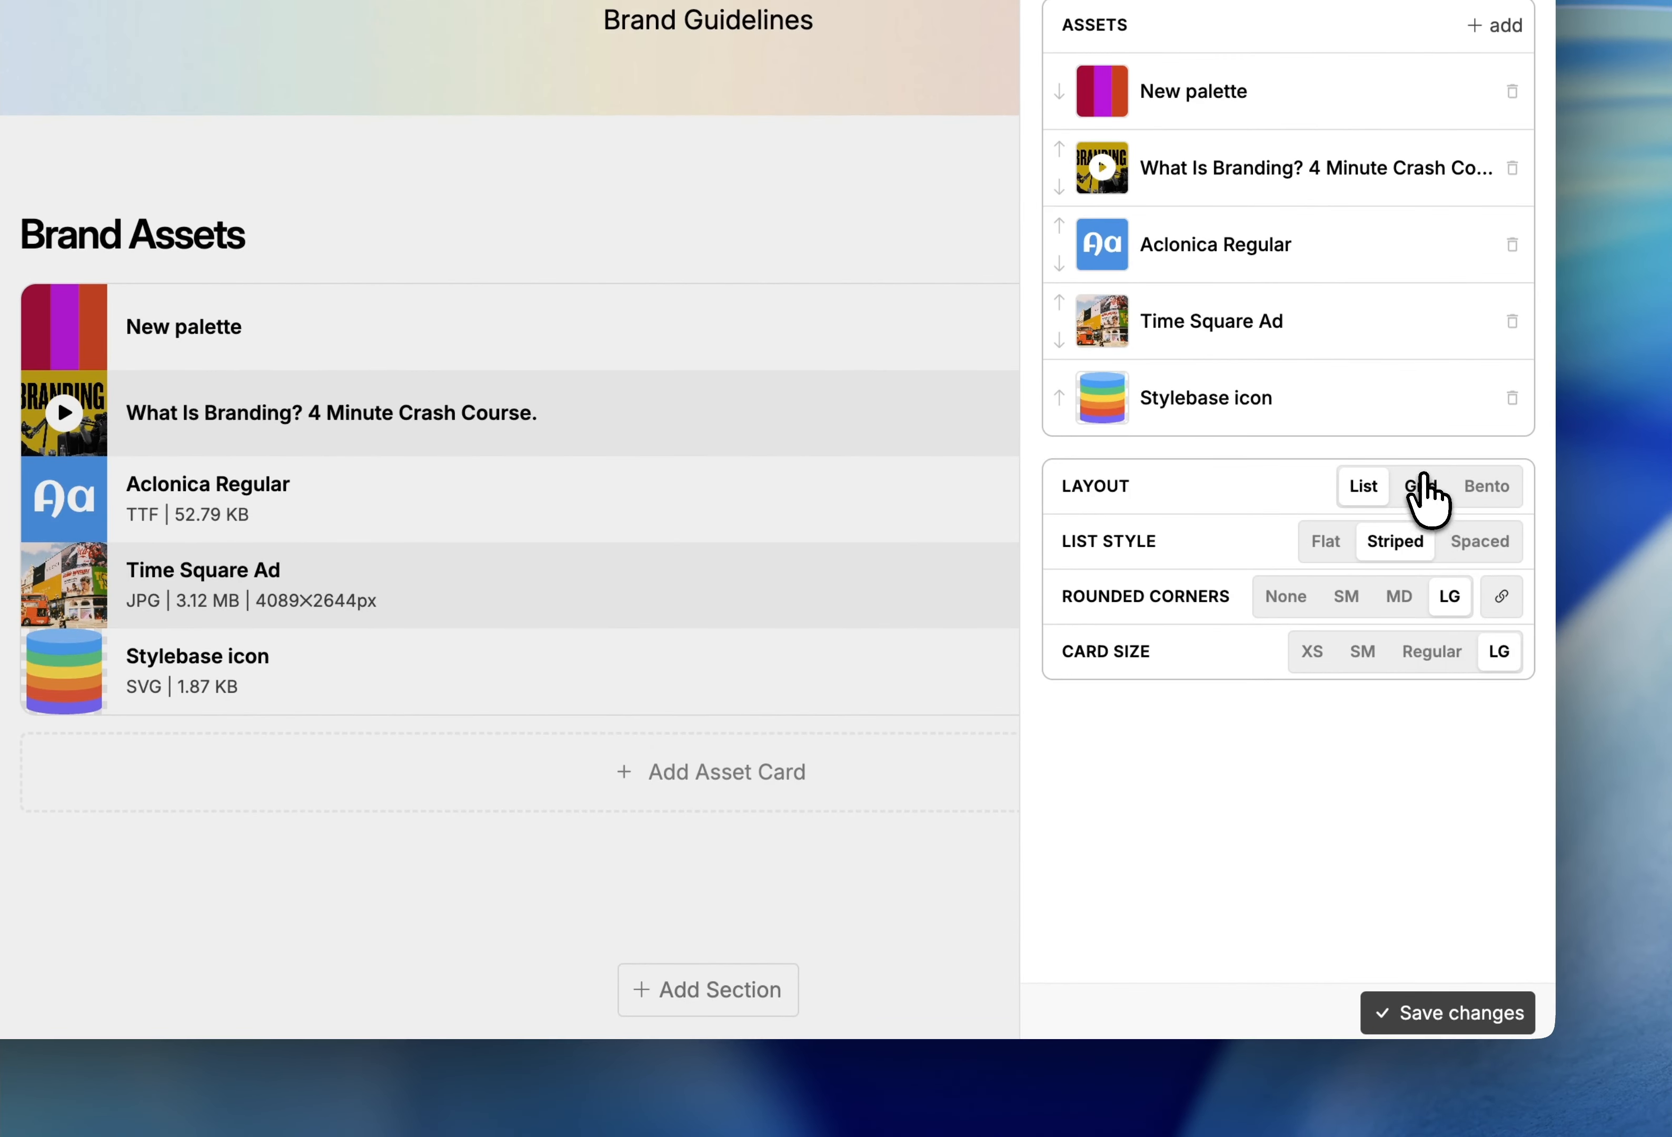
{"action": "left_click", "coordinate": [1420, 486]}
{"action": "left_click", "coordinate": [1425, 1016]}
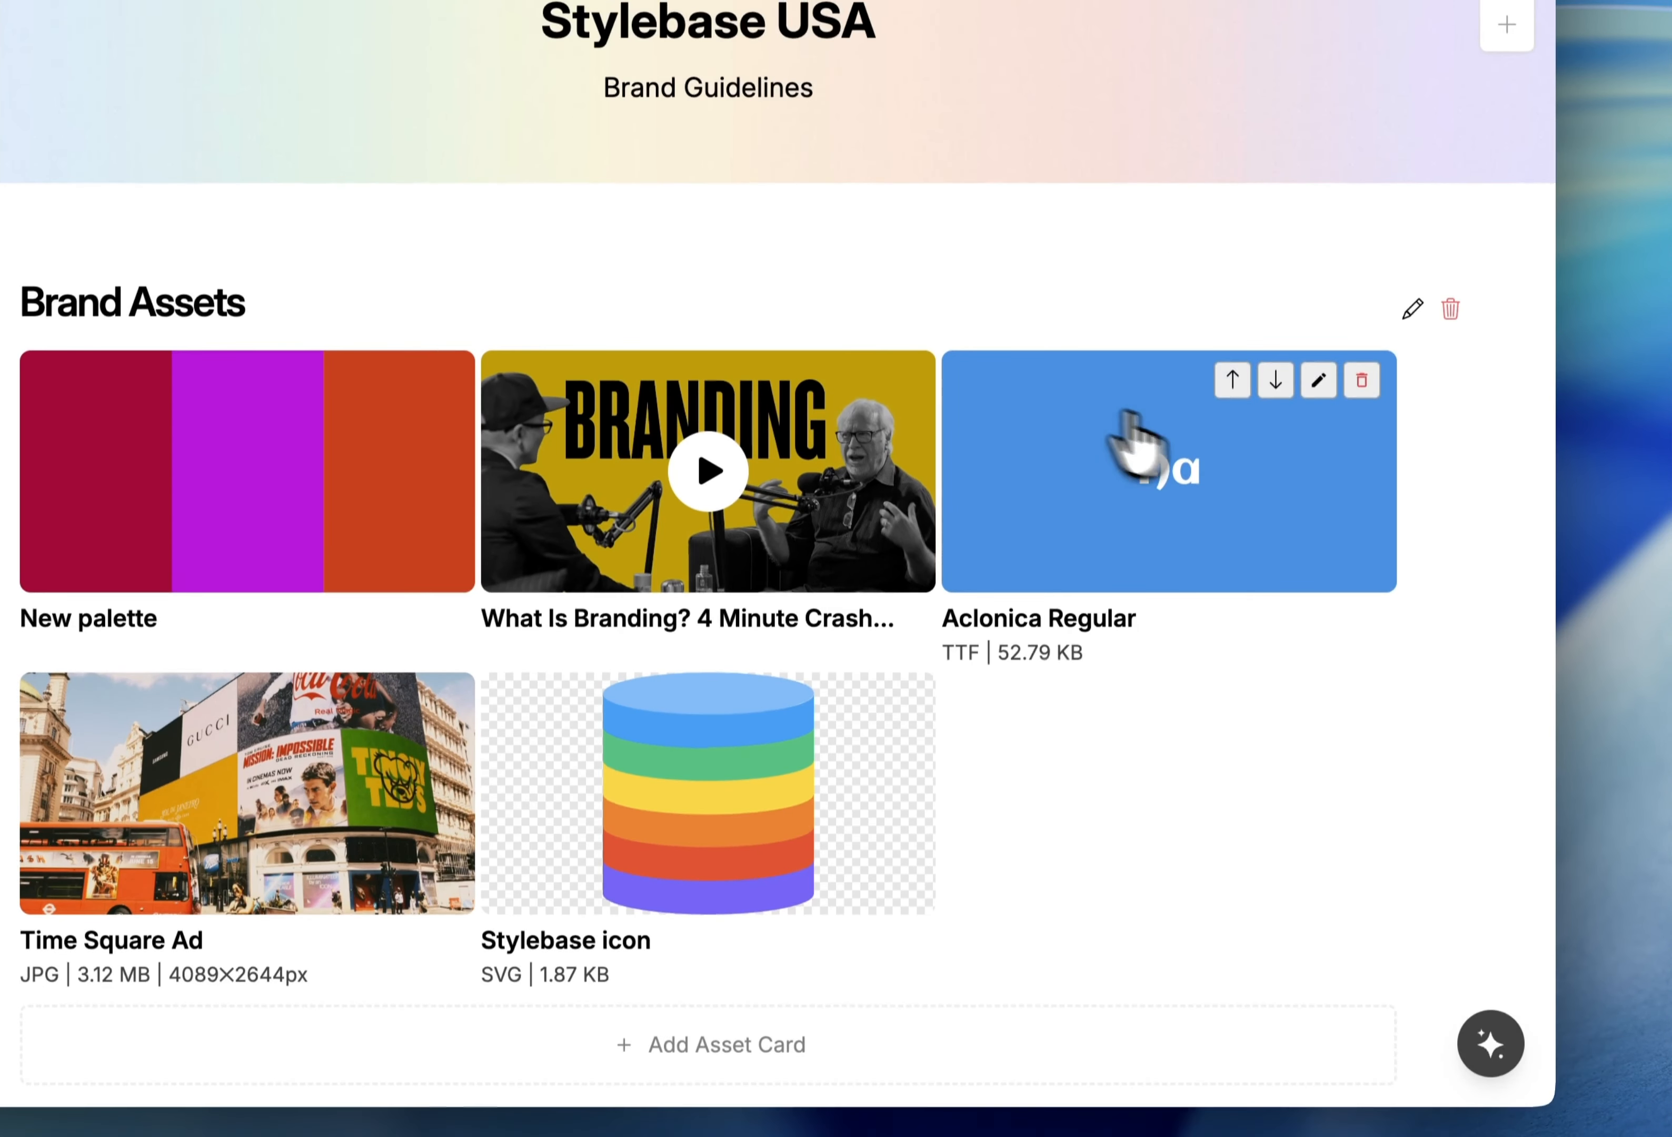
Change the card style of the Brand Assets grid to Classic and save the change.
{"action": "left_click", "coordinate": [1411, 317]}
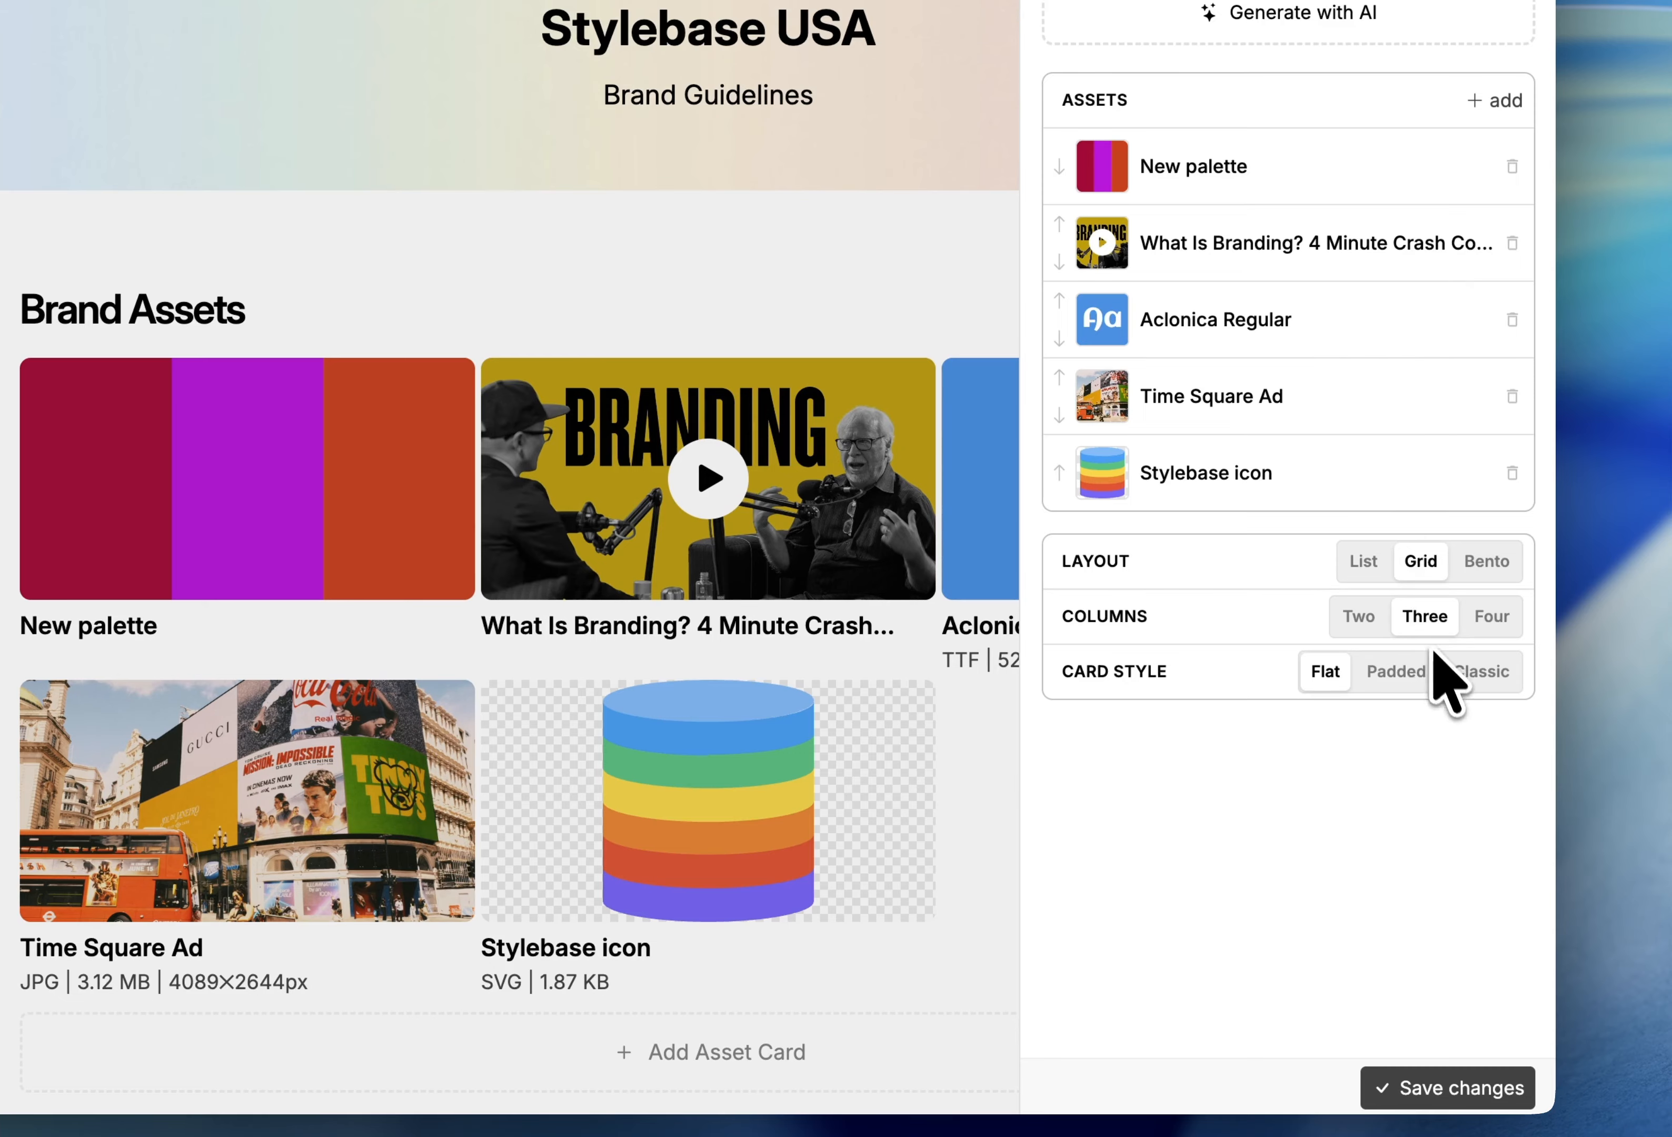
{"action": "left_click", "coordinate": [1458, 672]}
{"action": "left_click", "coordinate": [1414, 1087]}
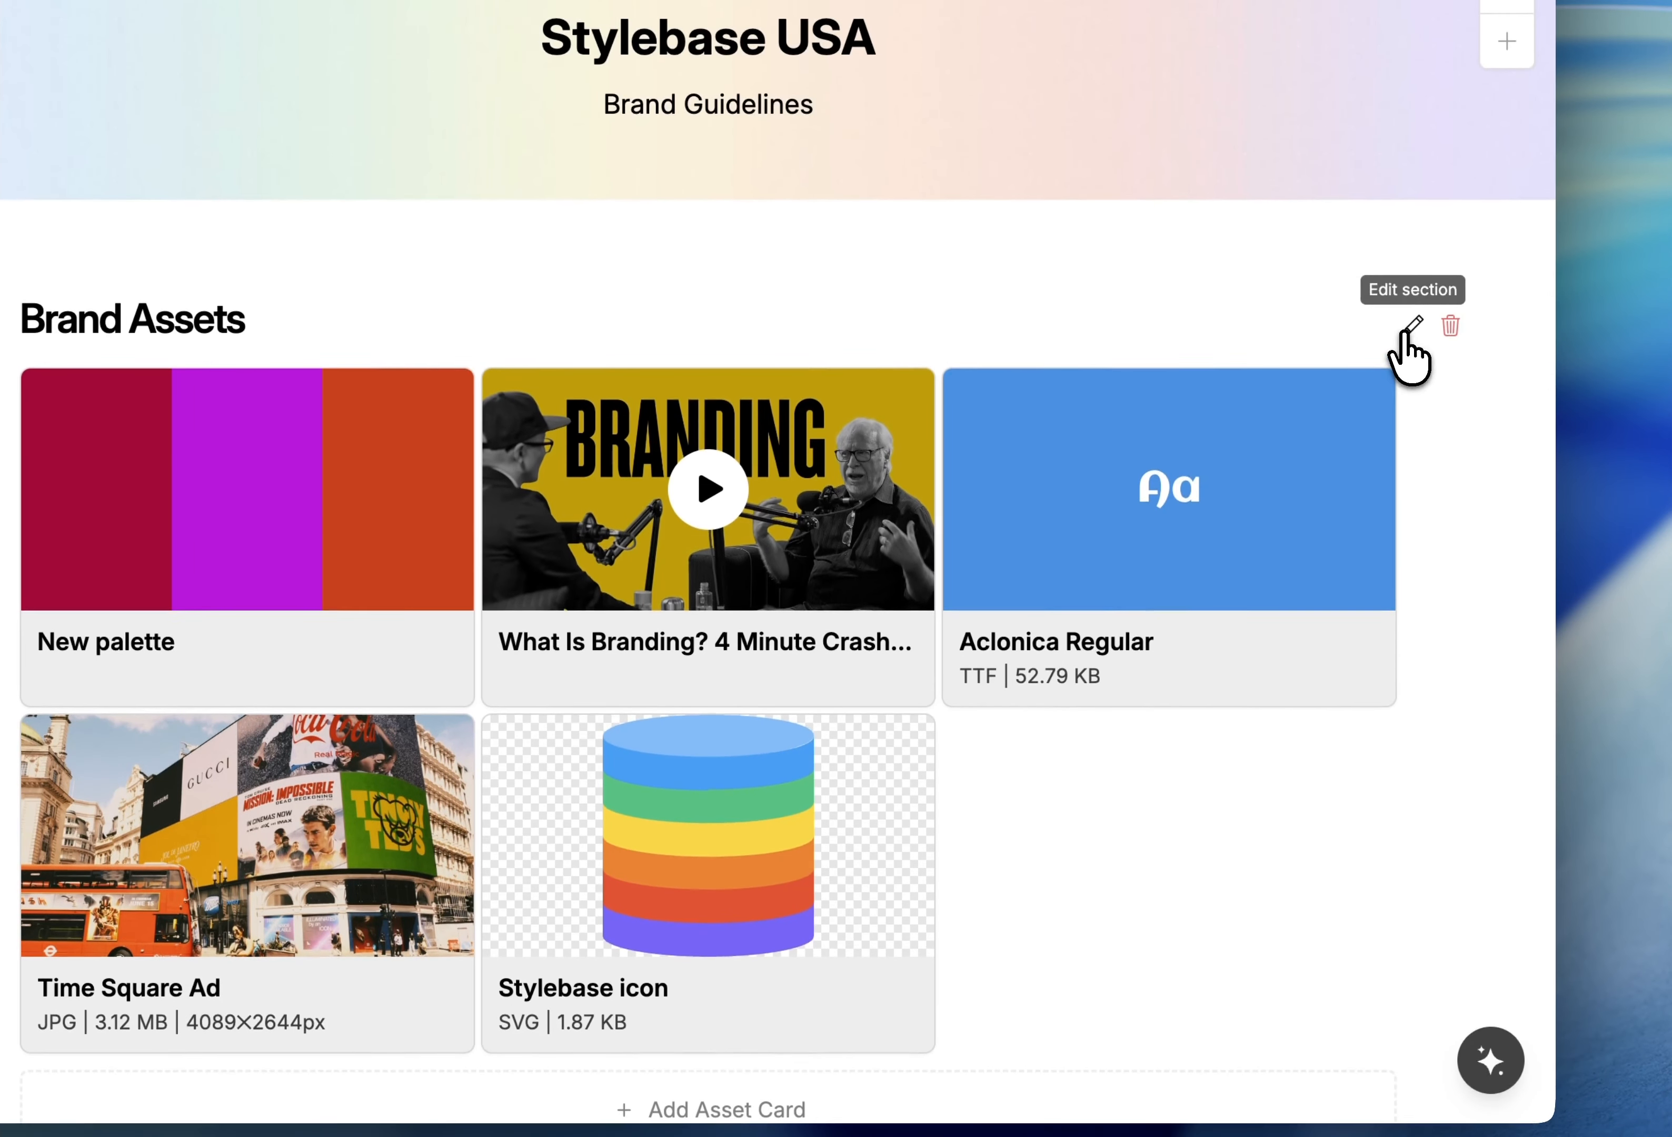
Switch the Brand Assets section's layout to Bento and save the change.
{"action": "left_click", "coordinate": [1412, 237]}
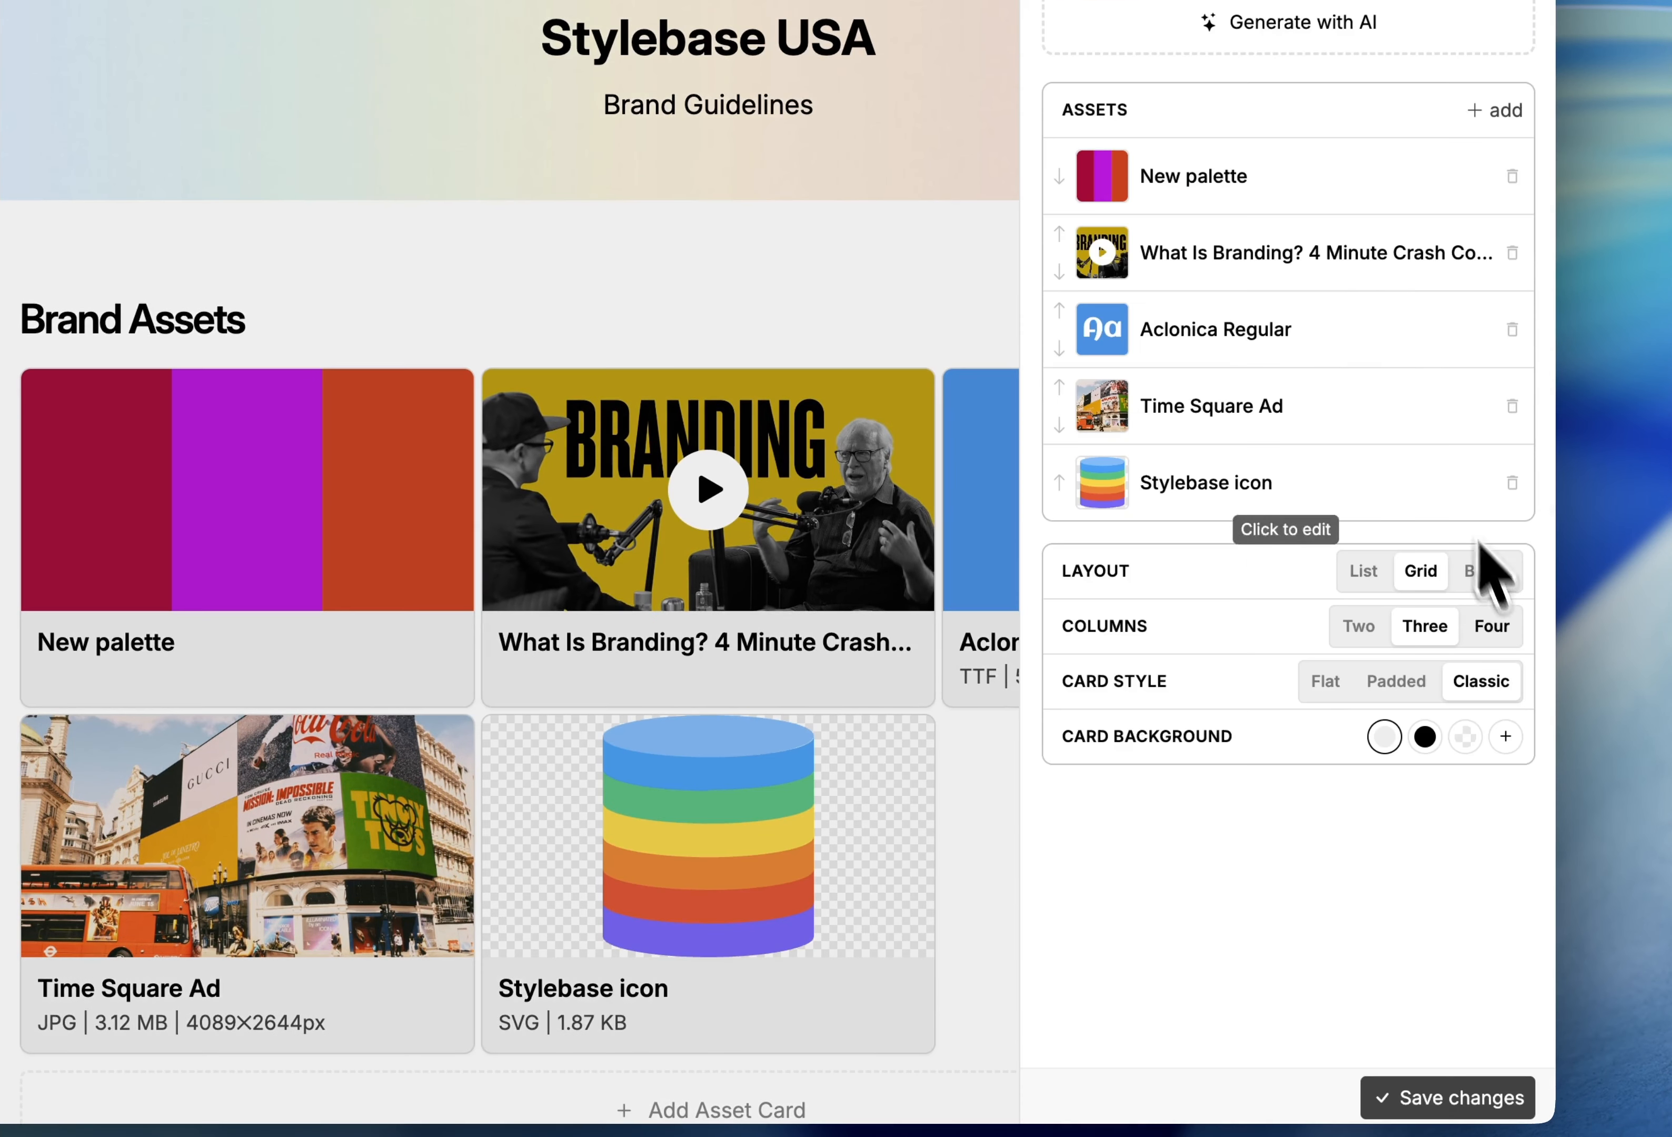
{"action": "left_click", "coordinate": [1486, 572]}
{"action": "left_click", "coordinate": [1423, 1096]}
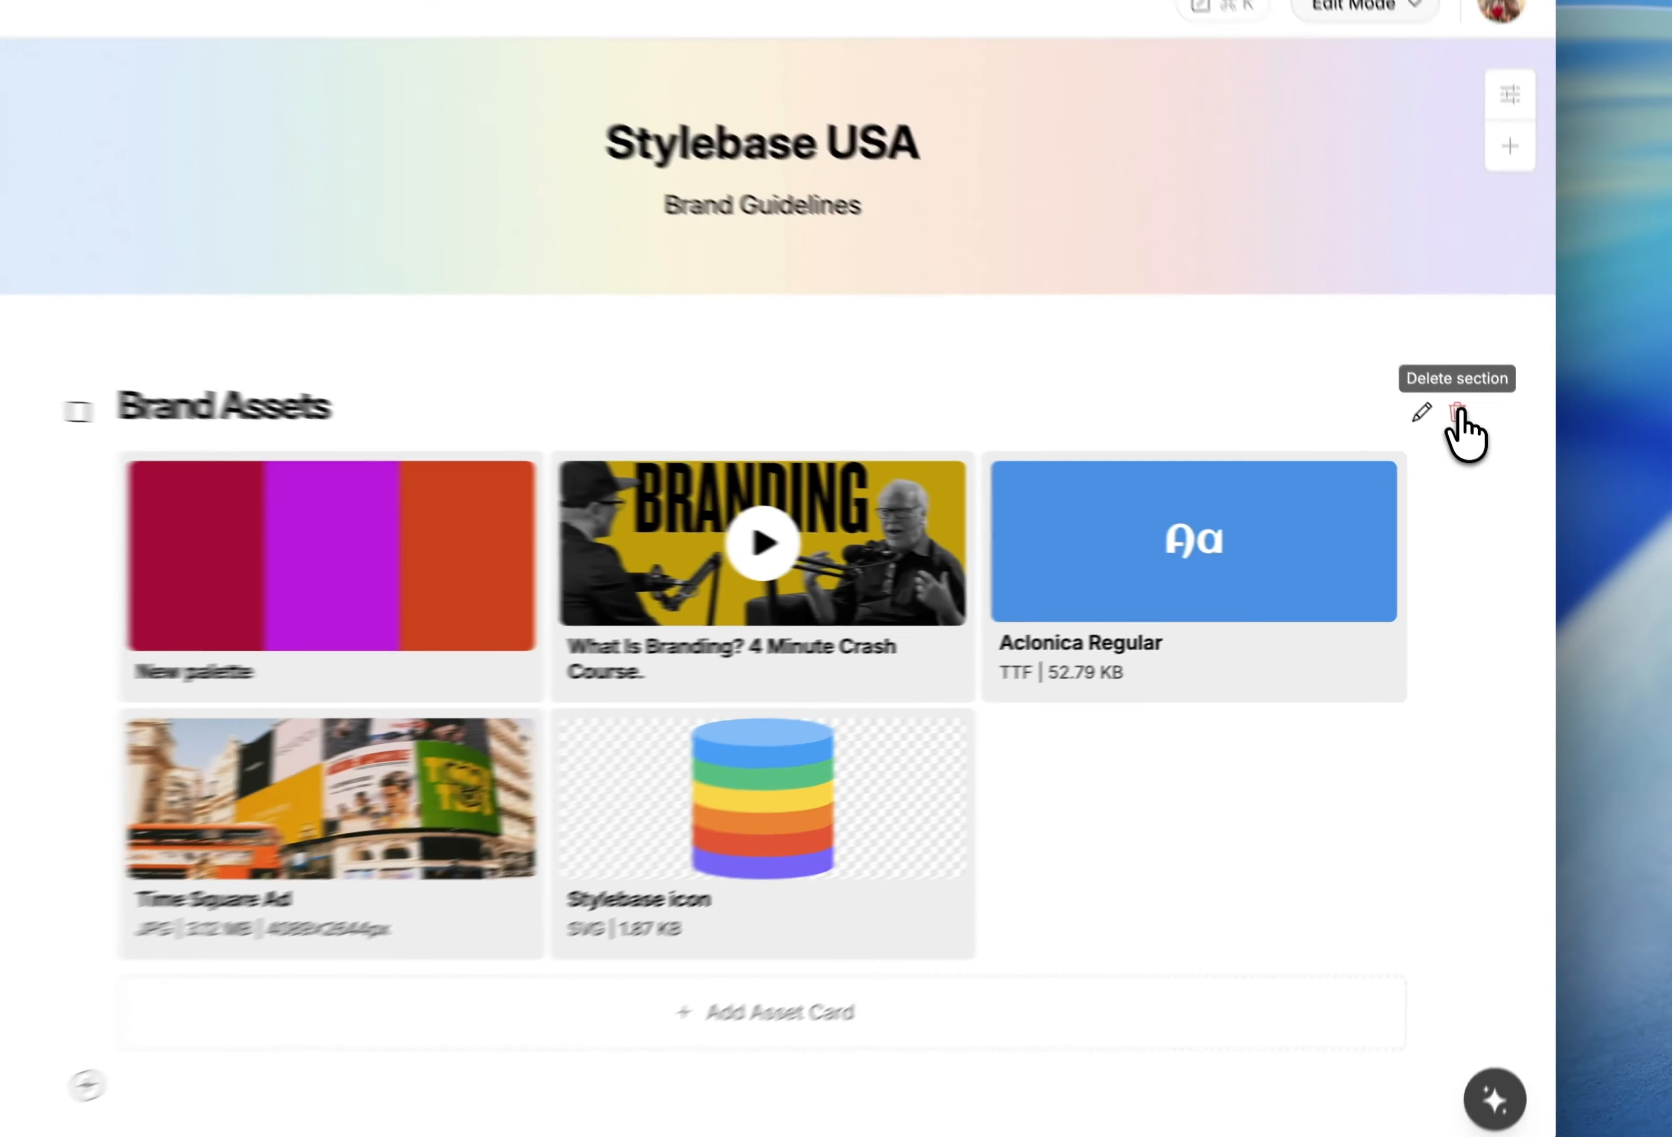
Delete the Brand Assets section from the cover page and confirm the deletion.
{"action": "left_click", "coordinate": [1481, 454]}
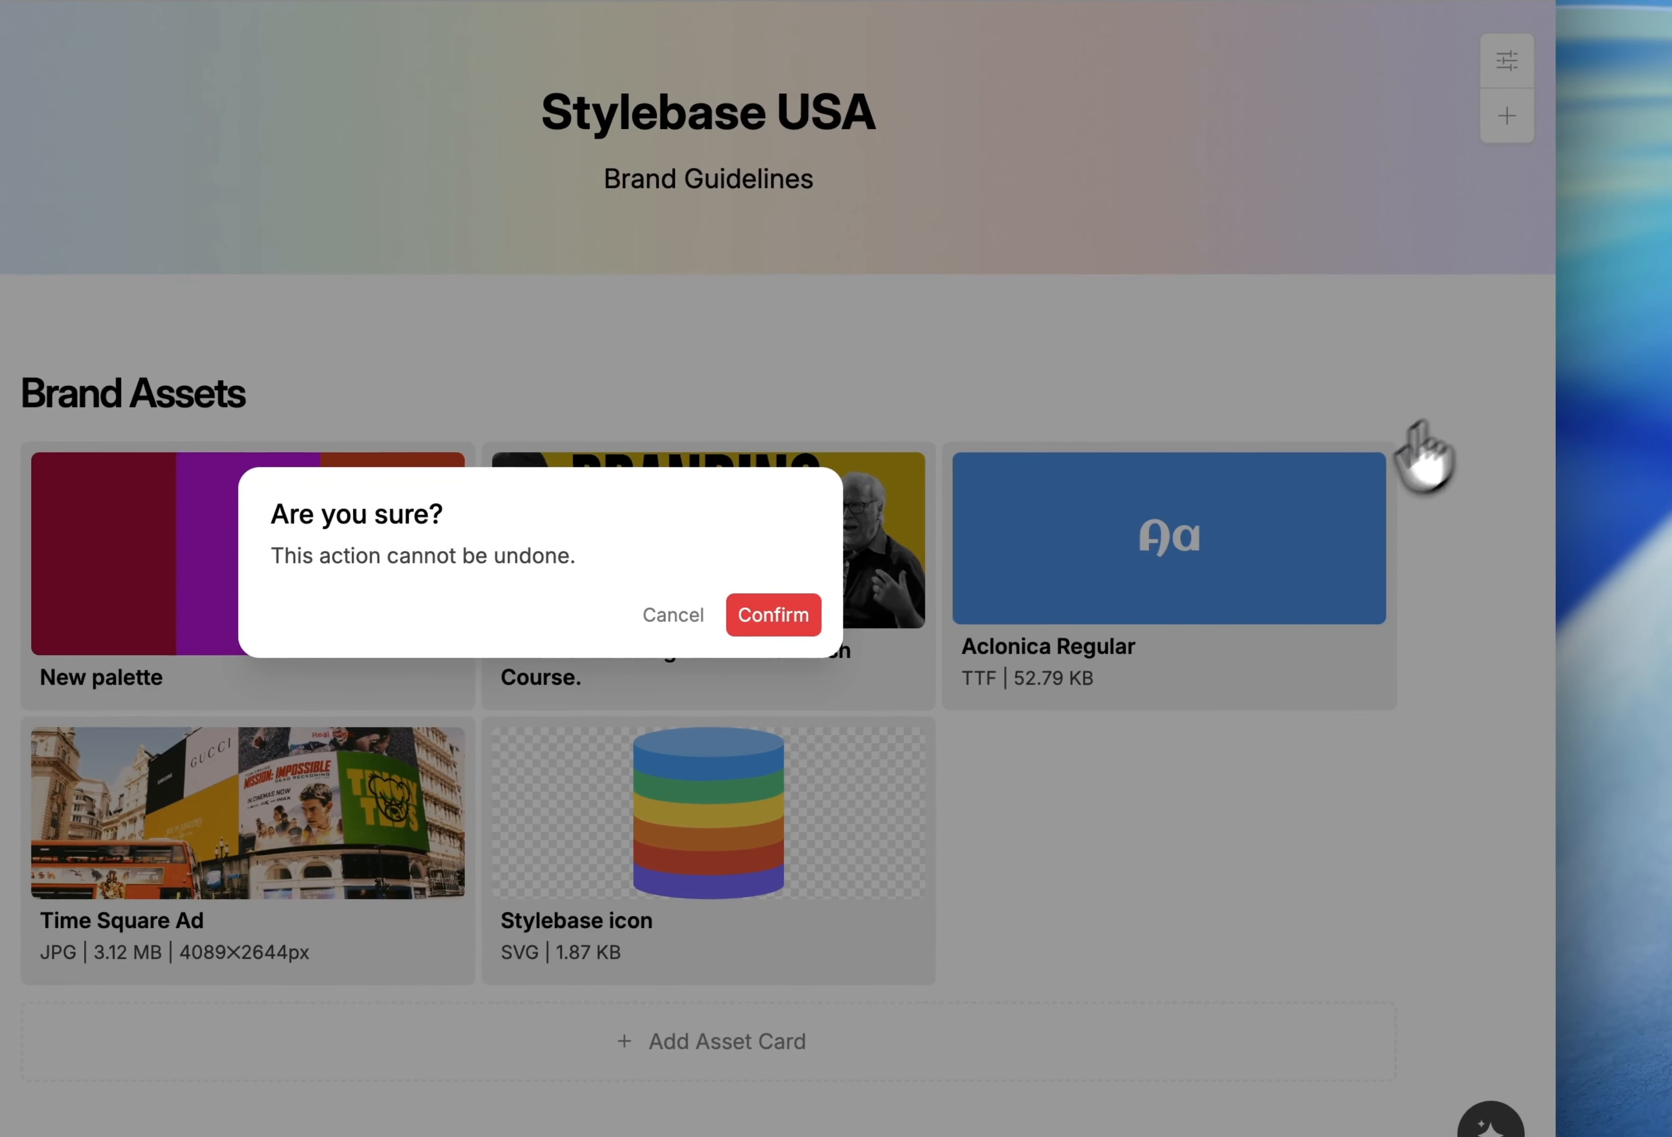
{"action": "left_click", "coordinate": [801, 617]}
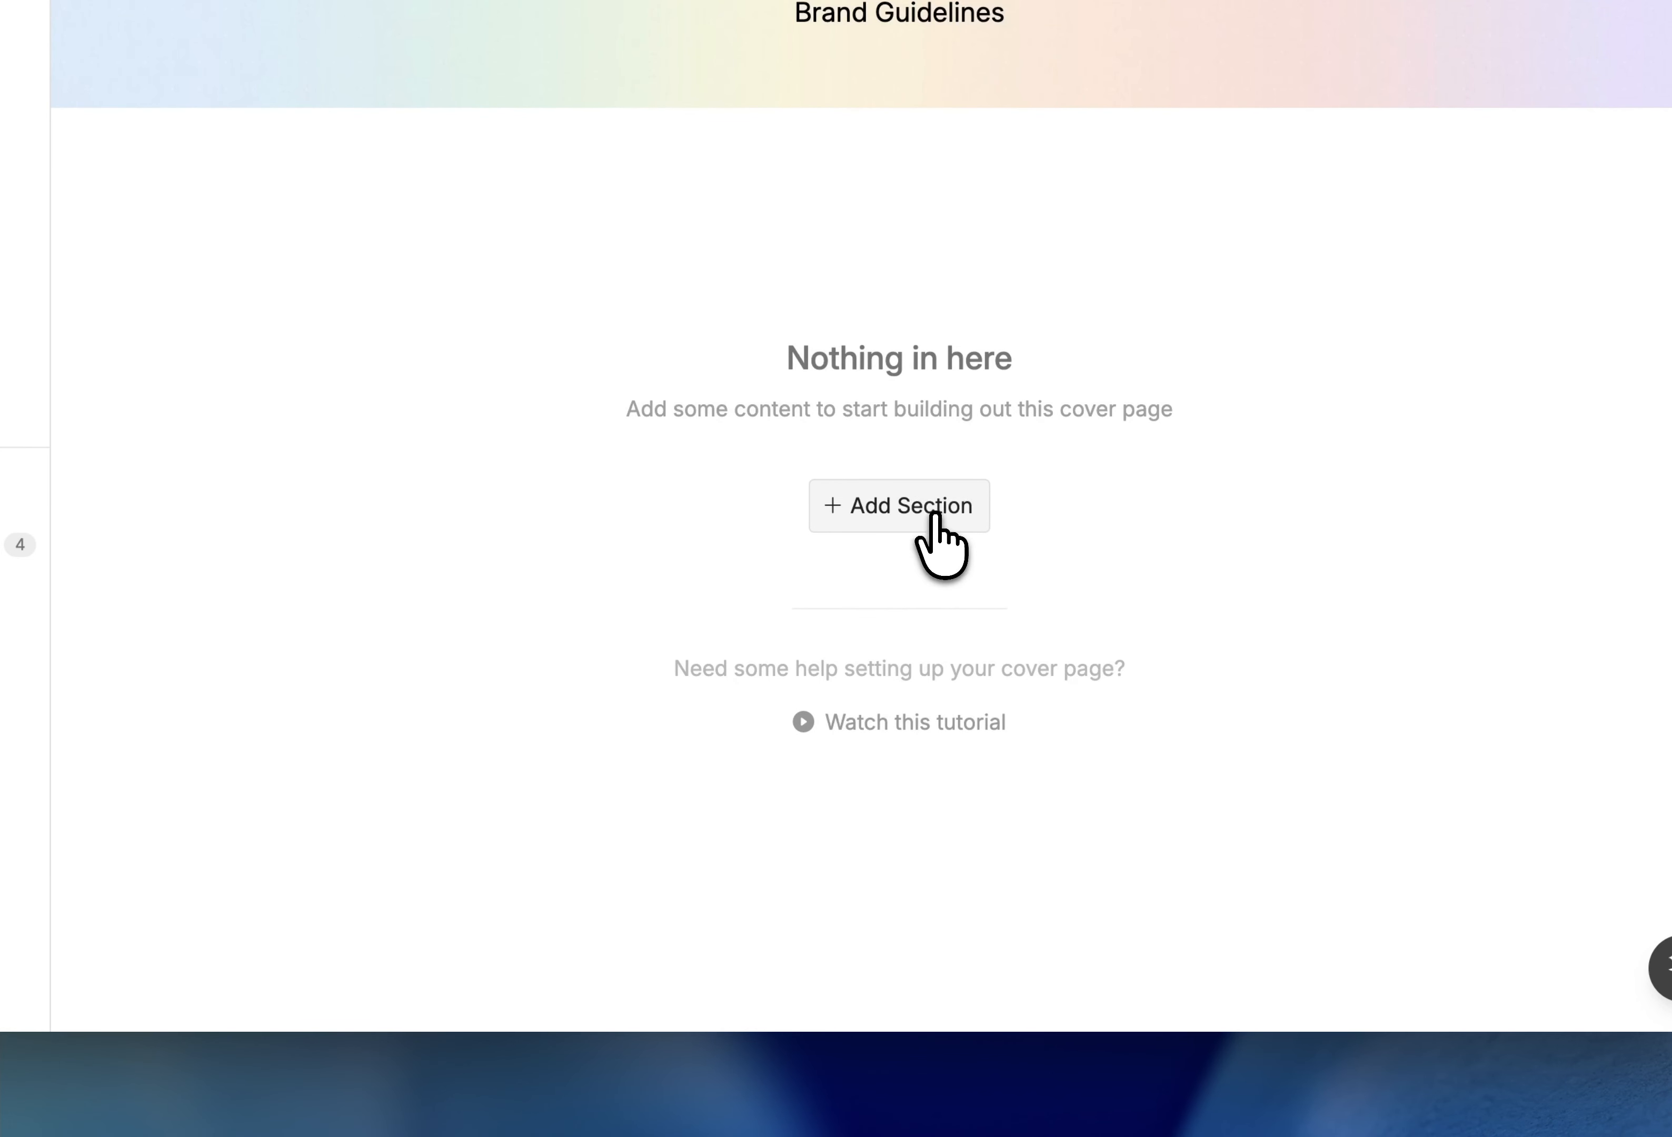
Browse the section templates and add the Bento Apple template to the empty cover page.
{"action": "left_click", "coordinate": [934, 517]}
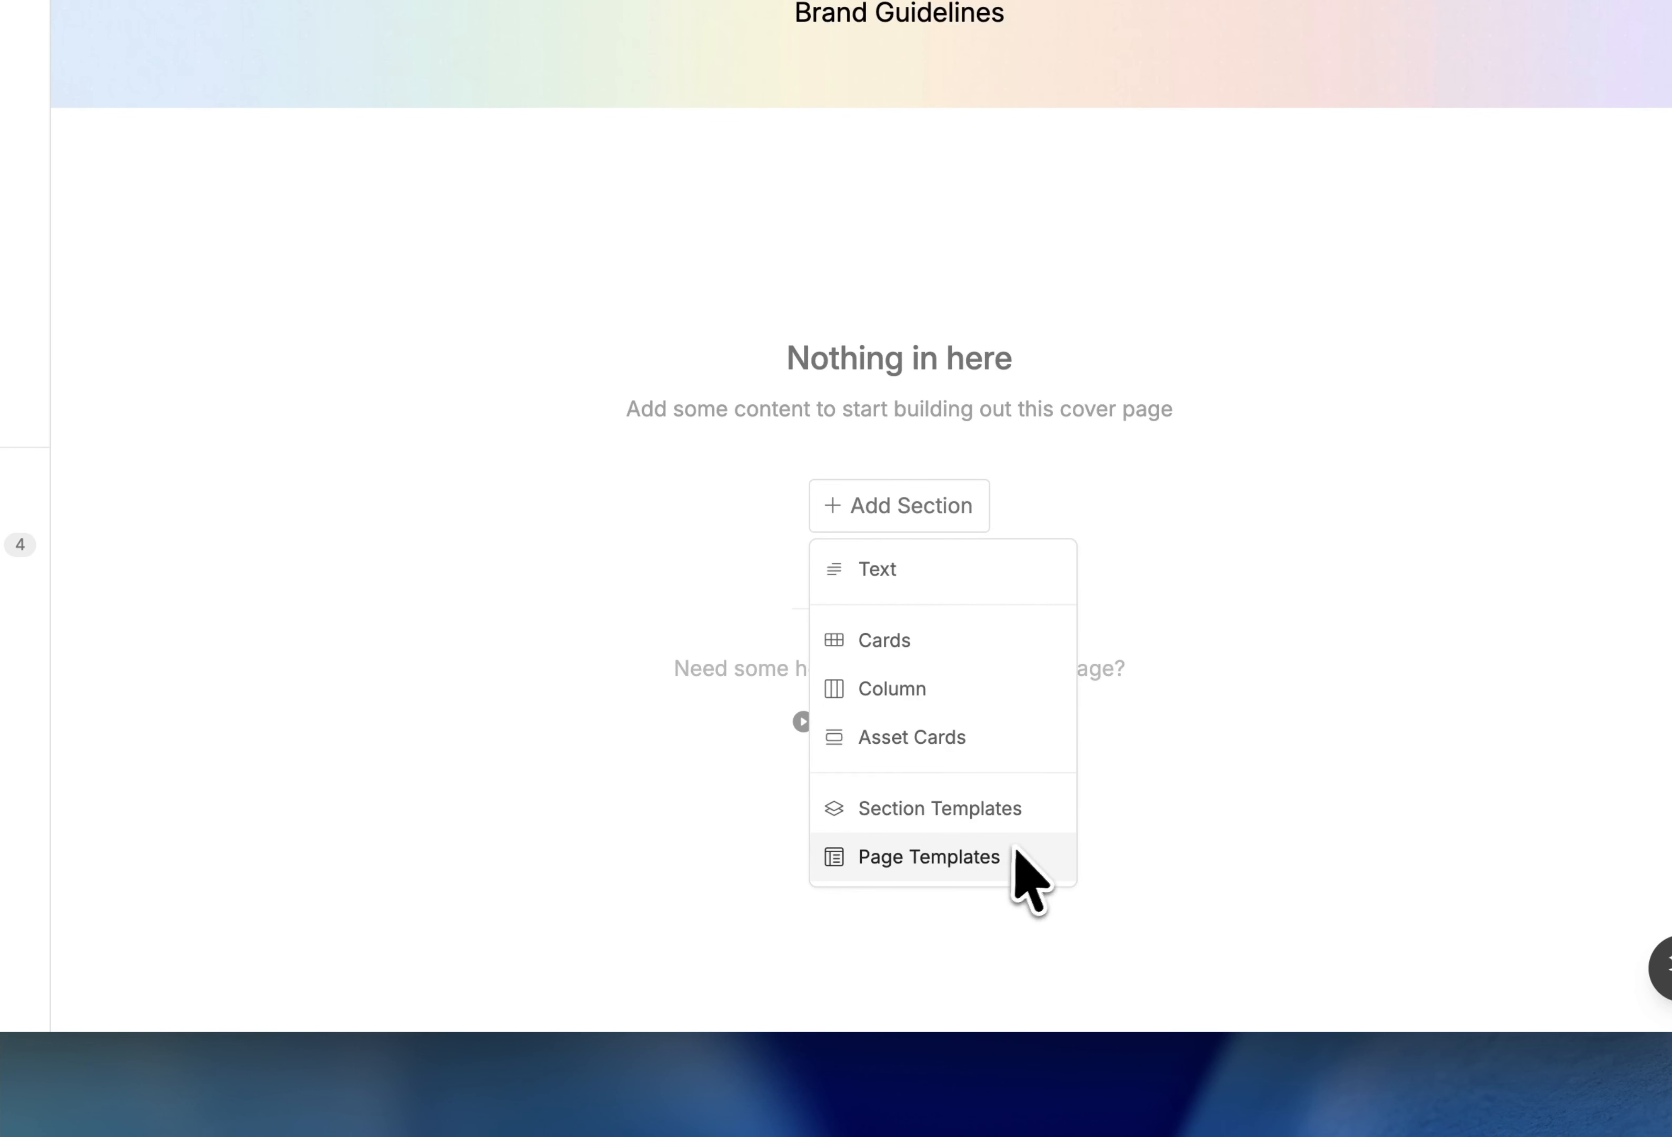
{"action": "left_click", "coordinate": [959, 816]}
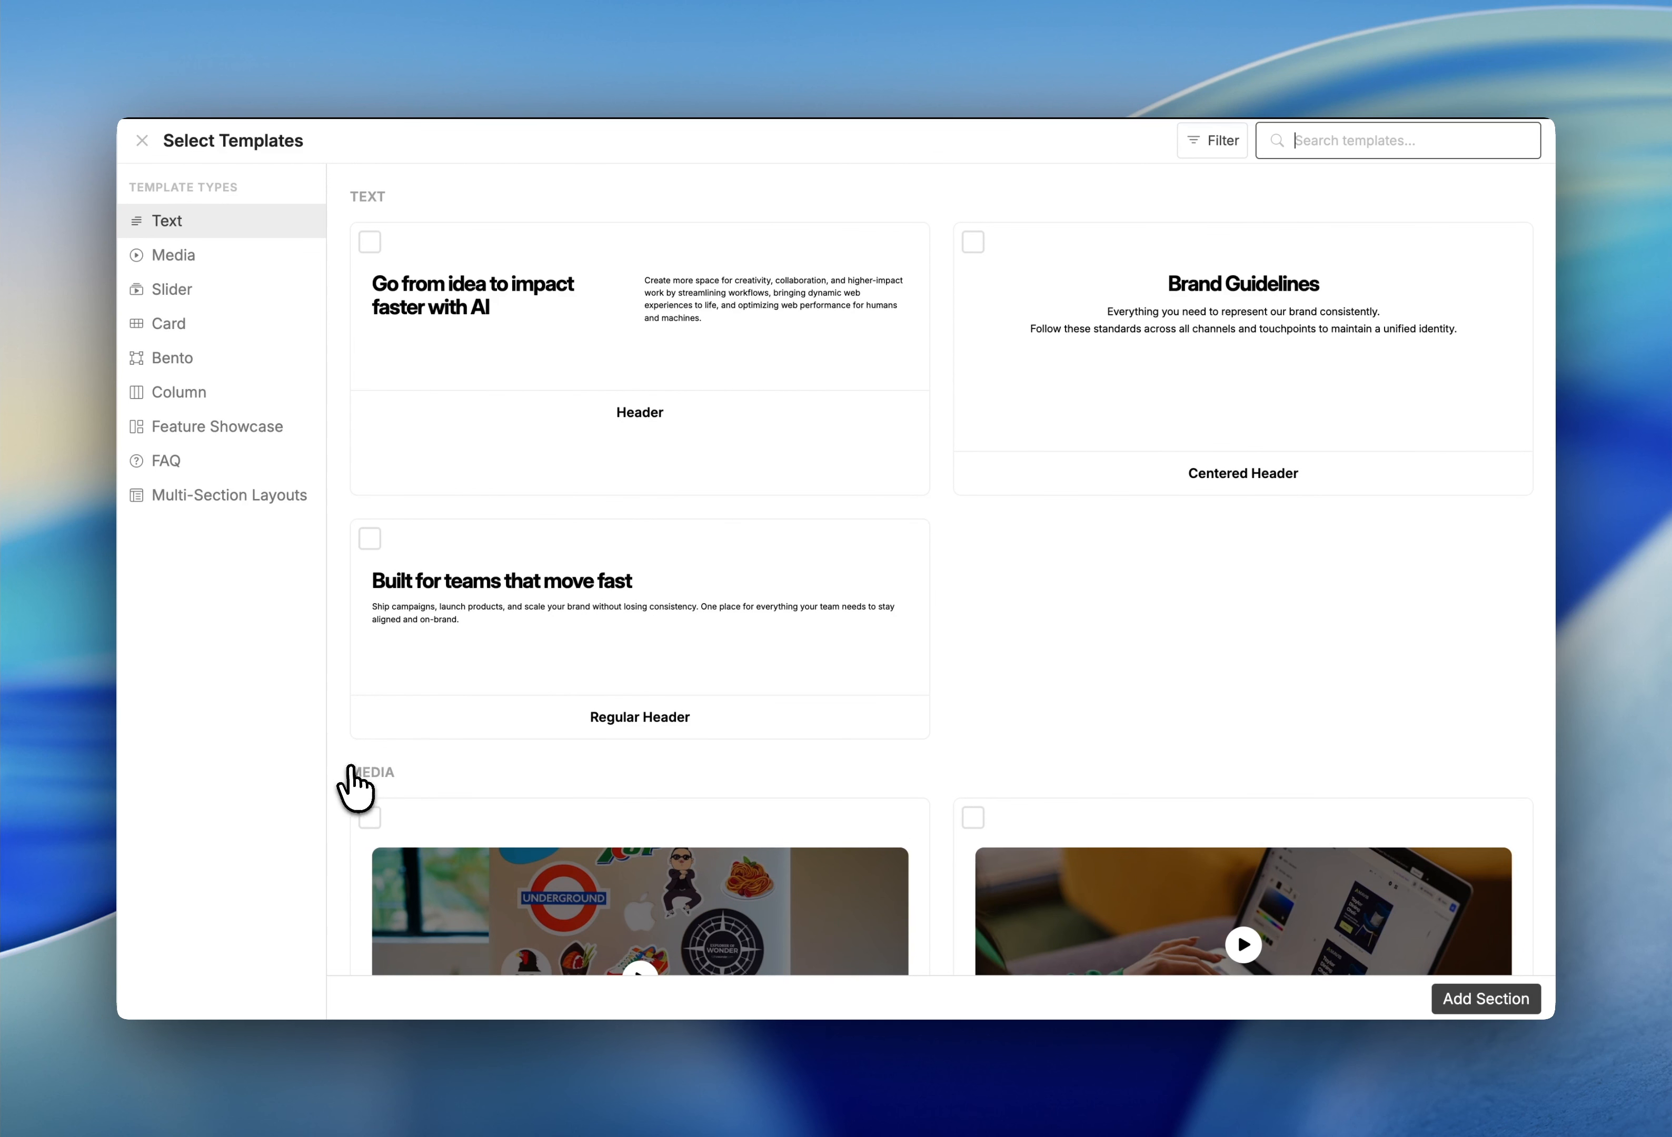
{"action": "scroll", "coordinate": [352, 769], "scroll_direction": "down", "scroll_amount": 12}
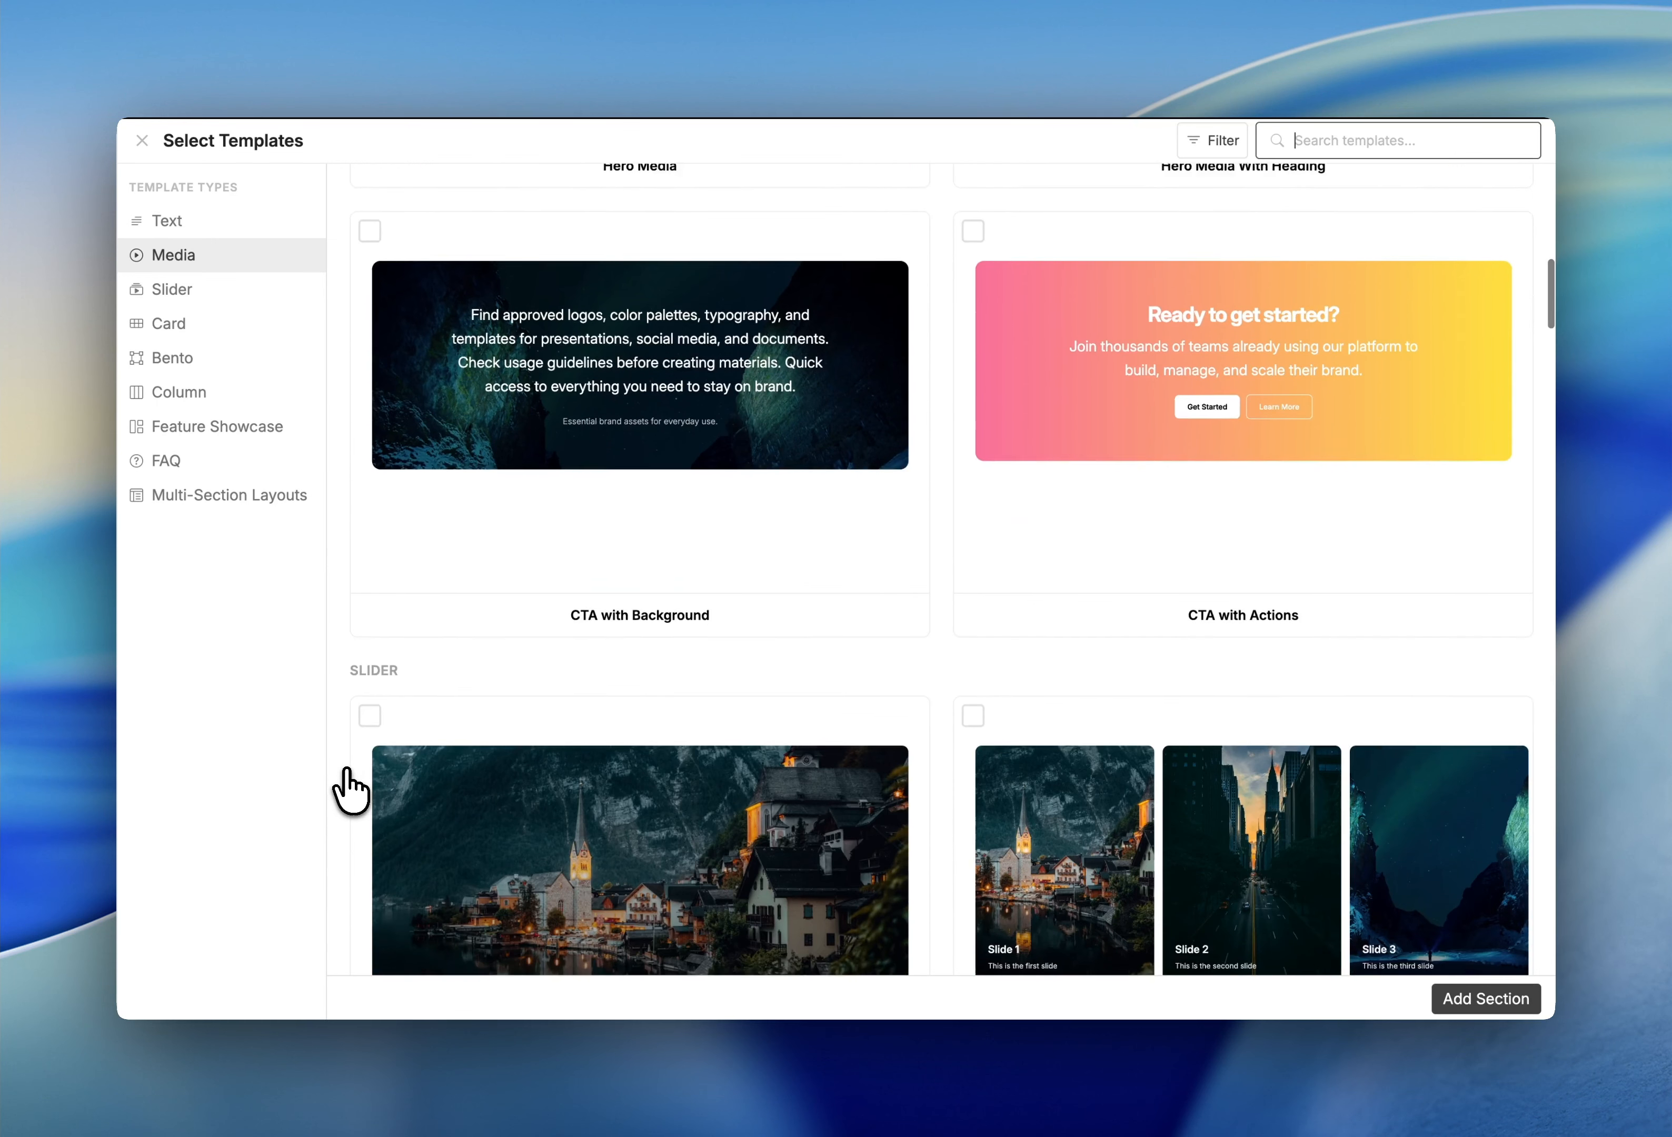
{"action": "scroll", "coordinate": [351, 790], "scroll_direction": "down", "scroll_amount": 8}
{"action": "scroll", "coordinate": [348, 789], "scroll_direction": "up", "scroll_amount": 3}
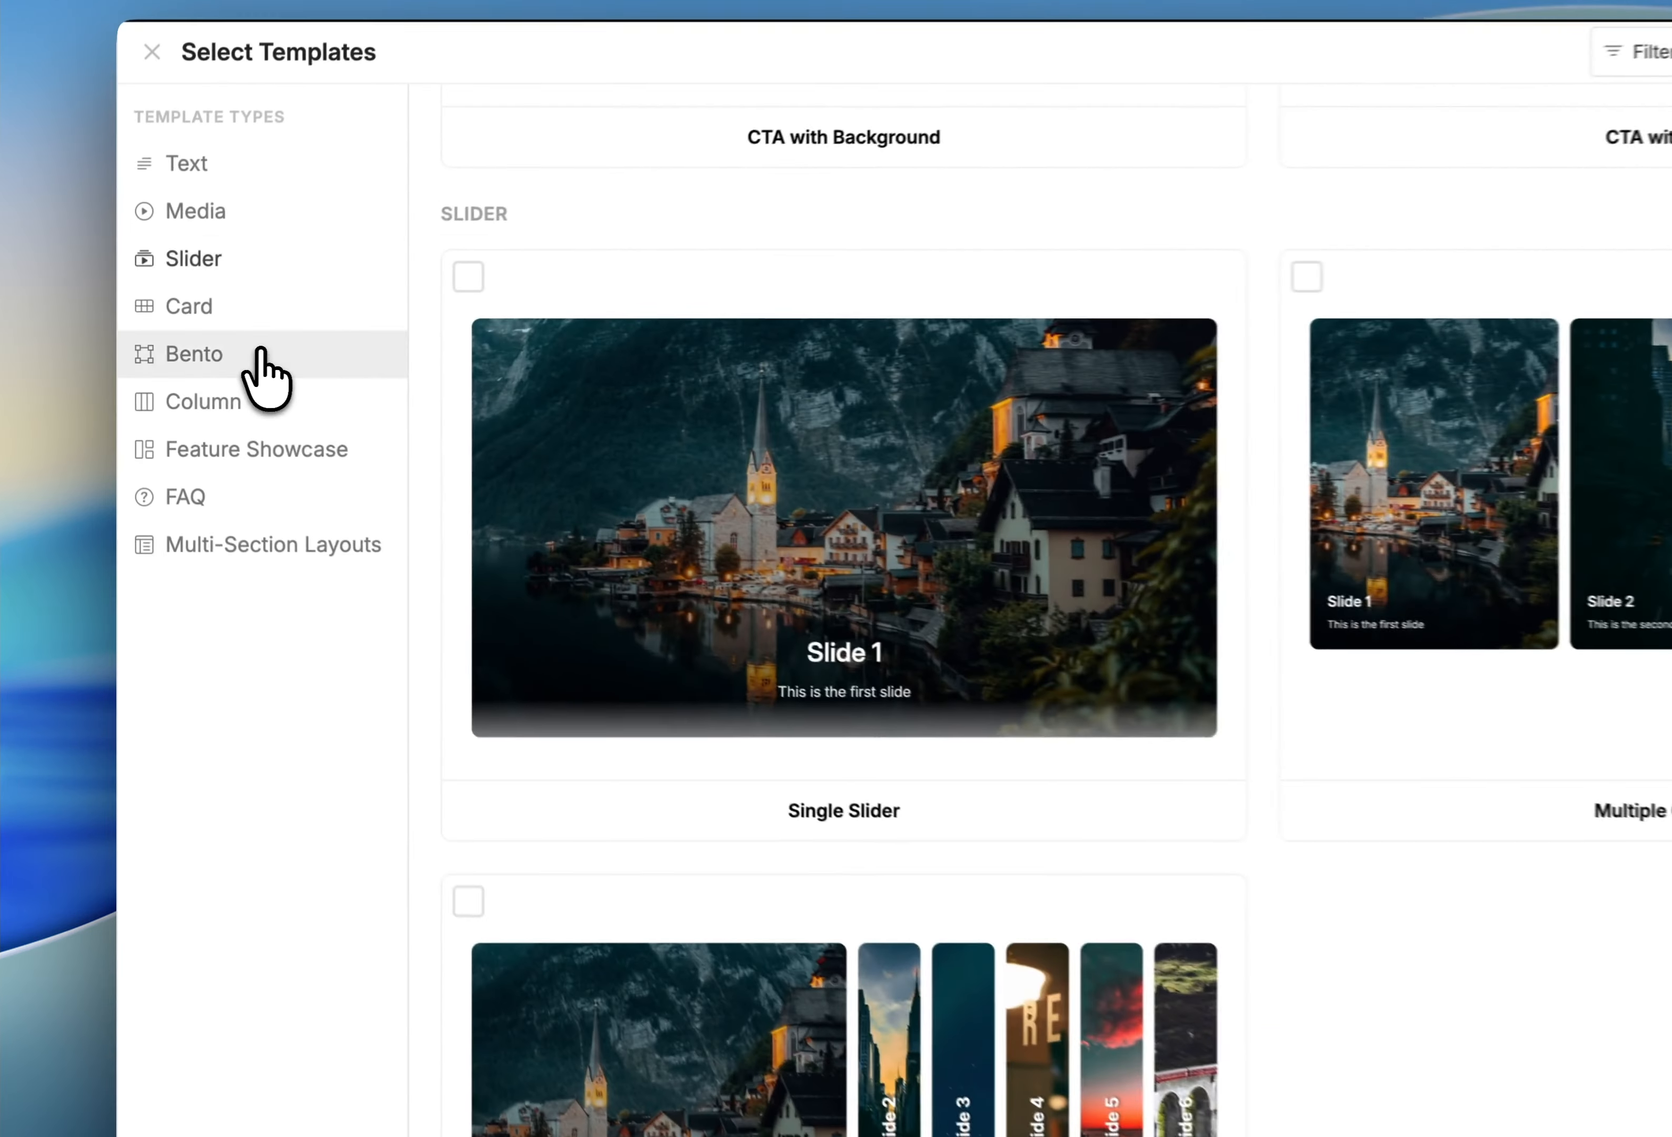
{"action": "left_click", "coordinate": [218, 359]}
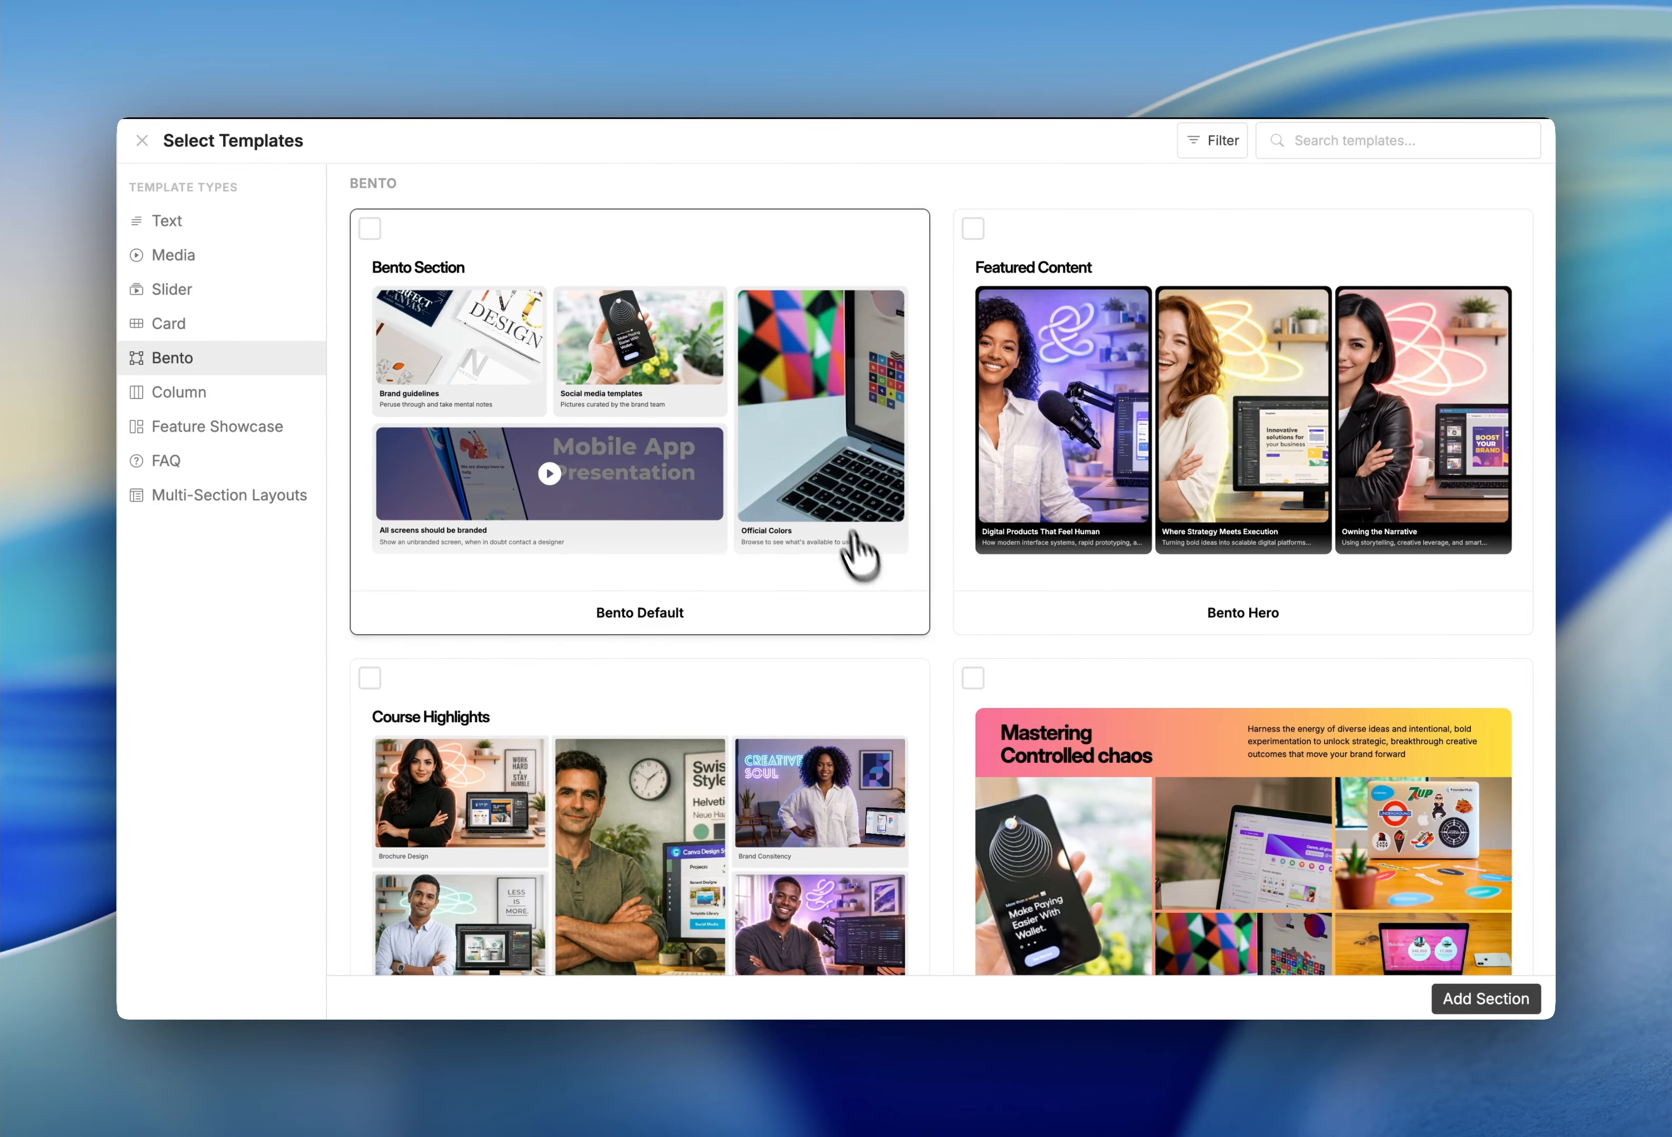
{"action": "scroll", "coordinate": [918, 619], "scroll_direction": "down", "scroll_amount": 8}
{"action": "scroll", "coordinate": [1168, 933], "scroll_direction": "down", "scroll_amount": 2}
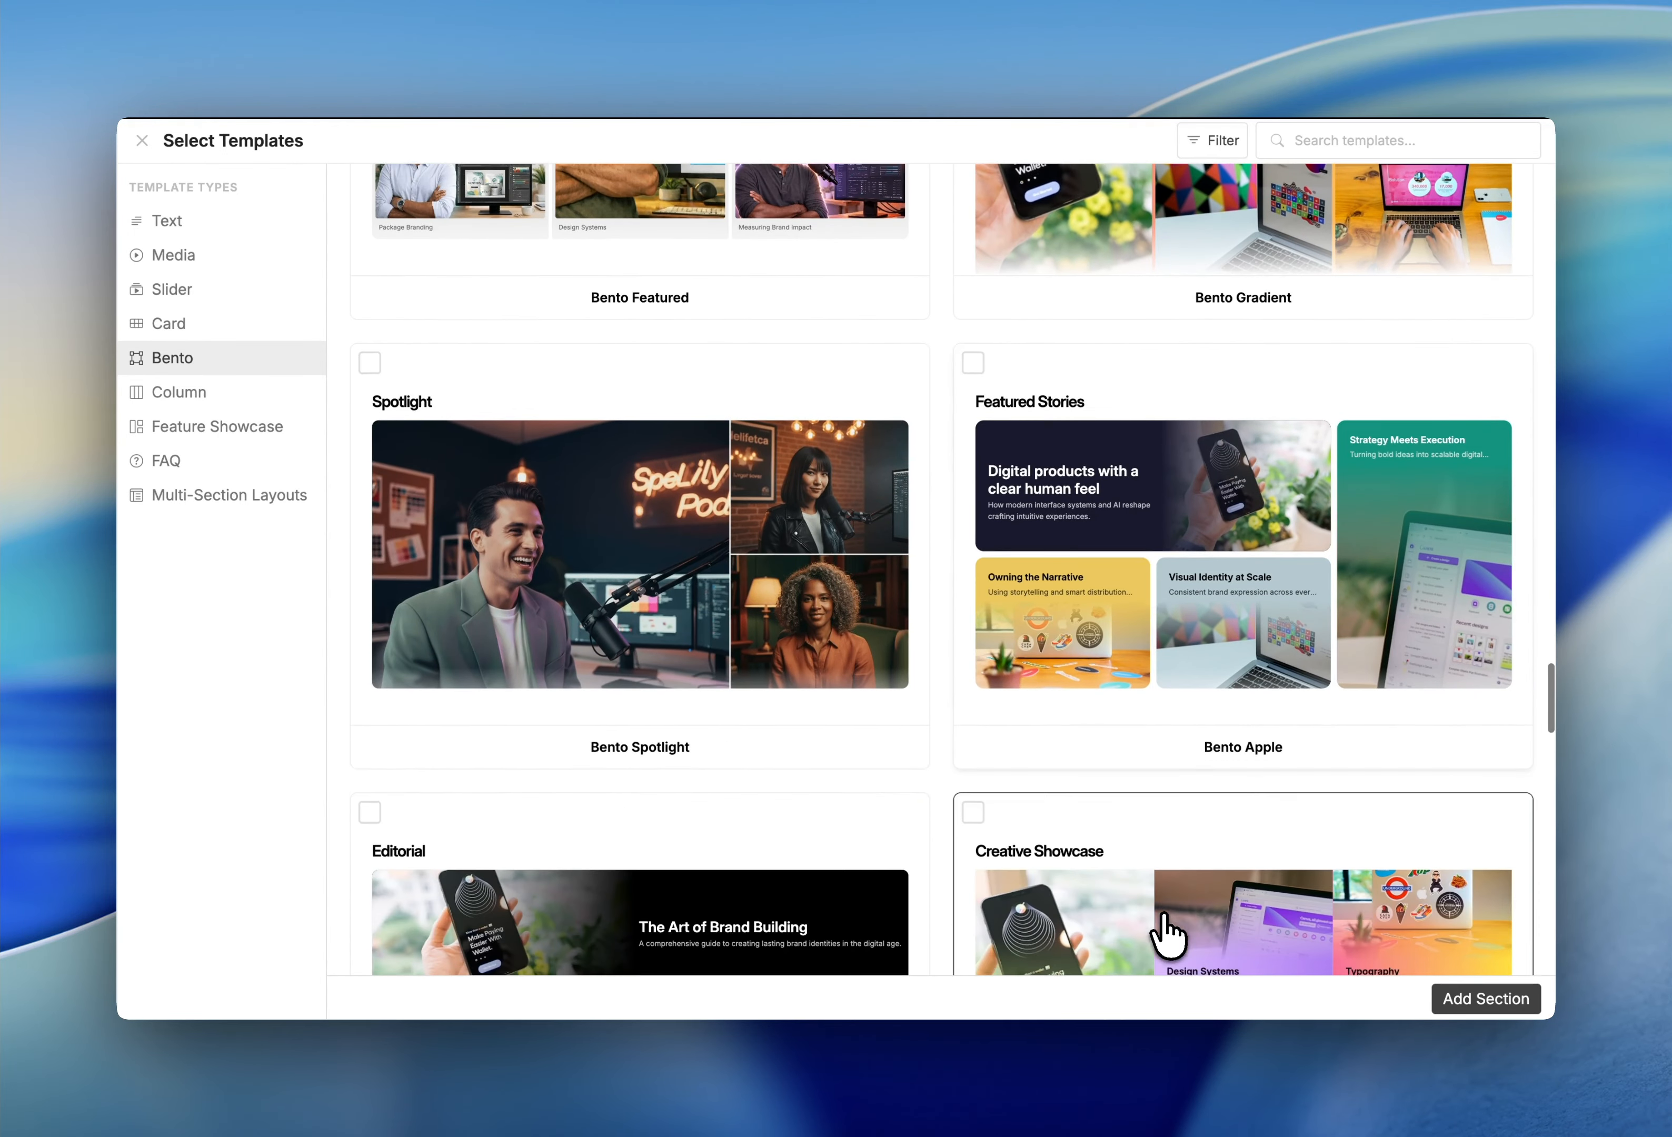
{"action": "scroll", "coordinate": [813, 813], "scroll_direction": "up", "scroll_amount": 6}
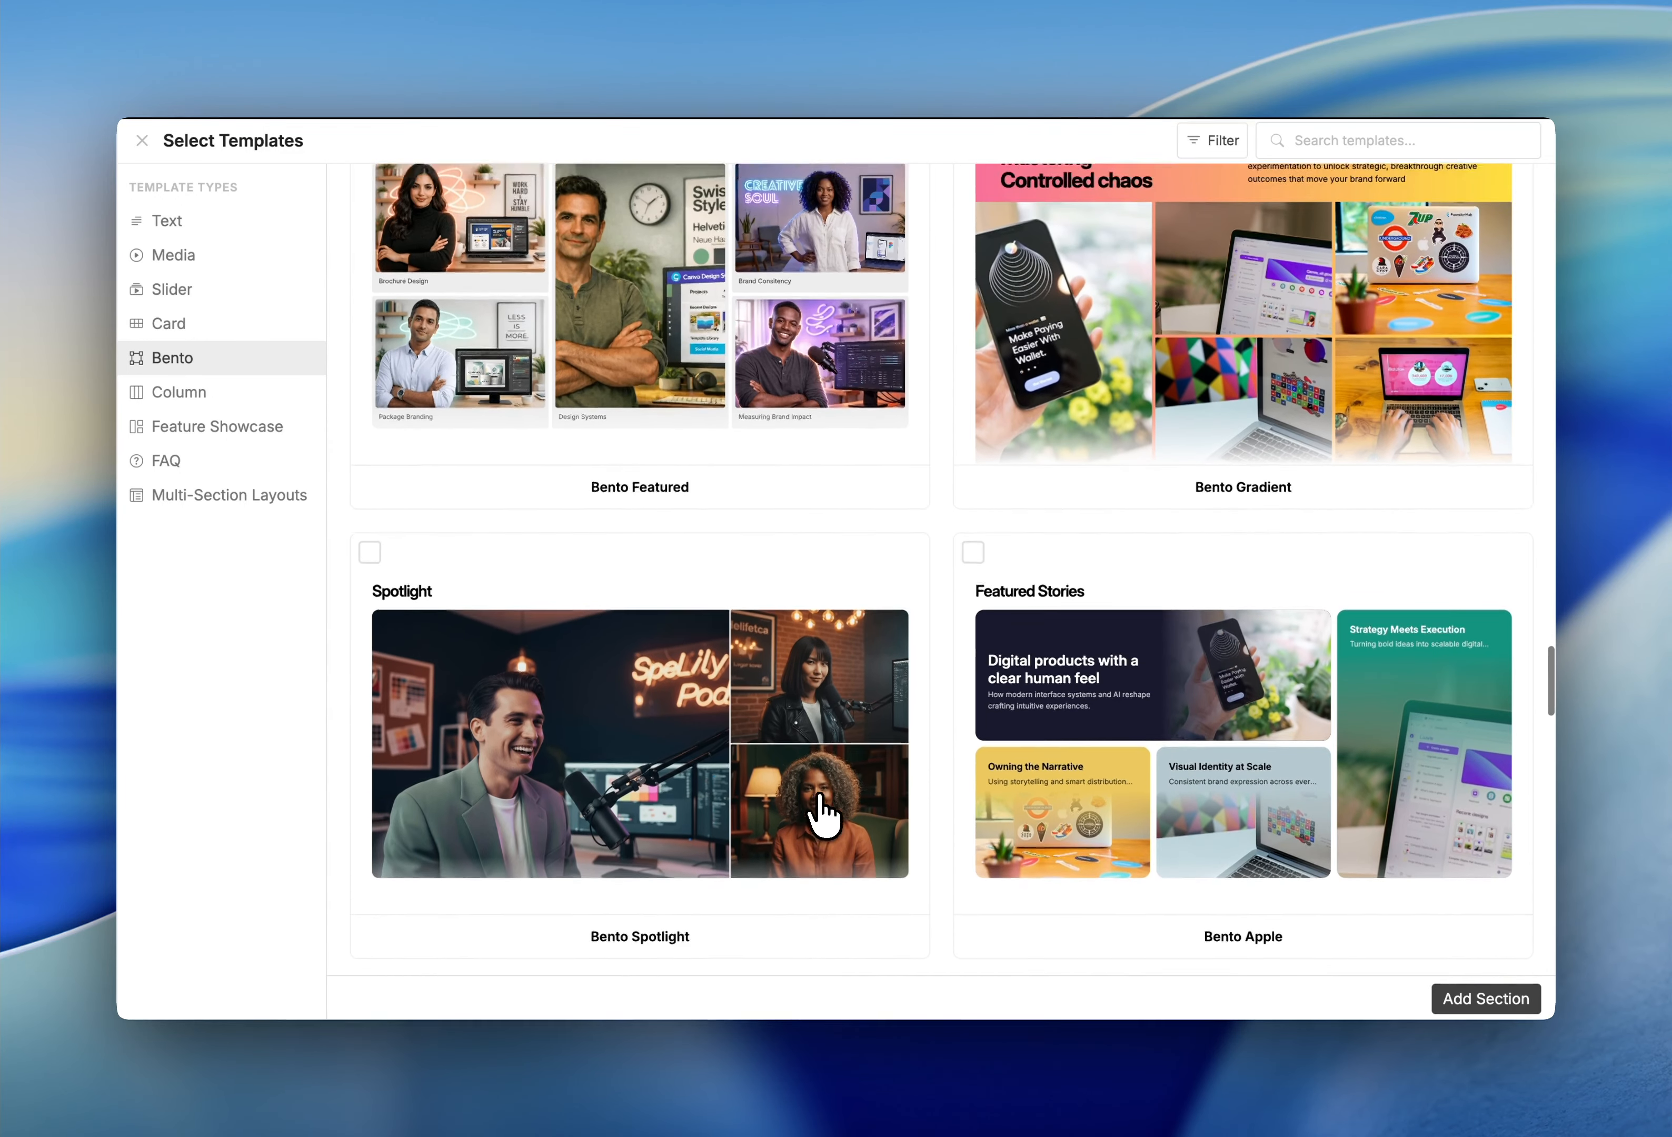
{"action": "scroll", "coordinate": [822, 814], "scroll_direction": "up", "scroll_amount": 6}
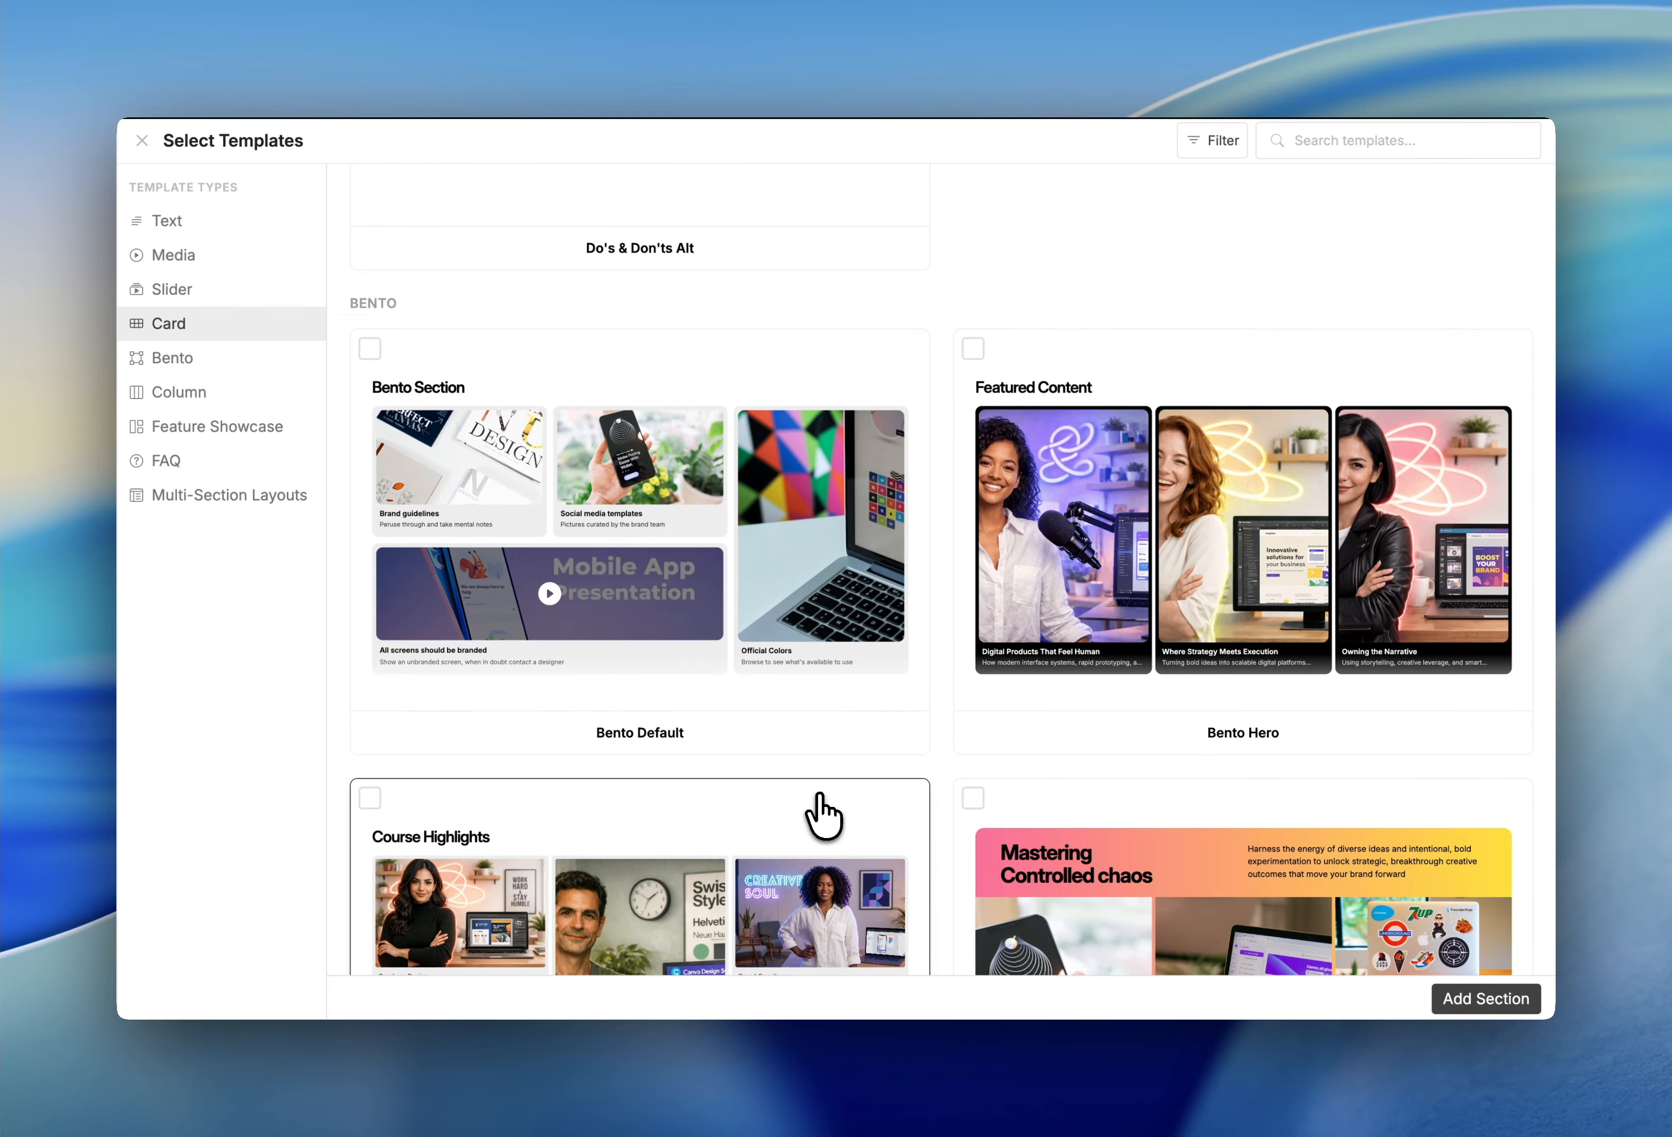
{"action": "scroll", "coordinate": [822, 814], "scroll_direction": "down", "scroll_amount": 15}
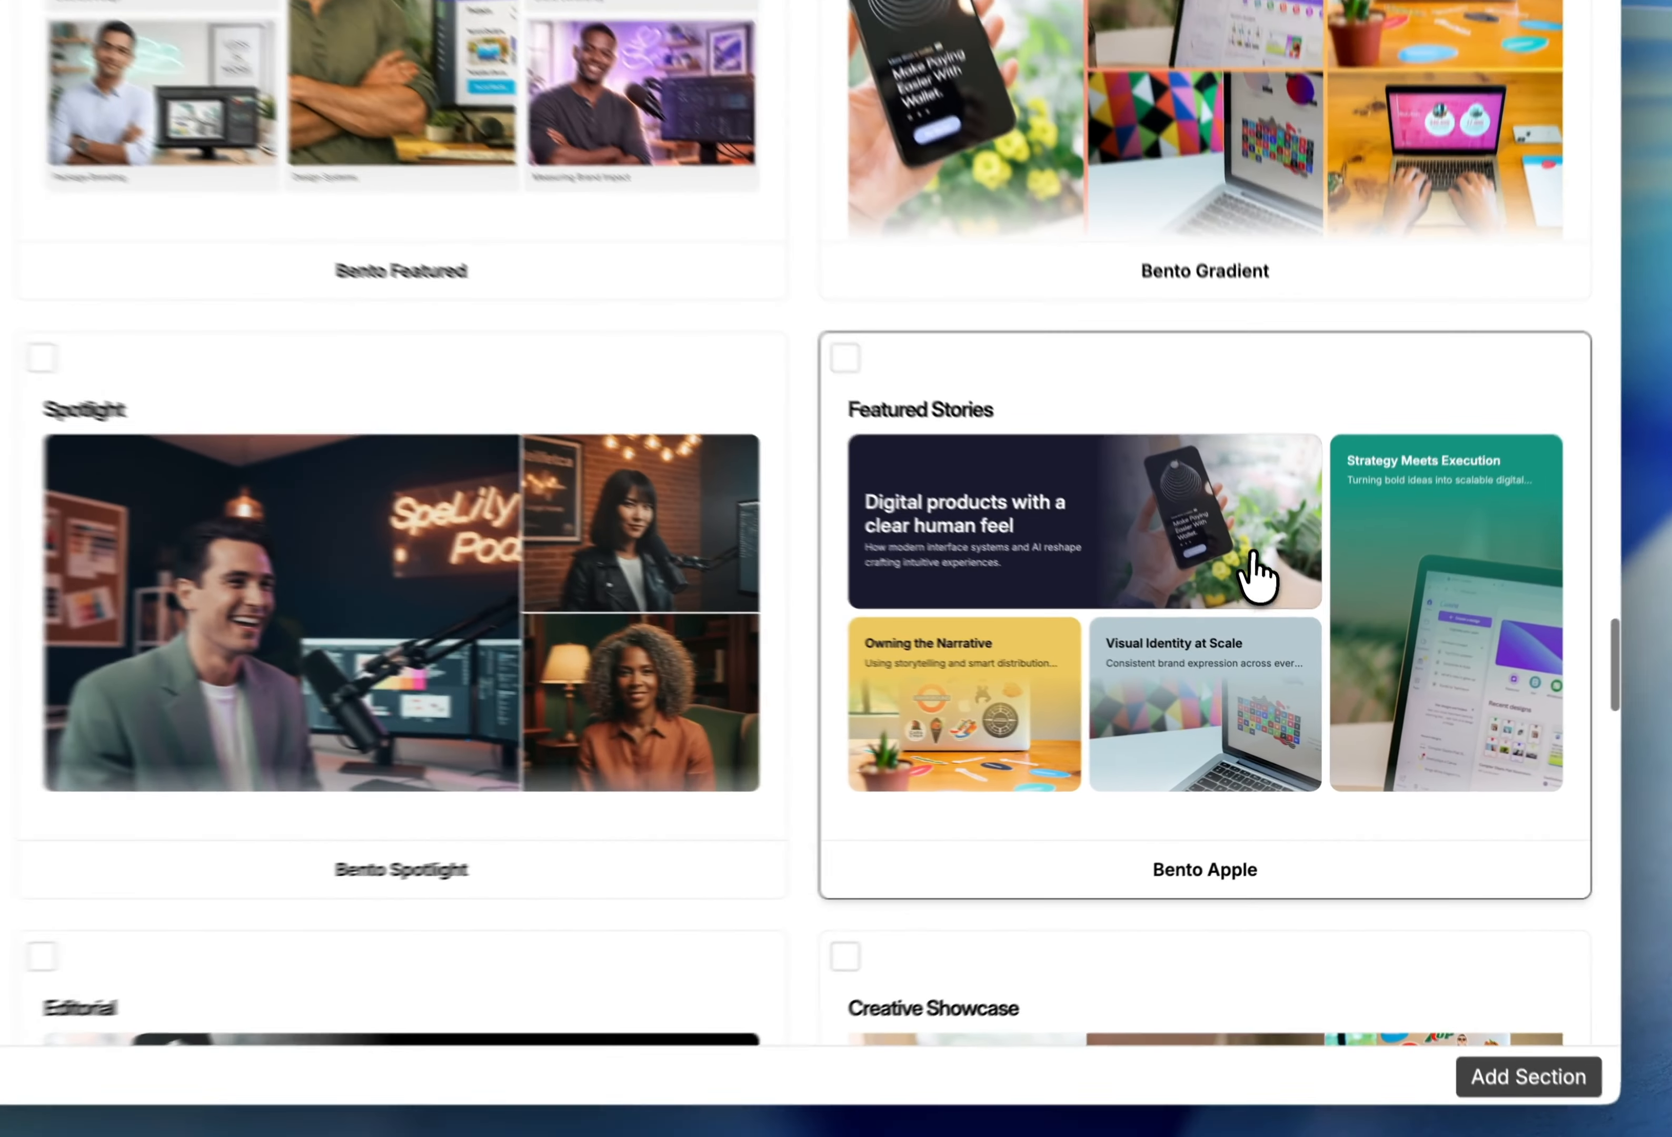
{"action": "left_click", "coordinate": [1276, 695]}
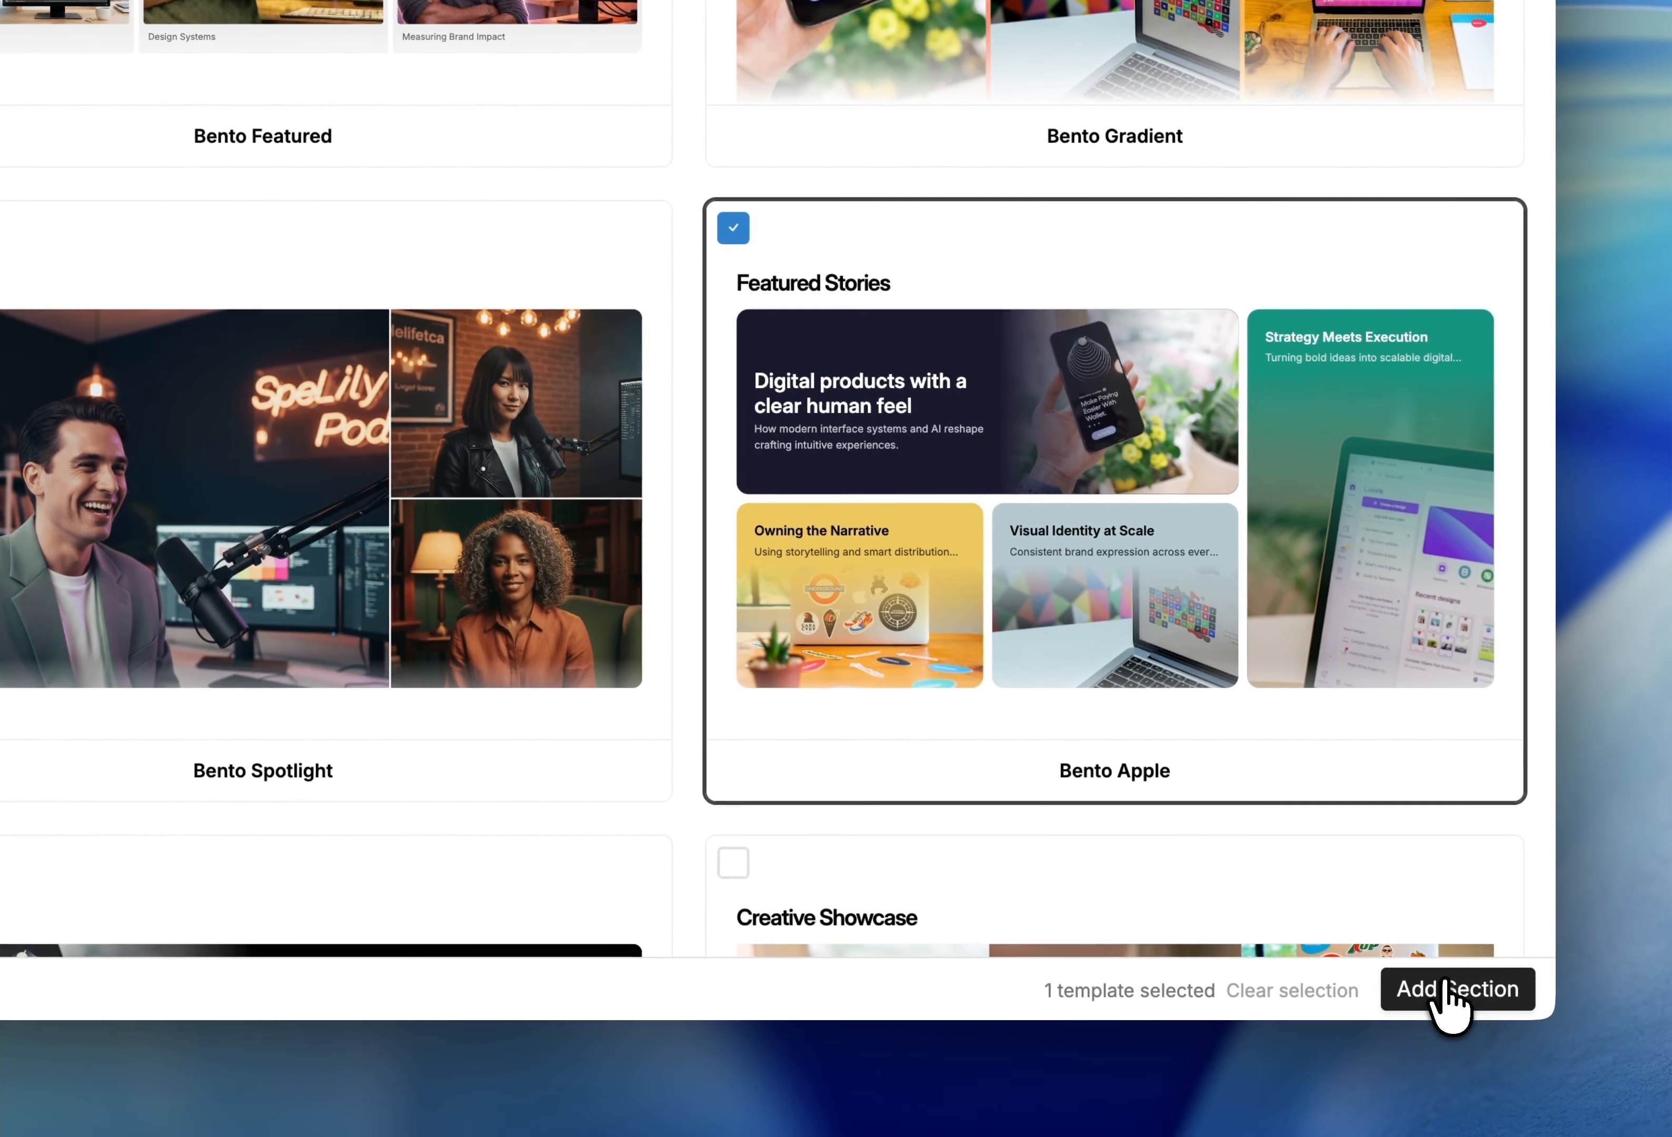
{"action": "left_click", "coordinate": [1538, 1094]}
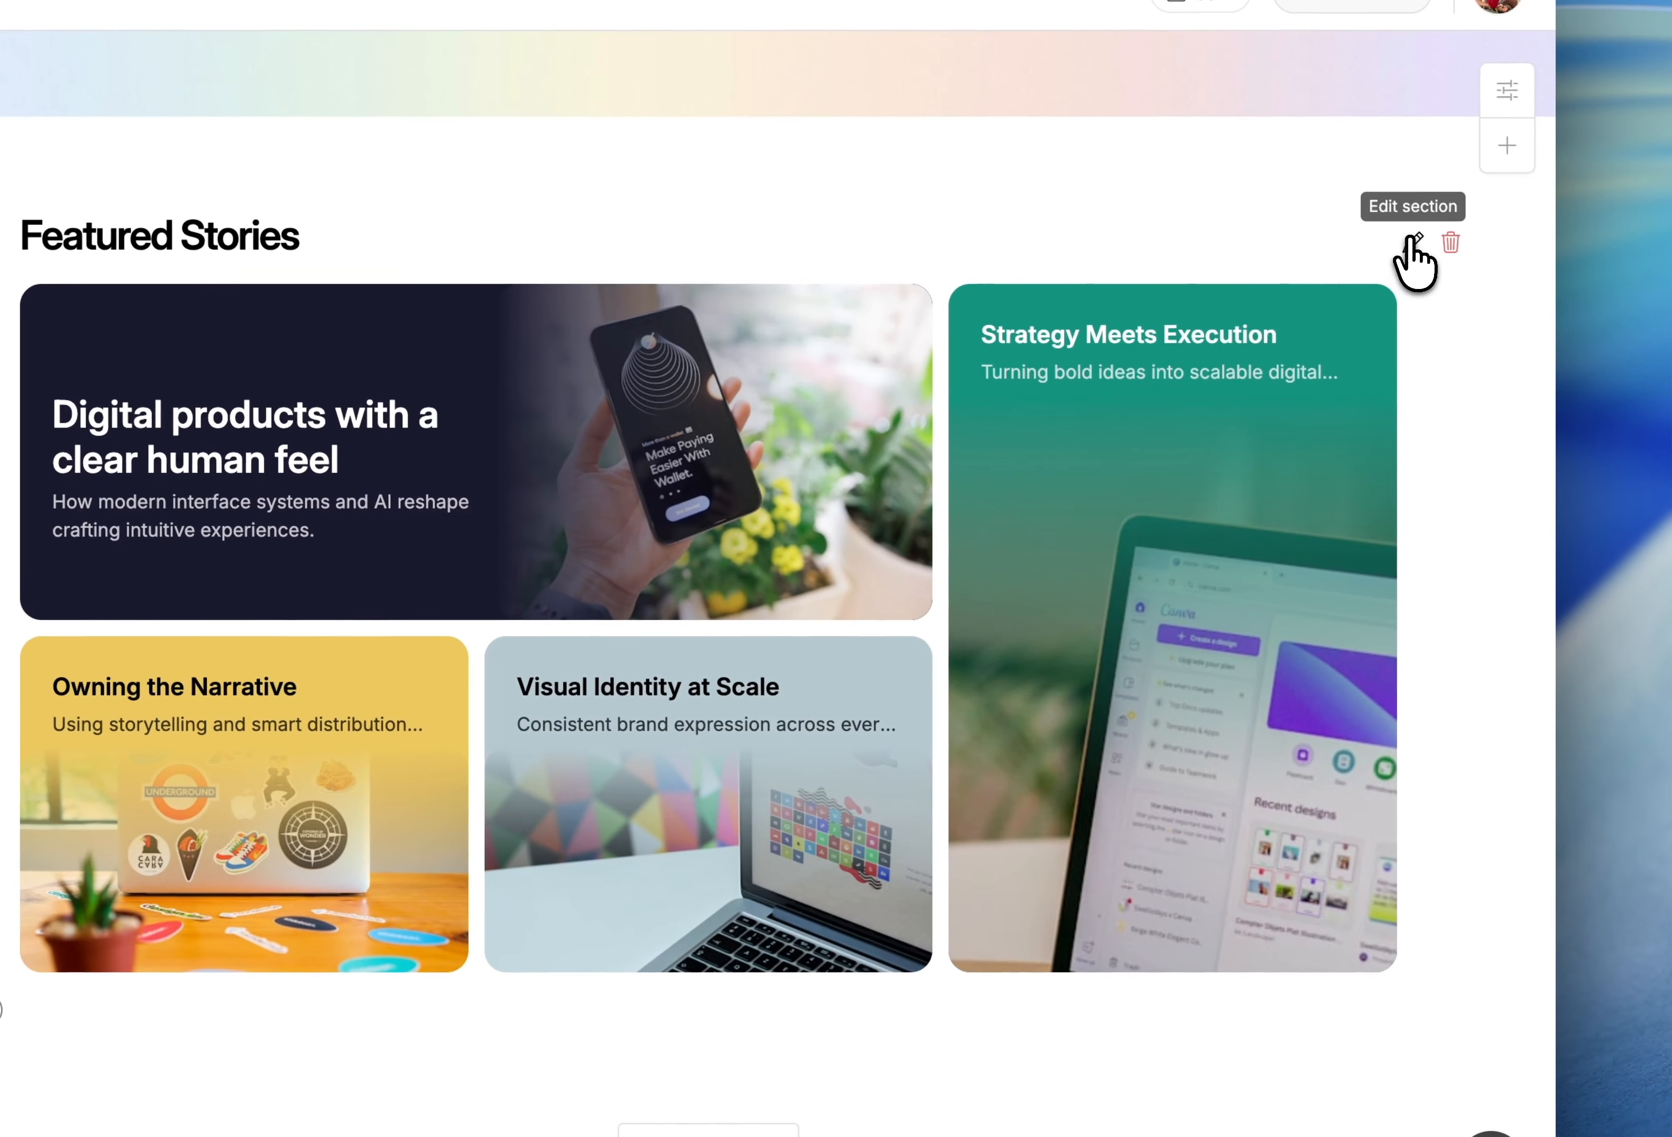
Set the card rounded corners of the Featured Stories section to None and save the change.
{"action": "left_click", "coordinate": [1534, 267]}
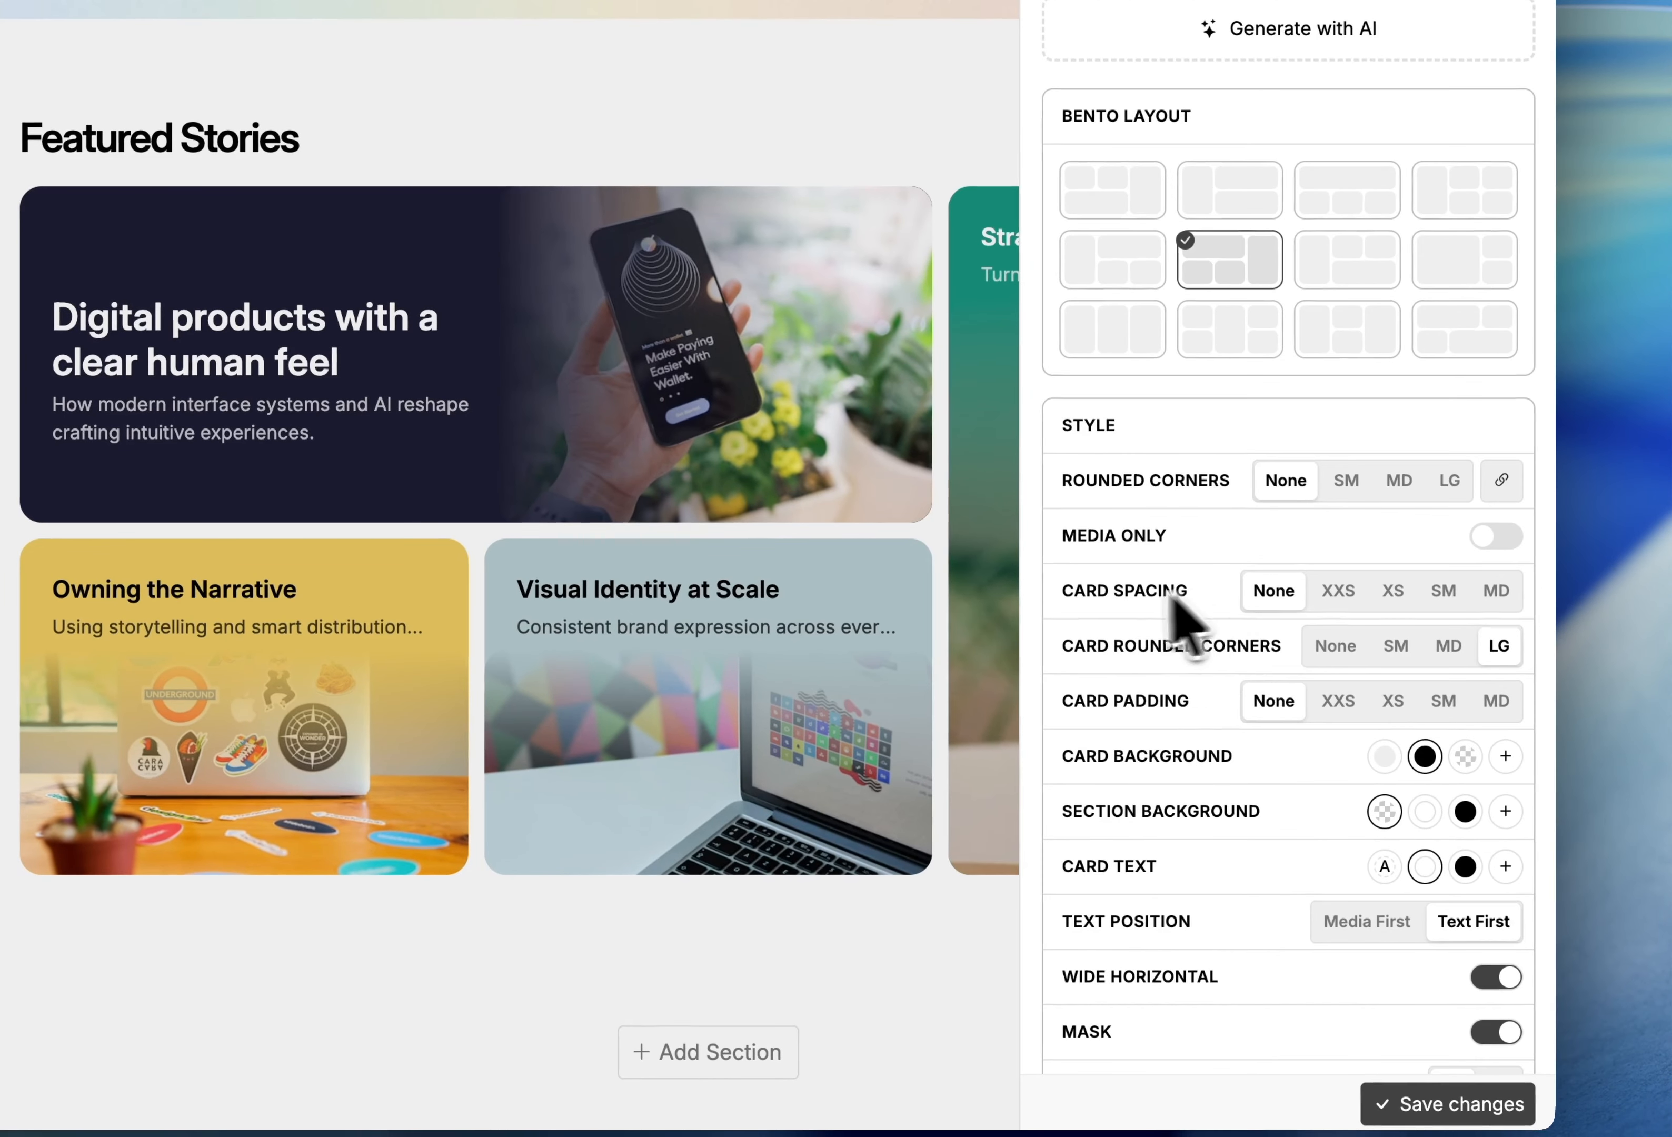
{"action": "left_click", "coordinate": [1456, 783]}
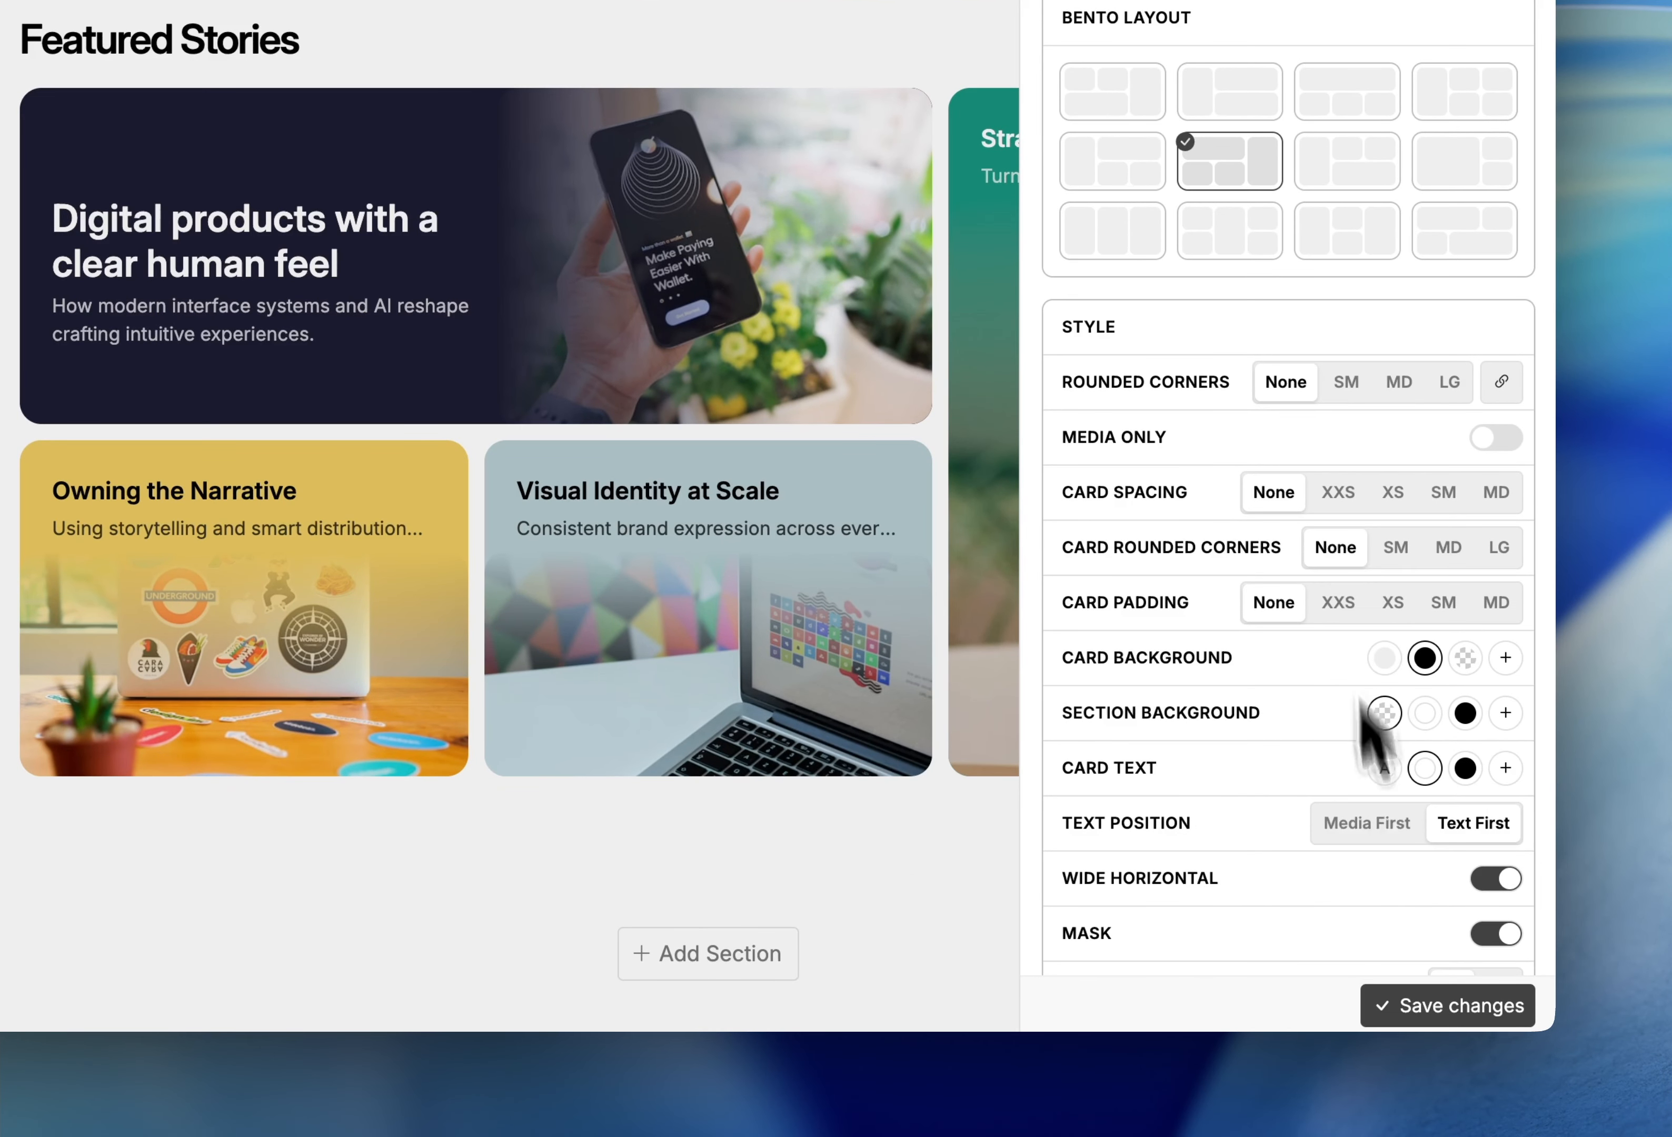
{"action": "left_click", "coordinate": [1408, 1014]}
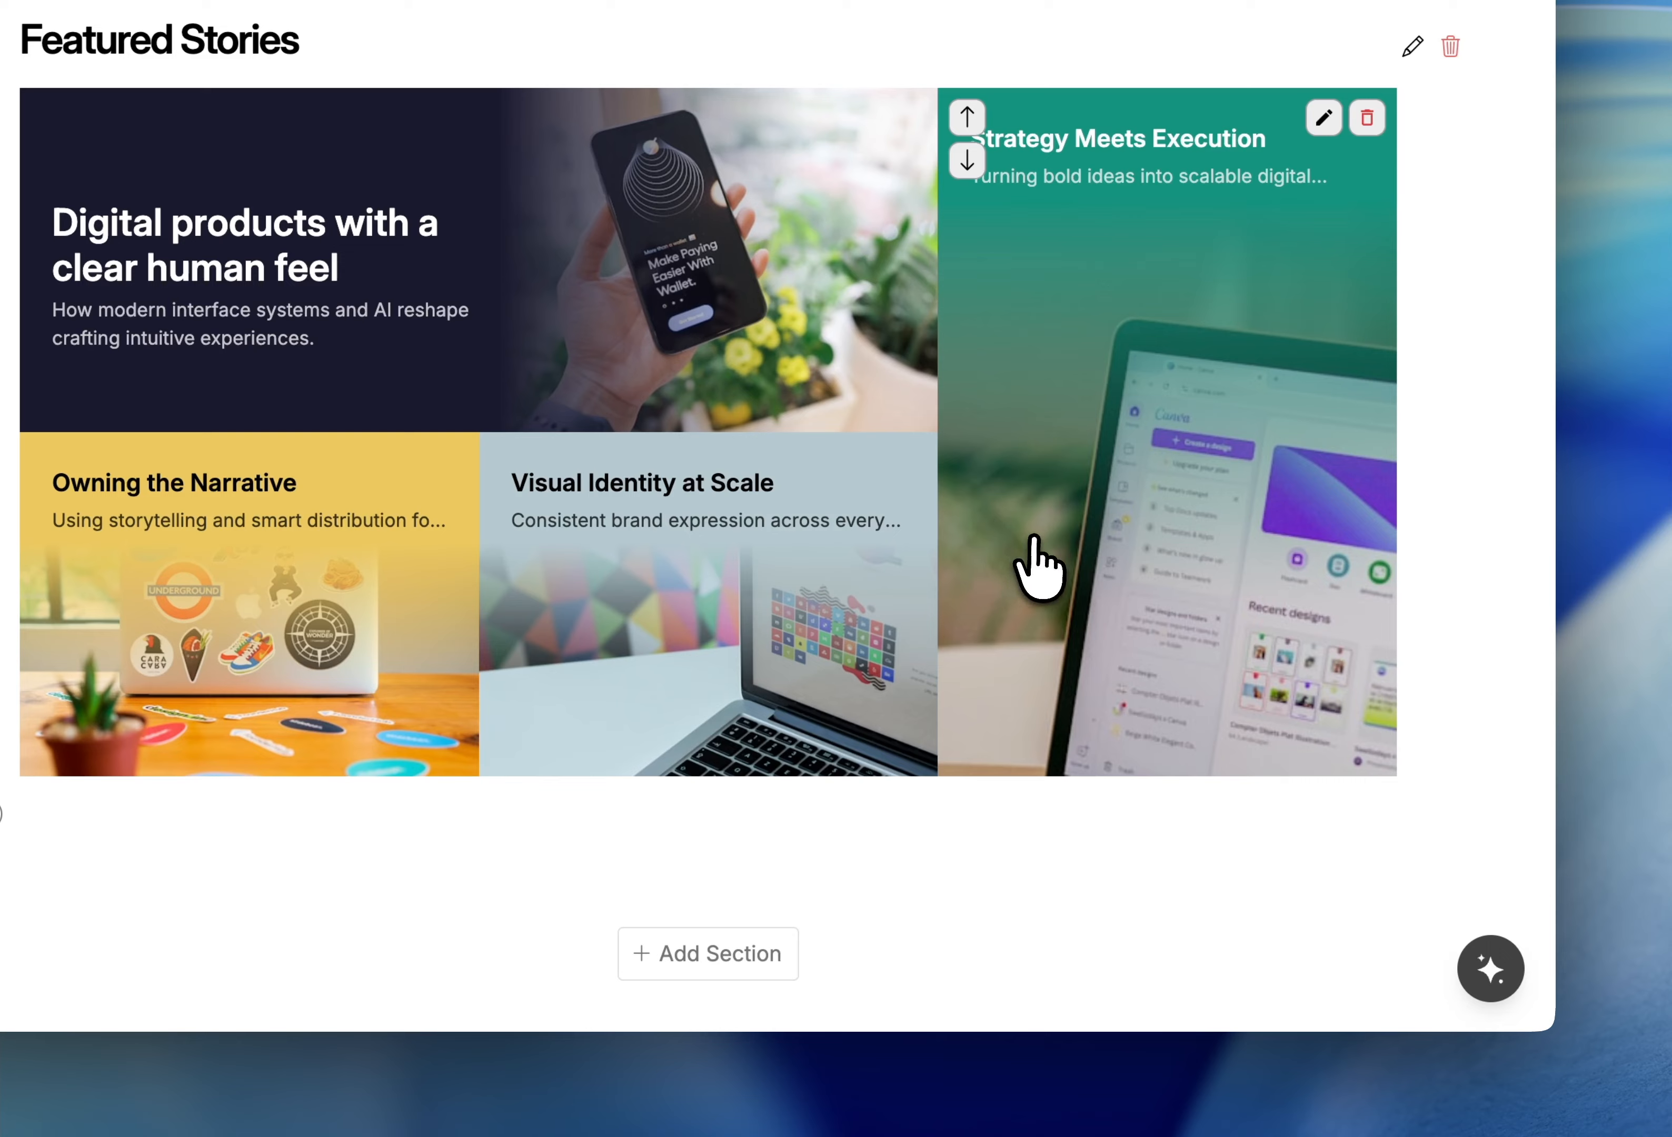
Change the Featured Stories bento layout to one large card beside two stacked smaller cards, and save.
{"action": "scroll", "coordinate": [1087, 508], "scroll_direction": "up", "scroll_amount": 3}
{"action": "left_click", "coordinate": [1408, 243]}
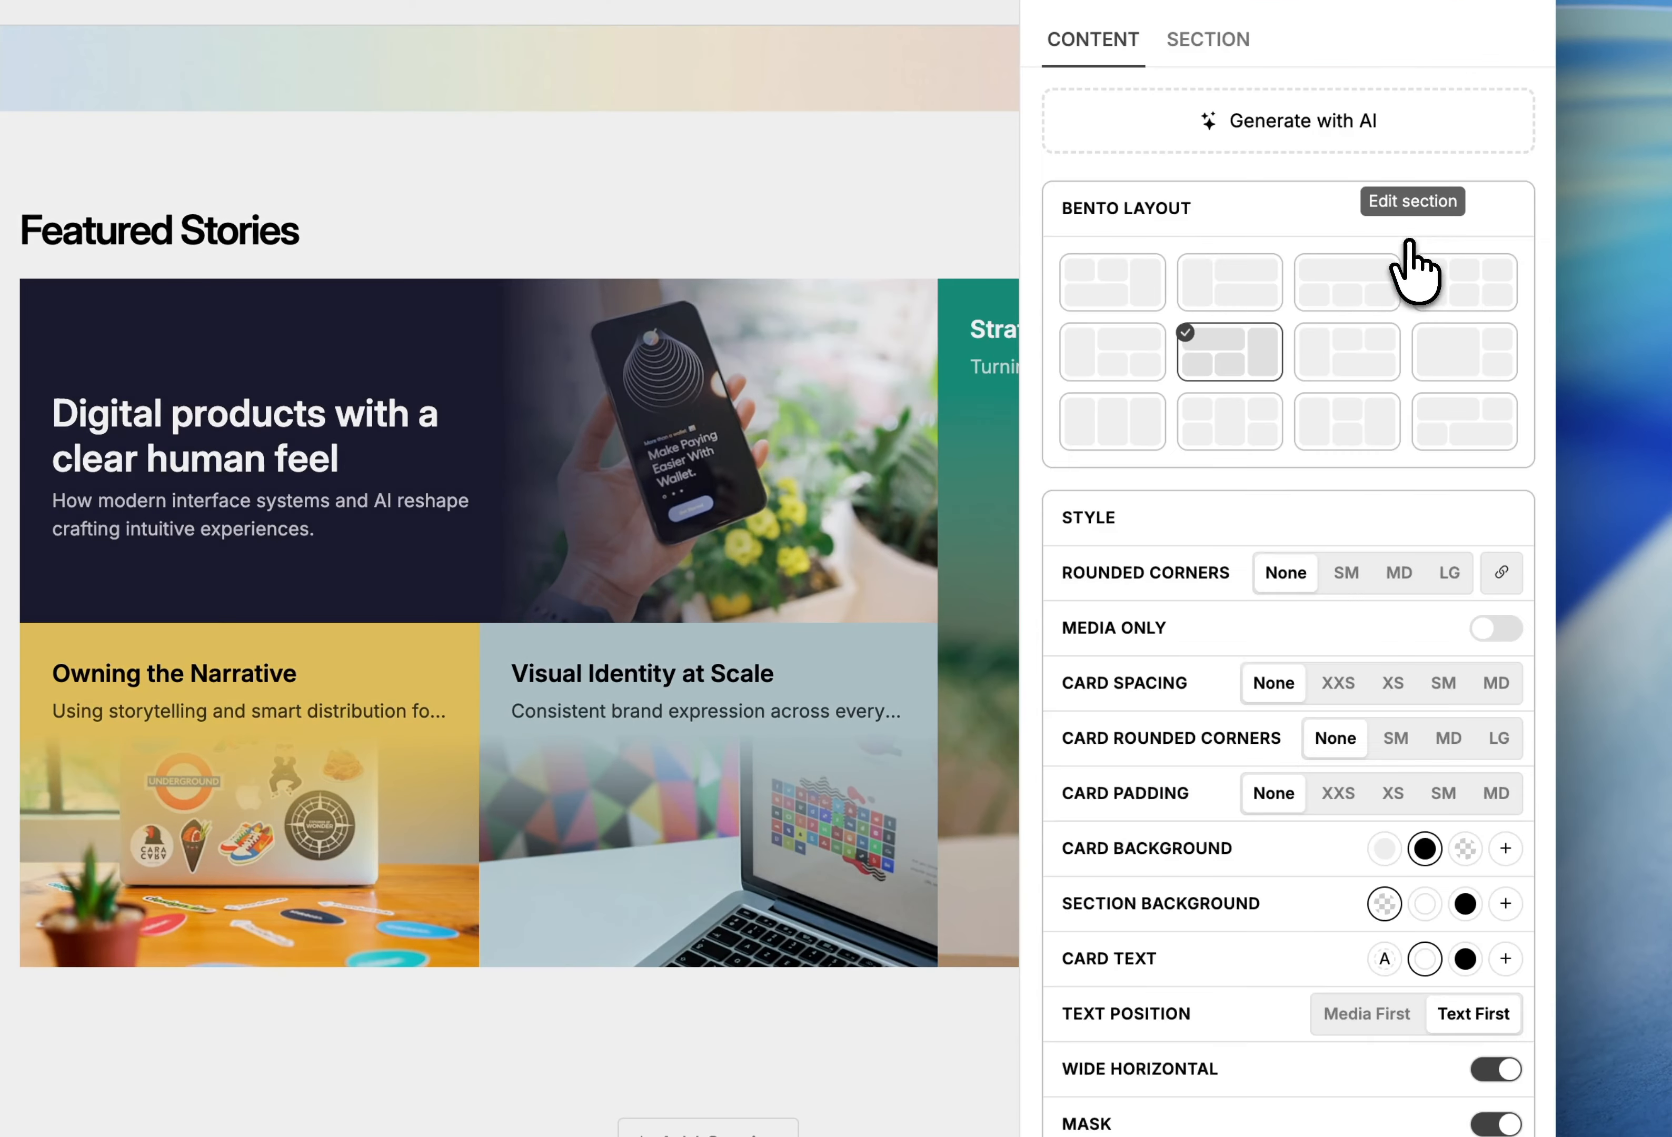
{"action": "left_click", "coordinate": [1439, 370]}
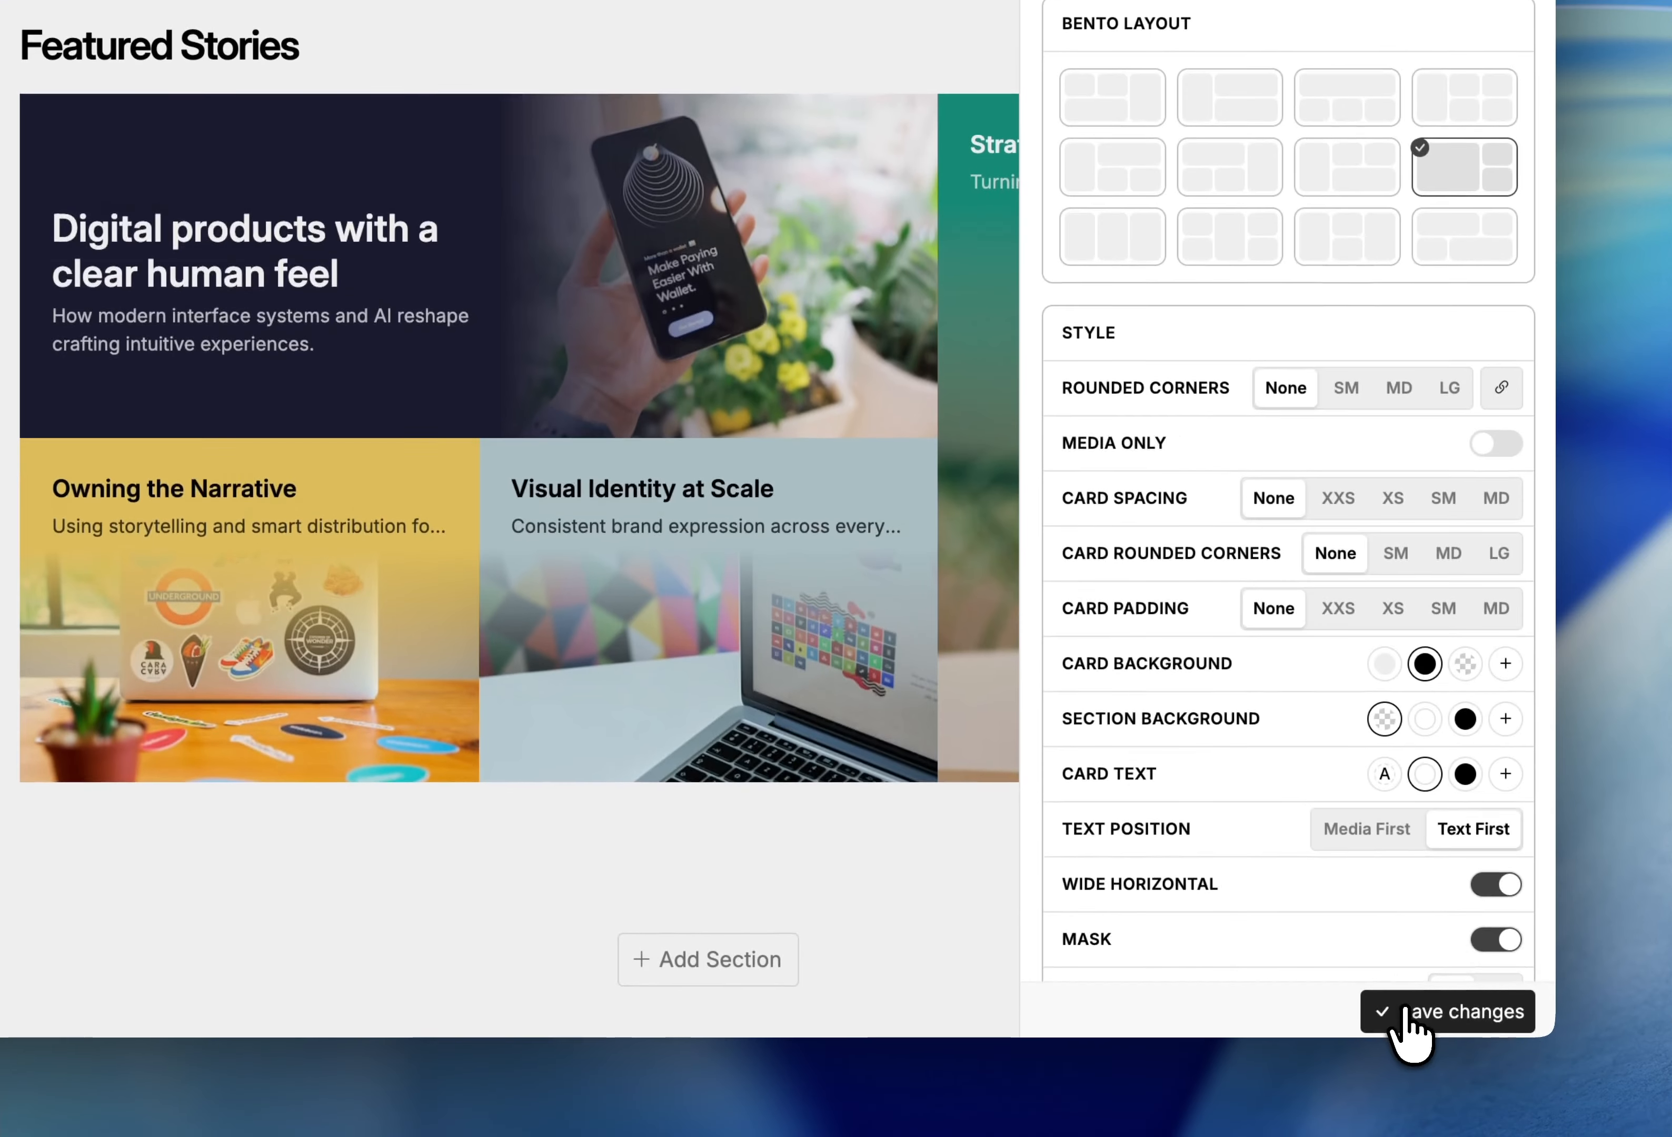
{"action": "left_click", "coordinate": [1408, 1018]}
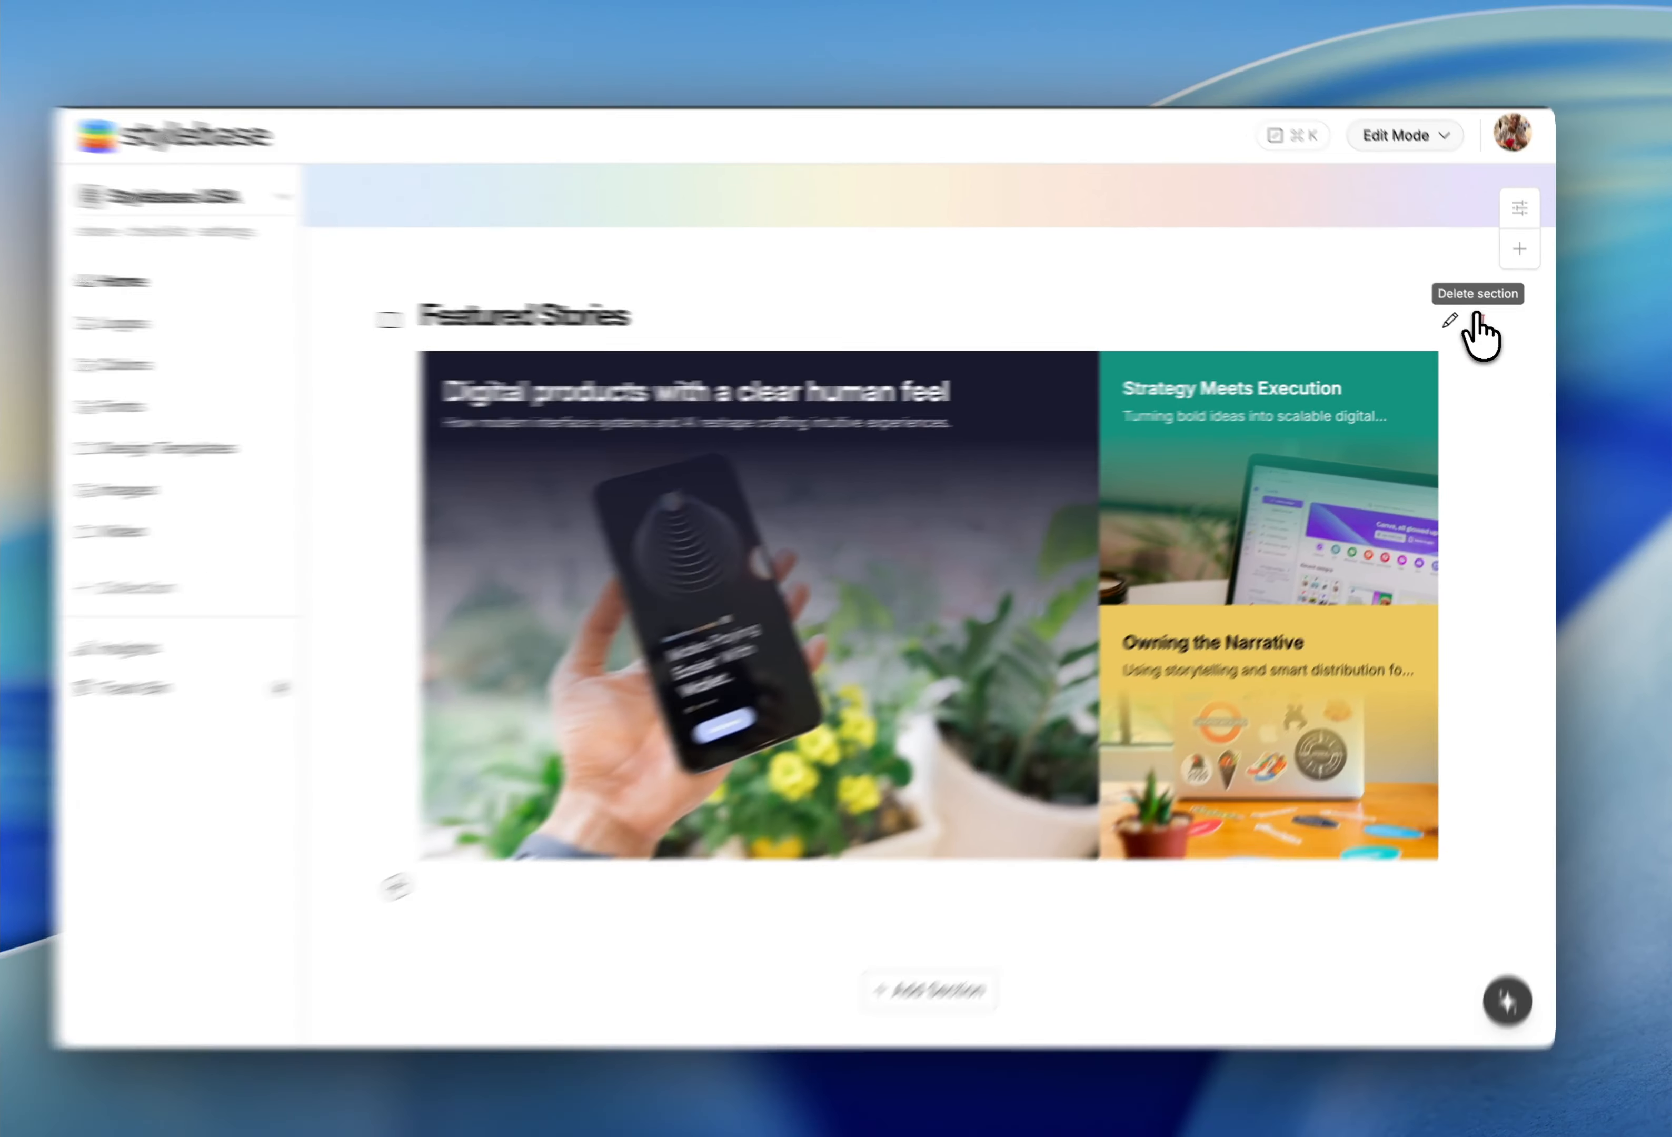
Delete the Featured Stories section from the cover page and confirm the deletion.
{"action": "left_click", "coordinate": [1479, 325]}
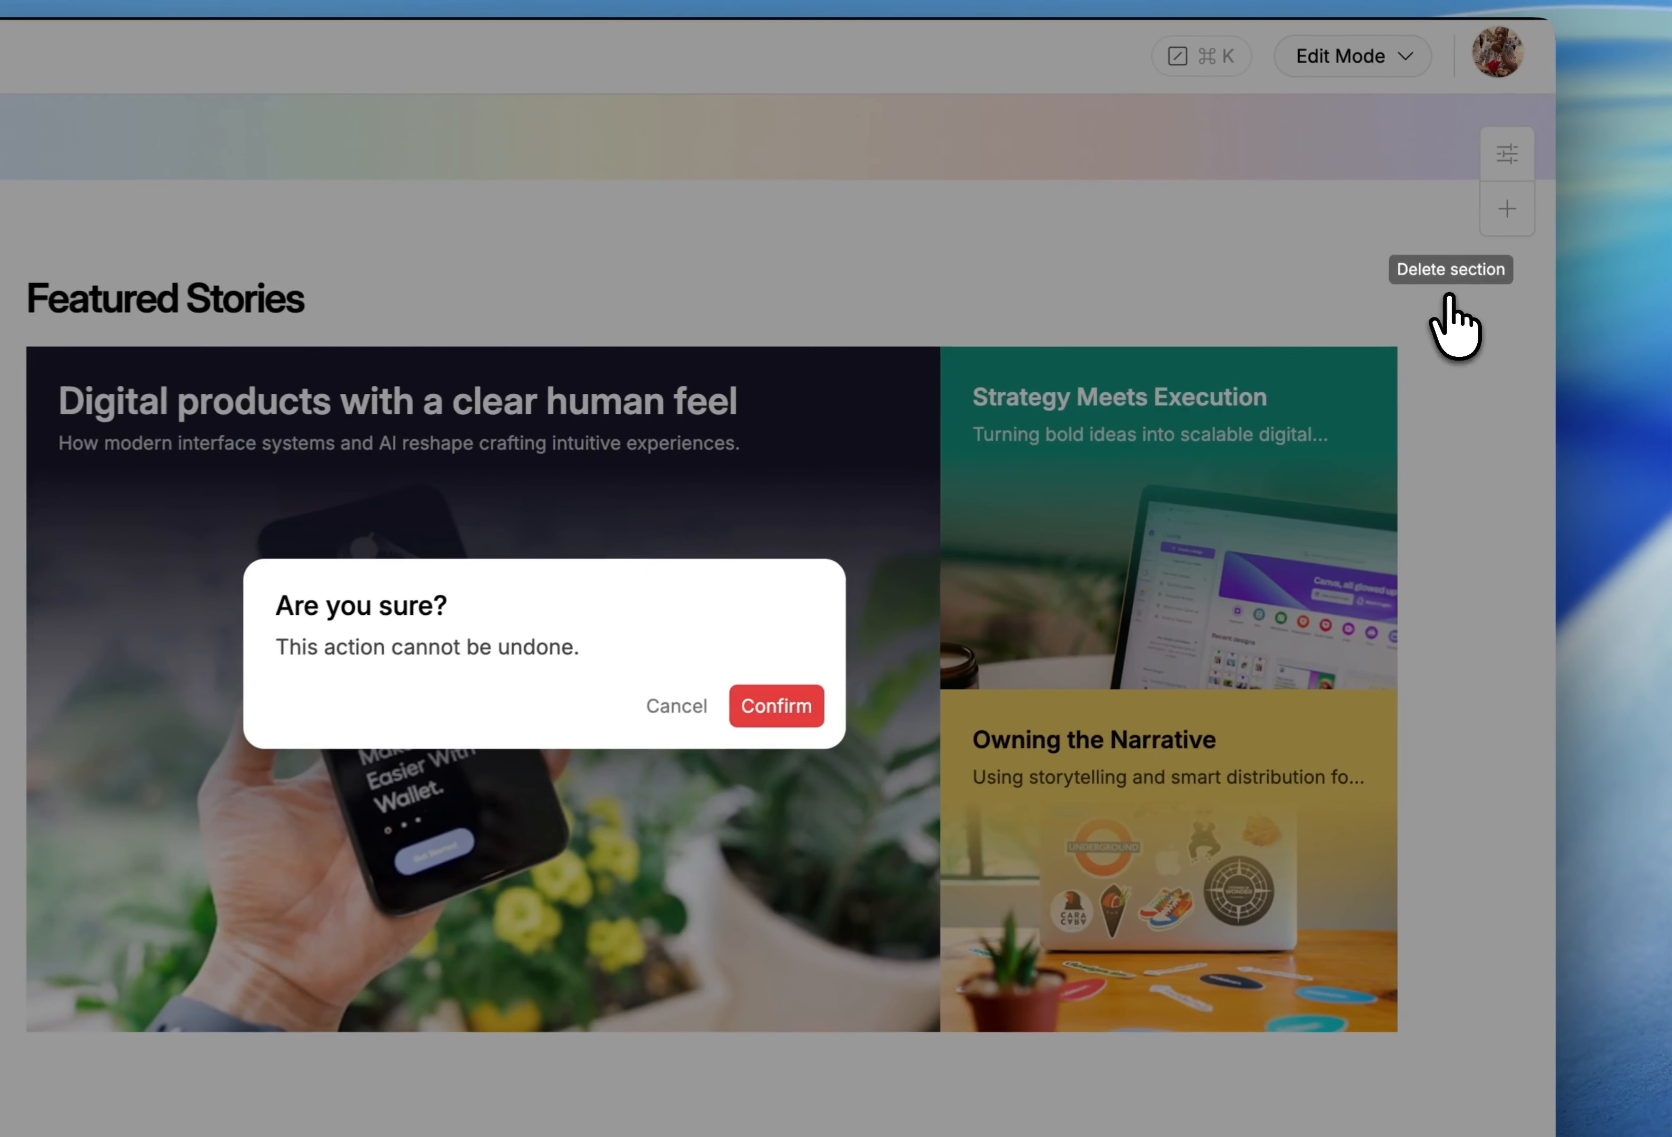
{"action": "left_click", "coordinate": [750, 710]}
Add all three Slider section templates to the empty cover page, including Single Slider and Multiple Card Slider.
{"action": "left_click", "coordinate": [733, 765]}
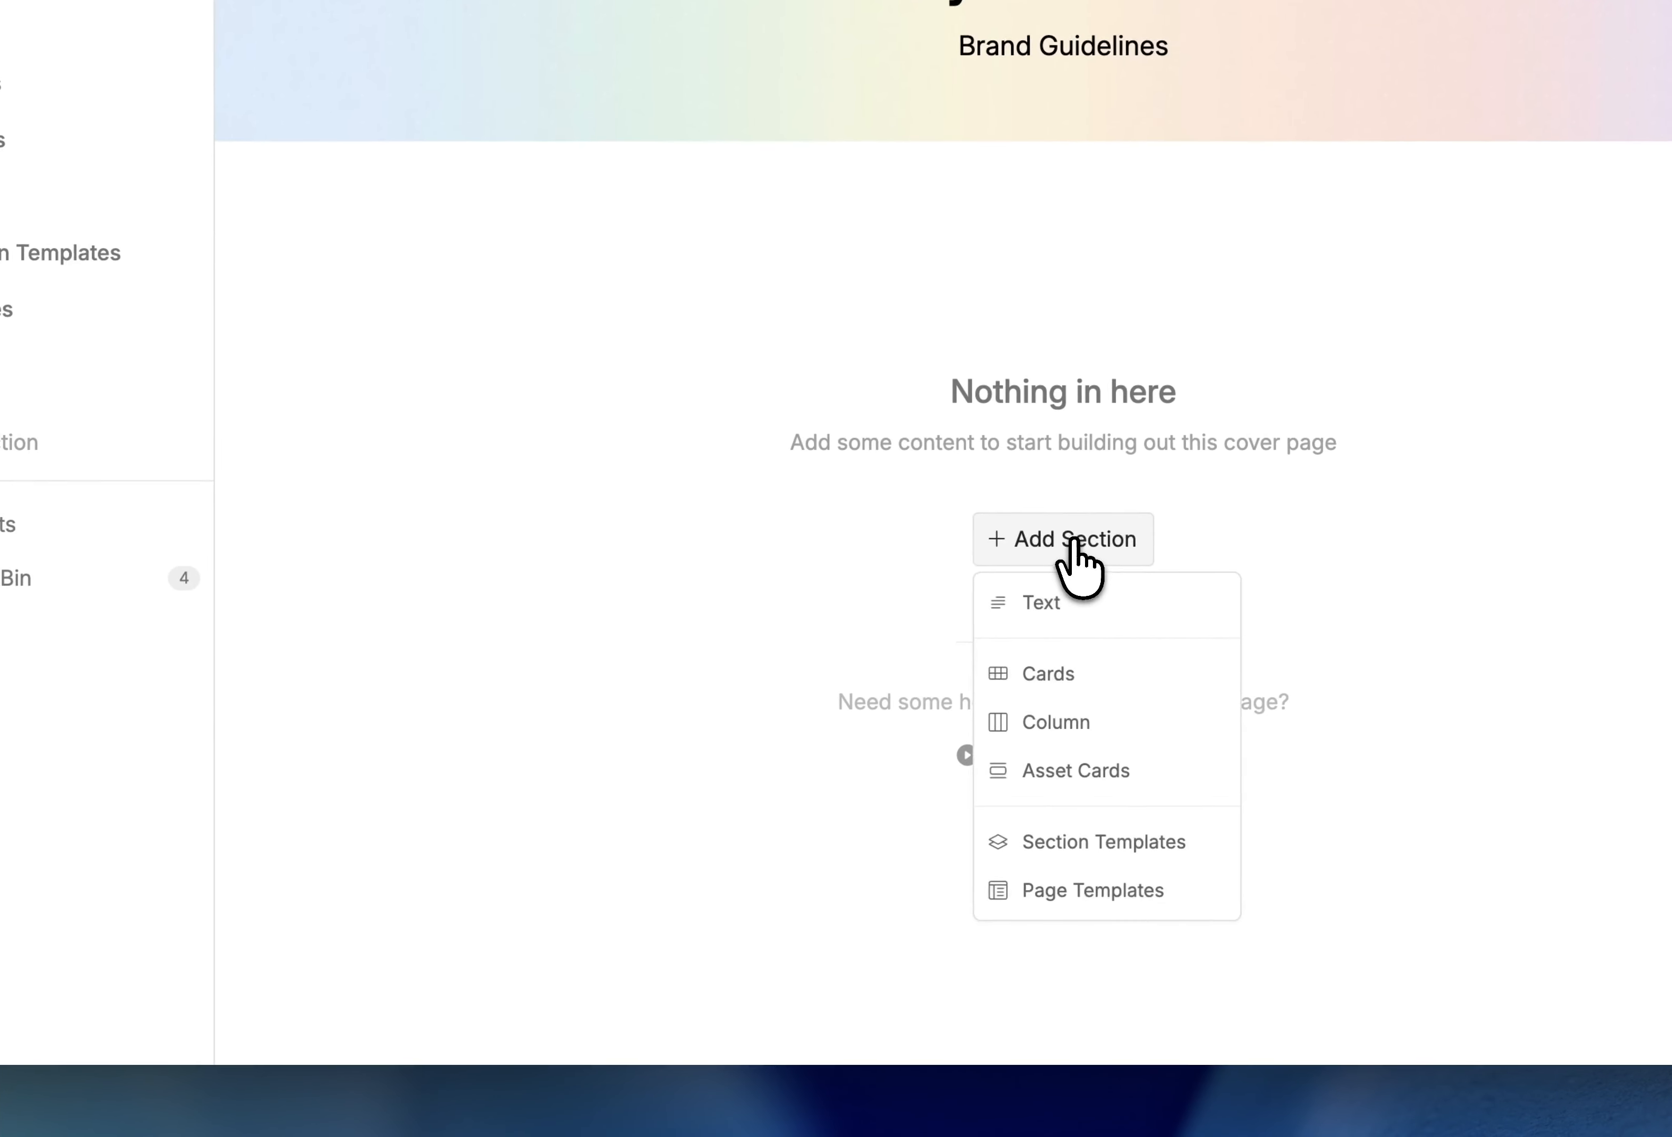
{"action": "left_click", "coordinate": [1088, 841]}
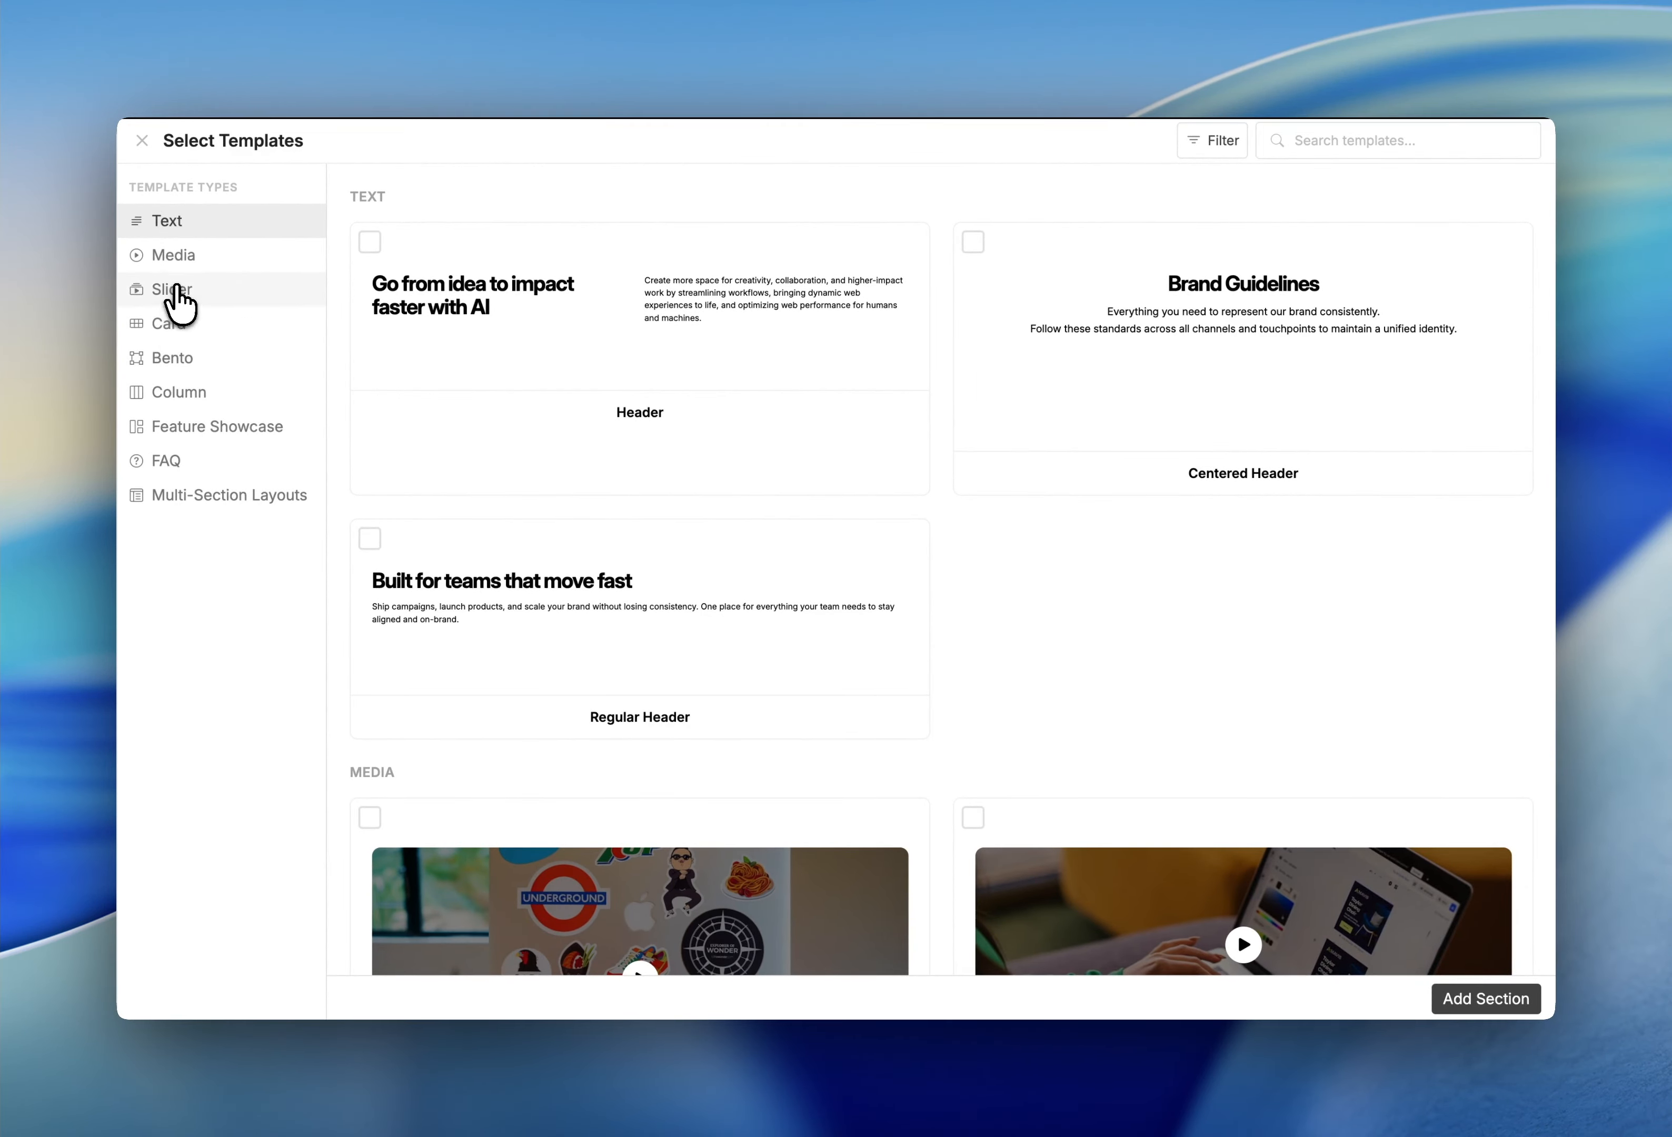
{"action": "left_click", "coordinate": [176, 290]}
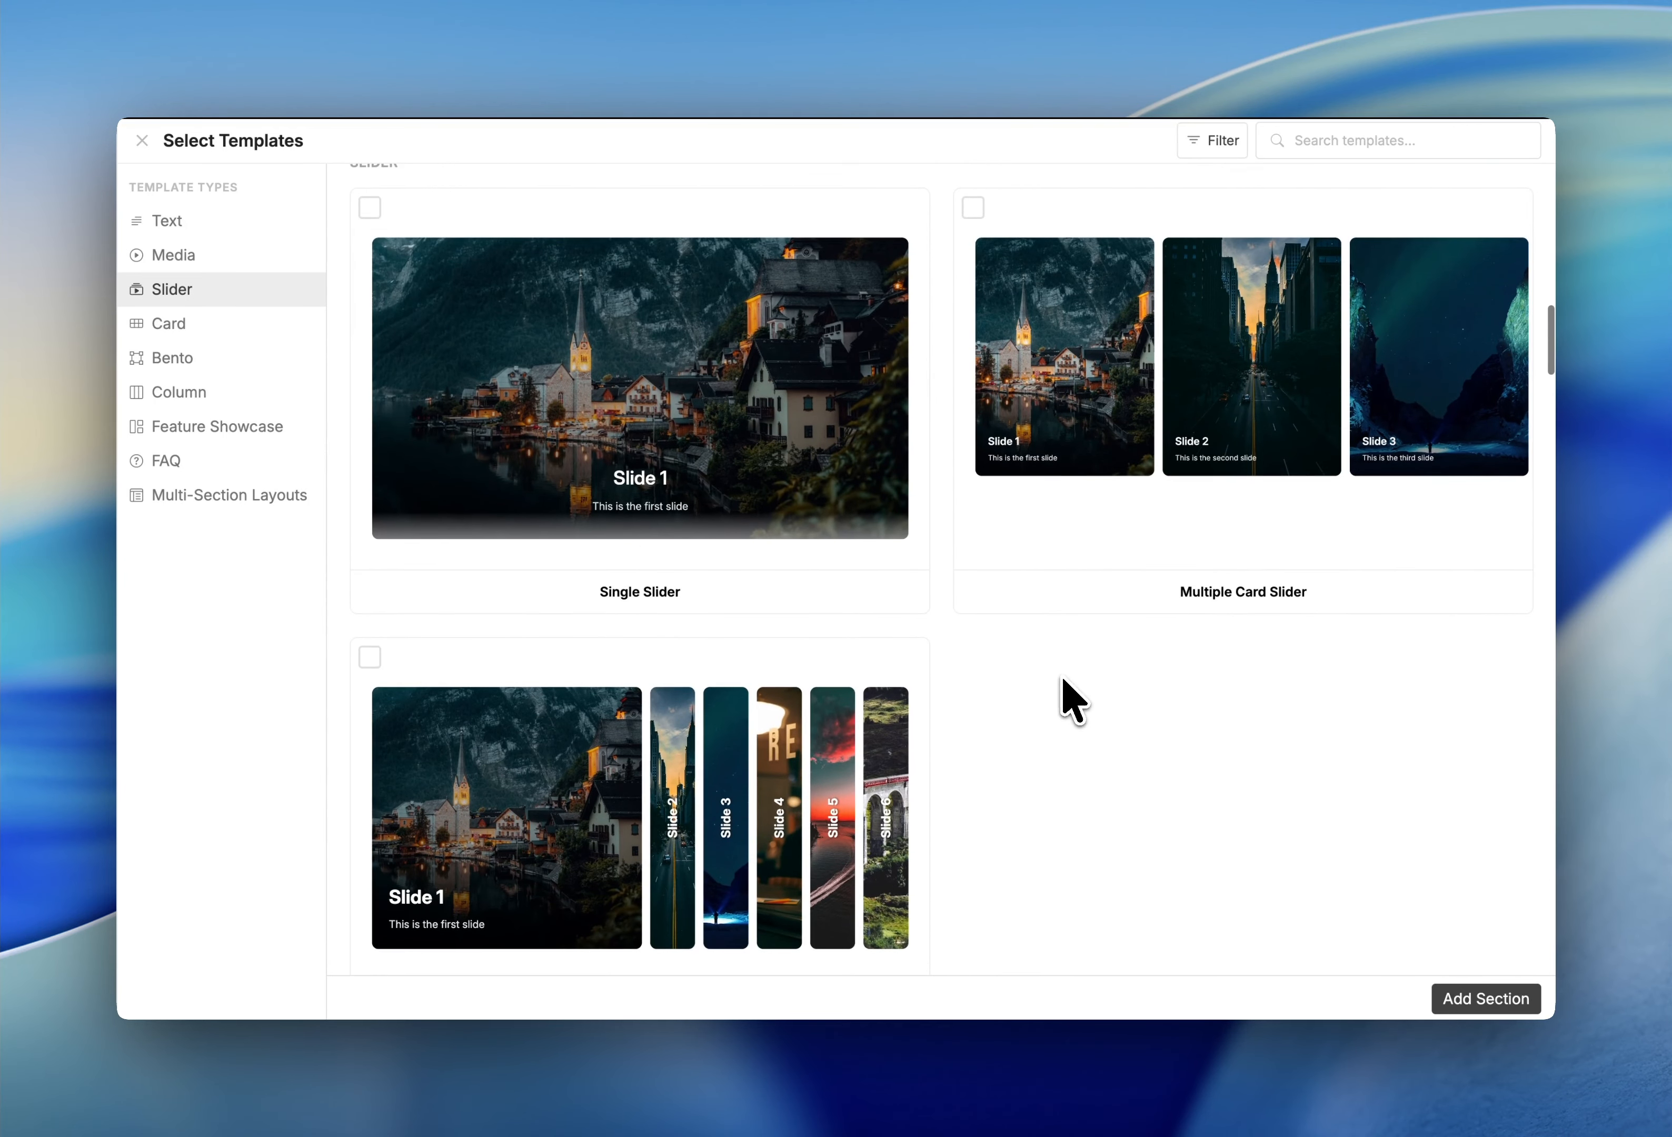
{"action": "left_click", "coordinate": [587, 224]}
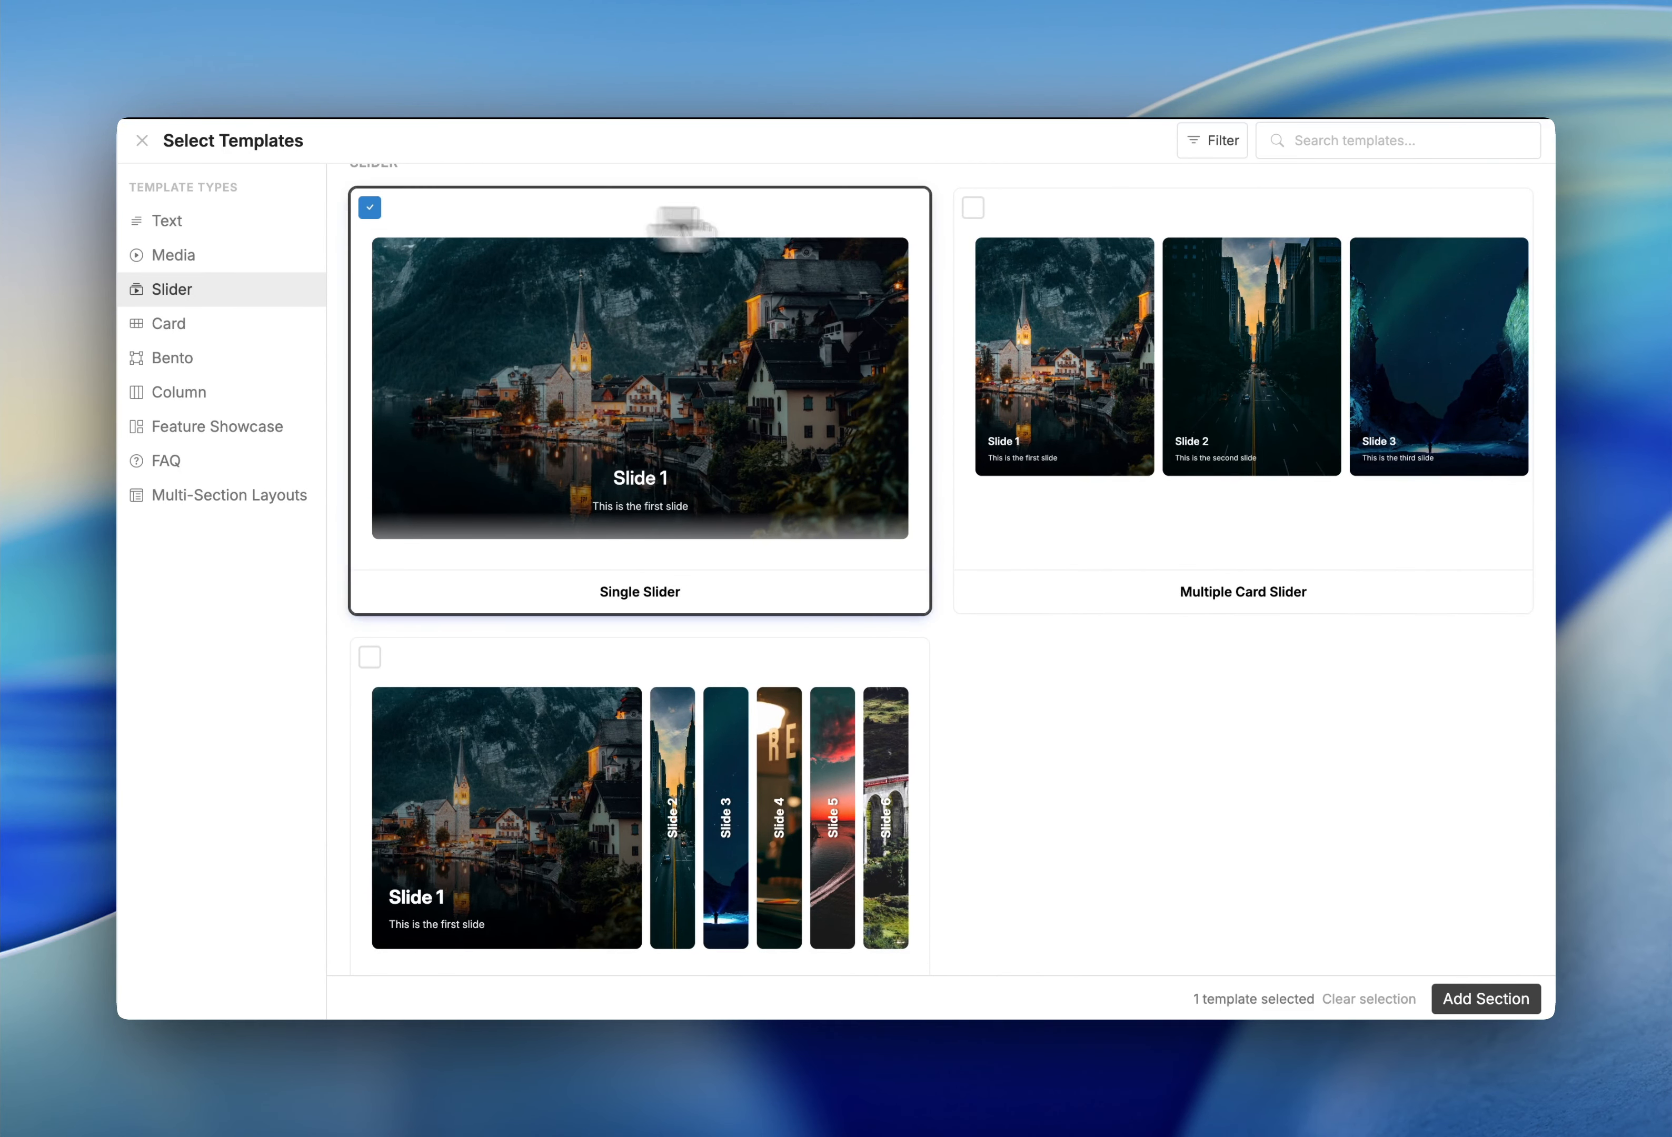
{"action": "left_click", "coordinate": [1024, 215]}
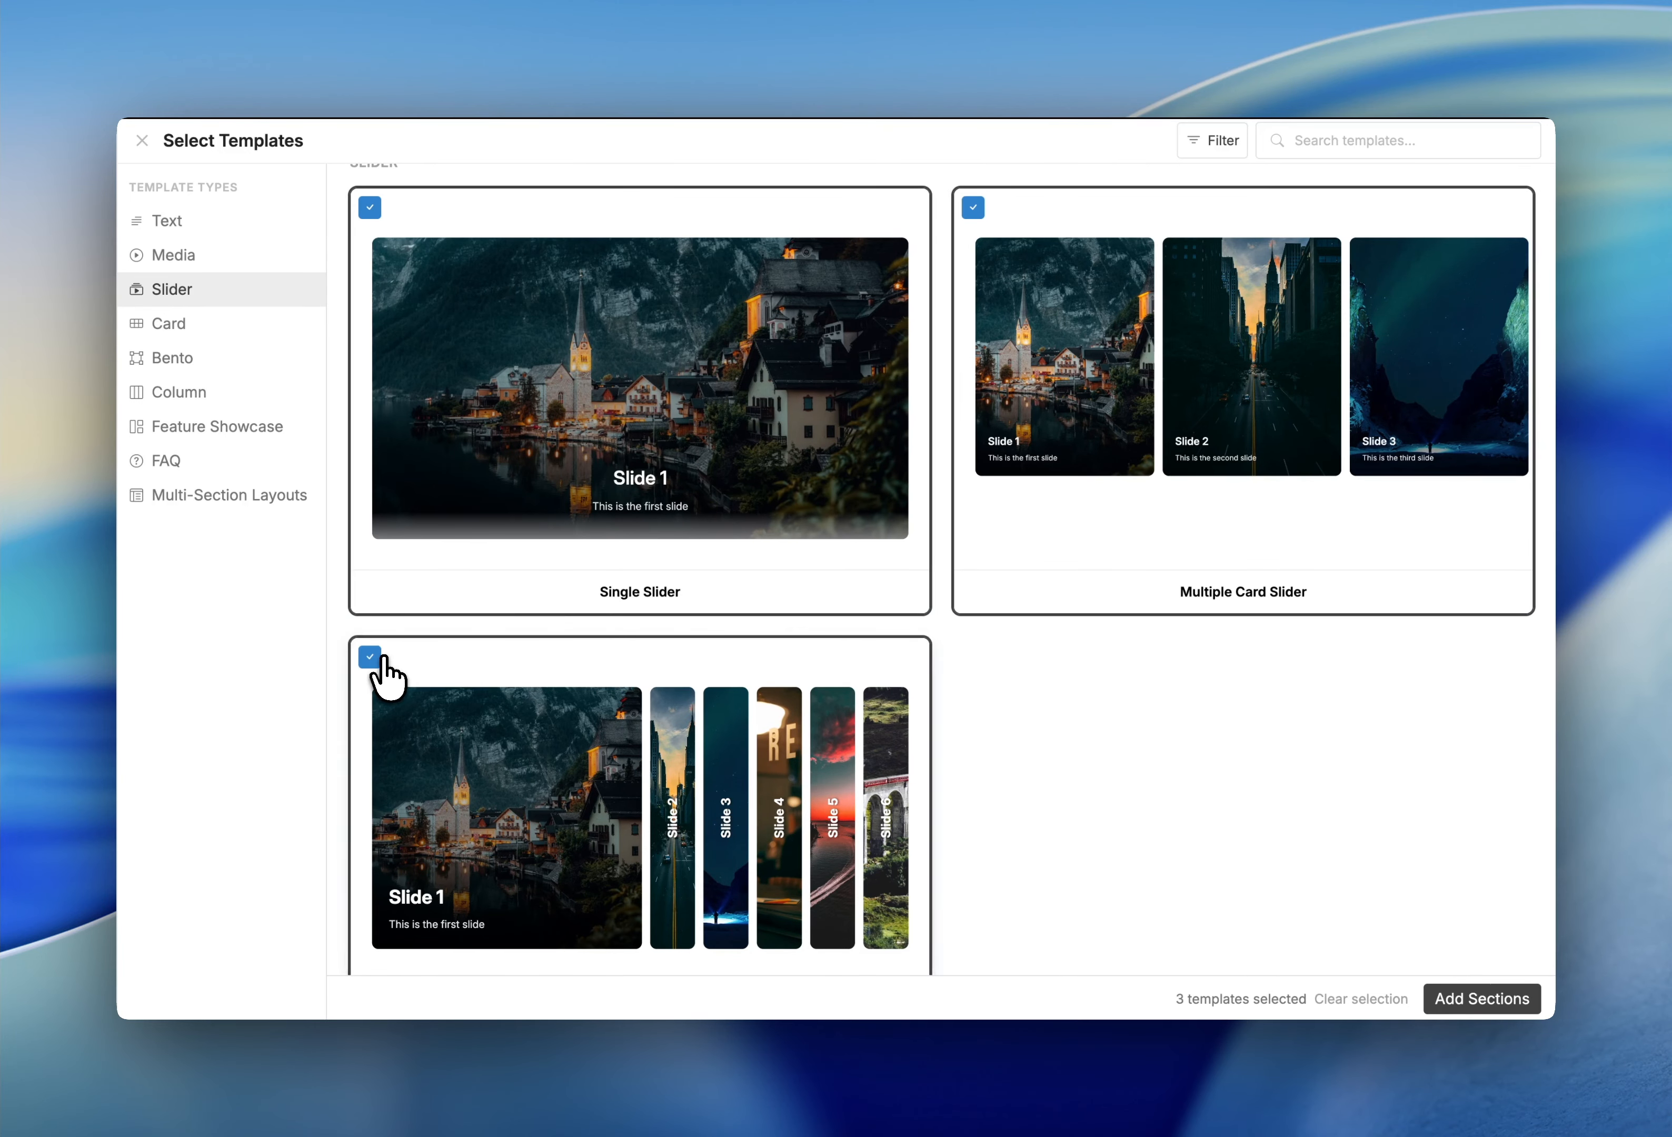
{"action": "scroll", "coordinate": [1196, 789], "scroll_direction": "up", "scroll_amount": 10}
{"action": "scroll", "coordinate": [1206, 791], "scroll_direction": "down", "scroll_amount": 10}
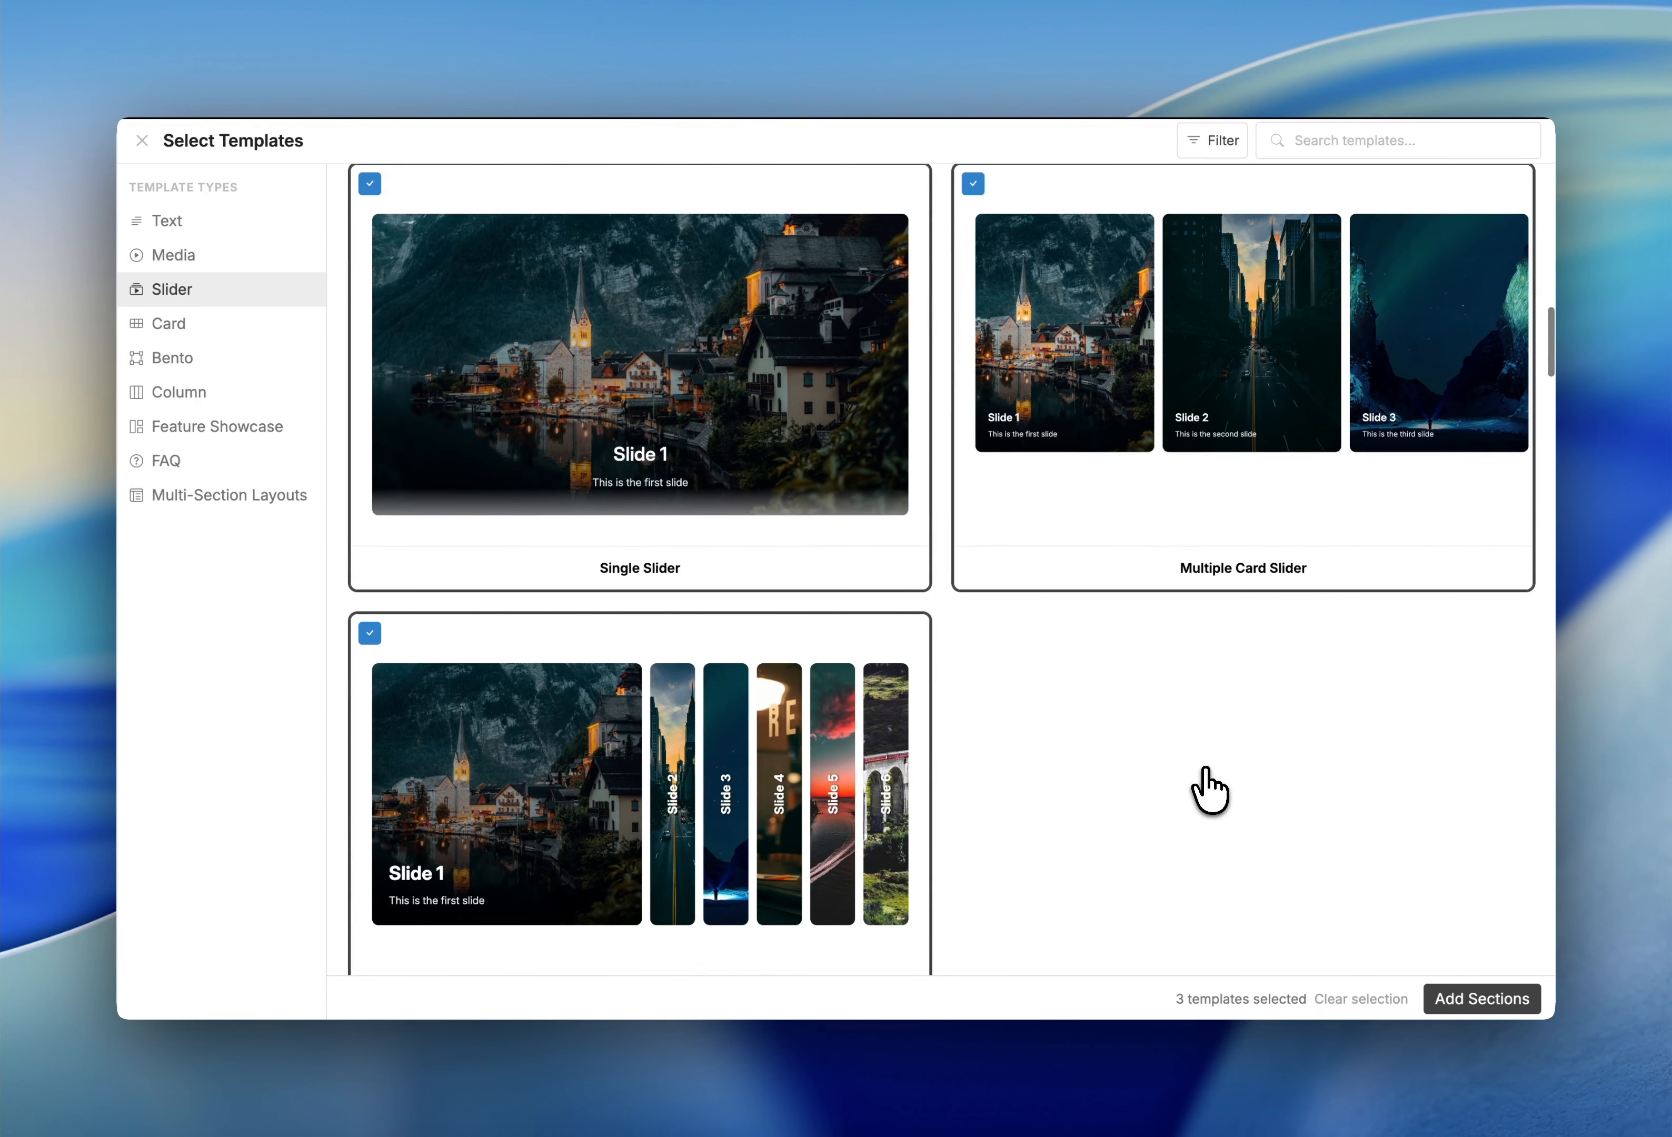
{"action": "left_click", "coordinate": [1460, 999]}
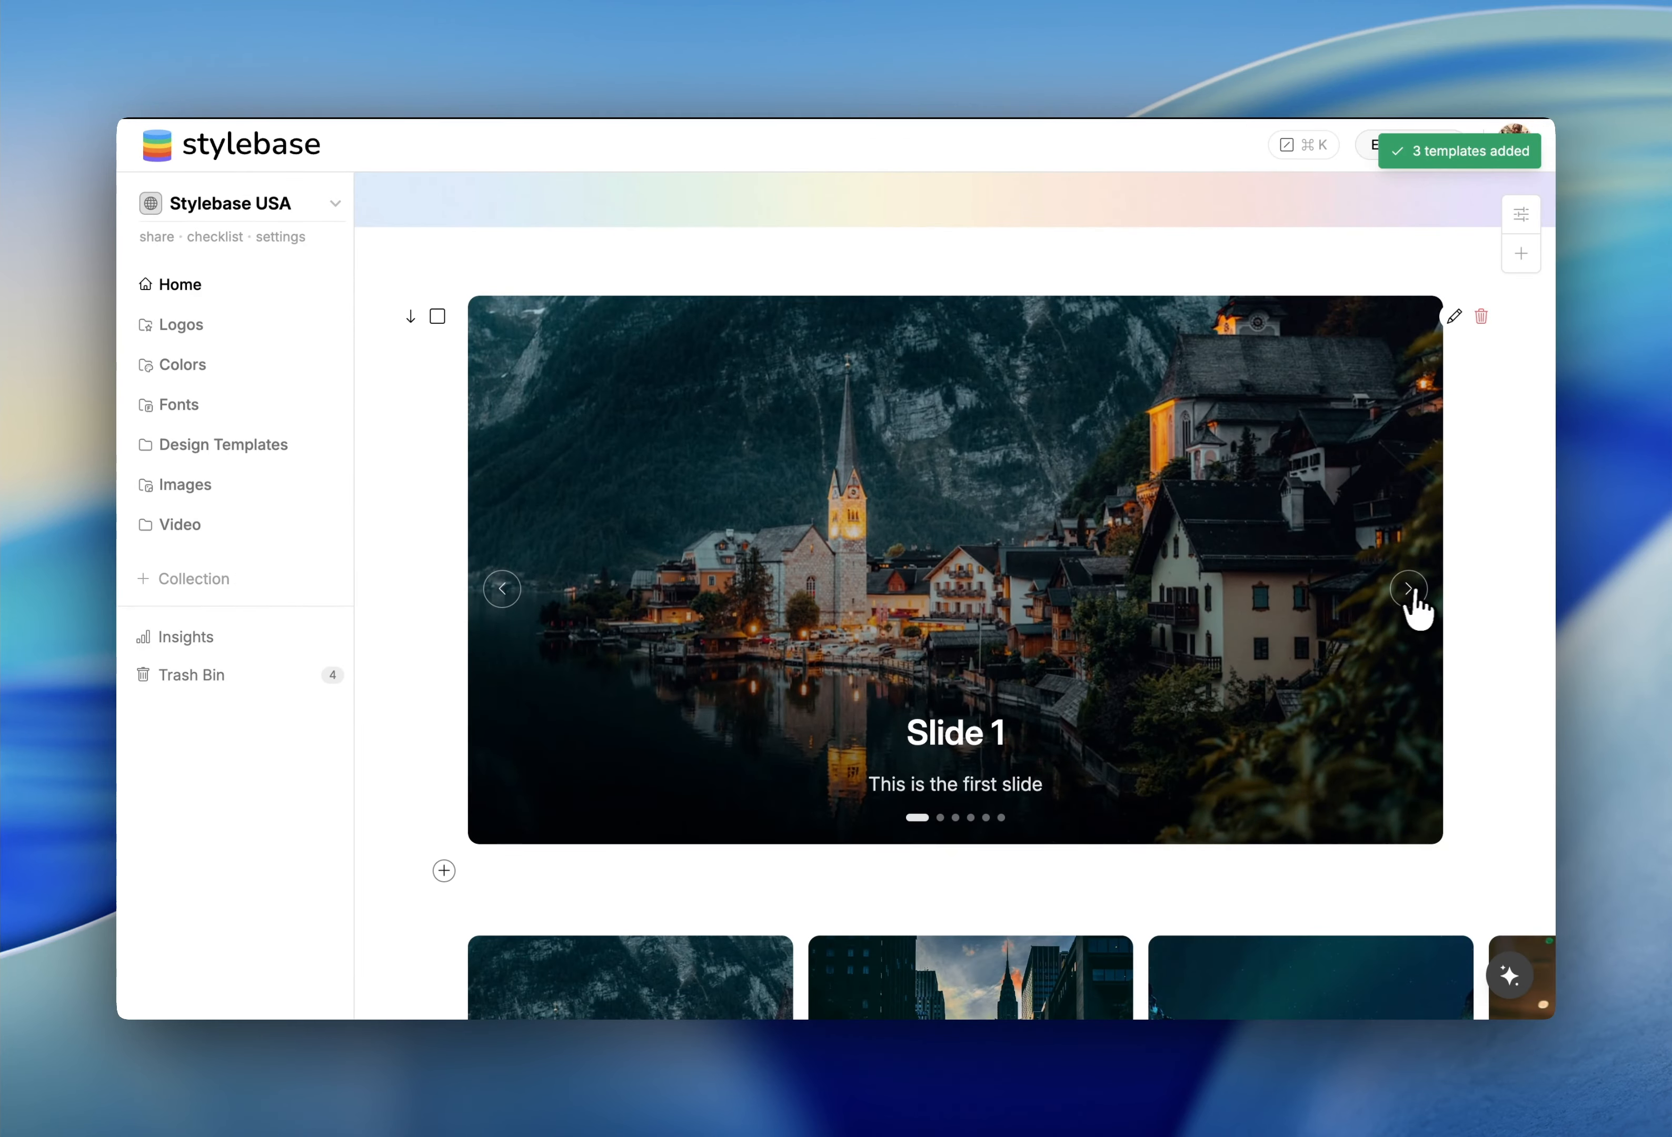
Preview the three added slider sections by advancing the slides and expanding individual slides in the last one.
{"action": "left_click", "coordinate": [1409, 589]}
{"action": "scroll", "coordinate": [1076, 679], "scroll_direction": "down", "scroll_amount": 5}
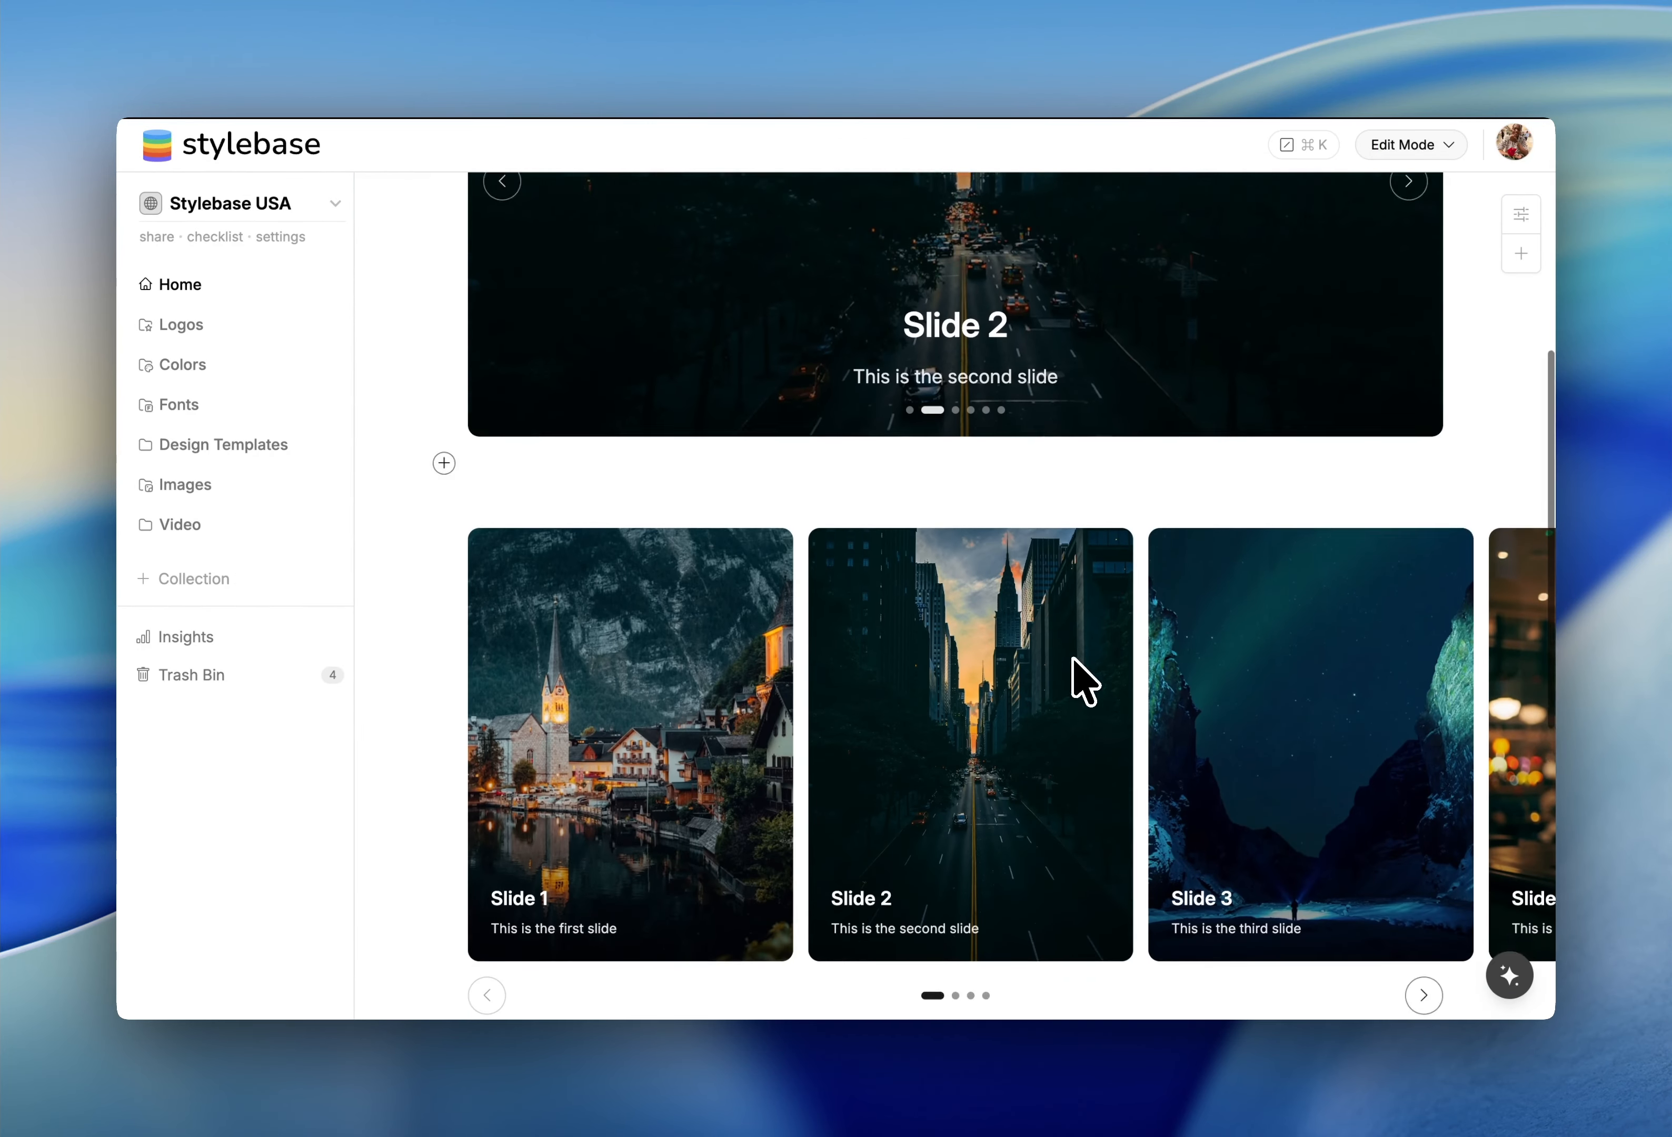
{"action": "scroll", "coordinate": [1080, 682], "scroll_direction": "down", "scroll_amount": 3}
{"action": "left_click", "coordinate": [1429, 831]}
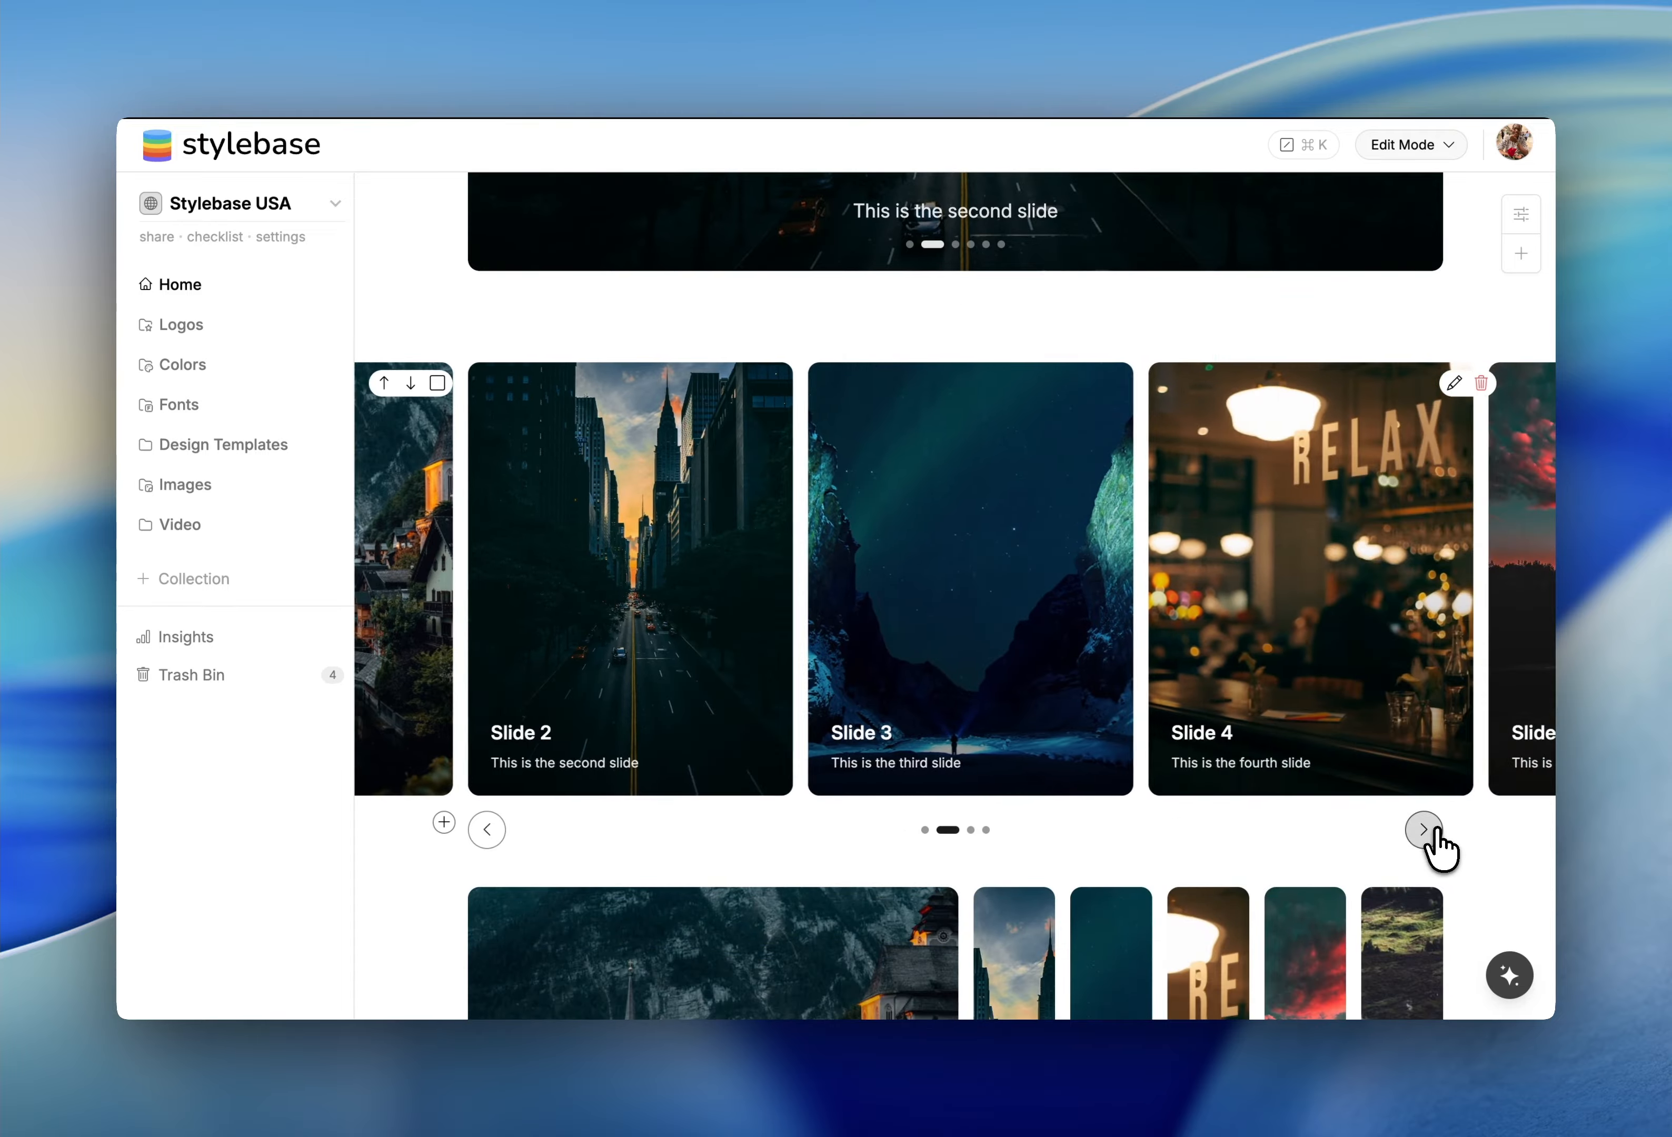
{"action": "left_click", "coordinate": [1424, 830]}
{"action": "scroll", "coordinate": [1440, 850], "scroll_direction": "down", "scroll_amount": 5}
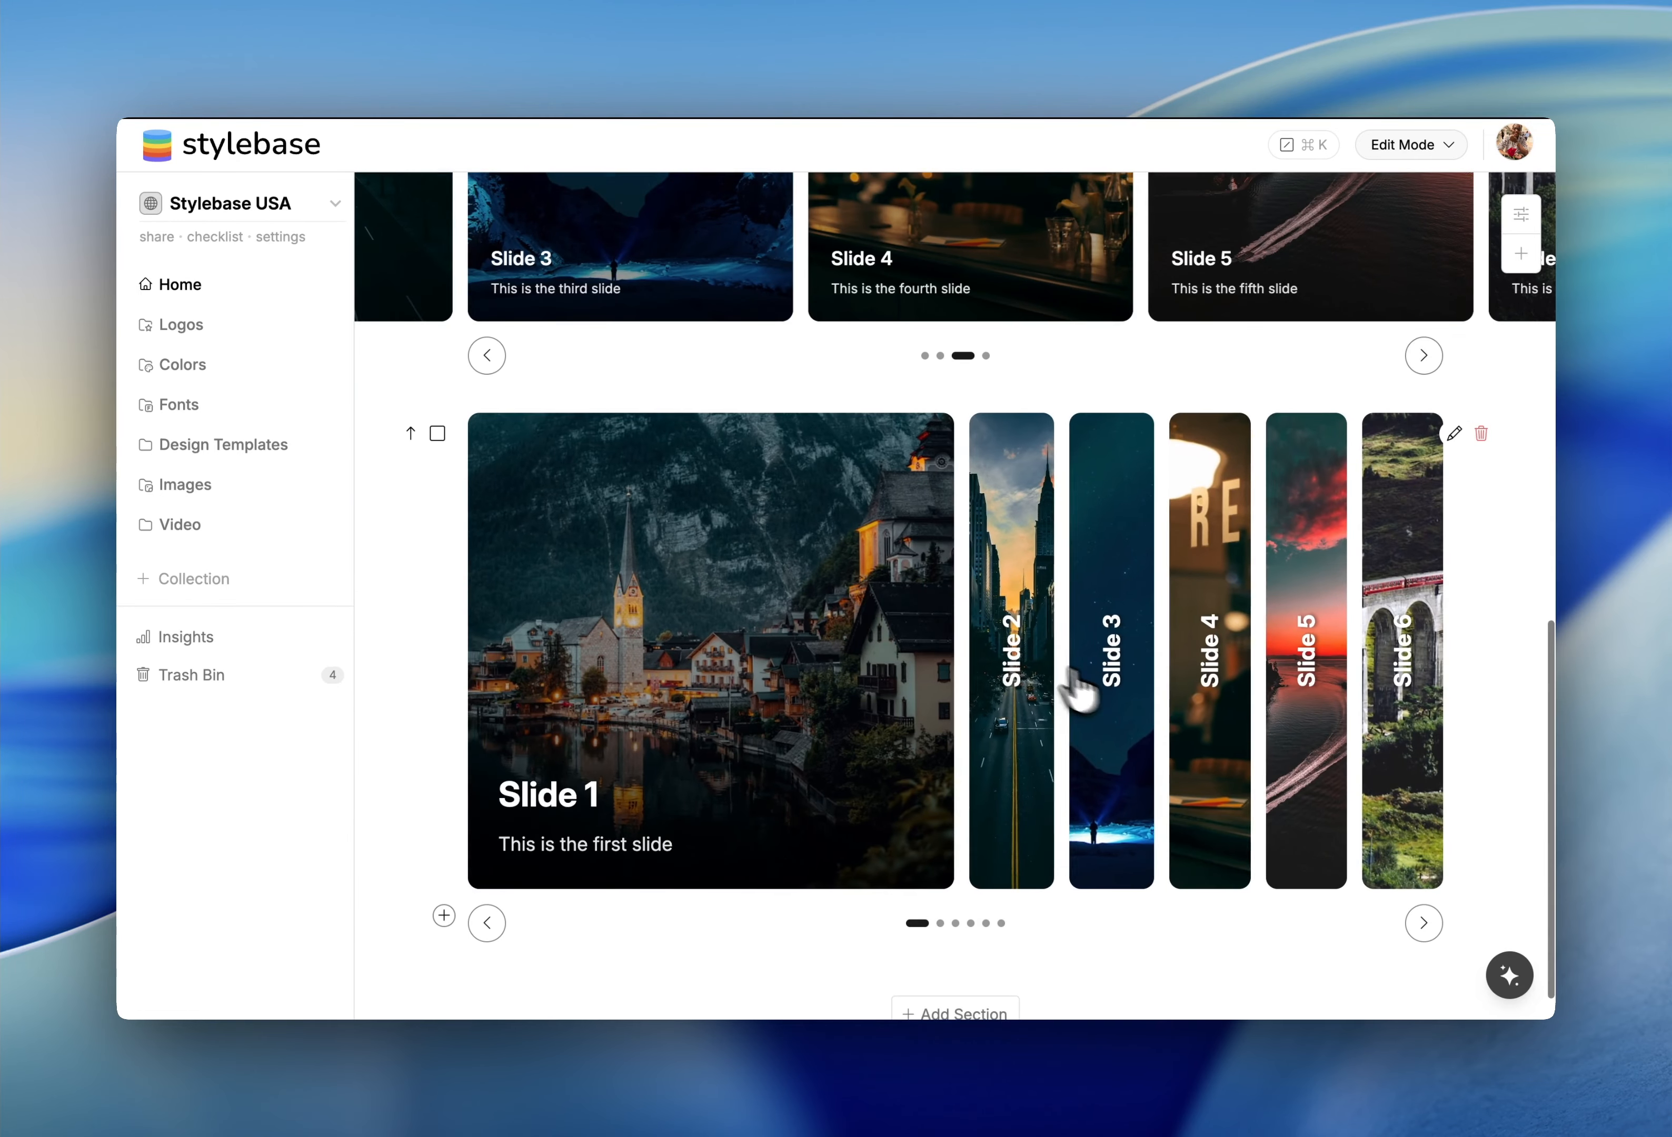
{"action": "left_click", "coordinate": [1028, 671]}
{"action": "left_click", "coordinate": [1095, 734]}
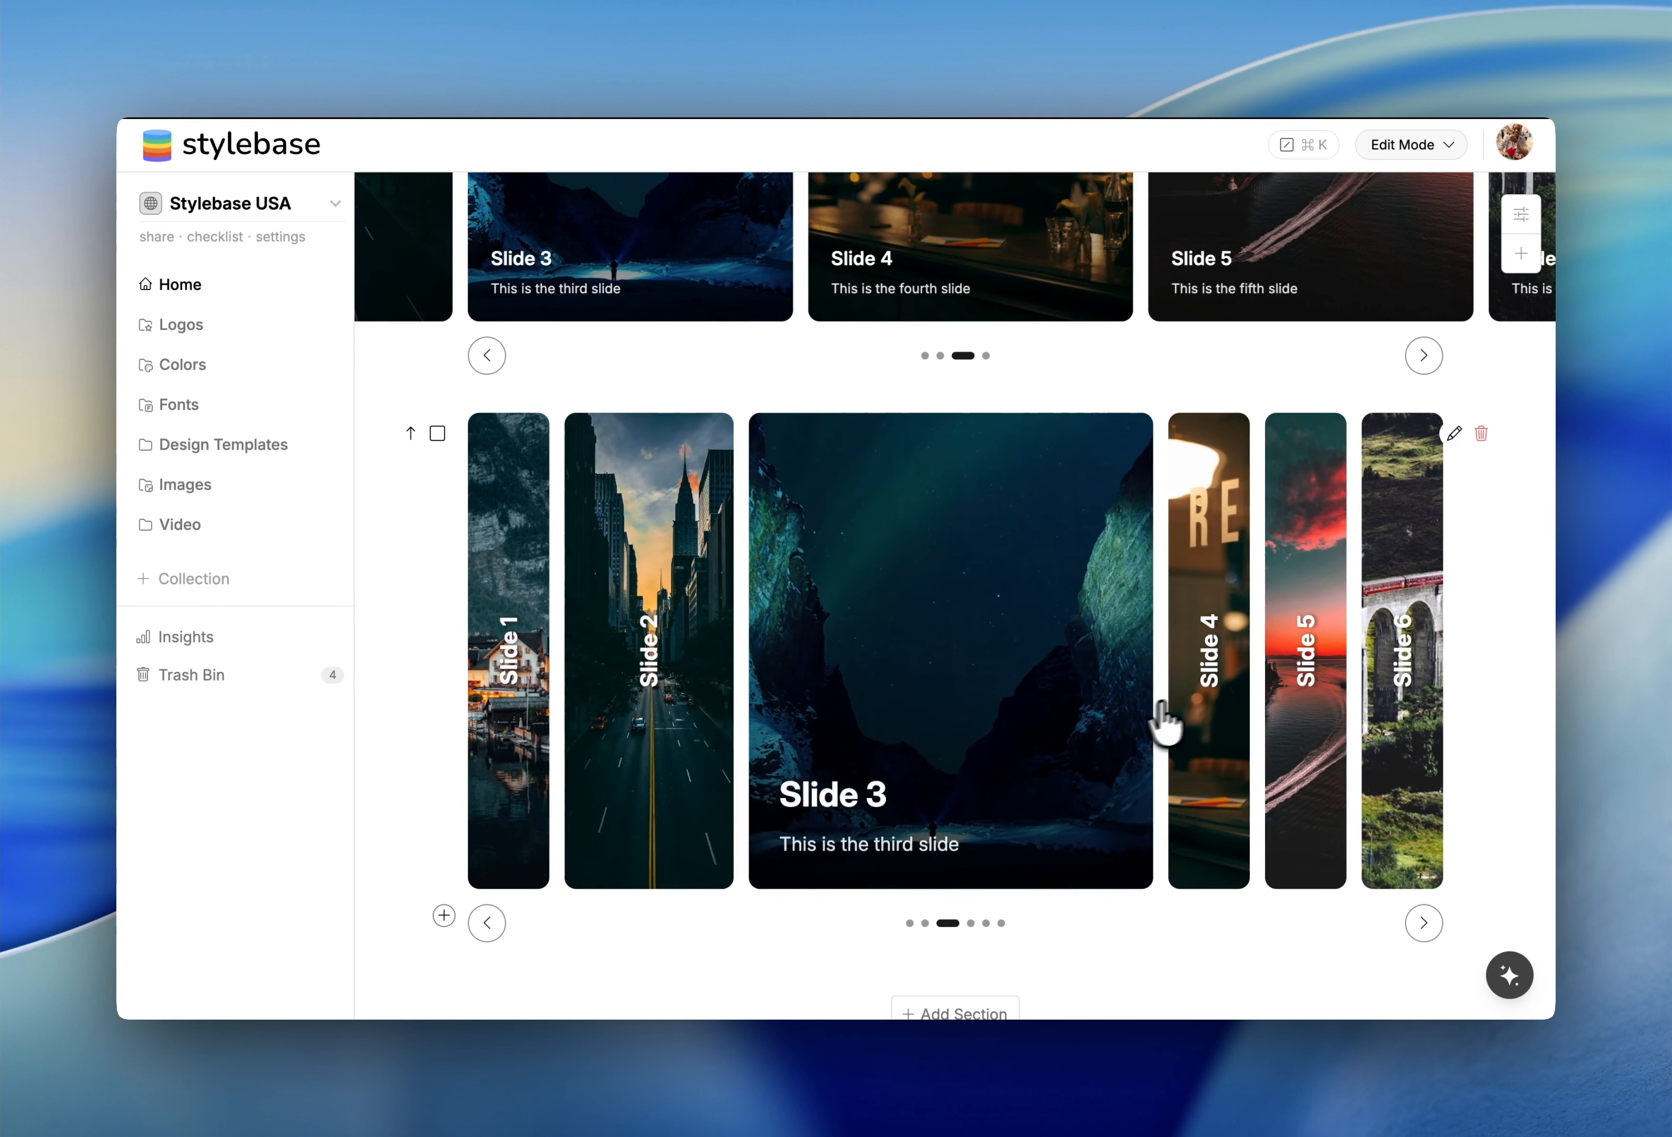
{"action": "left_click", "coordinate": [1173, 715]}
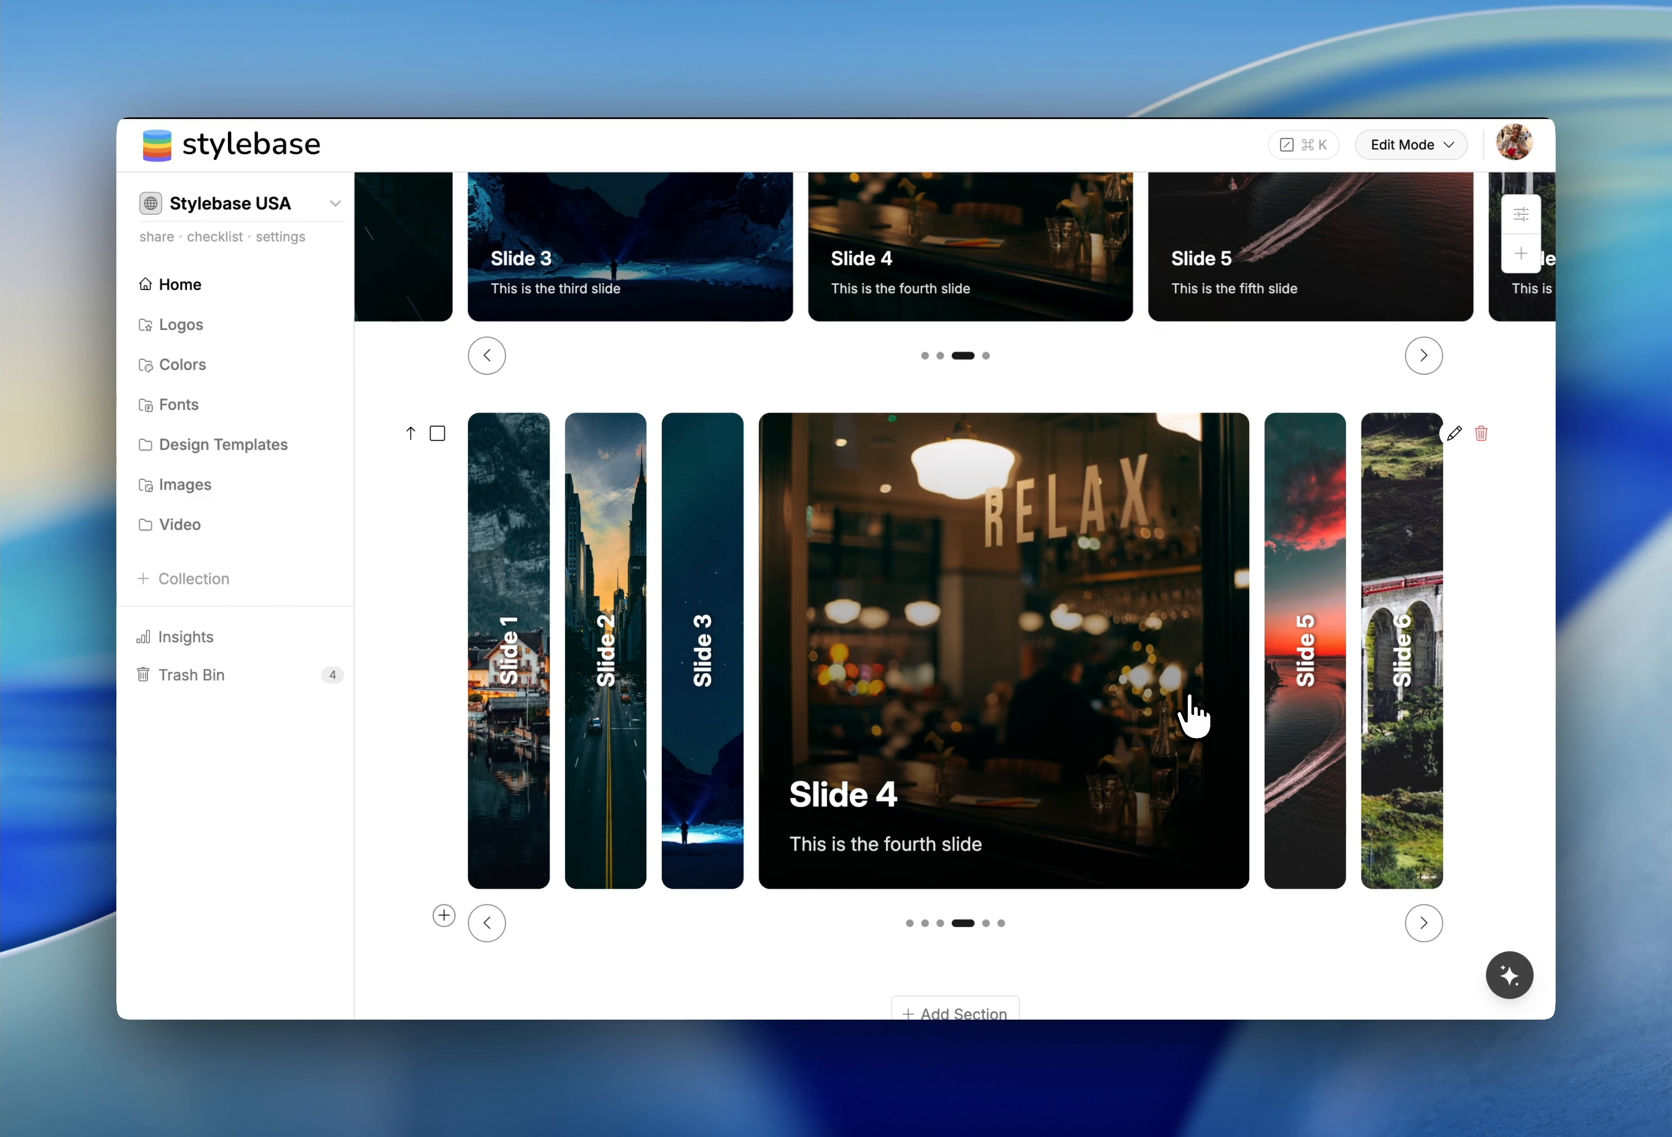
Select all three slider sections on the cover page, delete them together and confirm the deletion.
{"action": "left_click", "coordinate": [437, 433]}
{"action": "scroll", "coordinate": [436, 456], "scroll_direction": "up", "scroll_amount": 10}
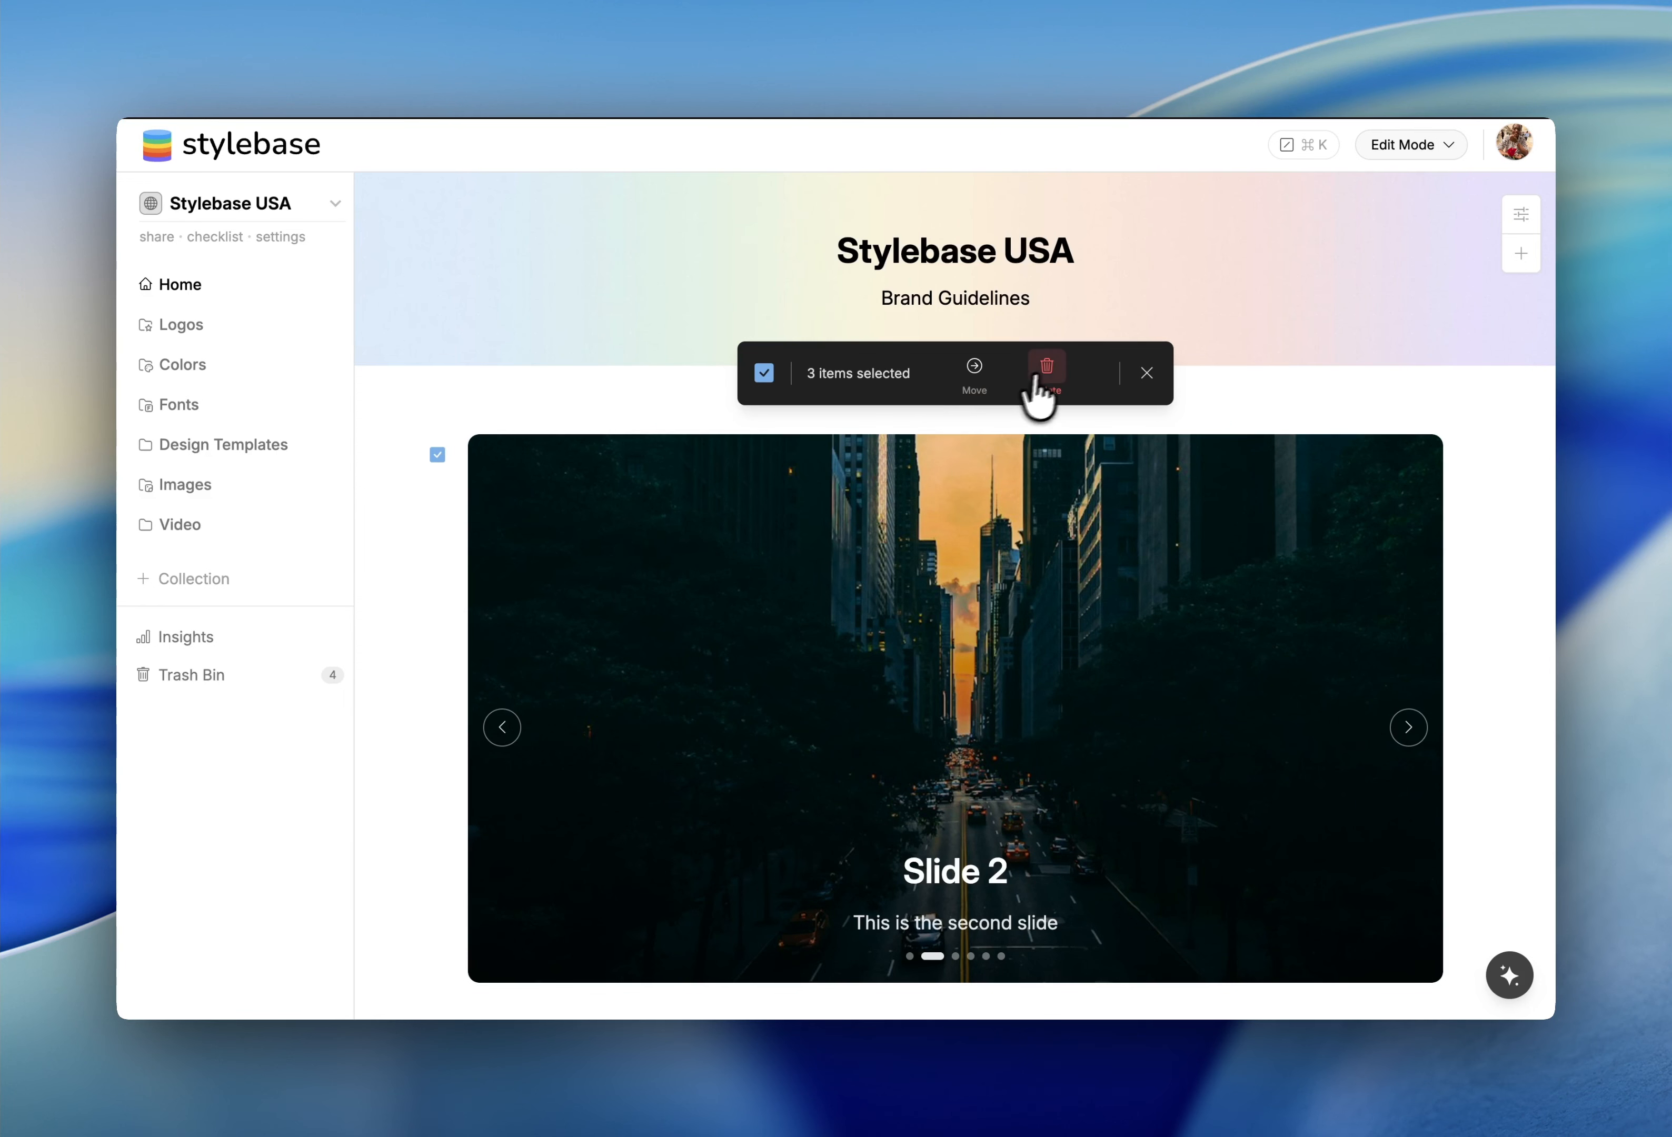
{"action": "left_click", "coordinate": [1041, 384]}
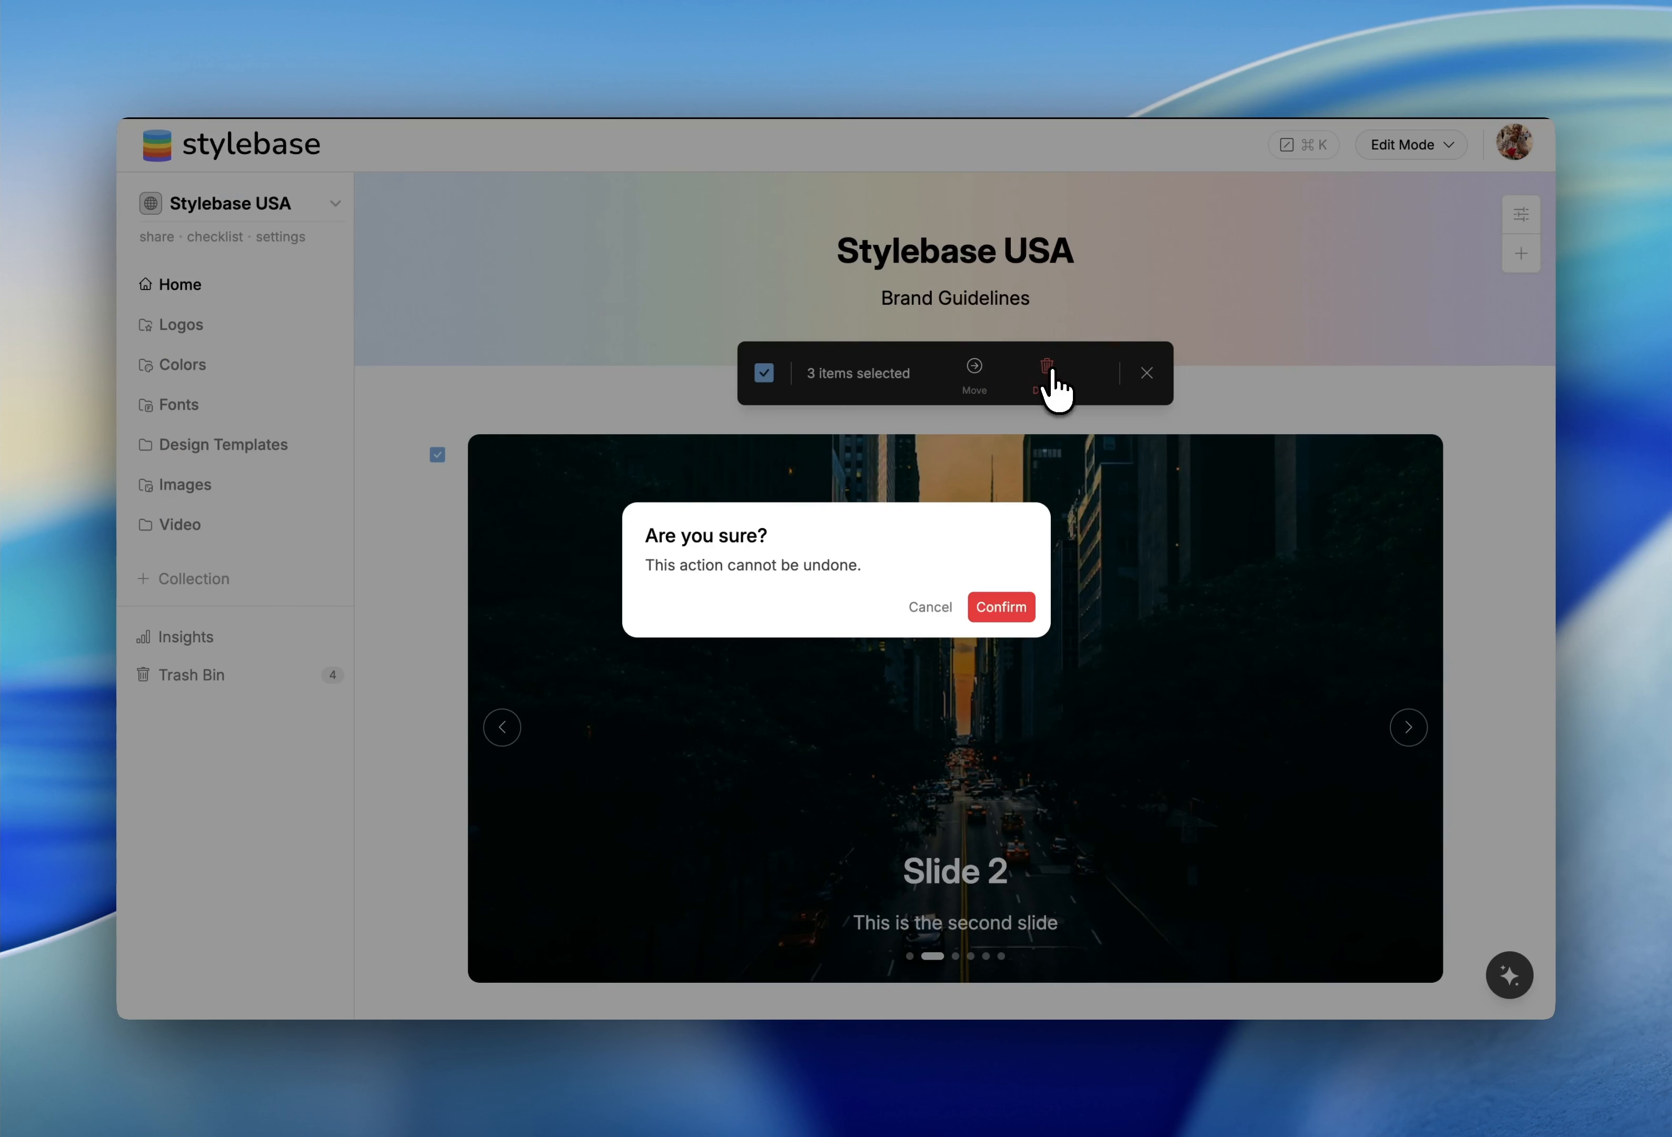
{"action": "left_click", "coordinate": [1002, 607]}
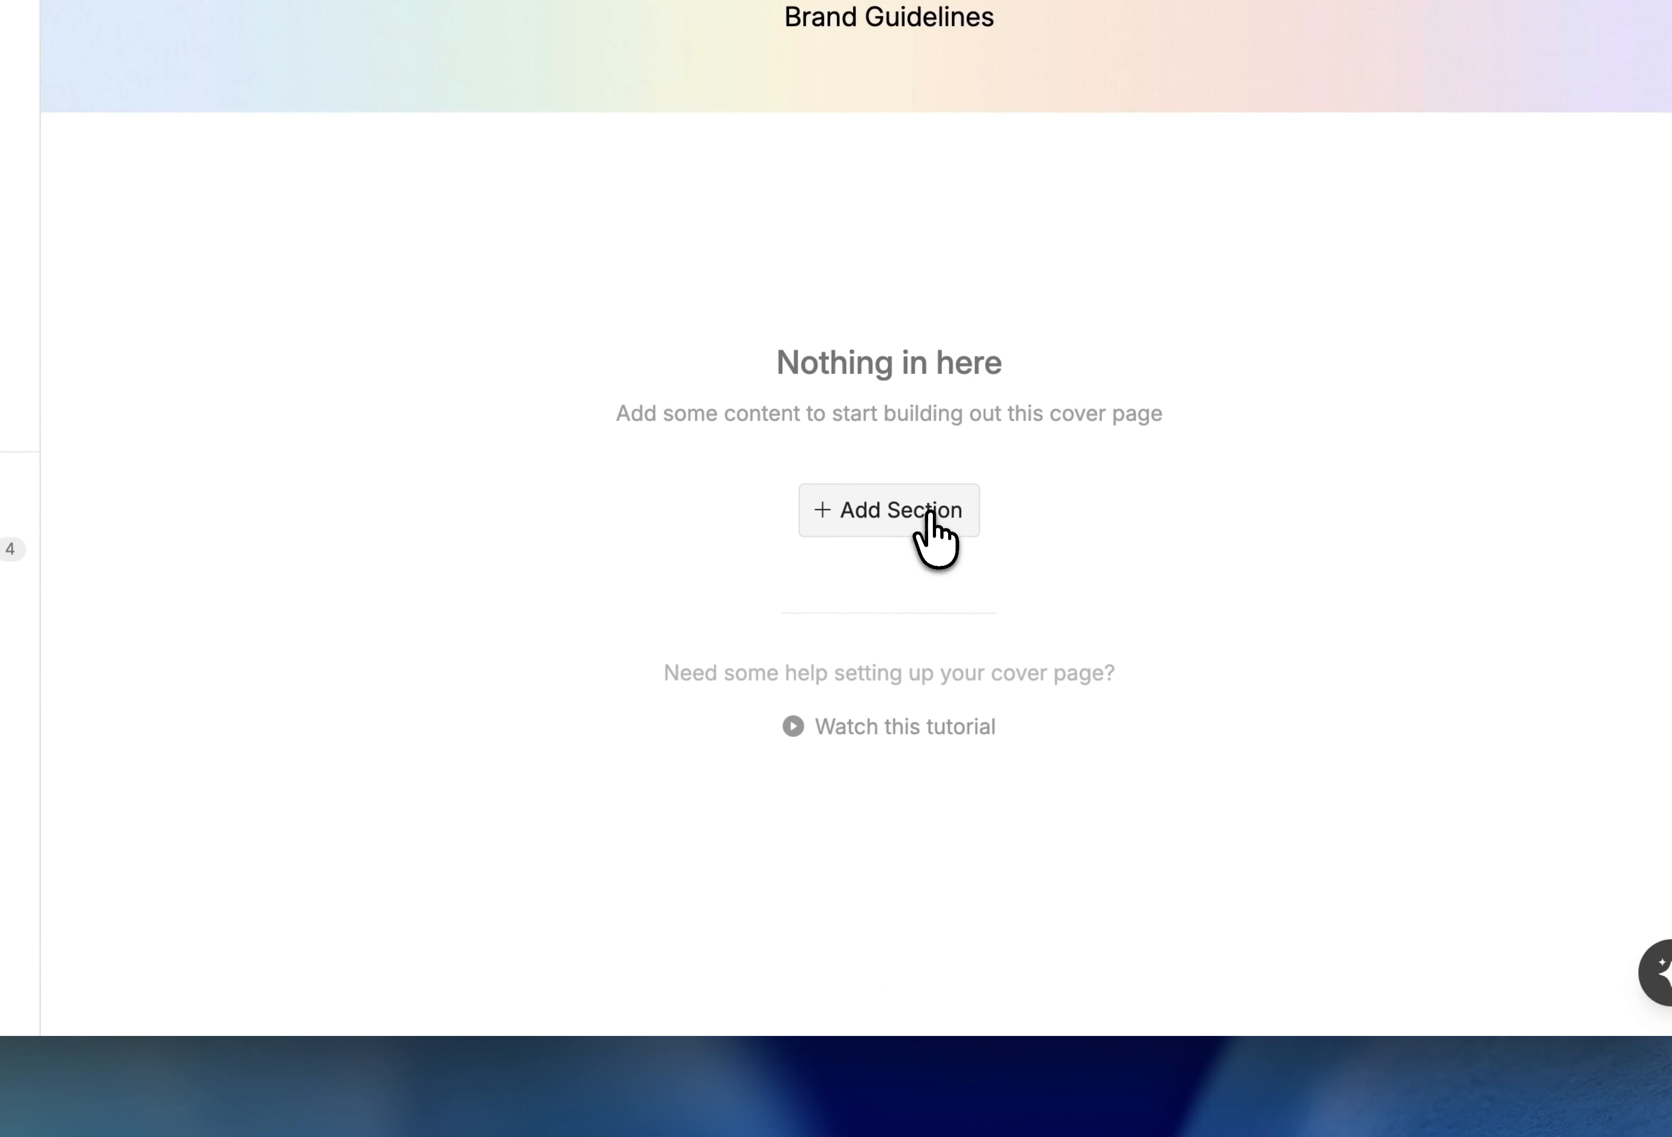
Browse the page templates and apply the one headed "Designing Fluid Brands At Scale With AI" to the empty cover page.
{"action": "left_click", "coordinate": [930, 513]}
{"action": "left_click", "coordinate": [904, 867]}
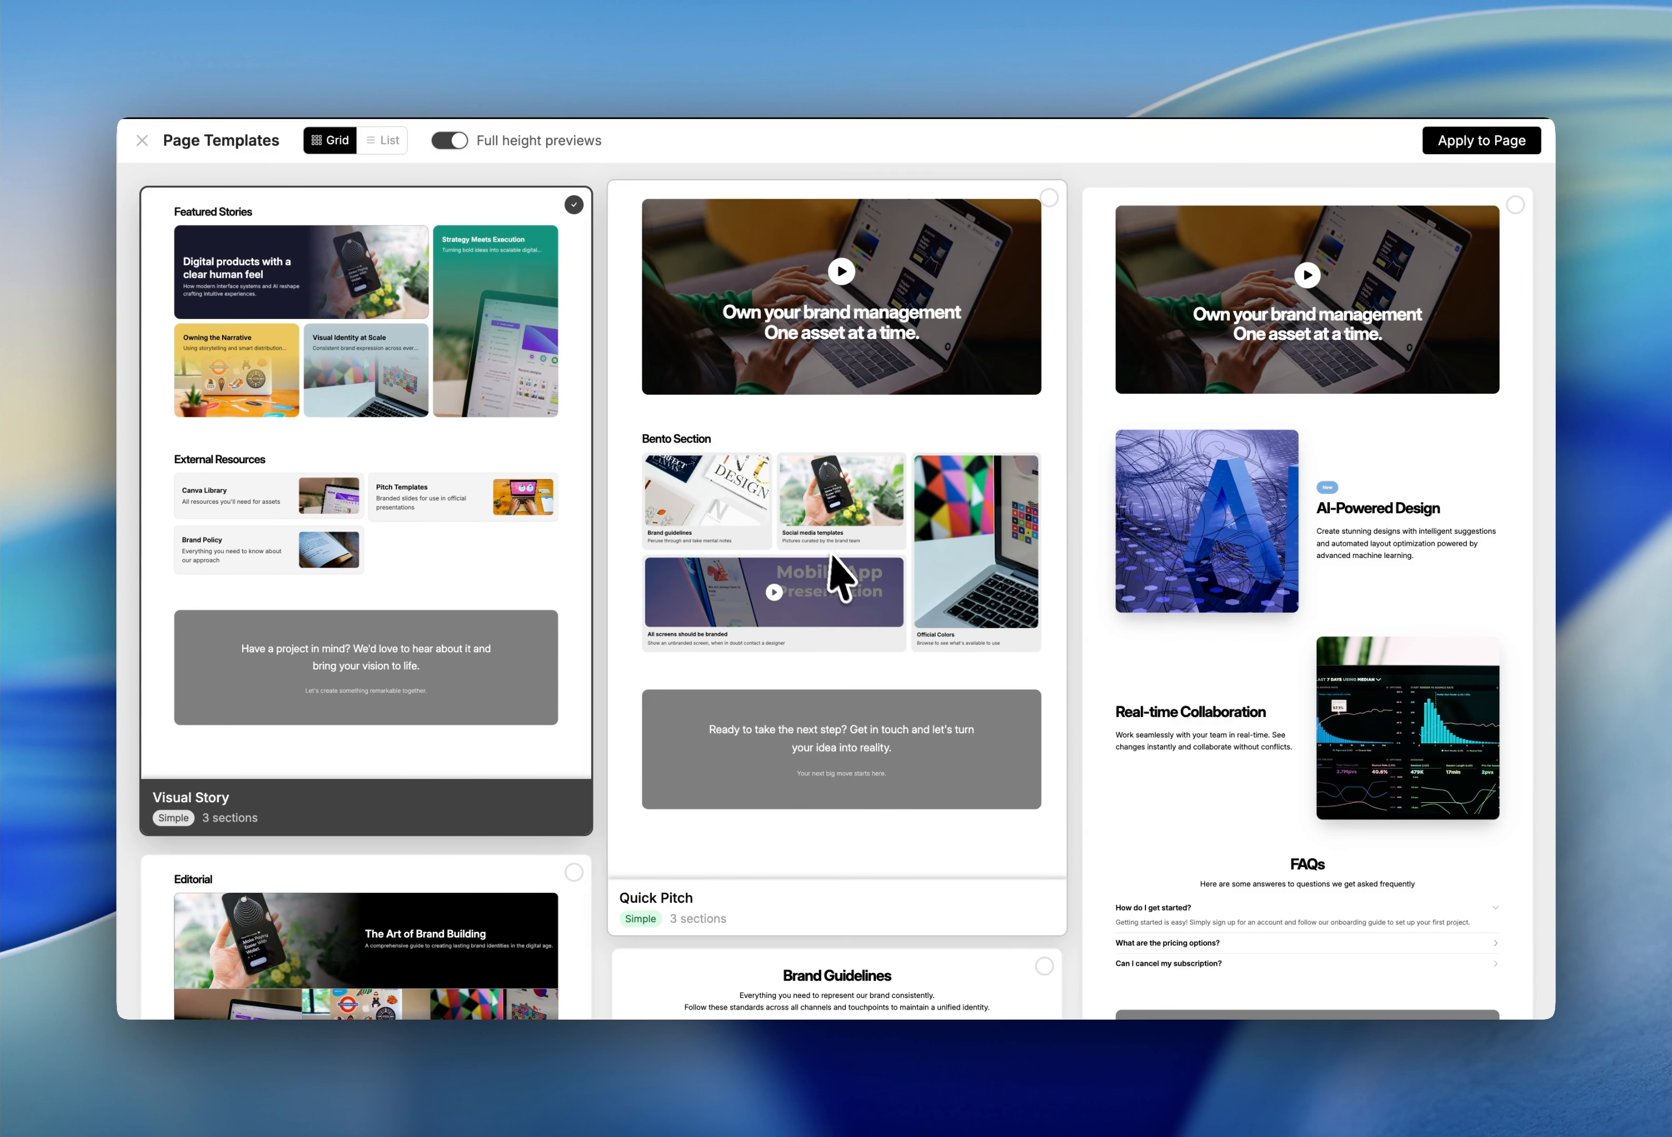
{"action": "scroll", "coordinate": [1128, 828], "scroll_direction": "down", "scroll_amount": 4}
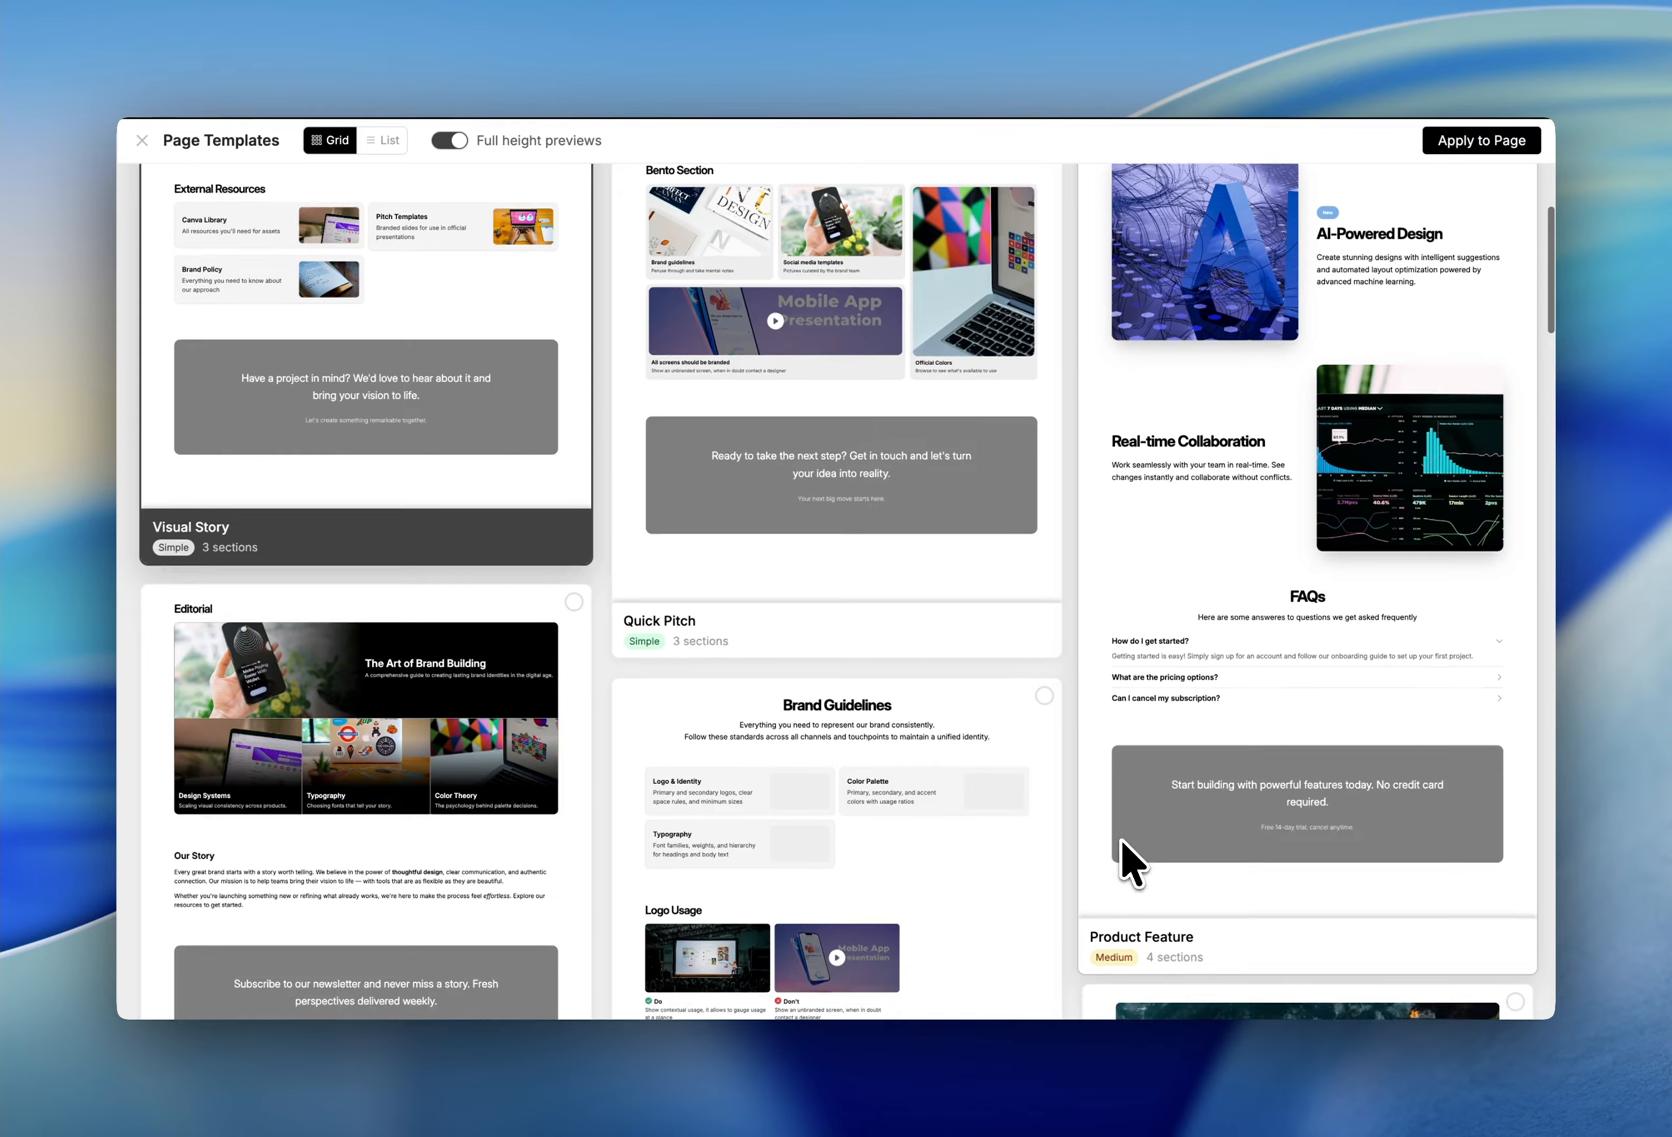
{"action": "scroll", "coordinate": [1121, 863], "scroll_direction": "up", "scroll_amount": 4}
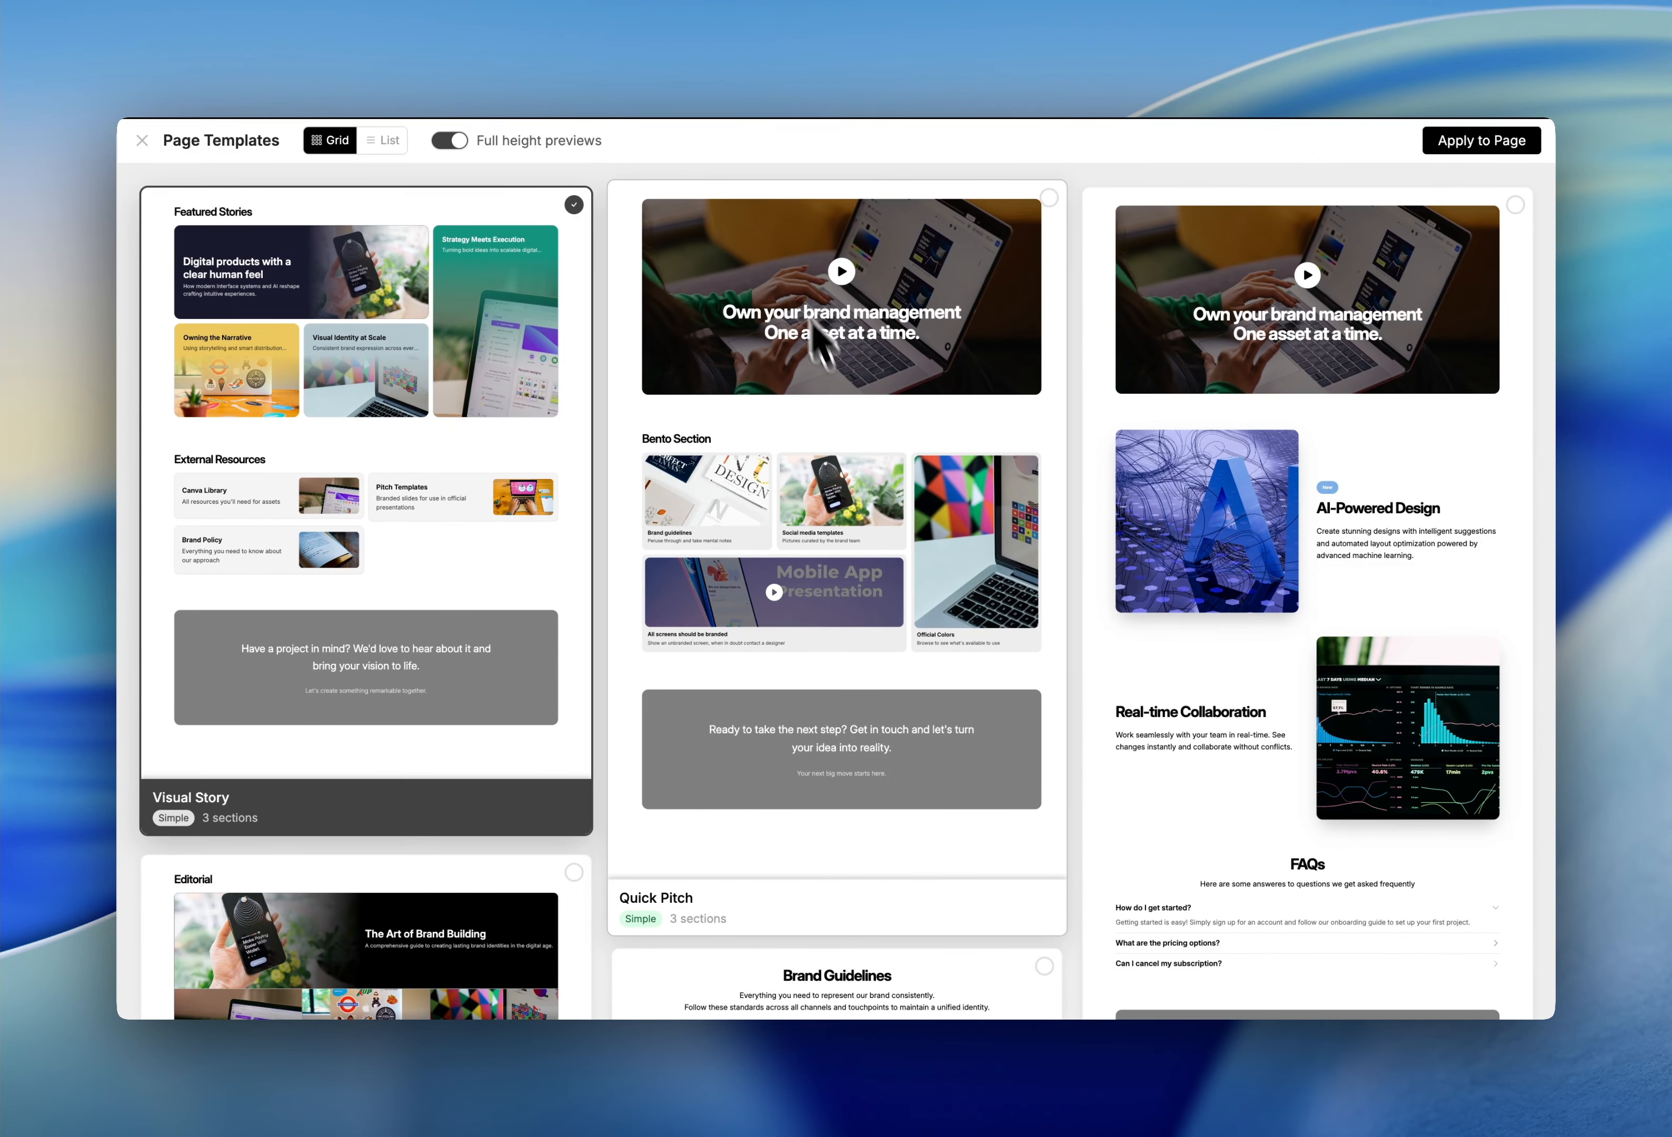
{"action": "scroll", "coordinate": [609, 867], "scroll_direction": "down", "scroll_amount": 10}
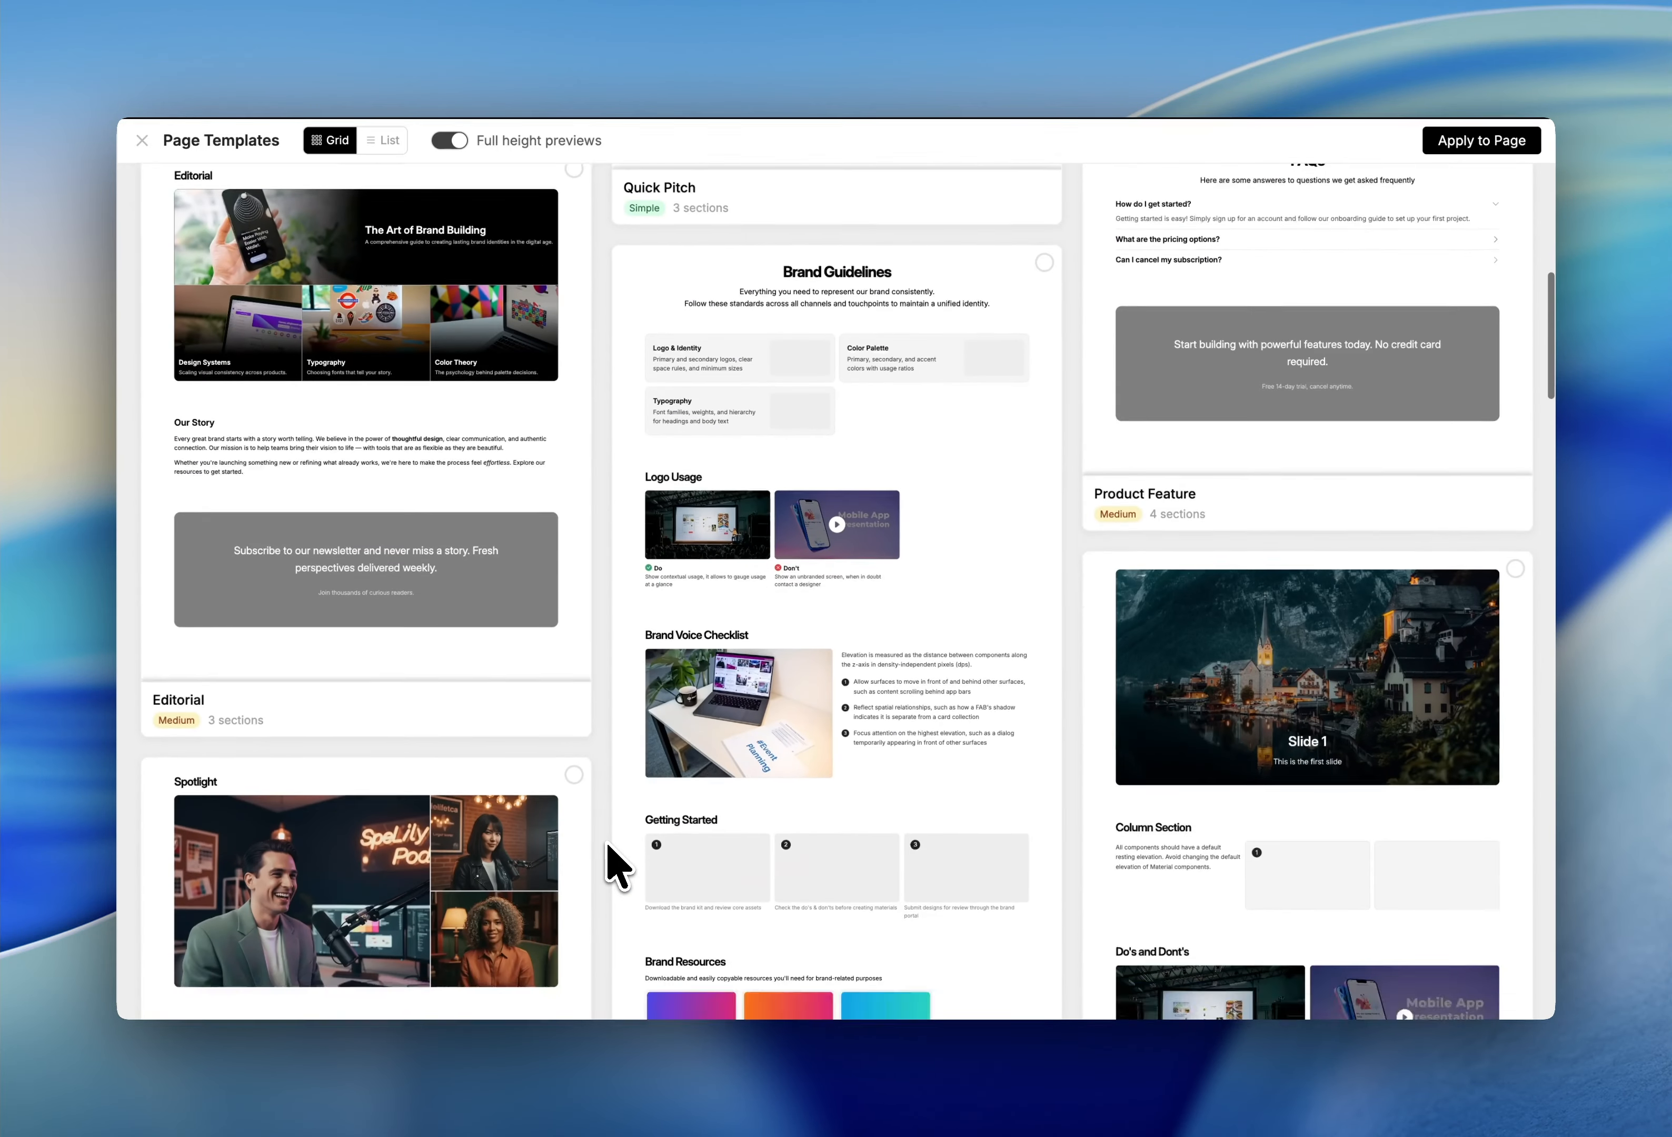
{"action": "scroll", "coordinate": [608, 856], "scroll_direction": "up", "scroll_amount": 1}
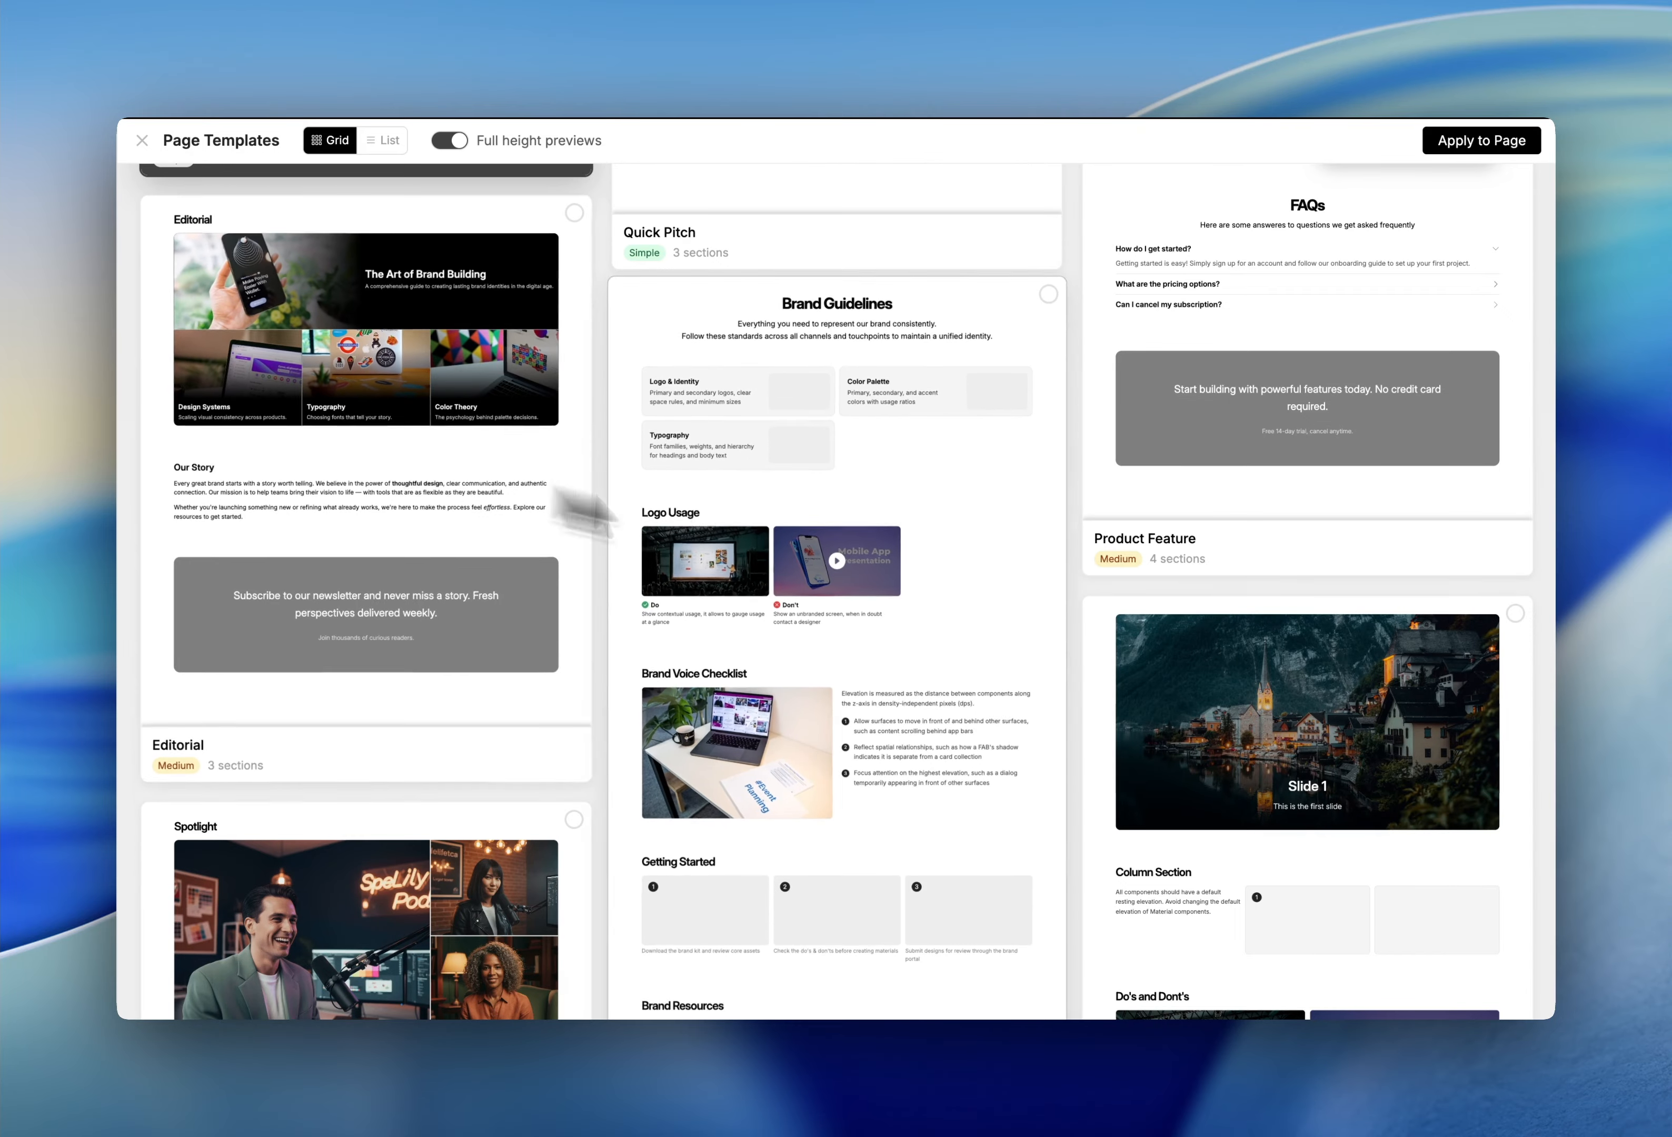
{"action": "scroll", "coordinate": [1084, 797], "scroll_direction": "down", "scroll_amount": 8}
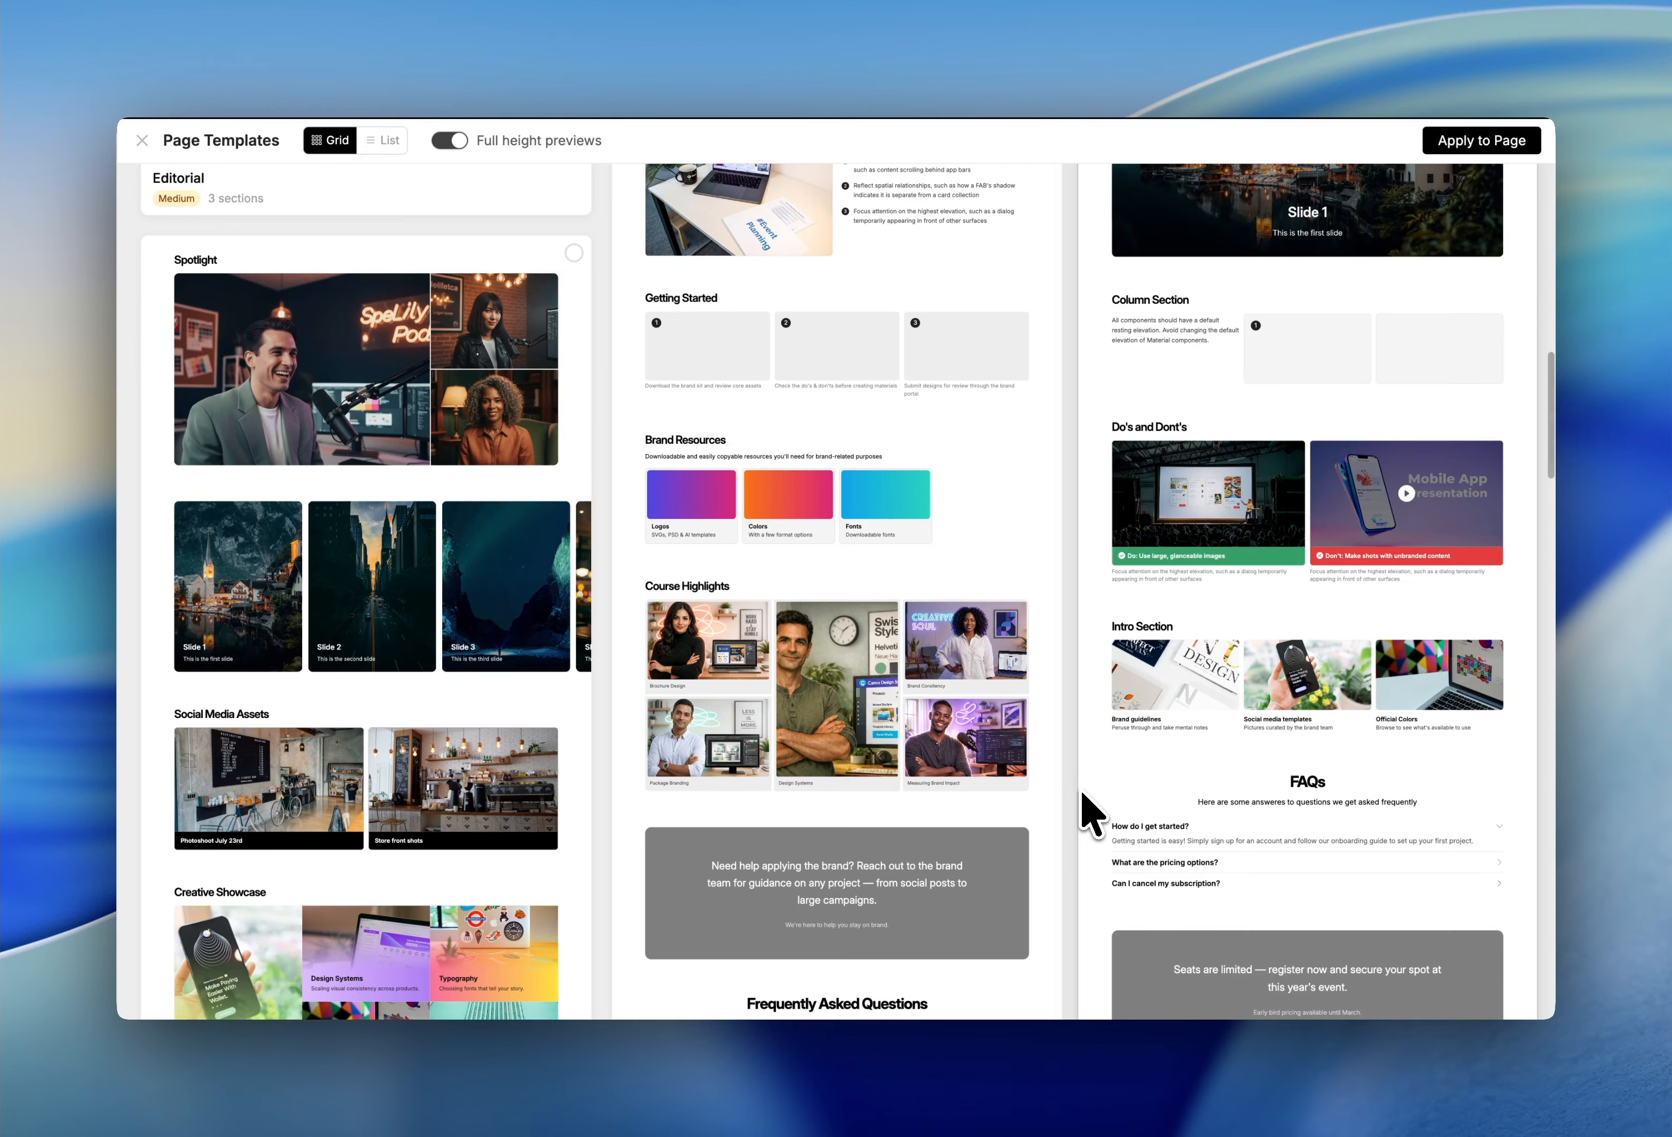
{"action": "scroll", "coordinate": [880, 747], "scroll_direction": "down", "scroll_amount": 7}
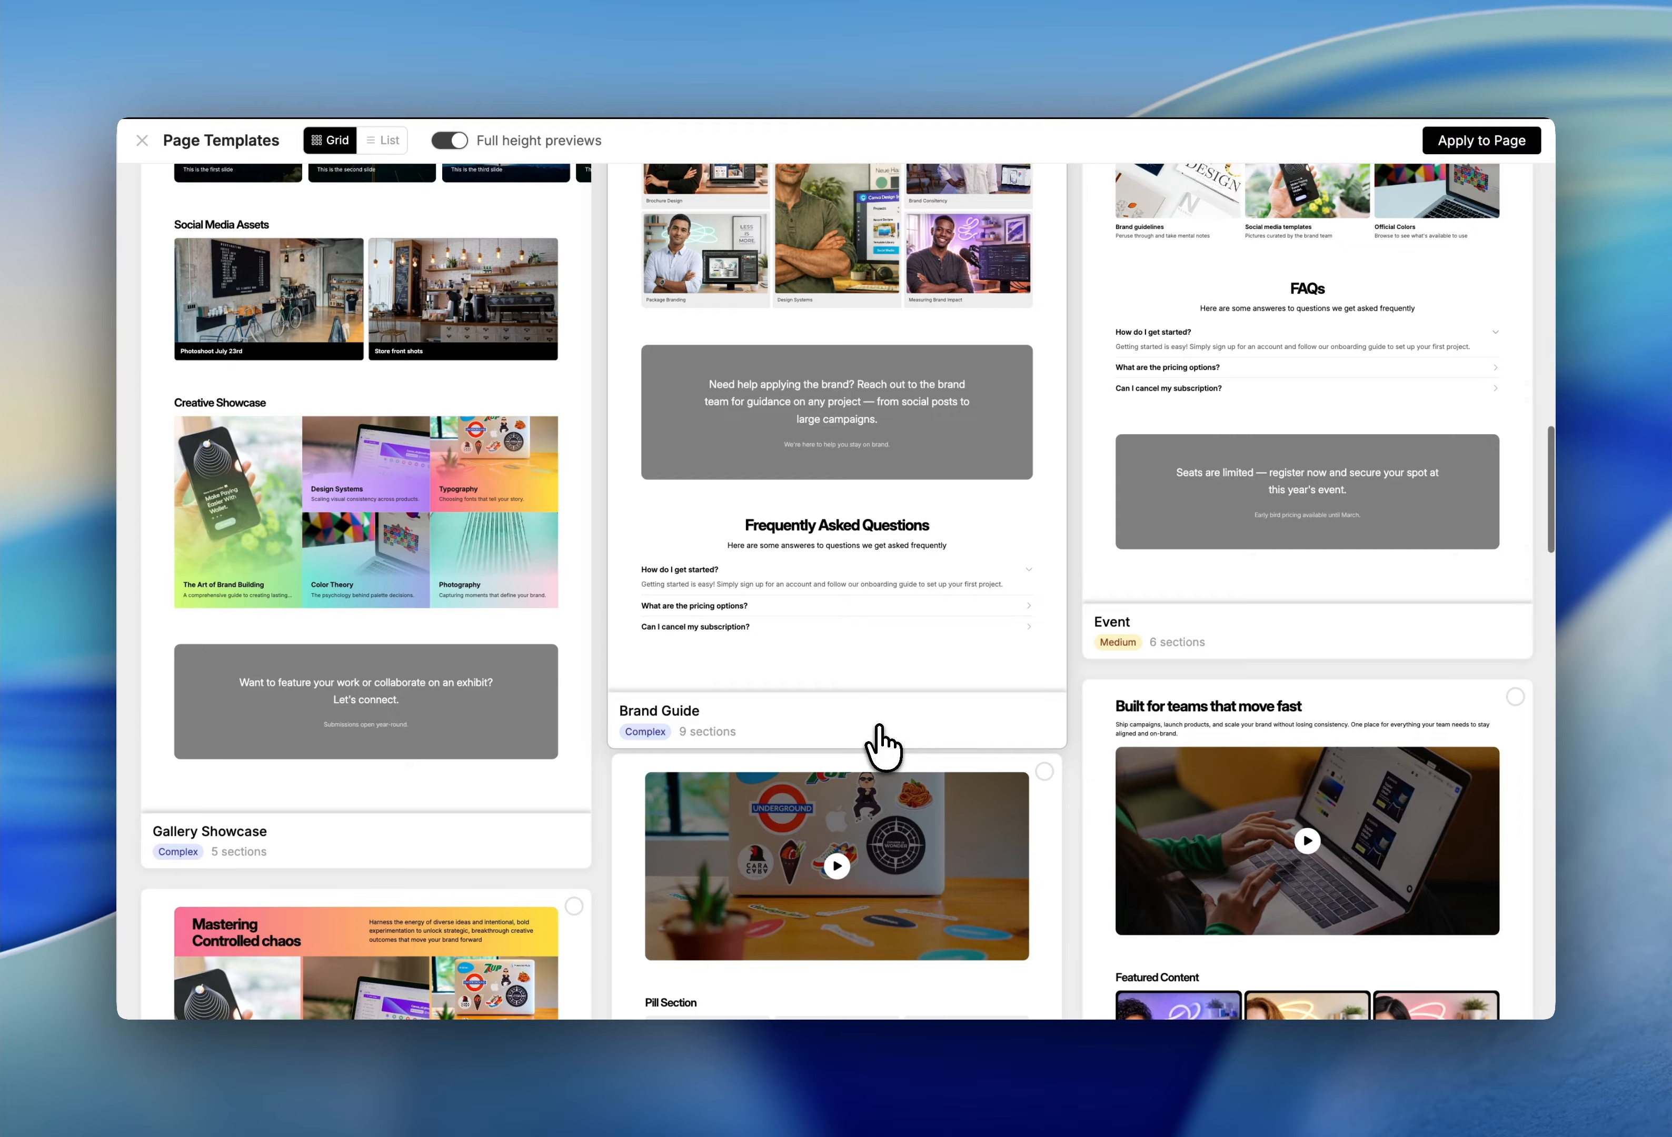
{"action": "scroll", "coordinate": [880, 747], "scroll_direction": "up", "scroll_amount": 3}
{"action": "scroll", "coordinate": [884, 745], "scroll_direction": "down", "scroll_amount": 15}
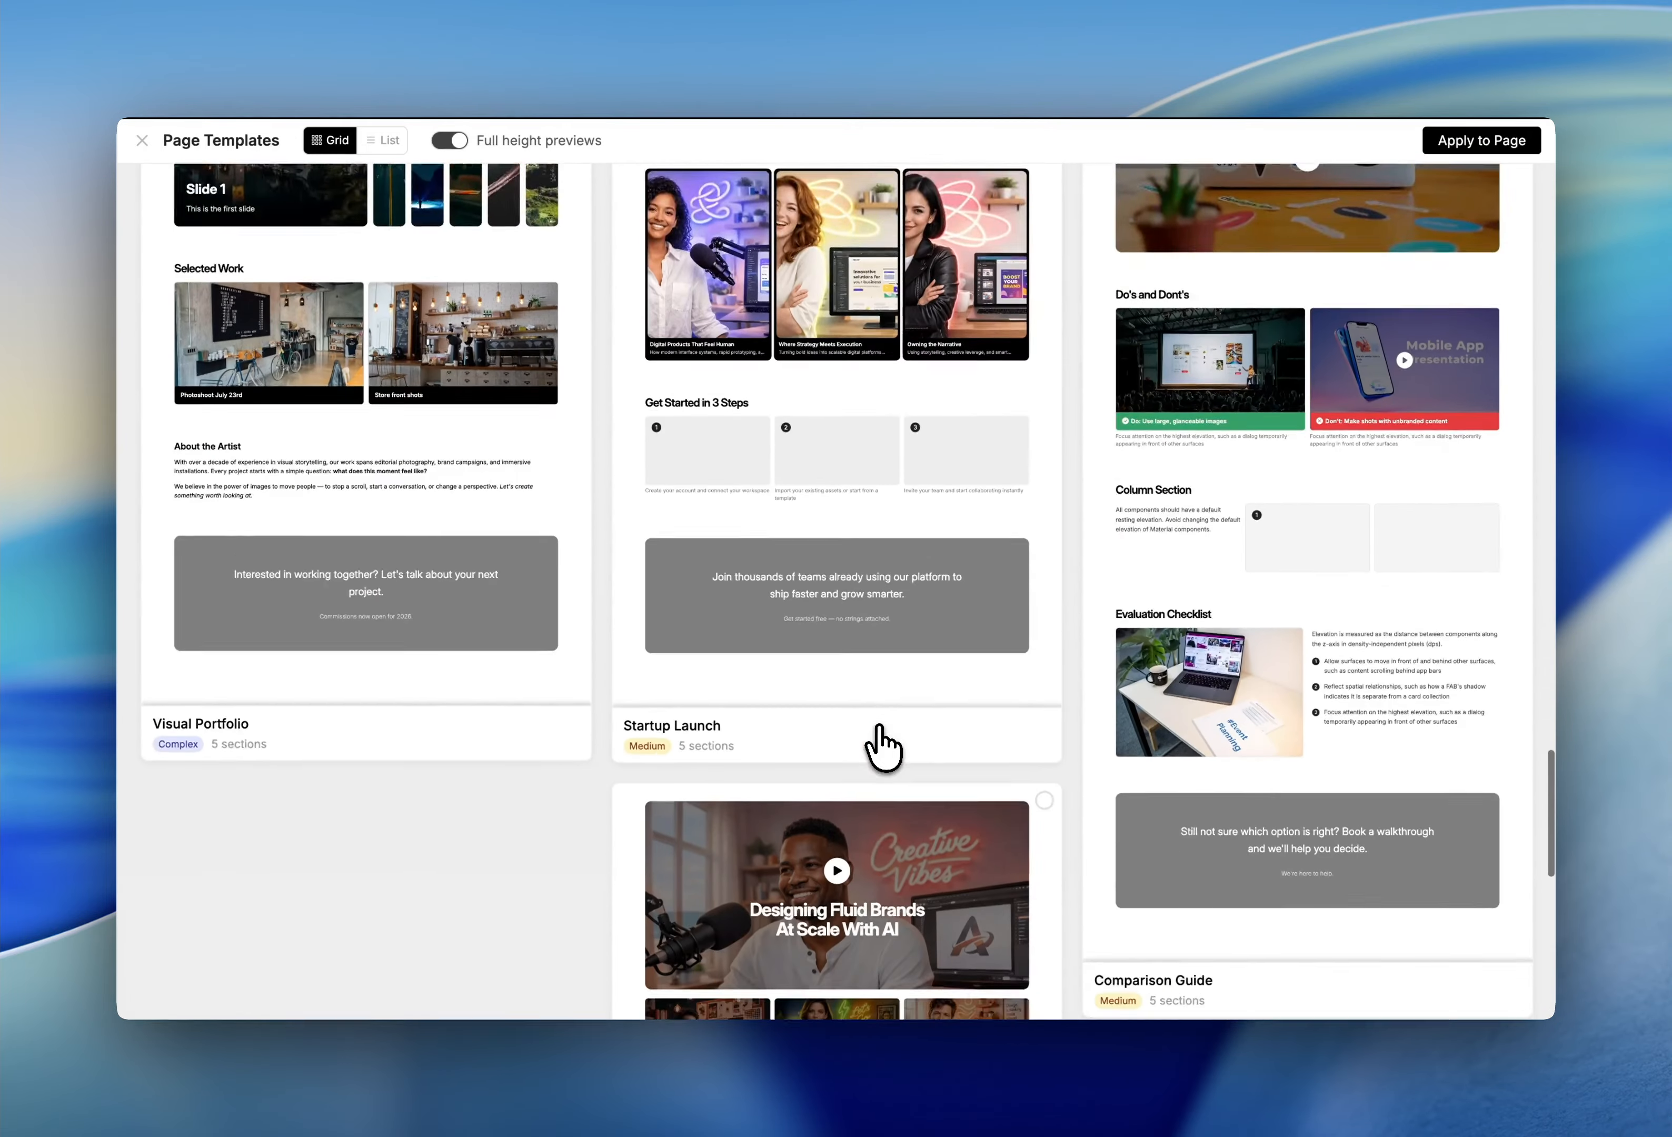
{"action": "scroll", "coordinate": [883, 746], "scroll_direction": "down", "scroll_amount": 4}
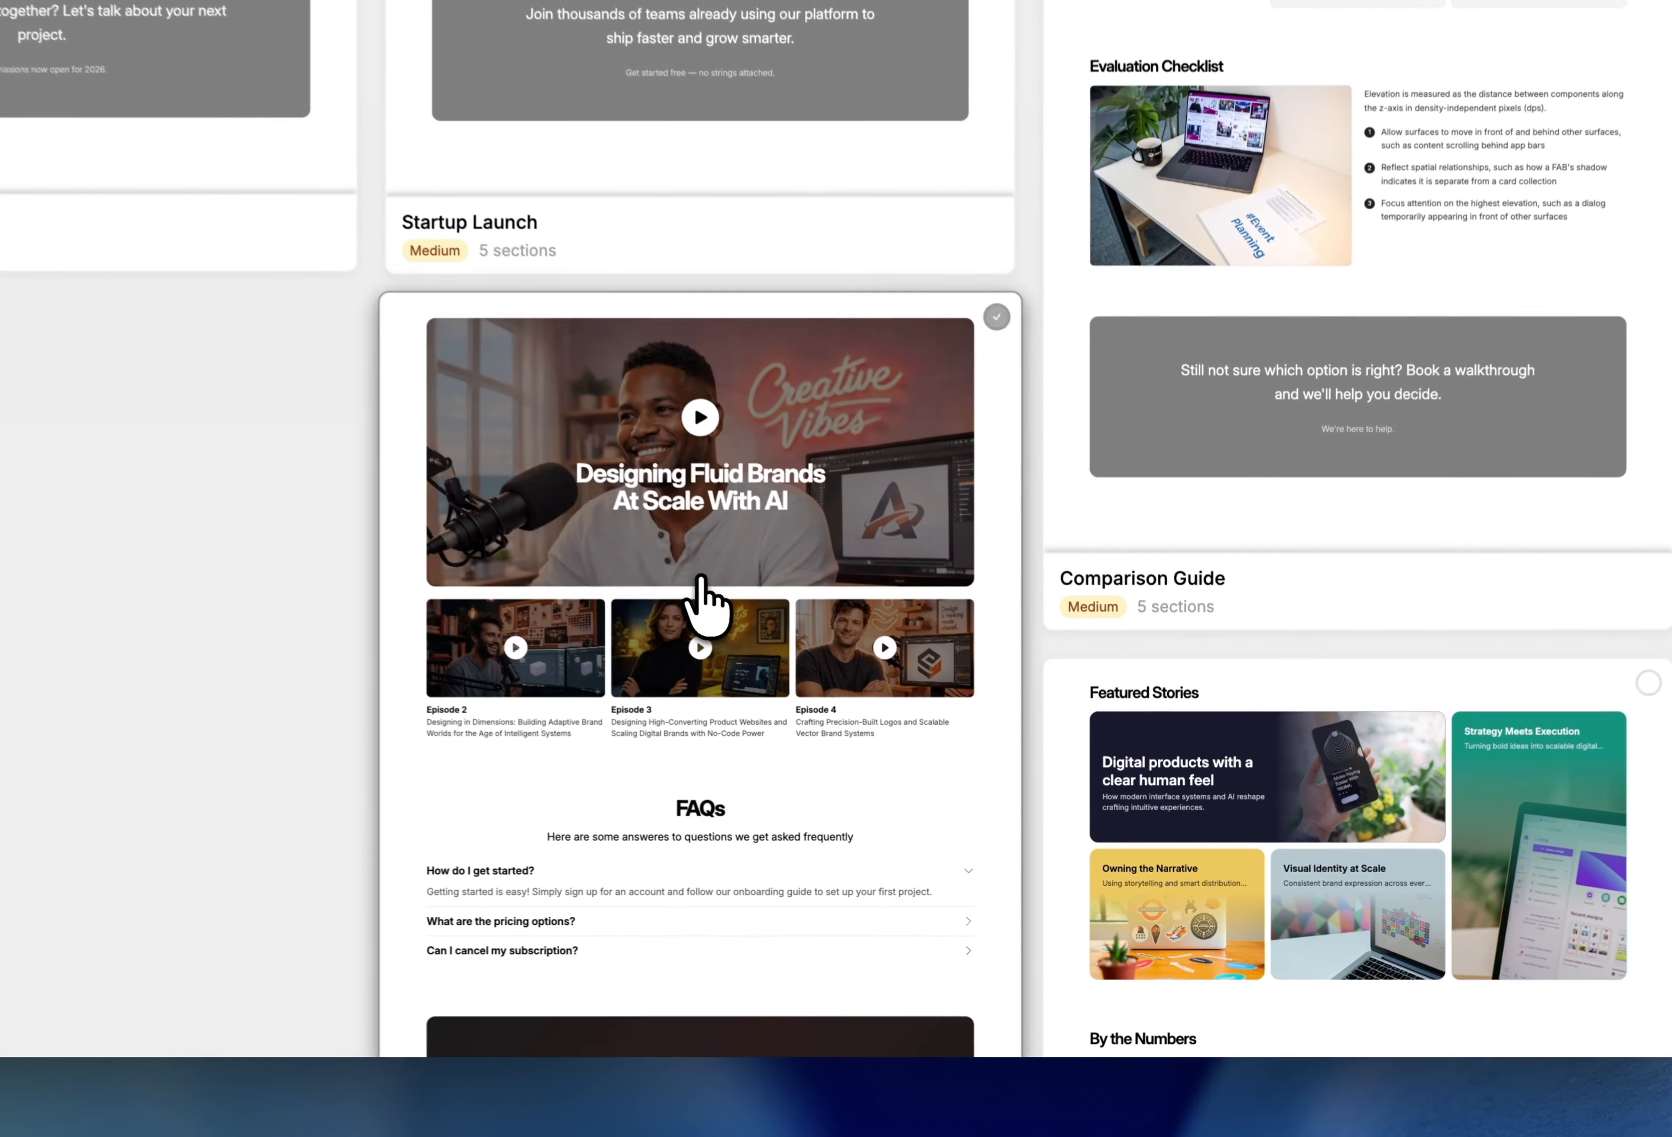
{"action": "left_click", "coordinate": [843, 696]}
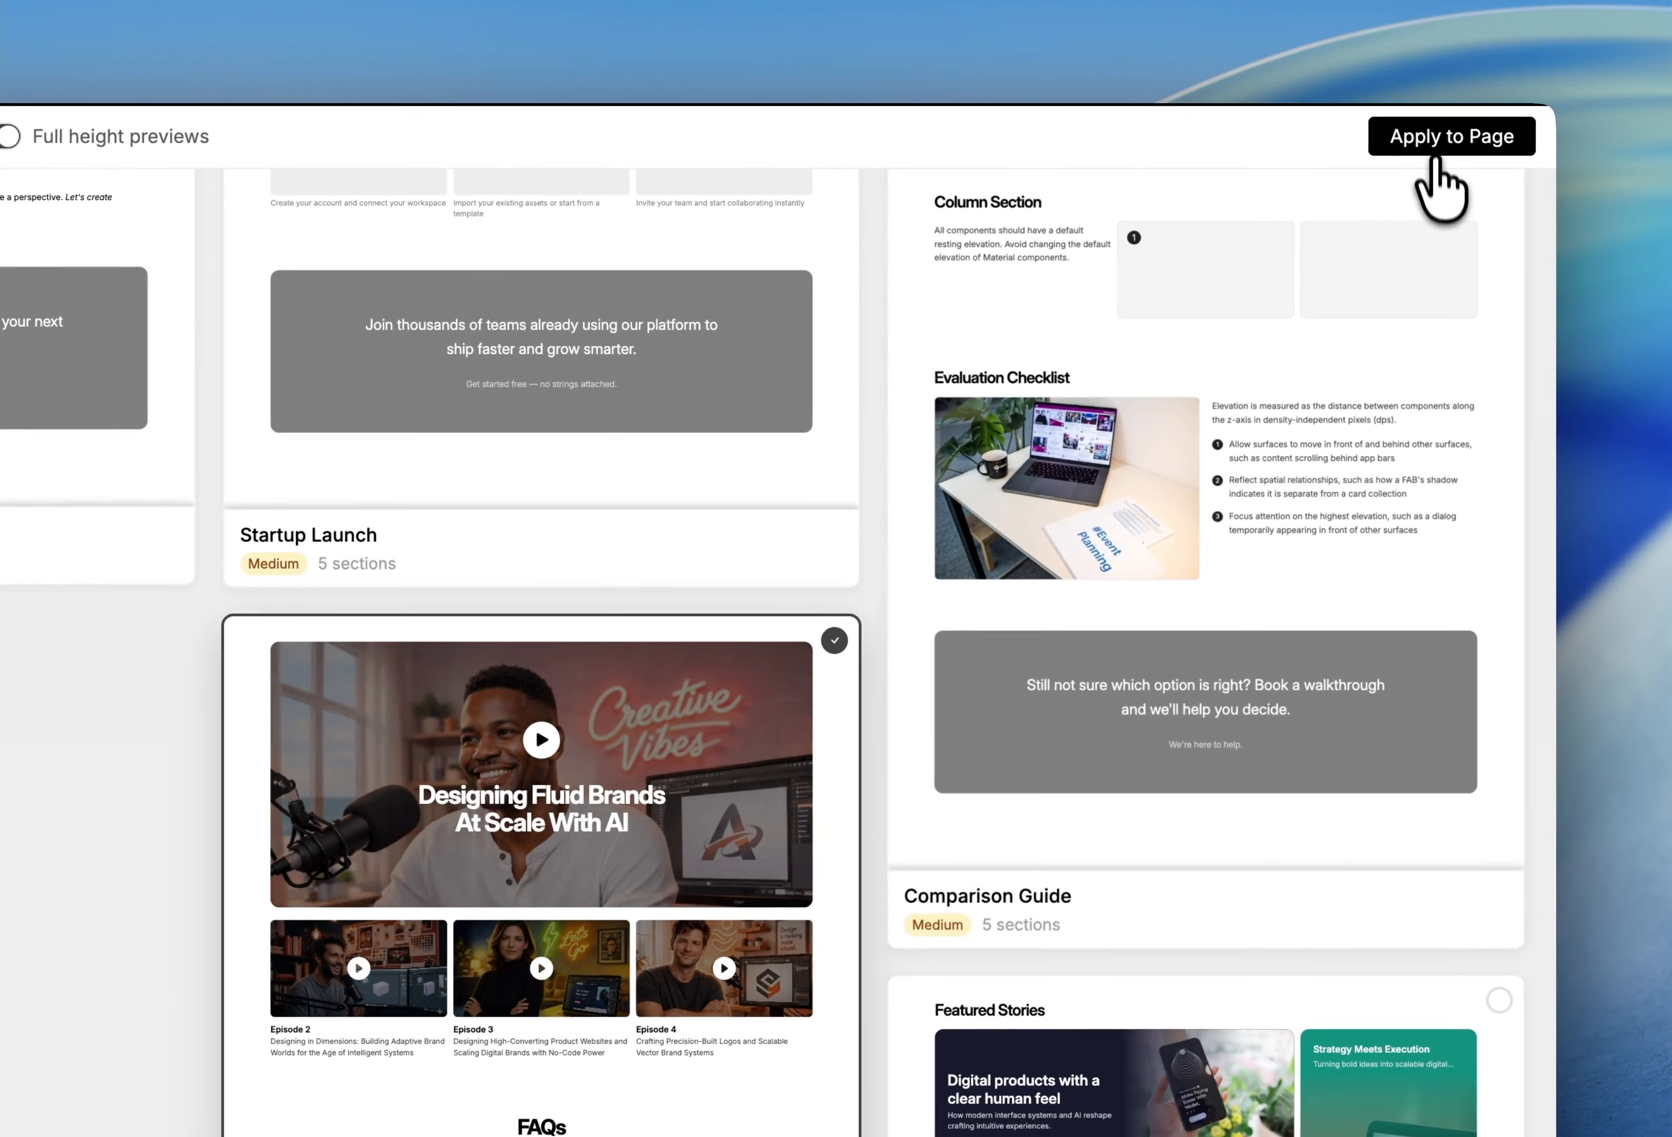
{"action": "left_click", "coordinate": [1434, 159]}
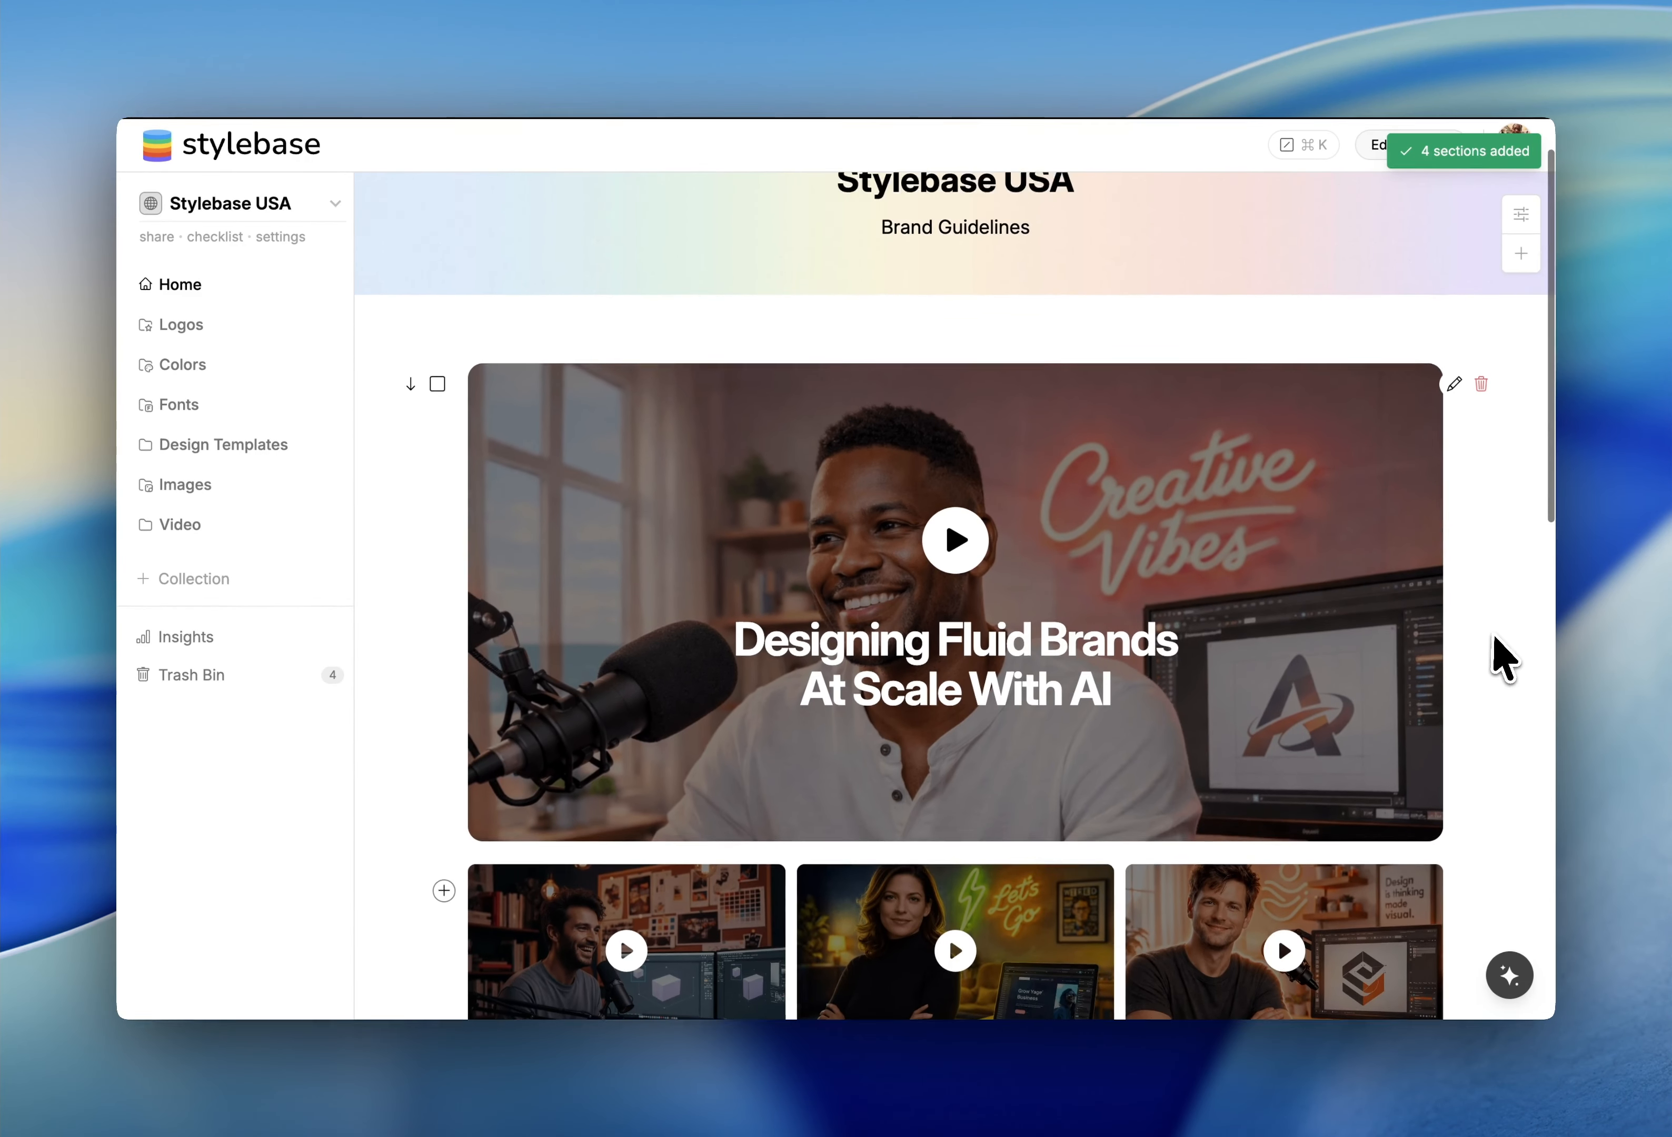
Edit the FAQs section and generate its content with AI from the description "Small design studio in New York".
{"action": "scroll", "coordinate": [1493, 638], "scroll_direction": "up", "scroll_amount": 1}
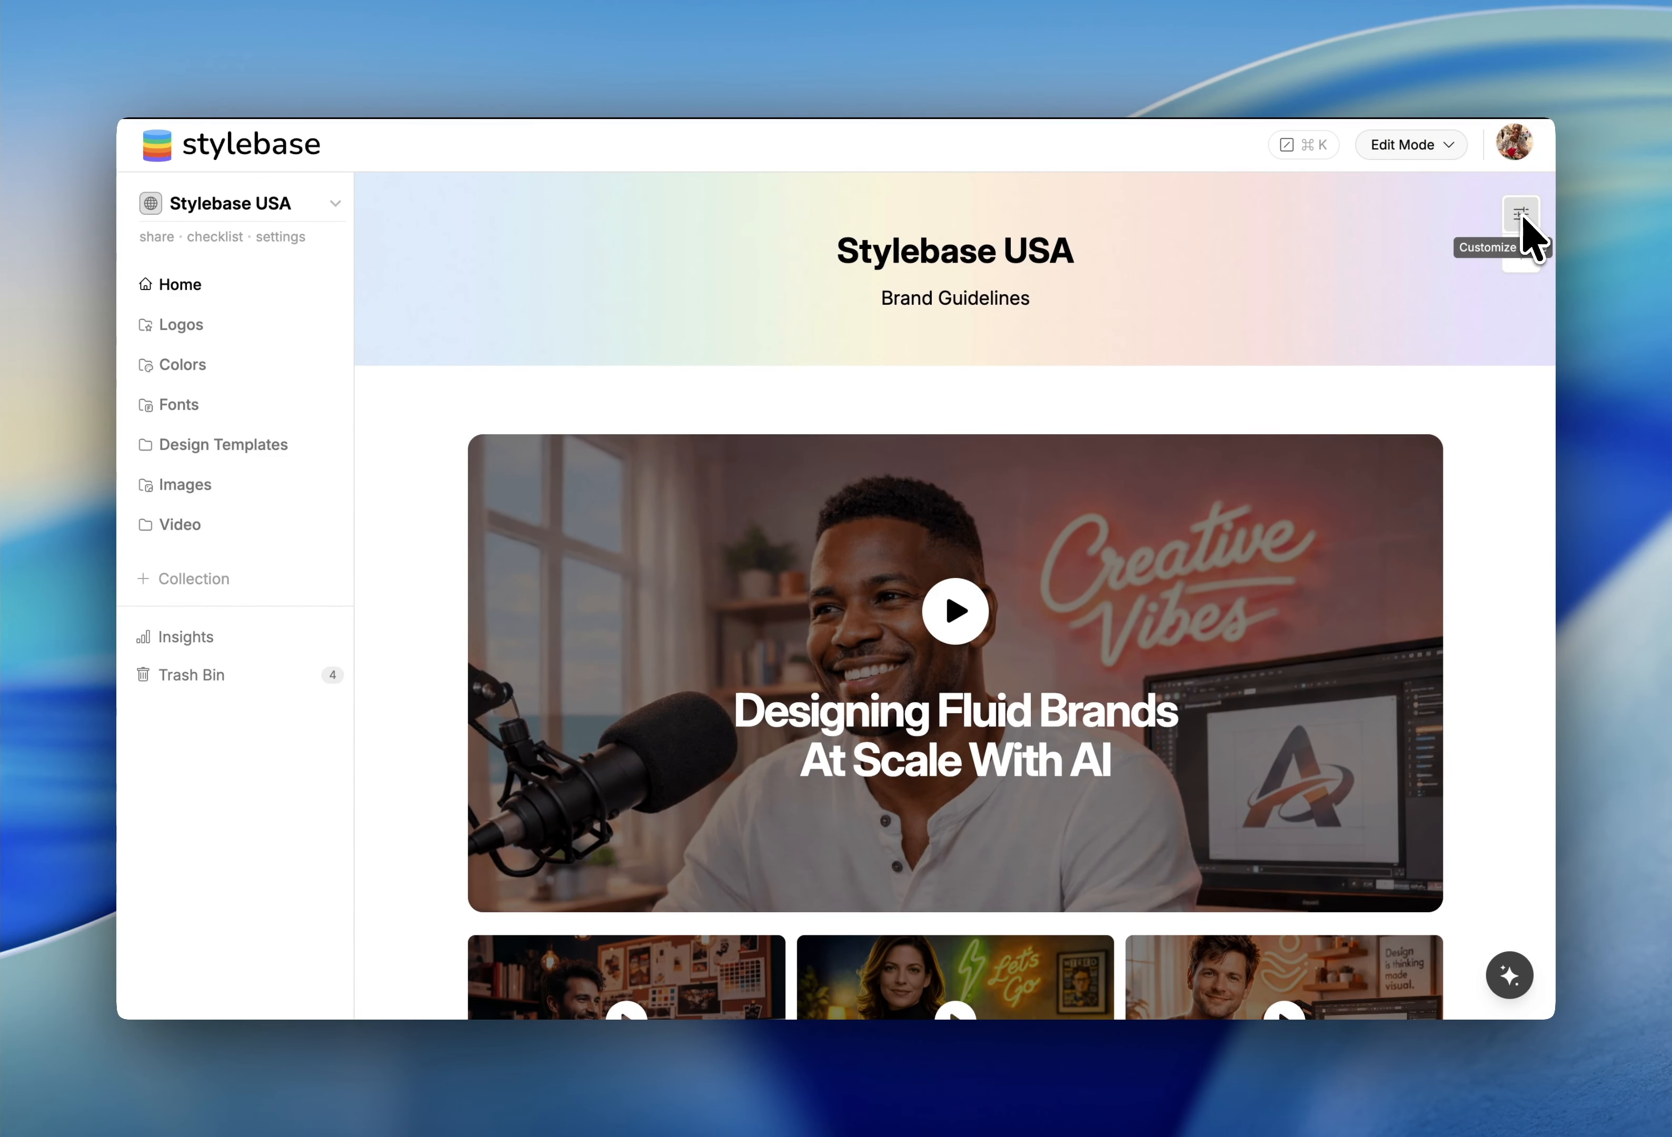
{"action": "scroll", "coordinate": [1347, 623], "scroll_direction": "down", "scroll_amount": 15}
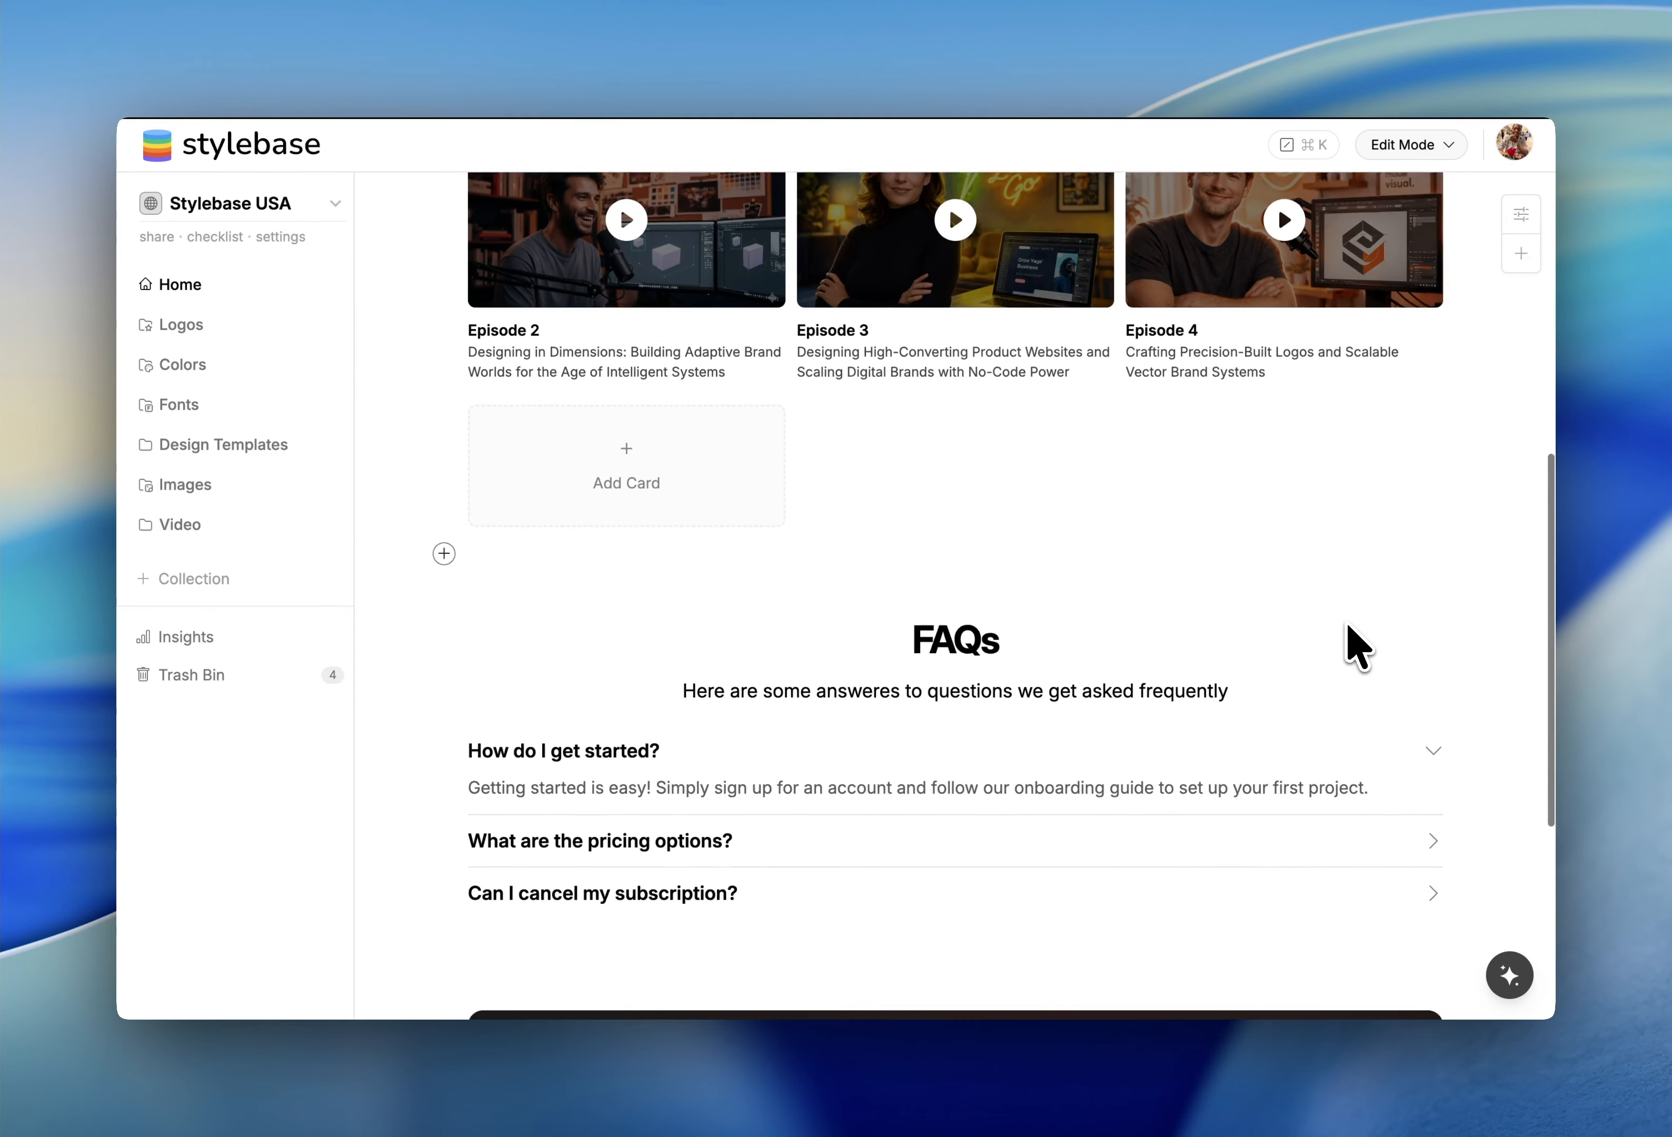
{"action": "scroll", "coordinate": [1348, 630], "scroll_direction": "down", "scroll_amount": 2}
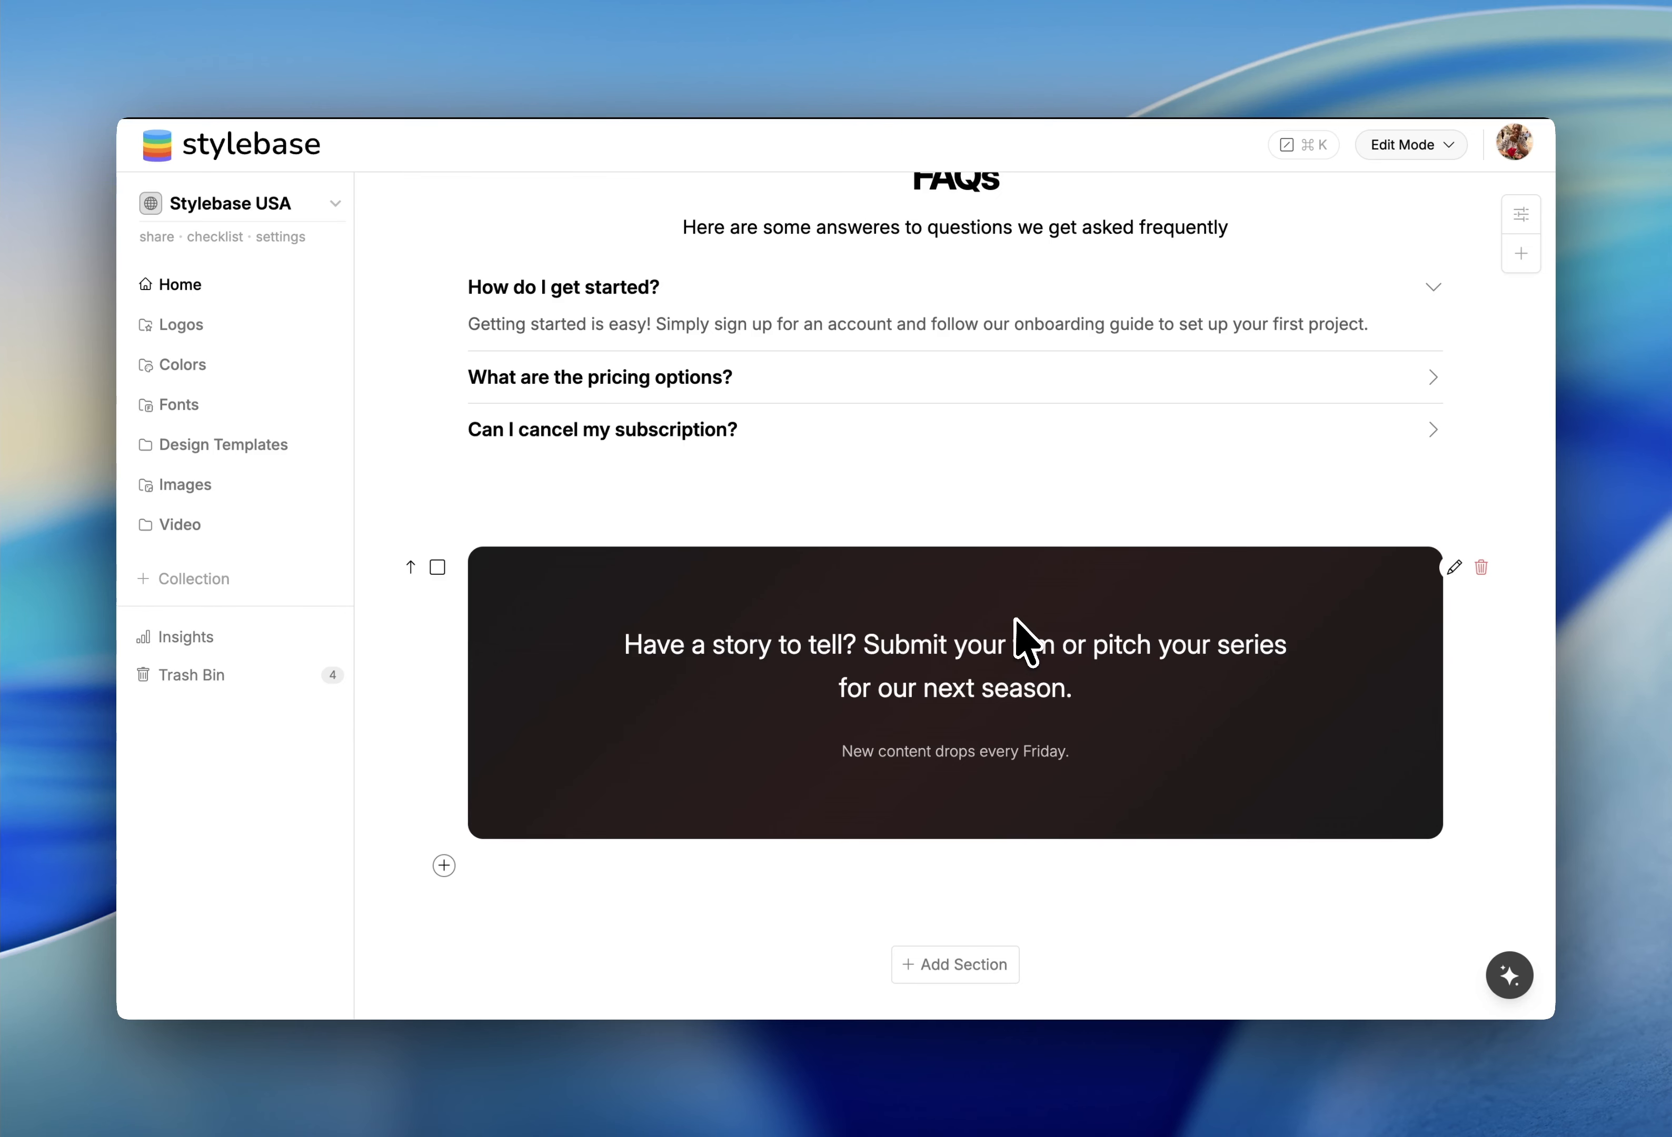
{"action": "scroll", "coordinate": [1076, 583], "scroll_direction": "up", "scroll_amount": 15}
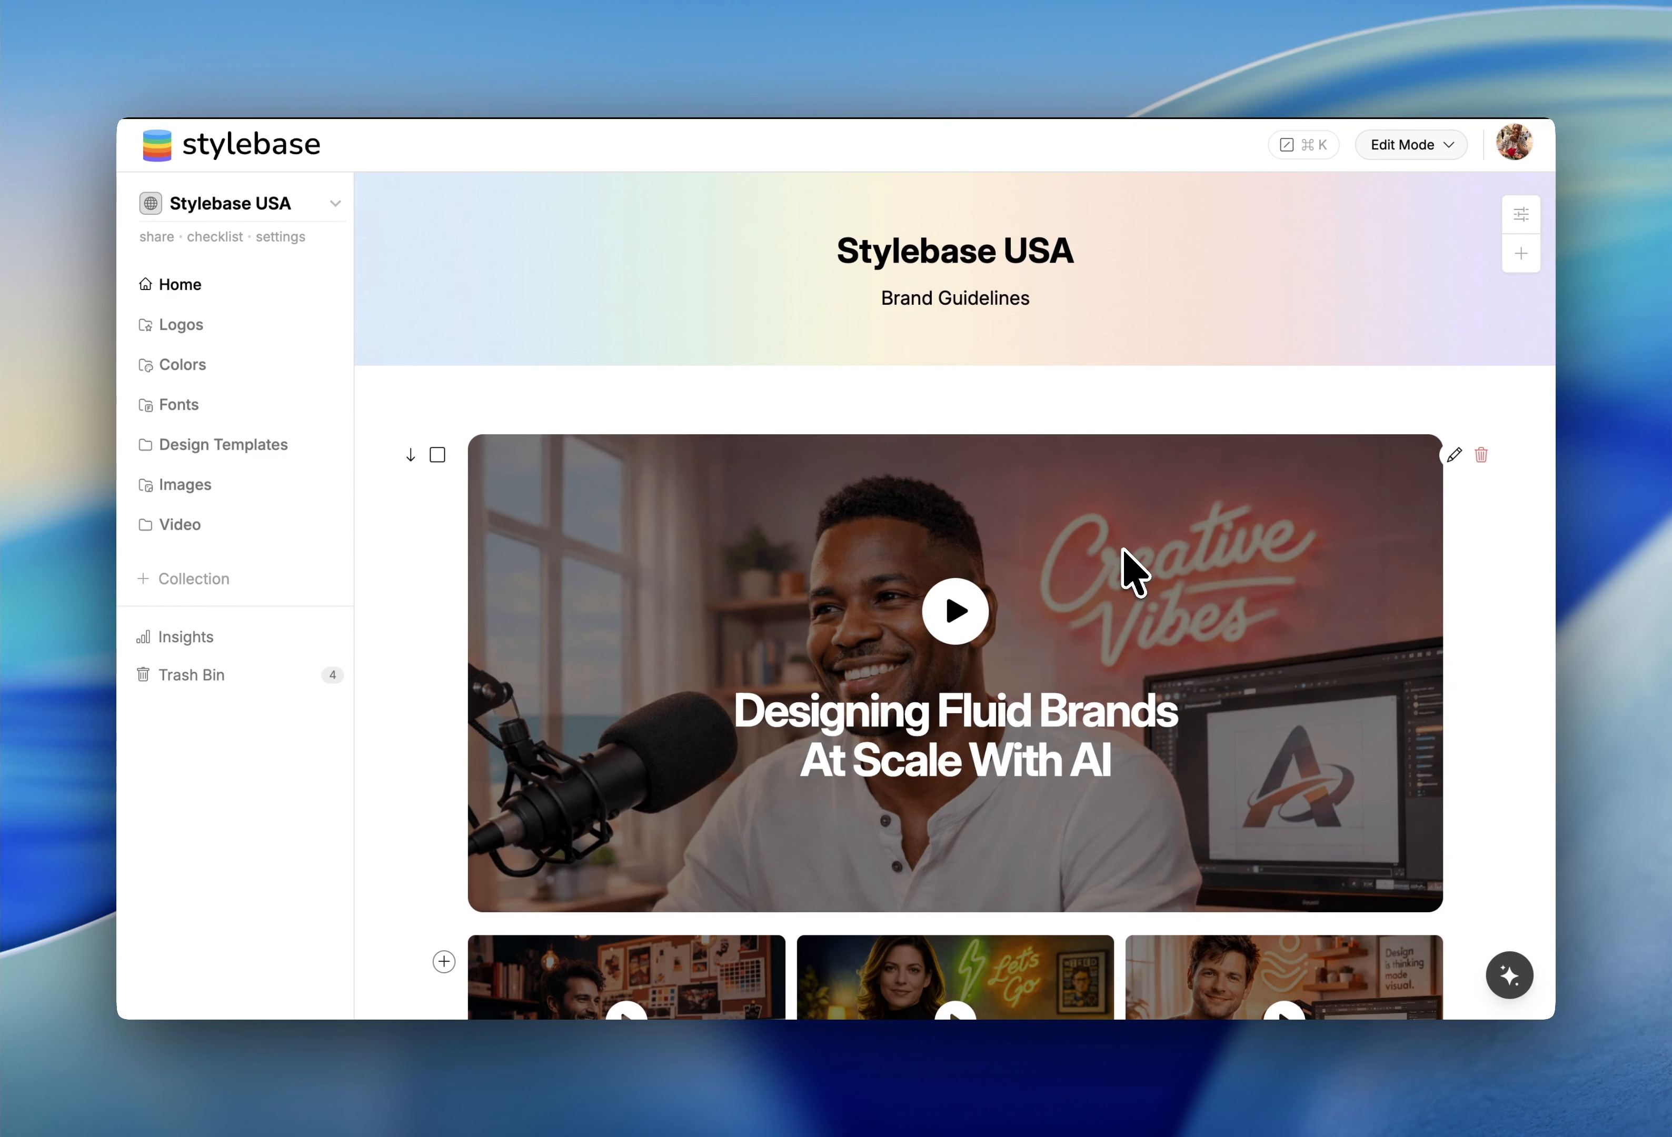
{"action": "scroll", "coordinate": [1100, 709], "scroll_direction": "down", "scroll_amount": 15}
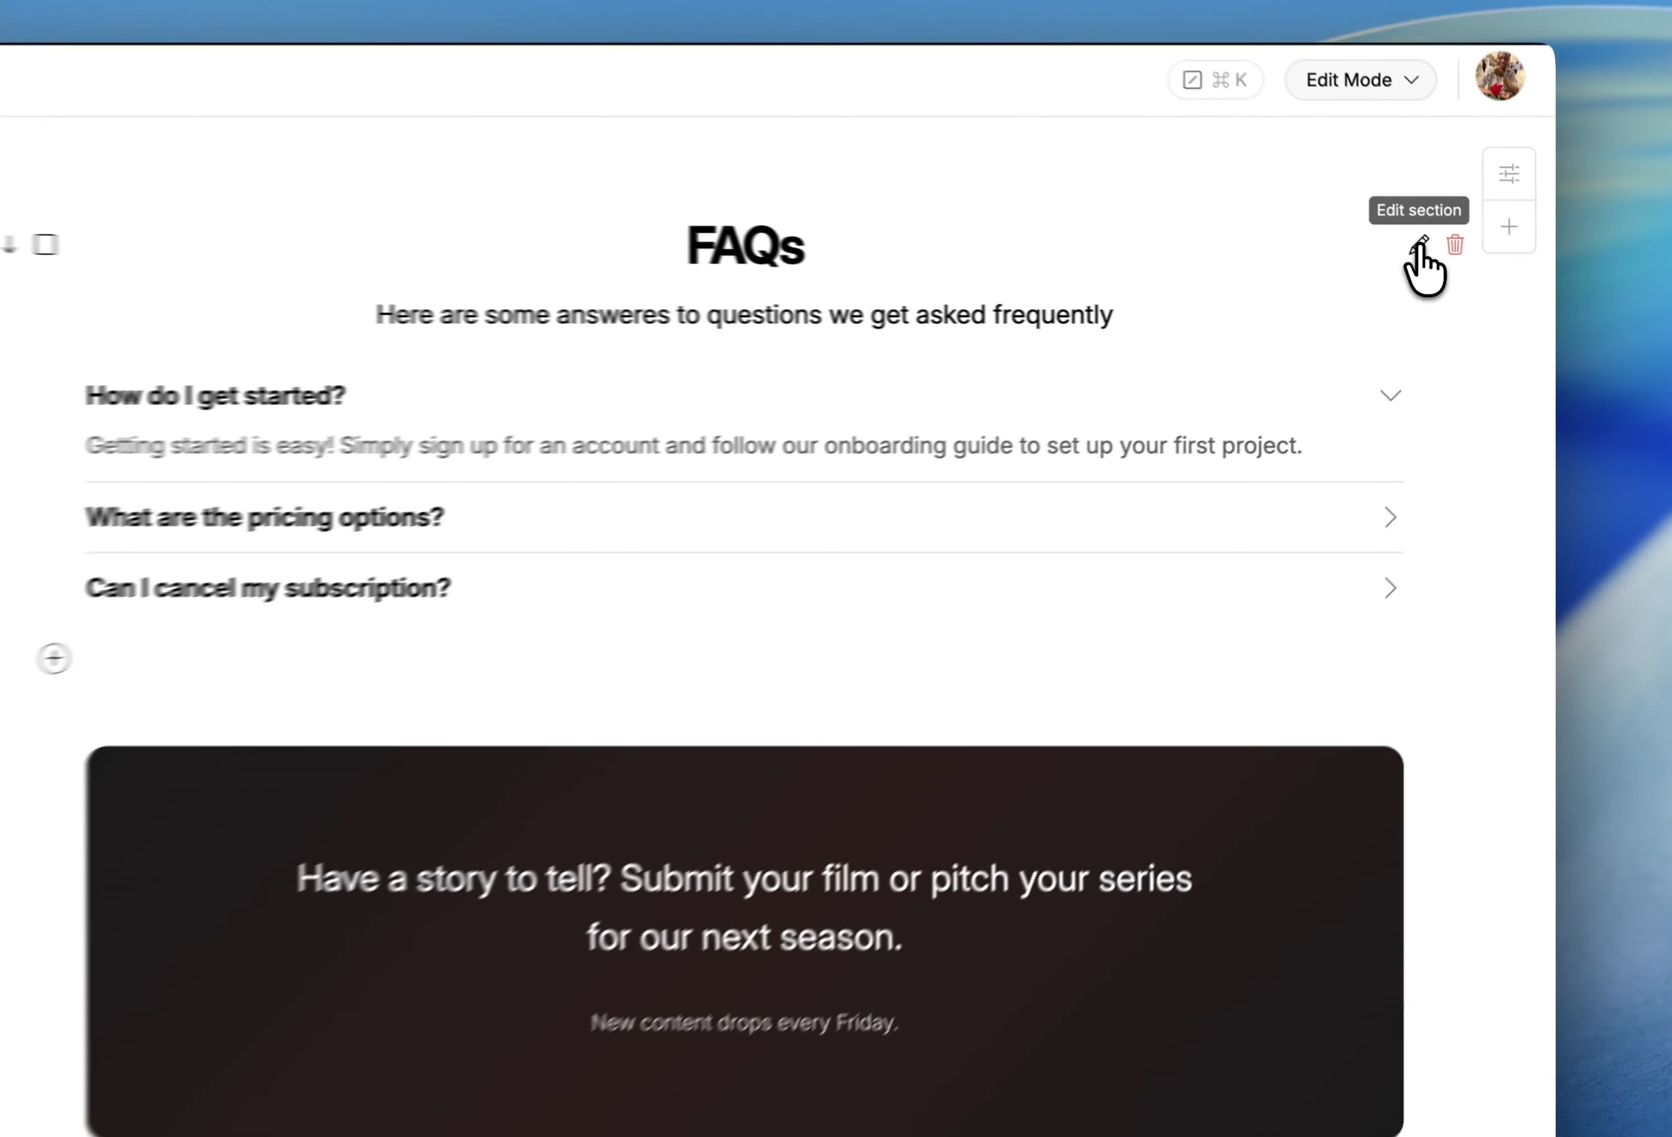
{"action": "left_click", "coordinate": [1452, 267]}
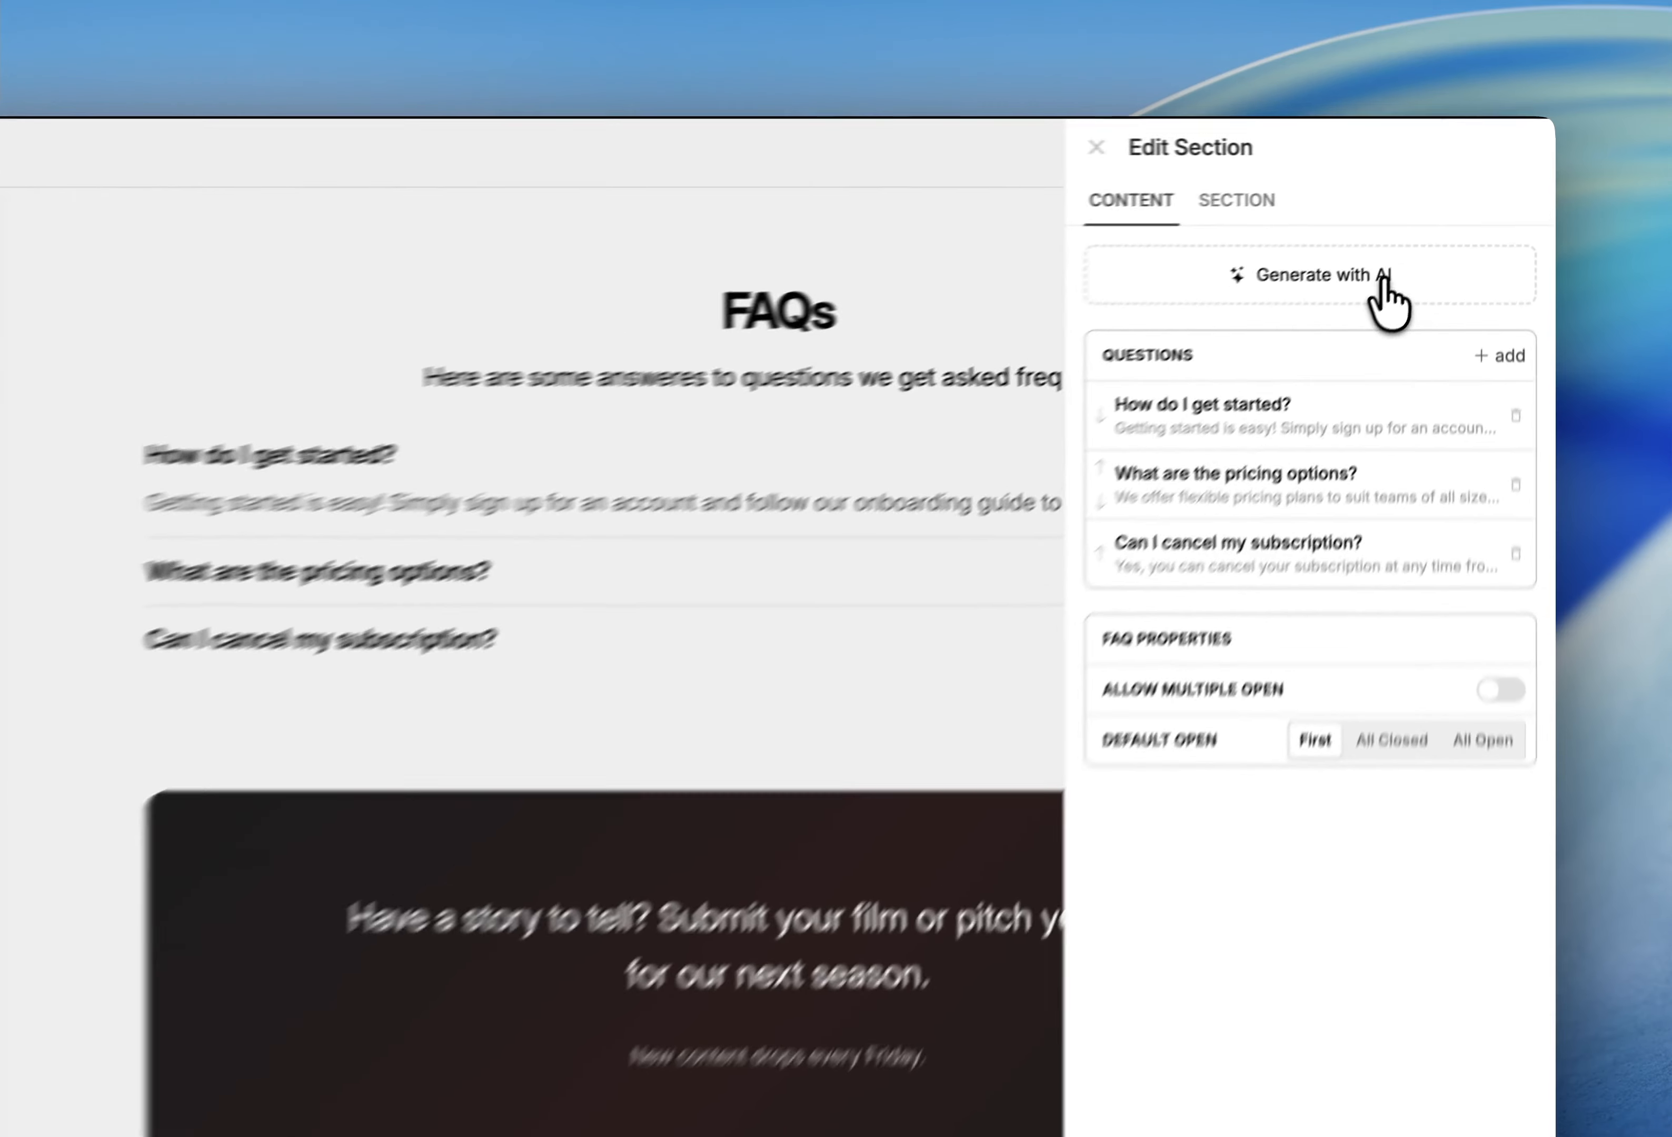
{"action": "left_click", "coordinate": [1354, 240]}
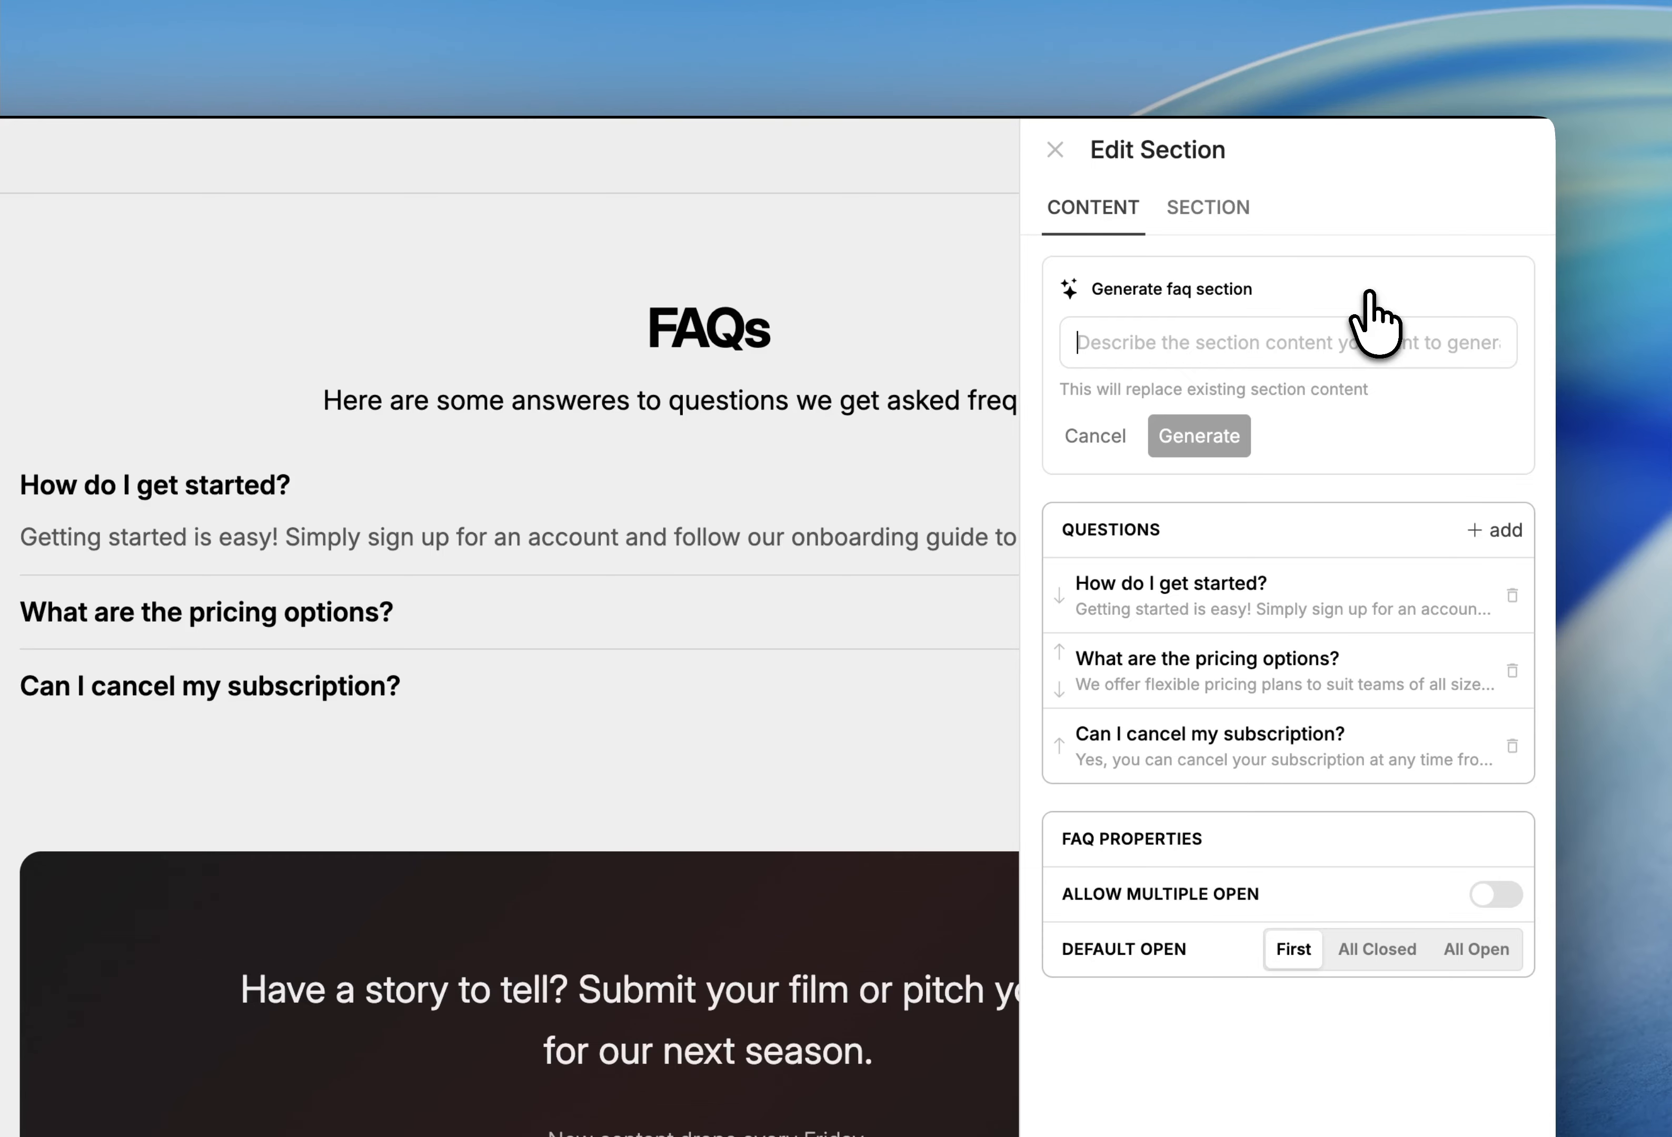
{"action": "type", "text": "Small design studio in Ne"}
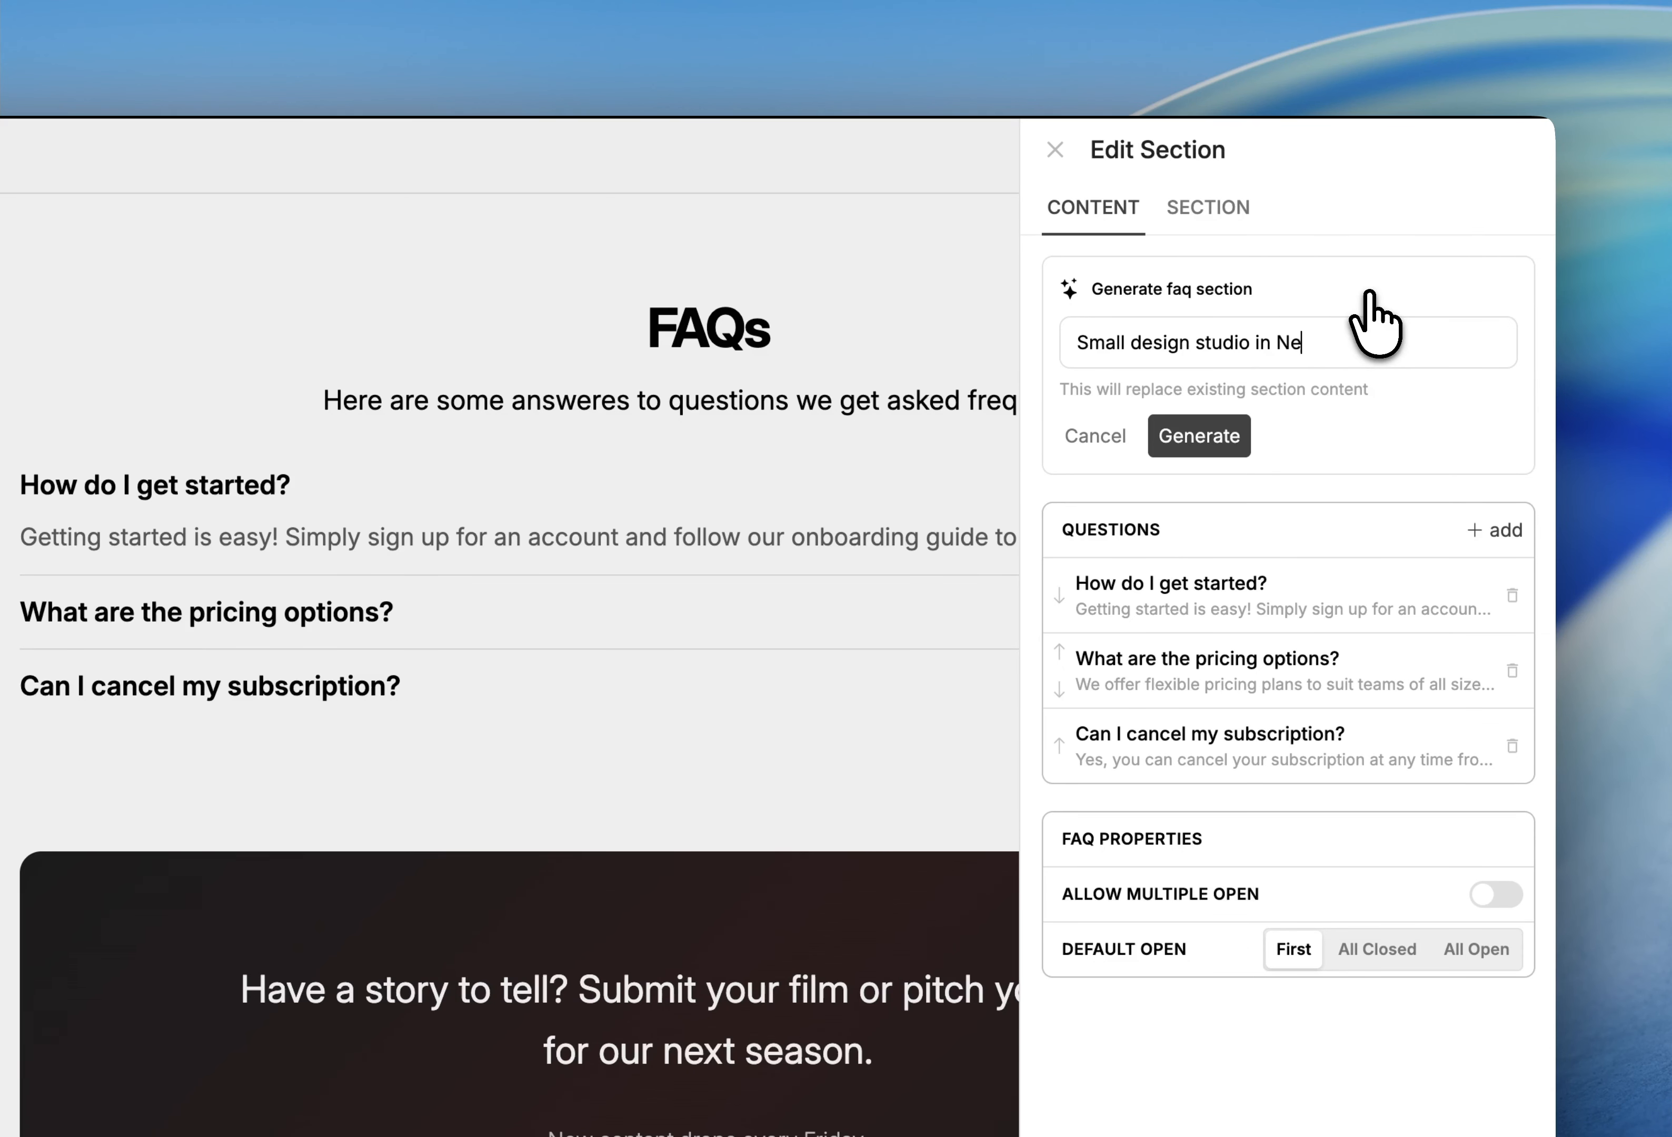
{"action": "type", "text": "k"}
{"action": "key", "text": "Return"}
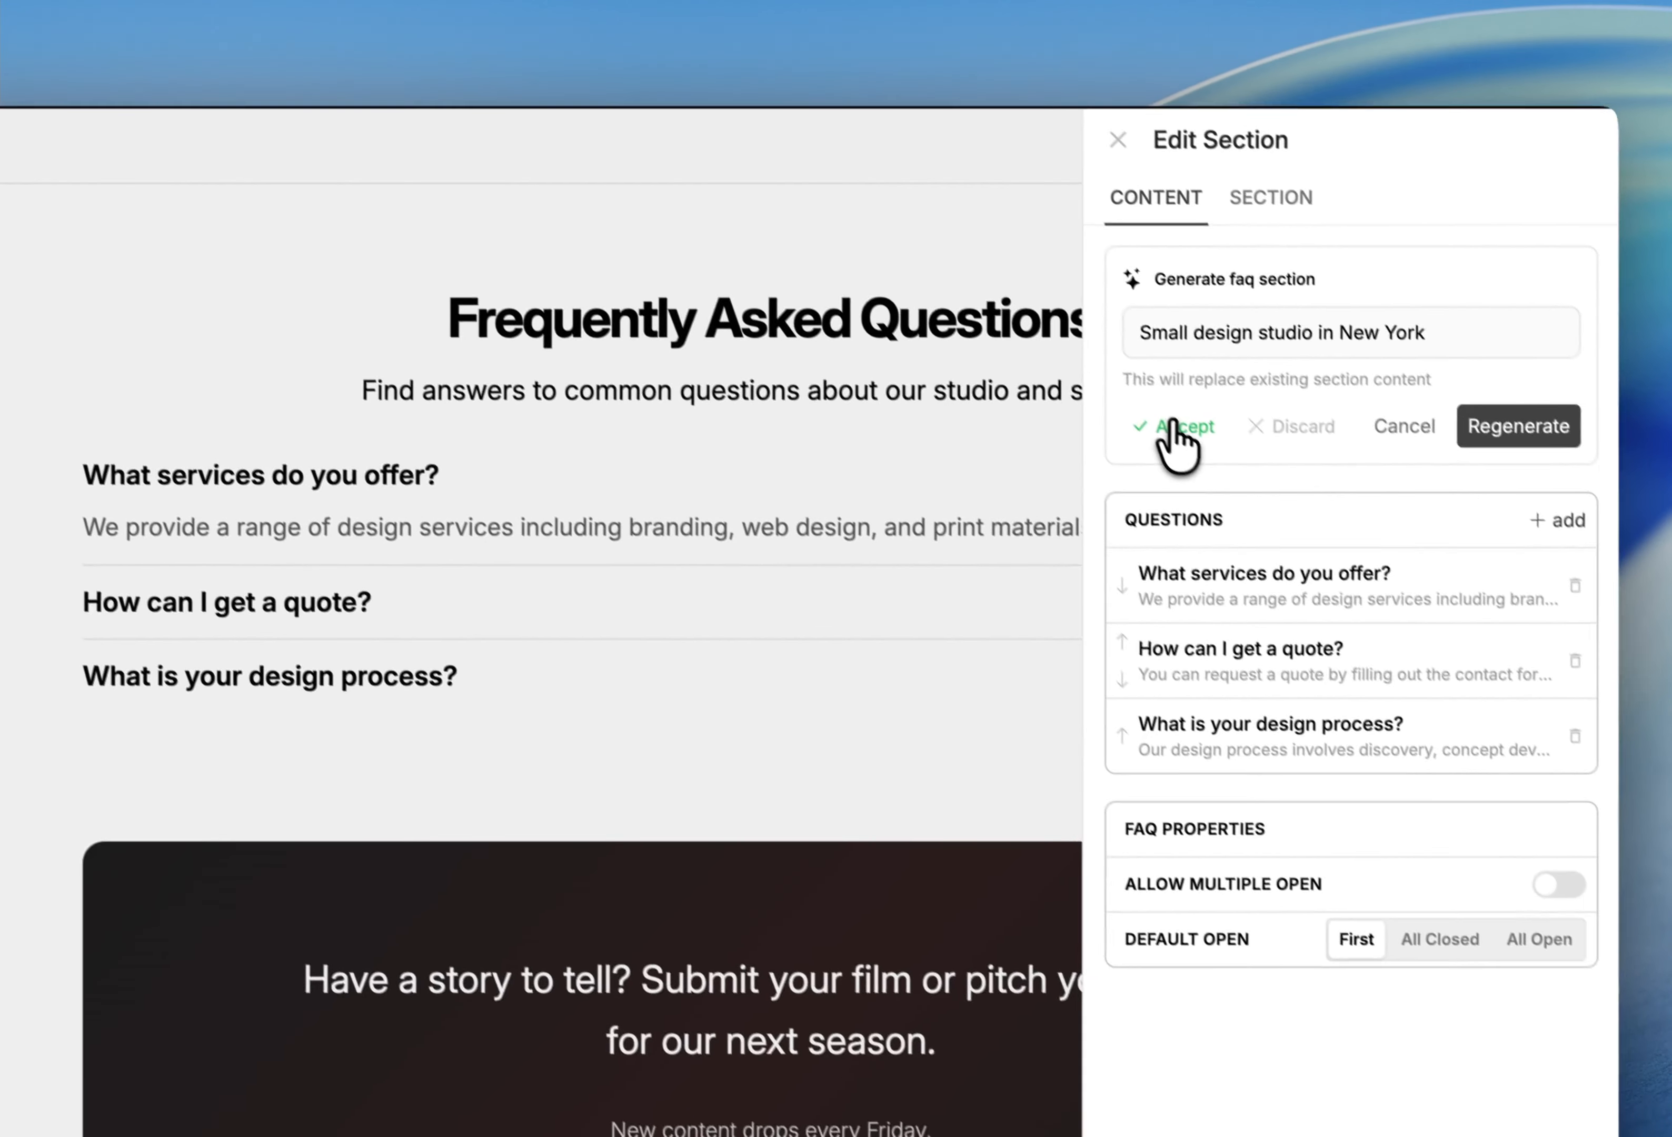
Accept the AI-generated FAQ content, close the section editor and preview the section by expanding its questions in turn.
{"action": "left_click", "coordinate": [1173, 424]}
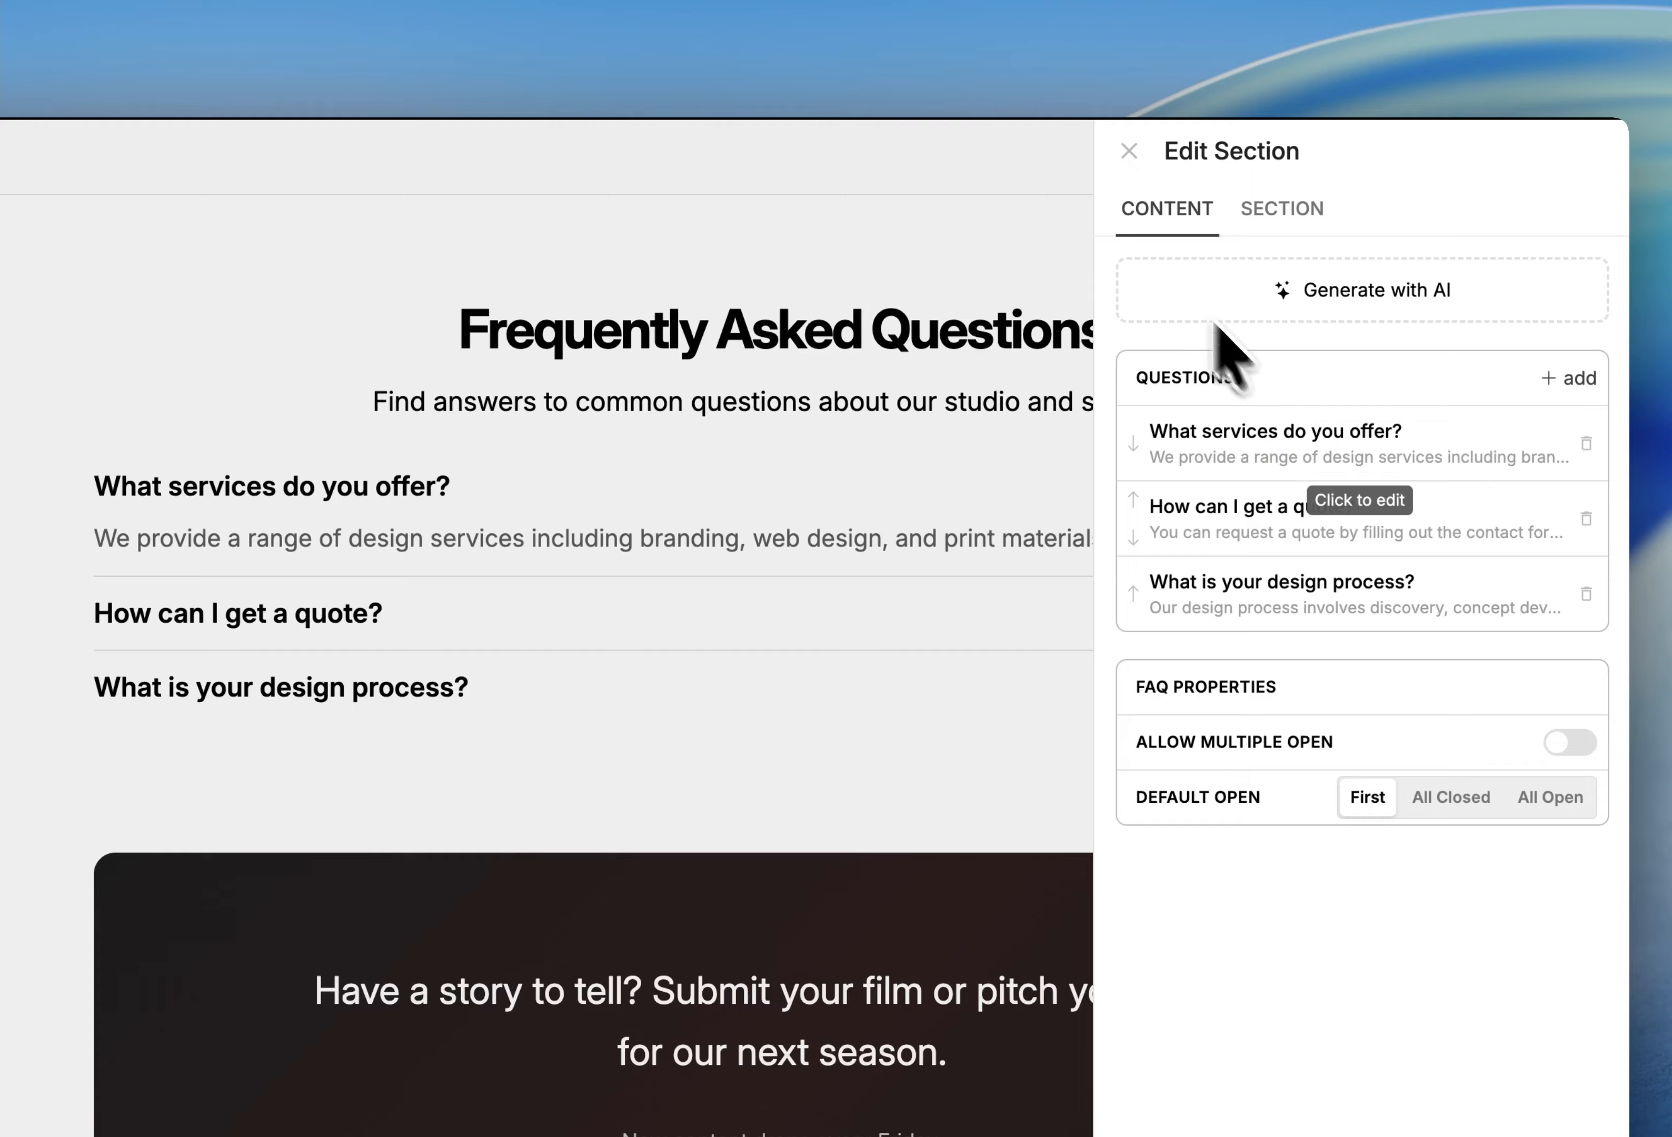
{"action": "left_click", "coordinate": [1129, 150]}
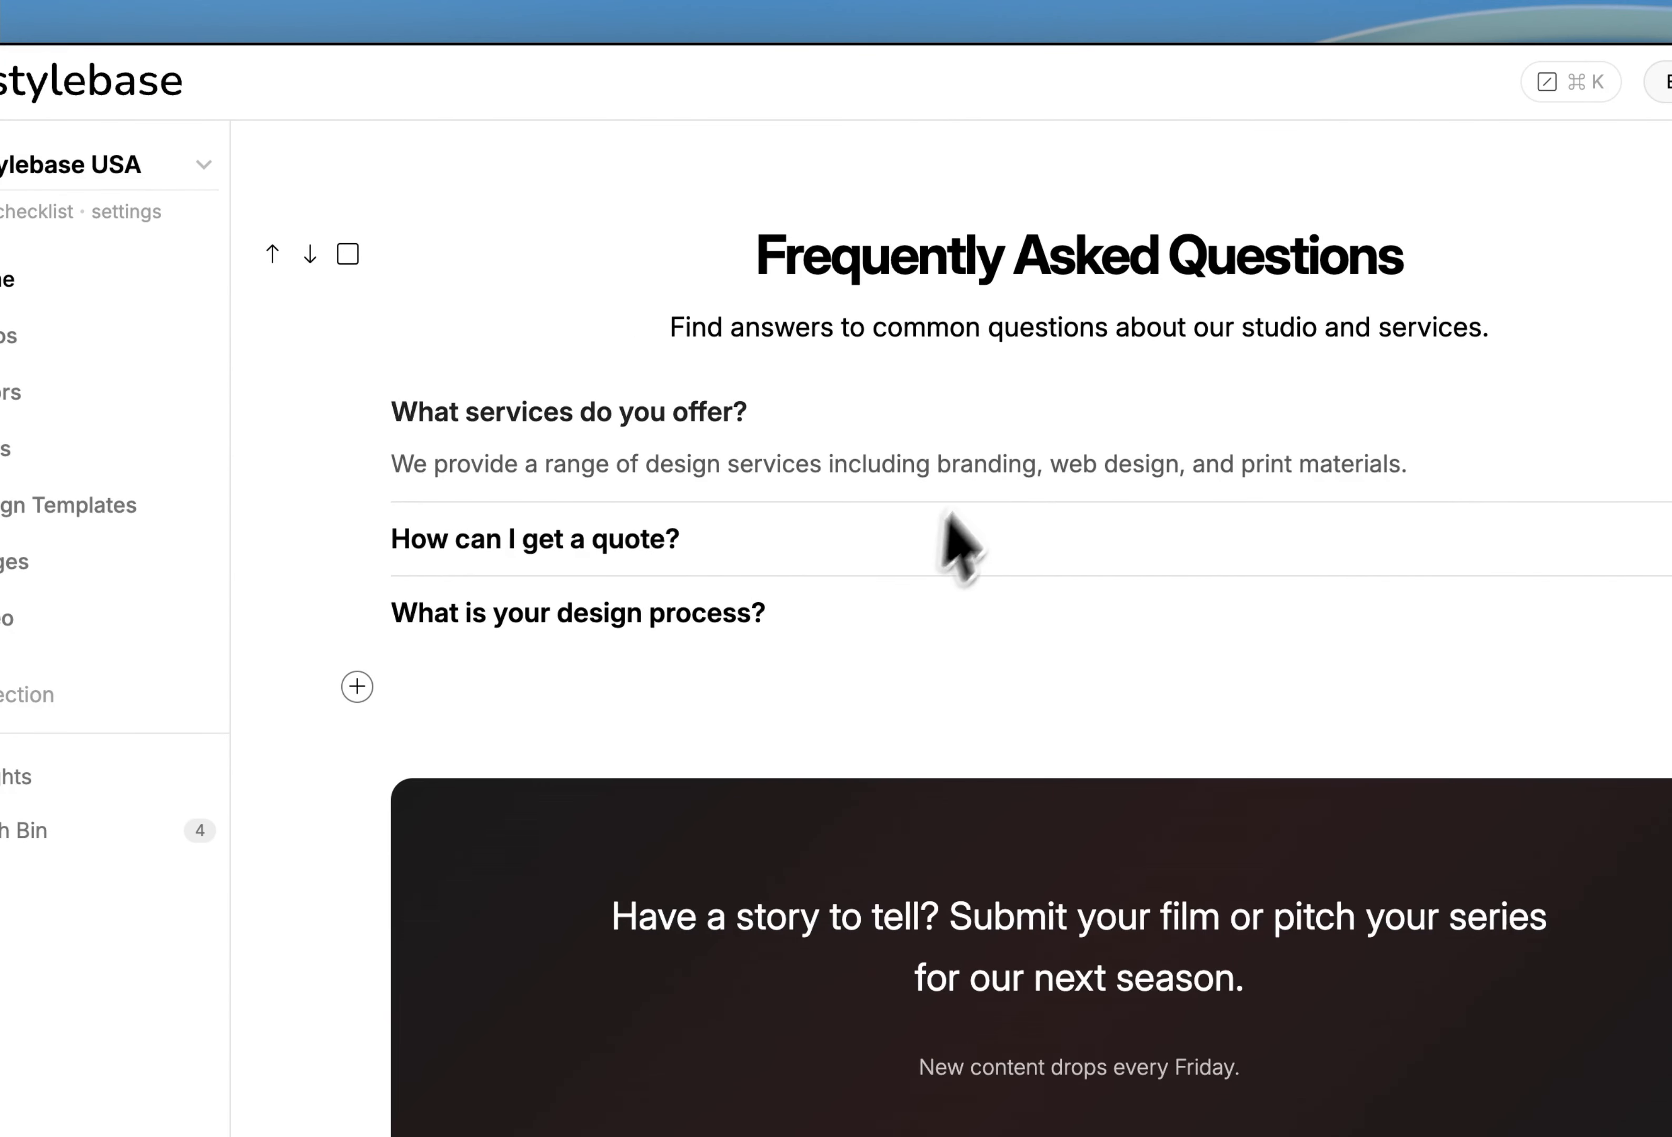
{"action": "left_click", "coordinate": [1552, 535]}
{"action": "left_click", "coordinate": [1439, 591]}
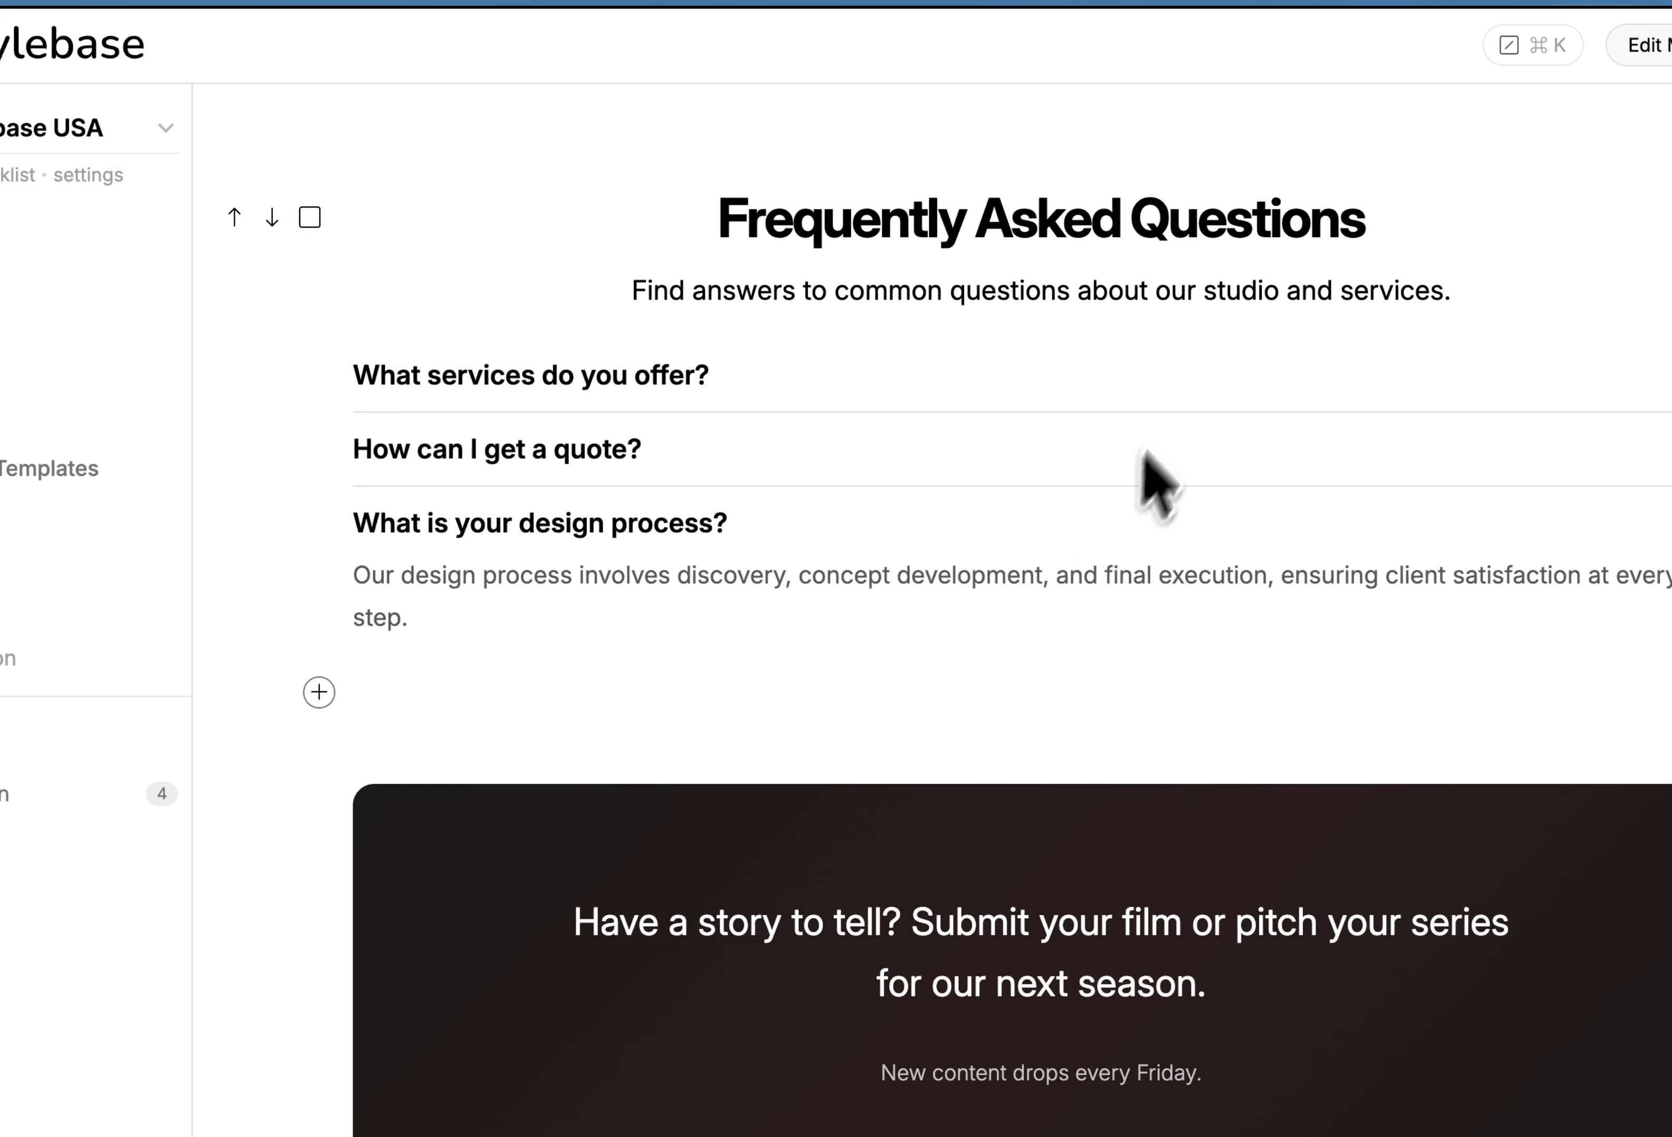
{"action": "left_click", "coordinate": [1167, 391]}
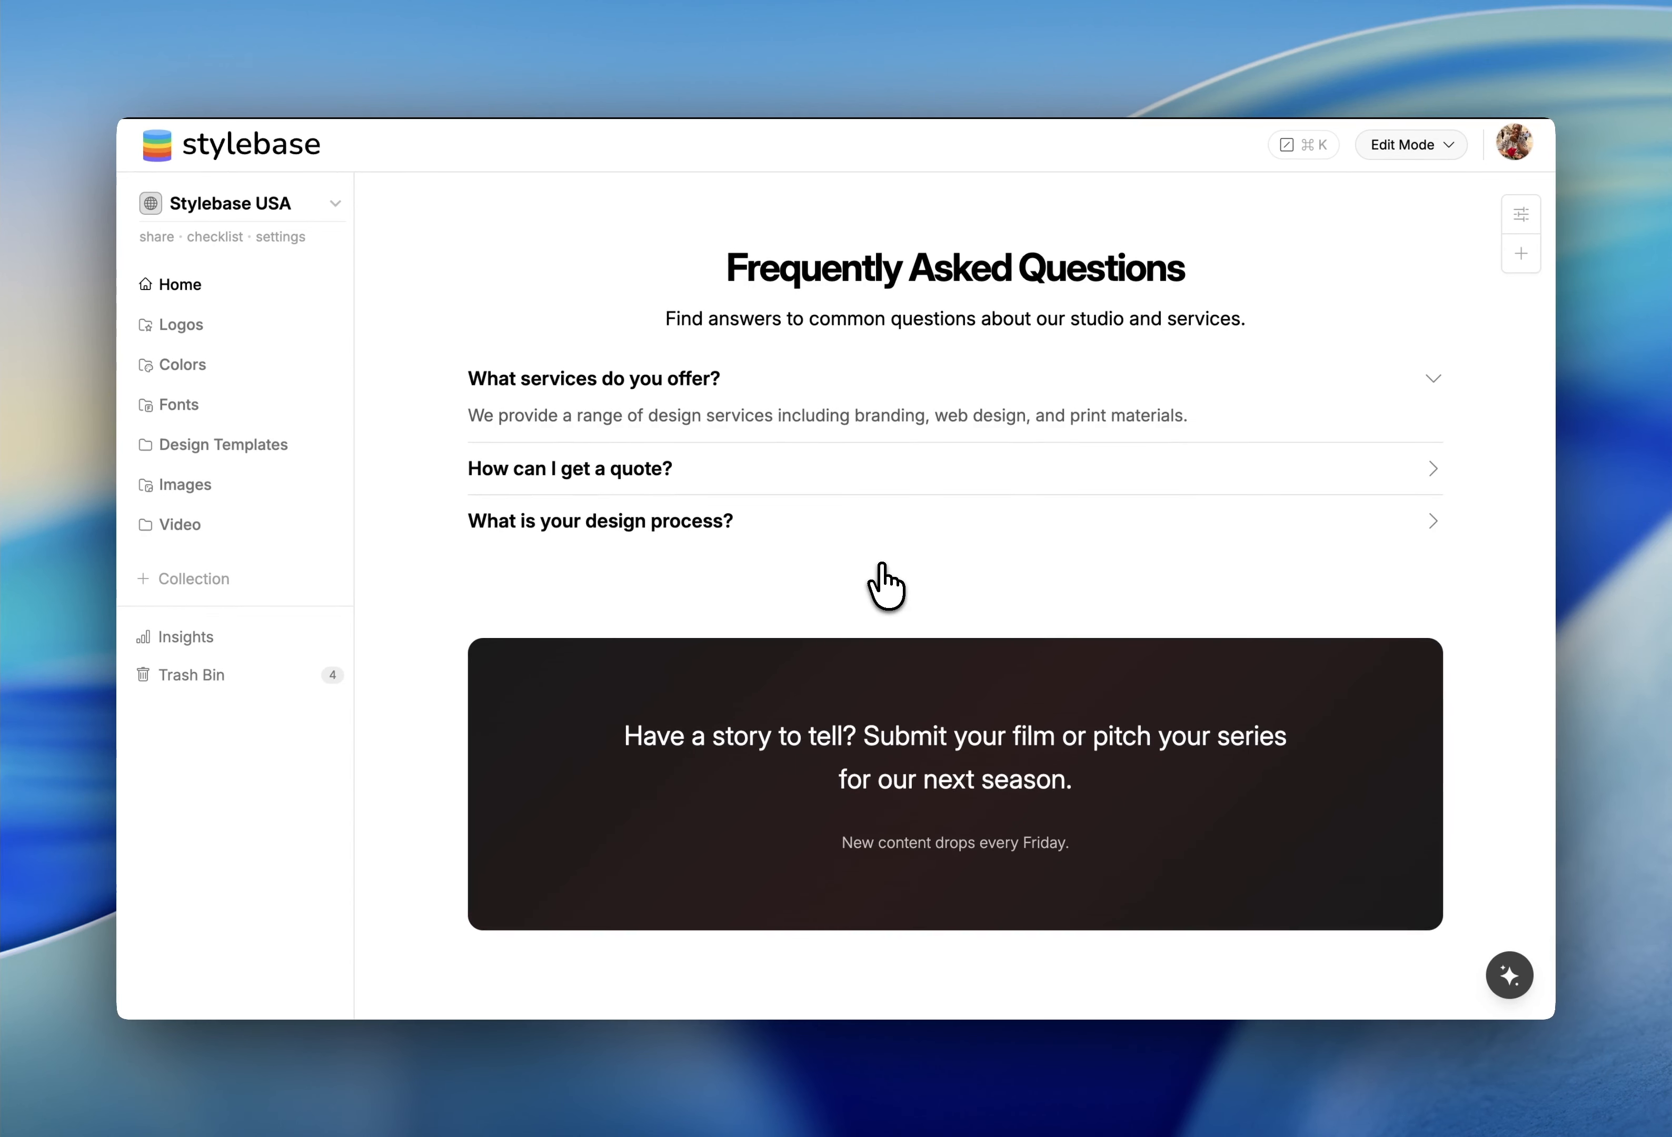
Add the "CTA with Actions" section template below the last section of the cover page.
{"action": "scroll", "coordinate": [806, 718], "scroll_direction": "down", "scroll_amount": 2}
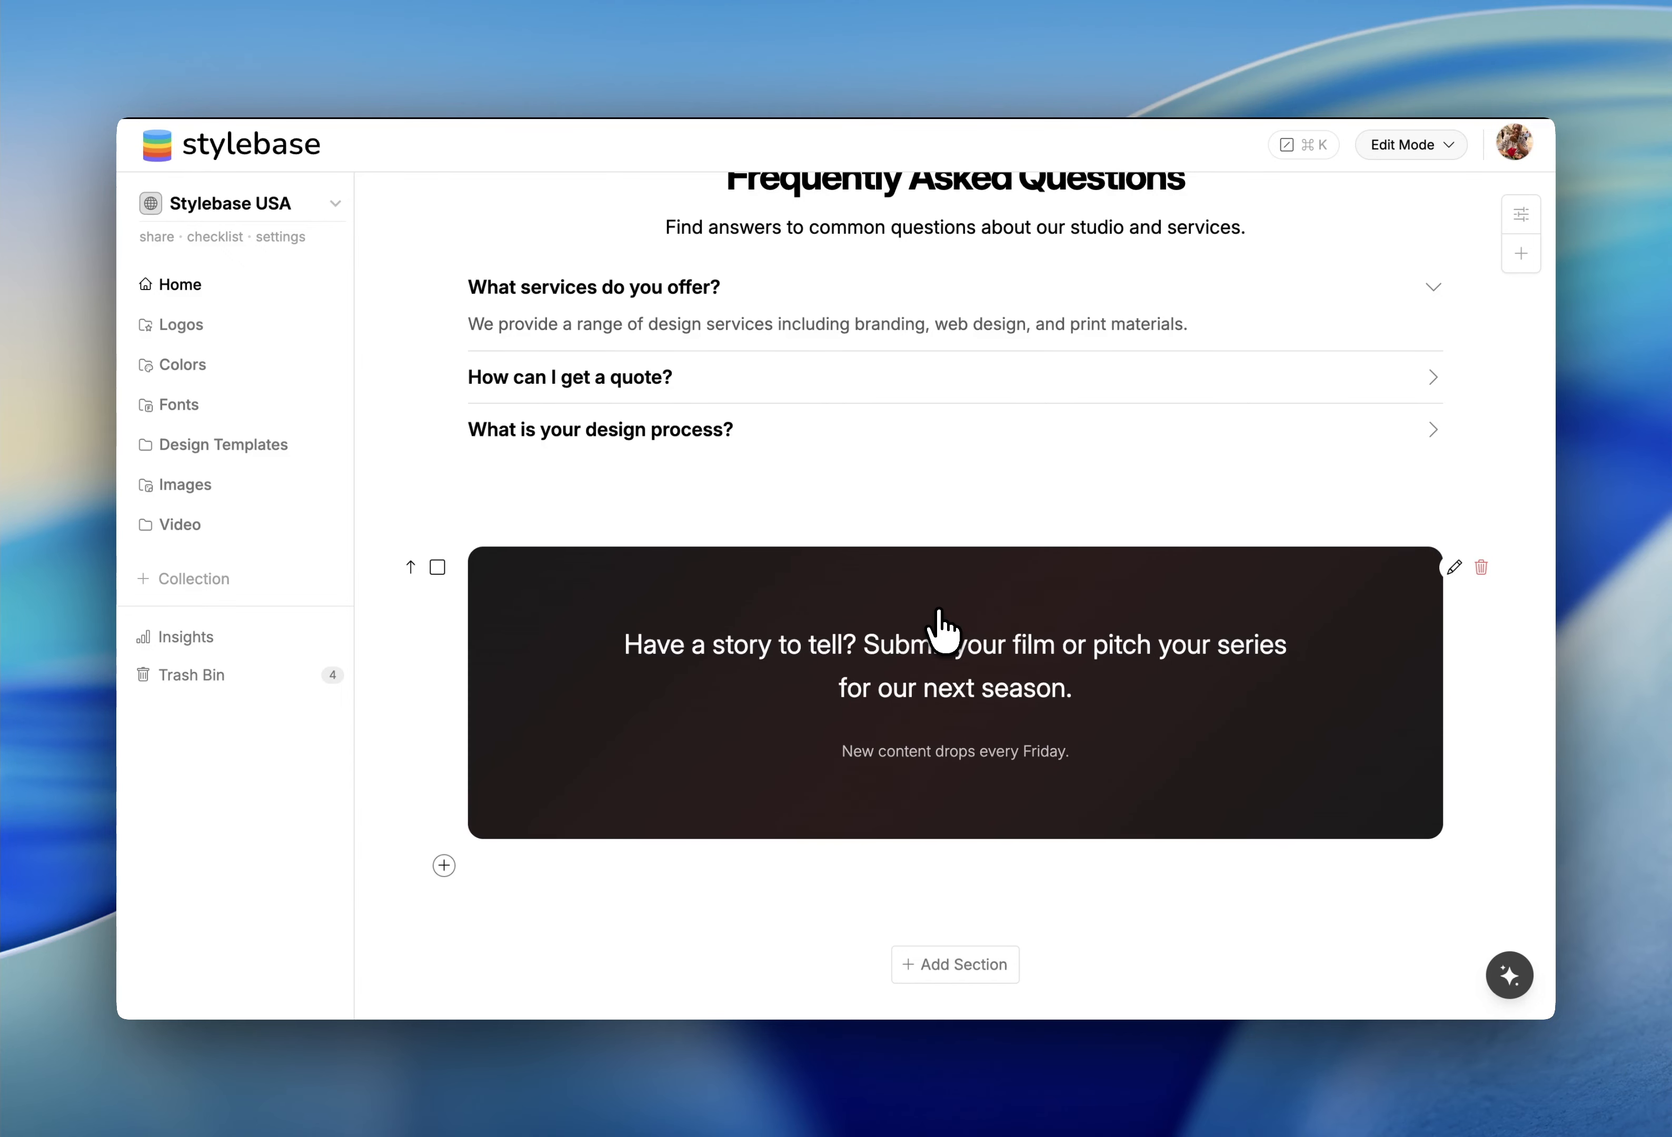
{"action": "left_click", "coordinate": [951, 964]}
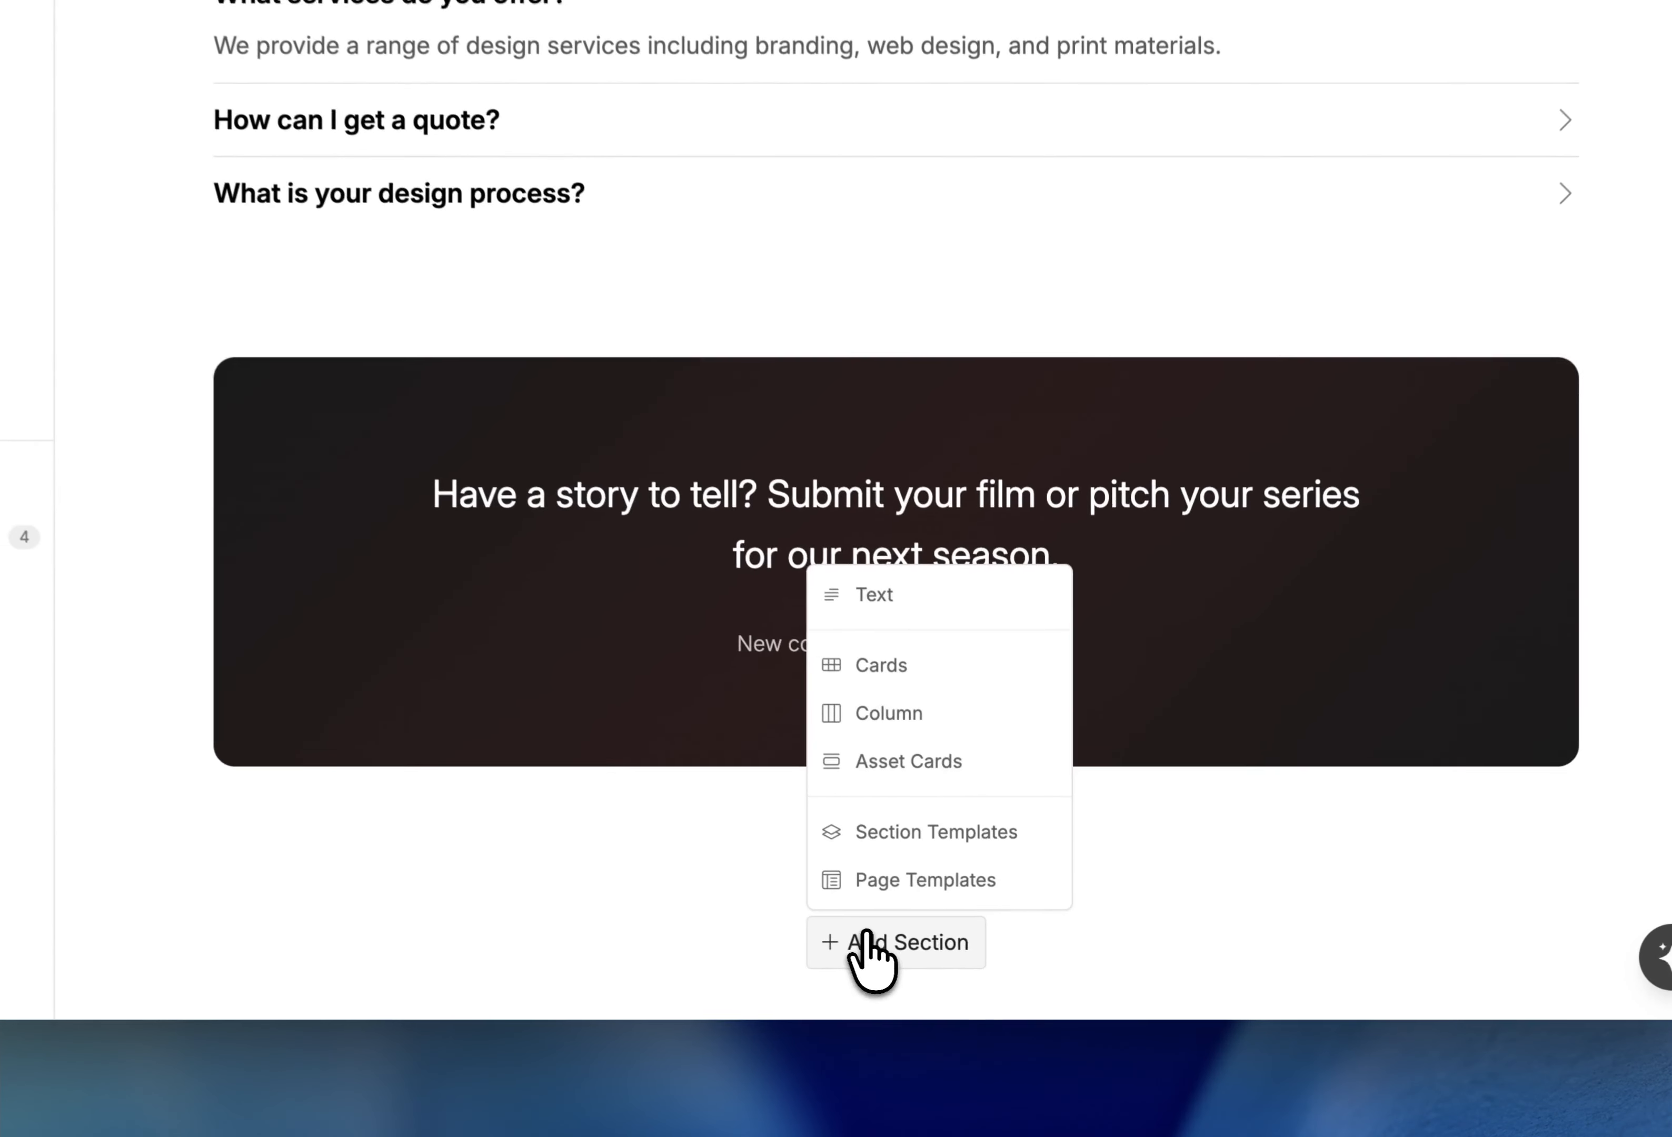
{"action": "left_click", "coordinate": [934, 830]}
{"action": "scroll", "coordinate": [552, 604], "scroll_direction": "down", "scroll_amount": 10}
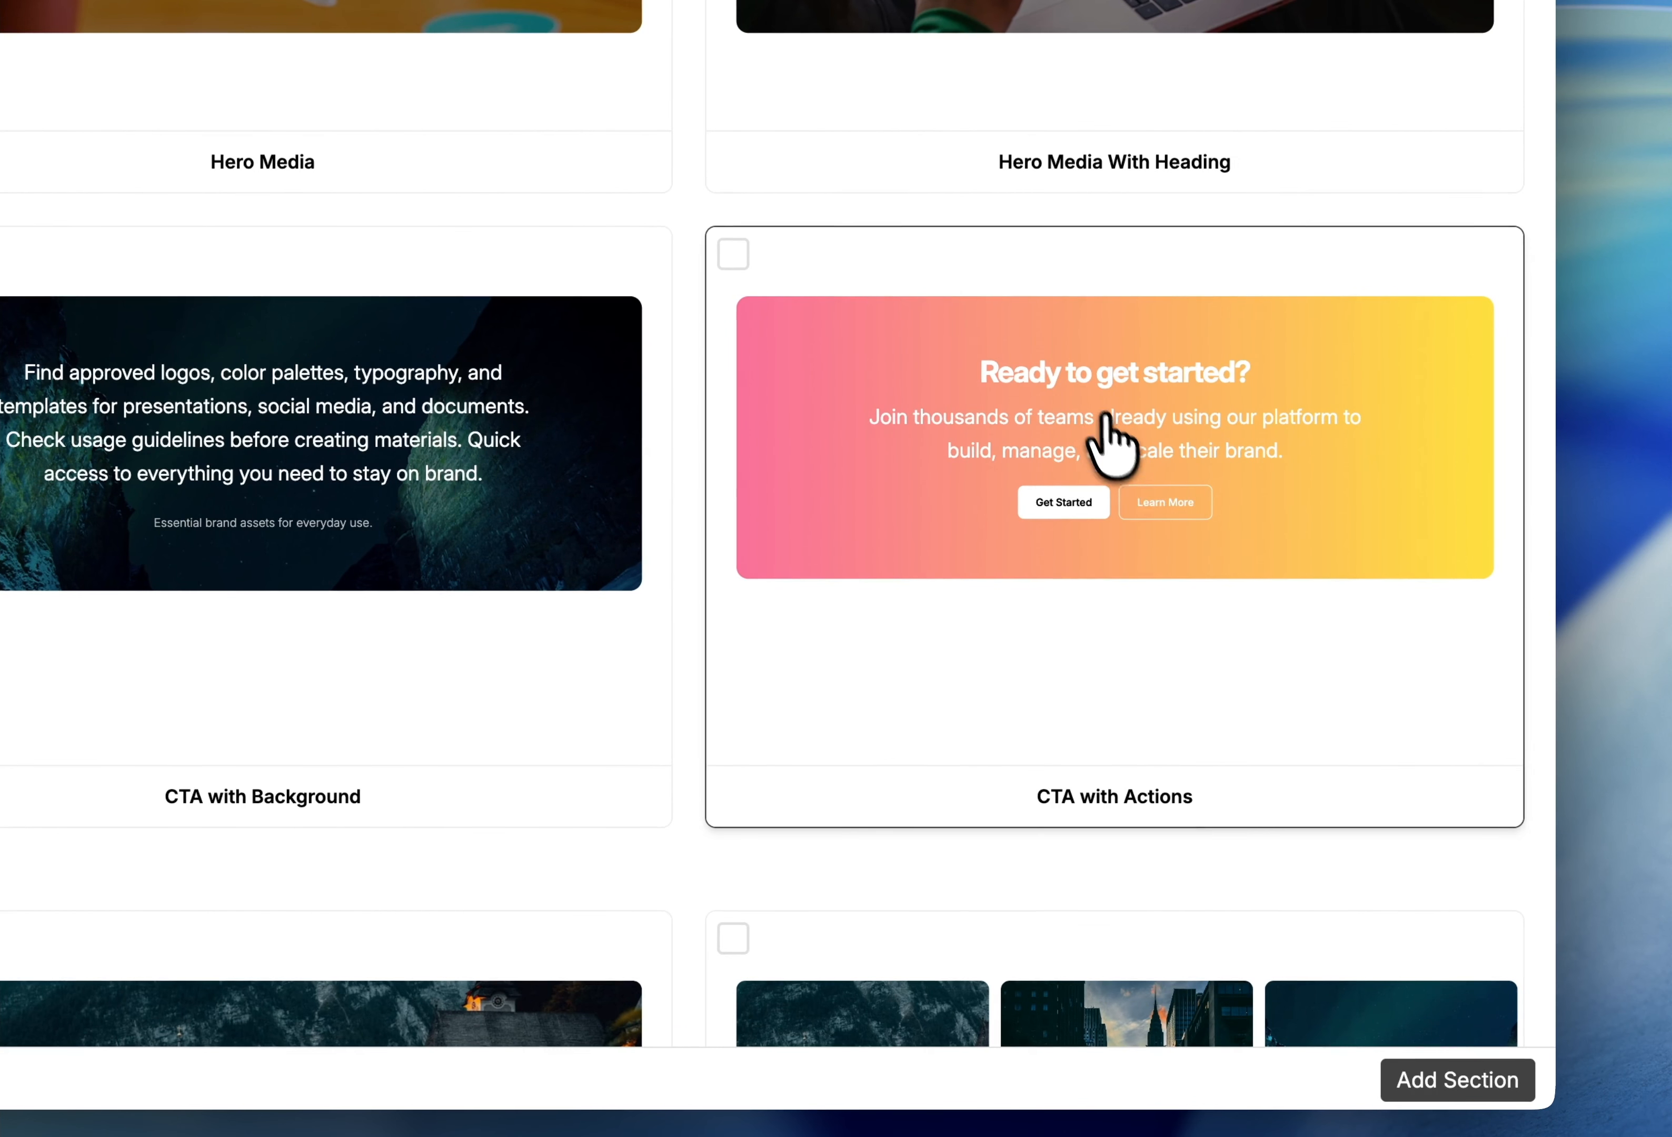
{"action": "left_click", "coordinate": [1464, 547]}
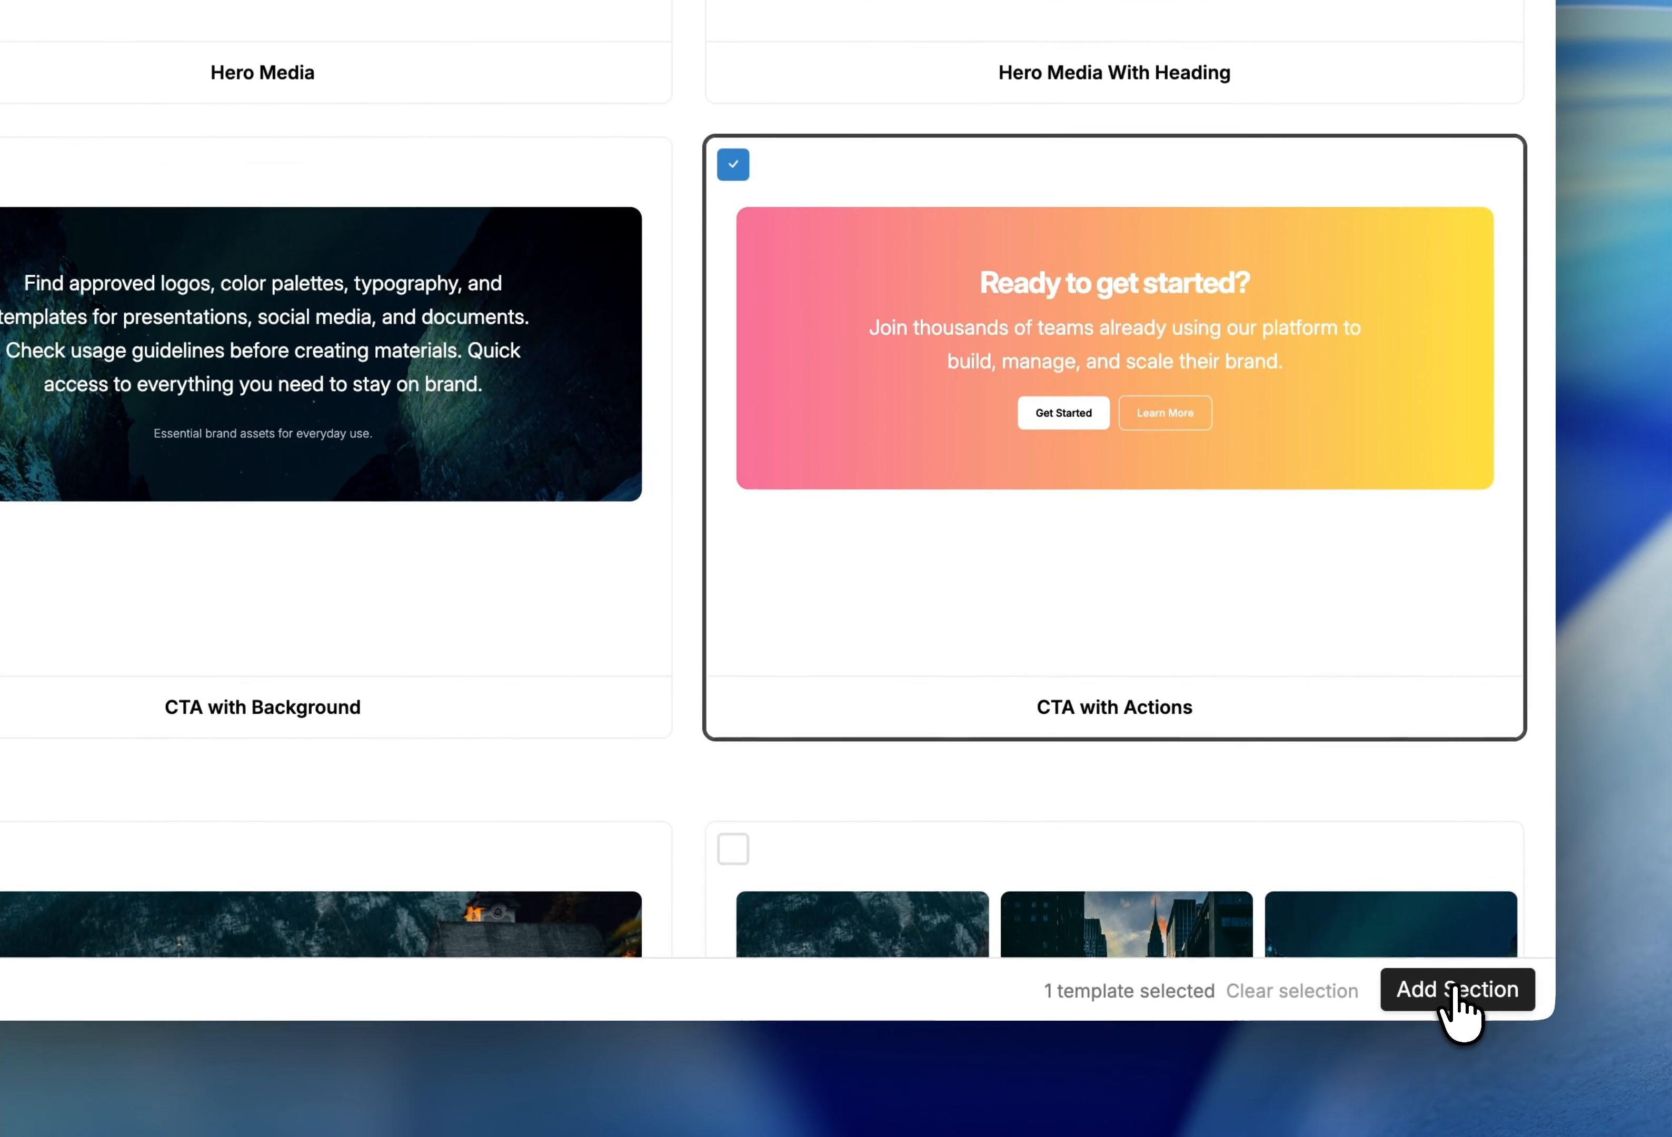
{"action": "left_click", "coordinate": [1458, 1084]}
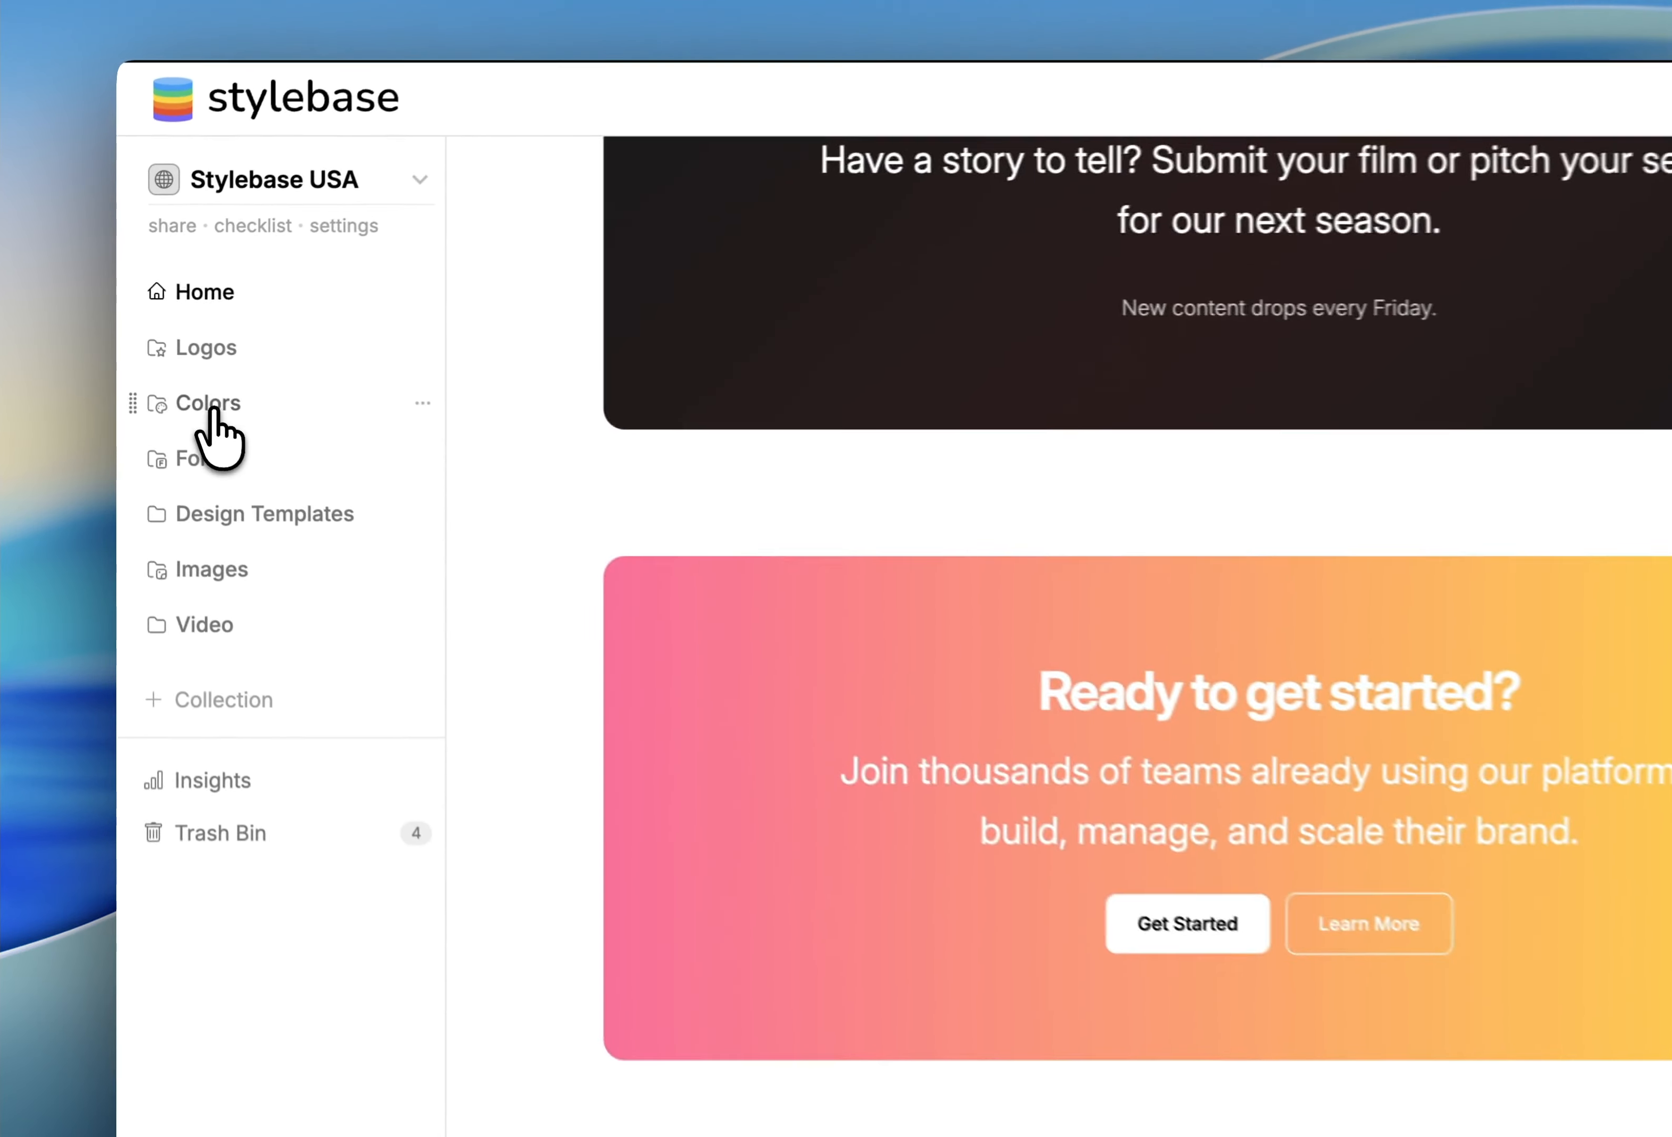
In the Colors collection, open the Palette Generator branding tool and generate a palette with AI from the description "Summer Breeze".
{"action": "left_click", "coordinate": [210, 407]}
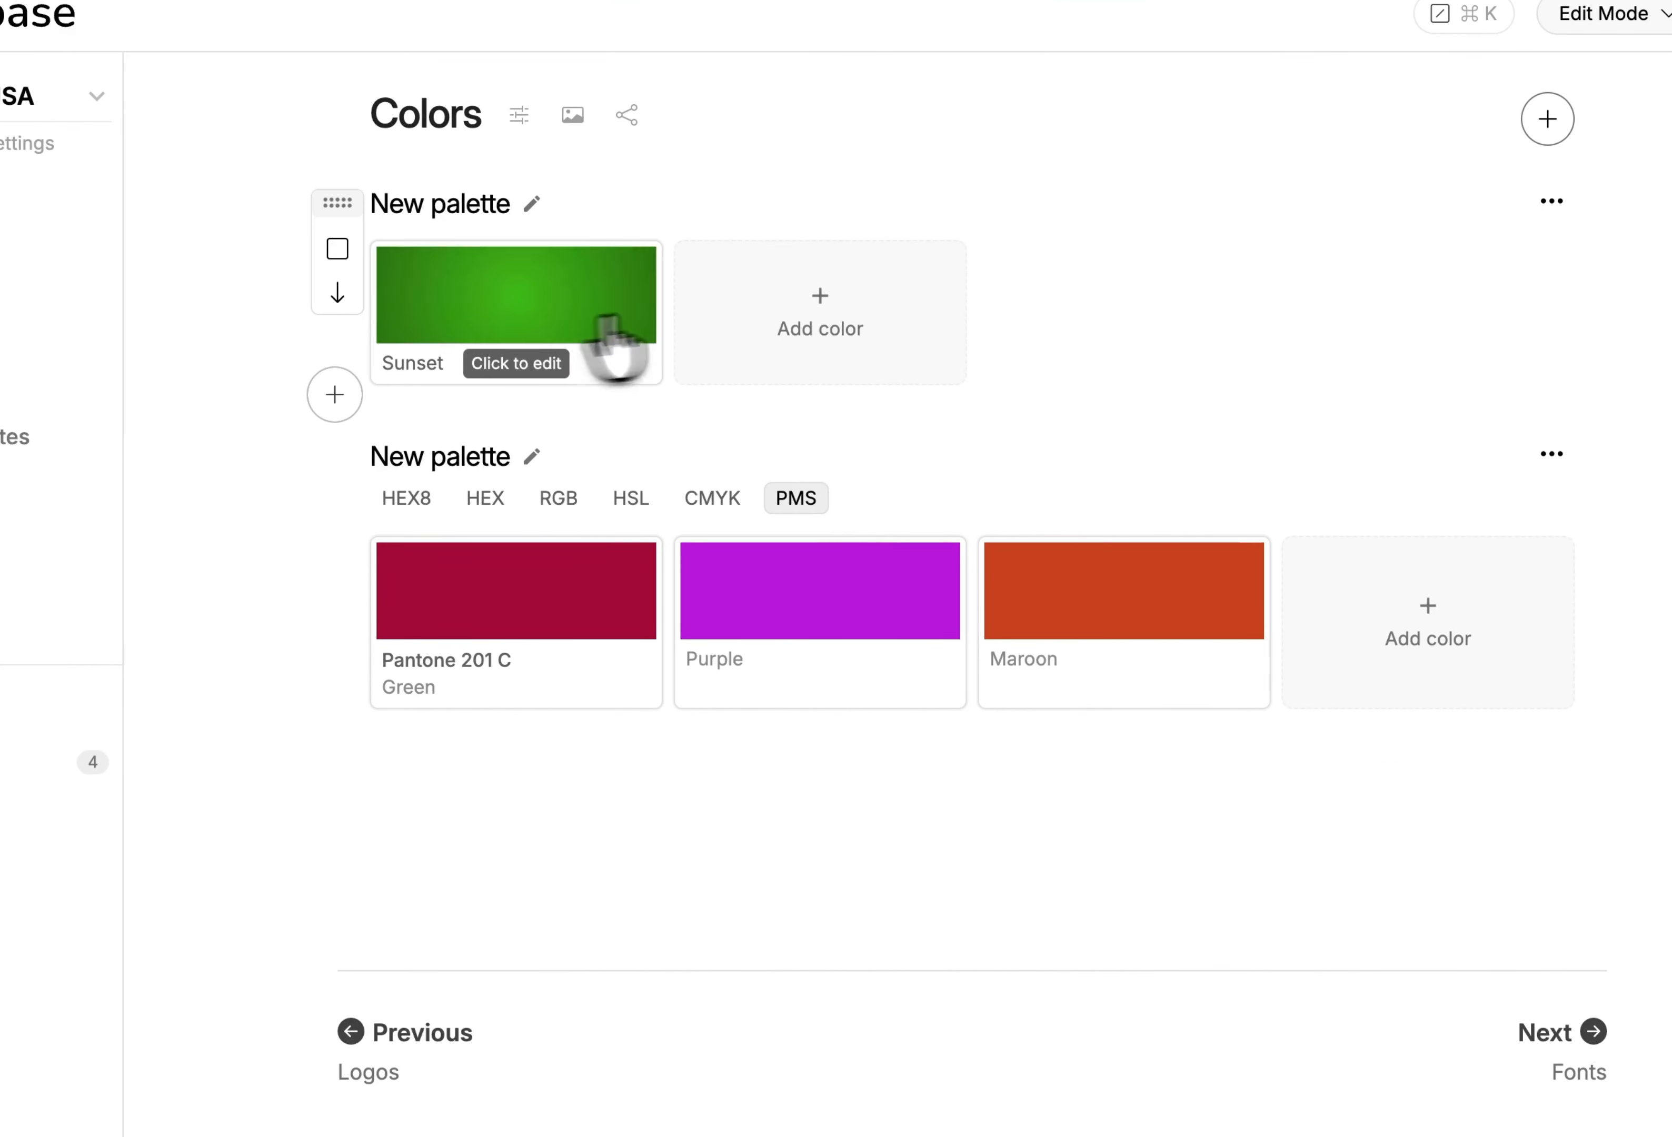
{"action": "left_click", "coordinate": [1547, 118]}
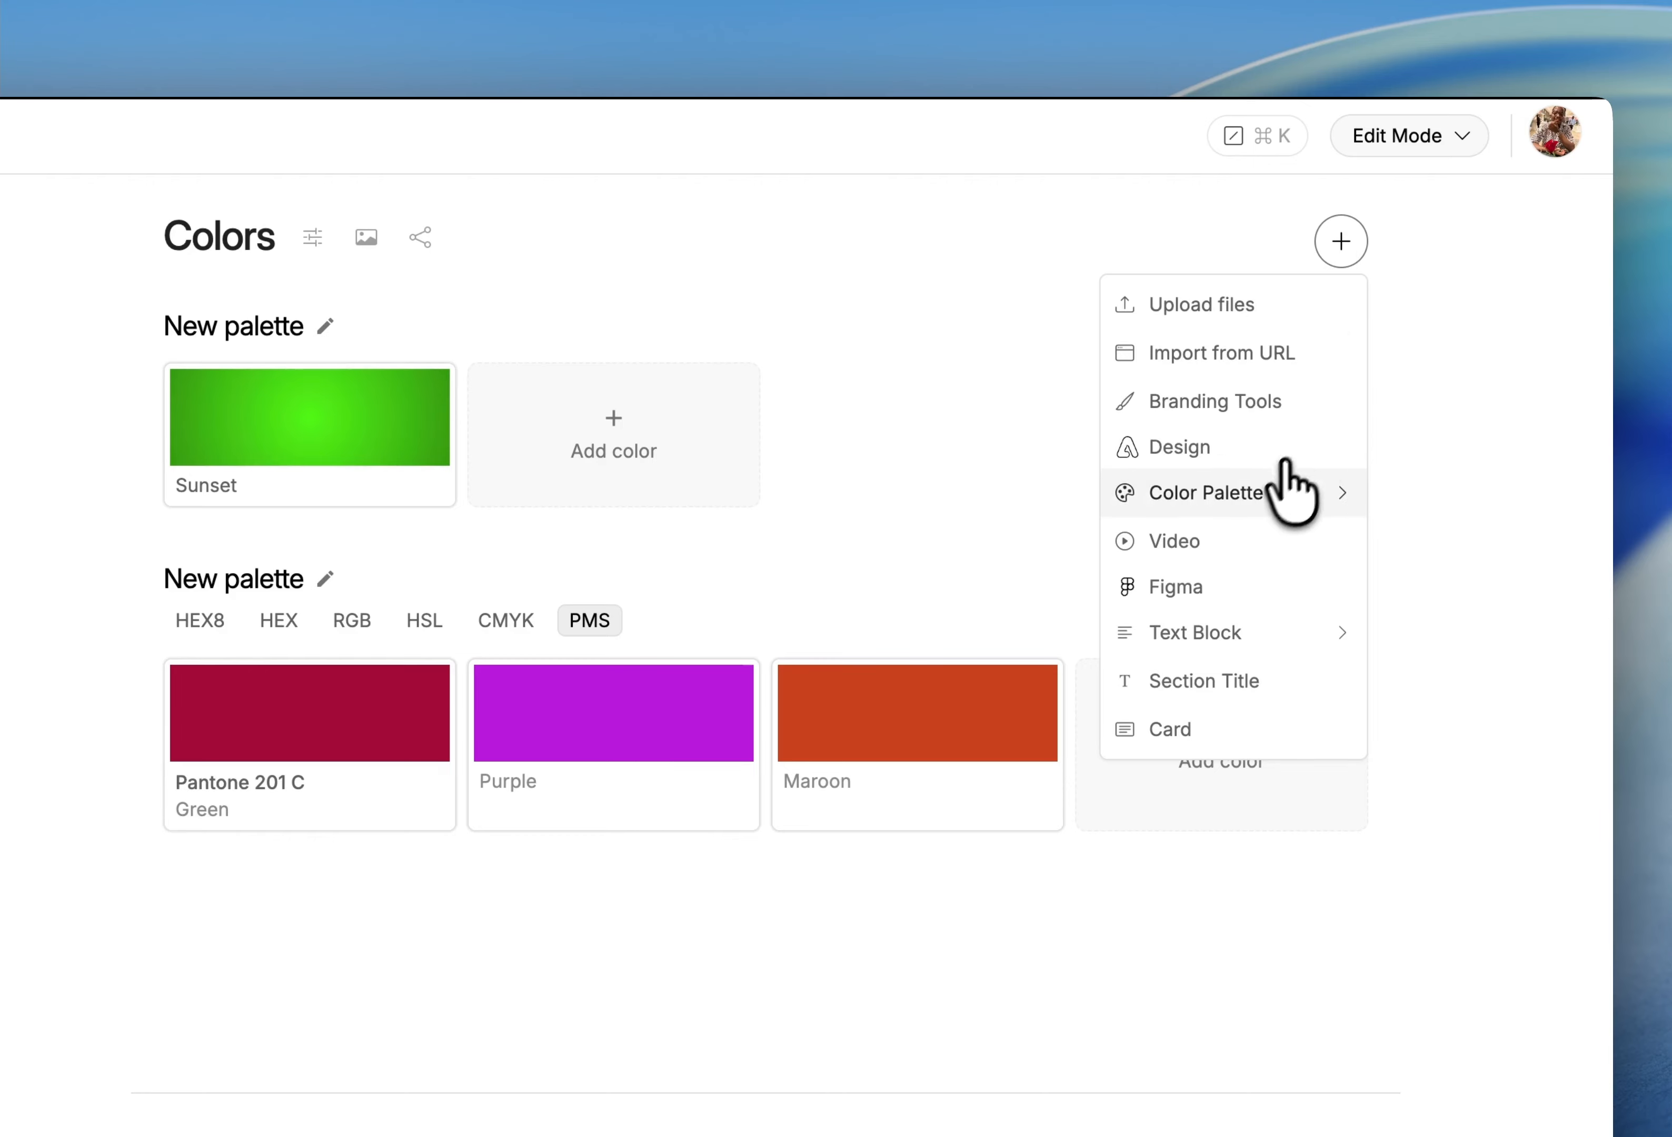
{"action": "left_click", "coordinate": [1247, 406]}
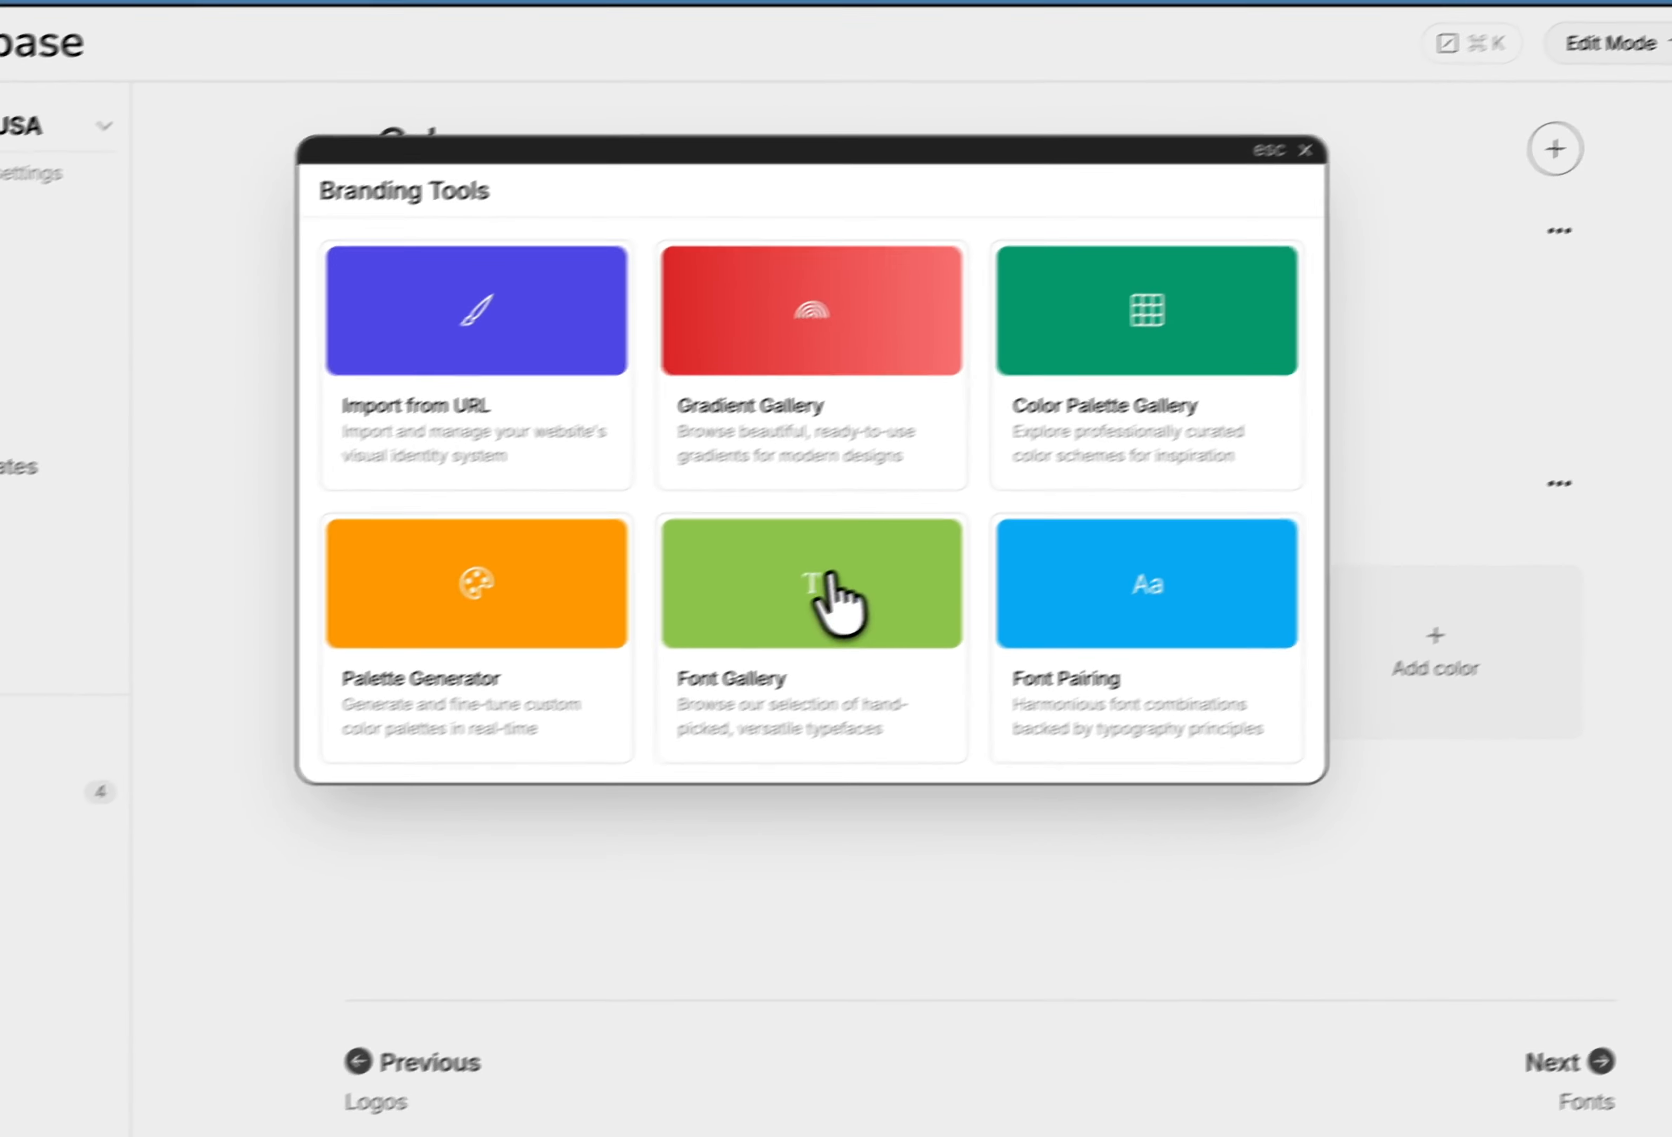
{"action": "left_click", "coordinate": [434, 654]}
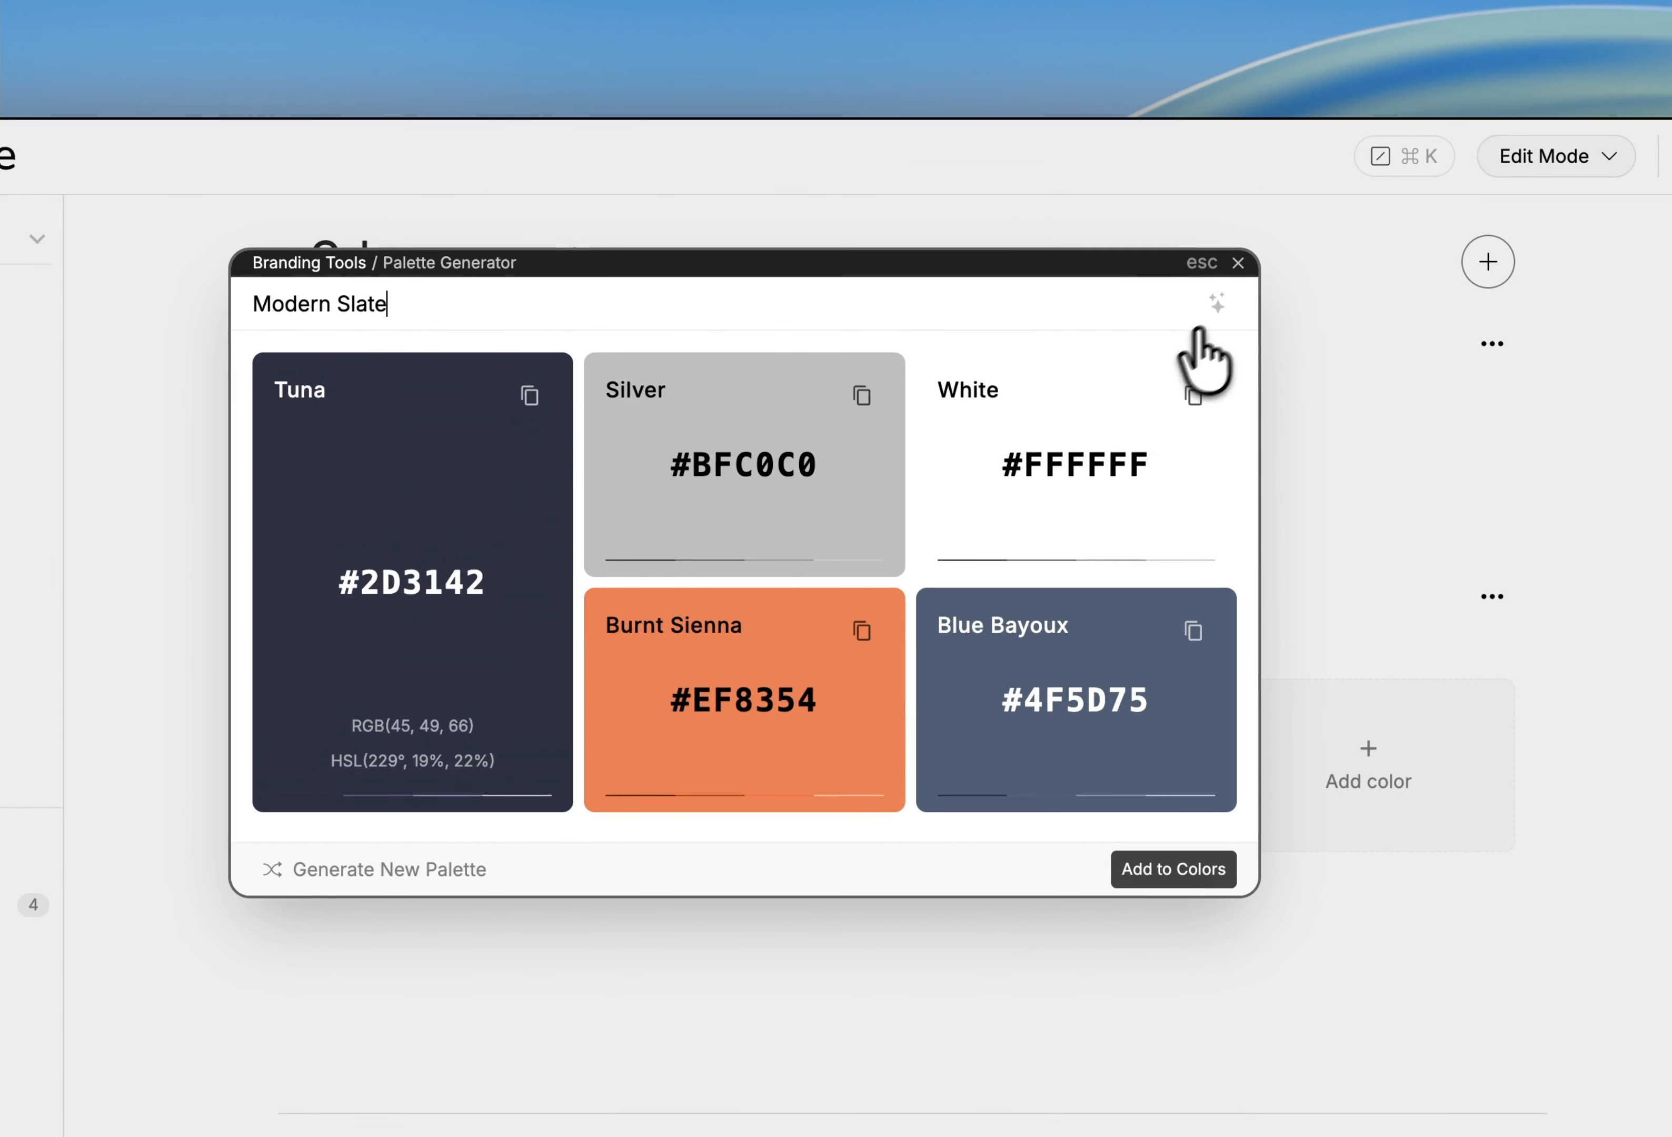
{"action": "left_click", "coordinate": [1217, 302]}
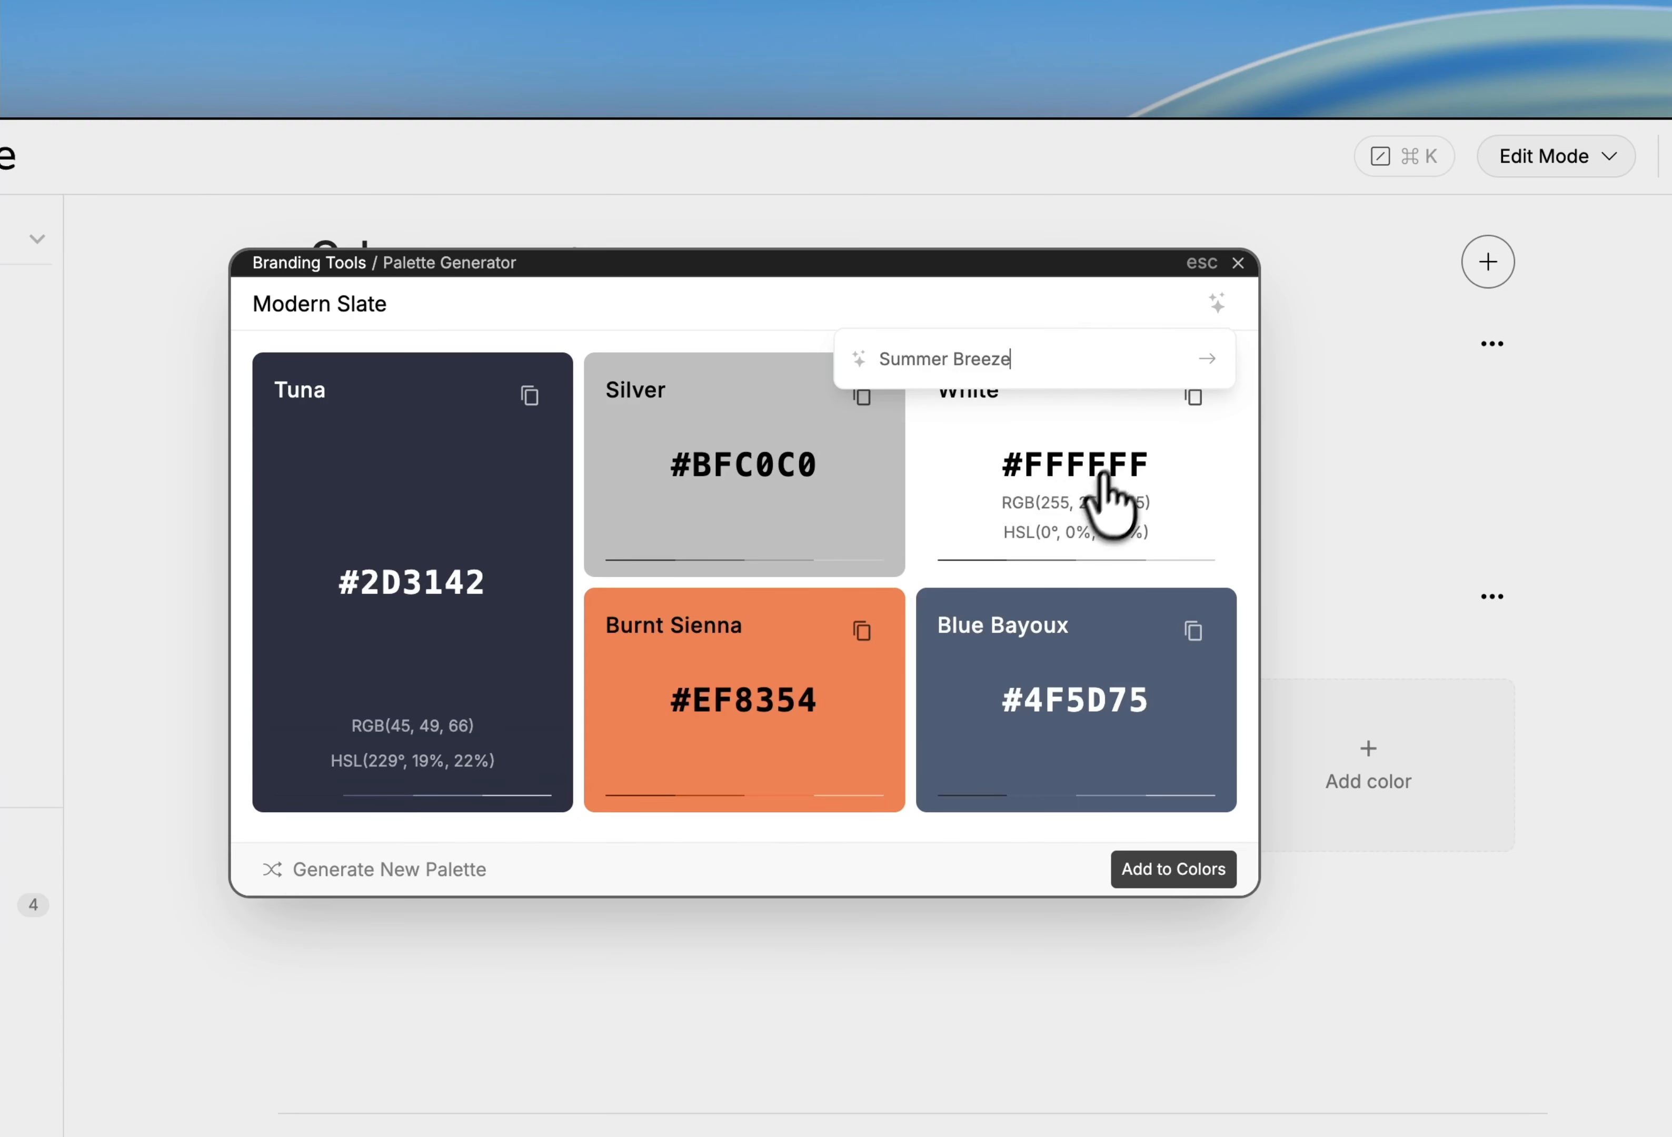
{"action": "key", "text": "Return"}
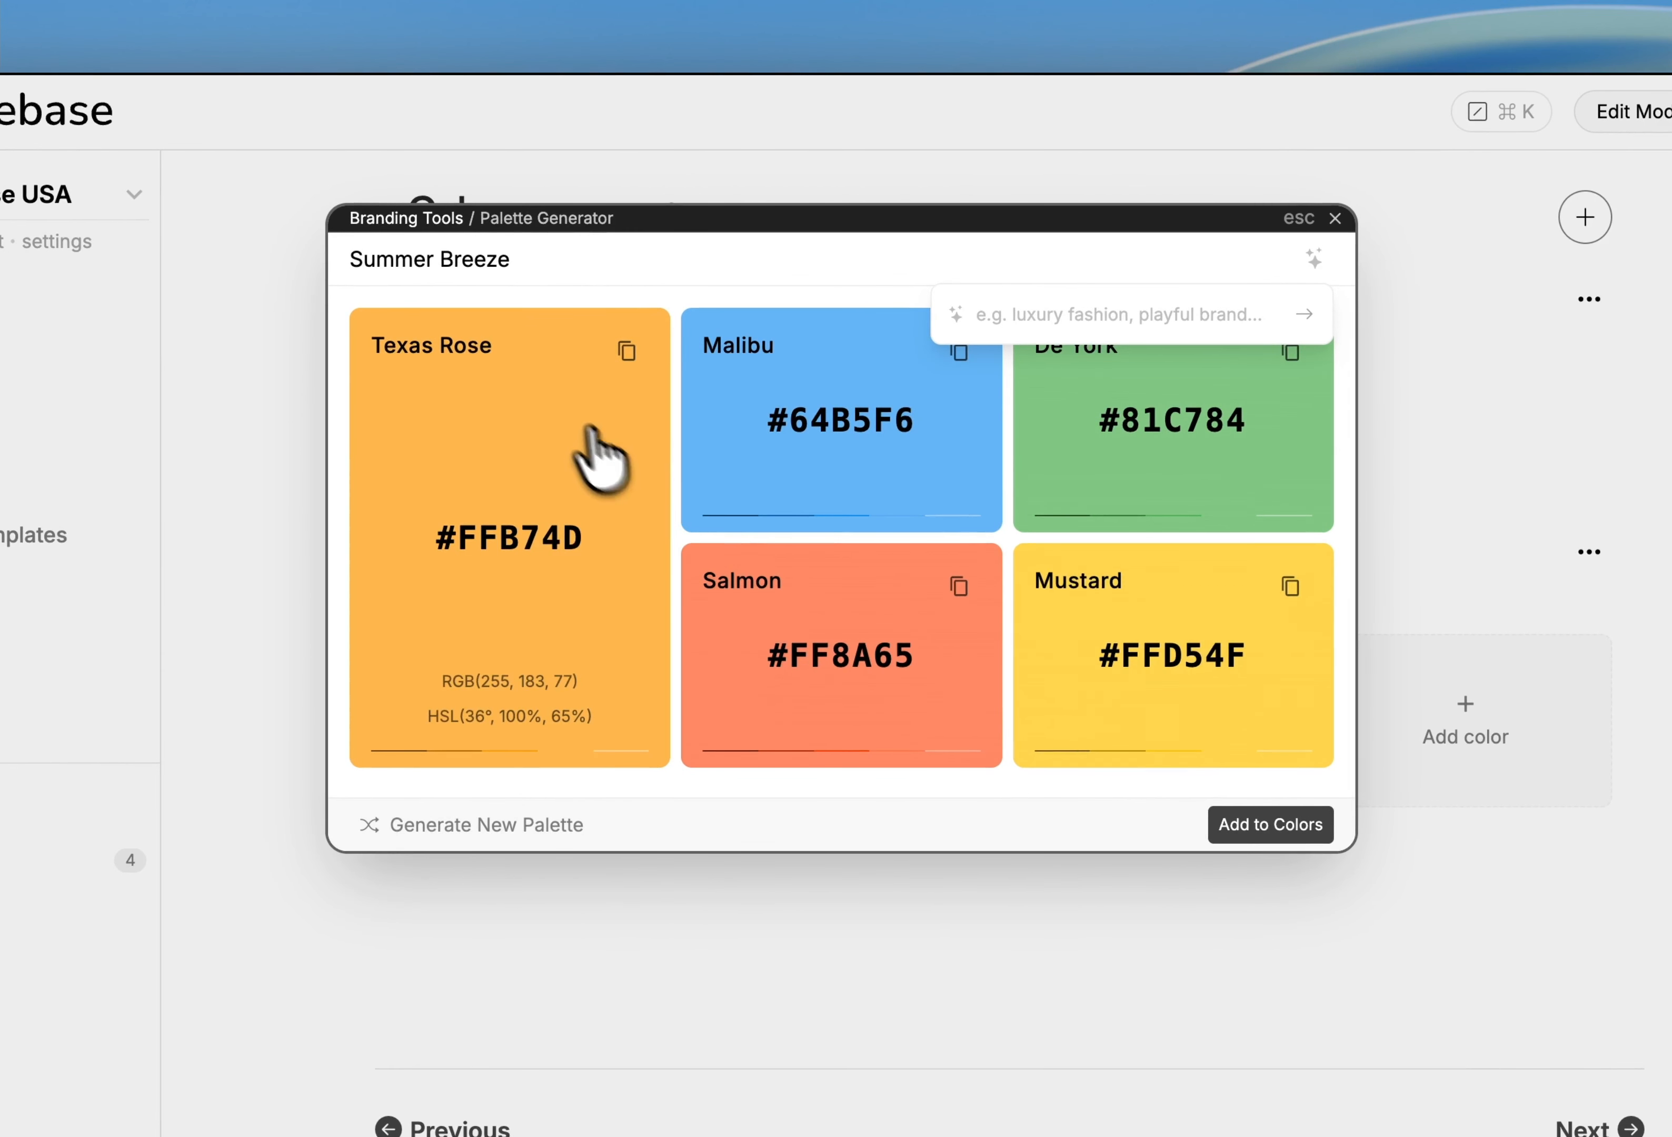
Rename the generated palette "Internal Design" and add it to the Colors collection.
{"action": "left_click", "coordinate": [527, 251]}
{"action": "key", "text": "super+a"}
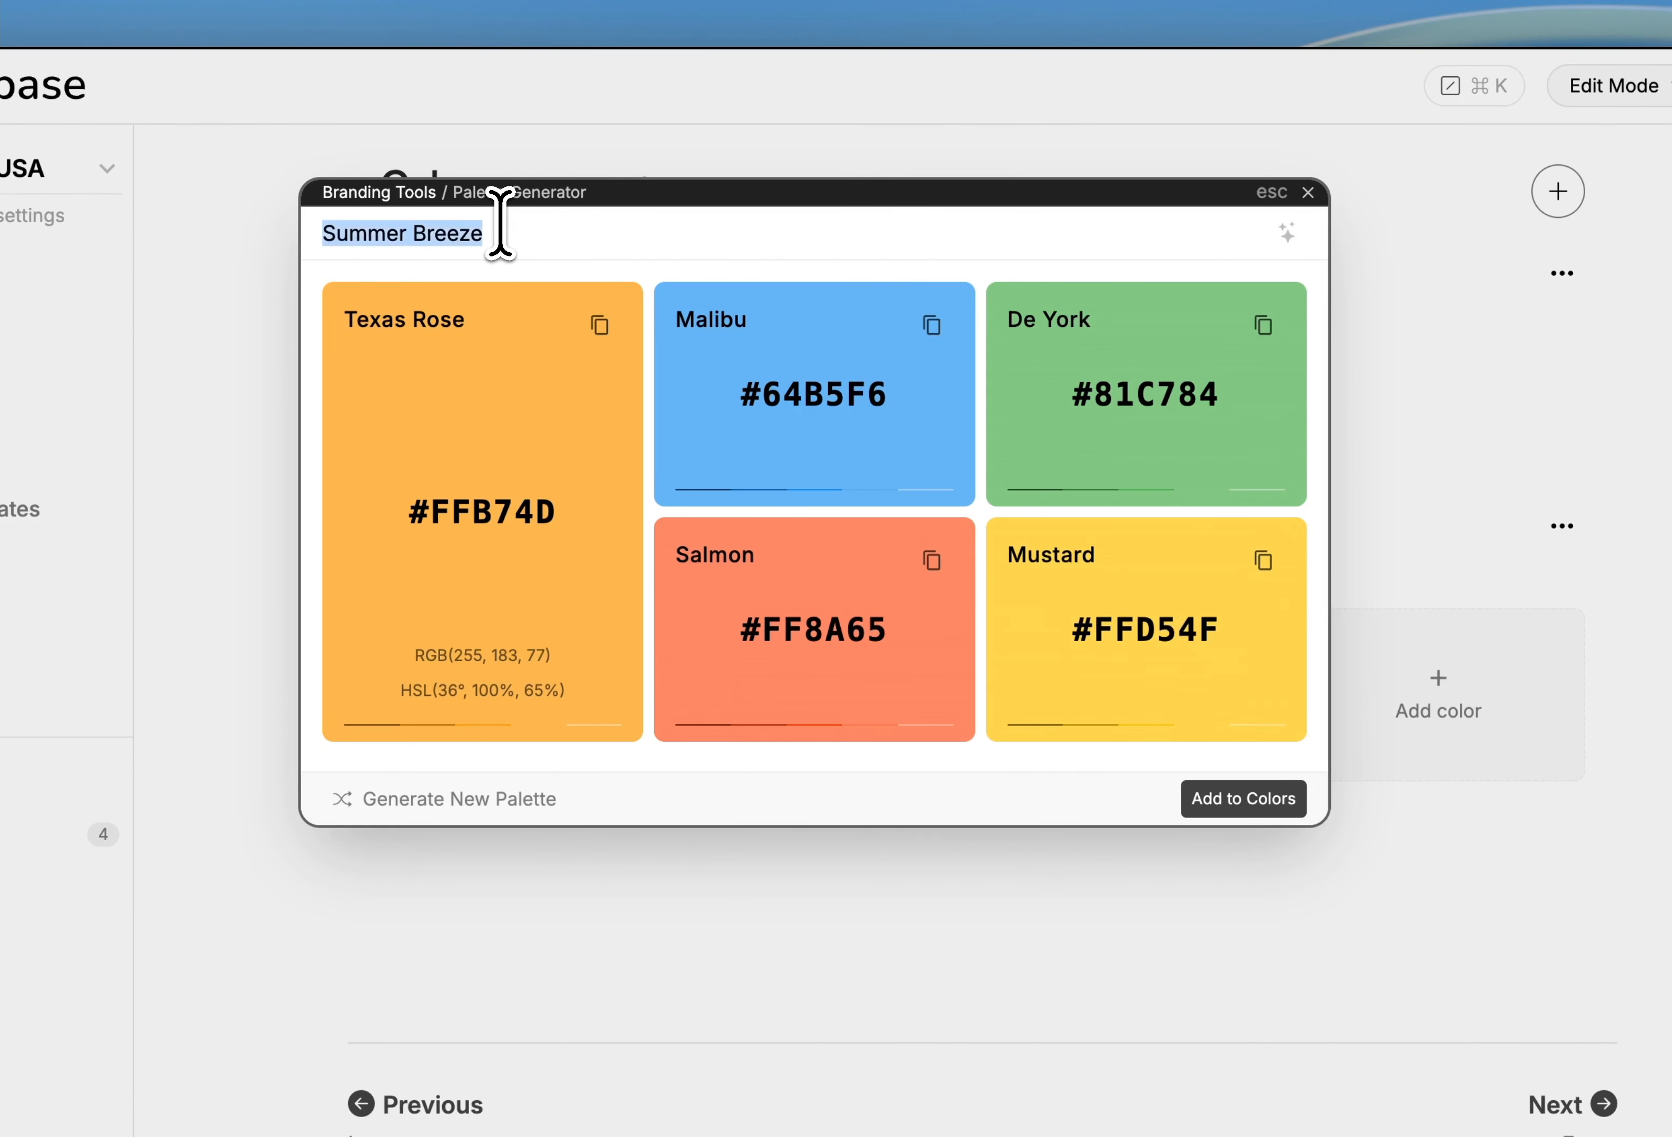
{"action": "type", "text": "Intern"}
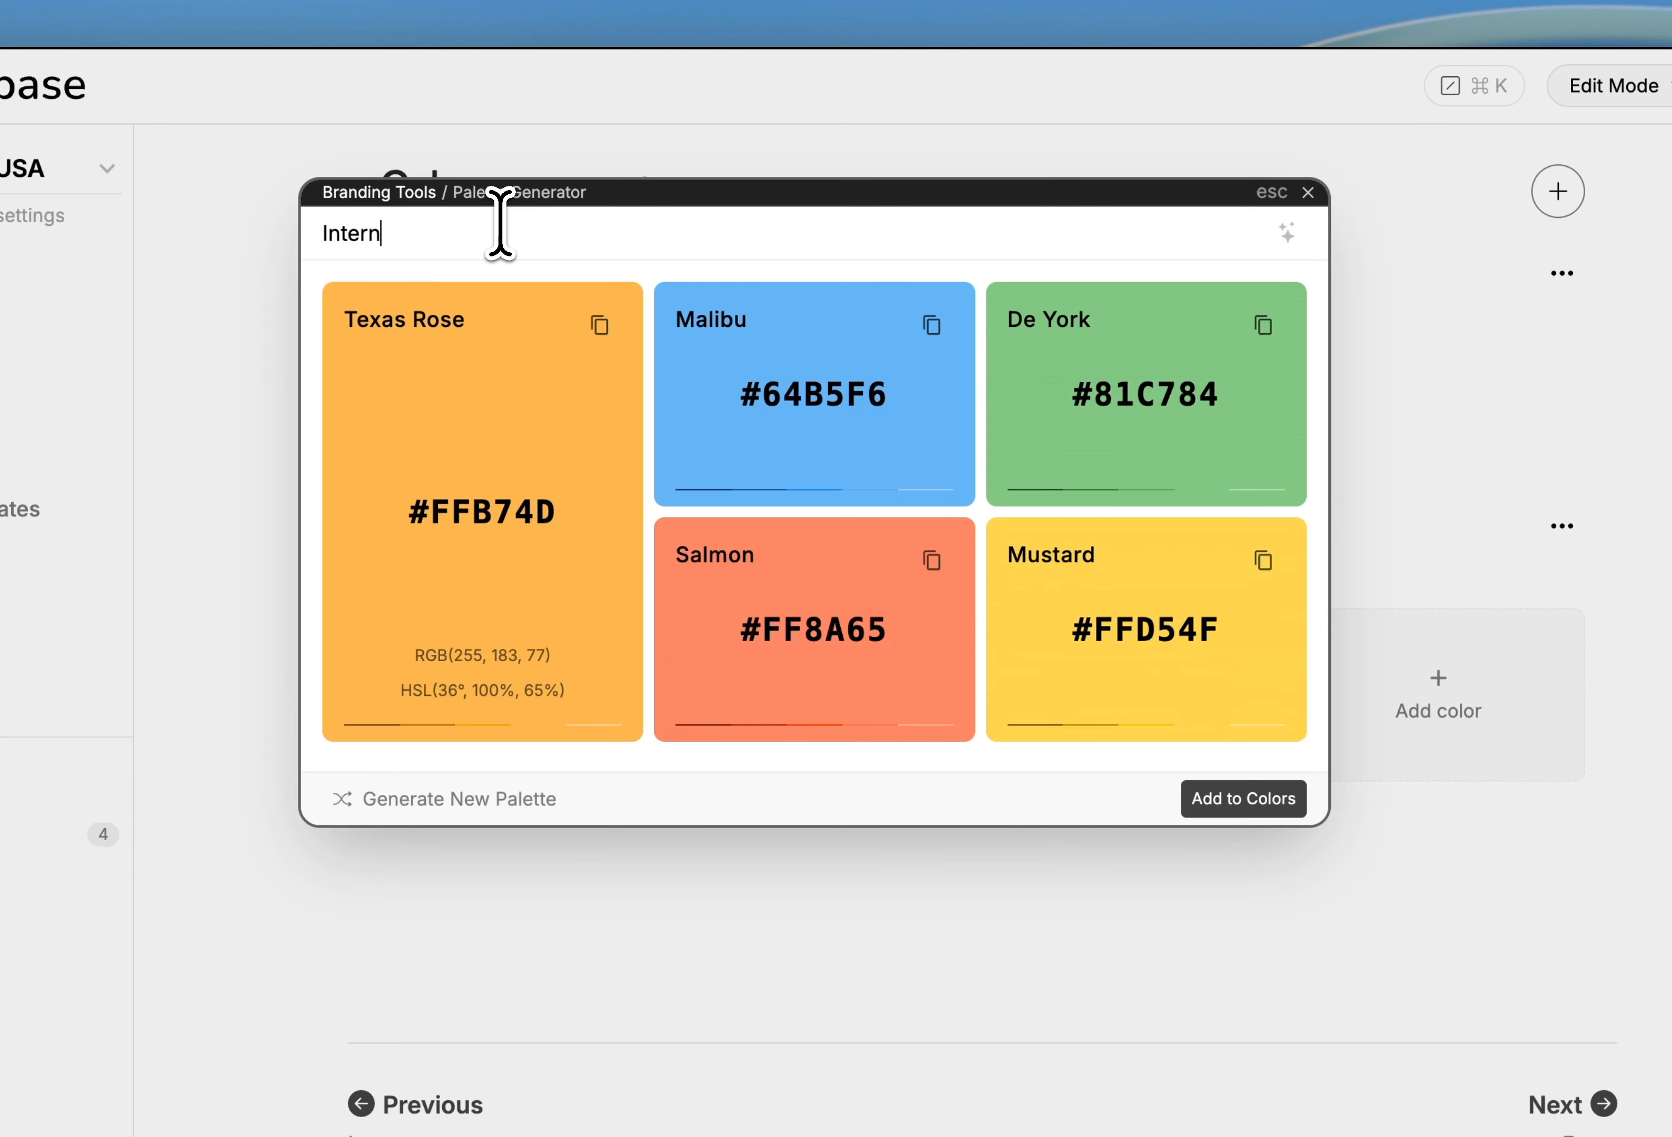
{"action": "type", "text": "al Design"}
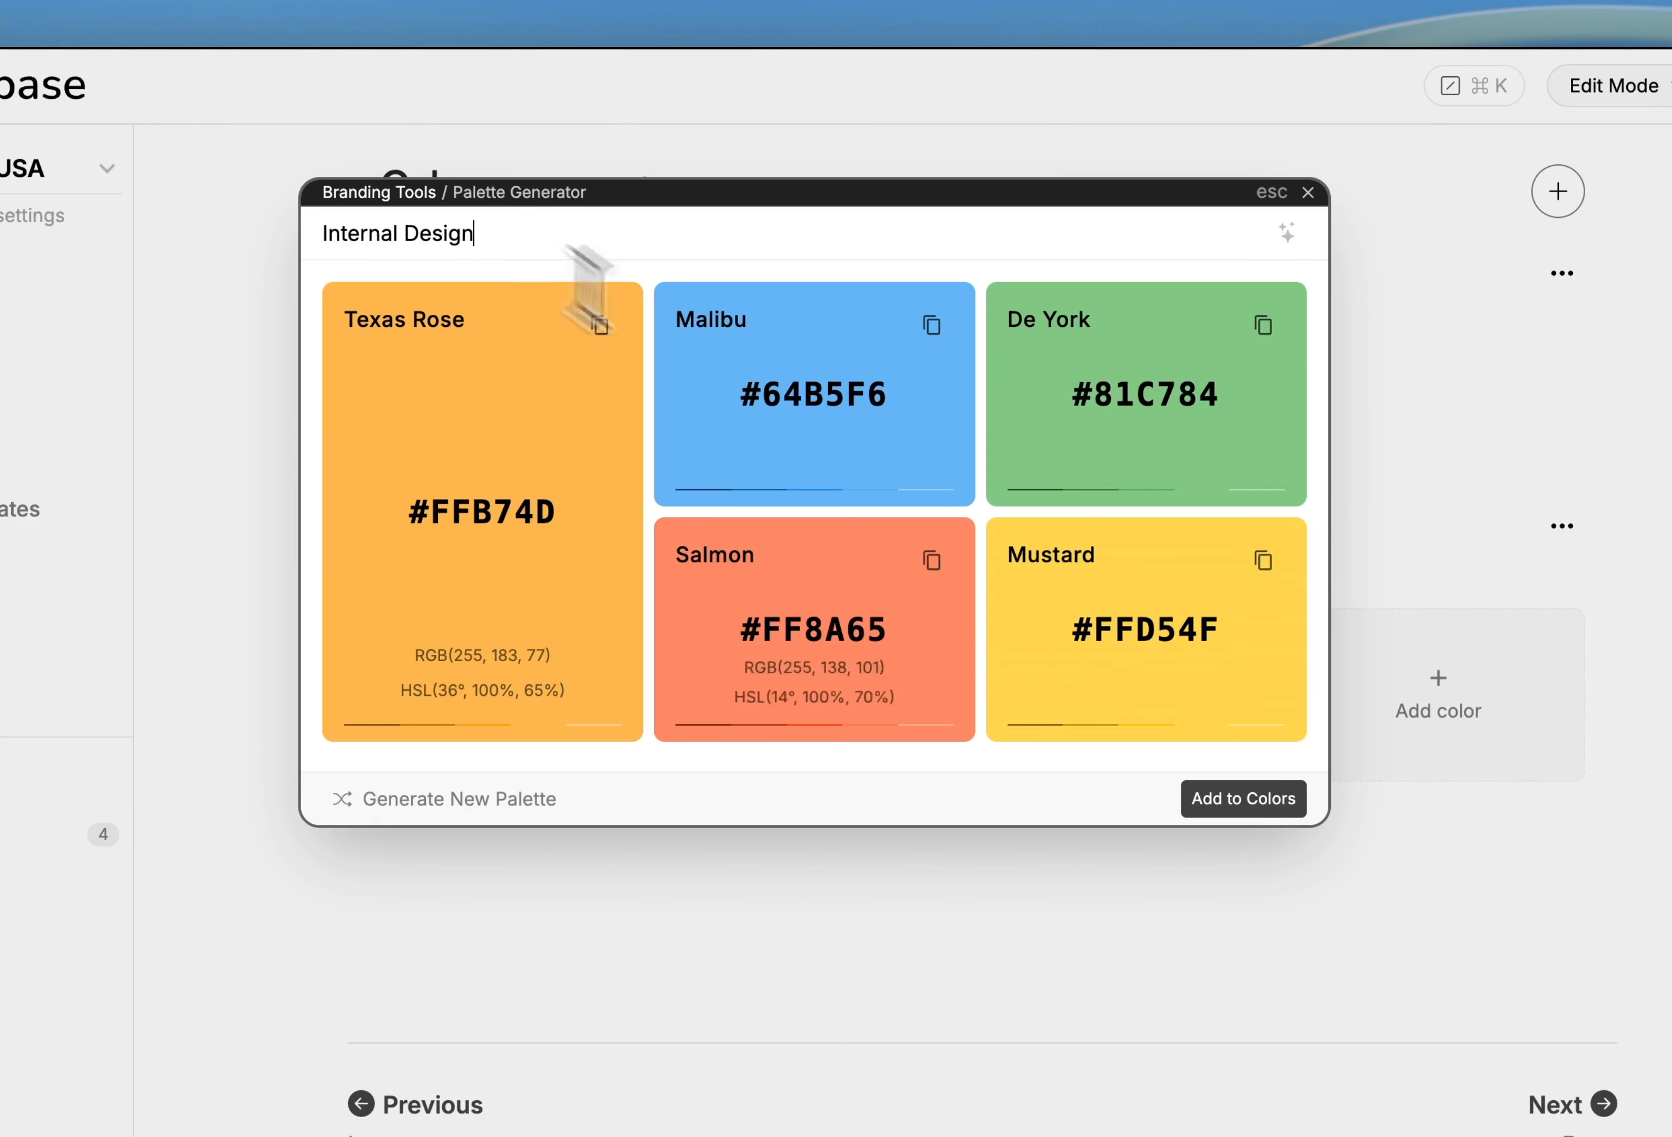
{"action": "left_click", "coordinate": [1207, 798]}
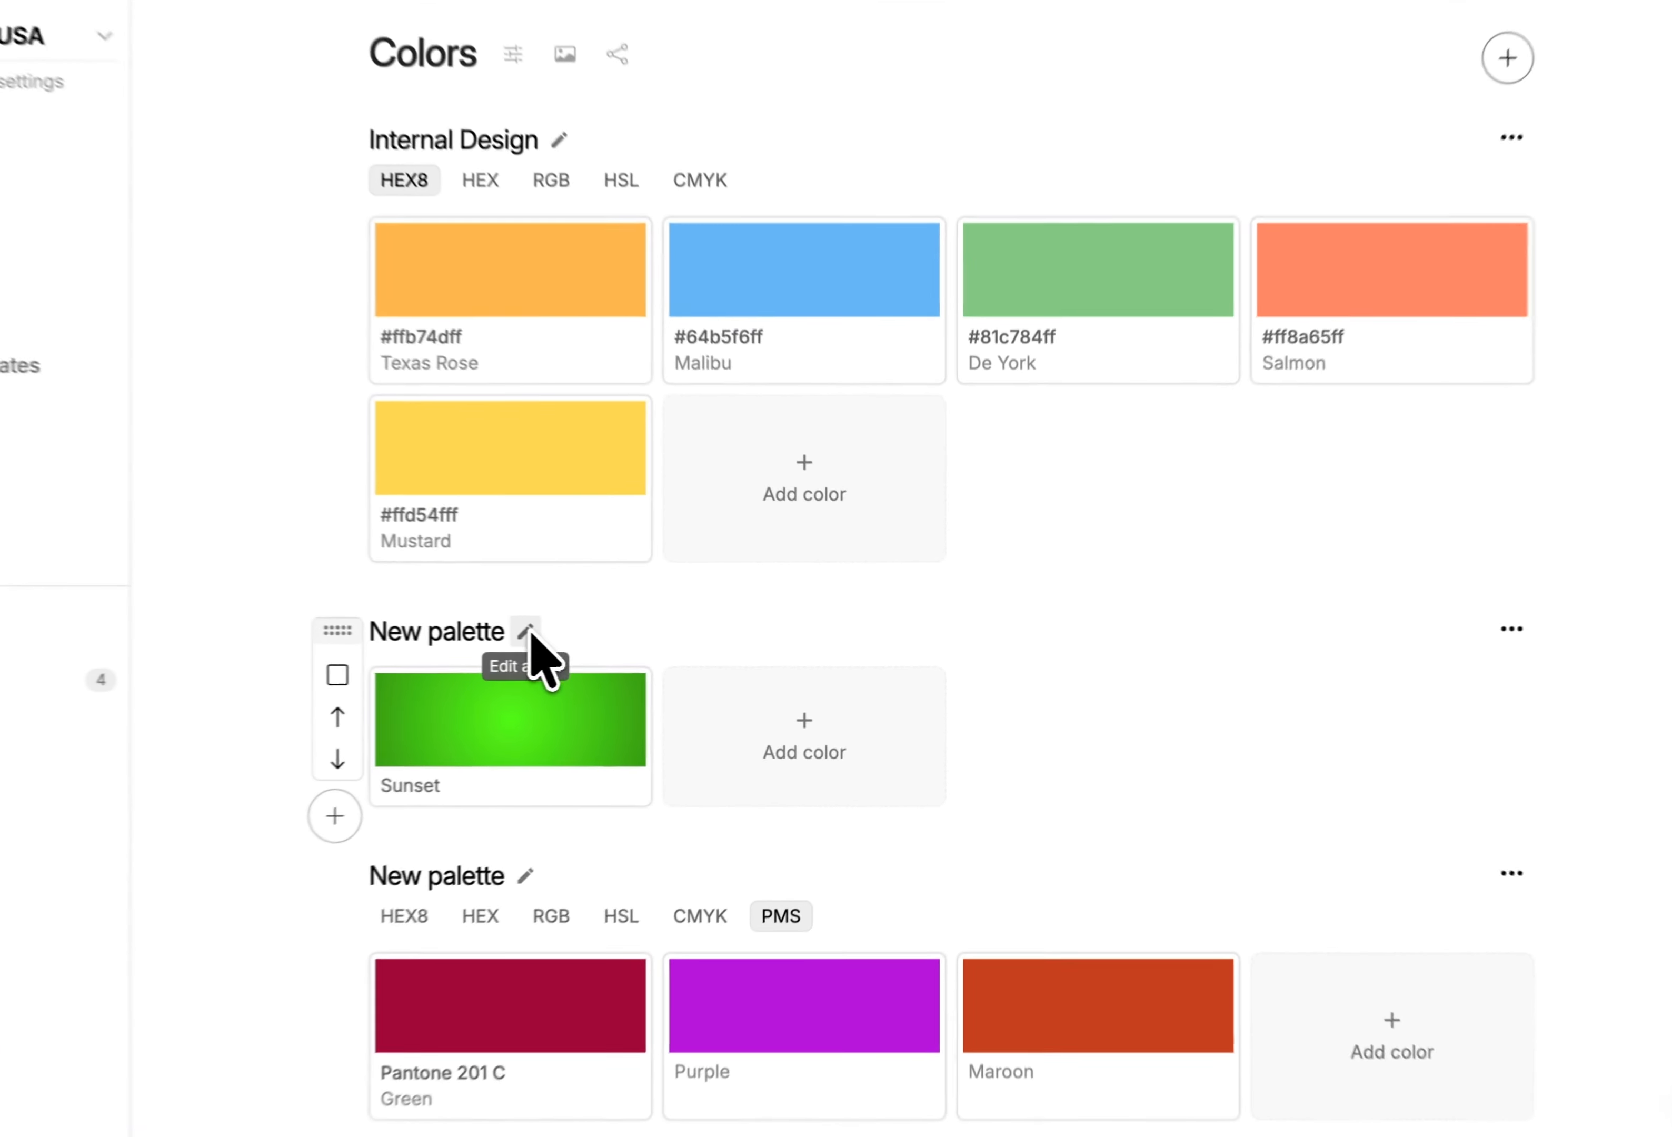
Edit the palette containing the green Sunset gradient, expand it with AI-suggested gradients, accept them and close its details.
{"action": "left_click", "coordinate": [642, 639]}
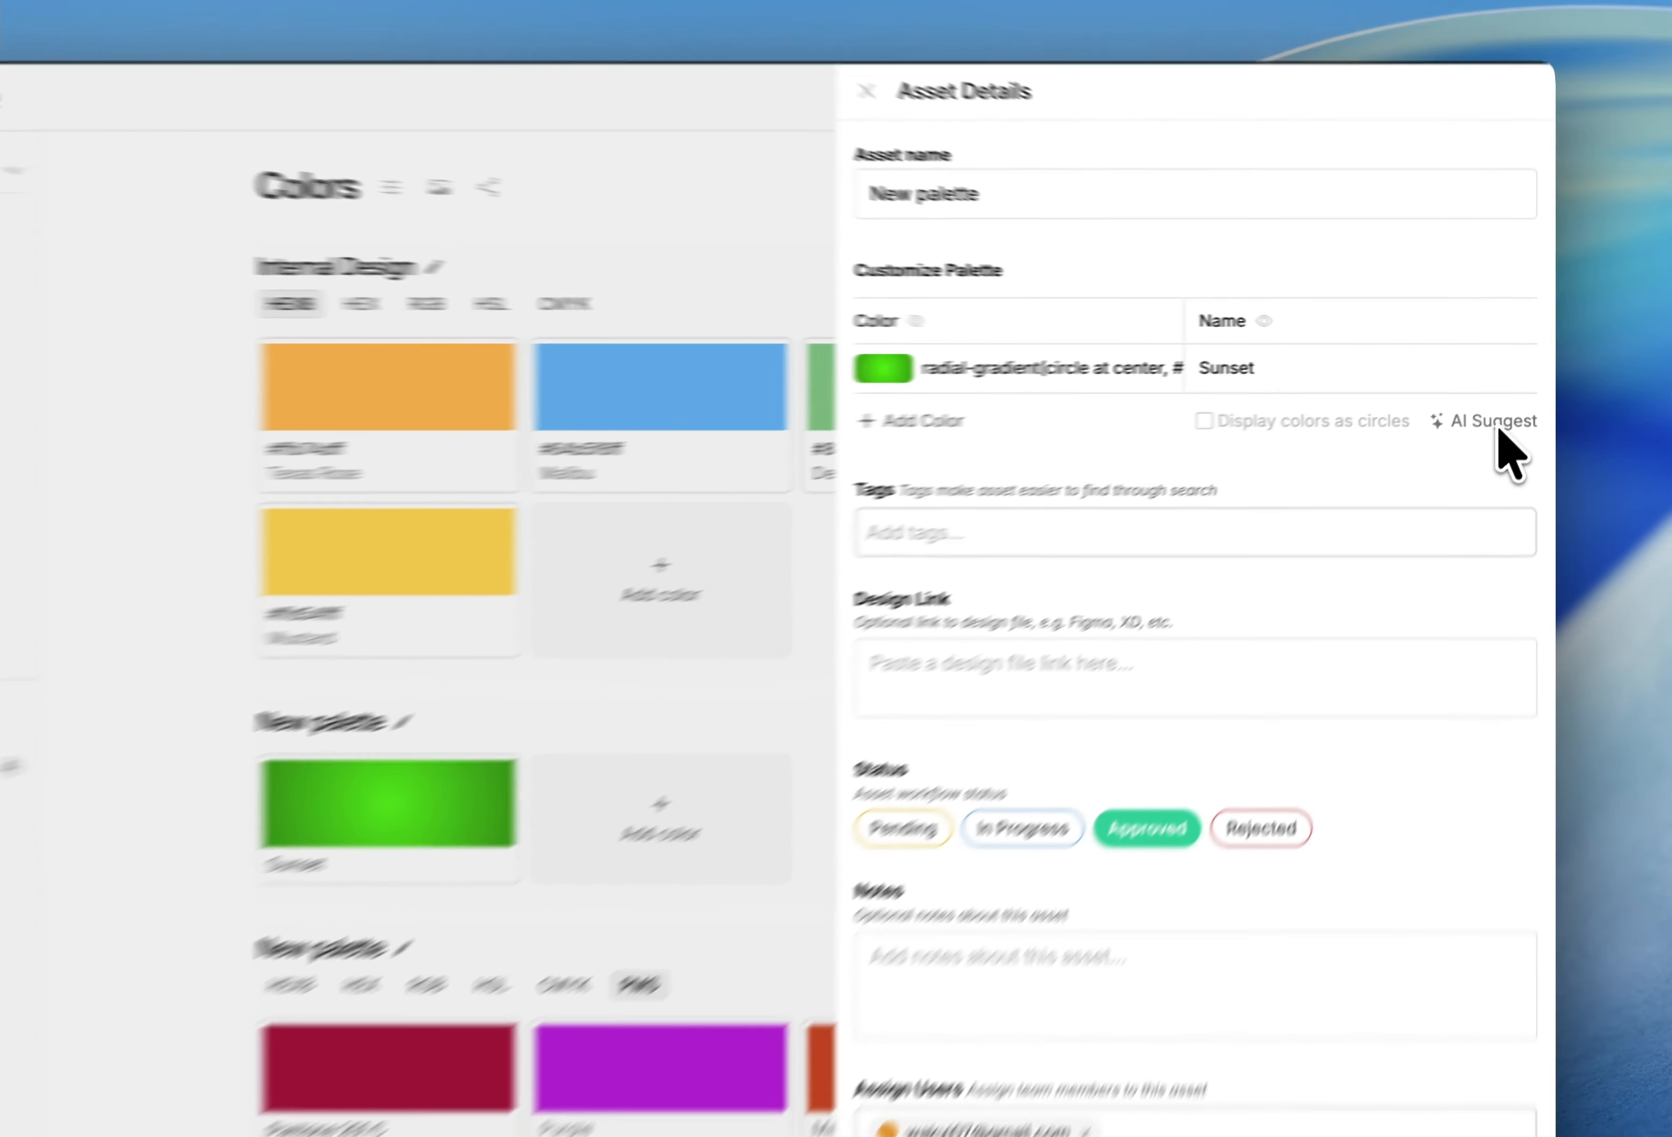
{"action": "left_click", "coordinate": [1509, 405]}
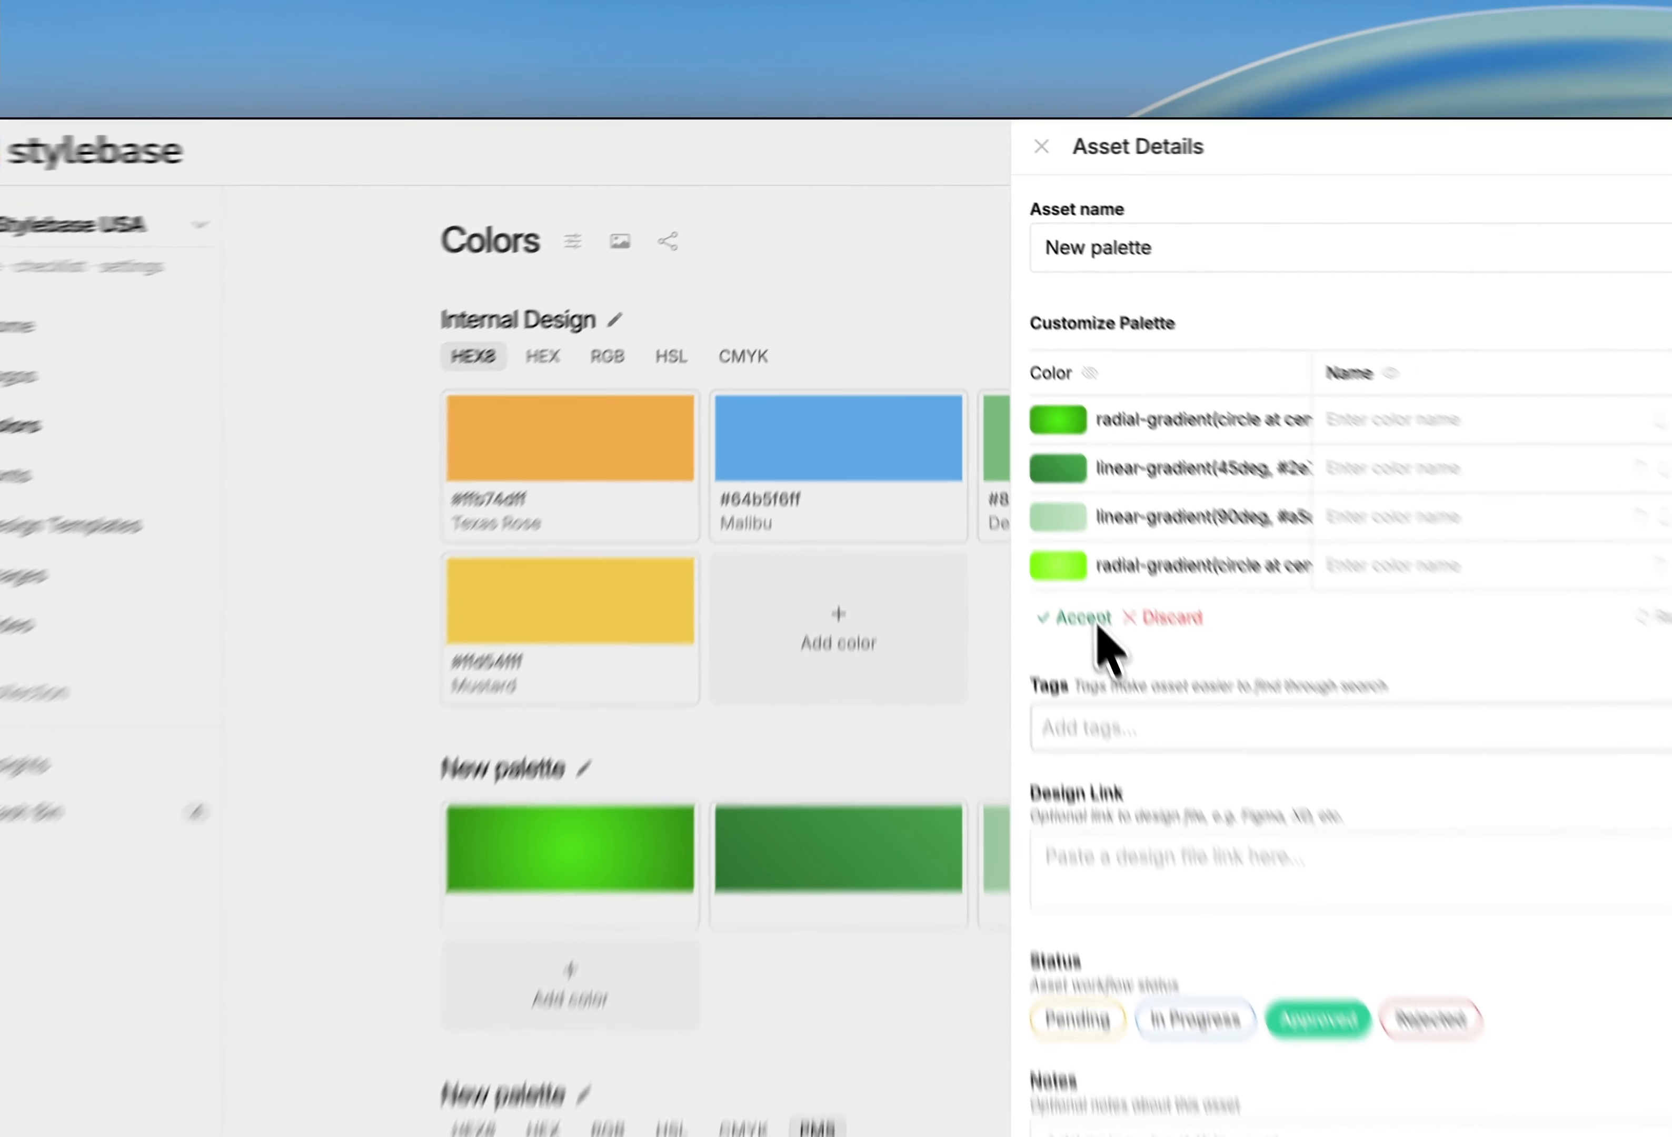
{"action": "left_click", "coordinate": [1037, 518]}
{"action": "left_click", "coordinate": [1062, 150]}
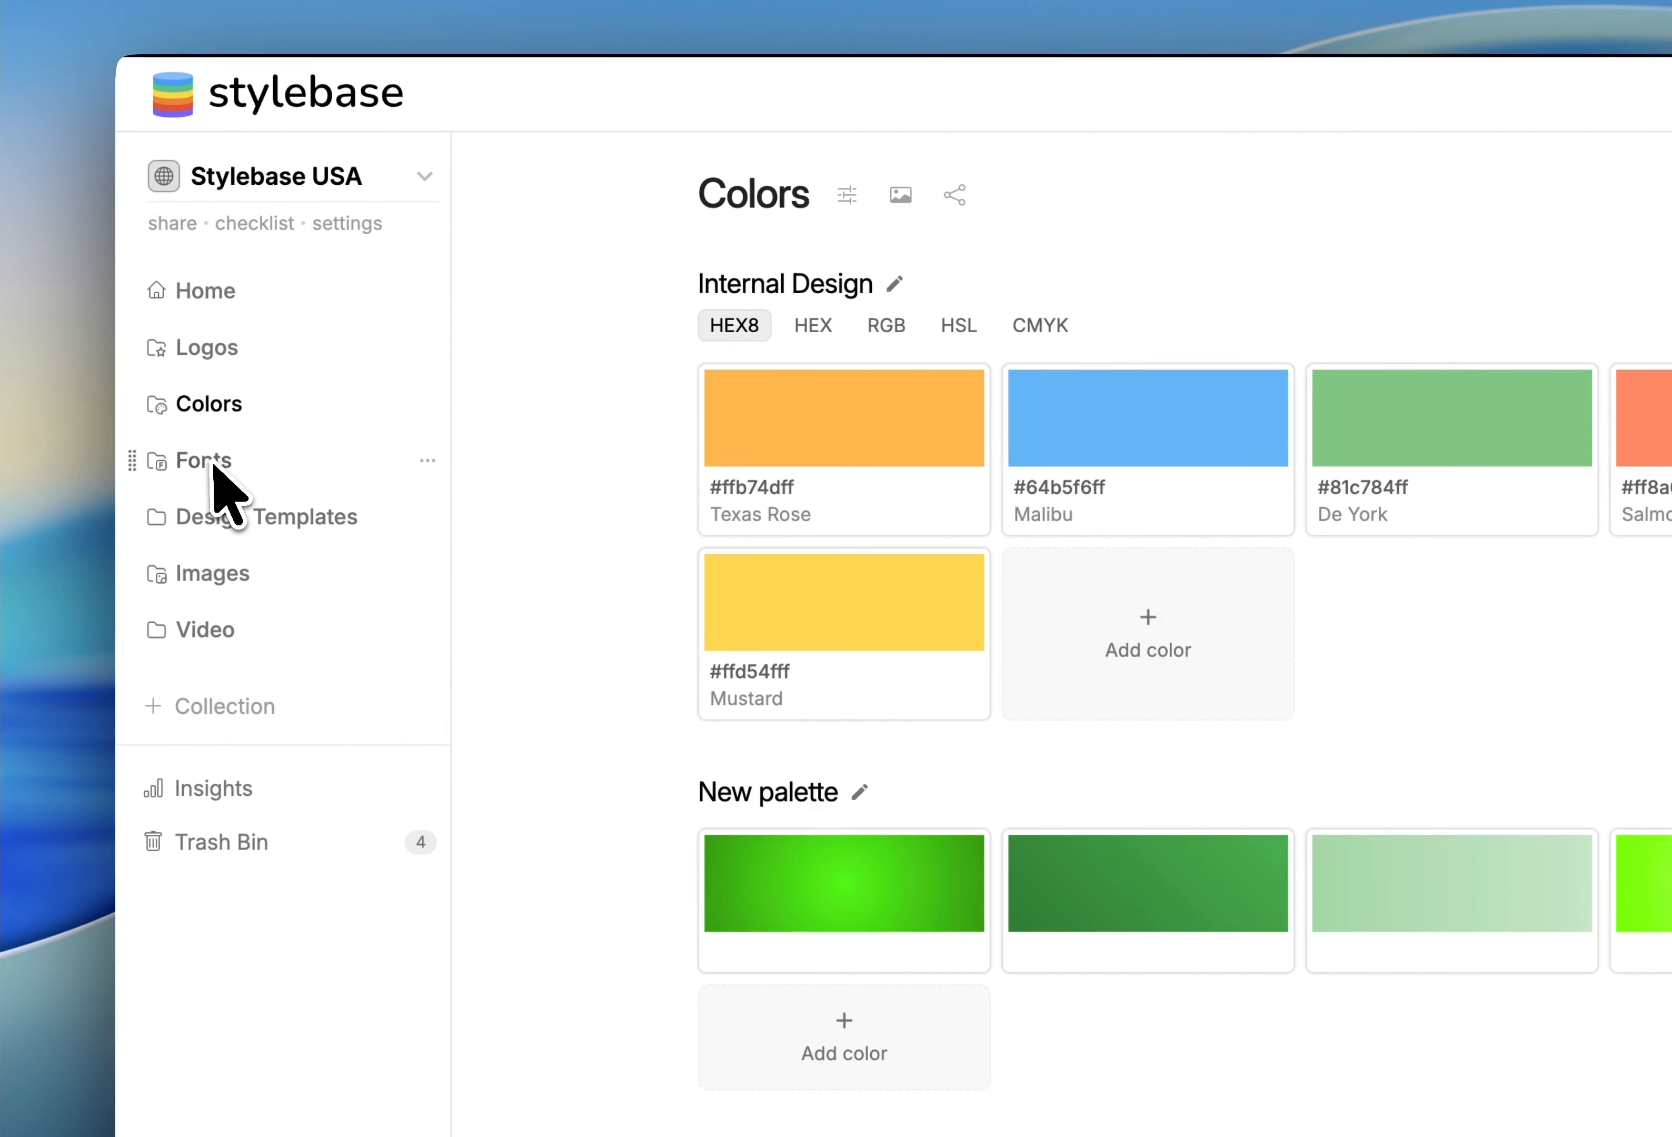
In the Fonts collection, open the Font Pairing branding tool and generate a pairing with AI from the description "Fancy".
{"action": "left_click", "coordinate": [215, 468]}
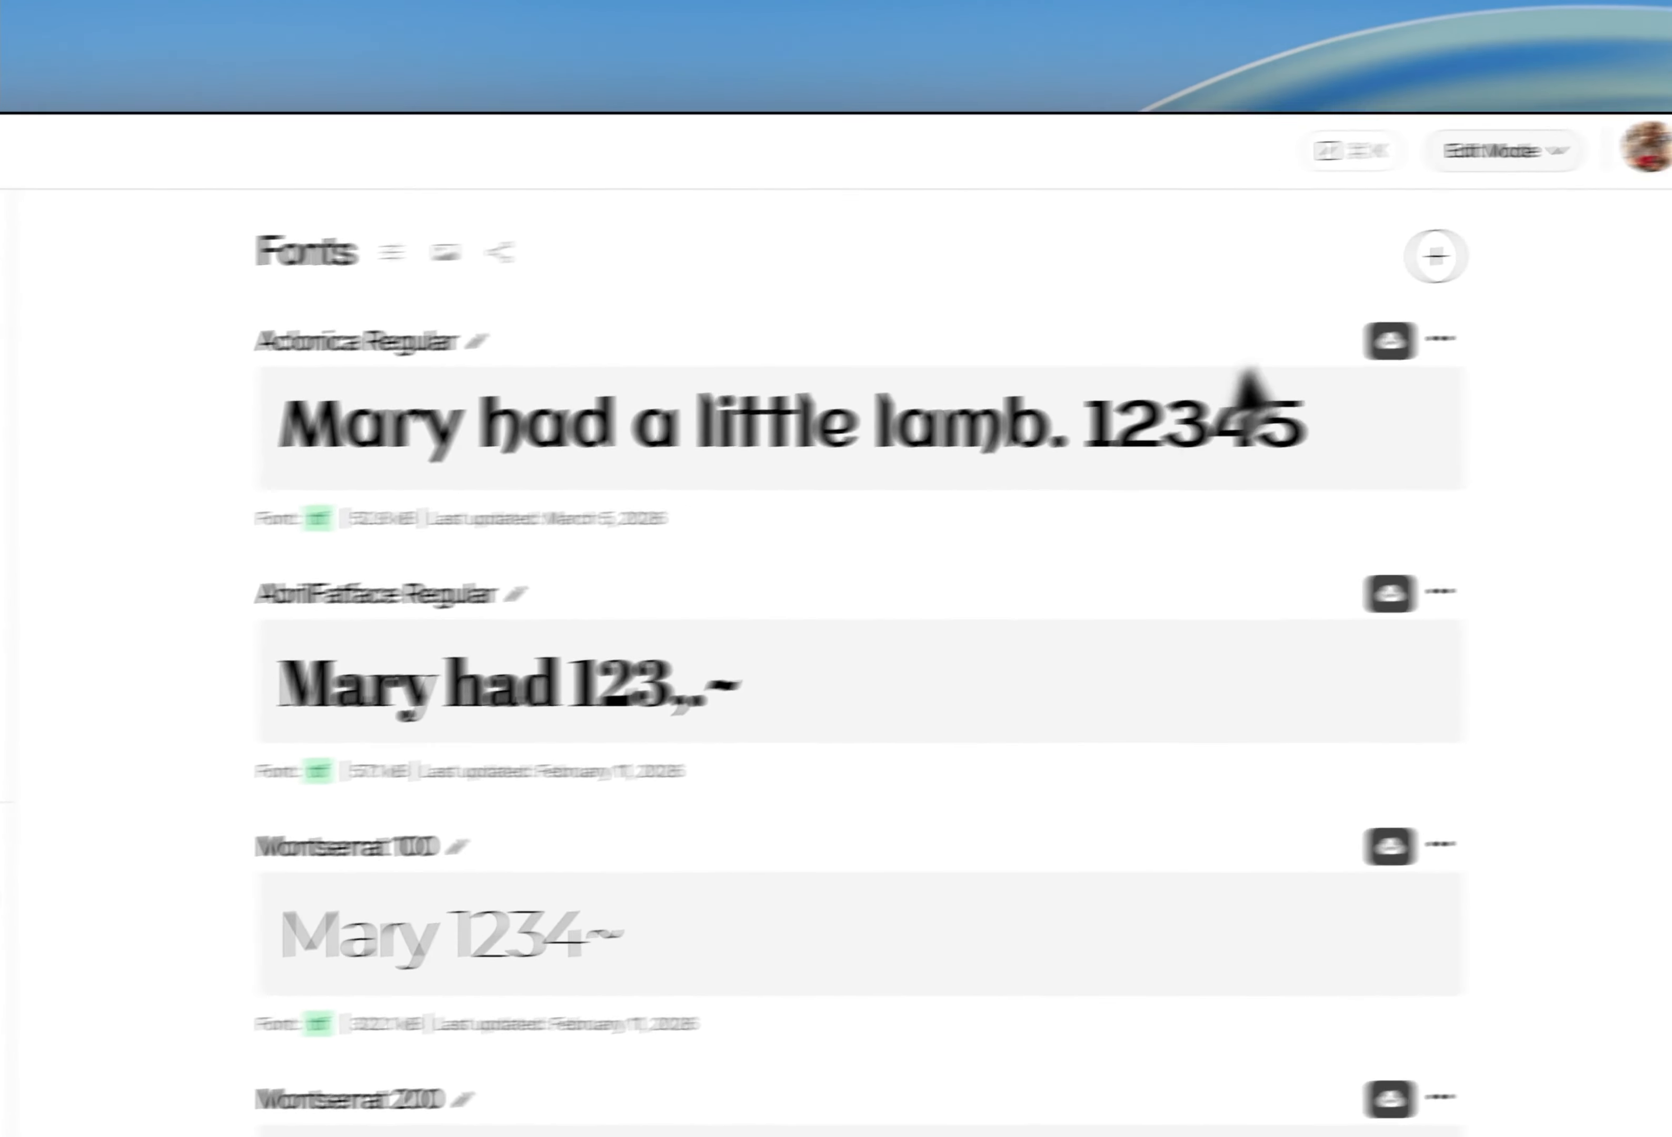
{"action": "left_click", "coordinate": [1281, 279]}
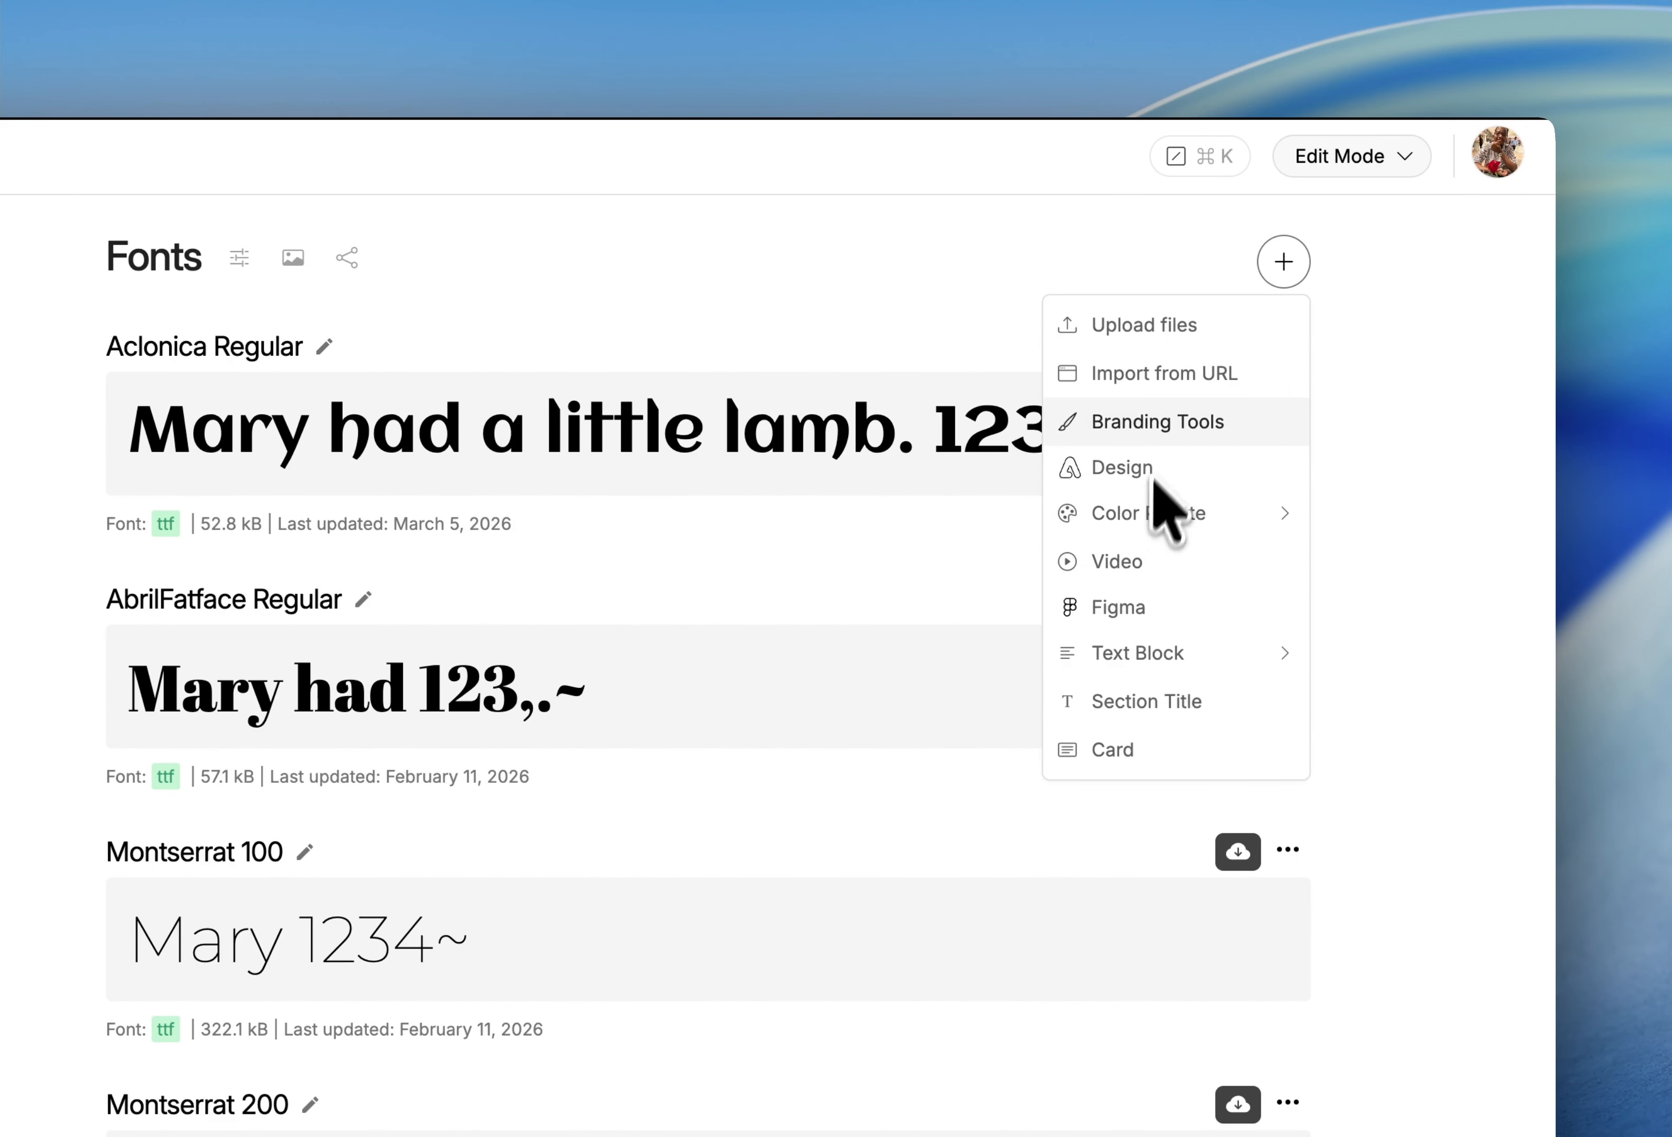
{"action": "left_click", "coordinate": [1164, 419]}
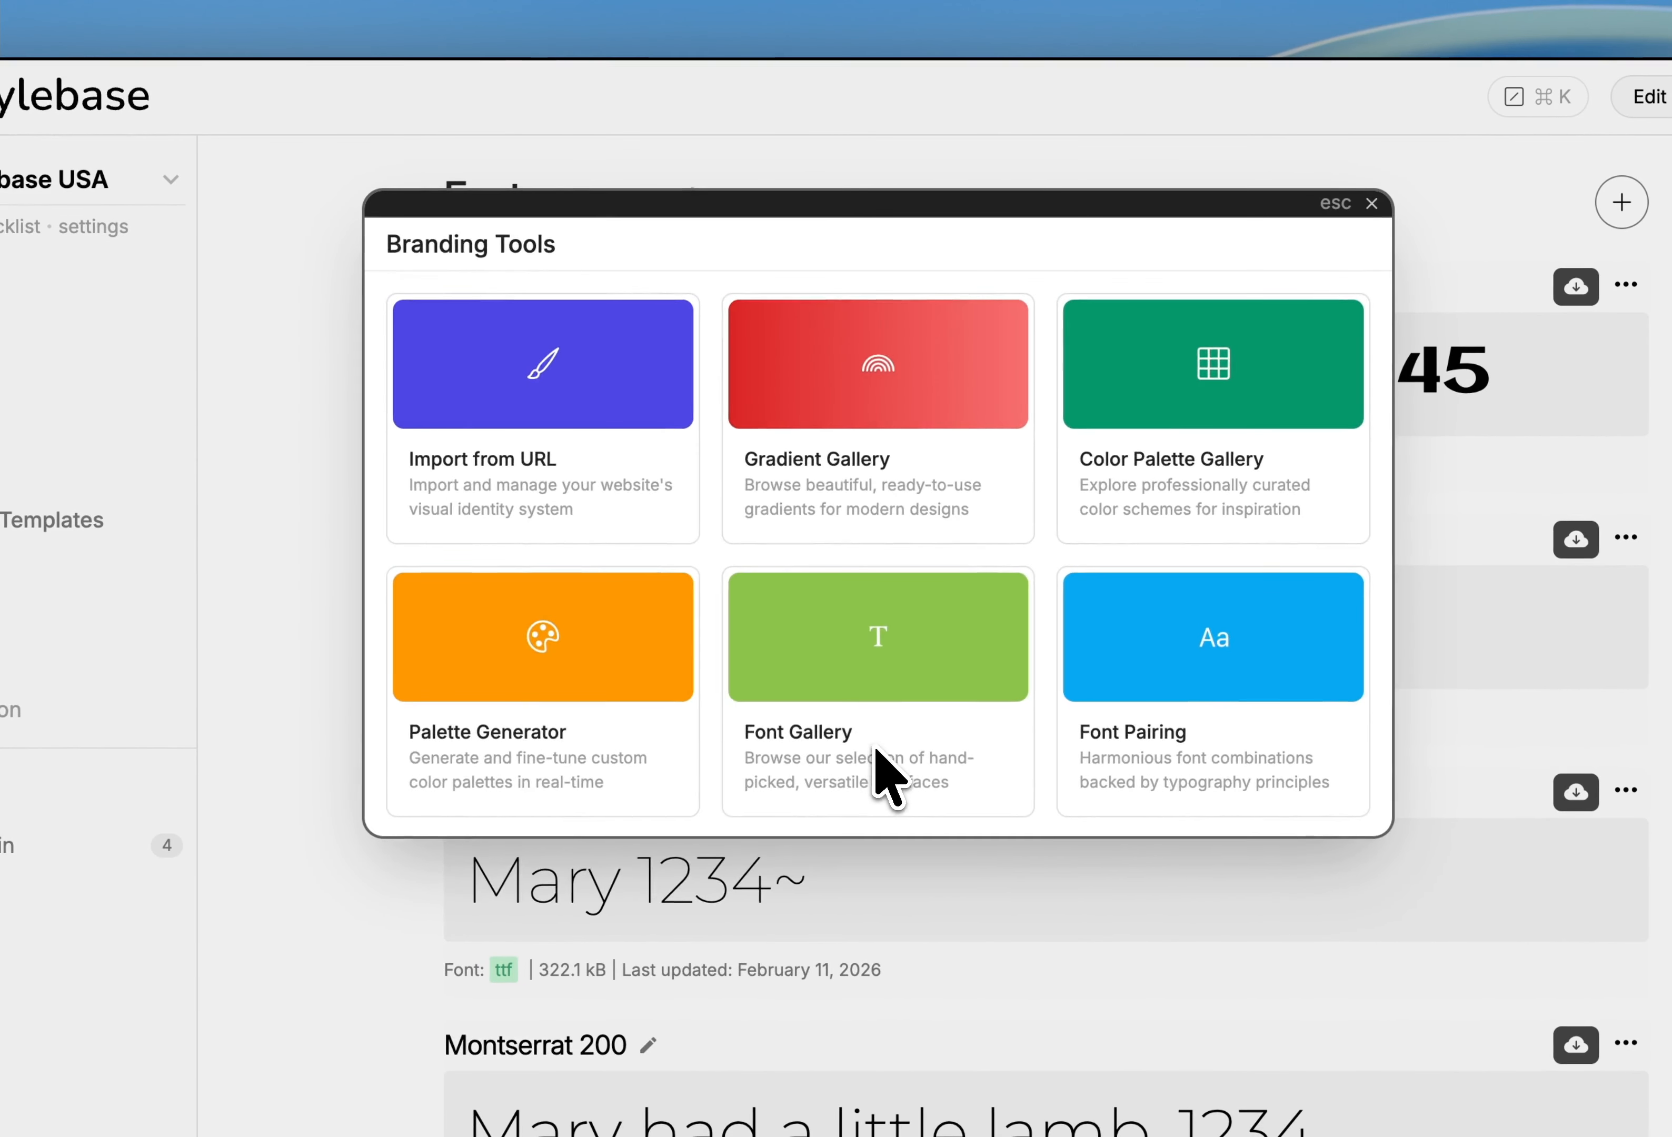
{"action": "left_click", "coordinate": [537, 811]}
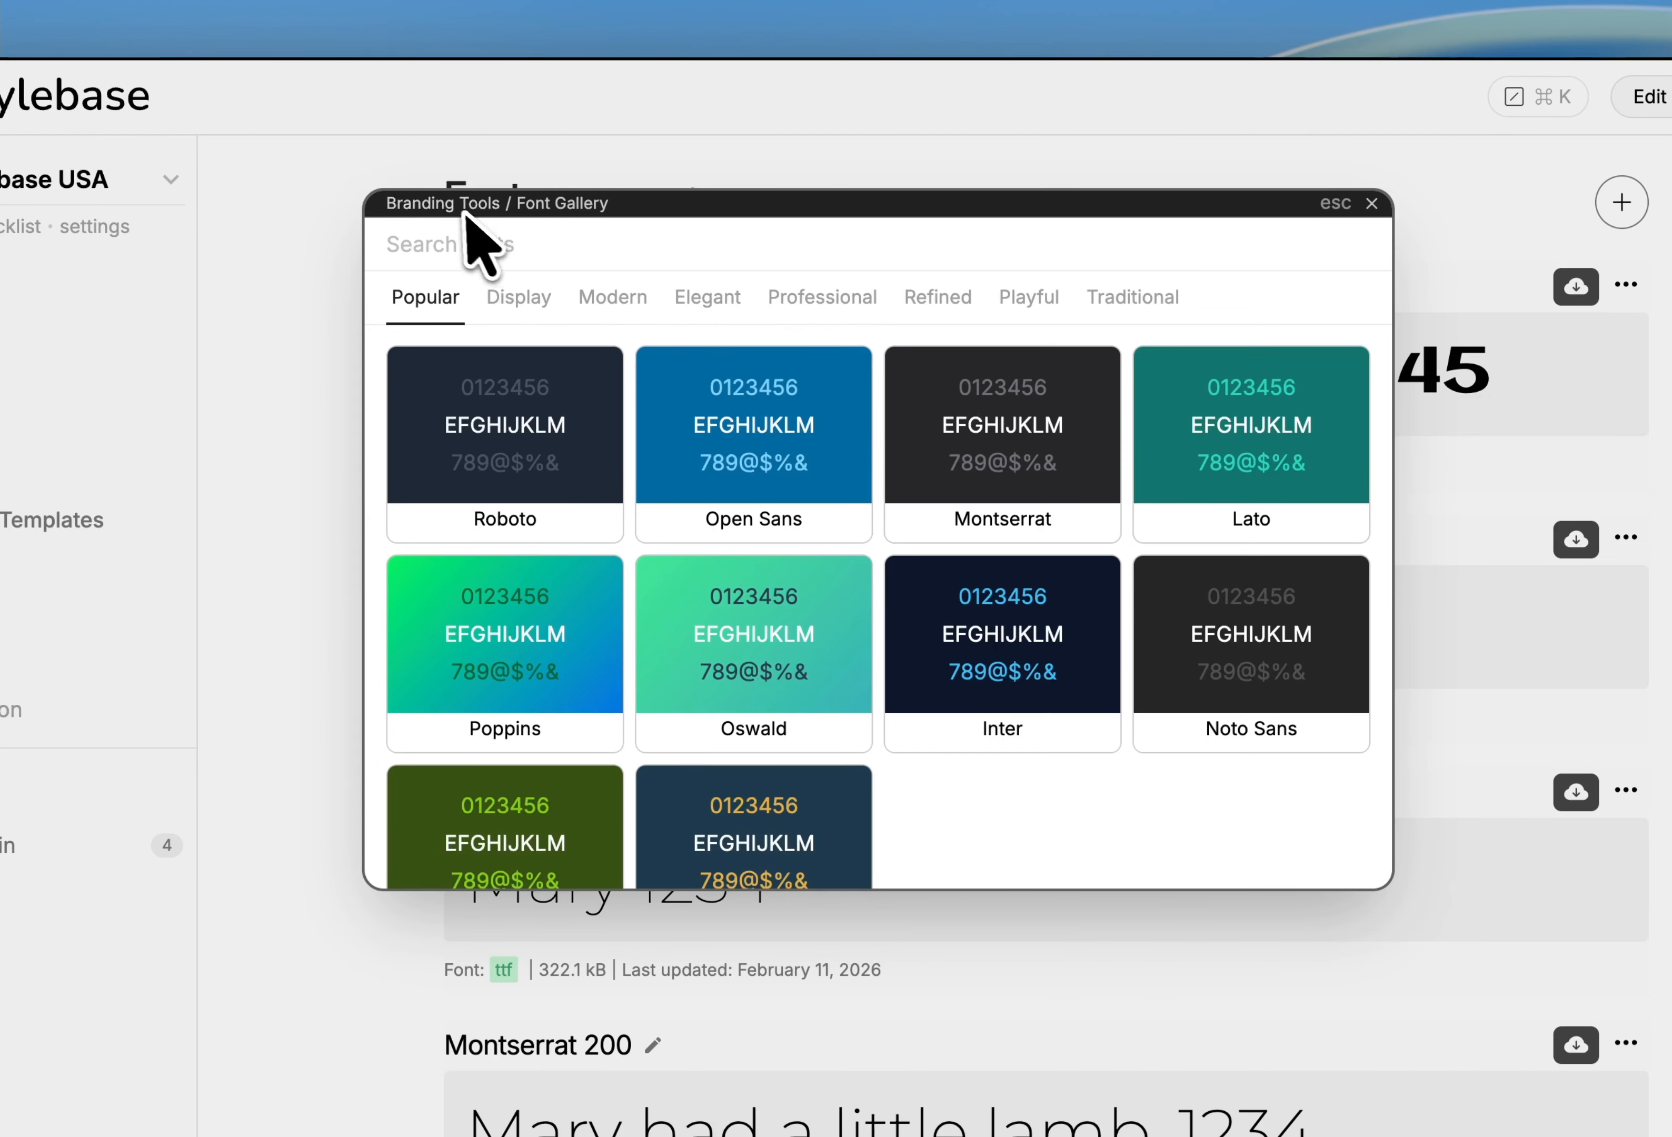
{"action": "left_click", "coordinate": [458, 204]}
{"action": "left_click", "coordinate": [1193, 732]}
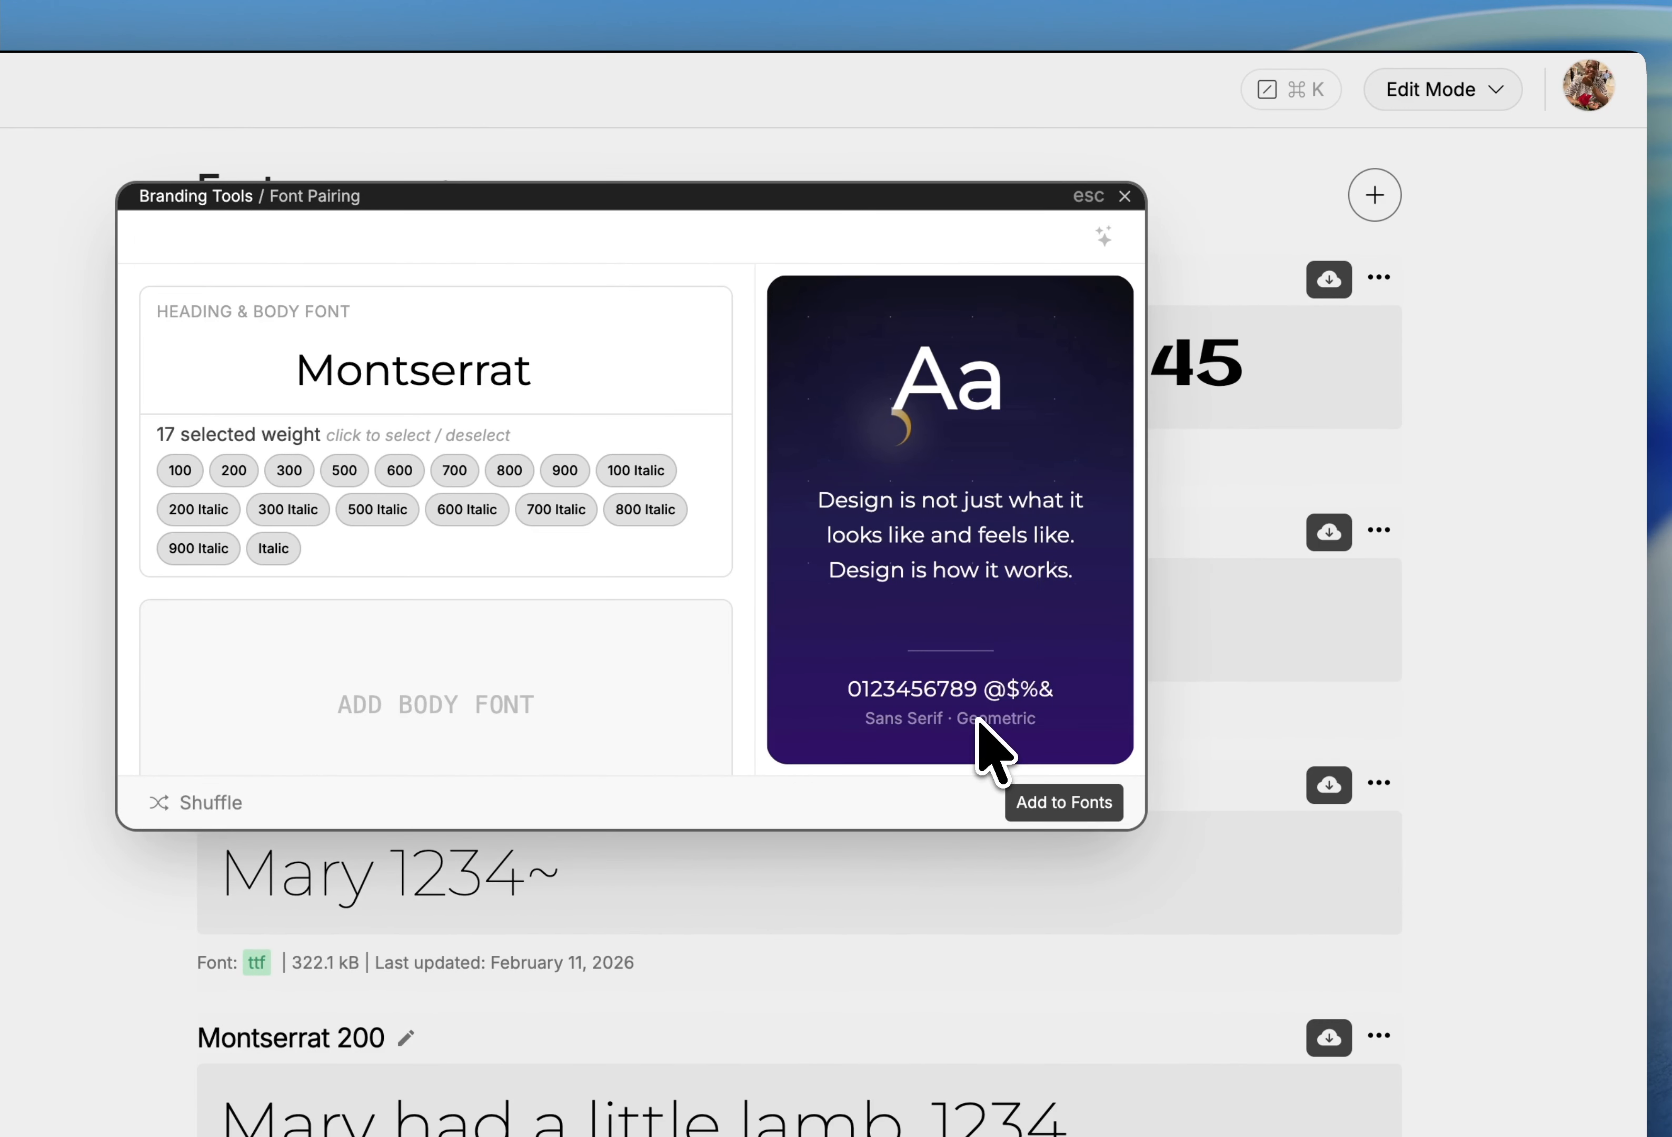
{"action": "left_click", "coordinate": [1104, 240]}
{"action": "left_click", "coordinate": [852, 305]}
{"action": "type", "text": "Fancy"}
{"action": "key", "text": "Return"}
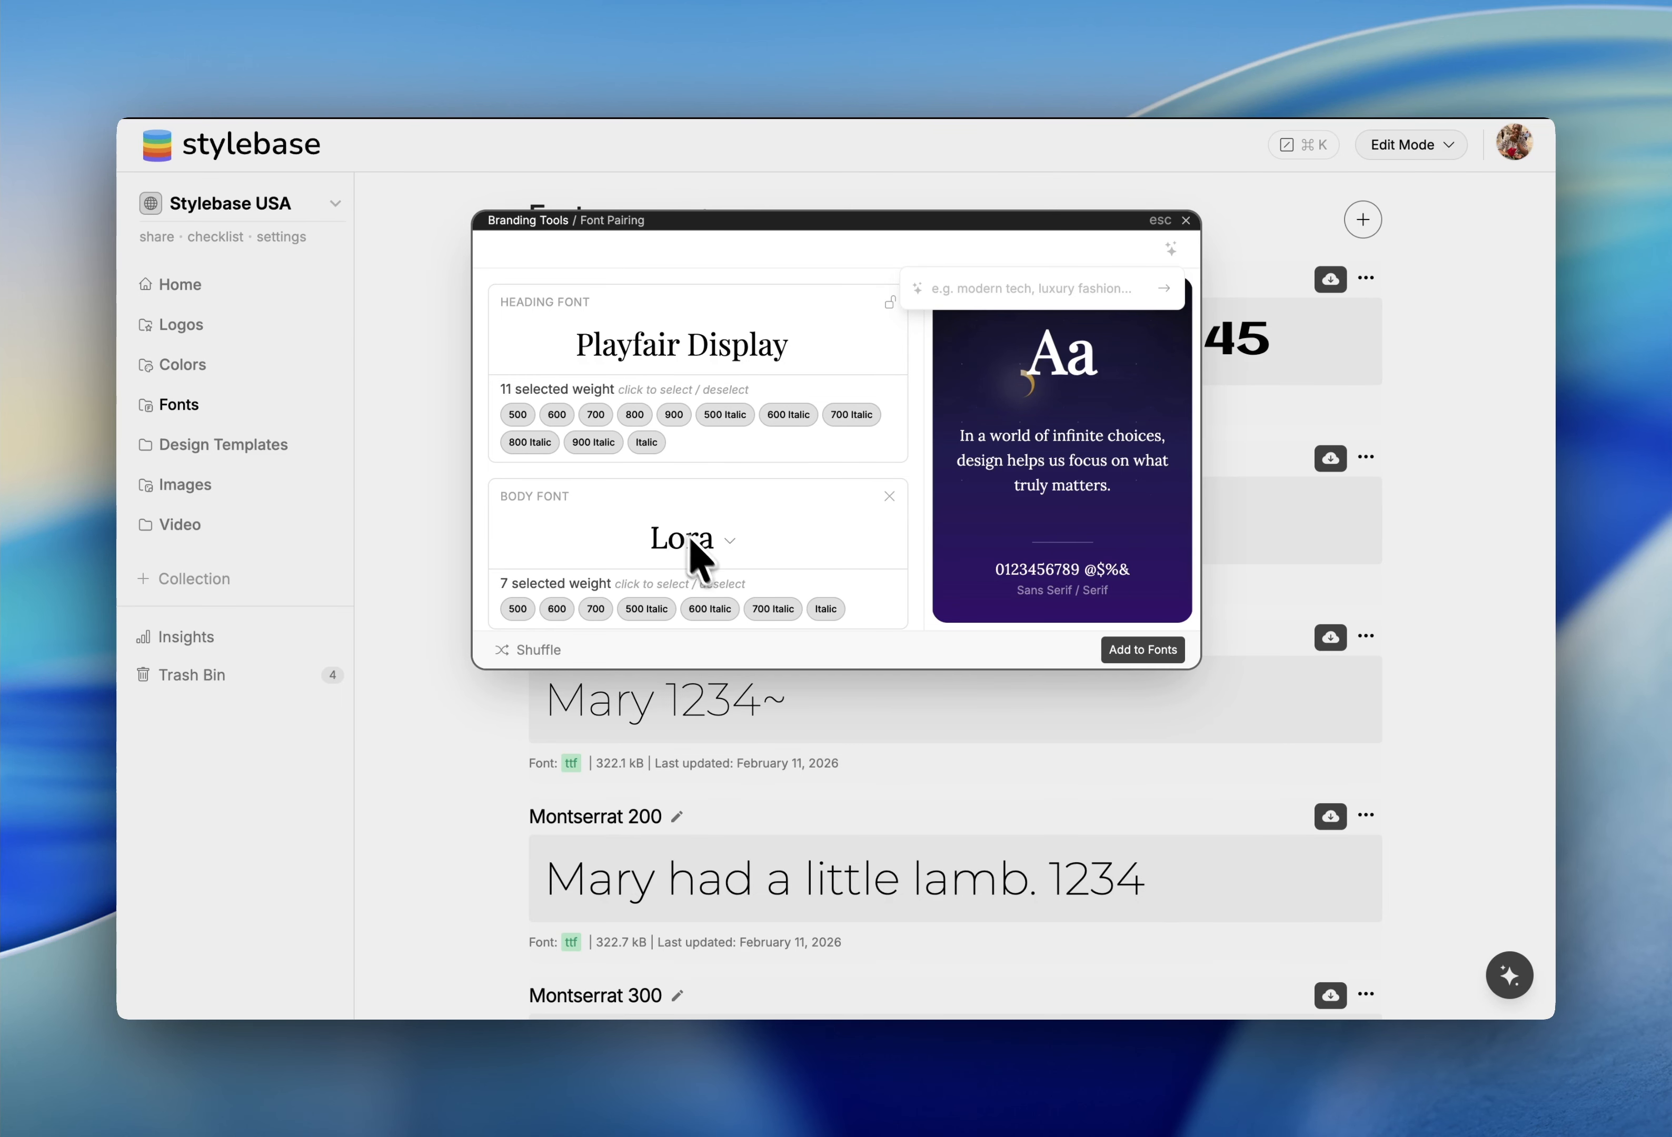
Keep only weight 500 selected for both the Playfair Display heading font and the Lora body font.
{"action": "key", "text": "super"}
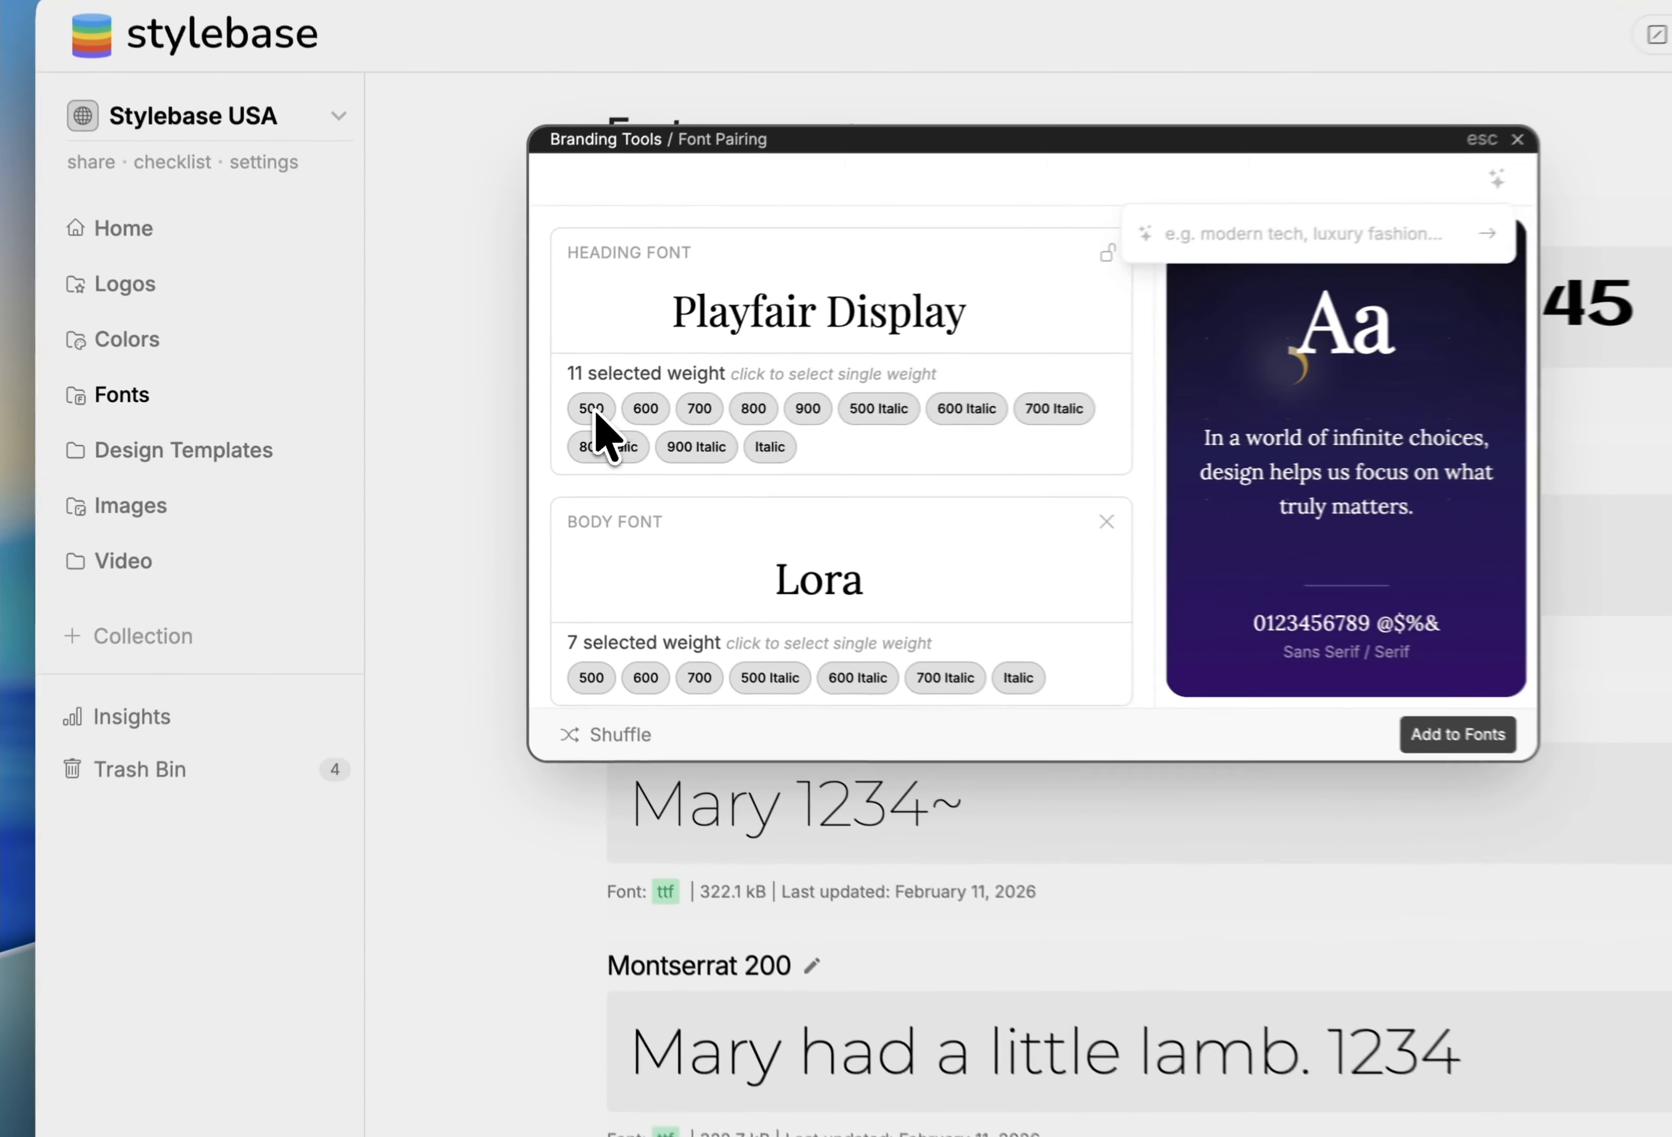
{"action": "left_click", "coordinate": [592, 411], "text": "super"}
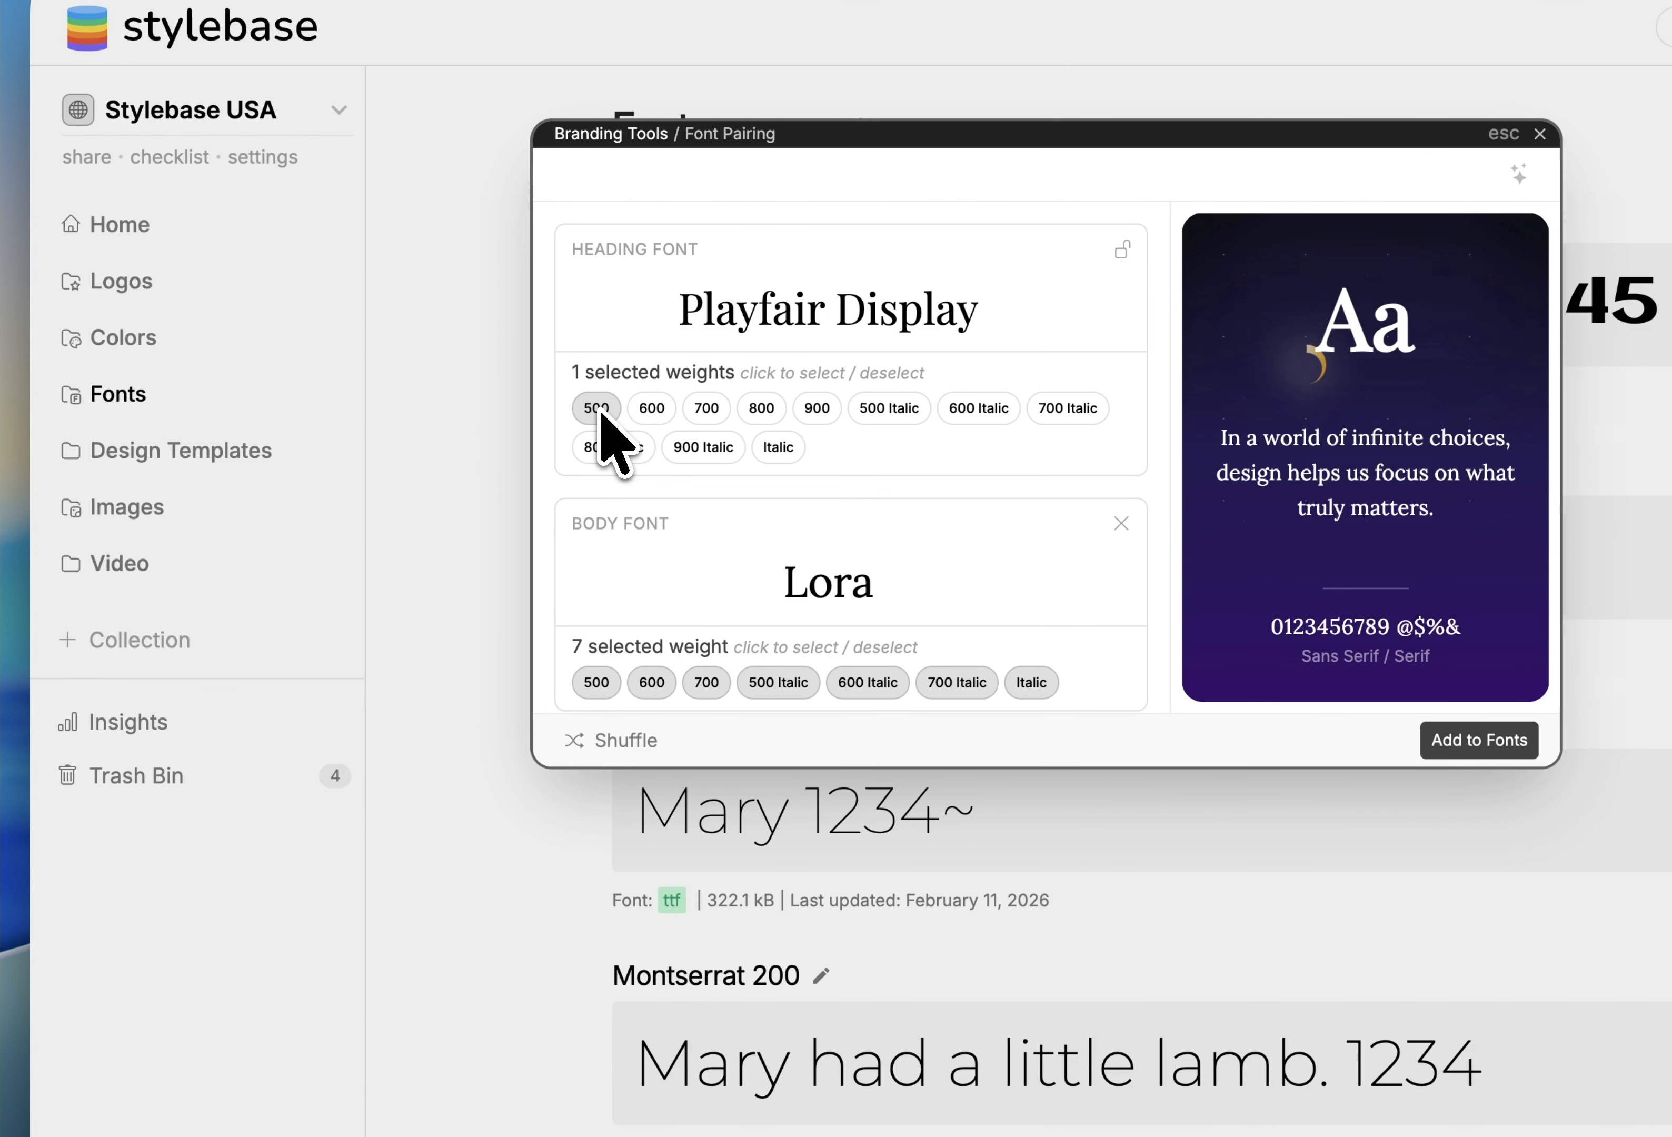
{"action": "key", "text": "super"}
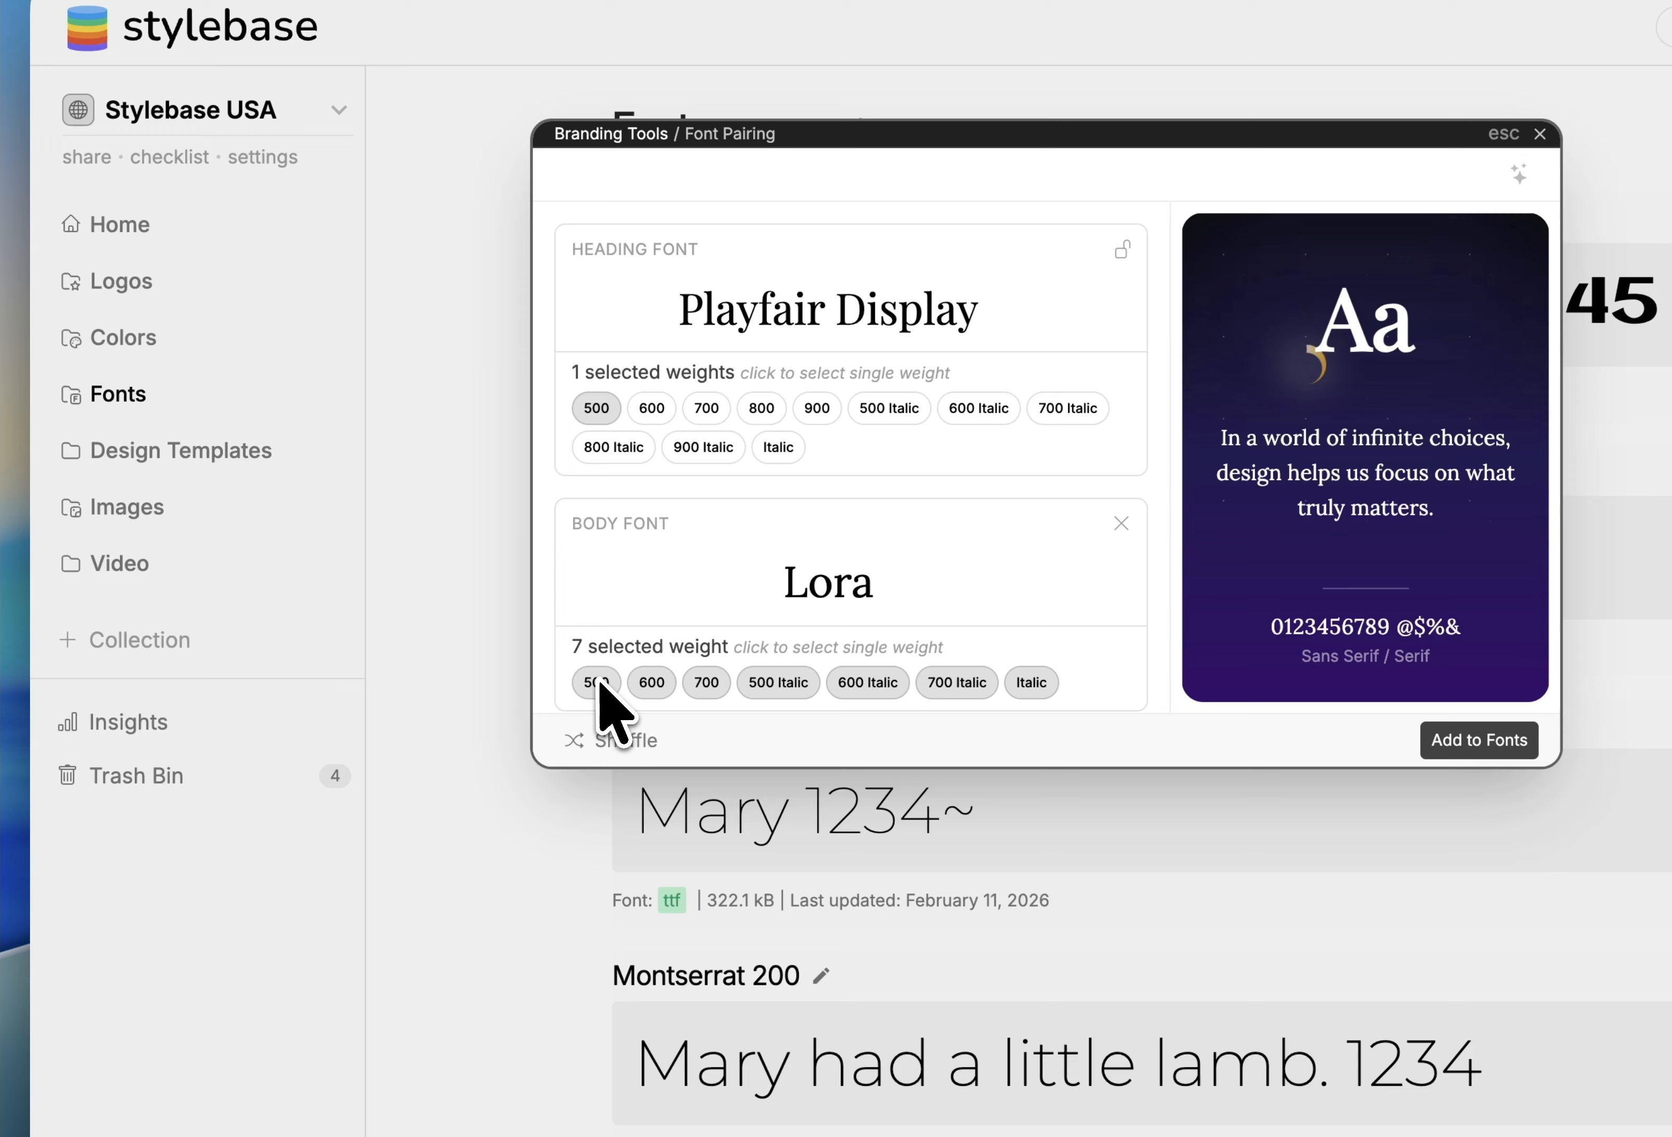
{"action": "left_click", "coordinate": [602, 684], "text": "super"}
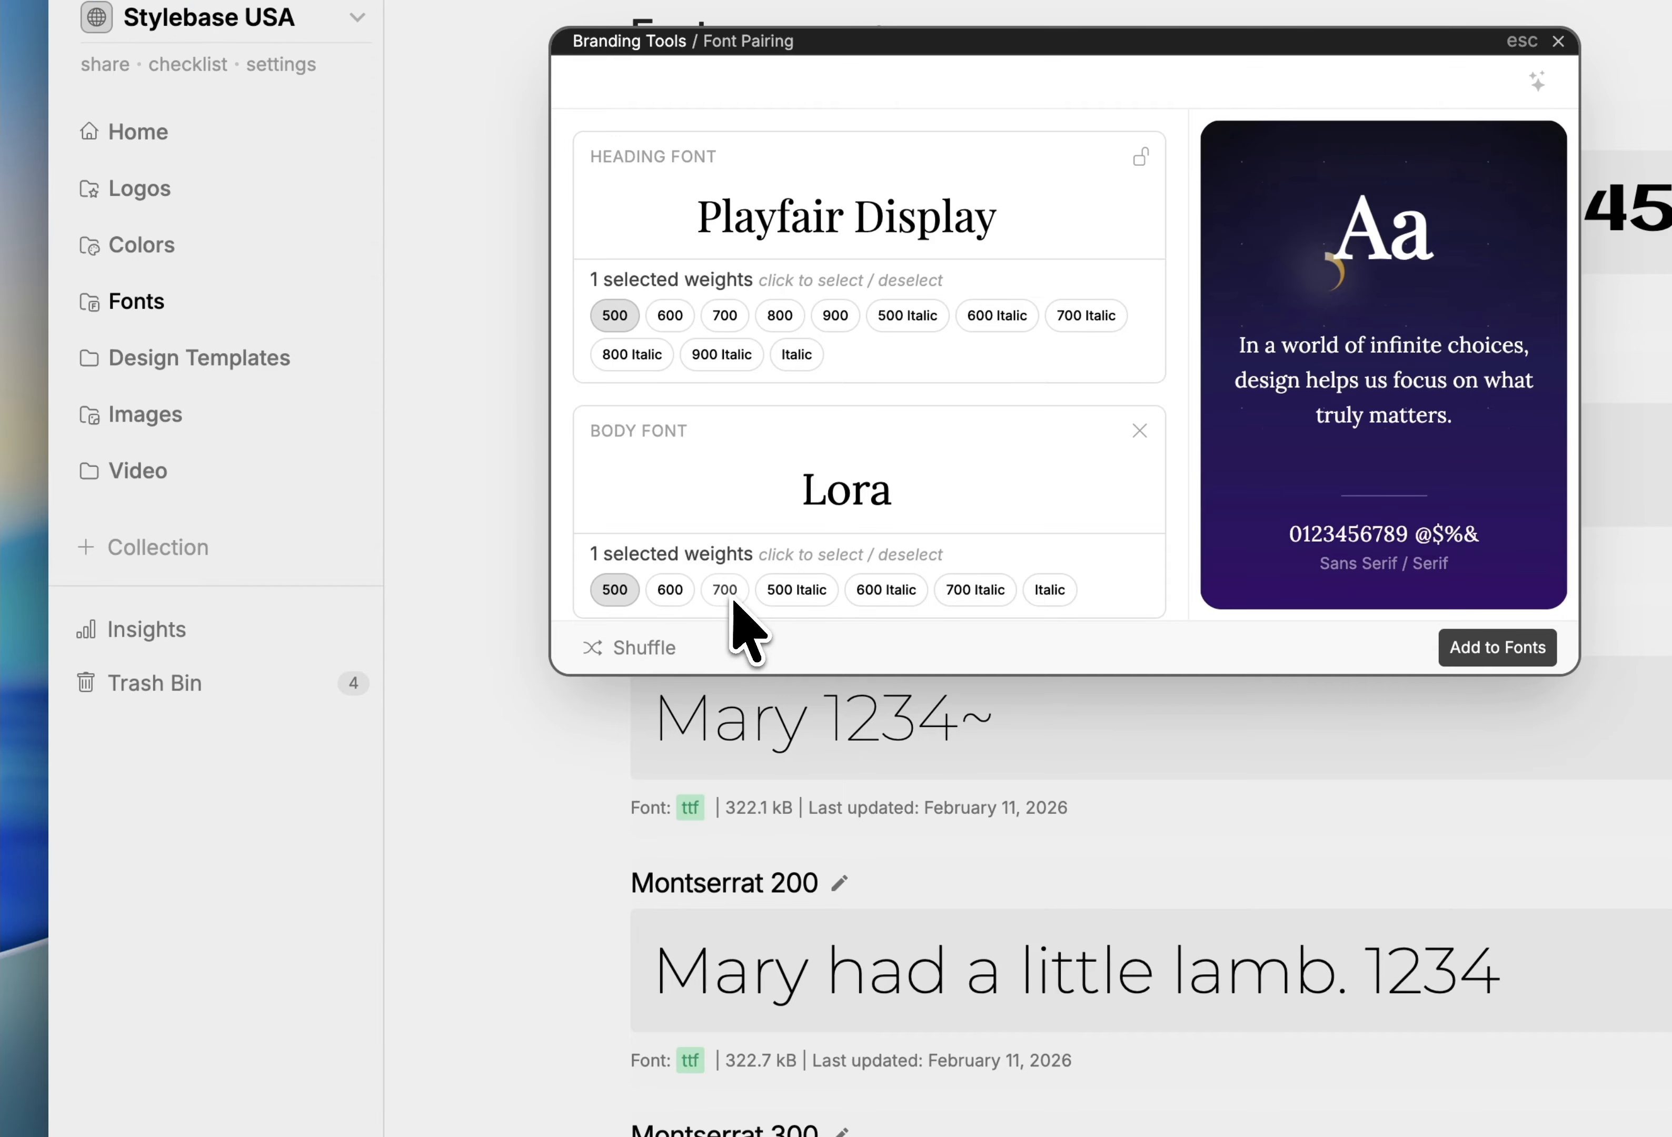
Select the weight range 500 to 700 for the Lora body font and reduce the selection to 500 only.
{"action": "key", "text": "shift"}
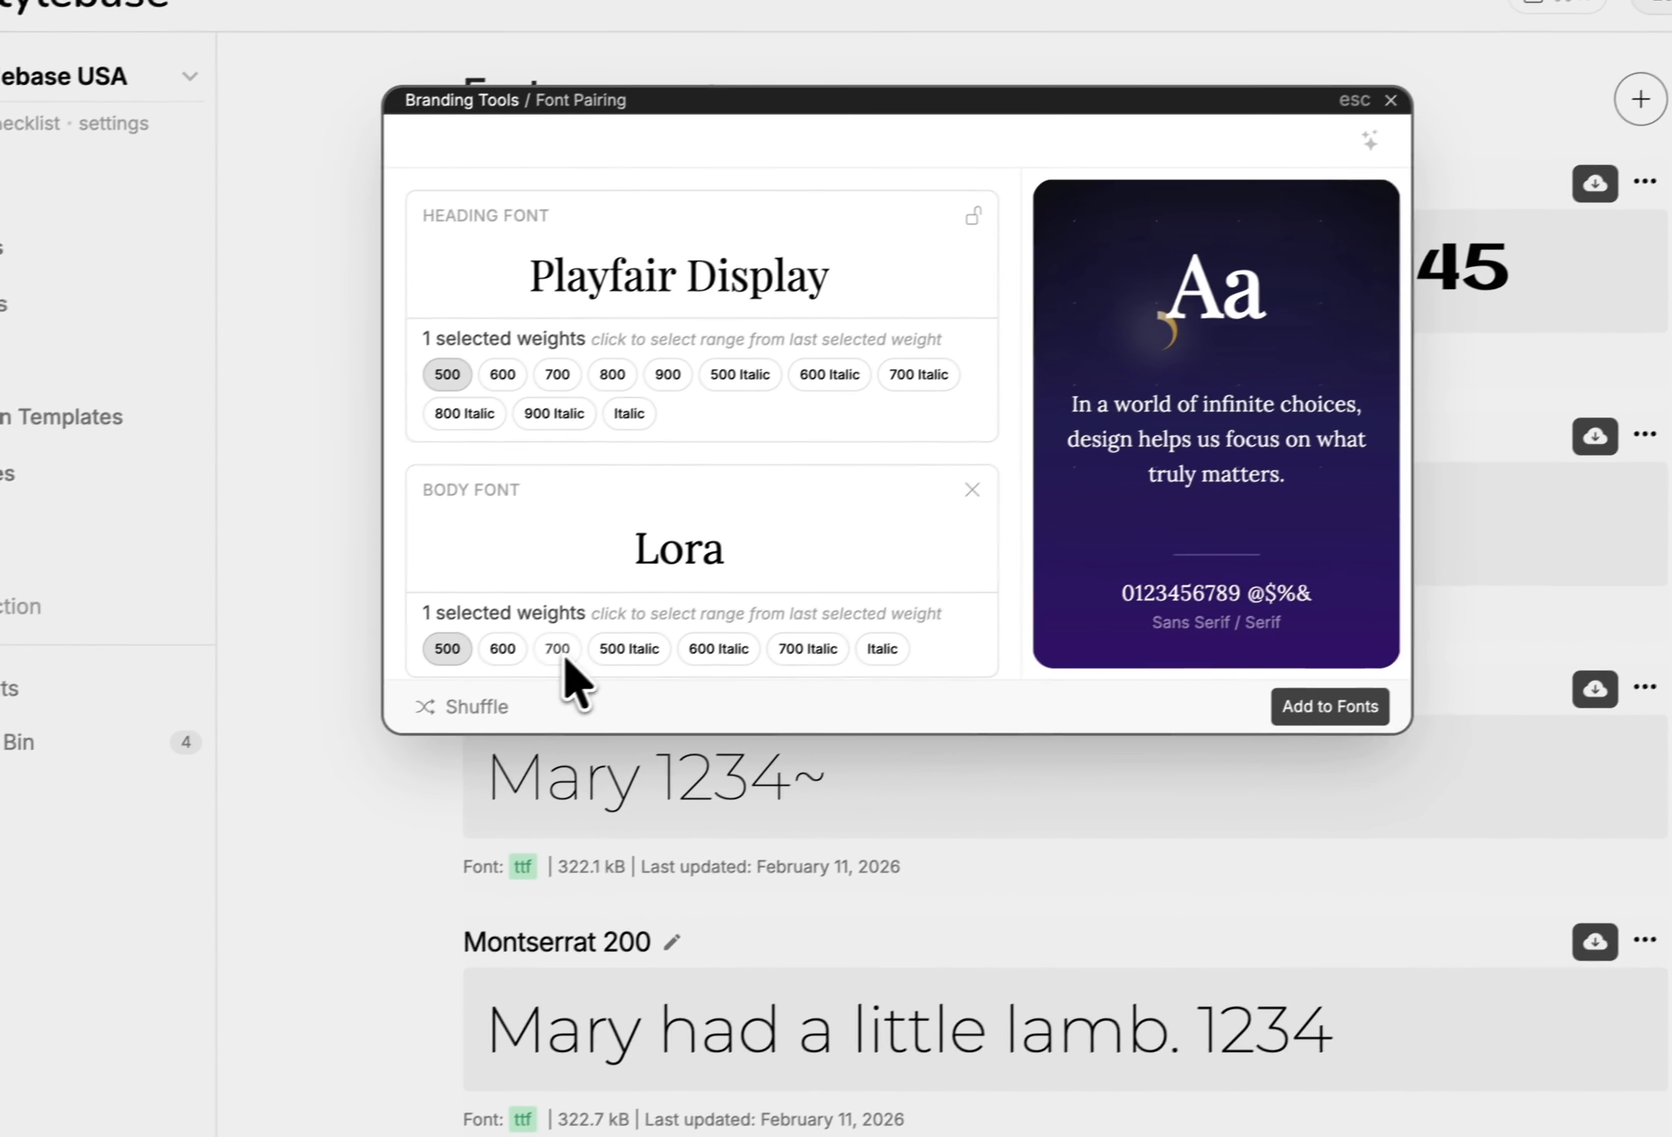
{"action": "left_click", "coordinate": [724, 589], "text": "shift"}
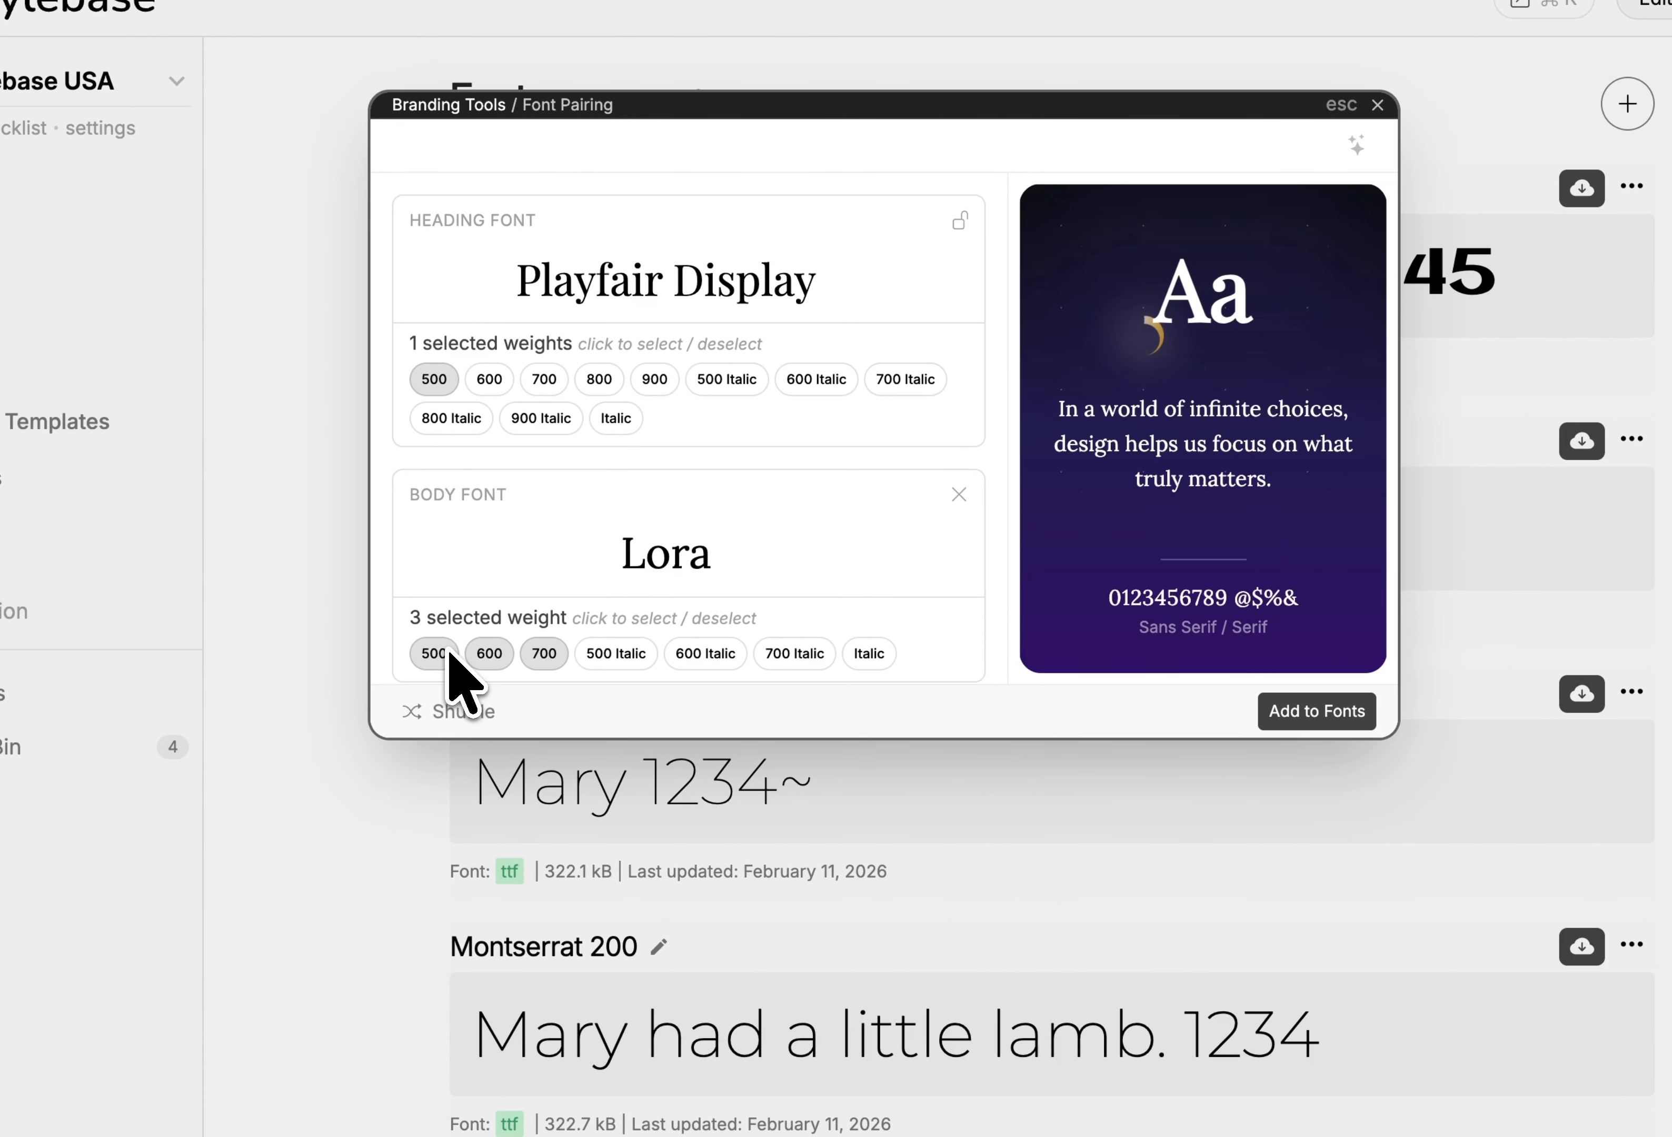
{"action": "left_click", "coordinate": [434, 653]}
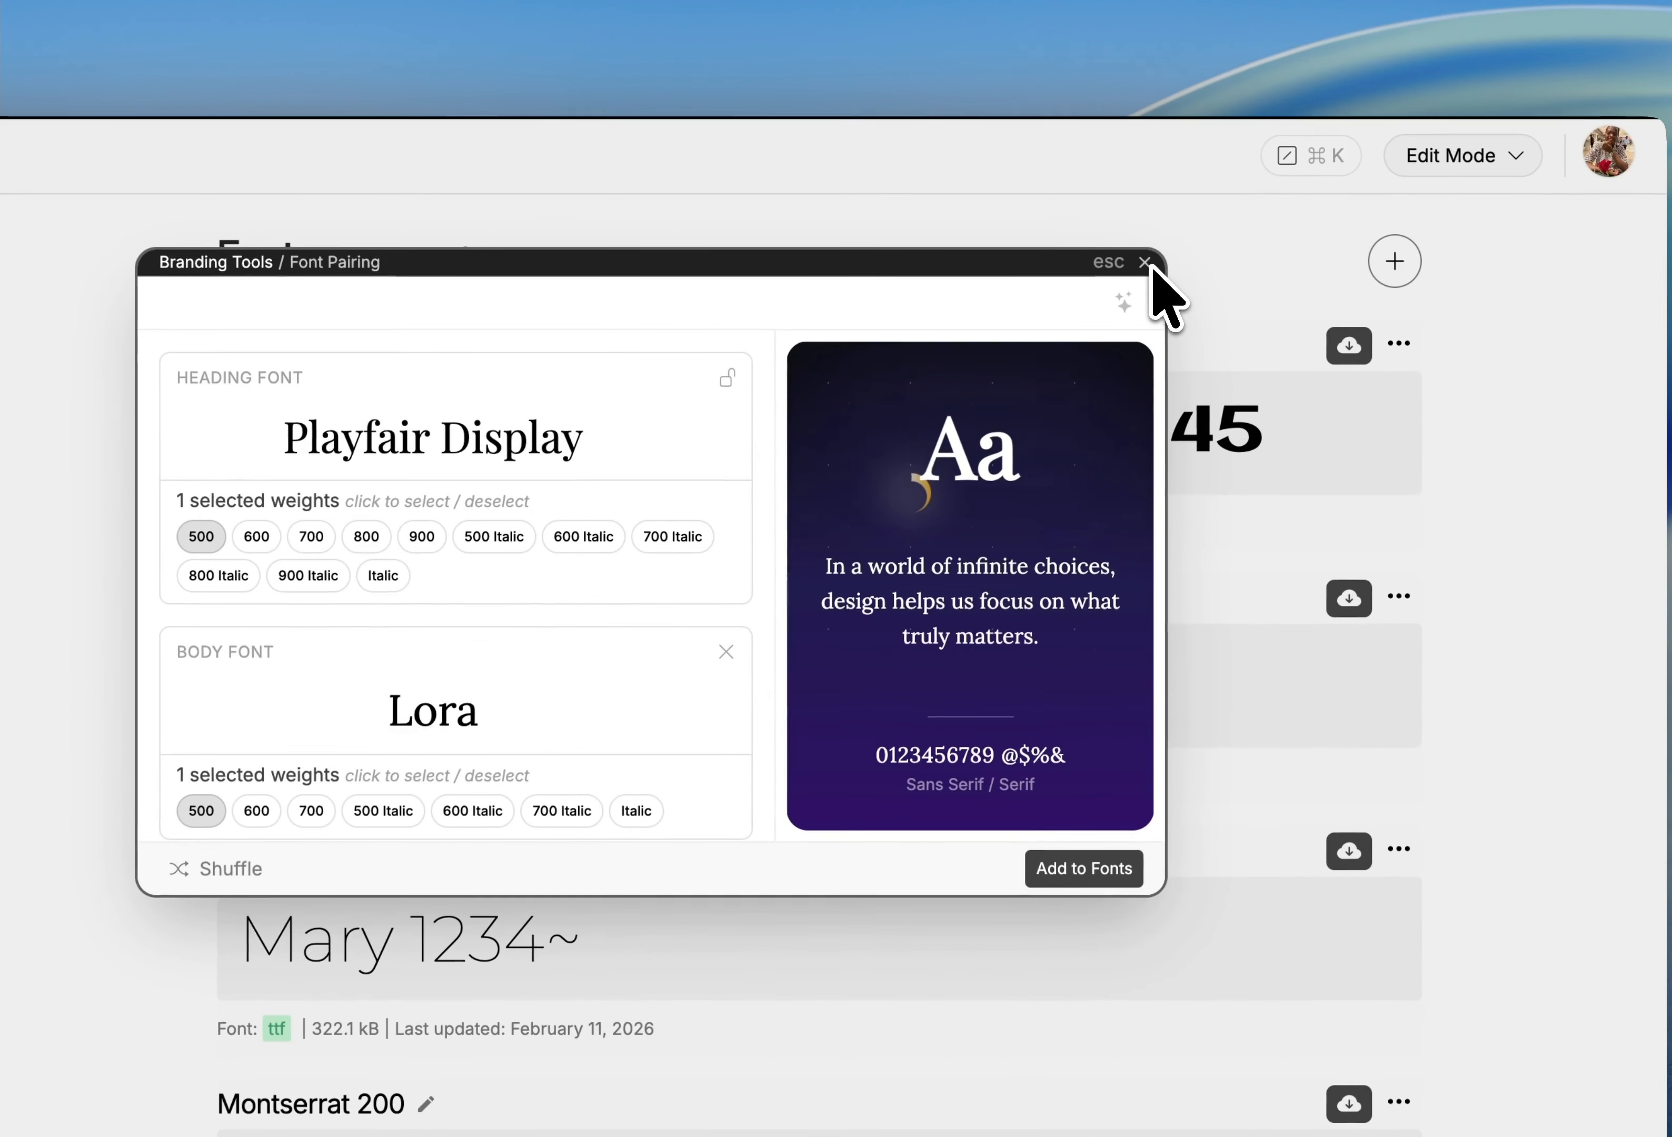
Close the Font Pairing tool and delete the "Designing Fluid Brands At Scale With AI" video section from the Home cover page.
{"action": "left_click", "coordinate": [1151, 88]}
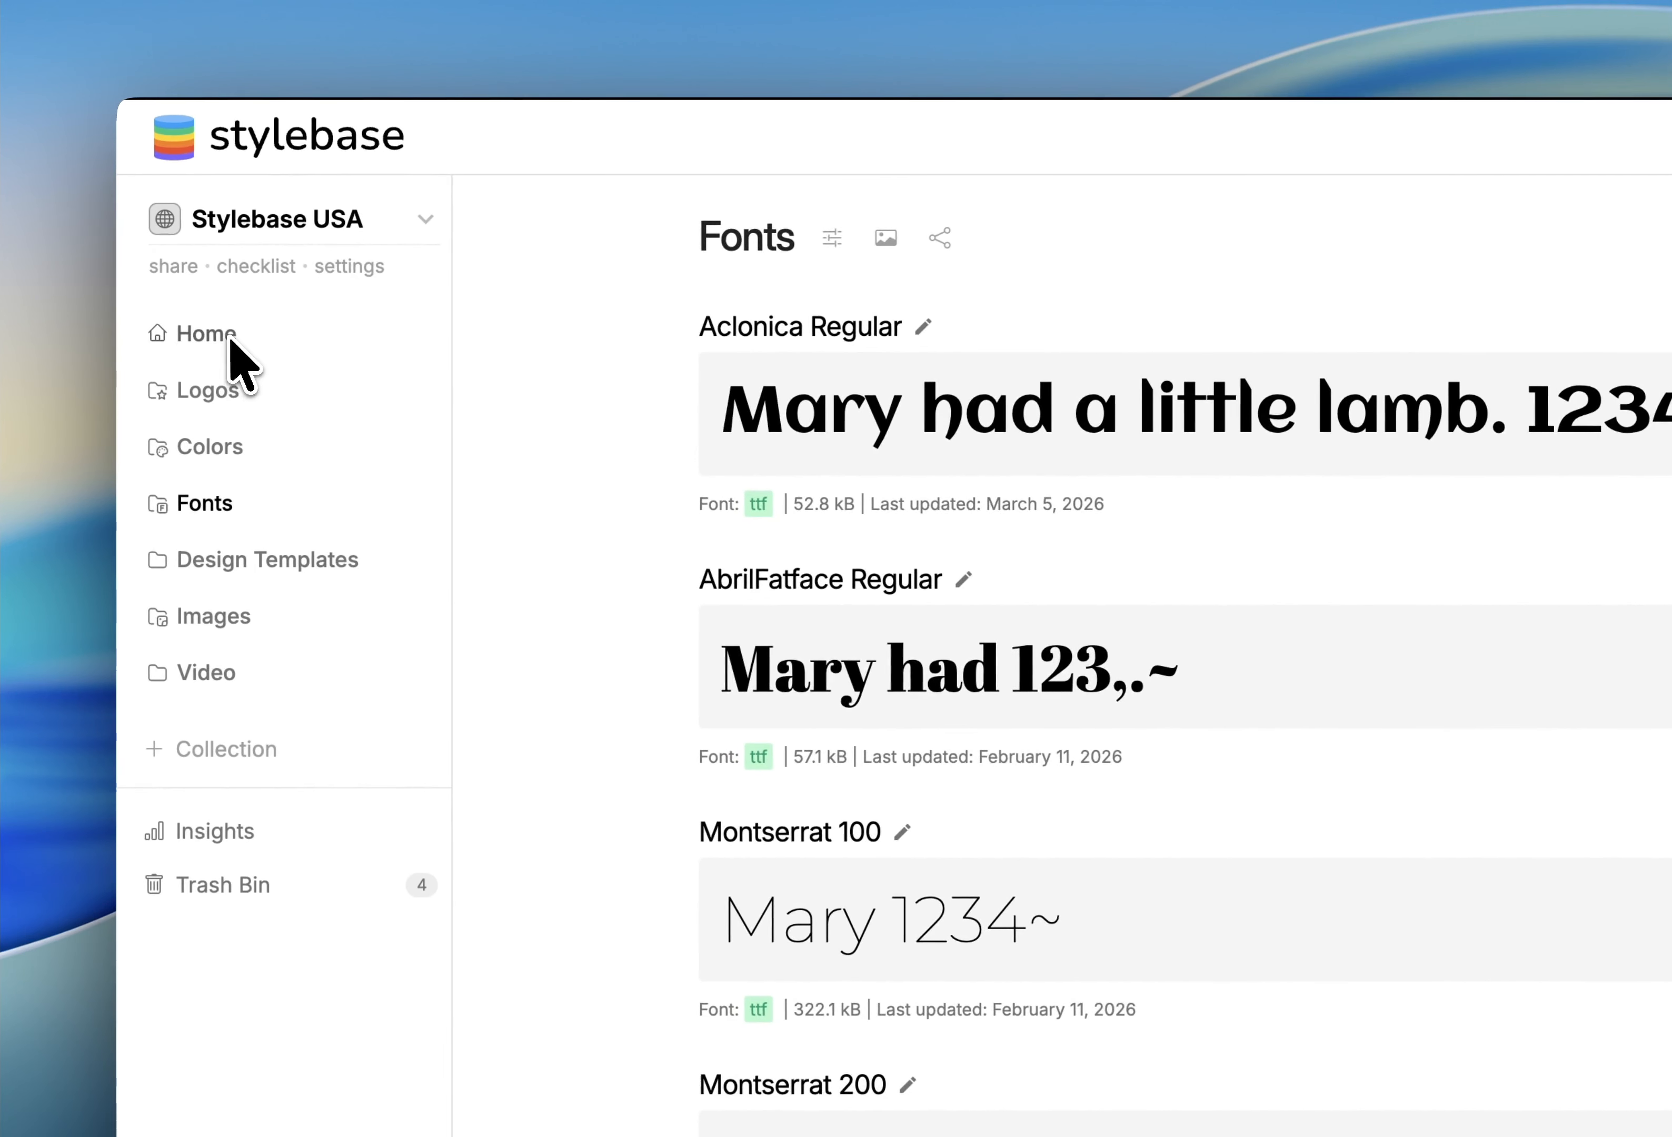
{"action": "left_click", "coordinate": [205, 305]}
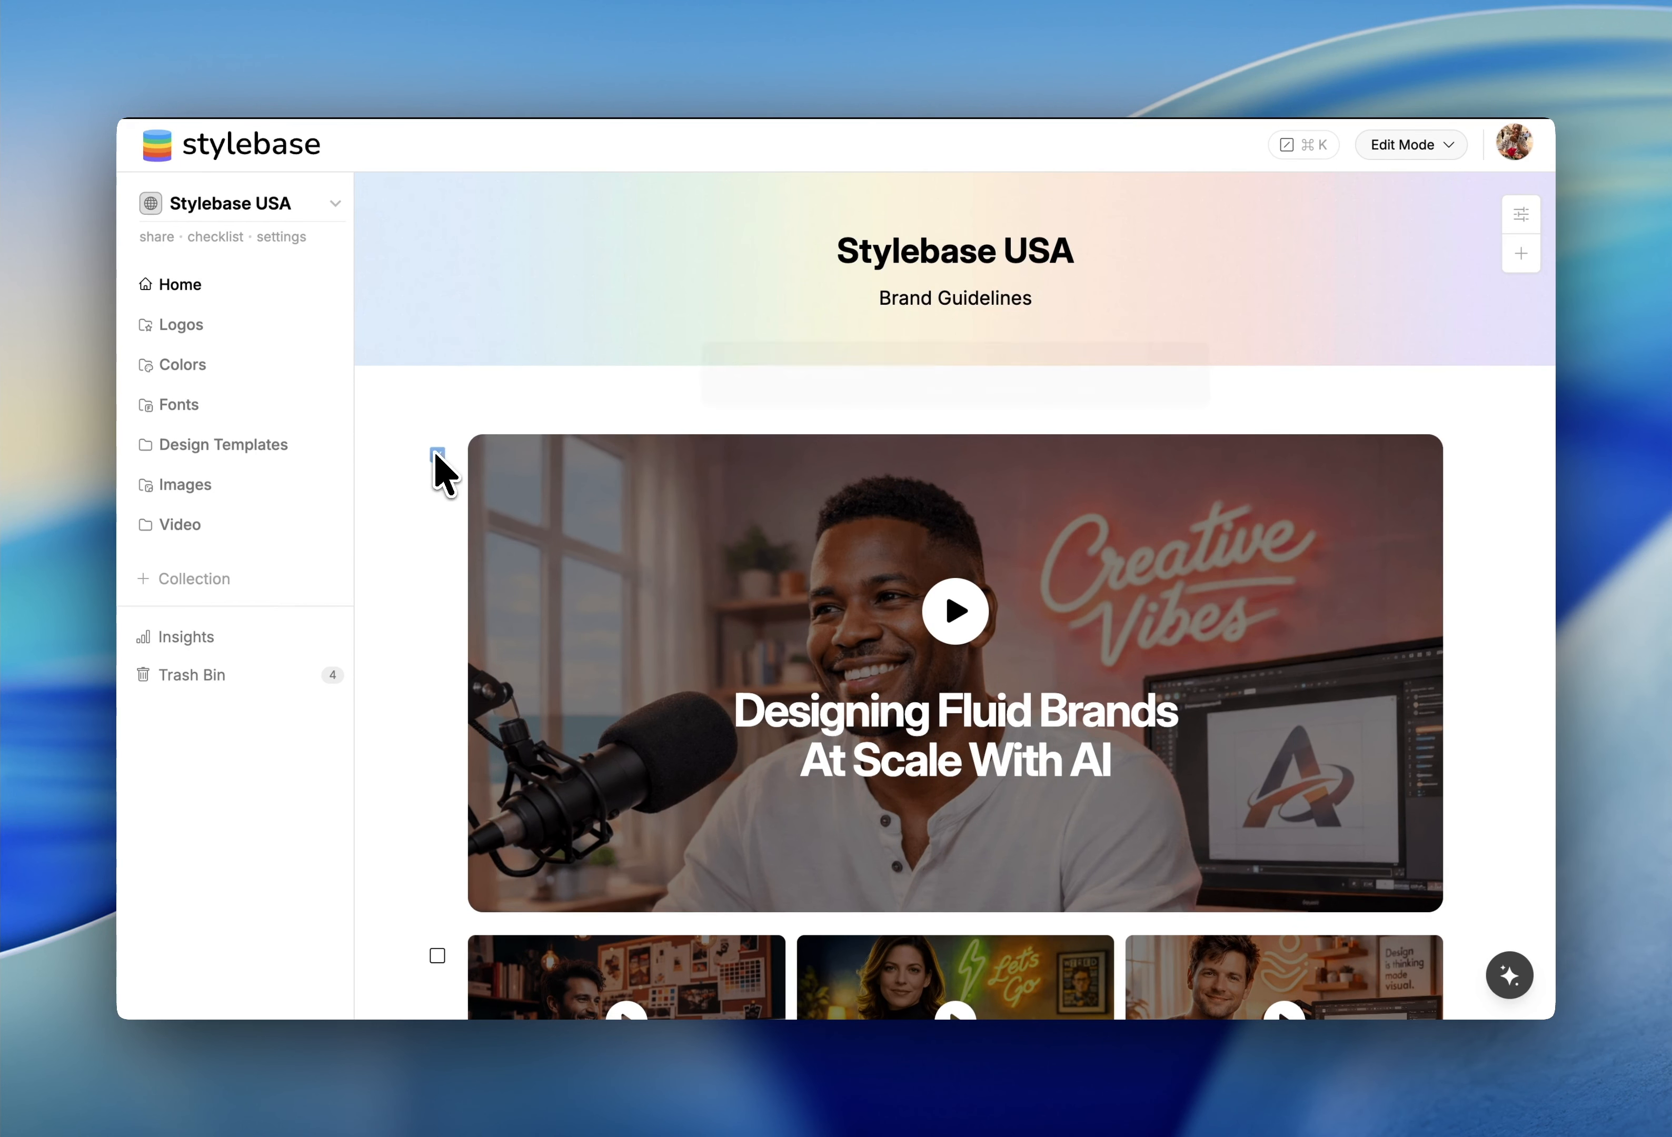
{"action": "left_click", "coordinate": [437, 455]}
{"action": "left_click", "coordinate": [1083, 370]}
{"action": "left_click", "coordinate": [1000, 607]}
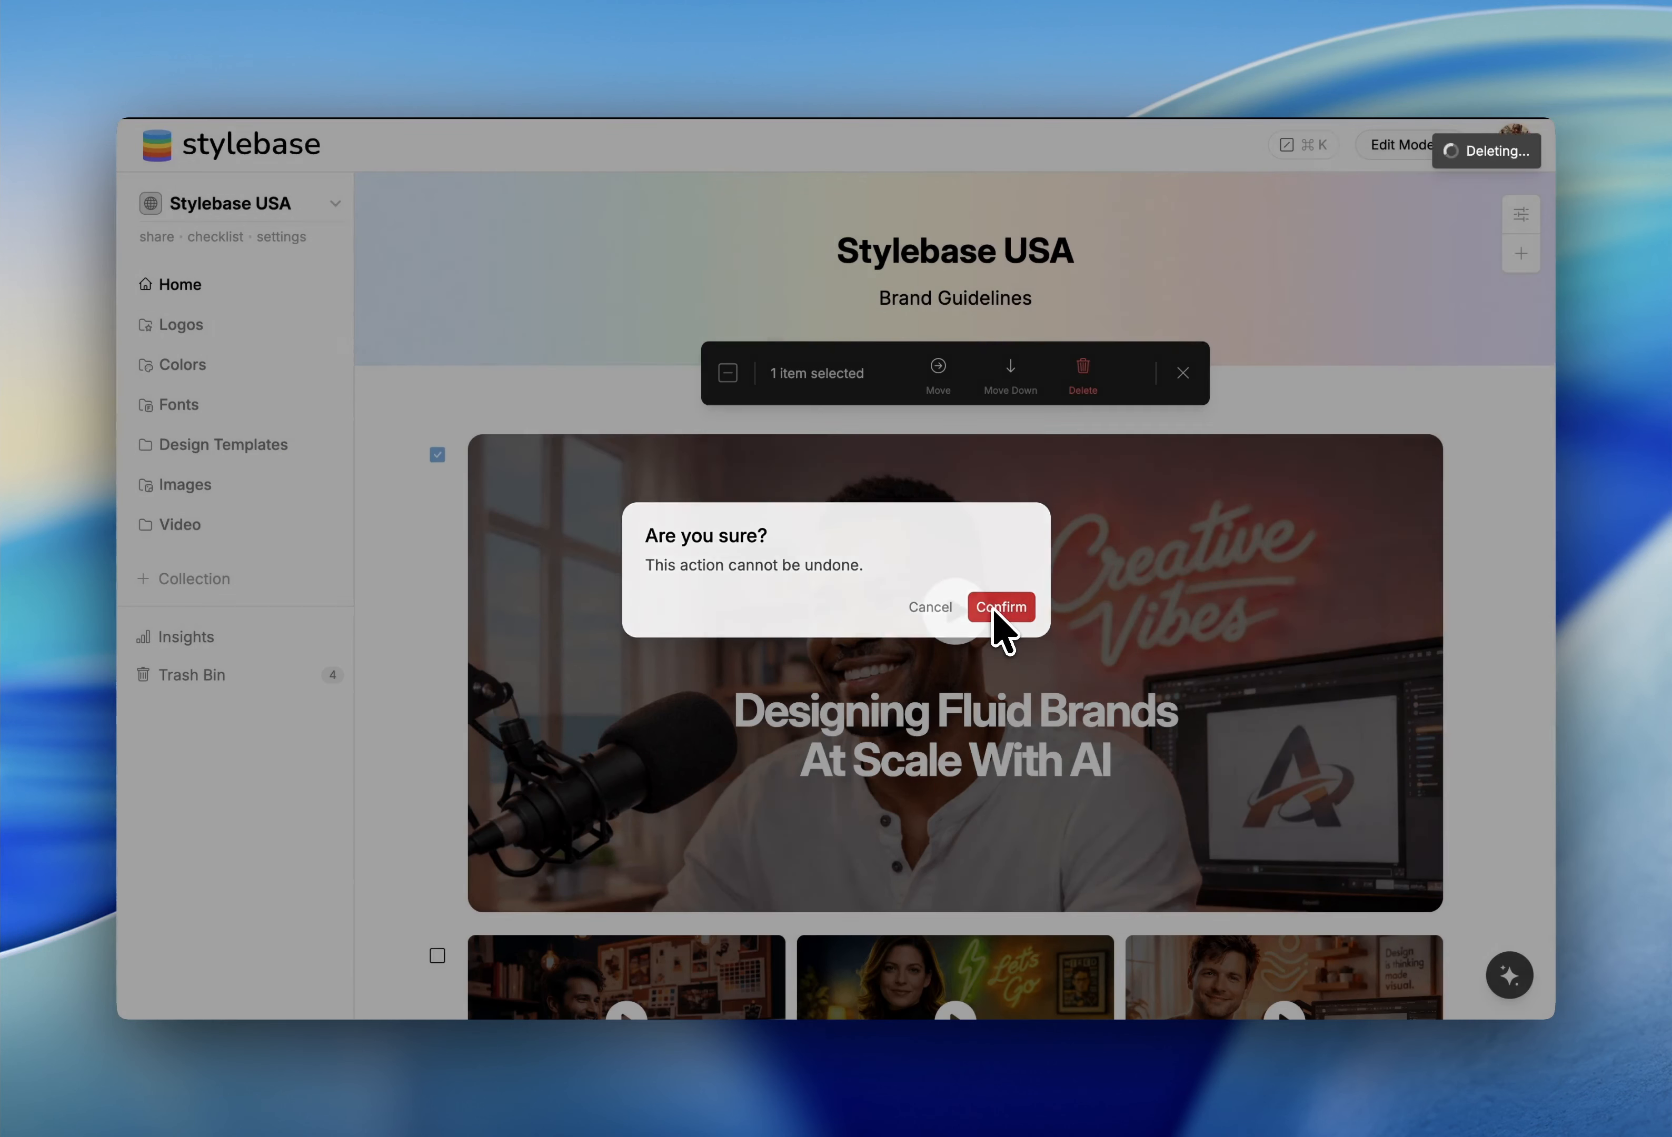
Select all remaining sections on the Home cover page and delete them together.
{"action": "left_click", "coordinate": [437, 455]}
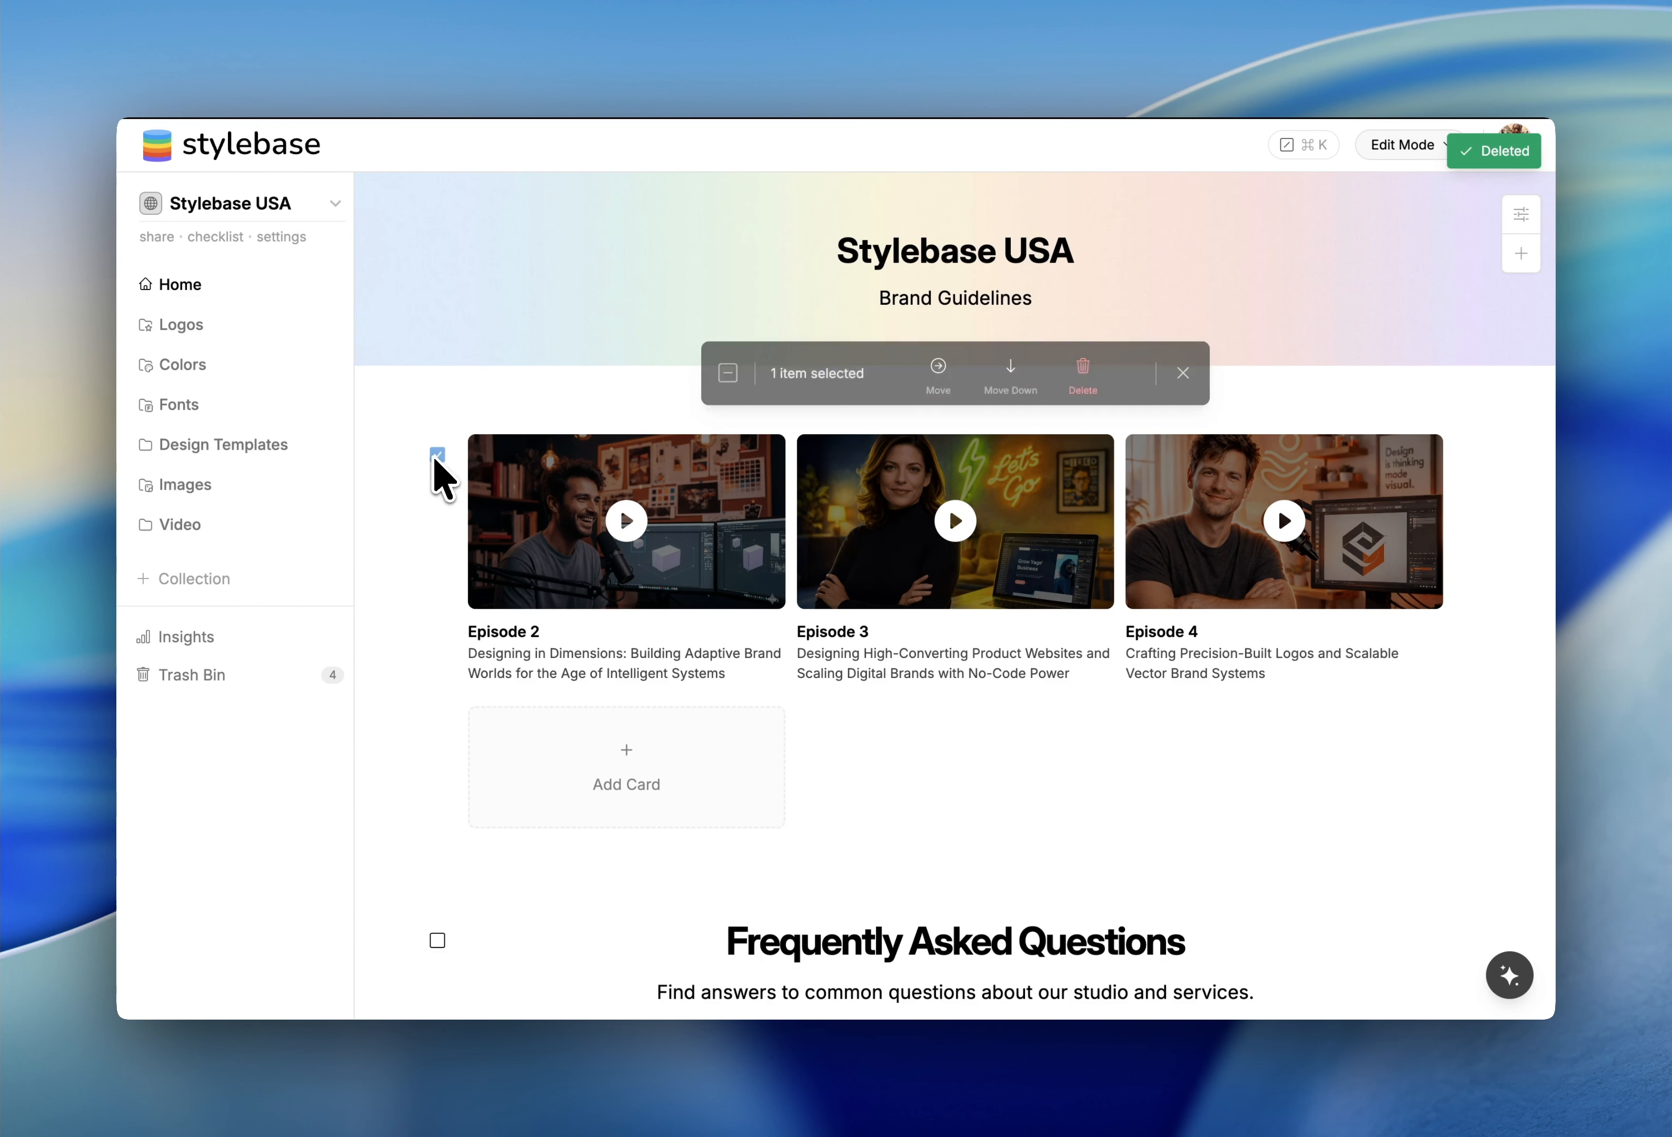
{"action": "left_click", "coordinate": [728, 373]}
{"action": "left_click", "coordinate": [1047, 368]}
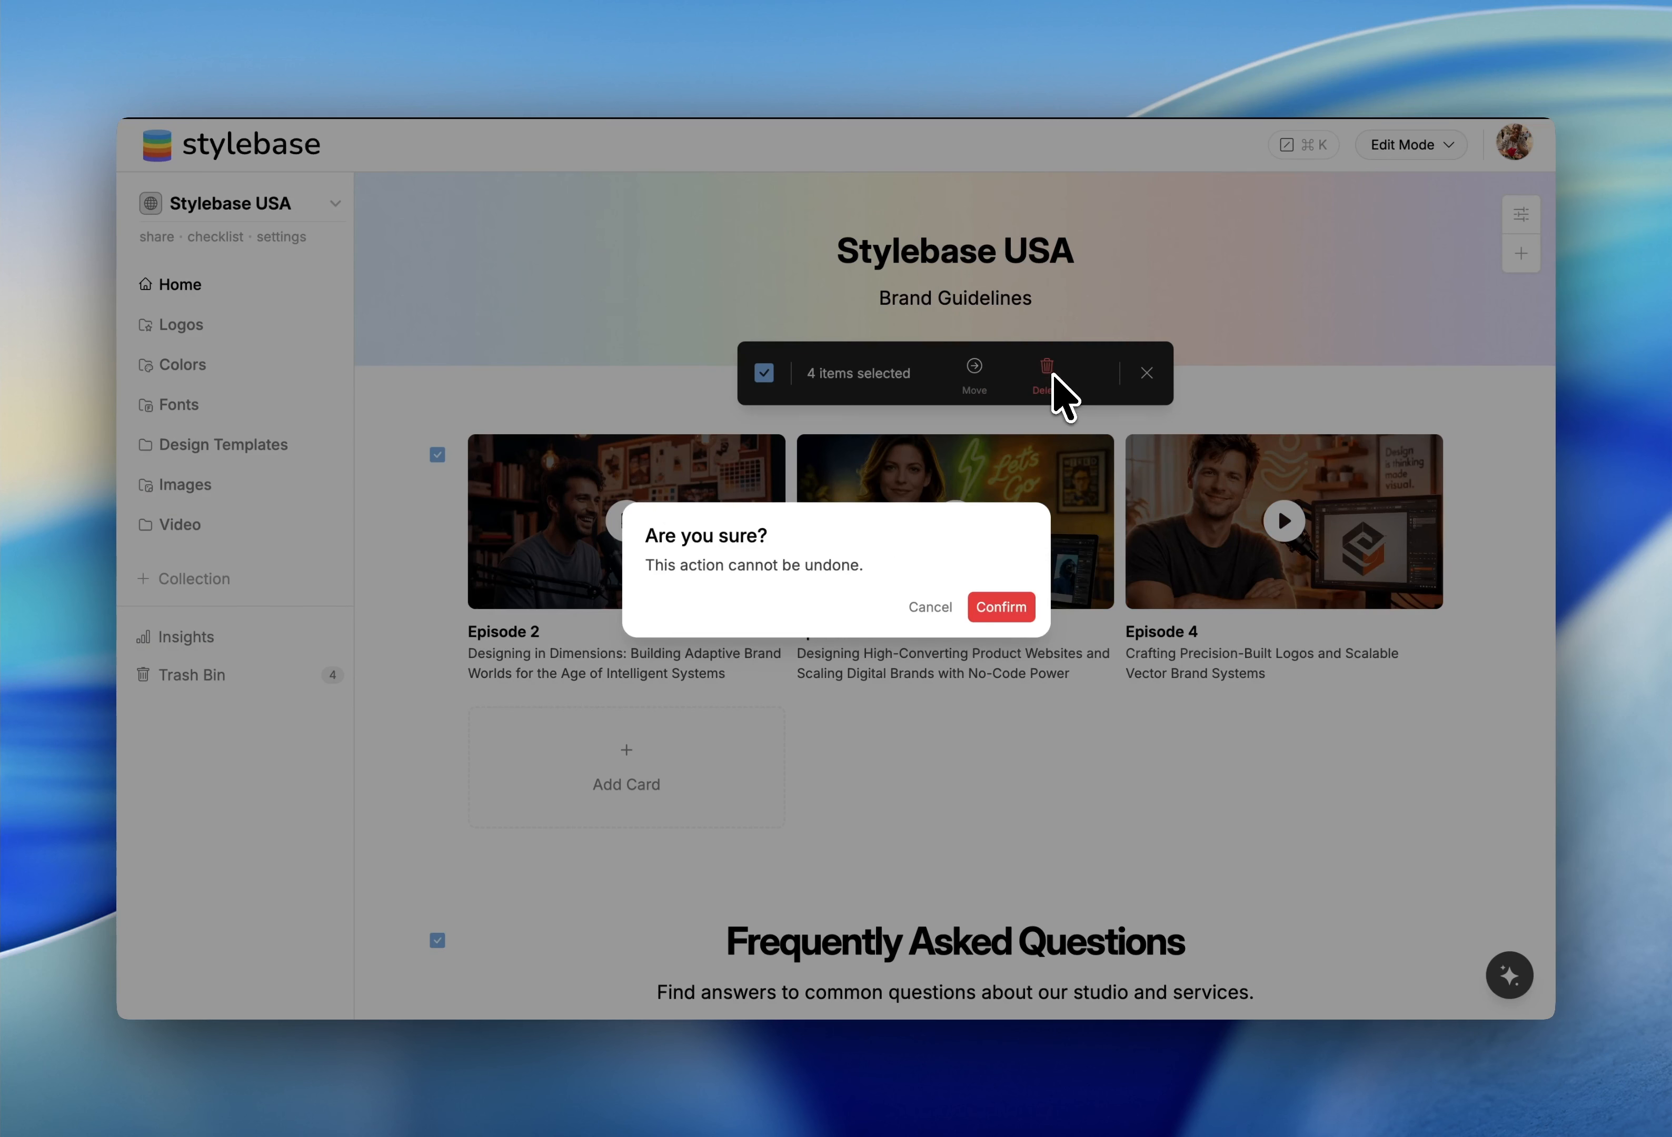
{"action": "left_click", "coordinate": [1002, 608]}
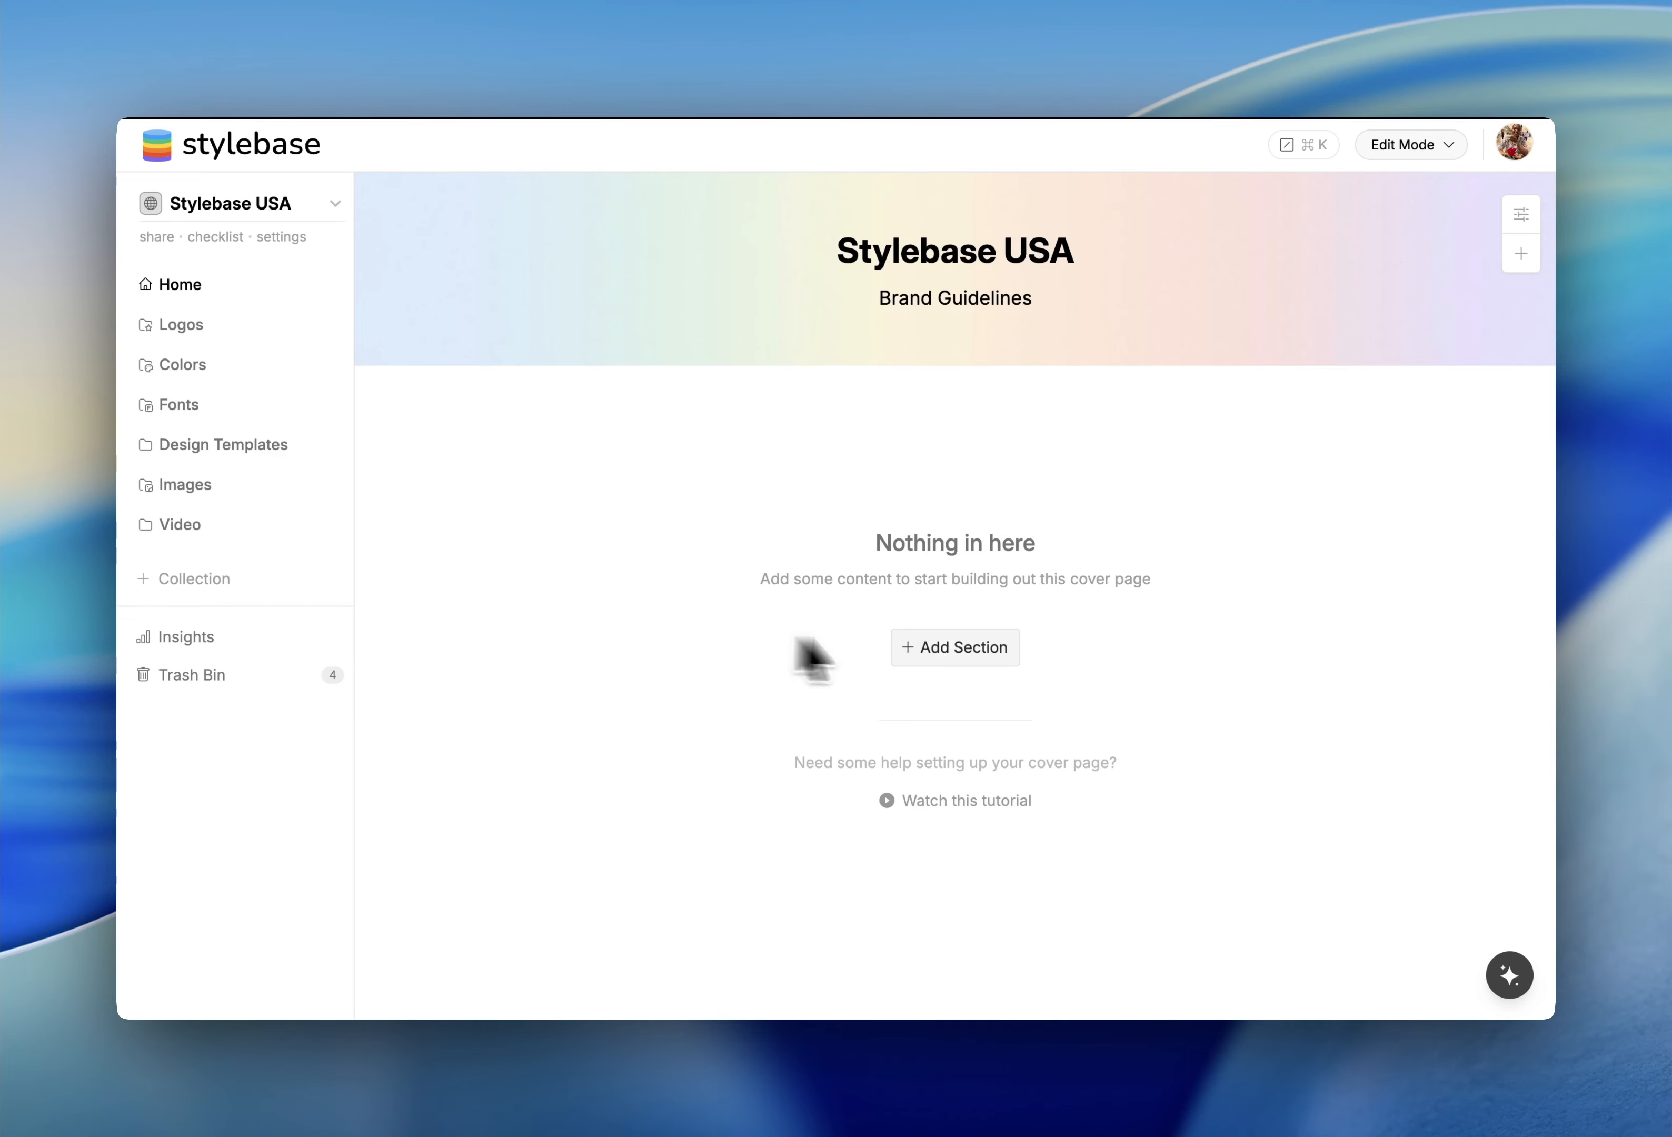
Add a text section to the empty cover page and highlight part of its first paragraph to bring up the formatting options.
{"action": "left_click", "coordinate": [942, 651]}
{"action": "left_click", "coordinate": [942, 696]}
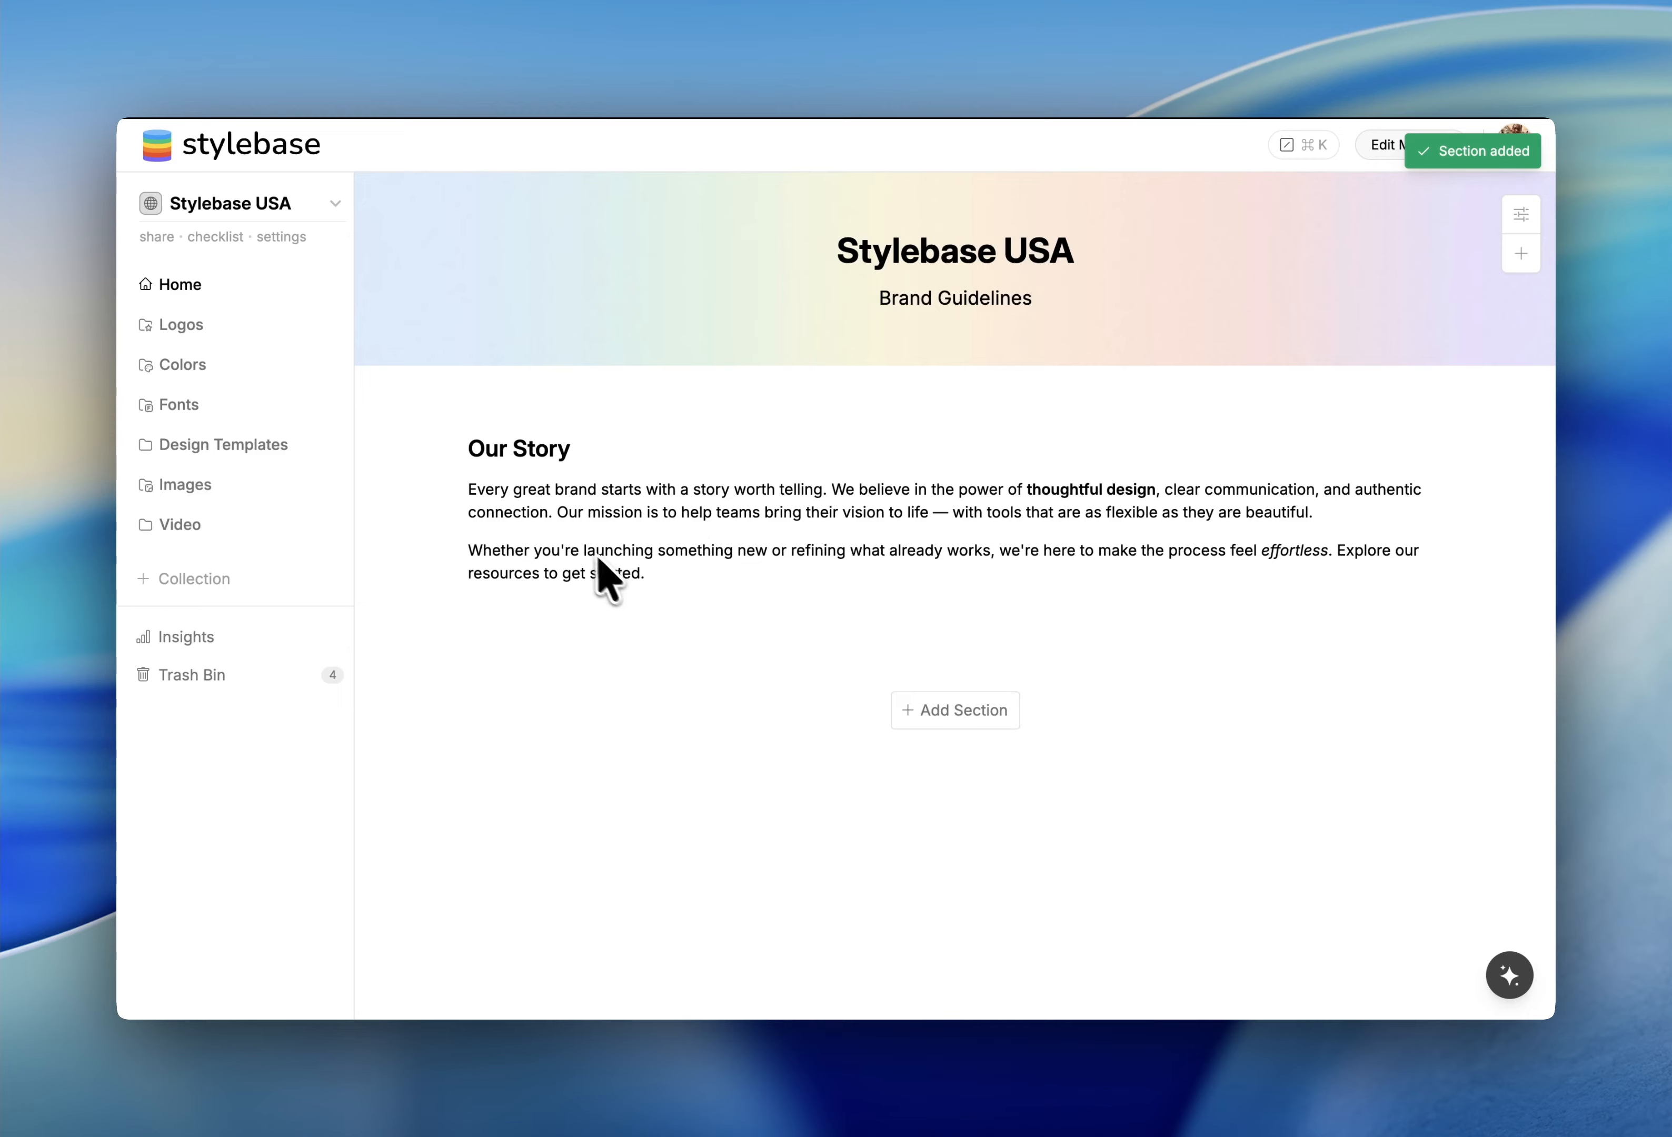
{"action": "left_click_drag", "start_coordinate": [522, 490], "coordinate": [617, 511]}
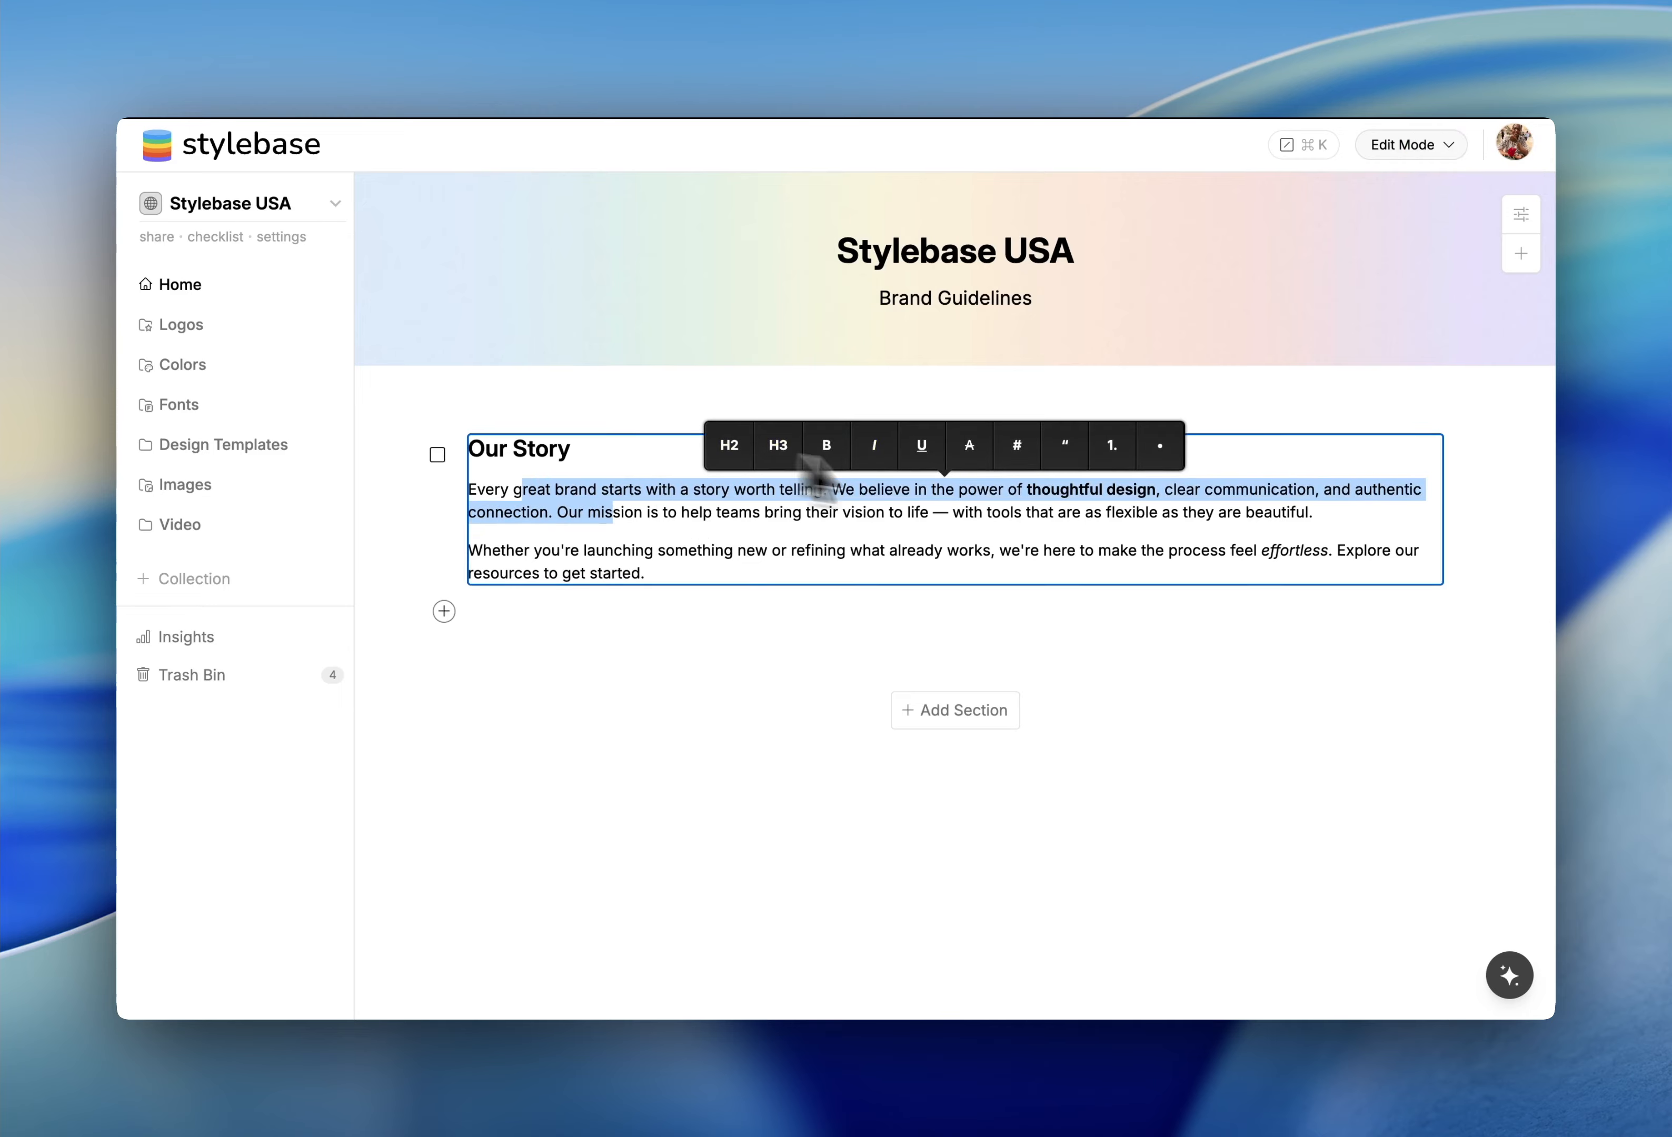
Run AI: Expand from the end of the Our Story text and accept the generated version.
{"action": "left_click", "coordinate": [674, 573]}
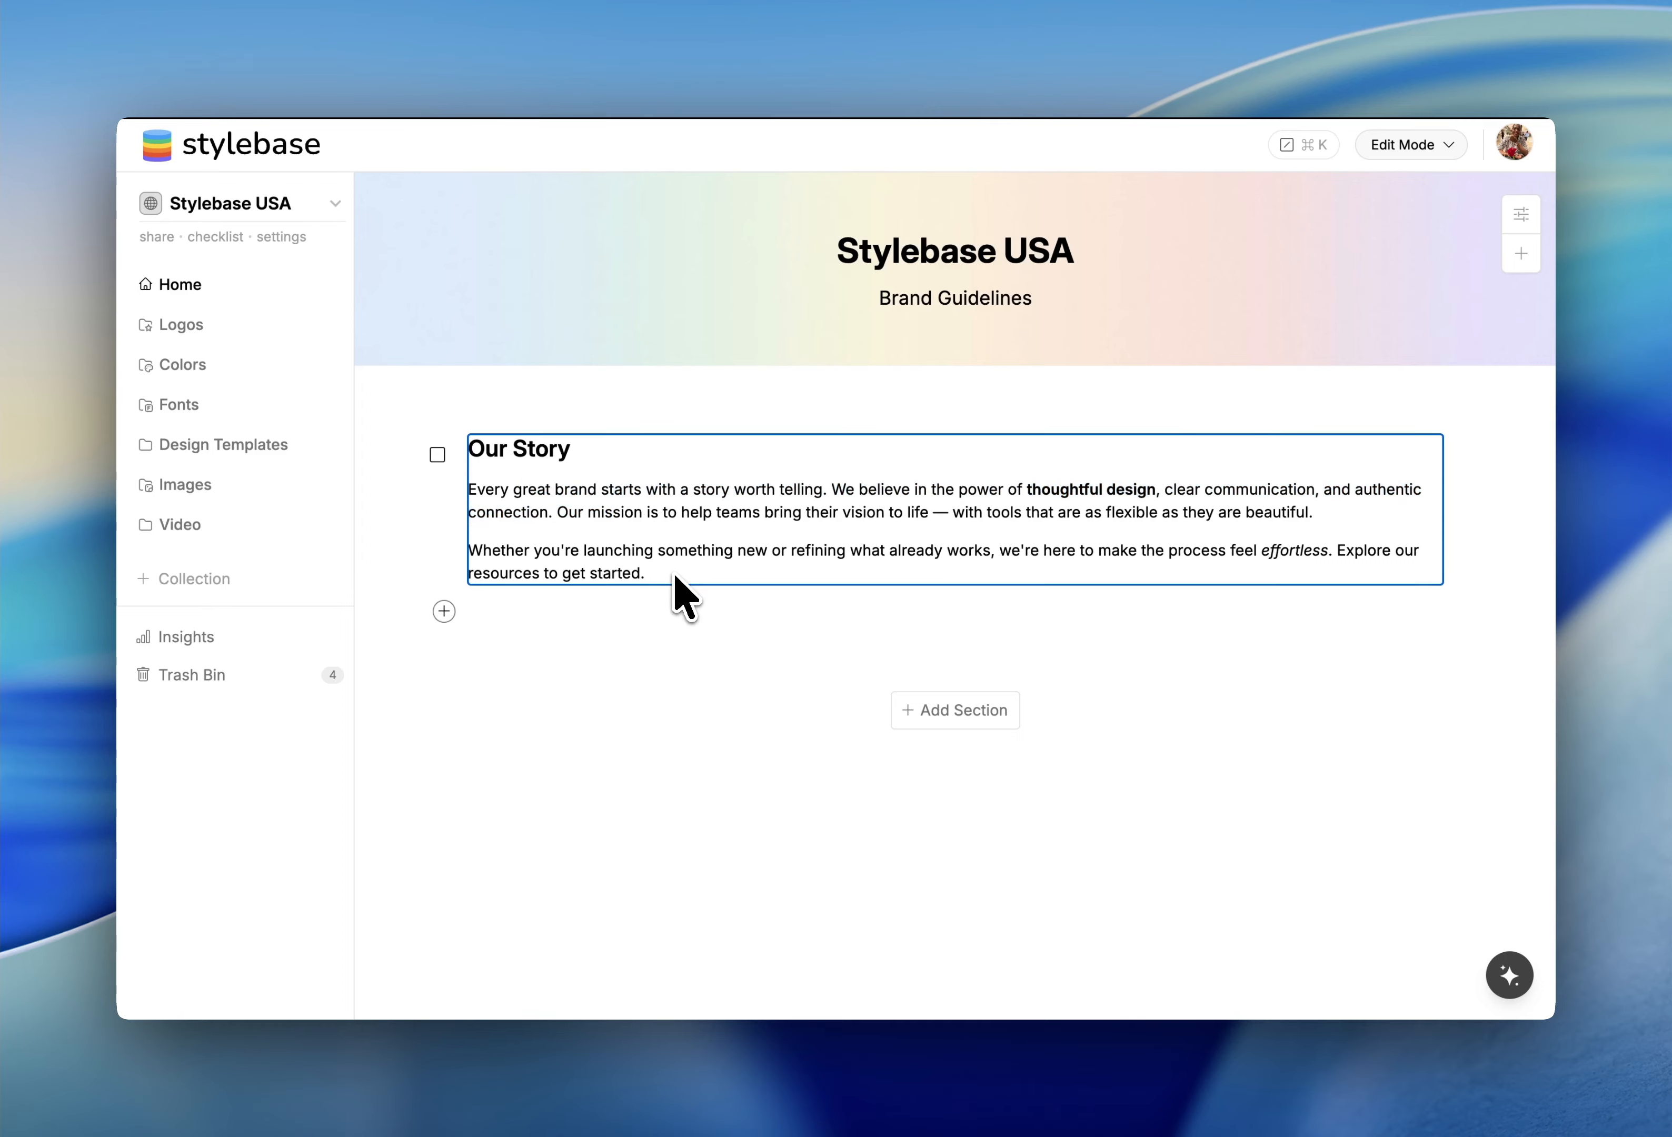
{"action": "type", "text": "/"}
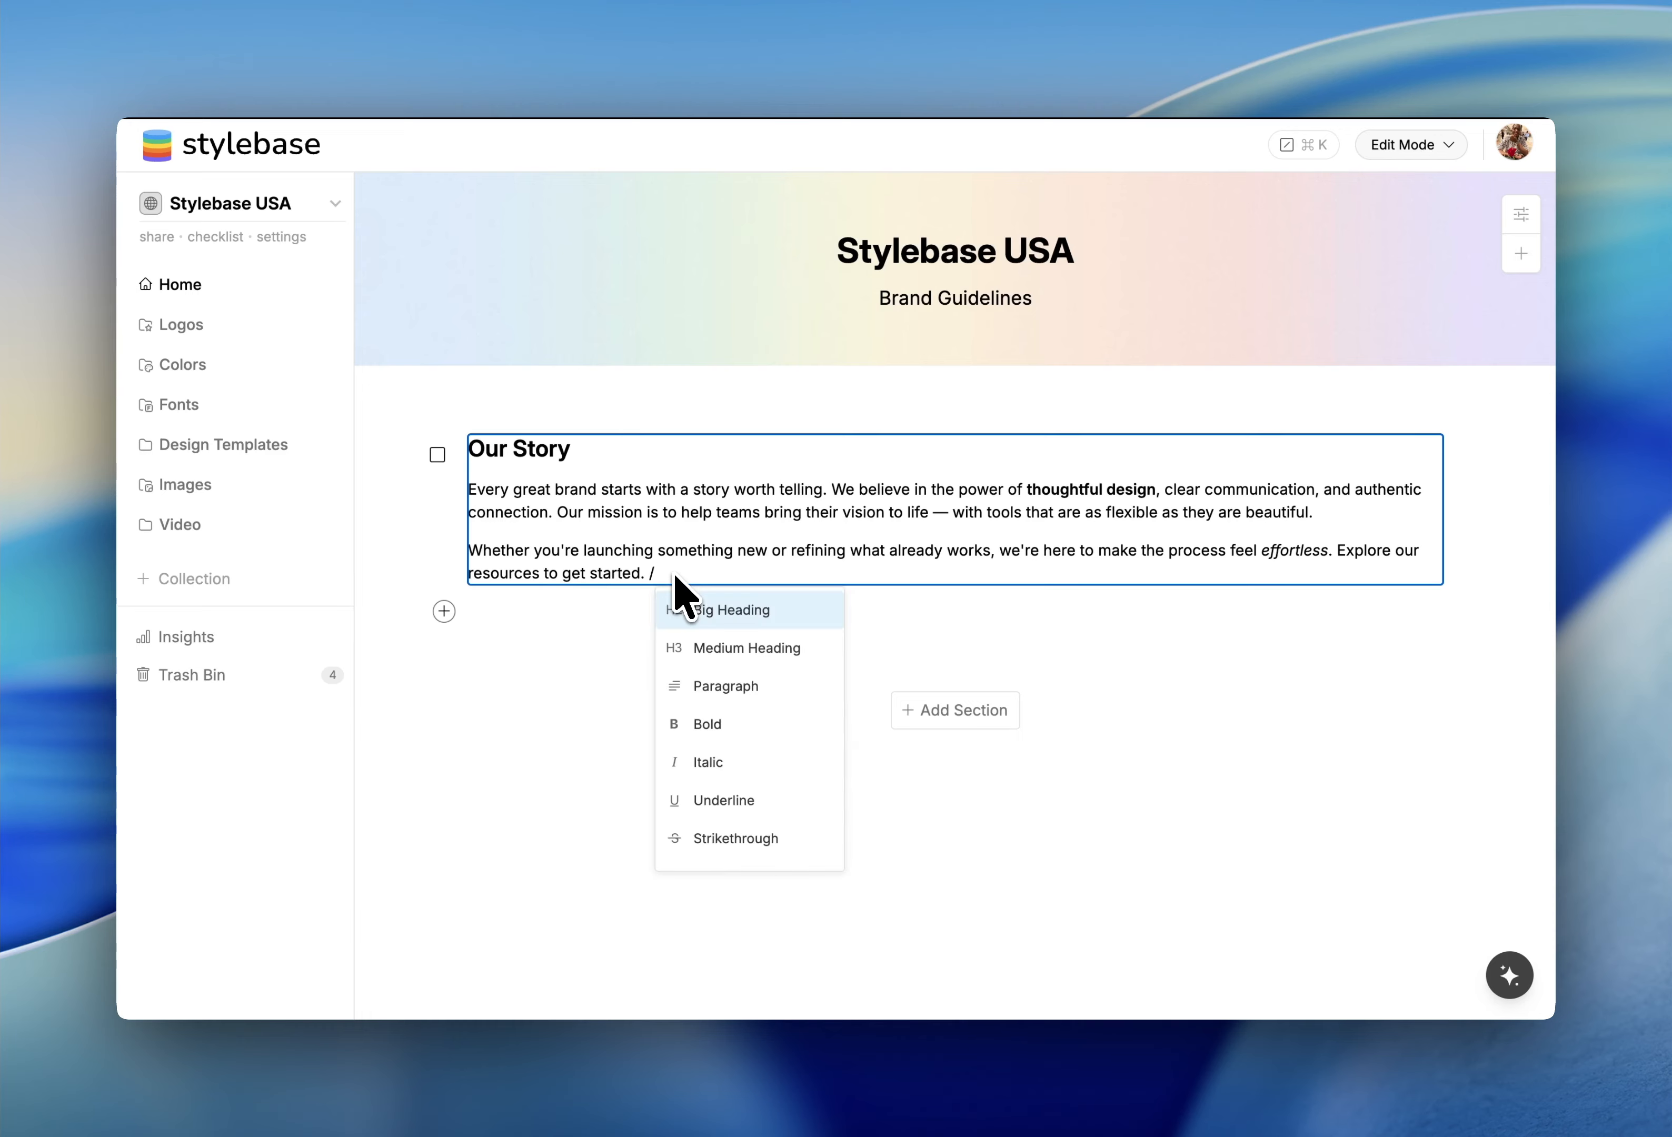
{"action": "type", "text": "ai"}
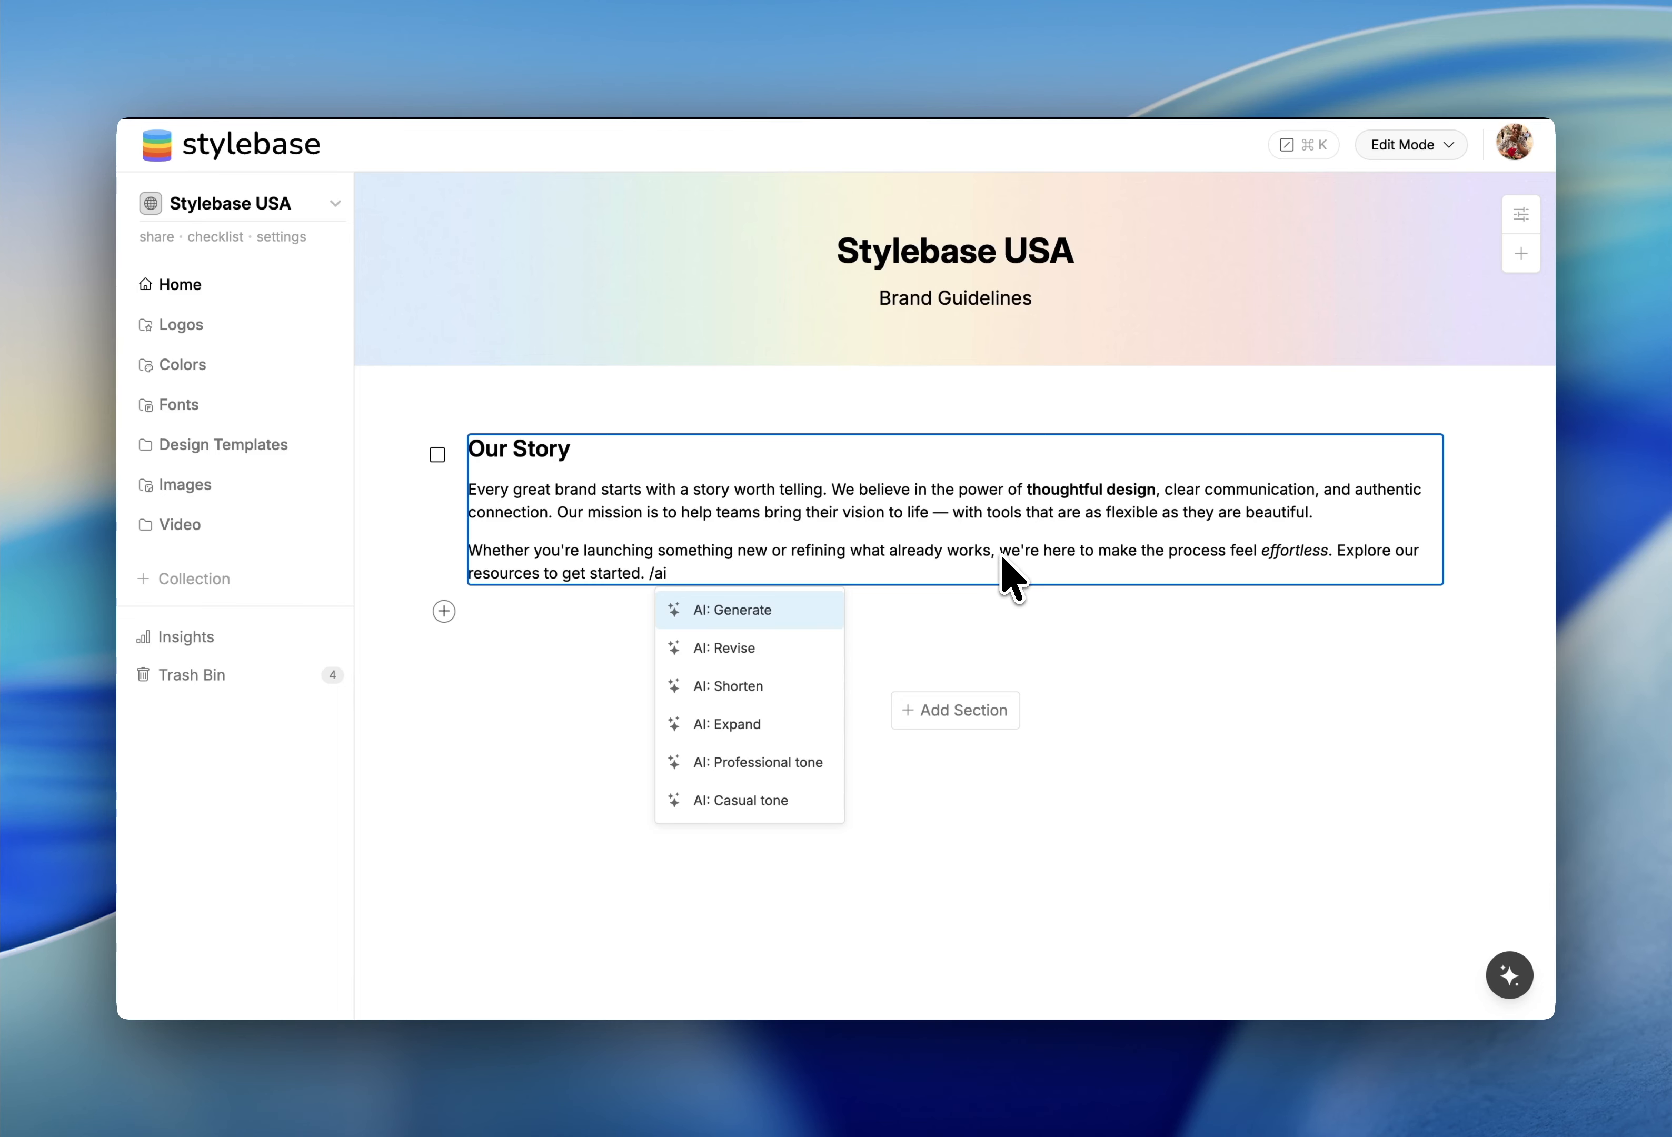
{"action": "key", "text": "Down"}
{"action": "key", "text": "Down"}
{"action": "key", "text": "Down"}
{"action": "key", "text": "Return"}
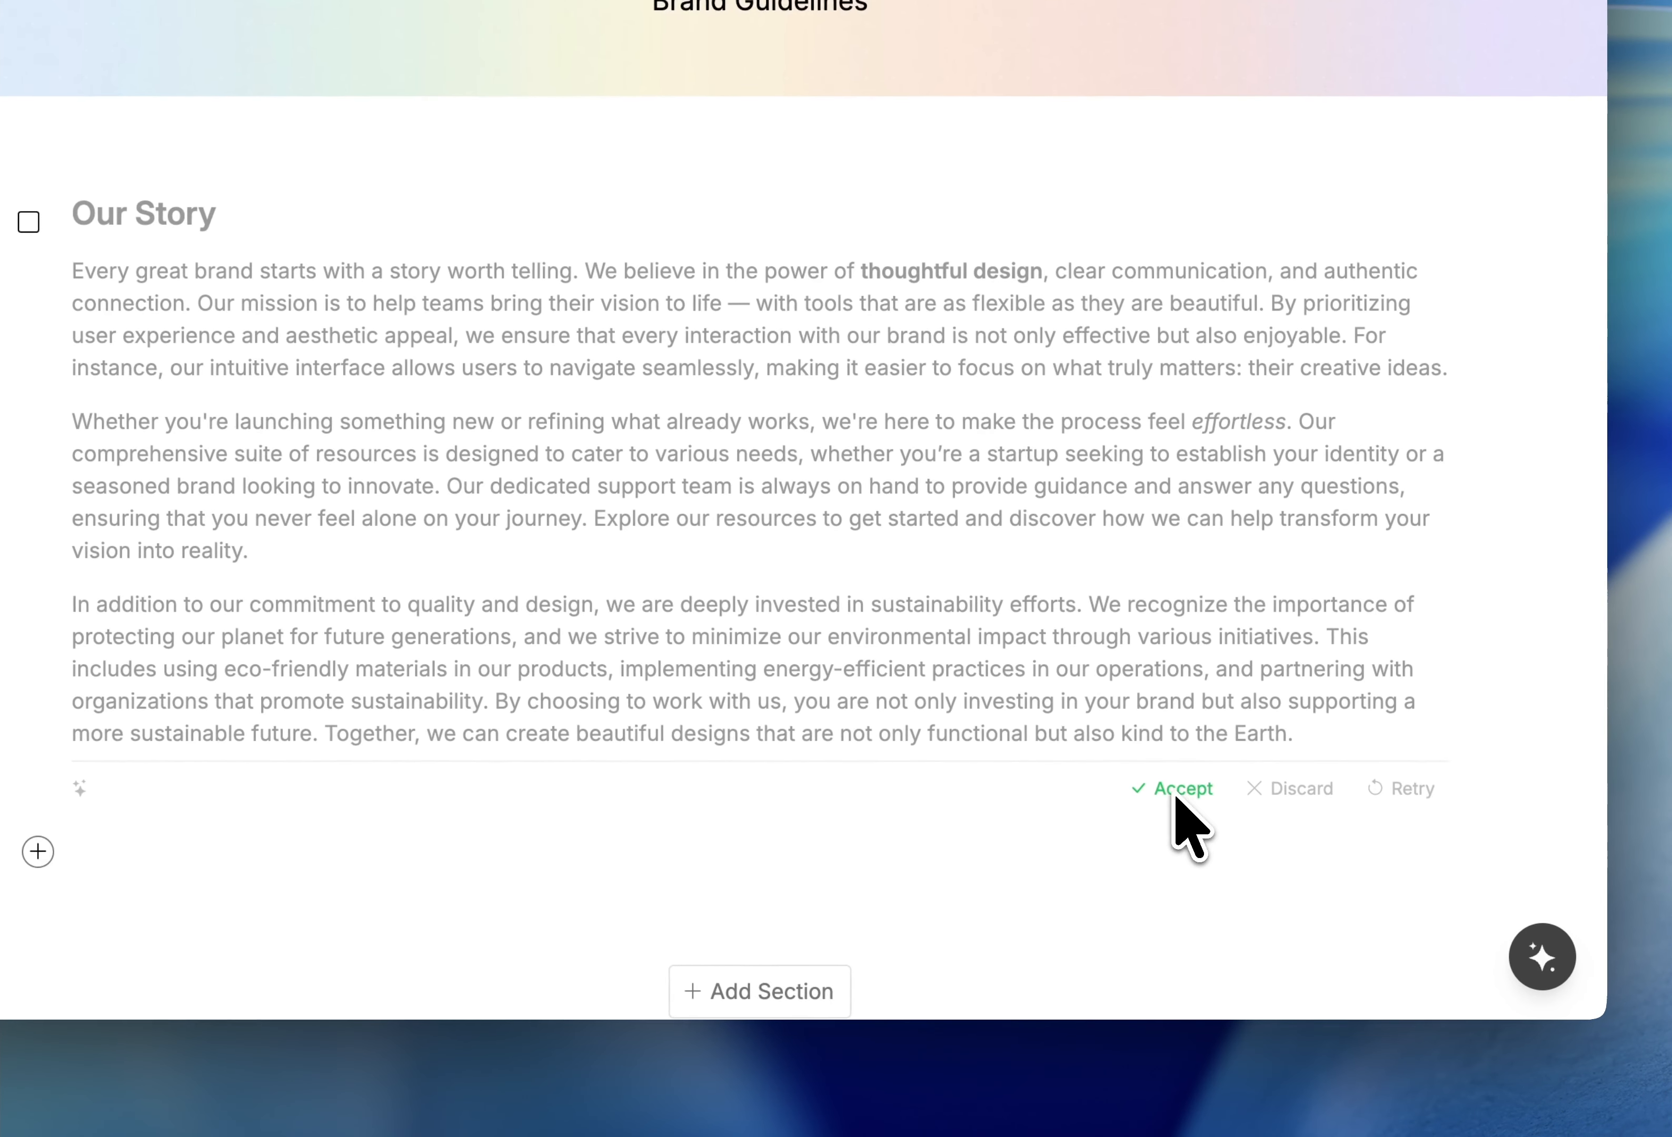
{"action": "left_click", "coordinate": [1255, 856]}
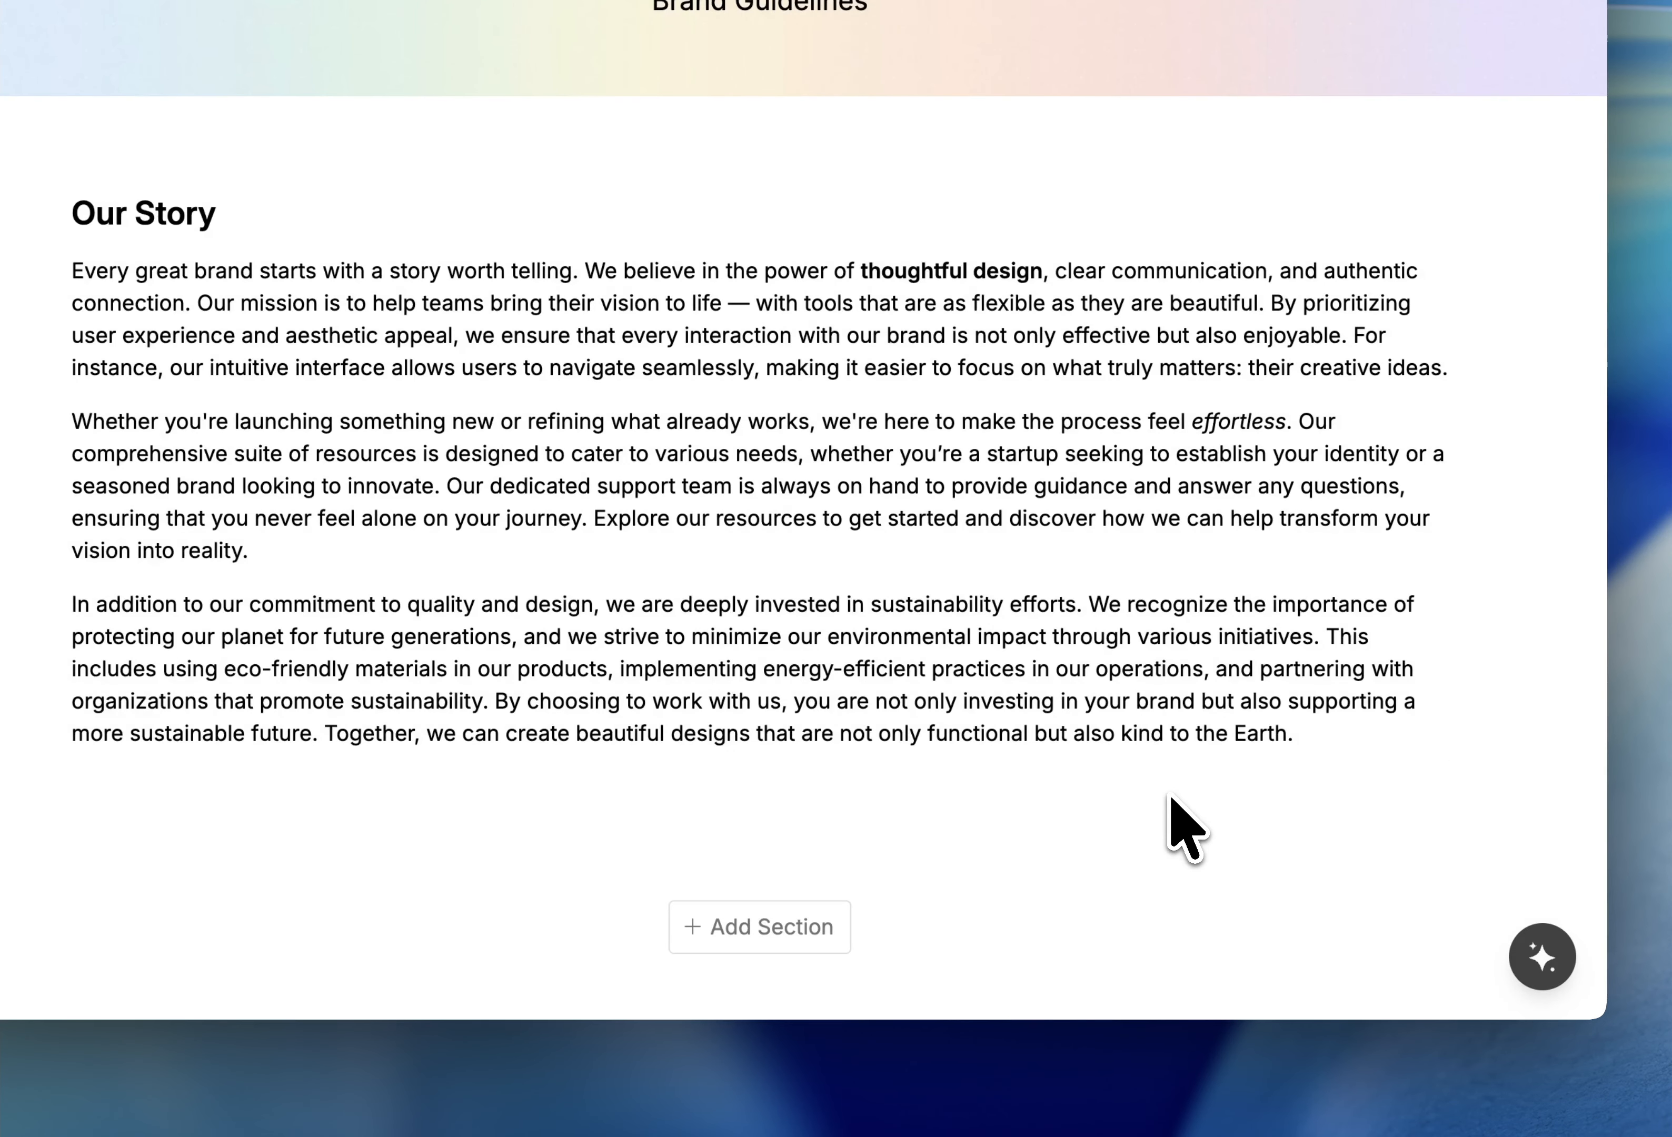
Run AI: Shorten from the end of the expanded Our Story text and accept the condensed version.
{"action": "left_click", "coordinate": [1312, 734]}
{"action": "type", "text": "/sho"}
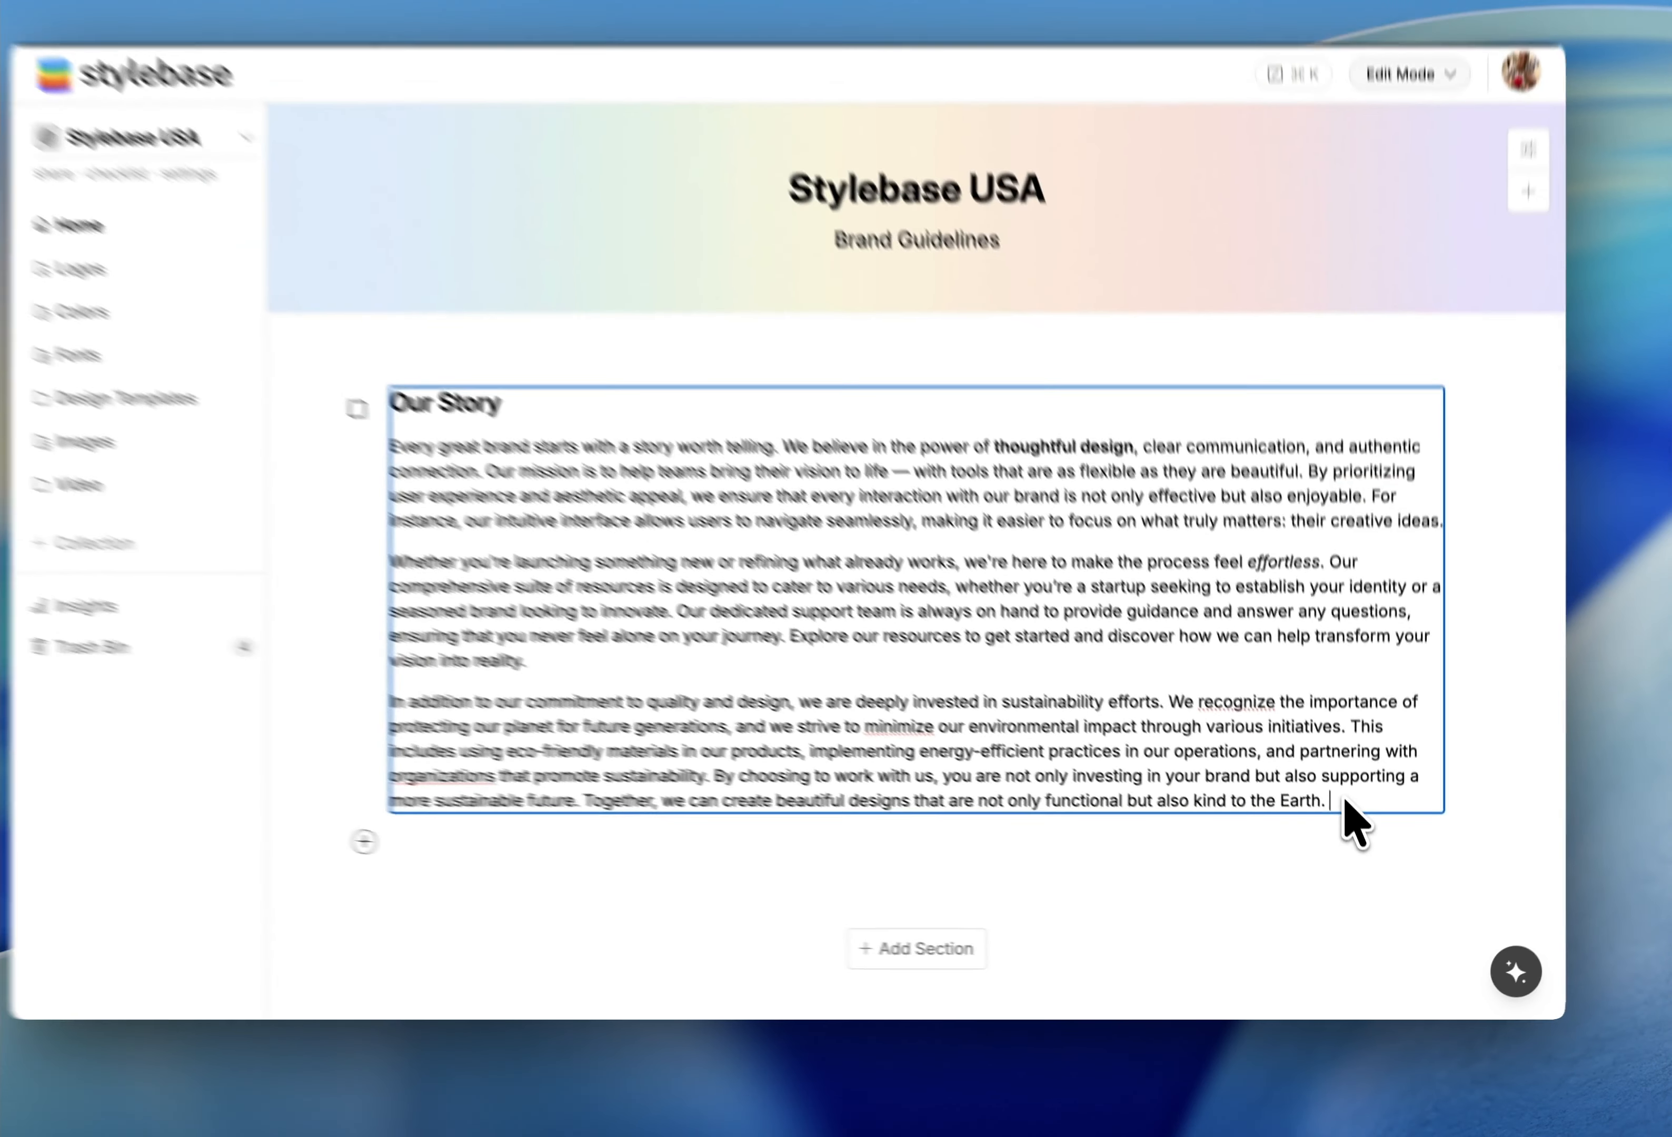
{"action": "key", "text": "Return"}
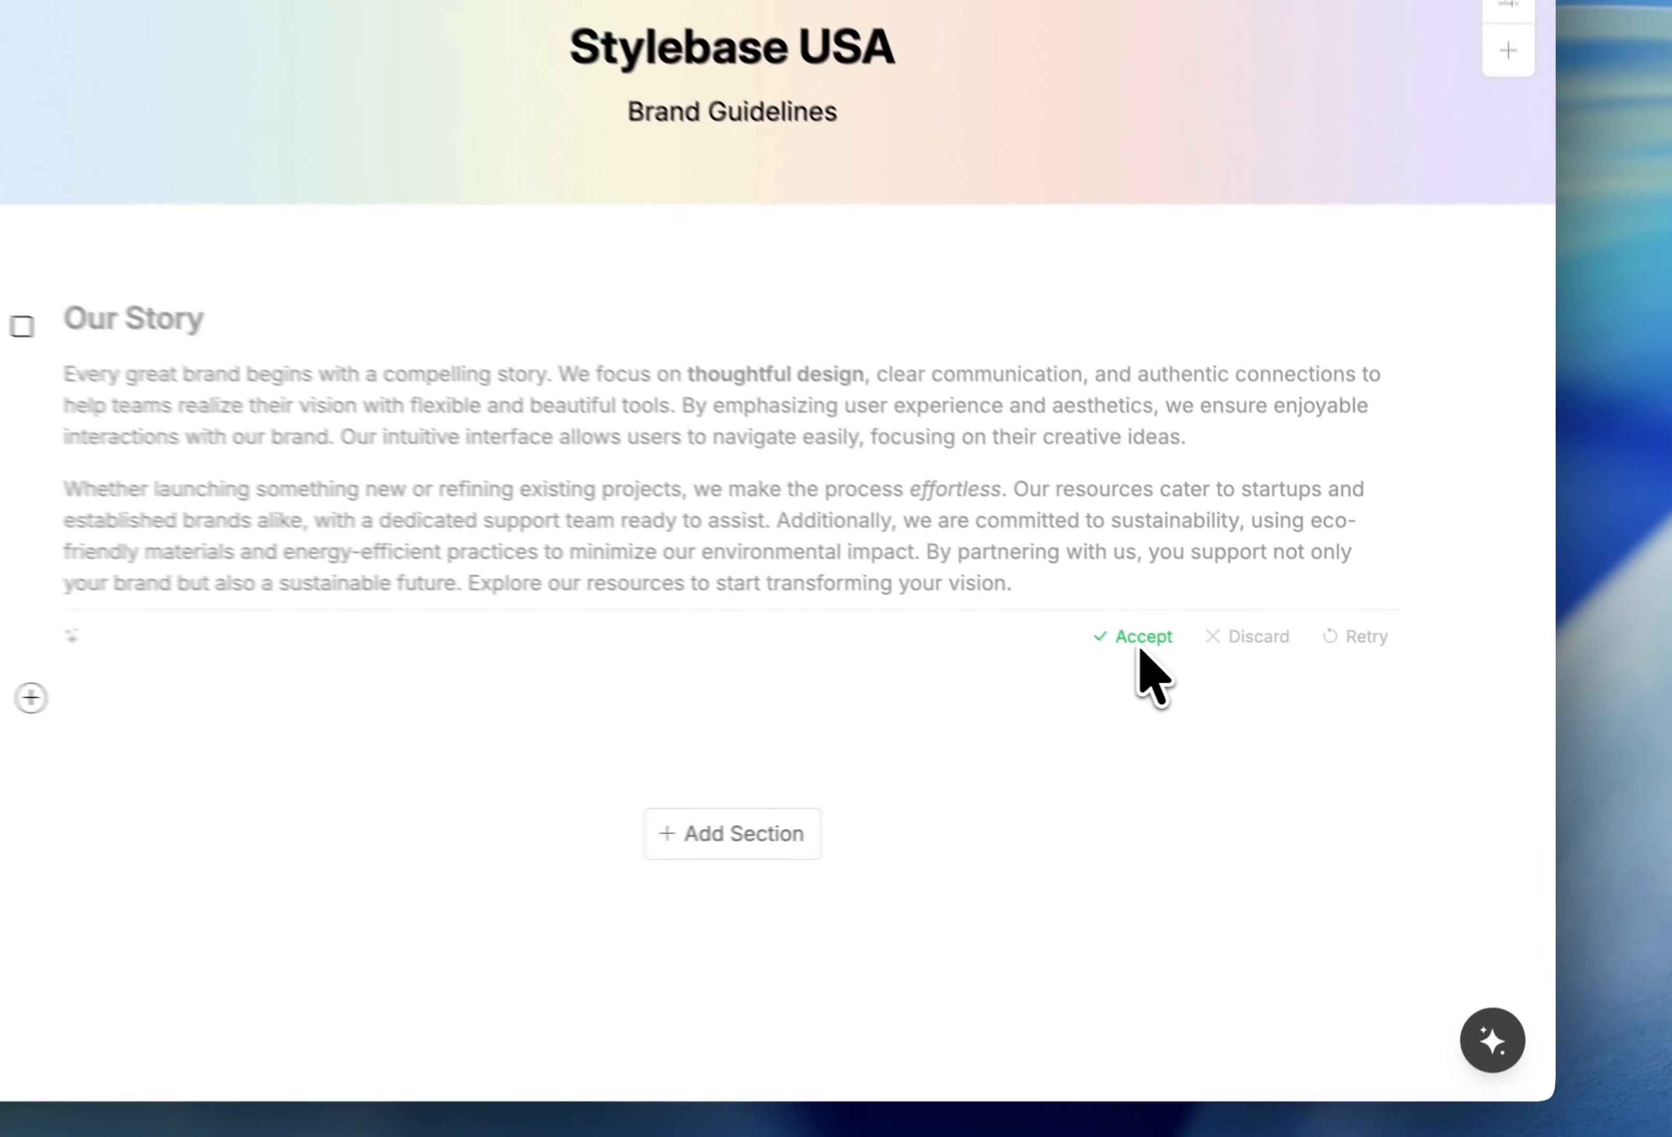
{"action": "left_click", "coordinate": [1253, 683]}
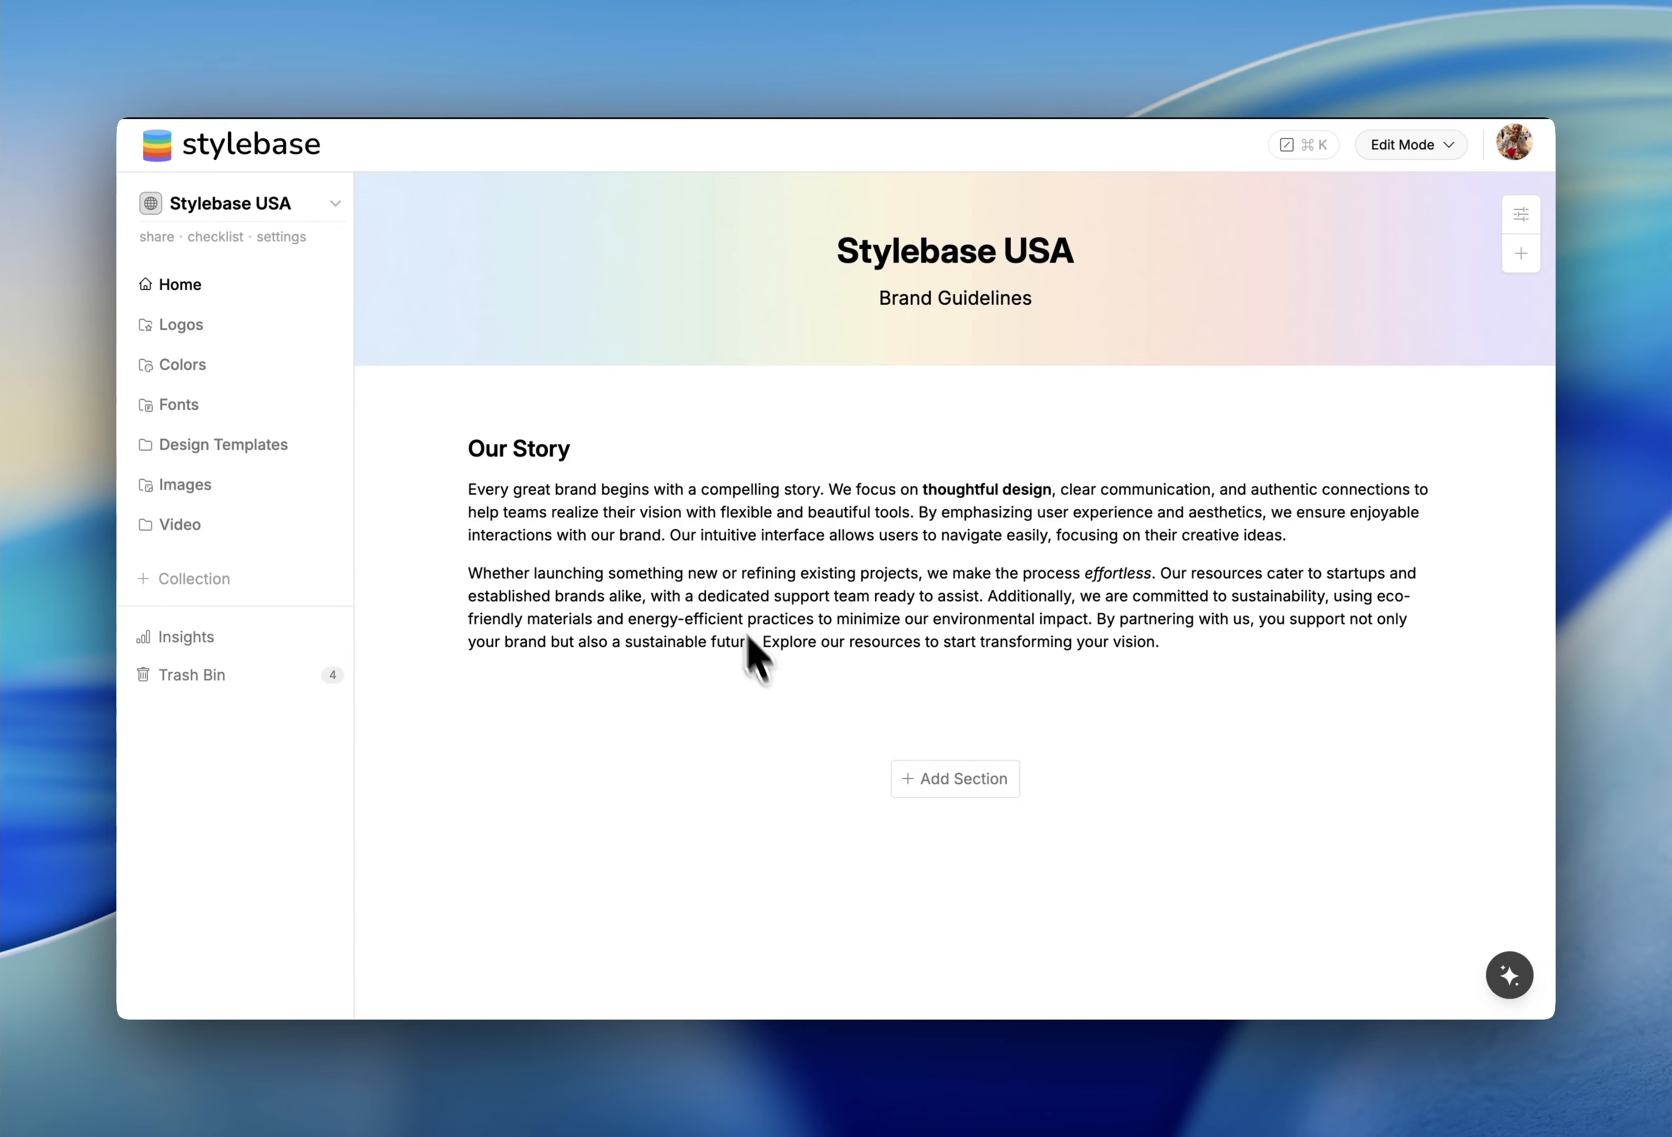
Clear all of the Our Story text and remove the emptied section from the cover page.
{"action": "left_click", "coordinate": [1176, 649]}
{"action": "key", "text": "super+a"}
{"action": "key", "text": "BackSpace"}
{"action": "key", "text": "BackSpace"}
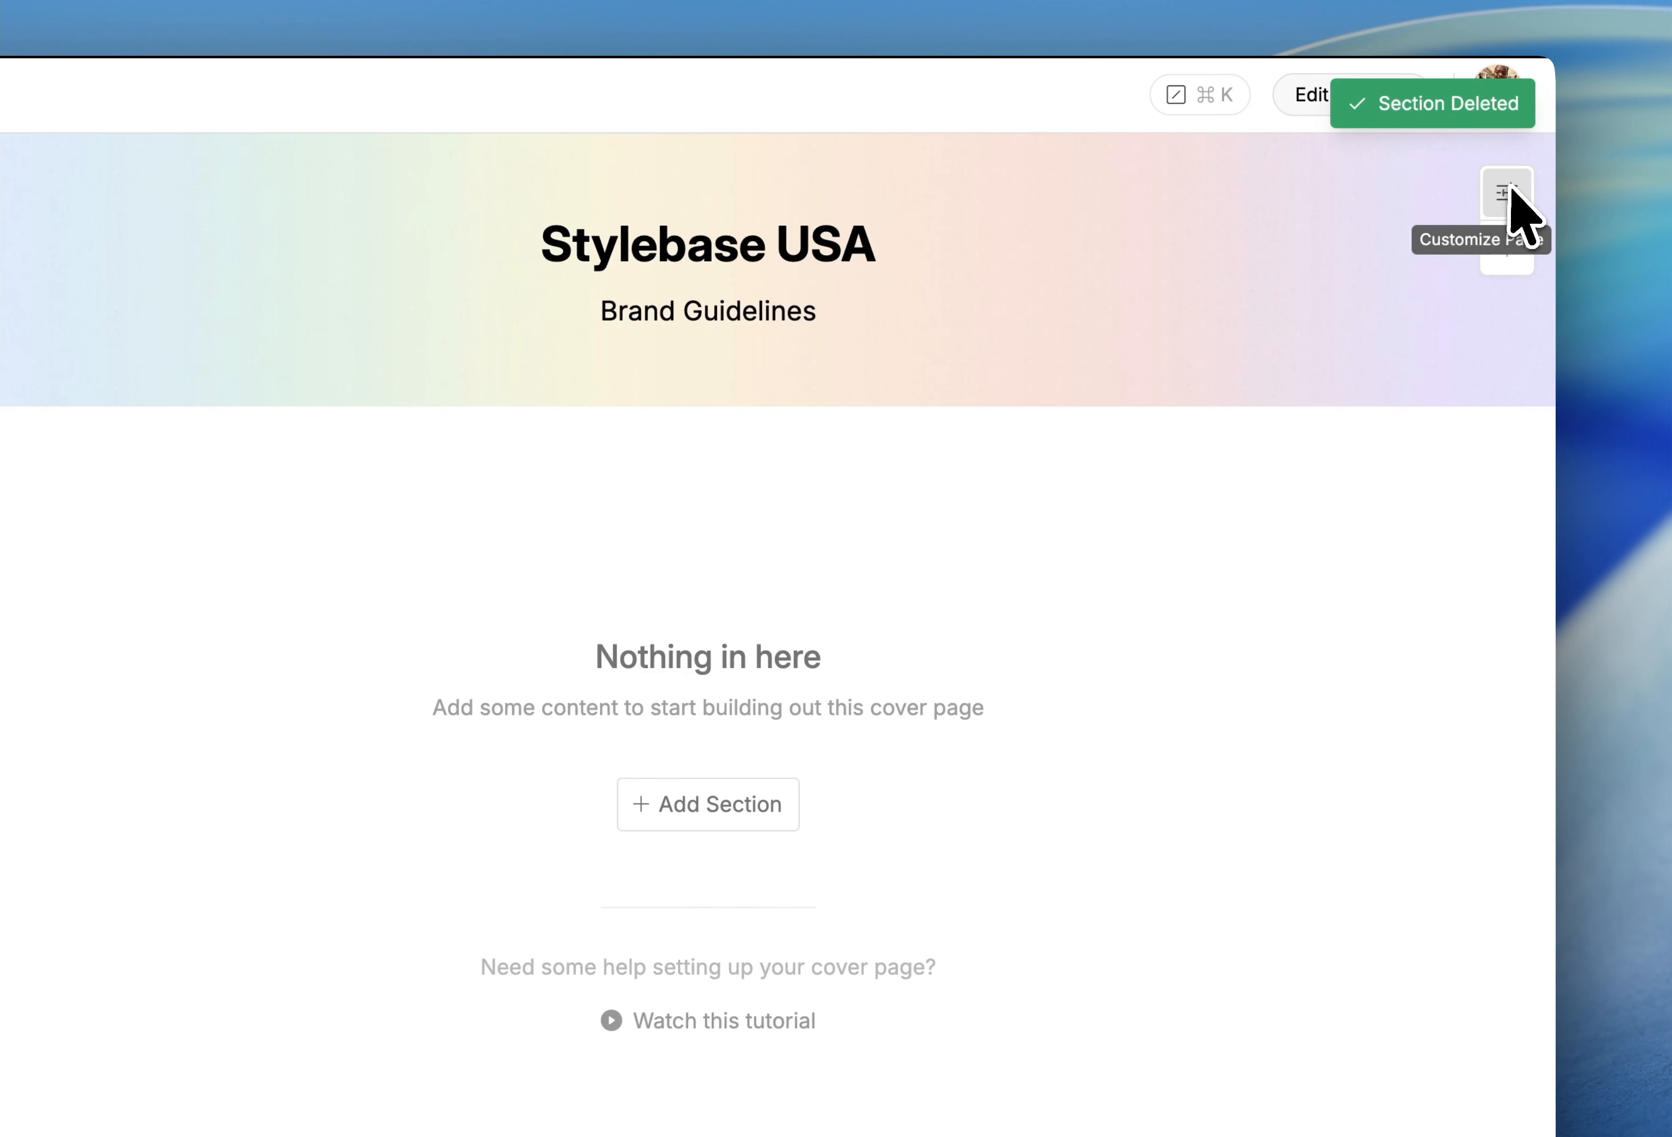
Customize the cover page by turning off the banner and enabling Remove Space Above, and save the changes.
{"action": "left_click", "coordinate": [1505, 191]}
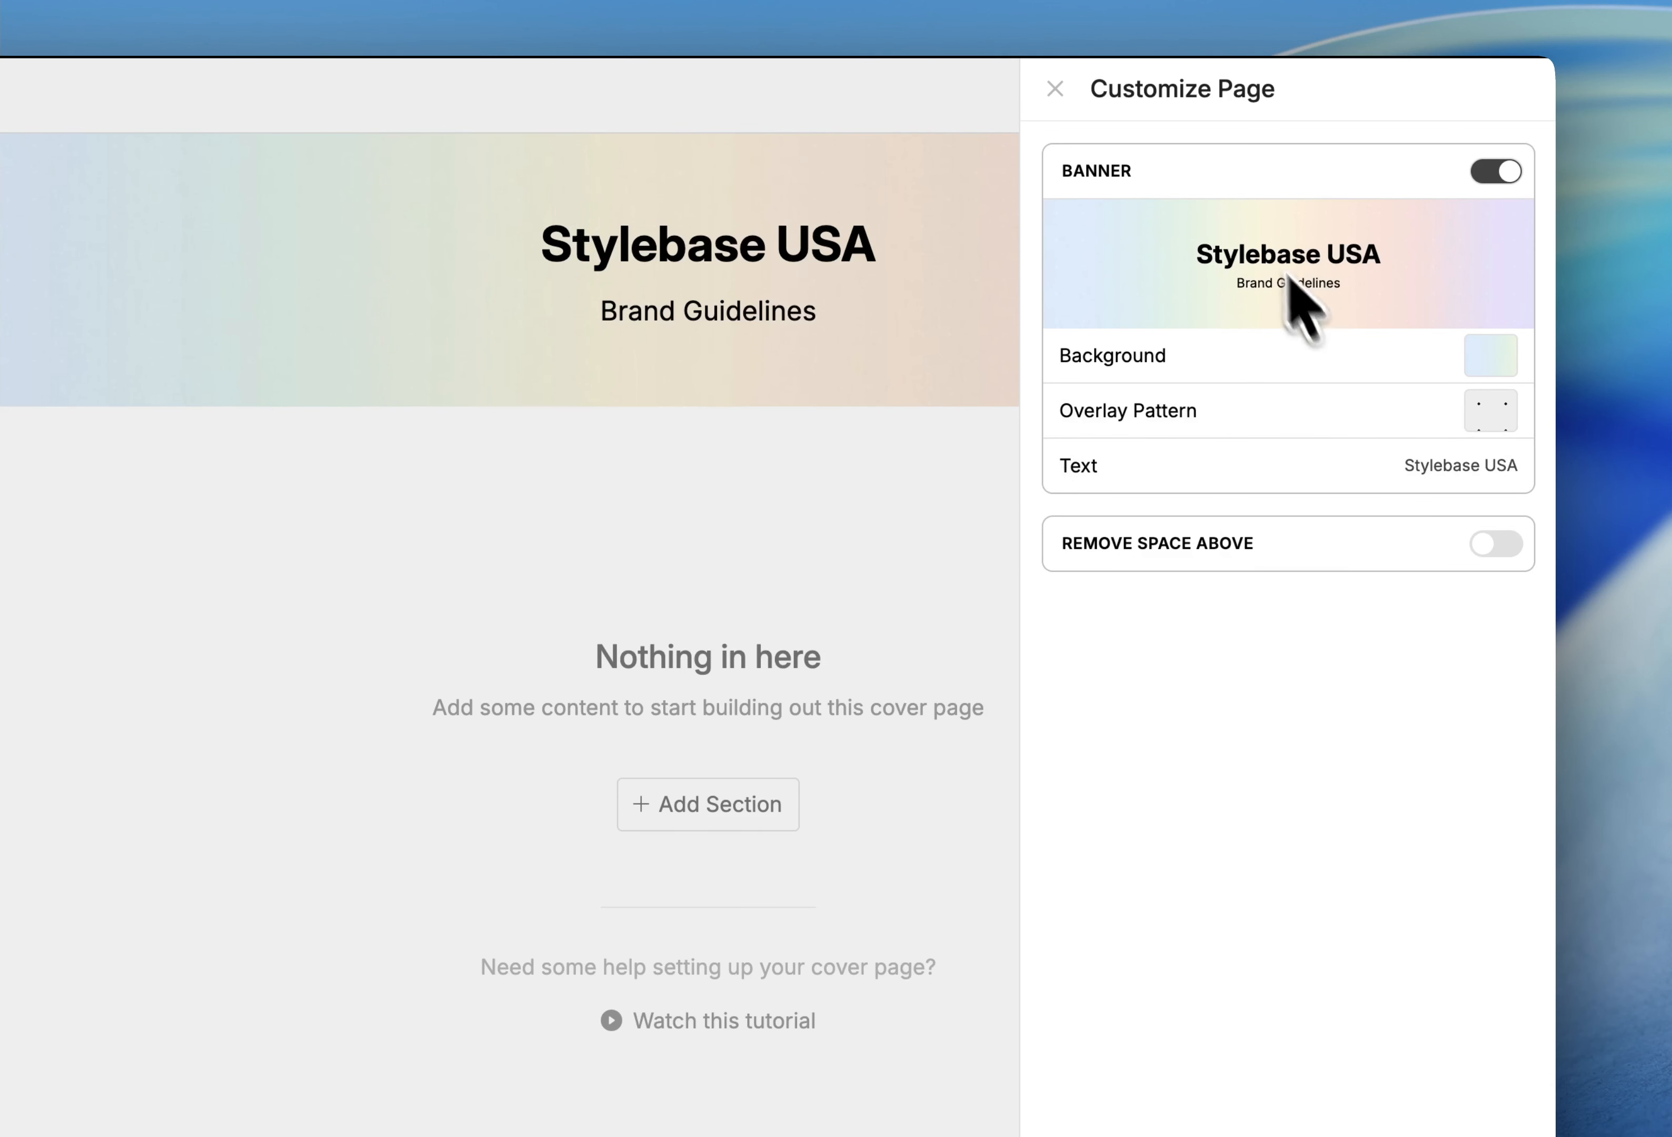
{"action": "left_click", "coordinate": [1493, 171]}
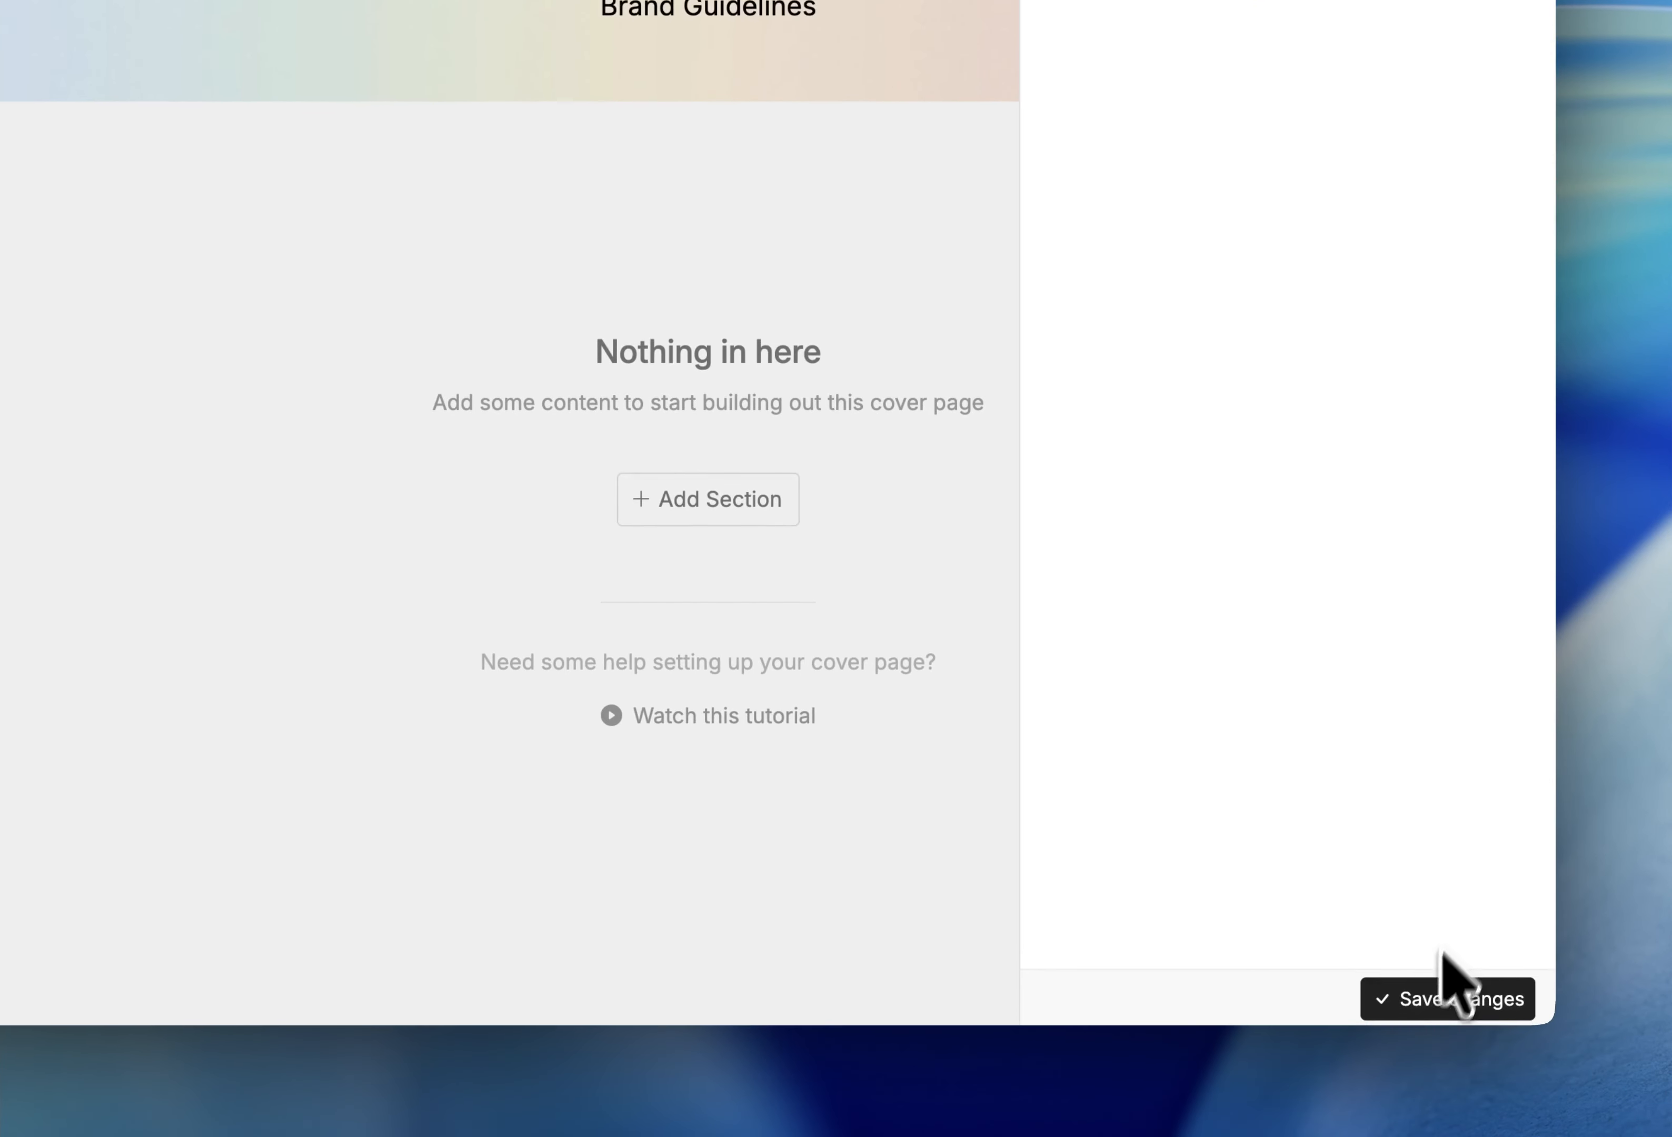
{"action": "left_click", "coordinate": [1495, 199]}
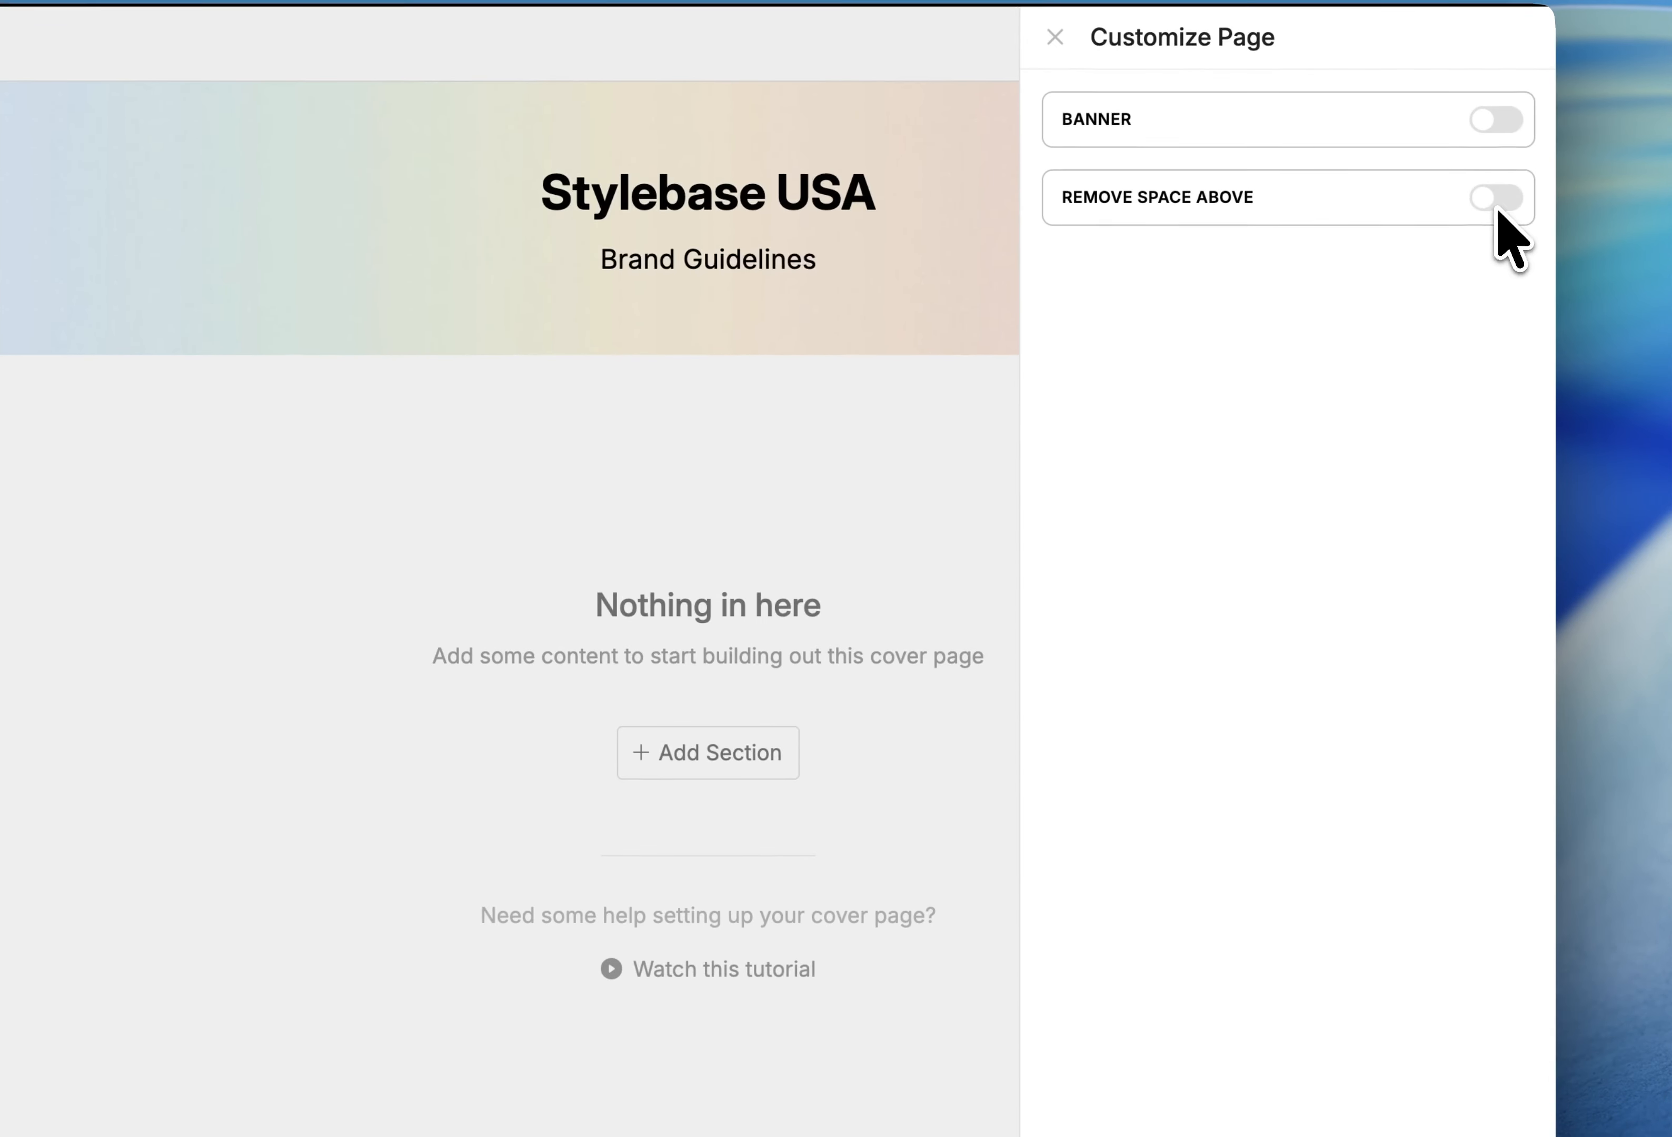
{"action": "left_click", "coordinate": [1443, 1015]}
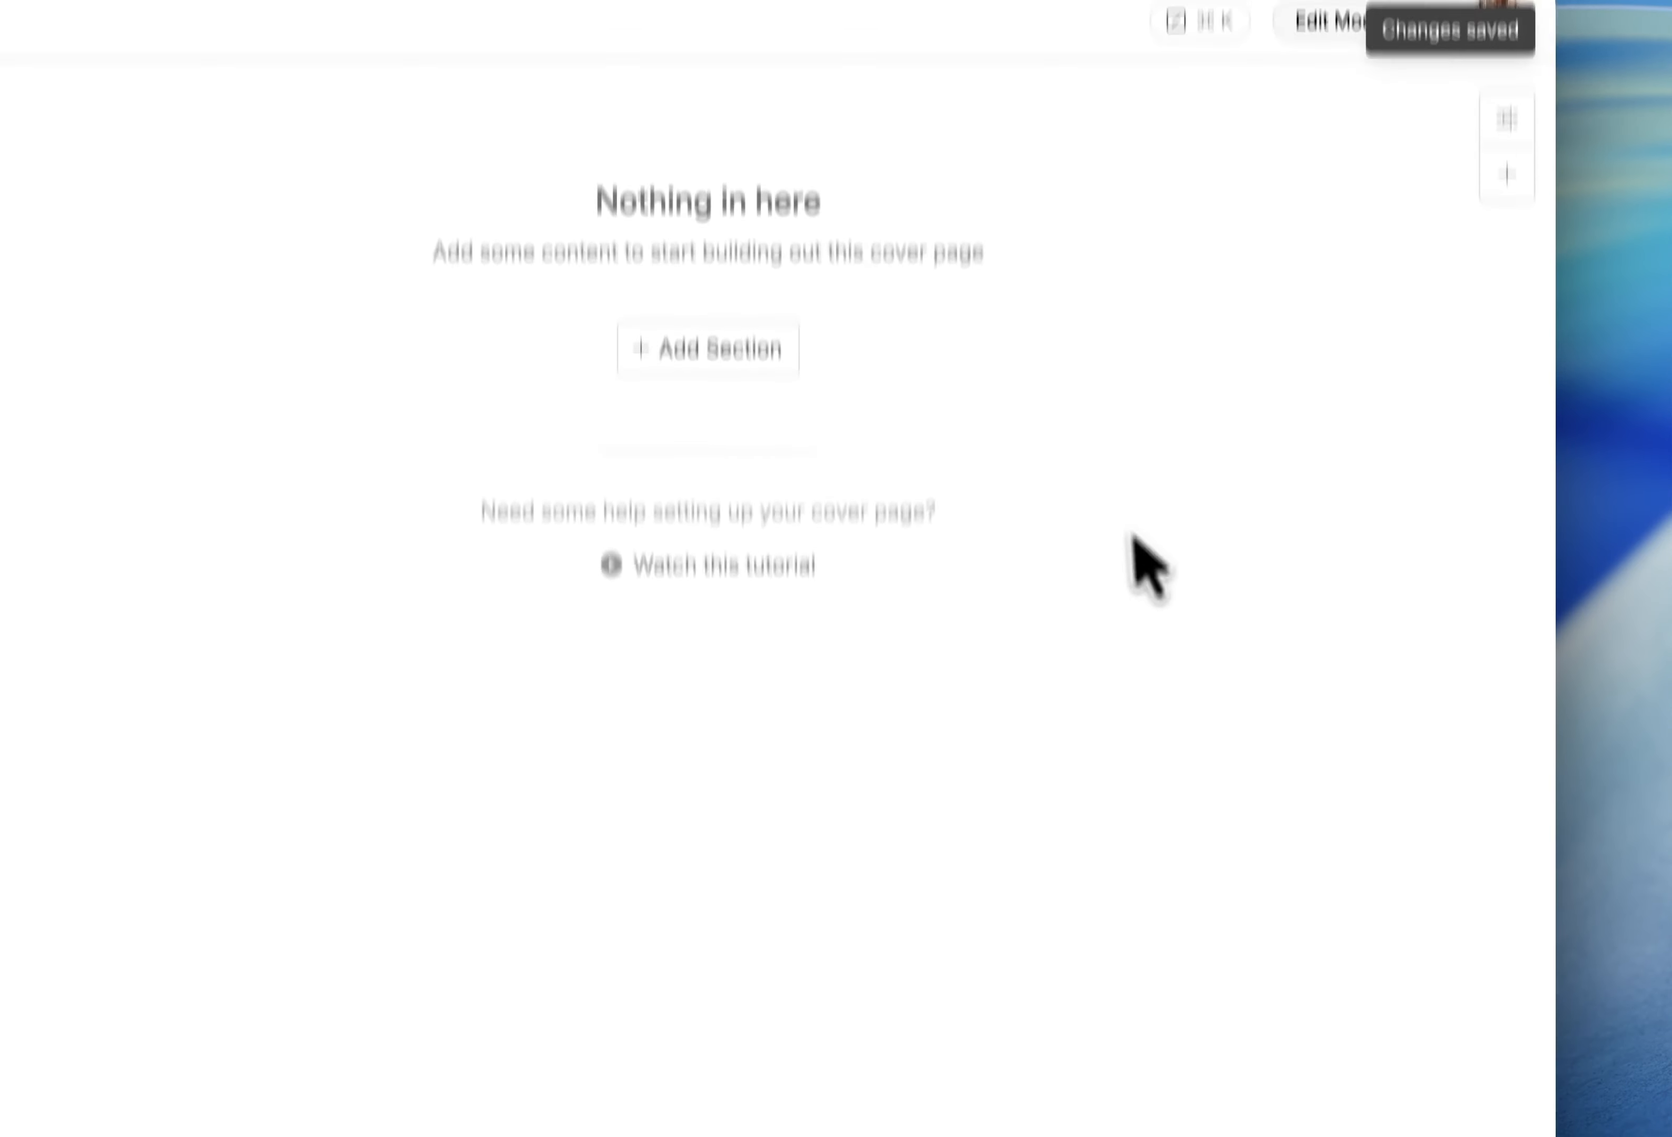
Add the Video + Bento Grid section template from the Multi-Section Layouts to the cover page.
{"action": "left_click", "coordinate": [1507, 264]}
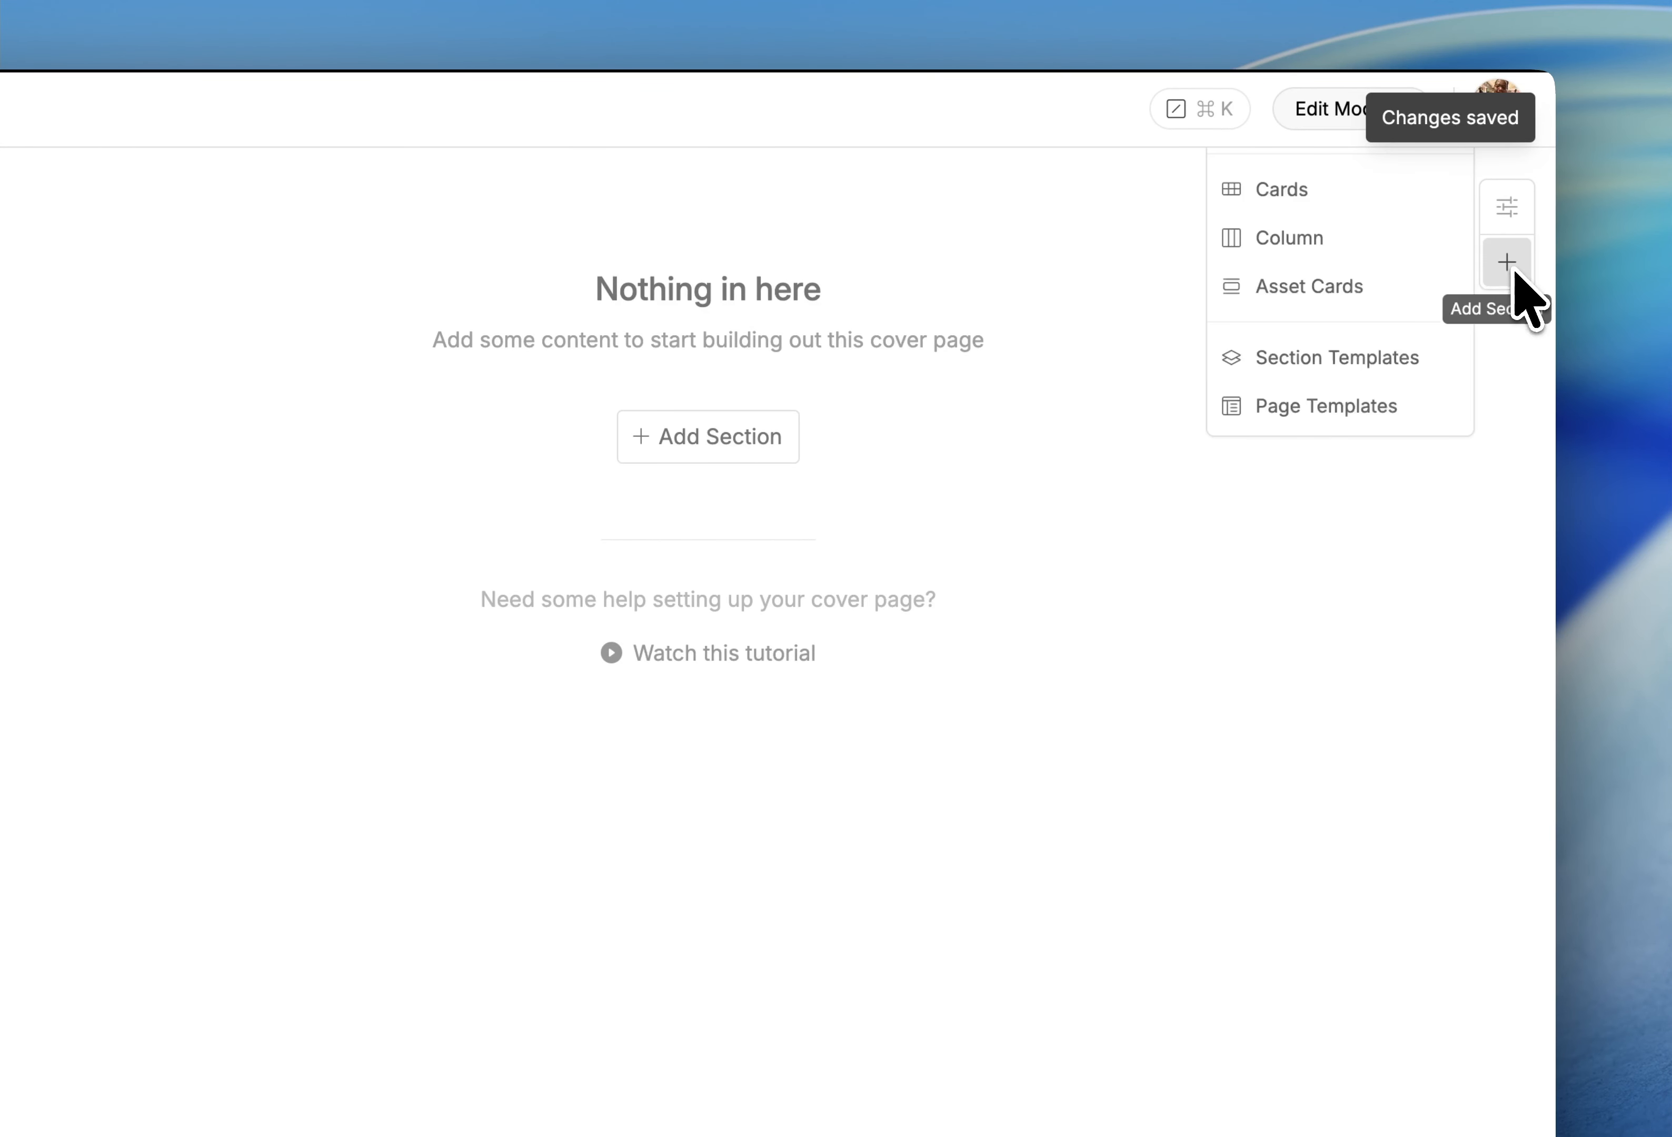
{"action": "left_click", "coordinate": [1318, 373]}
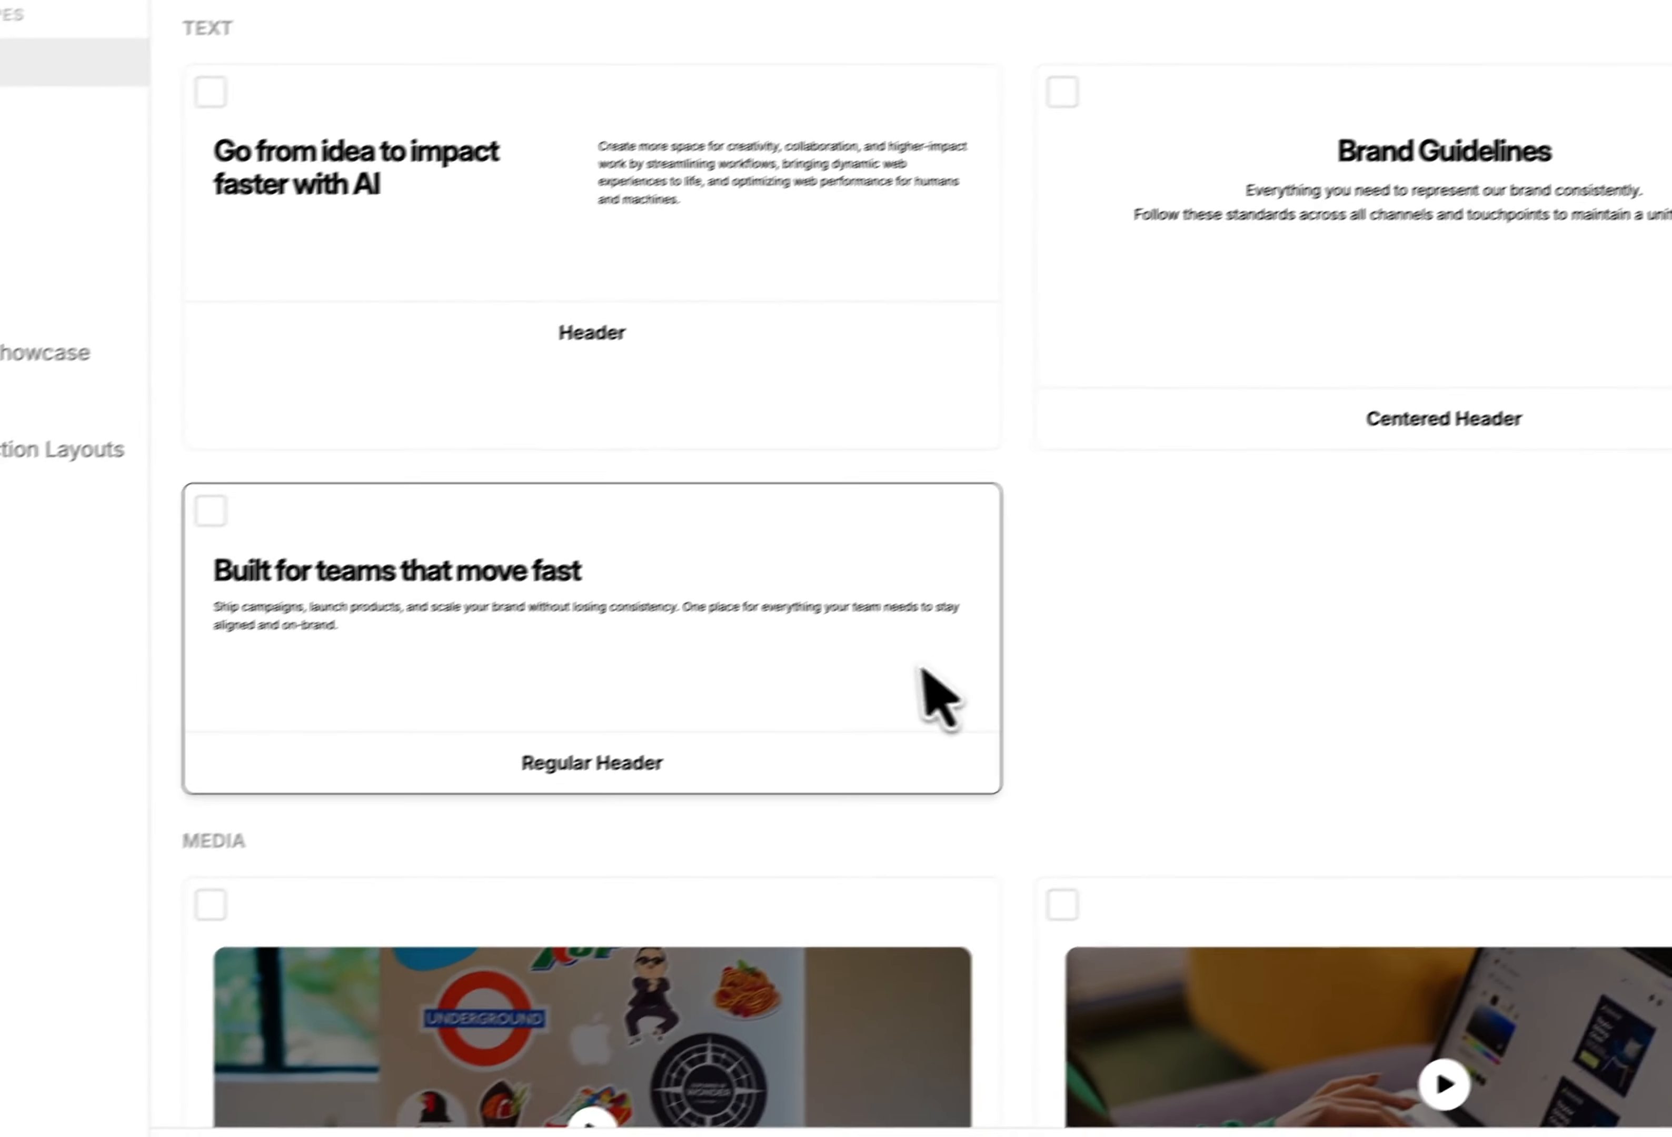
{"action": "left_click", "coordinate": [267, 511]}
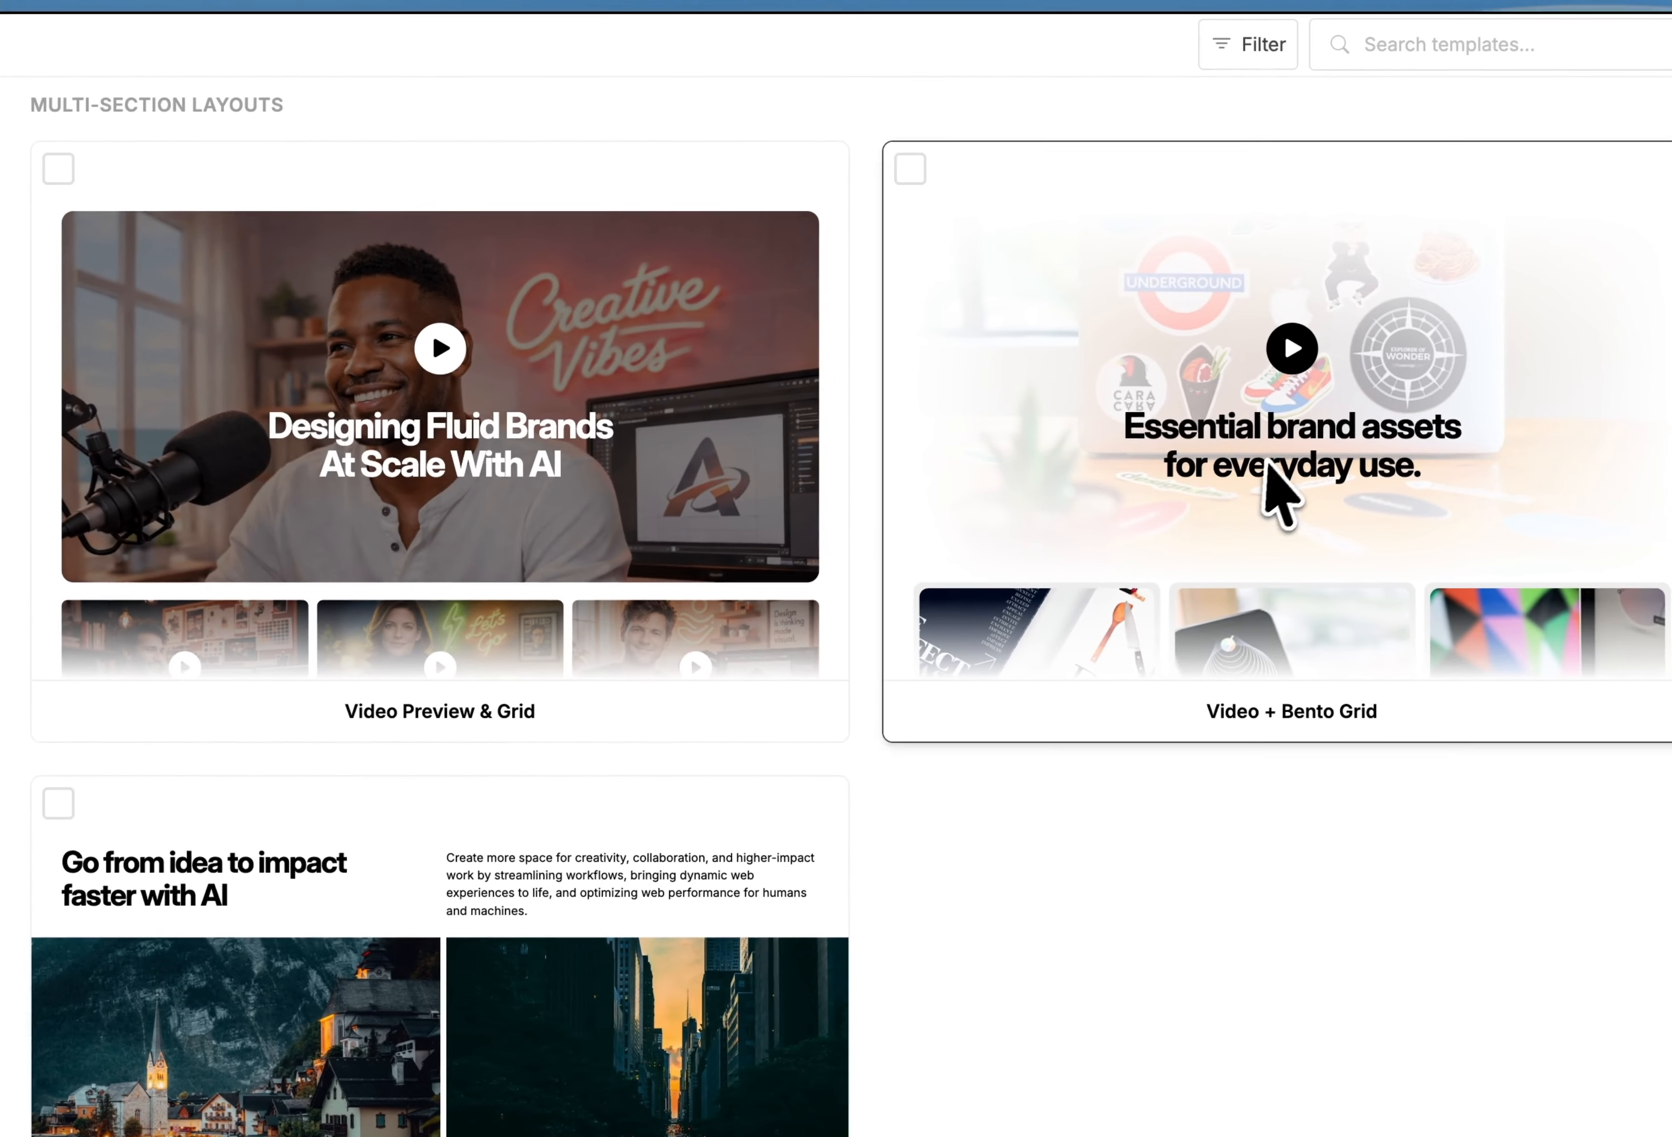
{"action": "left_click", "coordinate": [1524, 464]}
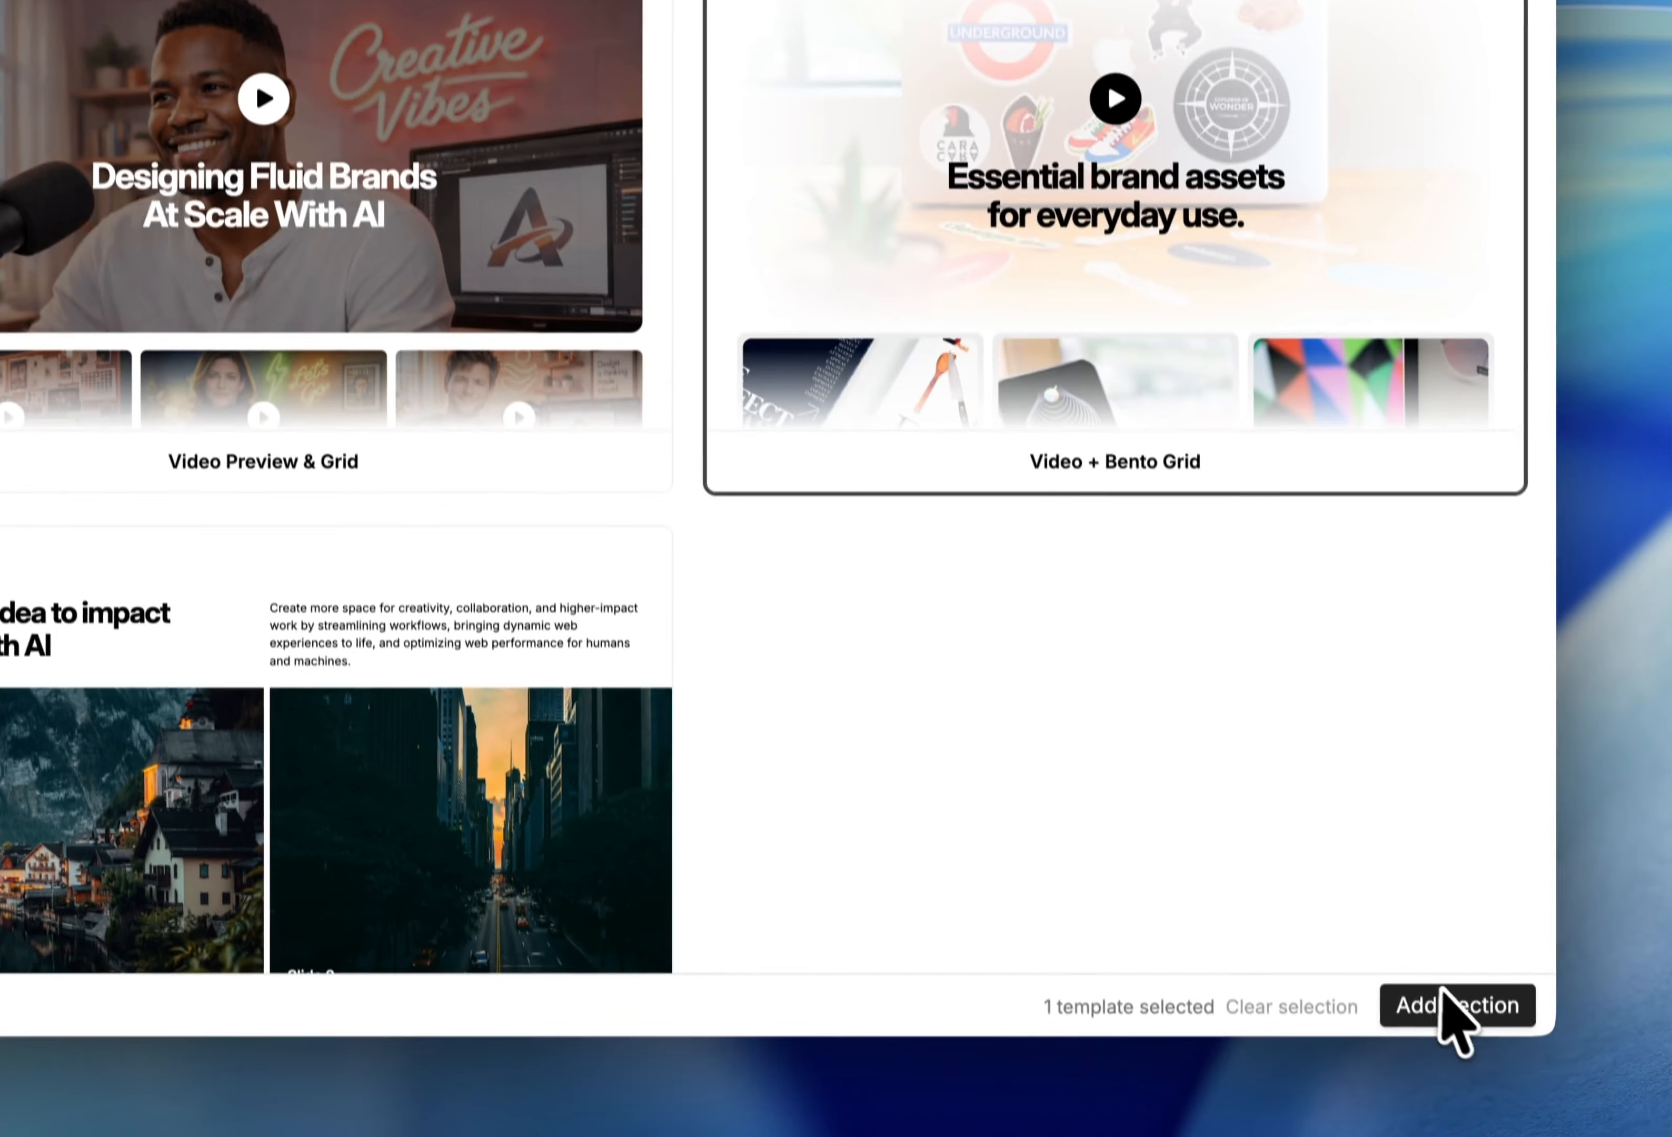
{"action": "left_click", "coordinate": [1441, 995]}
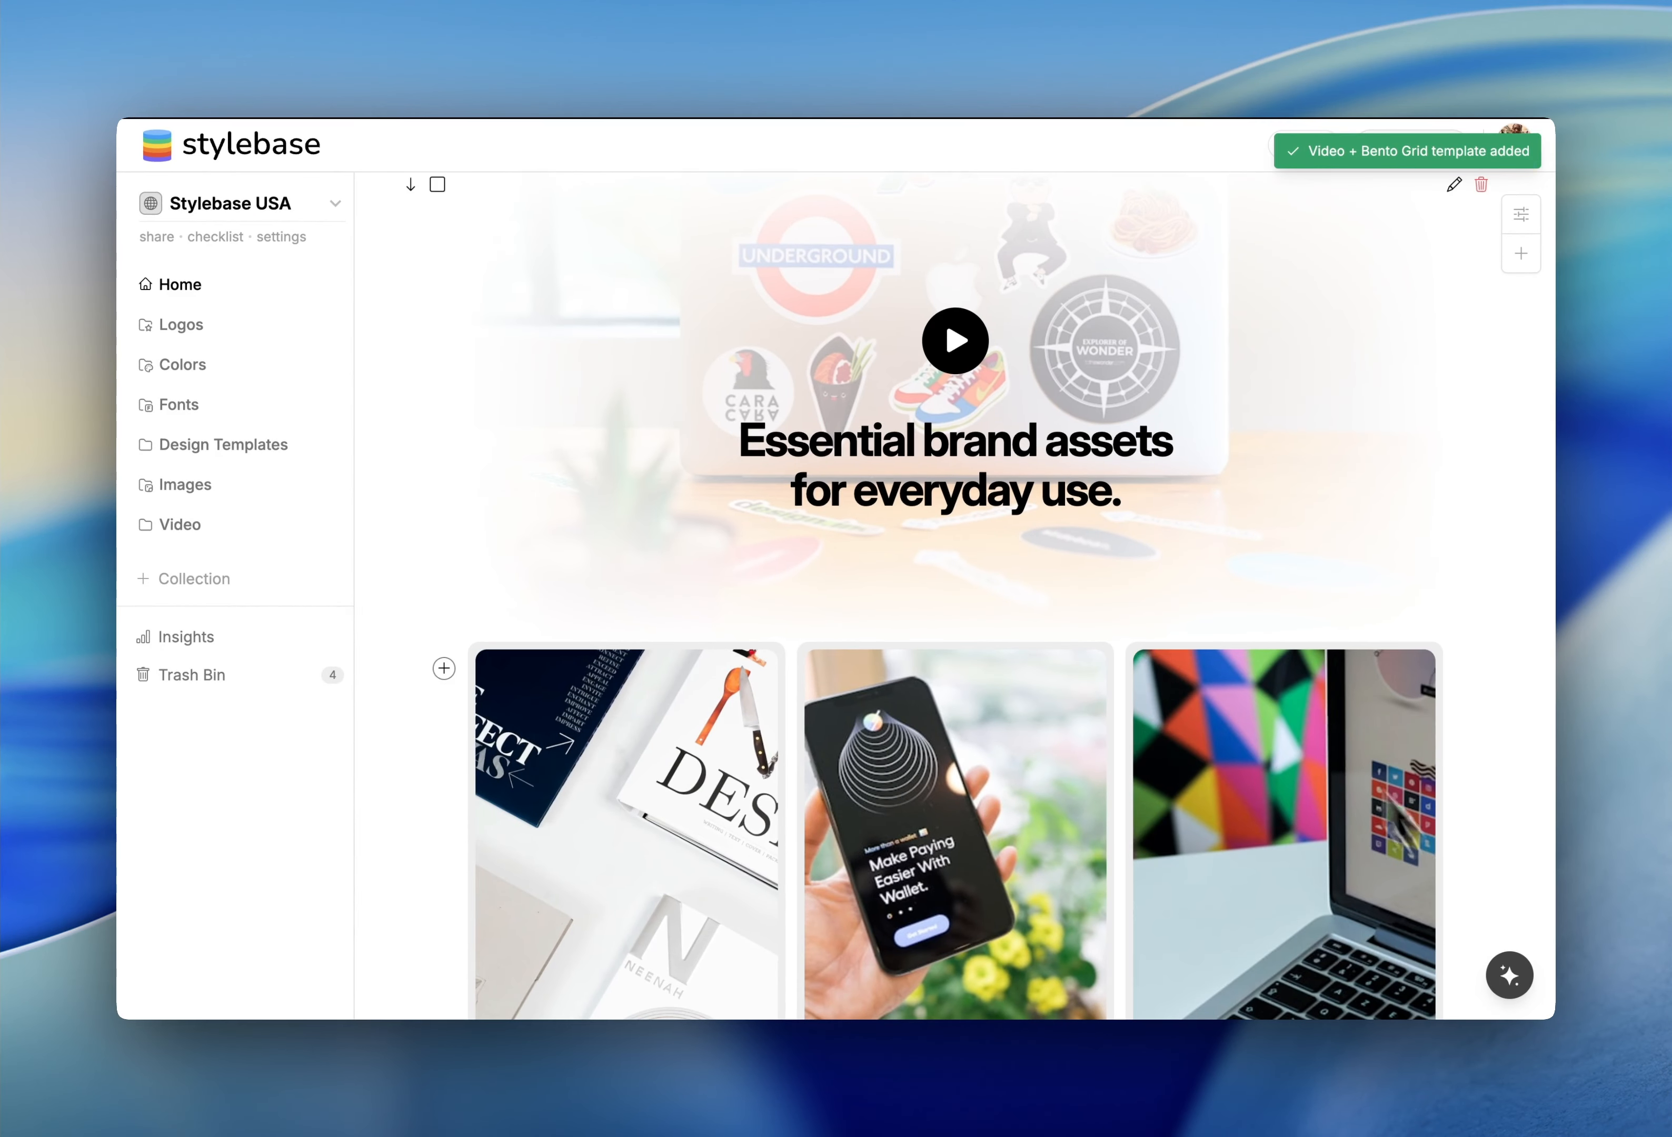
Below the bento grid, add the Header text template and the Expandable Slider template together as new sections.
{"action": "scroll", "coordinate": [841, 616], "scroll_direction": "down", "scroll_amount": 4}
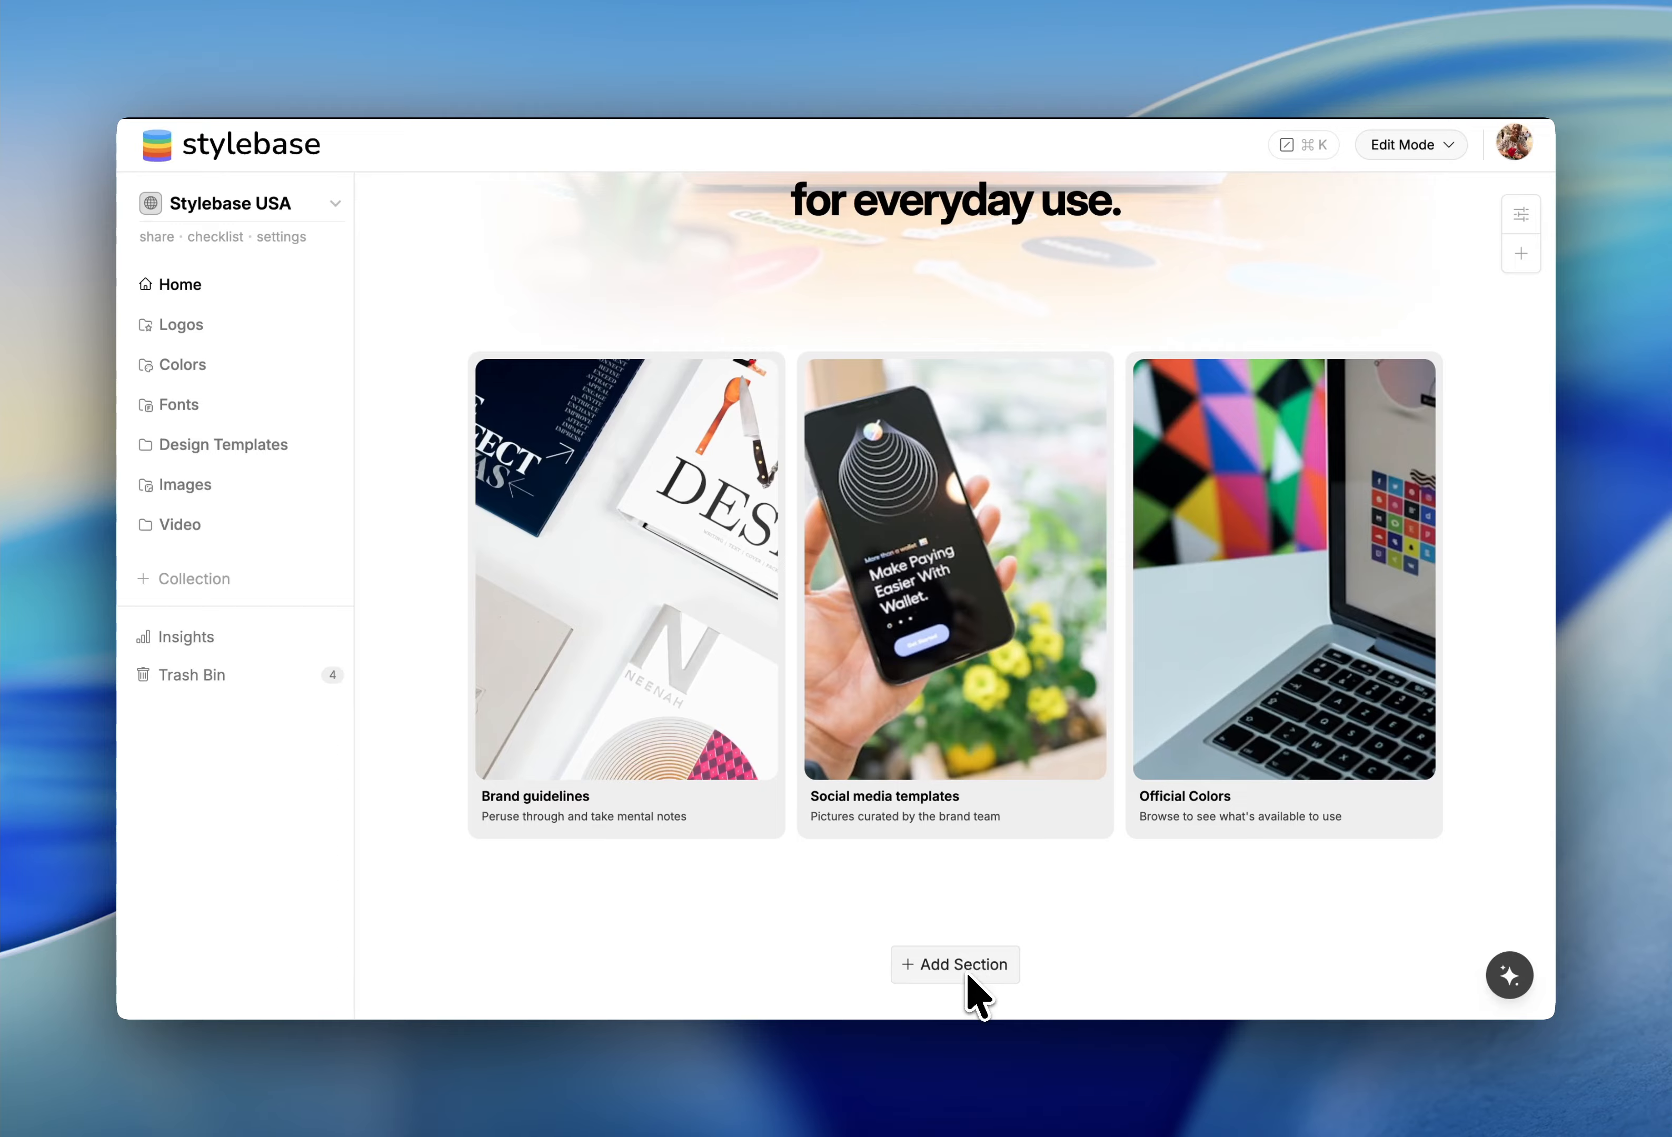
{"action": "left_click", "coordinate": [974, 991]}
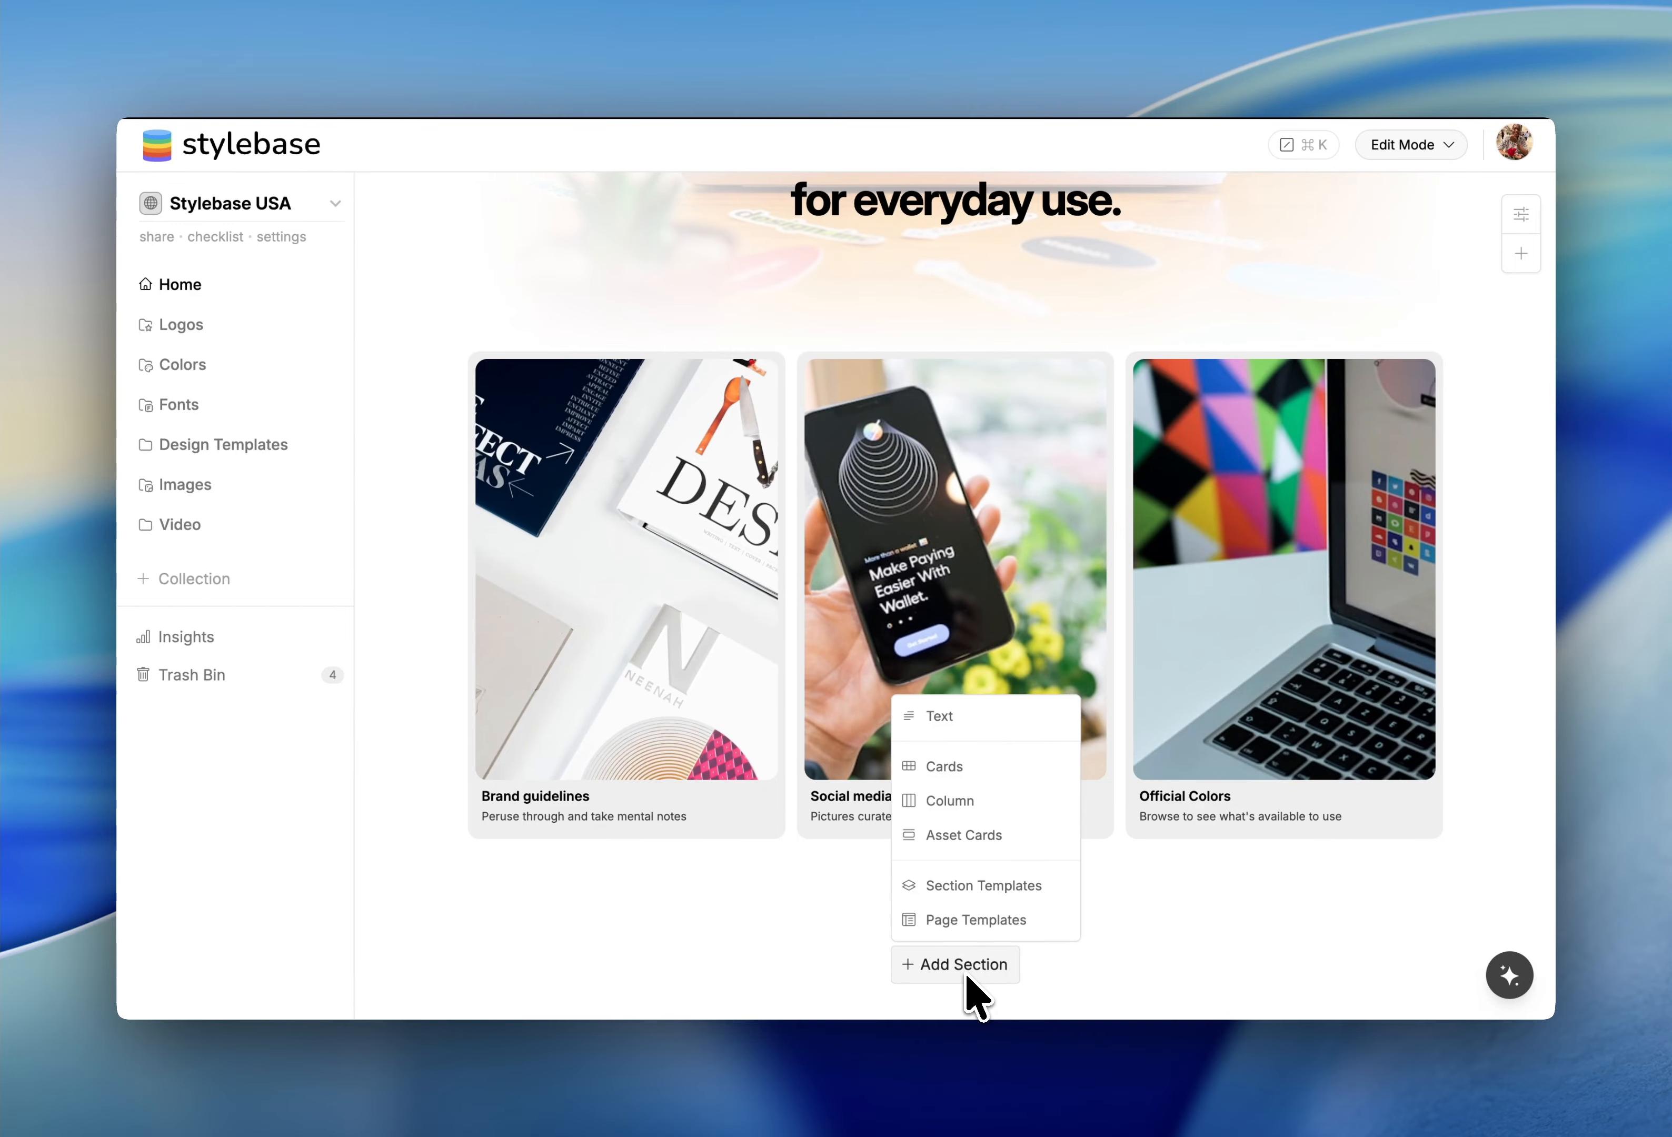
{"action": "left_click", "coordinate": [993, 897]}
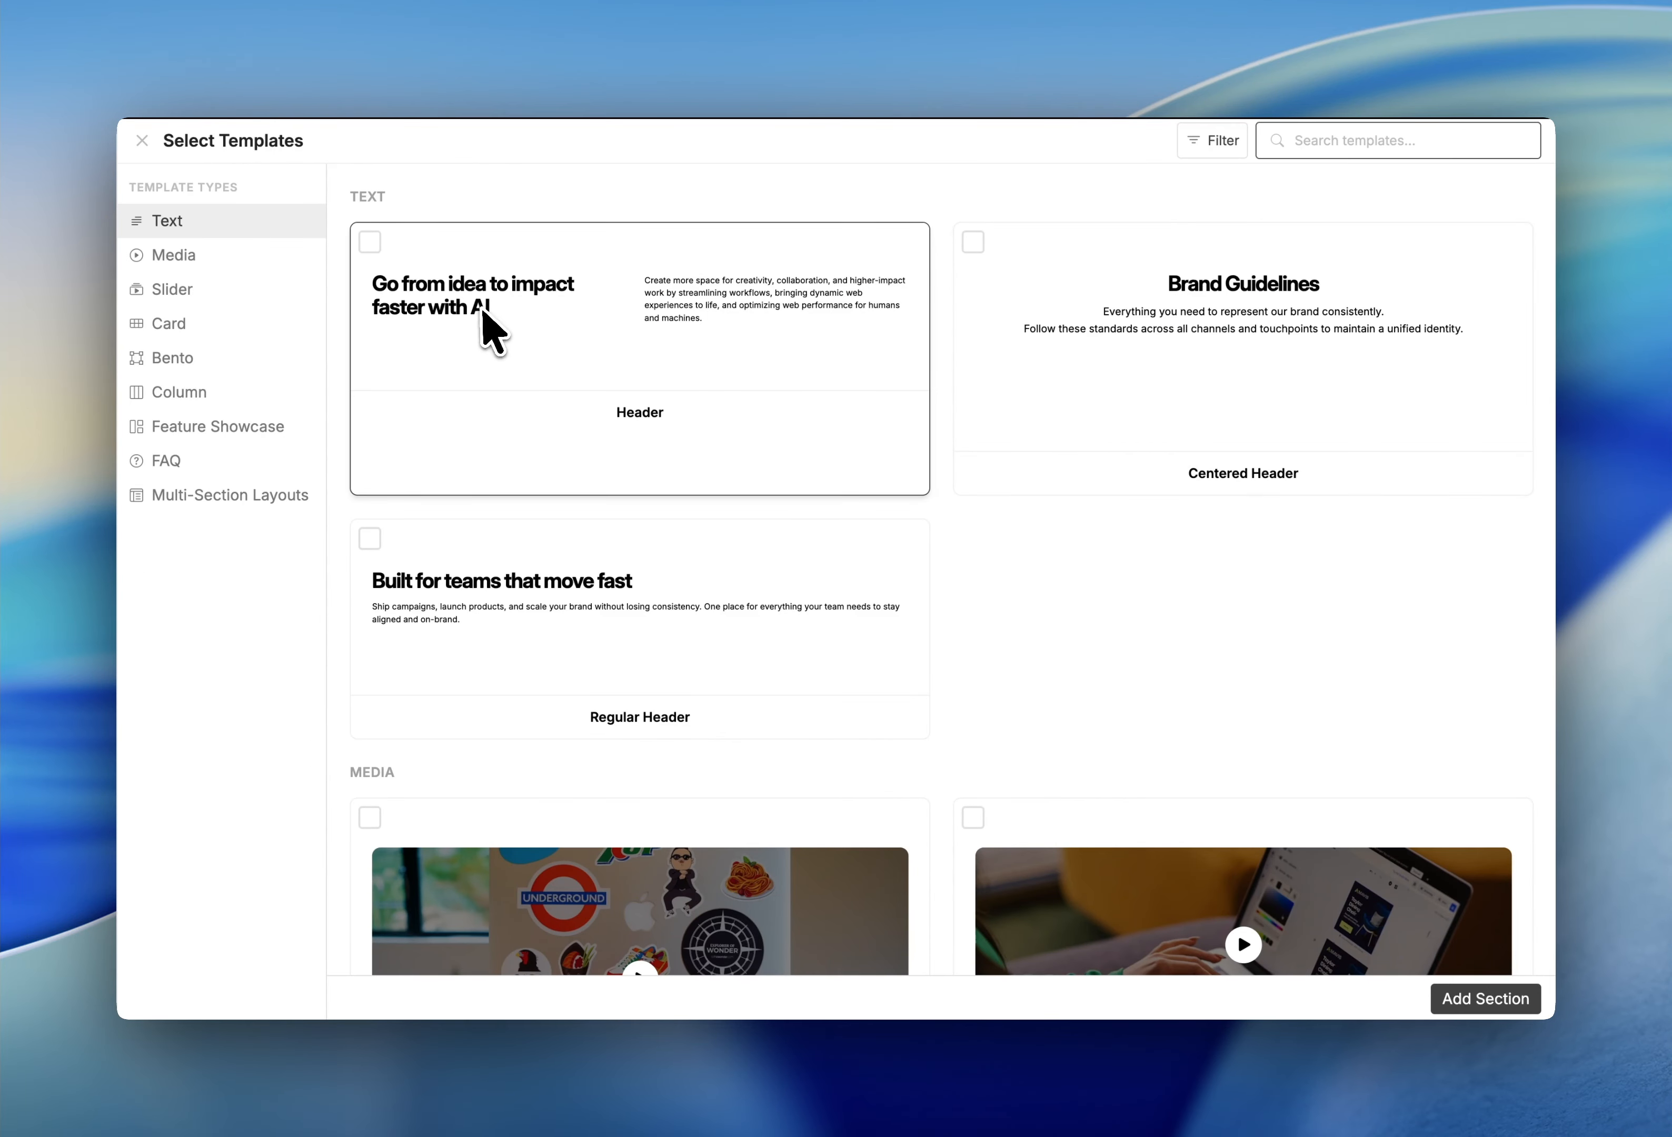
{"action": "left_click", "coordinate": [491, 328]}
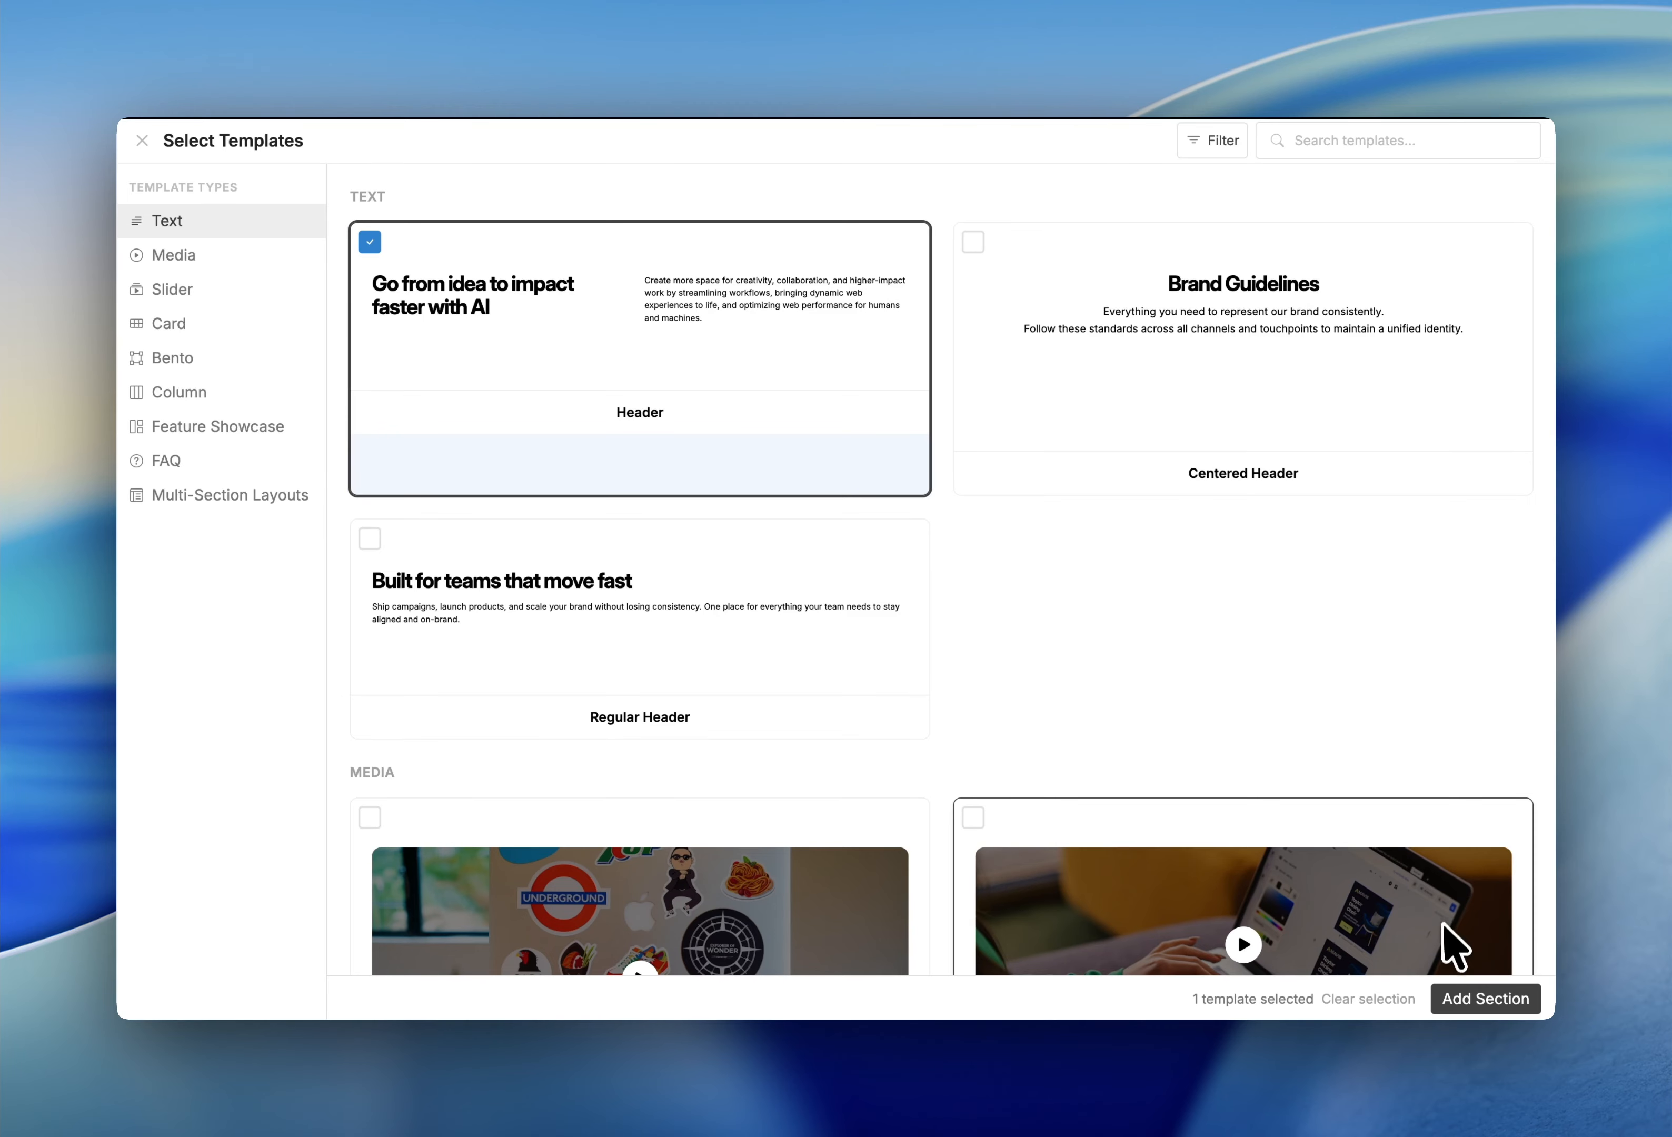
{"action": "scroll", "coordinate": [1217, 685], "scroll_direction": "down", "scroll_amount": 10}
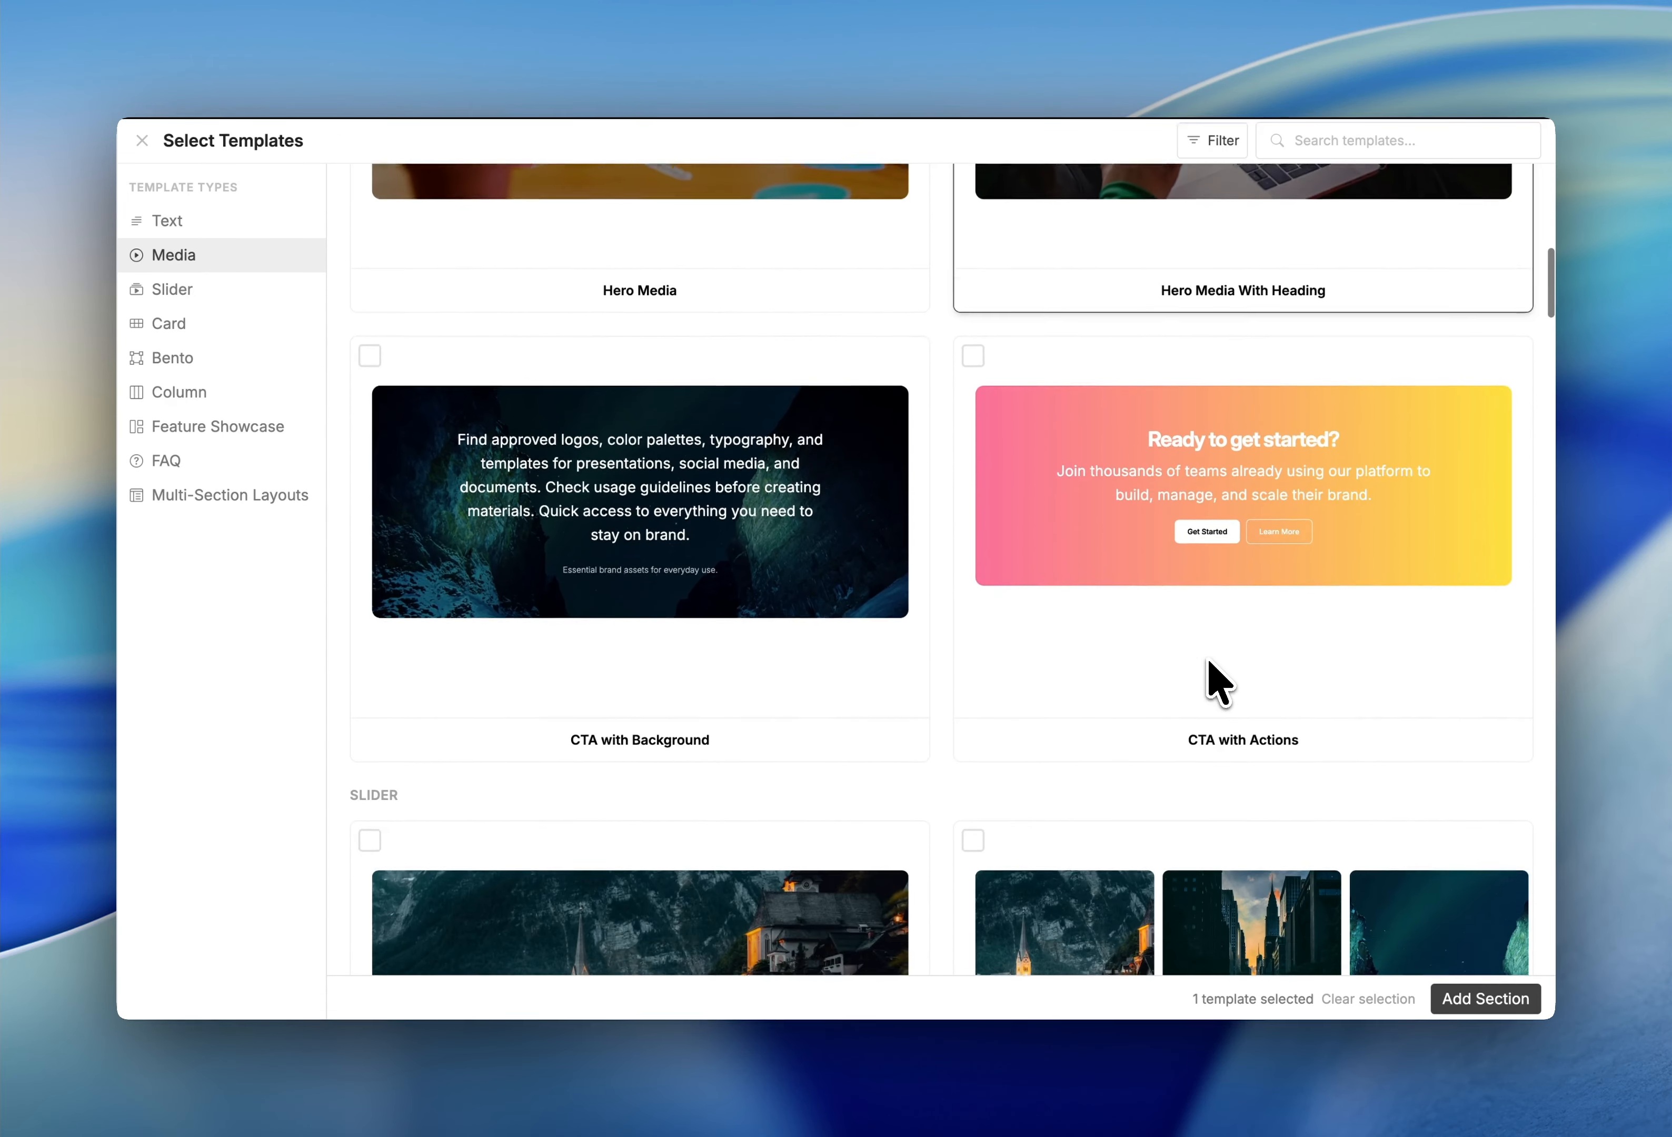
{"action": "scroll", "coordinate": [1208, 661], "scroll_direction": "down", "scroll_amount": 10}
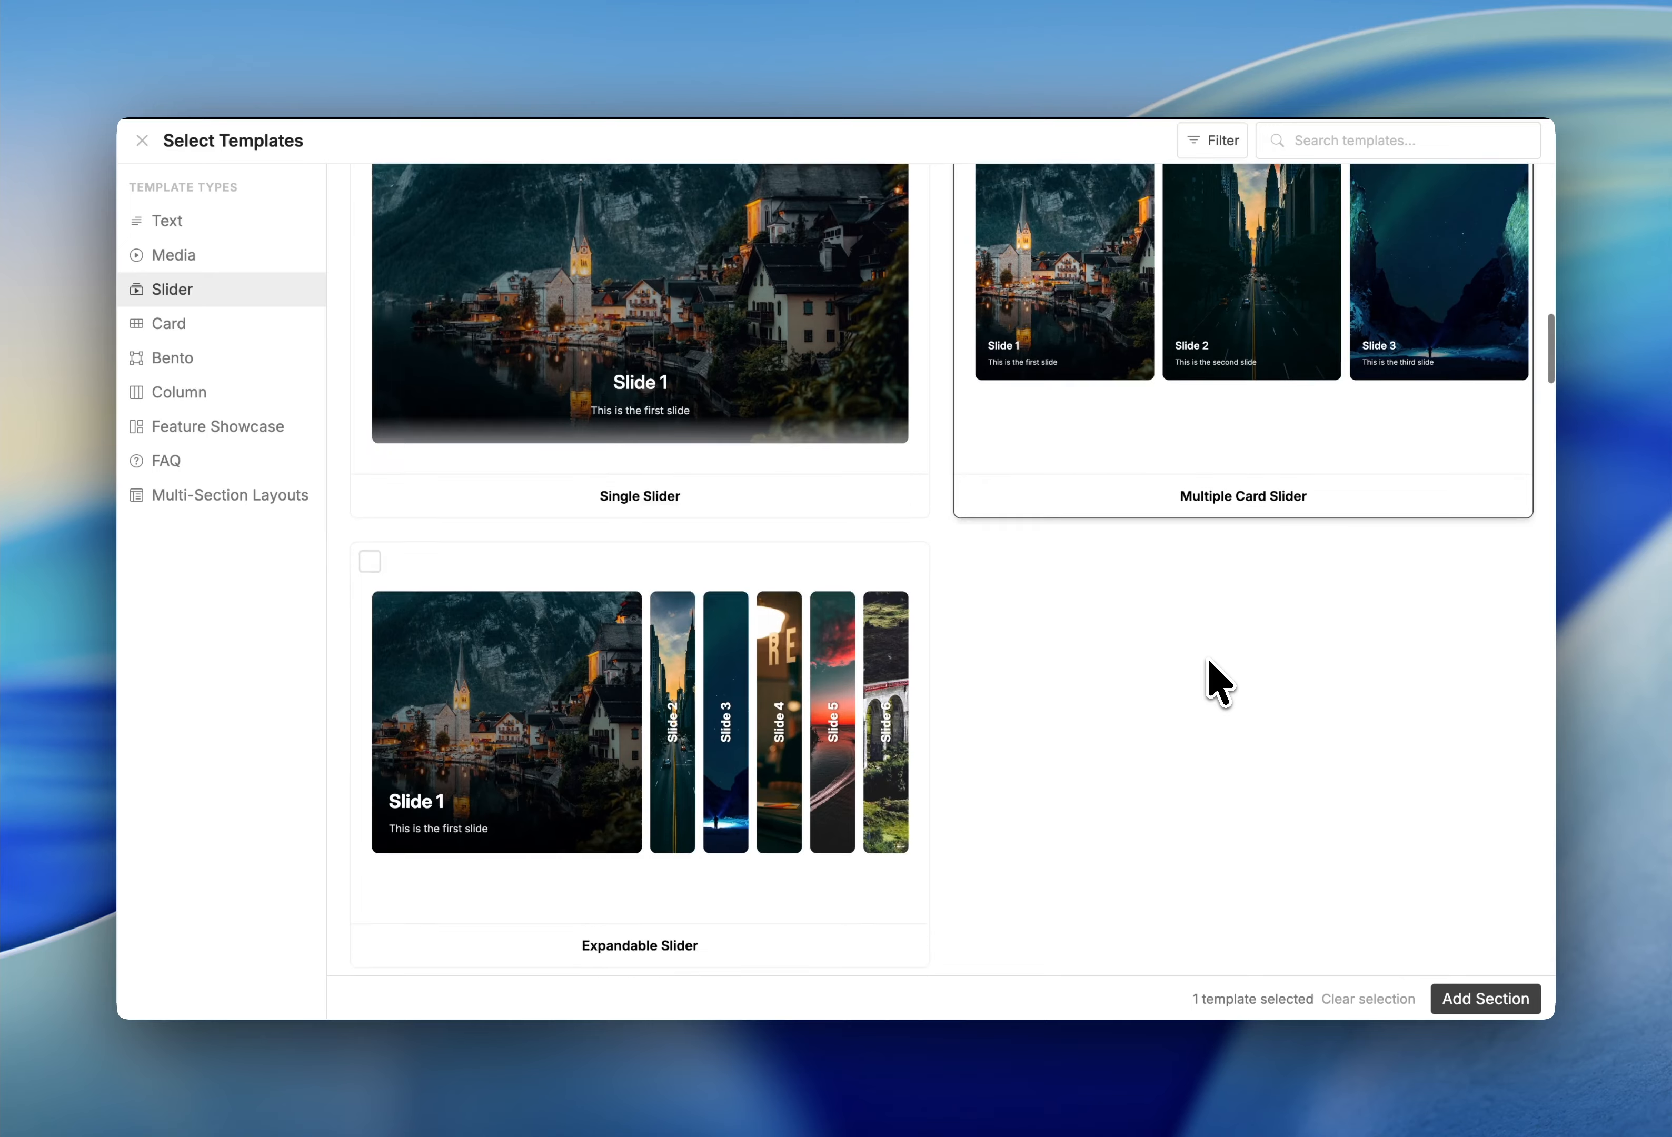
{"action": "scroll", "coordinate": [1207, 658], "scroll_direction": "down", "scroll_amount": 1}
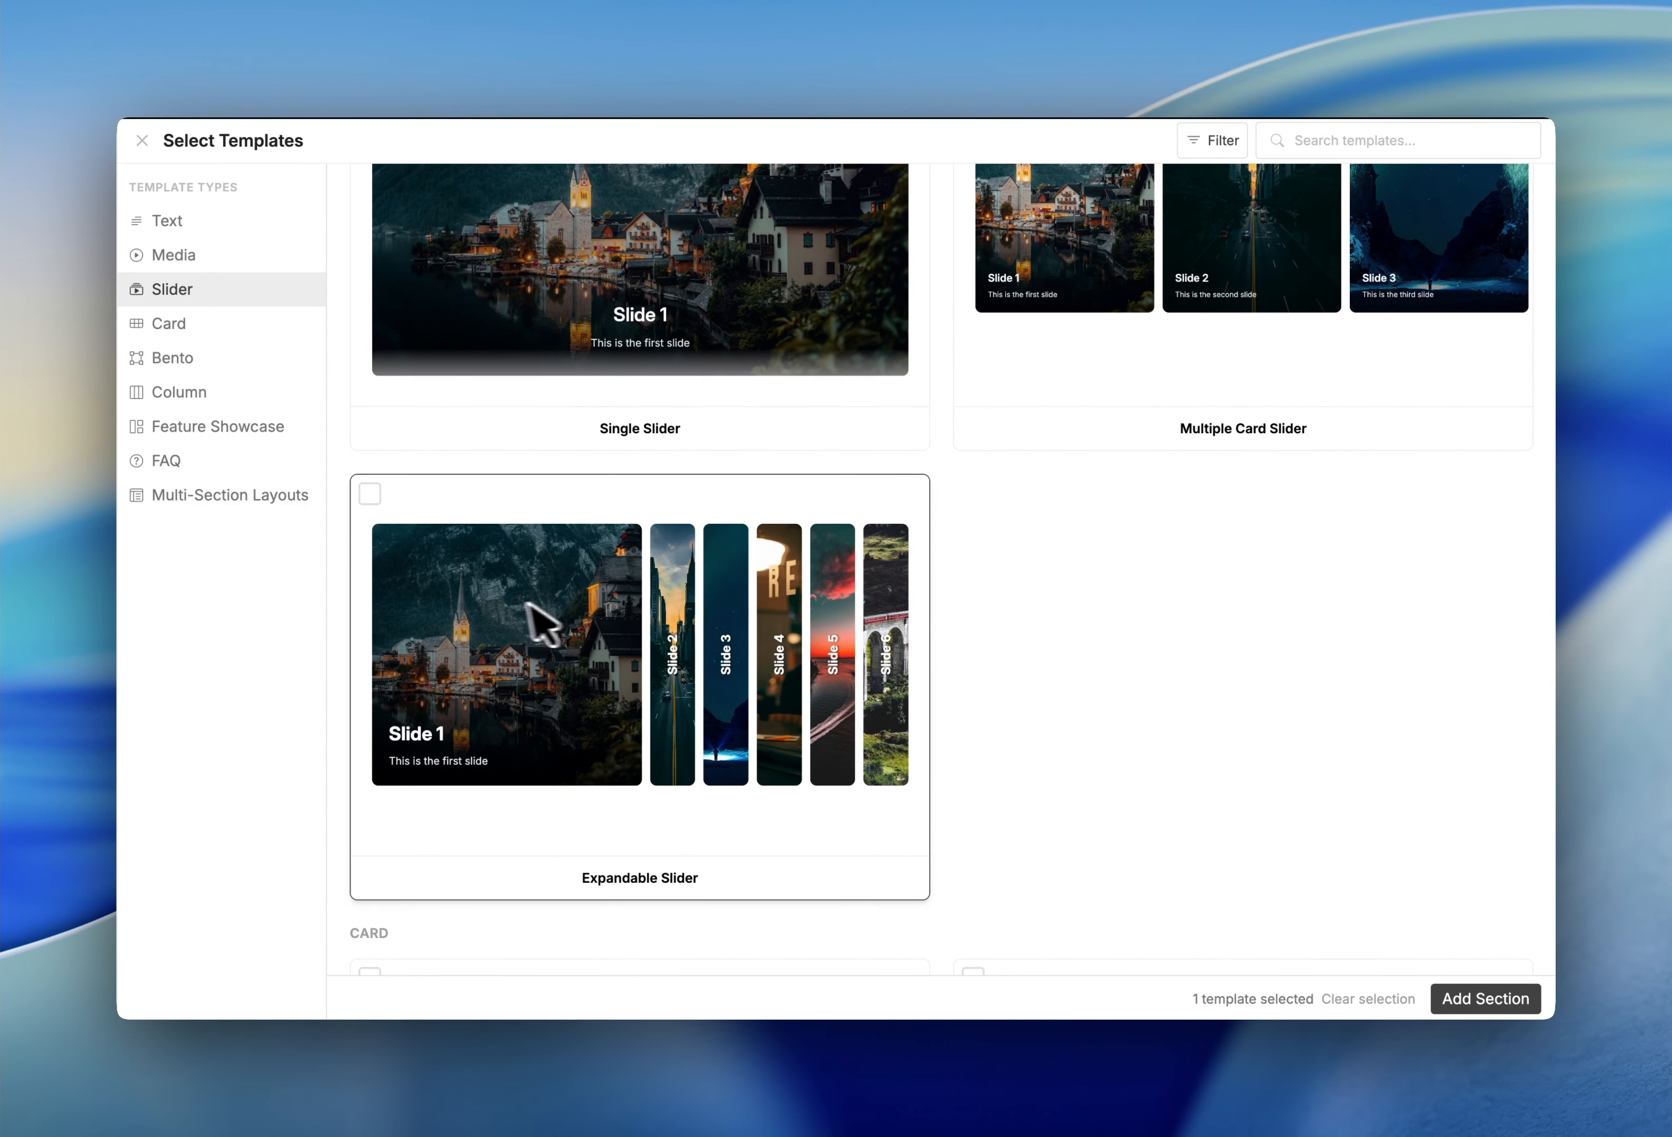
{"action": "left_click", "coordinate": [370, 495]}
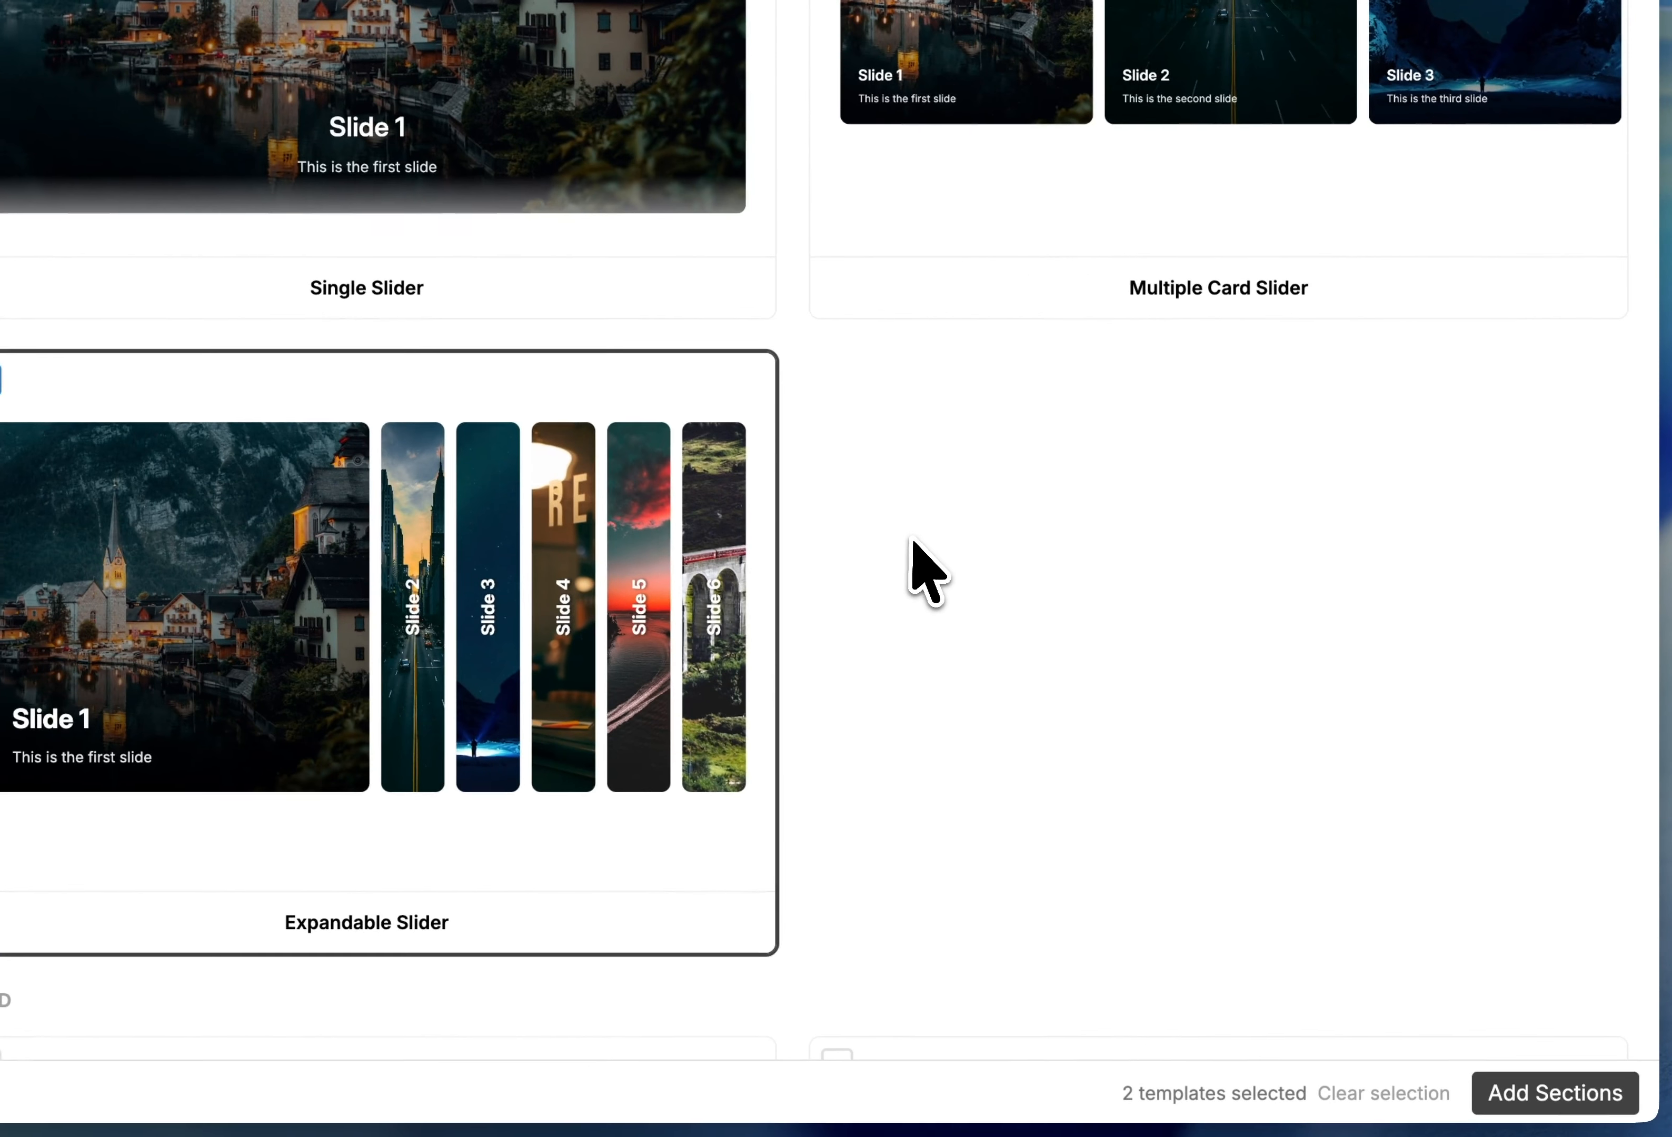
{"action": "scroll", "coordinate": [920, 569], "scroll_direction": "down", "scroll_amount": 5}
{"action": "left_click", "coordinate": [1551, 1091]}
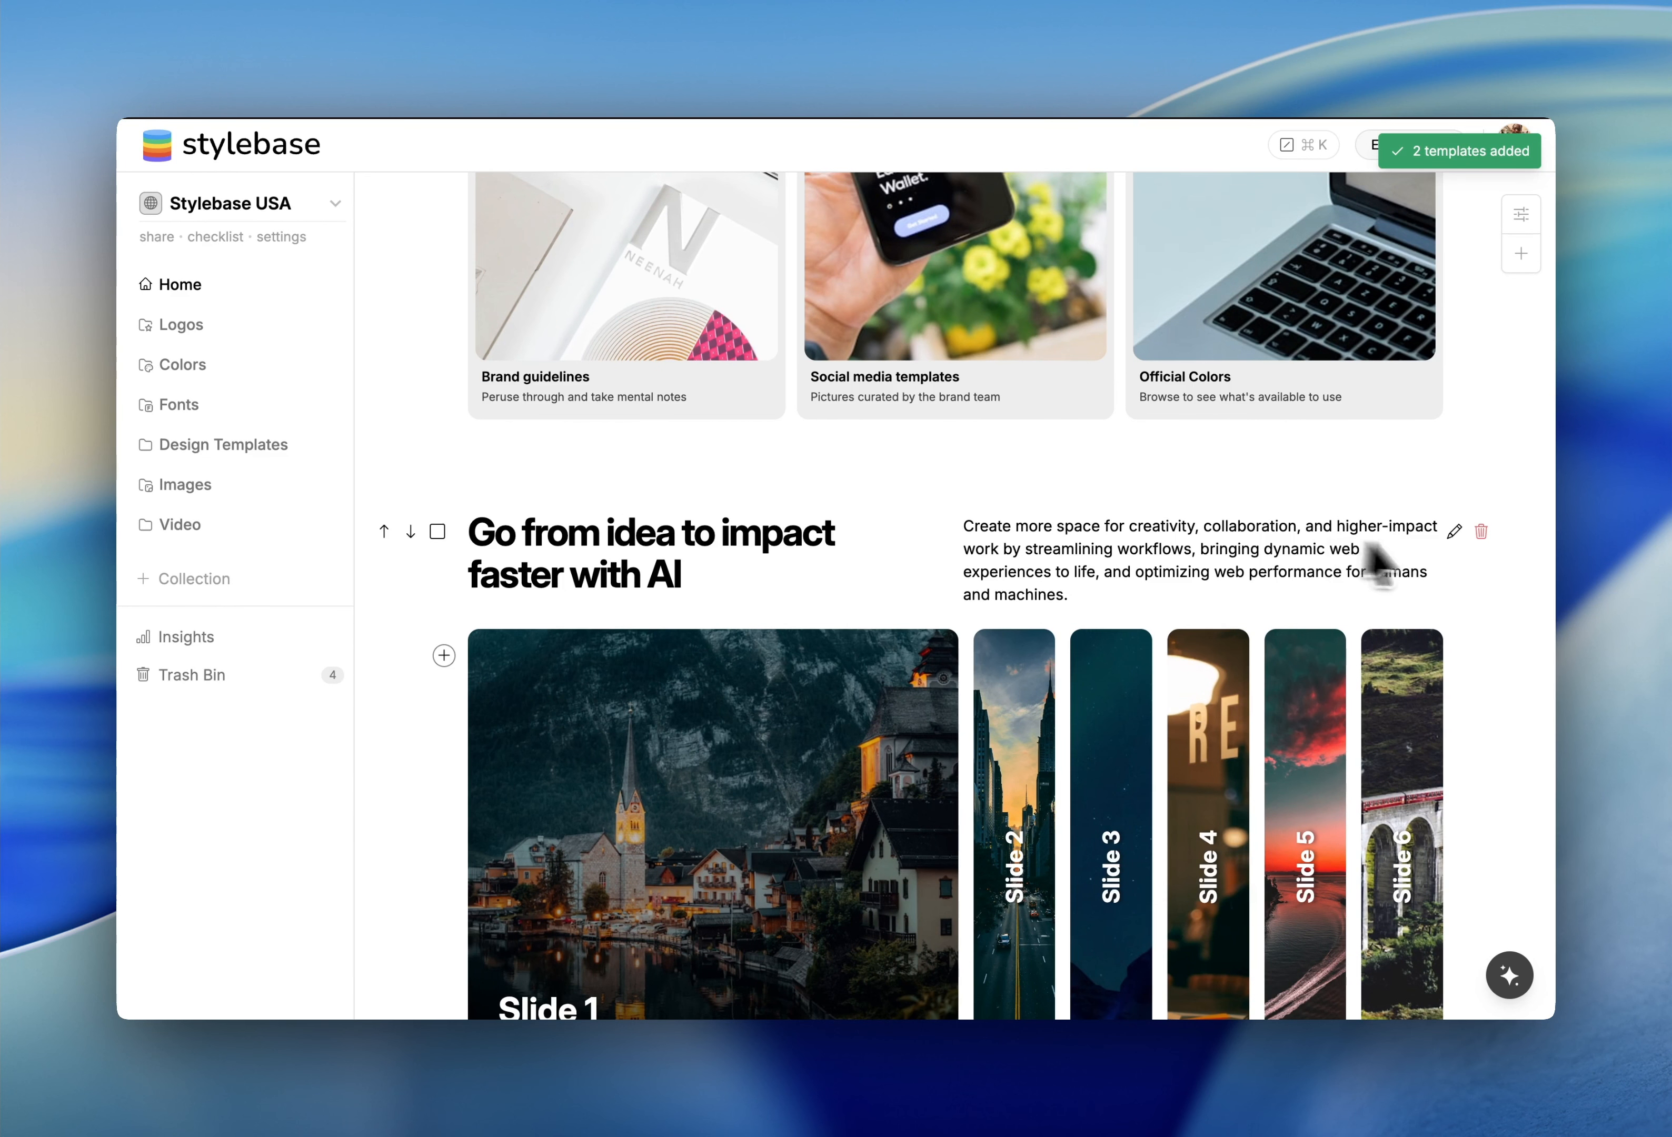
Add the Feature Showcase section template below the expandable slider on the cover page.
{"action": "scroll", "coordinate": [1220, 474], "scroll_direction": "up", "scroll_amount": 10}
{"action": "scroll", "coordinate": [1131, 576], "scroll_direction": "down", "scroll_amount": 4}
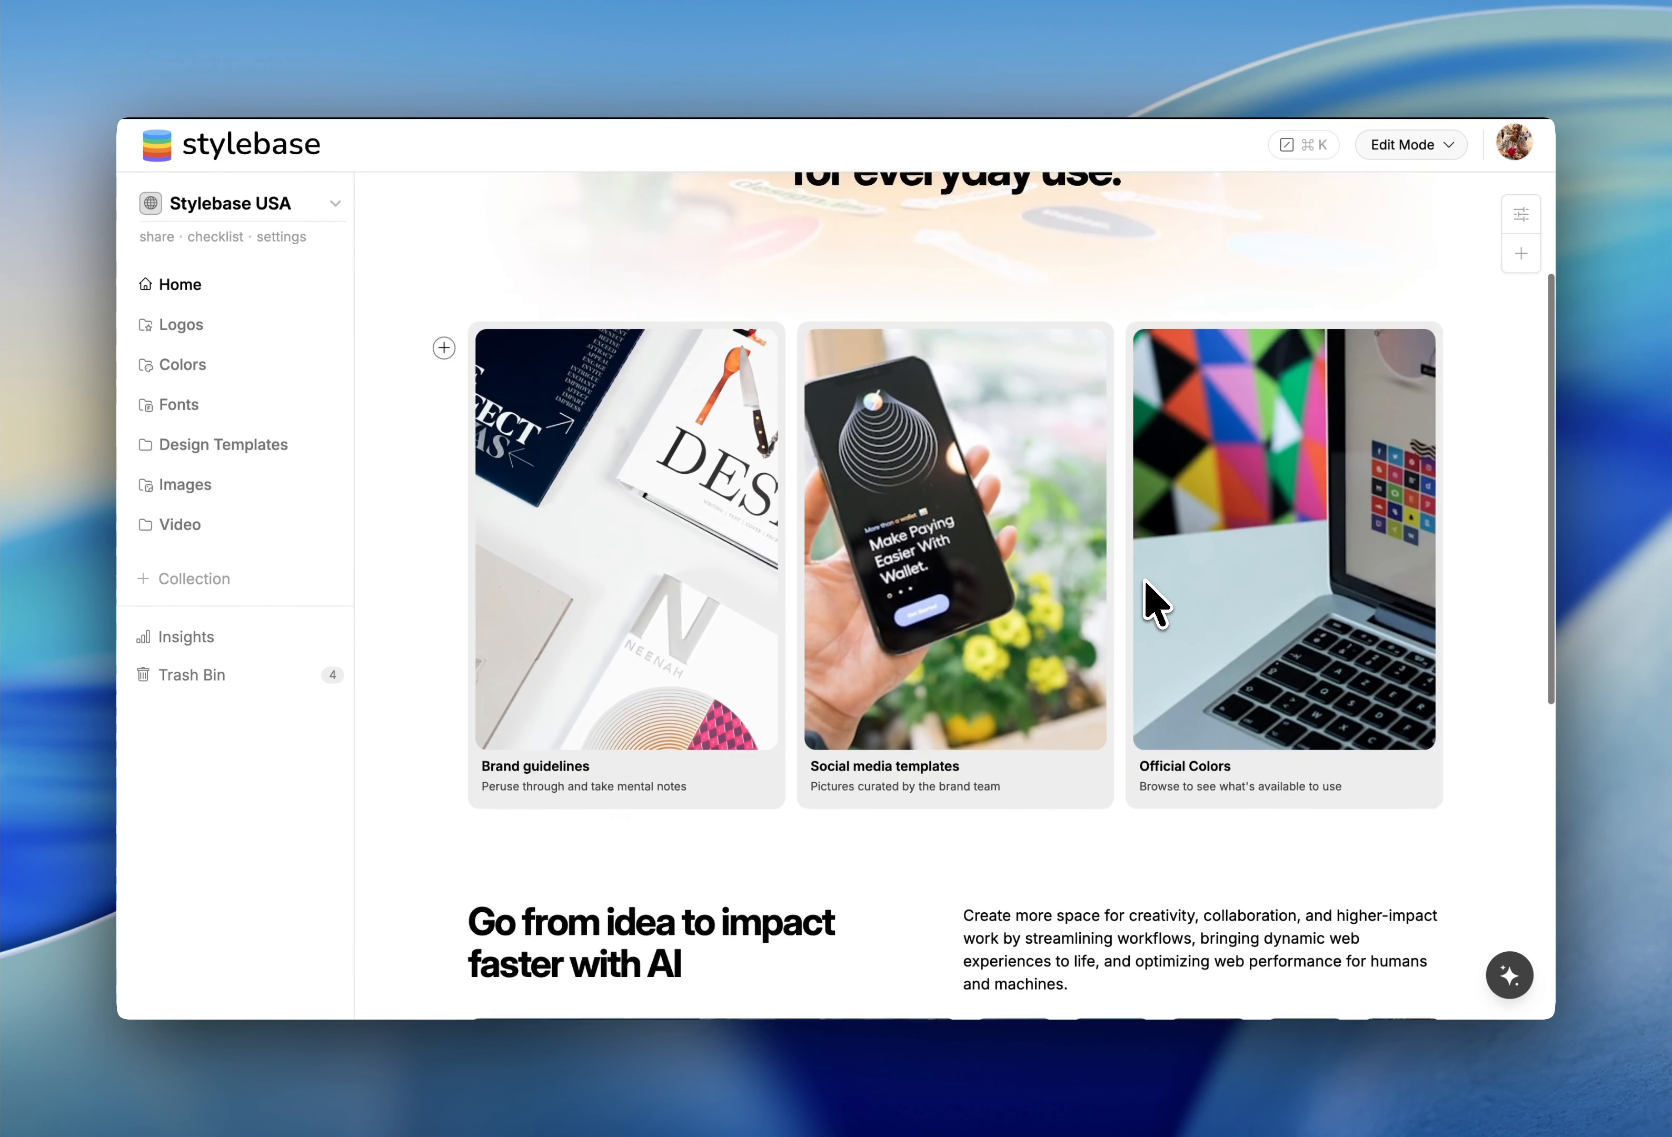
{"action": "scroll", "coordinate": [1155, 602], "scroll_direction": "down", "scroll_amount": 8}
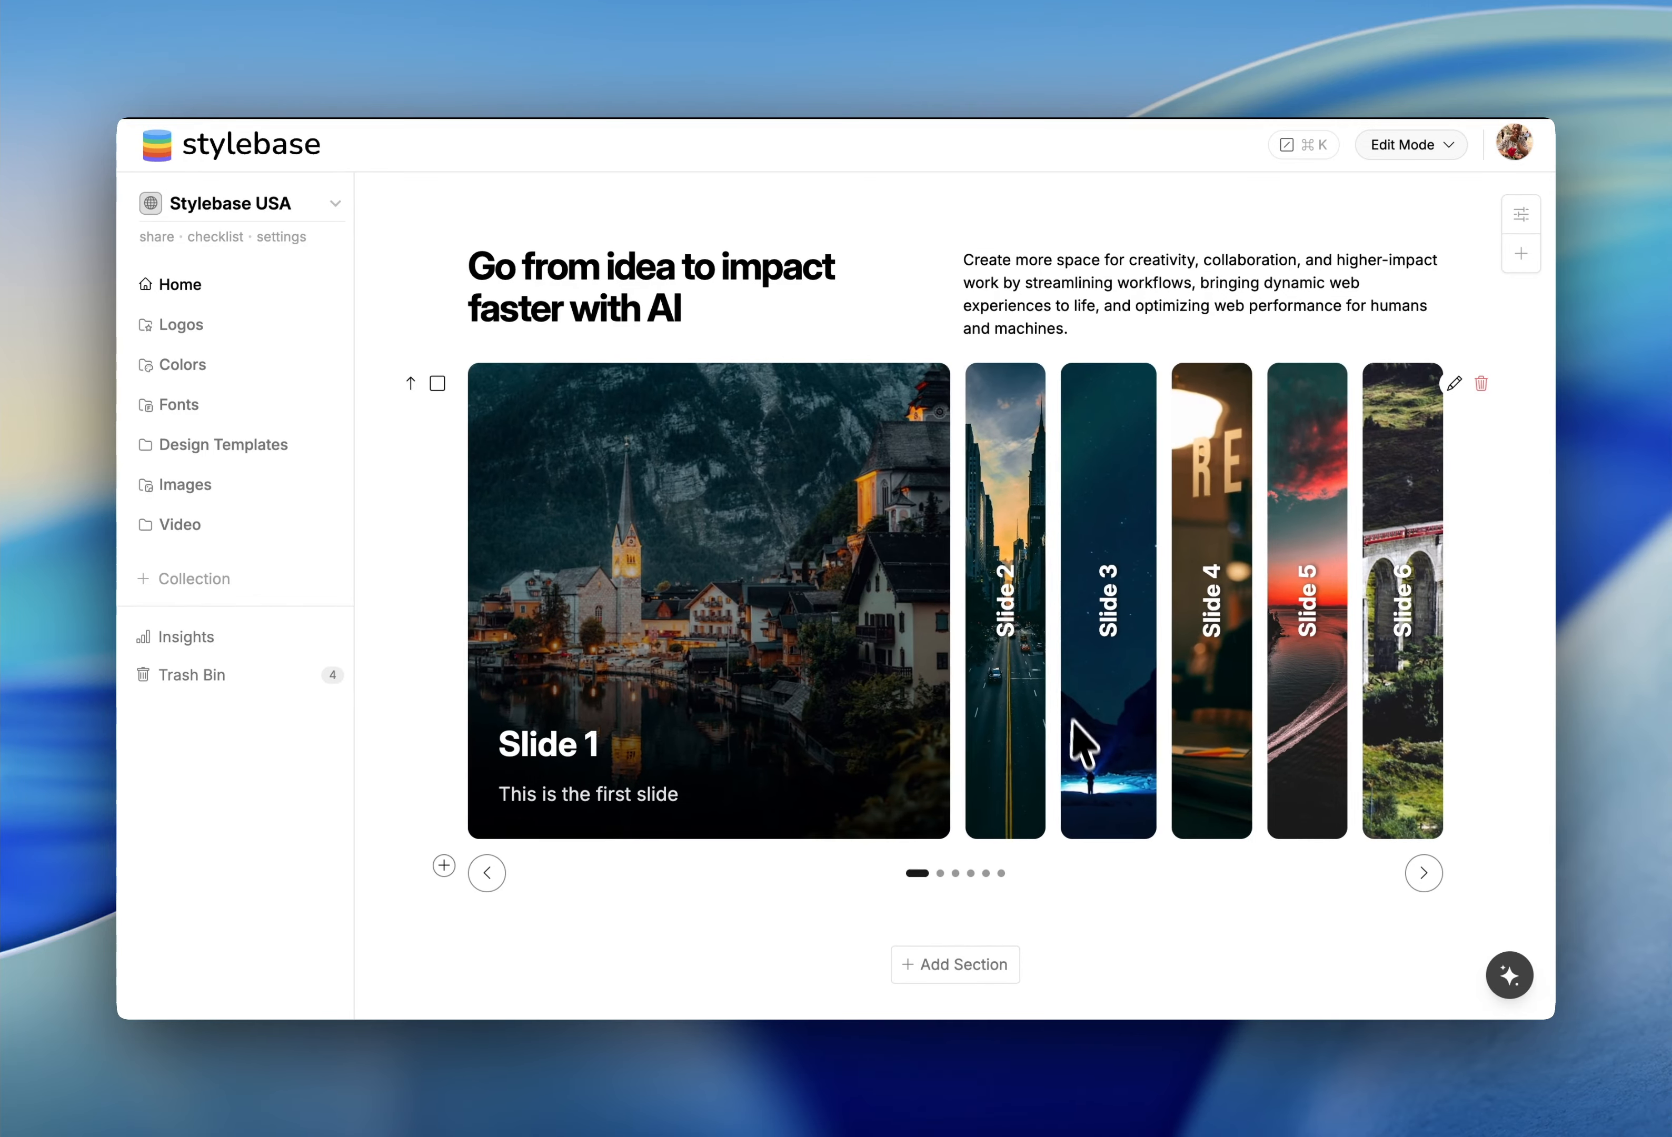
{"action": "left_click", "coordinate": [984, 963]}
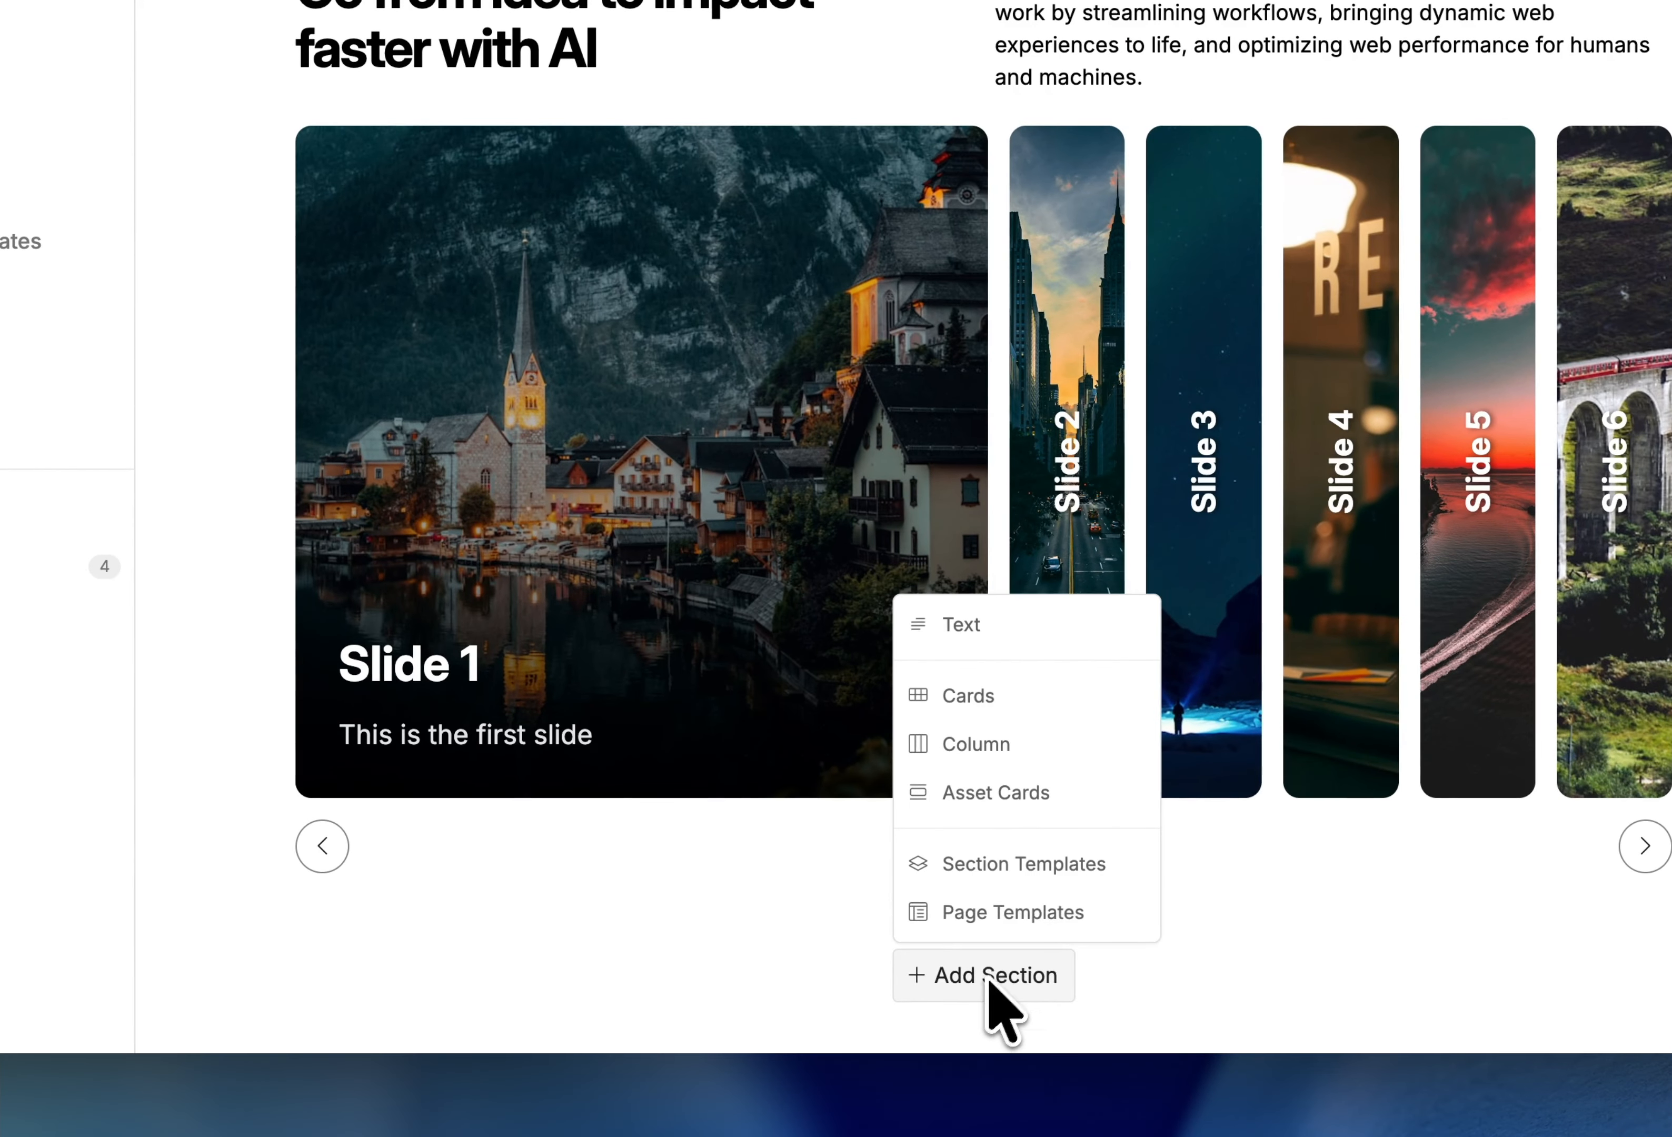
{"action": "left_click", "coordinate": [1032, 867]}
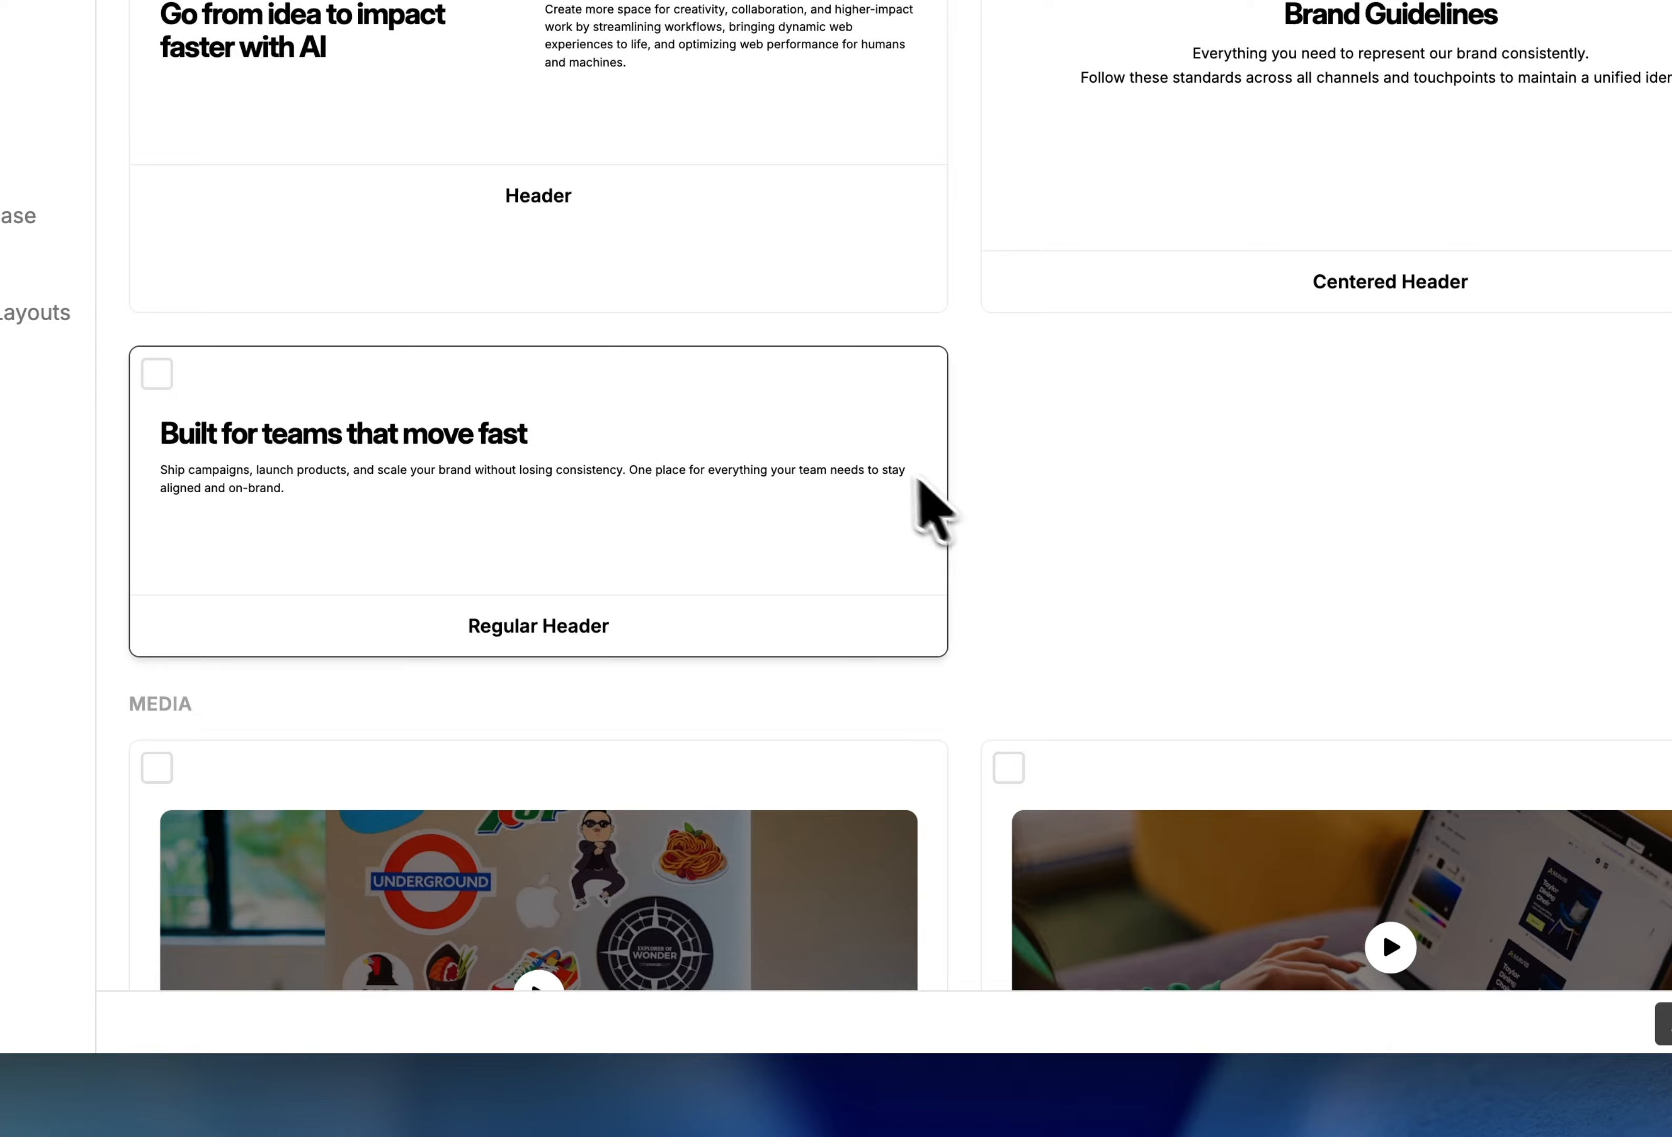
{"action": "scroll", "coordinate": [933, 488], "scroll_direction": "down", "scroll_amount": 10}
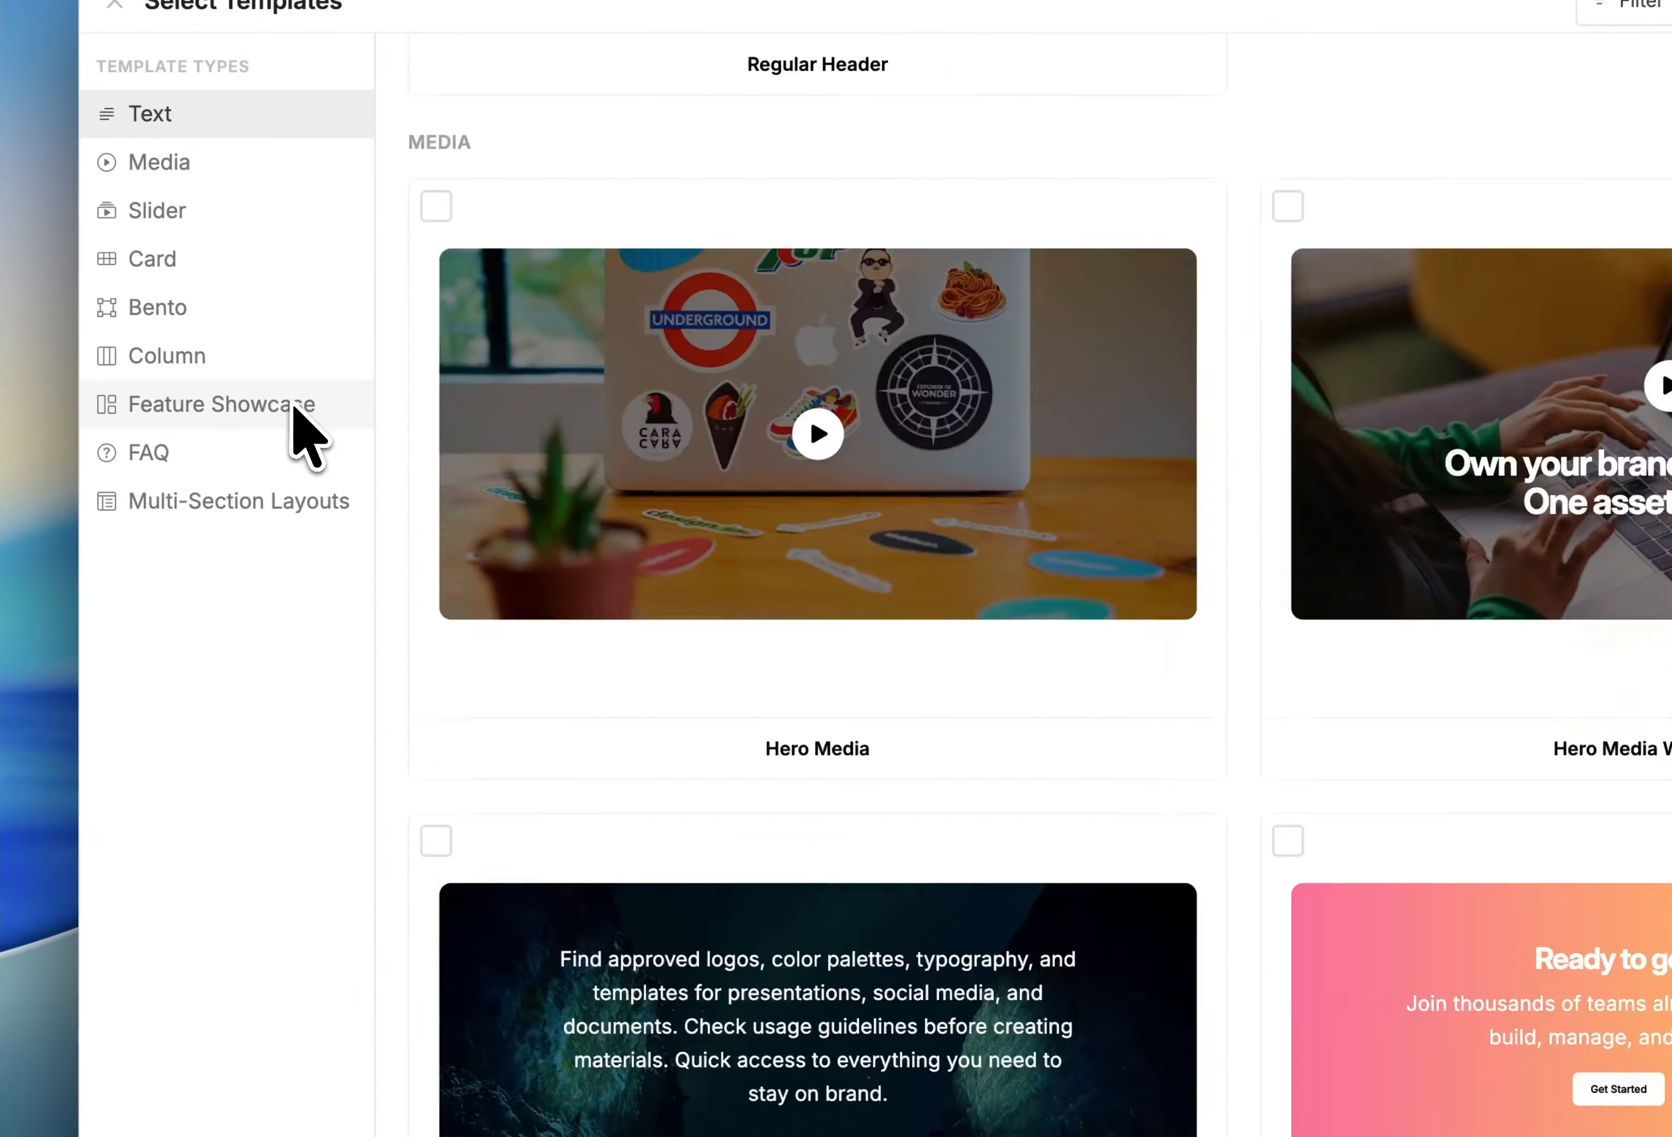
{"action": "left_click", "coordinate": [295, 407]}
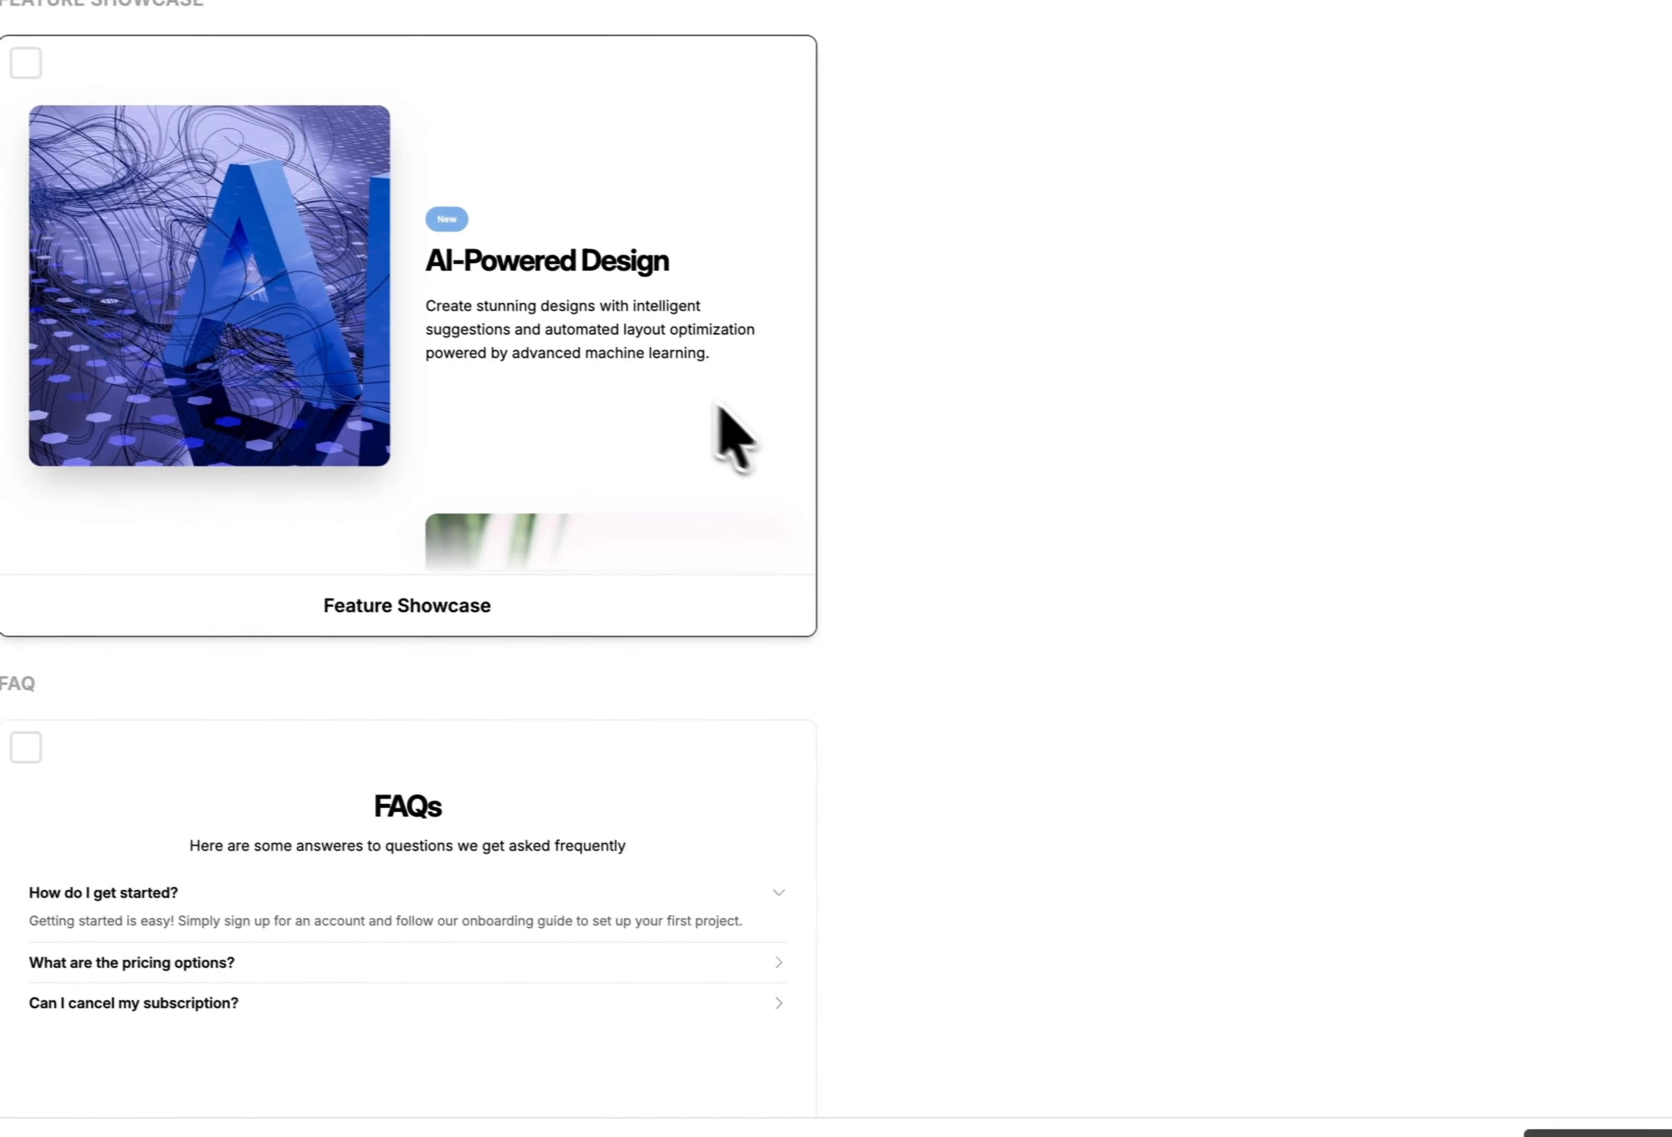
{"action": "left_click", "coordinate": [733, 413]}
{"action": "left_click", "coordinate": [1457, 1033]}
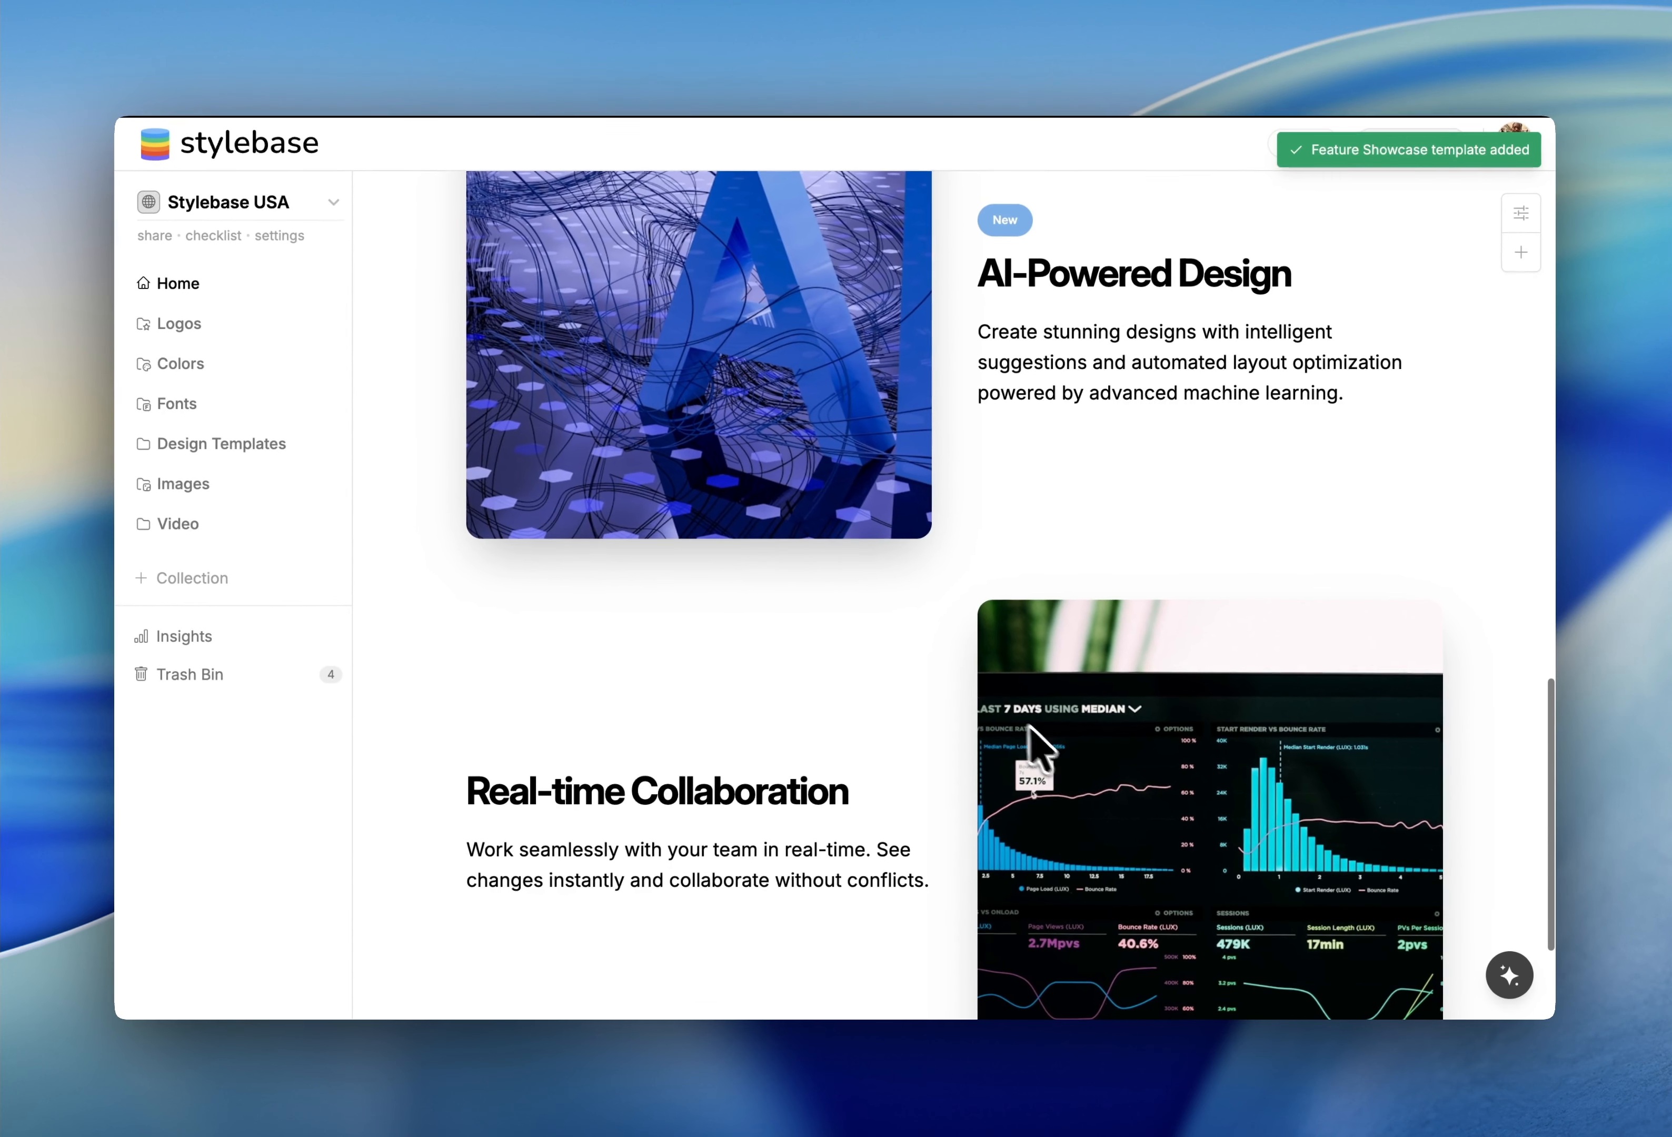
Add the CTA with Background template from the Media section templates beneath the feature showcase.
{"action": "scroll", "coordinate": [700, 649], "scroll_direction": "down", "scroll_amount": 3}
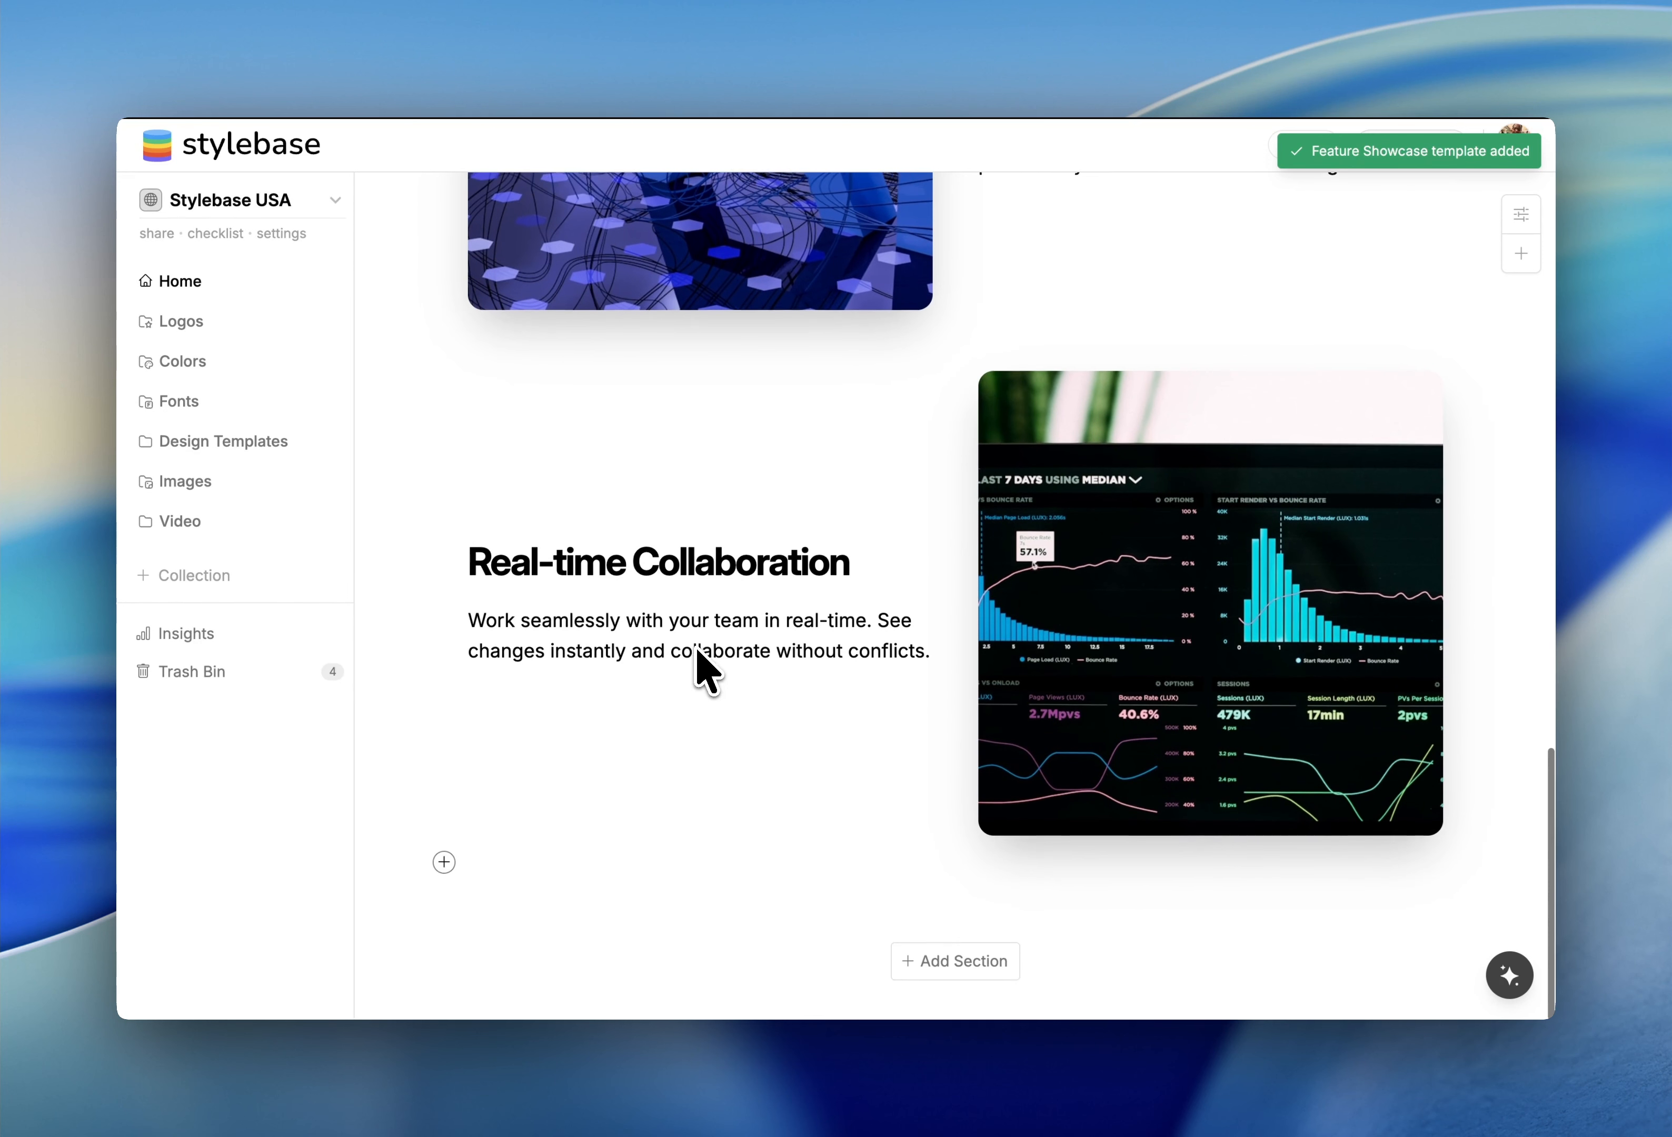
{"action": "left_click", "coordinate": [942, 961]}
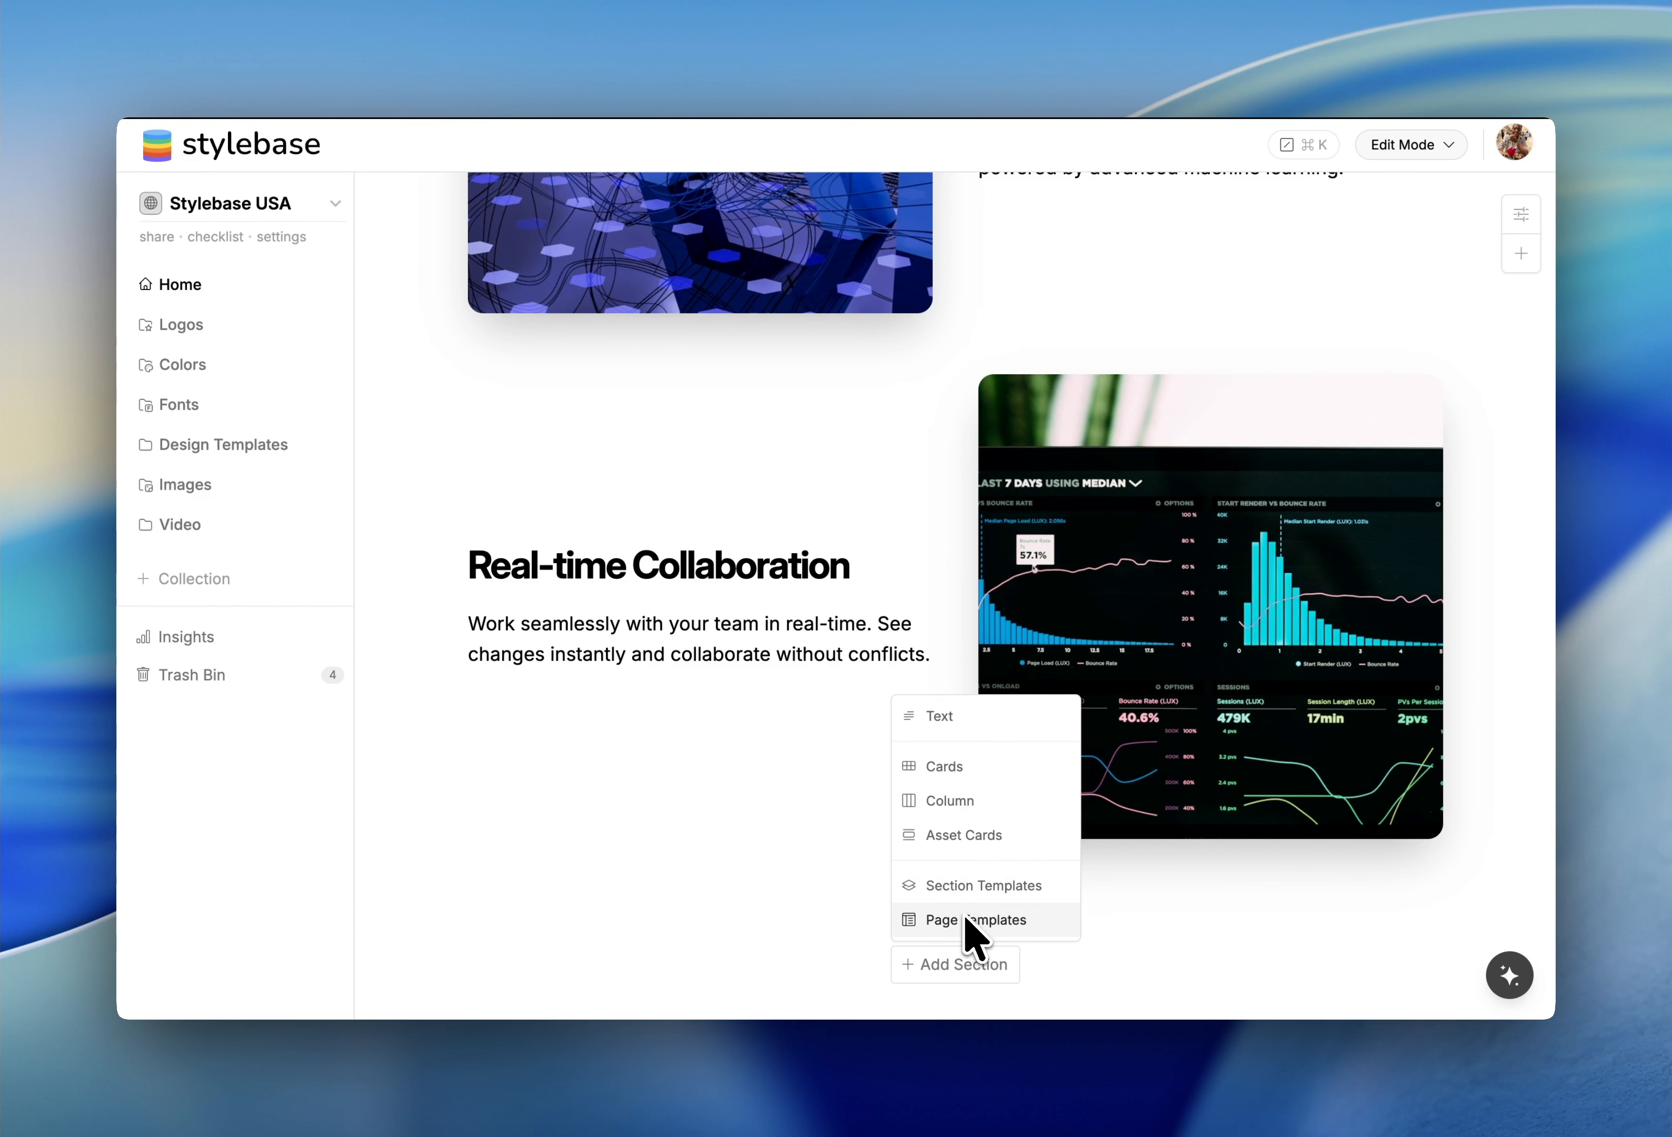
{"action": "left_click", "coordinate": [978, 885]}
{"action": "scroll", "coordinate": [718, 576], "scroll_direction": "down", "scroll_amount": 15}
{"action": "scroll", "coordinate": [718, 577], "scroll_direction": "up", "scroll_amount": 8}
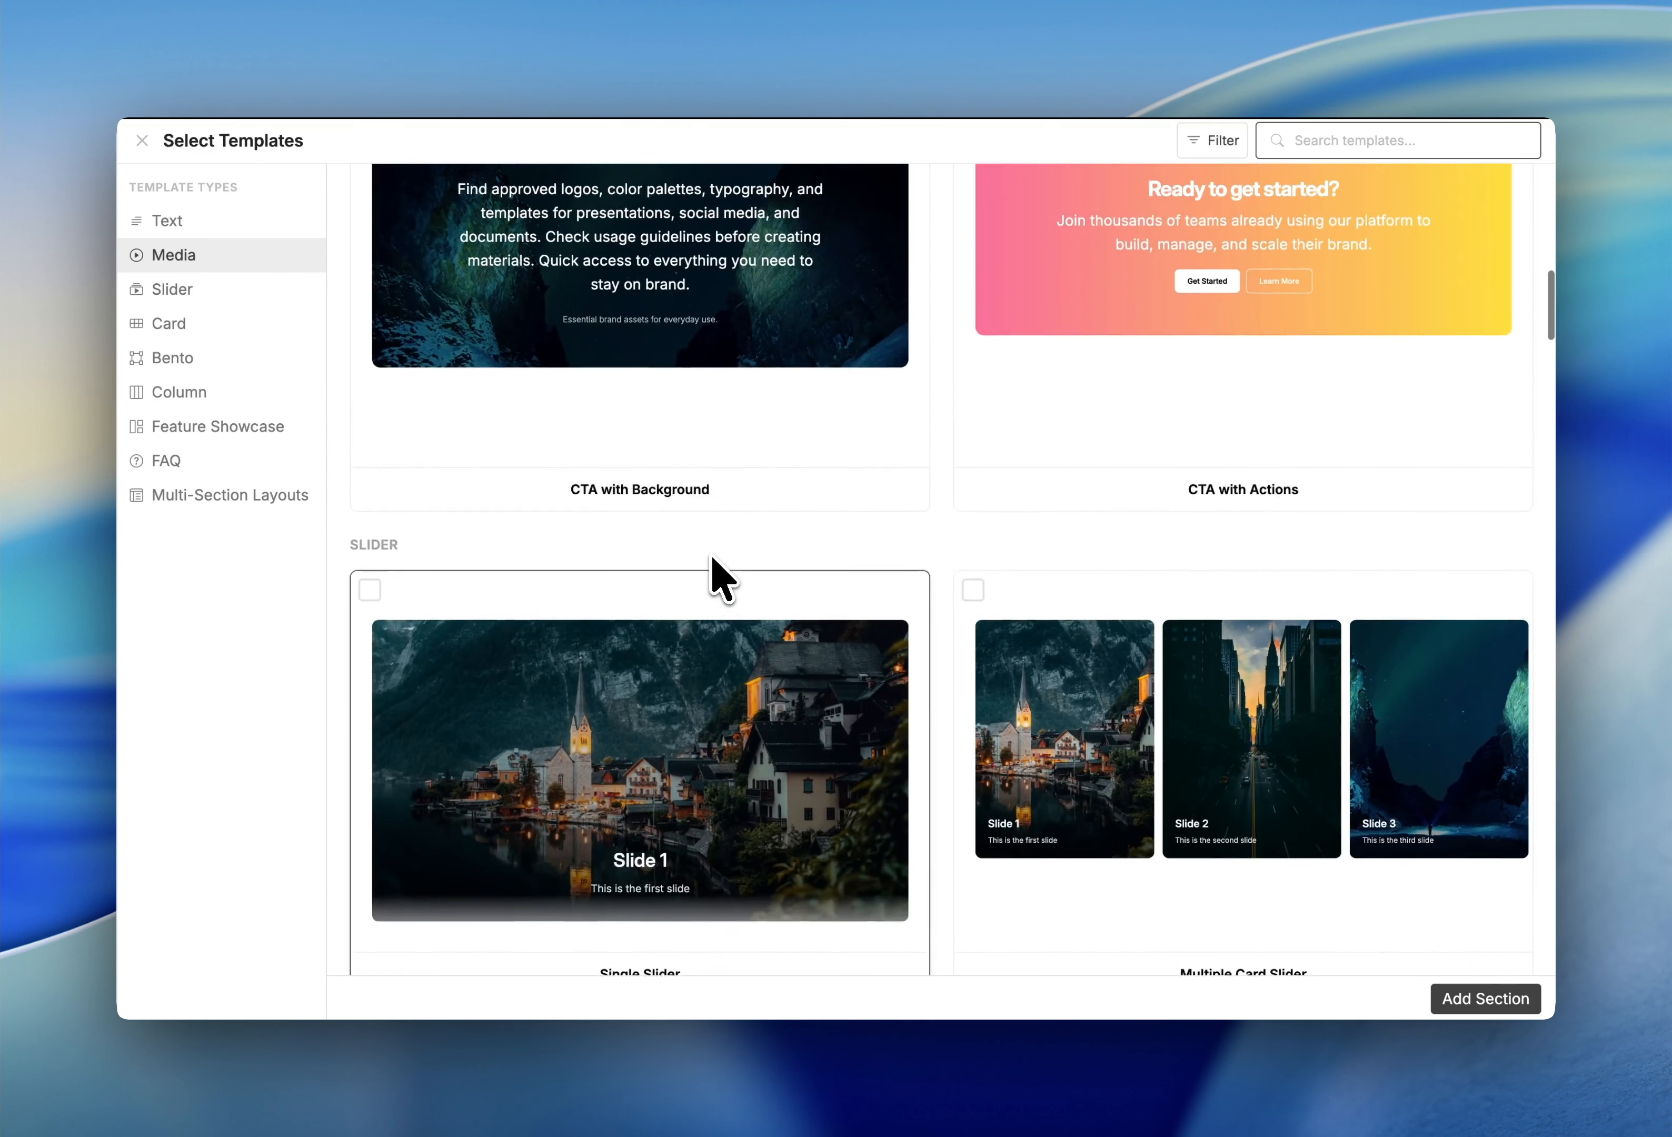
{"action": "scroll", "coordinate": [718, 578], "scroll_direction": "up", "scroll_amount": 4}
{"action": "left_click", "coordinate": [696, 532]}
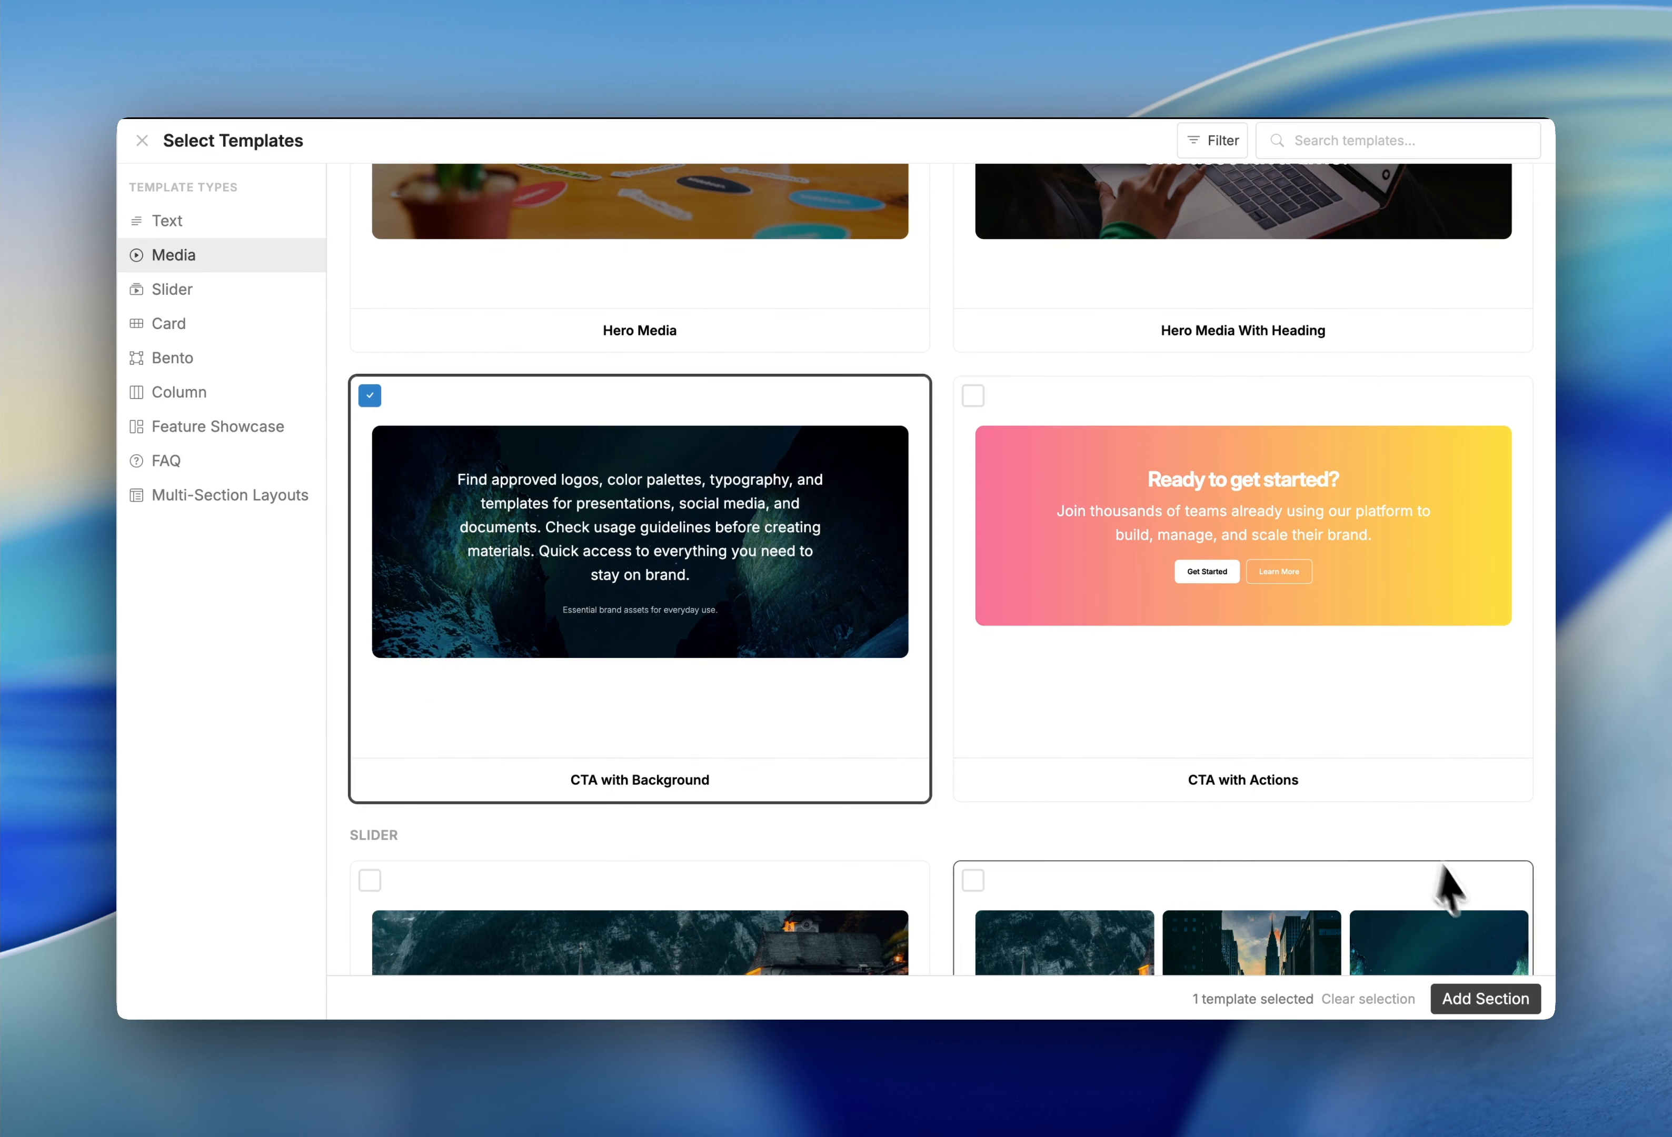
{"action": "left_click", "coordinate": [1486, 999]}
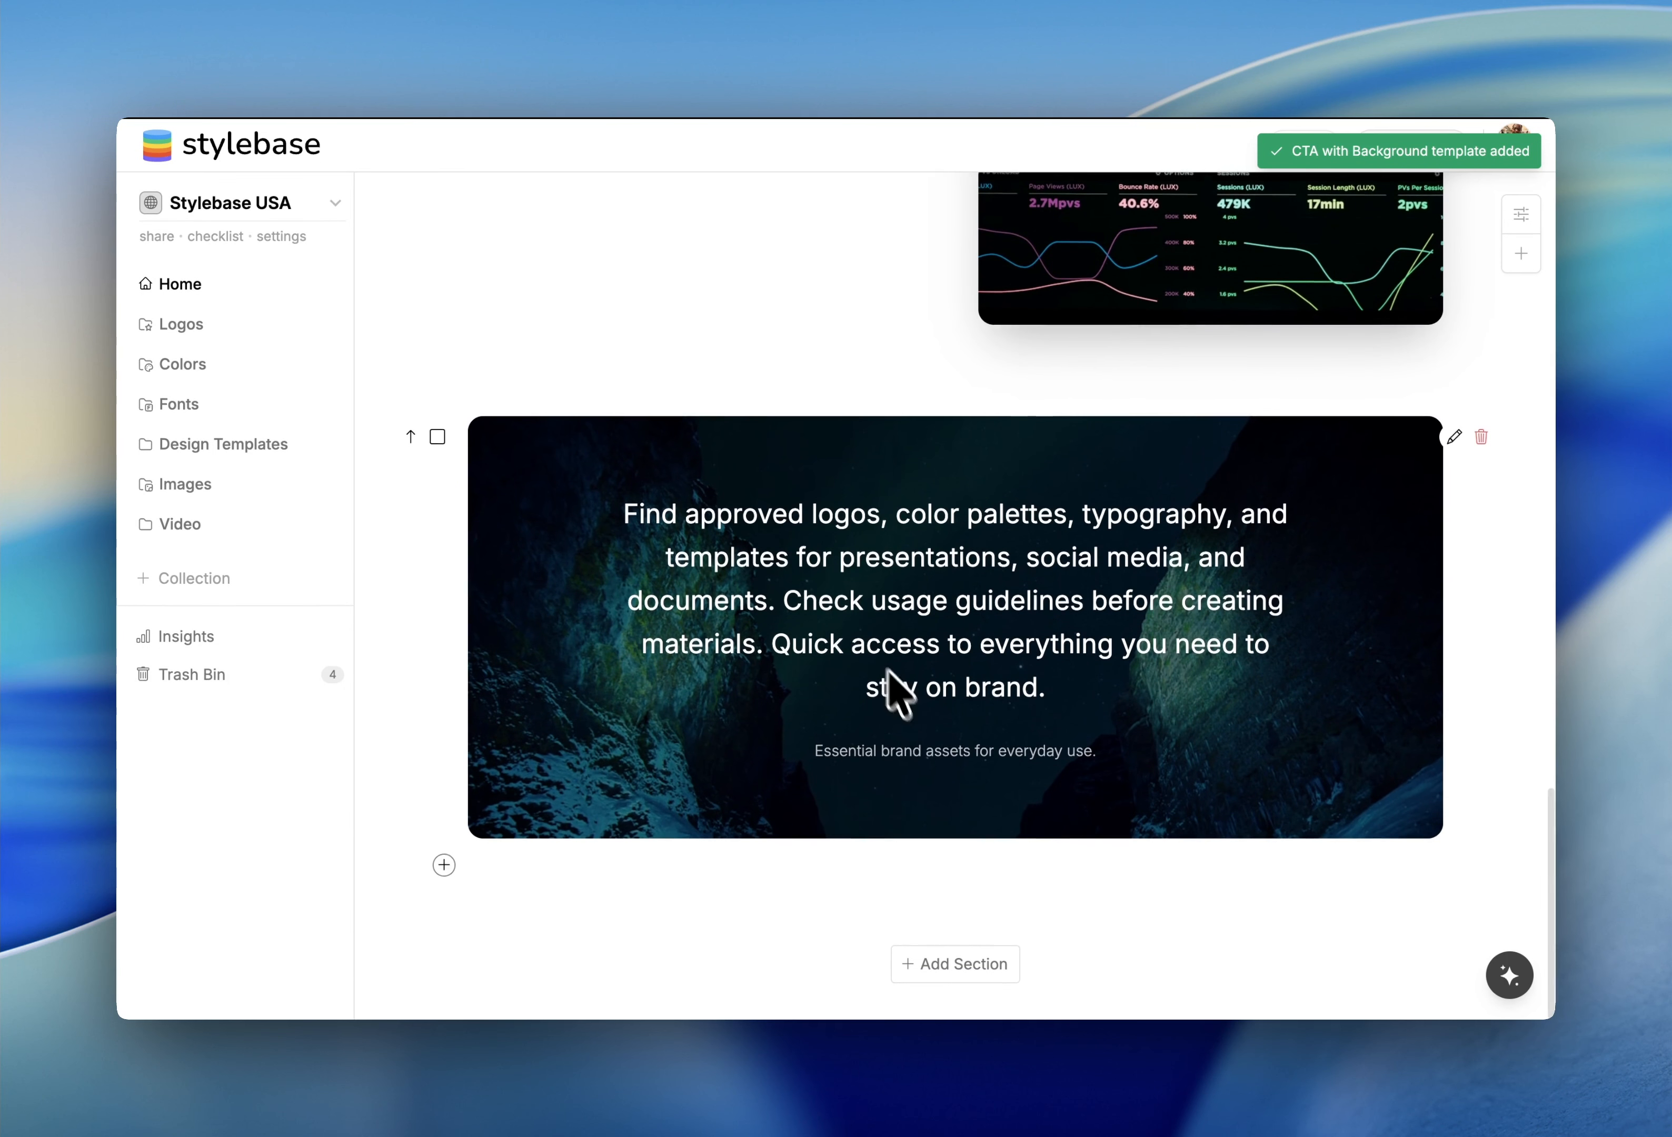
Search the section templates for "faq" and add the FAQ Section template at the end of the page.
{"action": "left_click", "coordinate": [951, 965]}
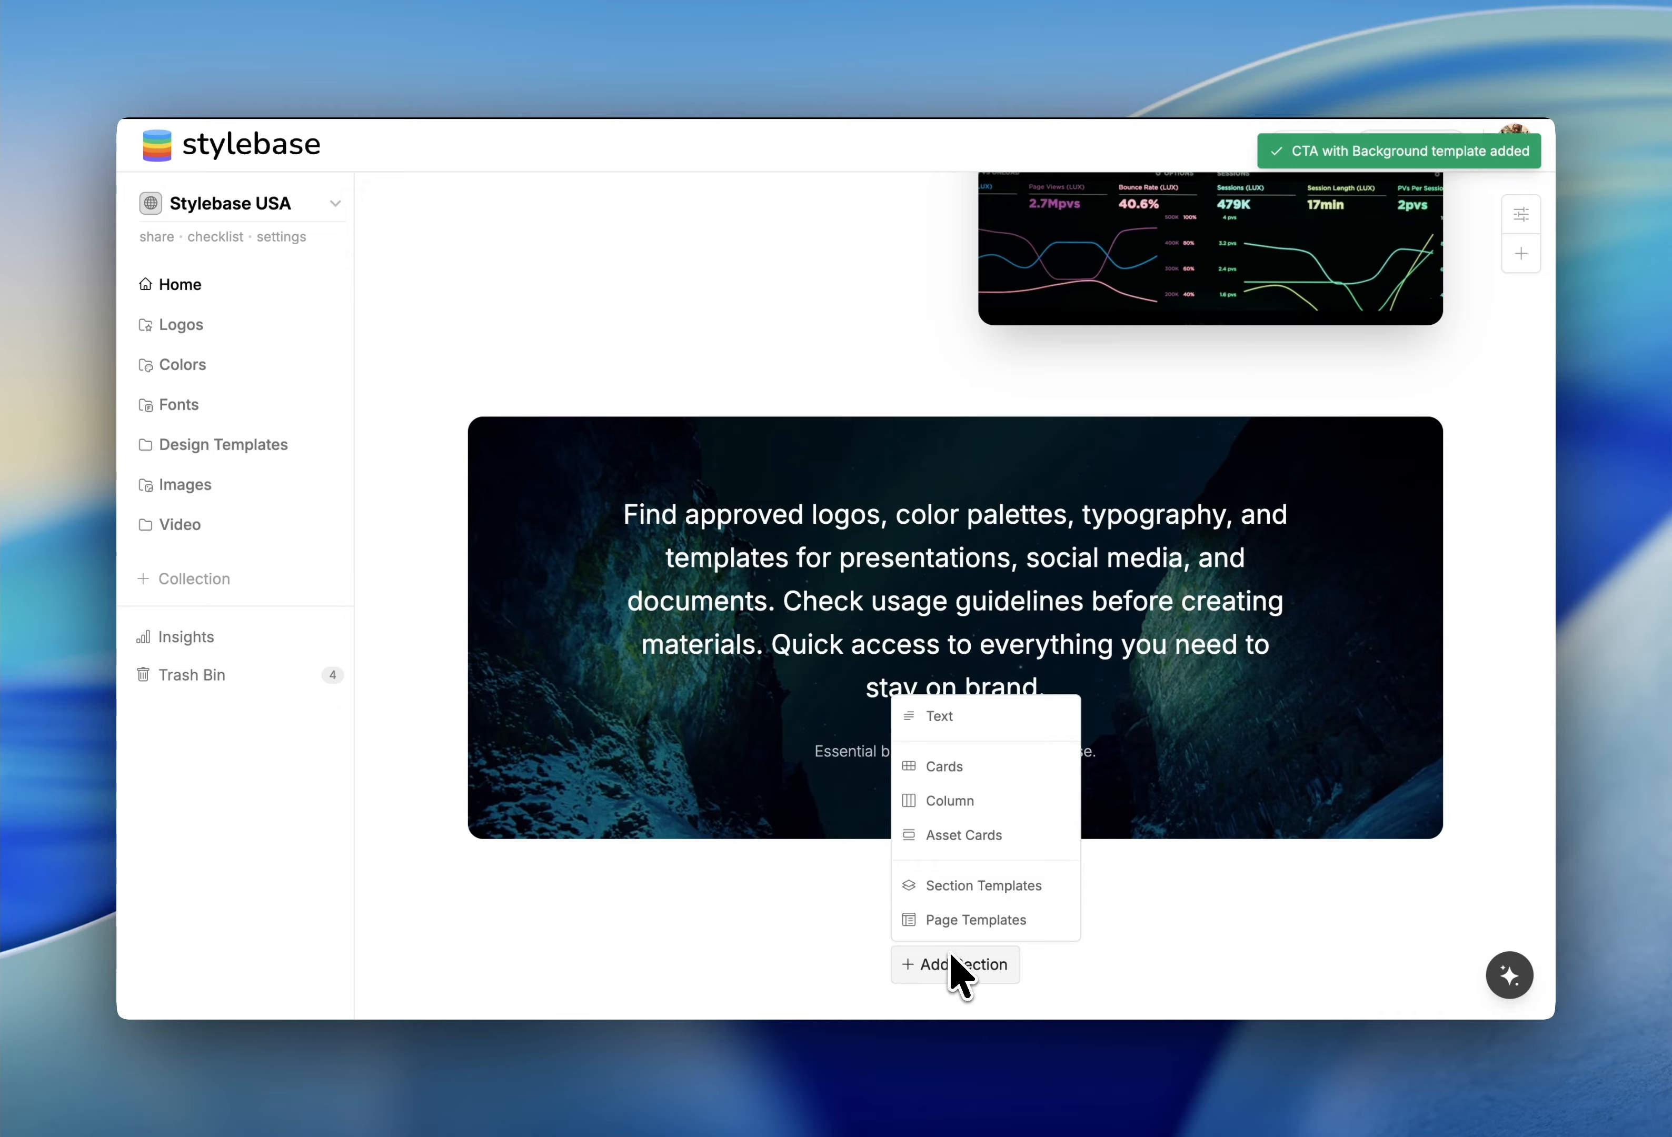
{"action": "left_click", "coordinate": [975, 886]}
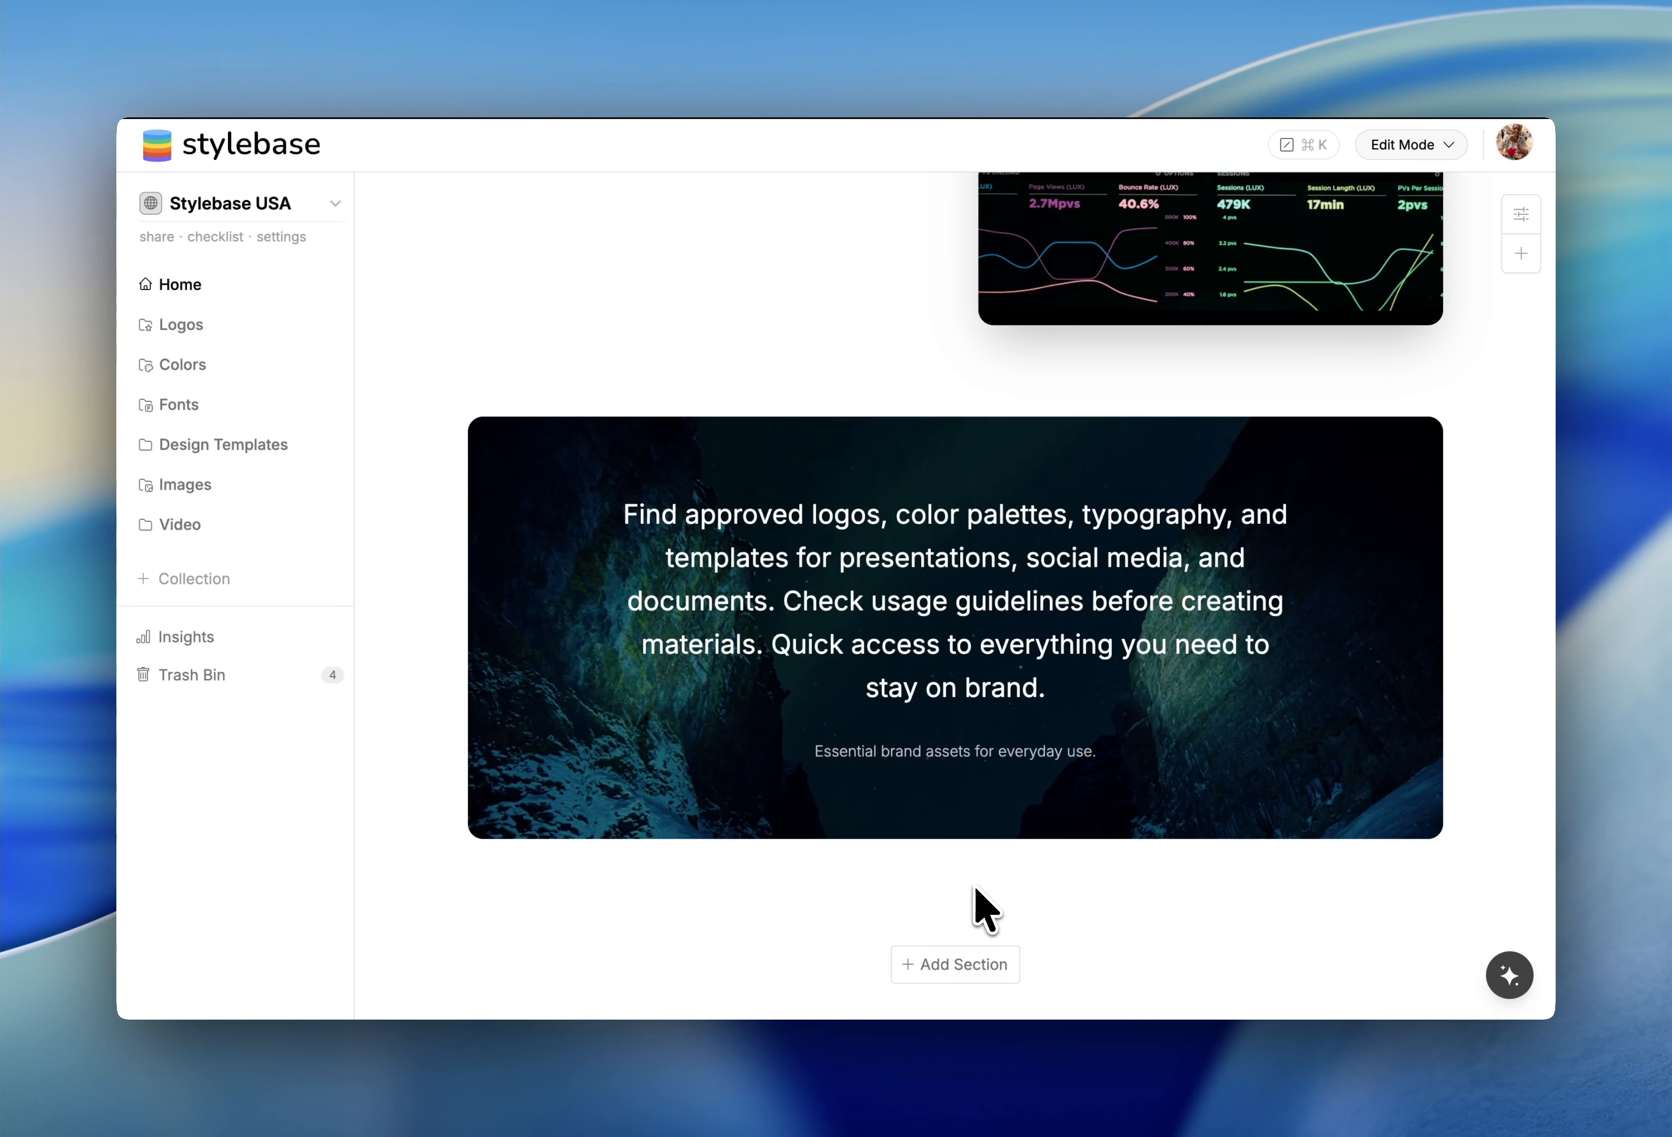
{"action": "type", "text": "faq"}
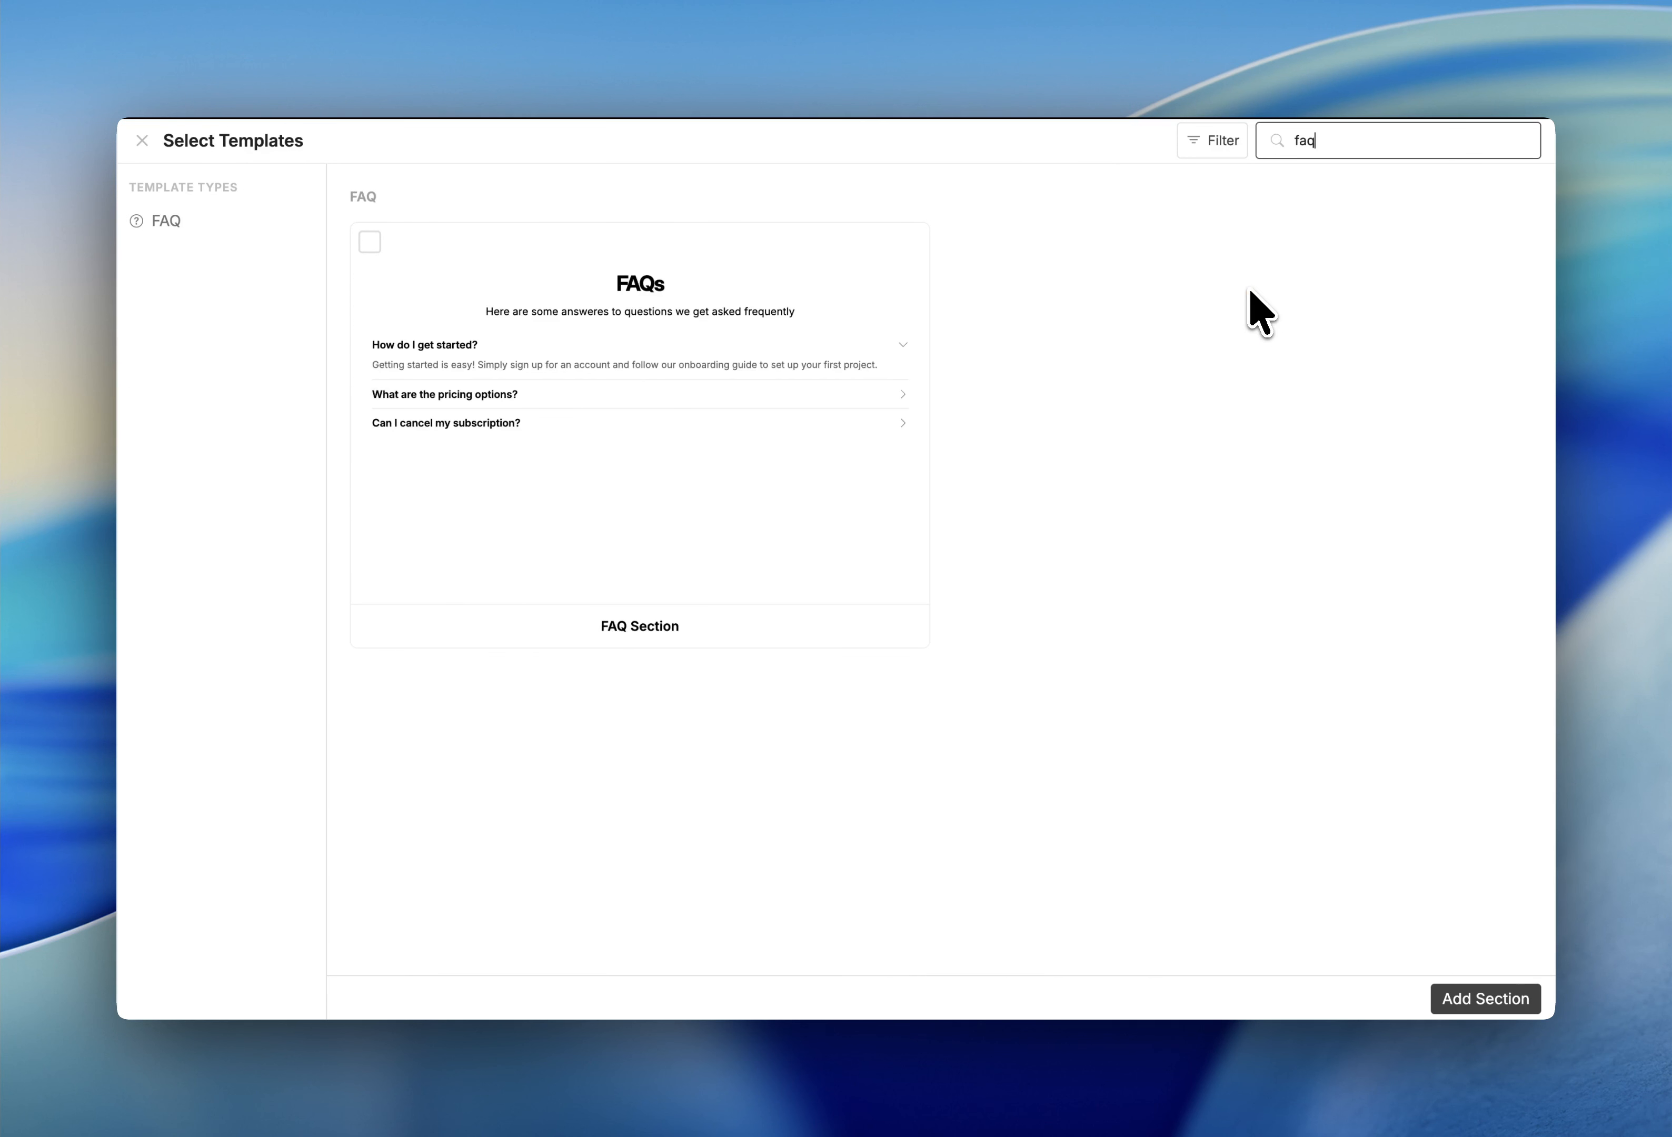
{"action": "left_click", "coordinate": [634, 286]}
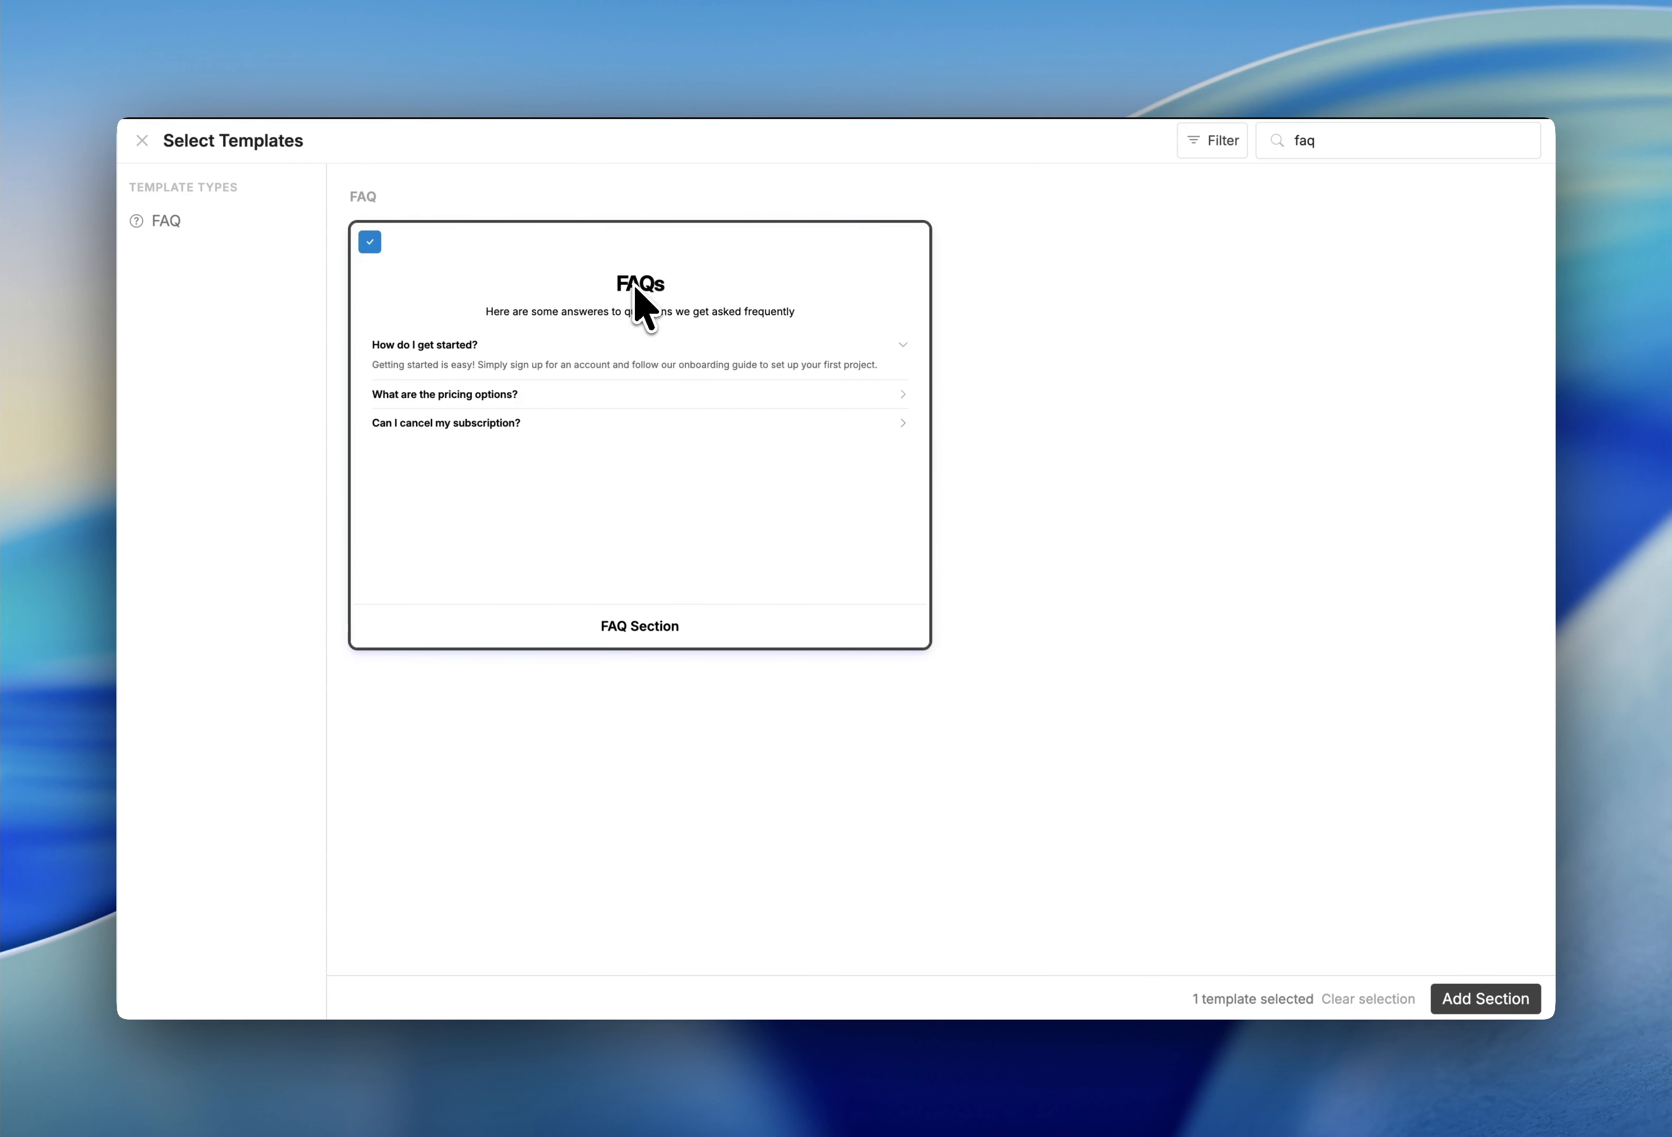
{"action": "left_click", "coordinate": [1451, 998]}
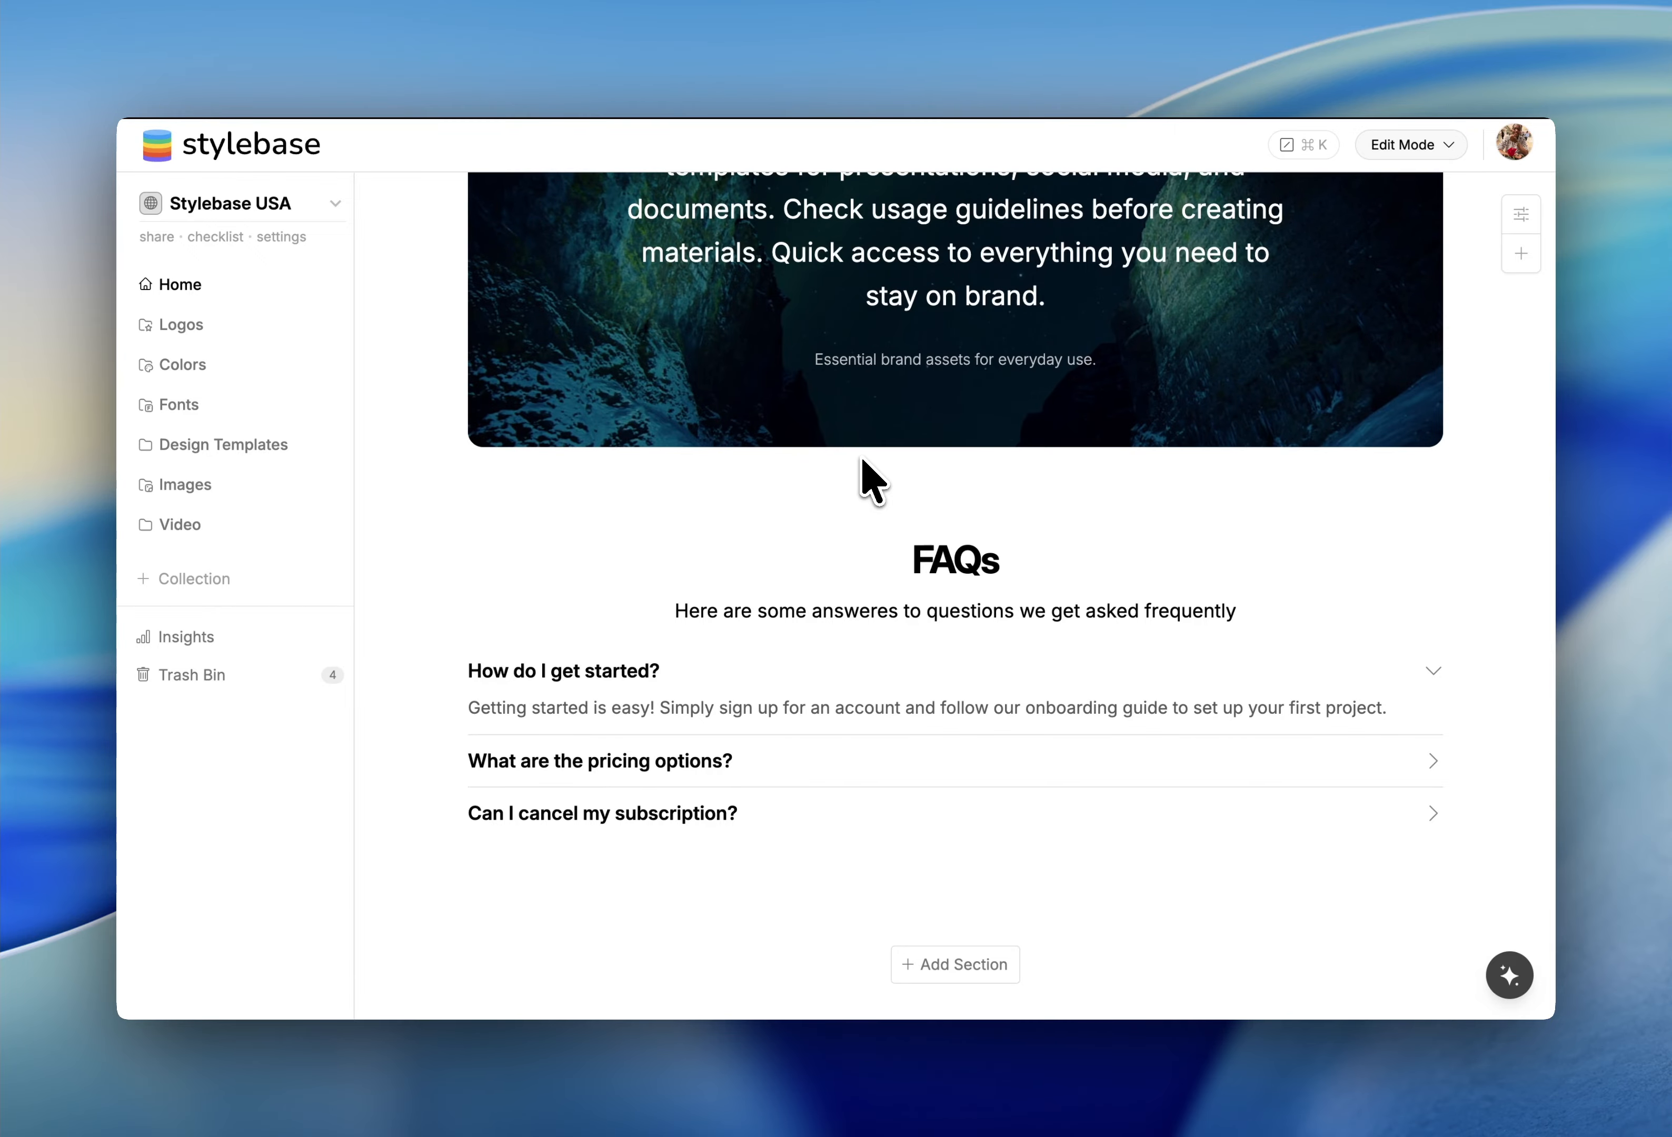
Set the caption placement of the call-to-action section to Outside and save the changes.
{"action": "scroll", "coordinate": [863, 459], "scroll_direction": "up", "scroll_amount": 5}
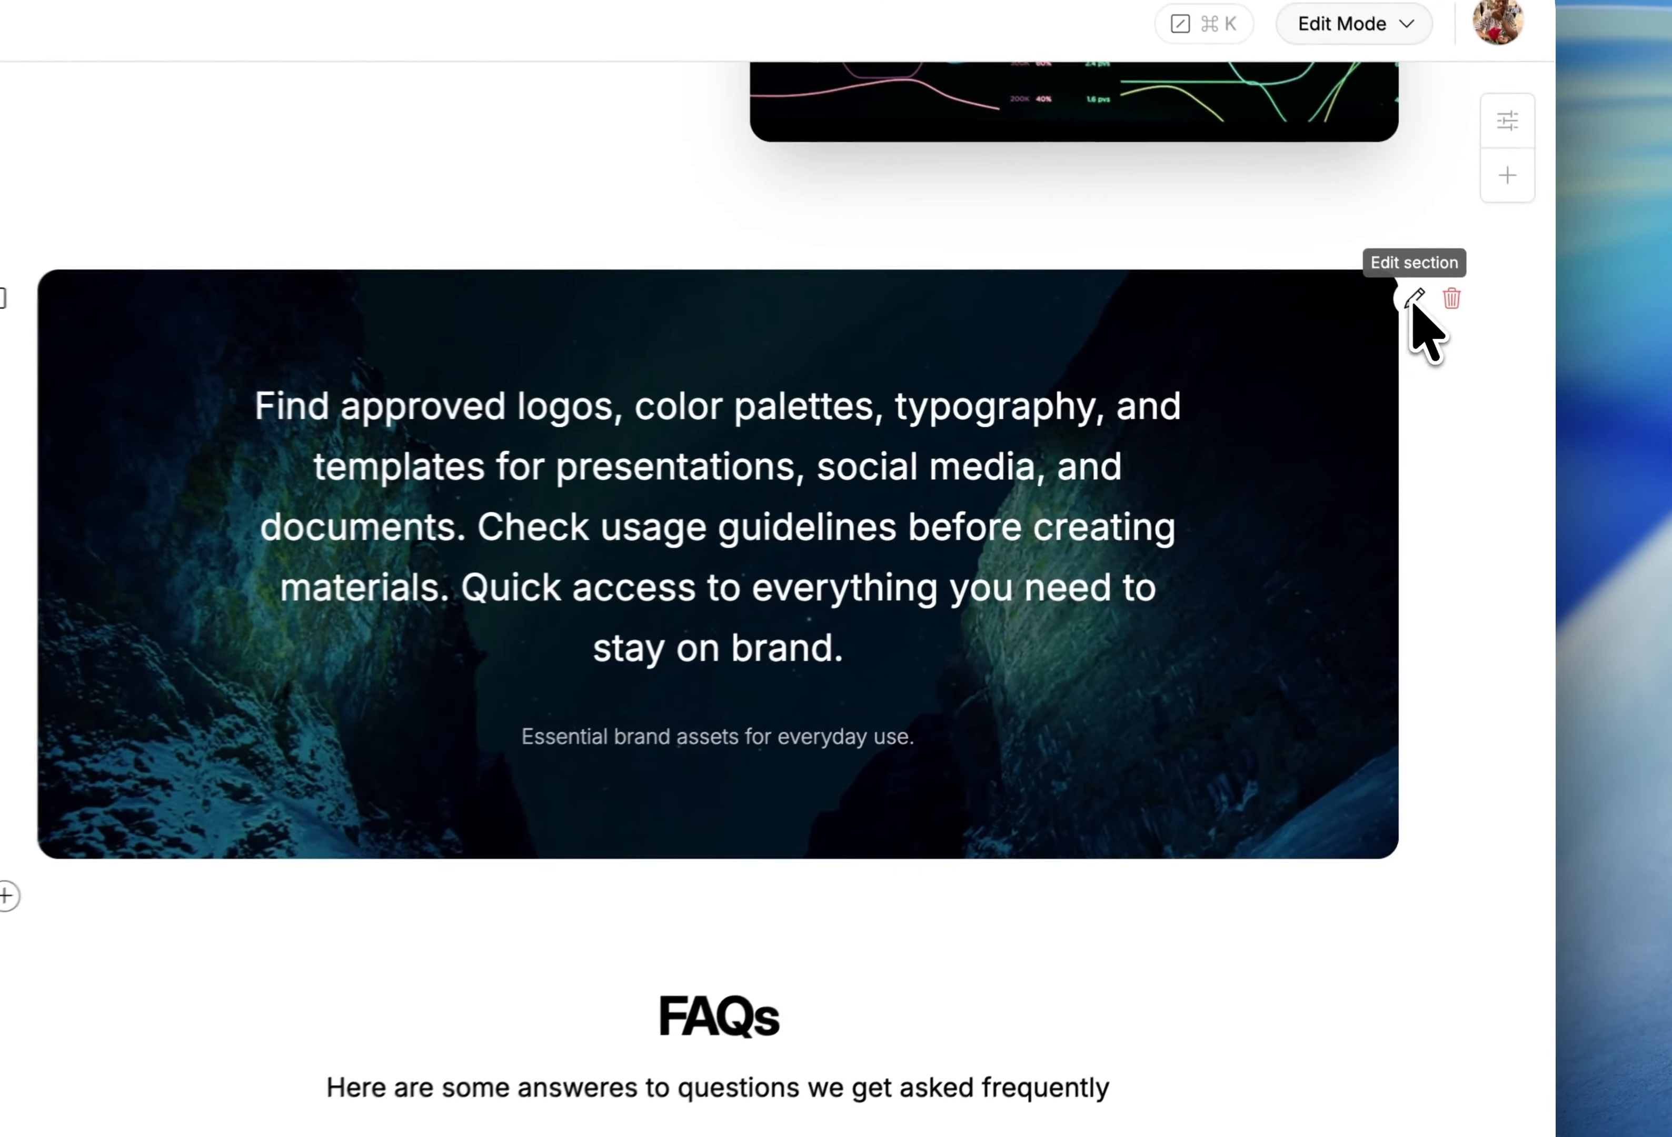
{"action": "left_click", "coordinate": [1453, 340]}
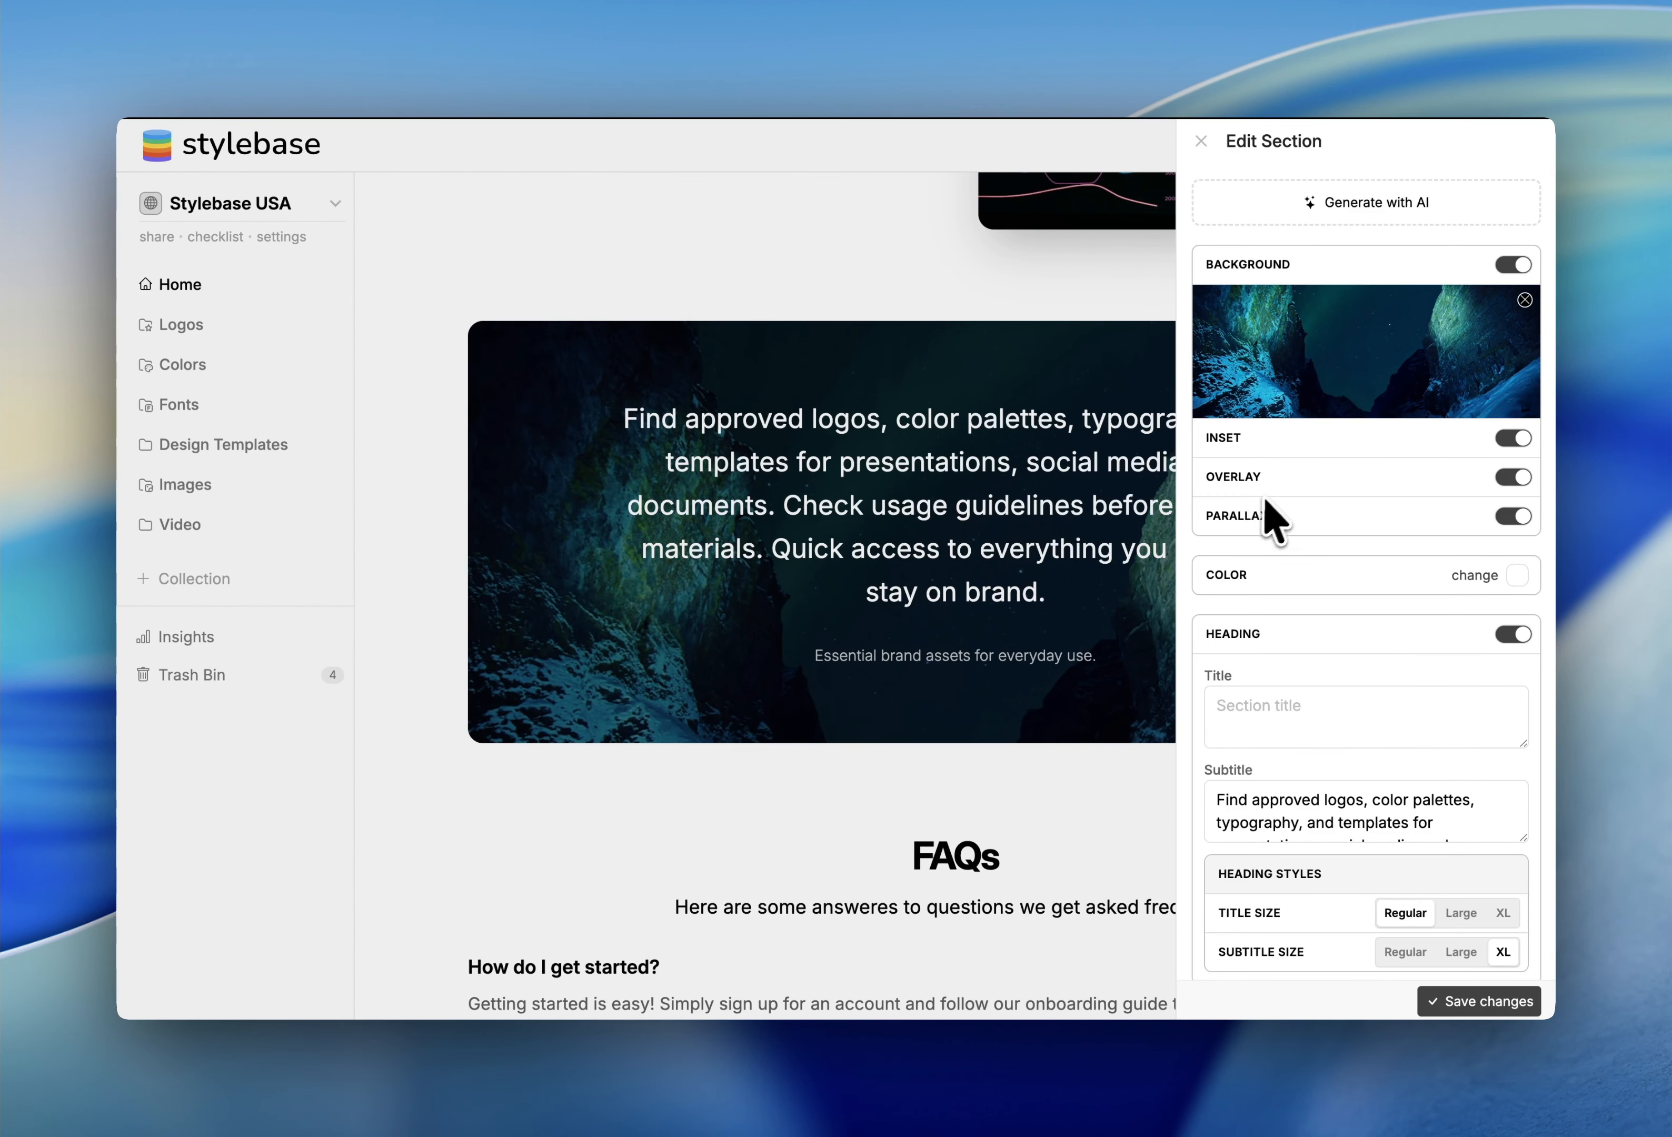
{"action": "scroll", "coordinate": [1297, 551], "scroll_direction": "down", "scroll_amount": 5}
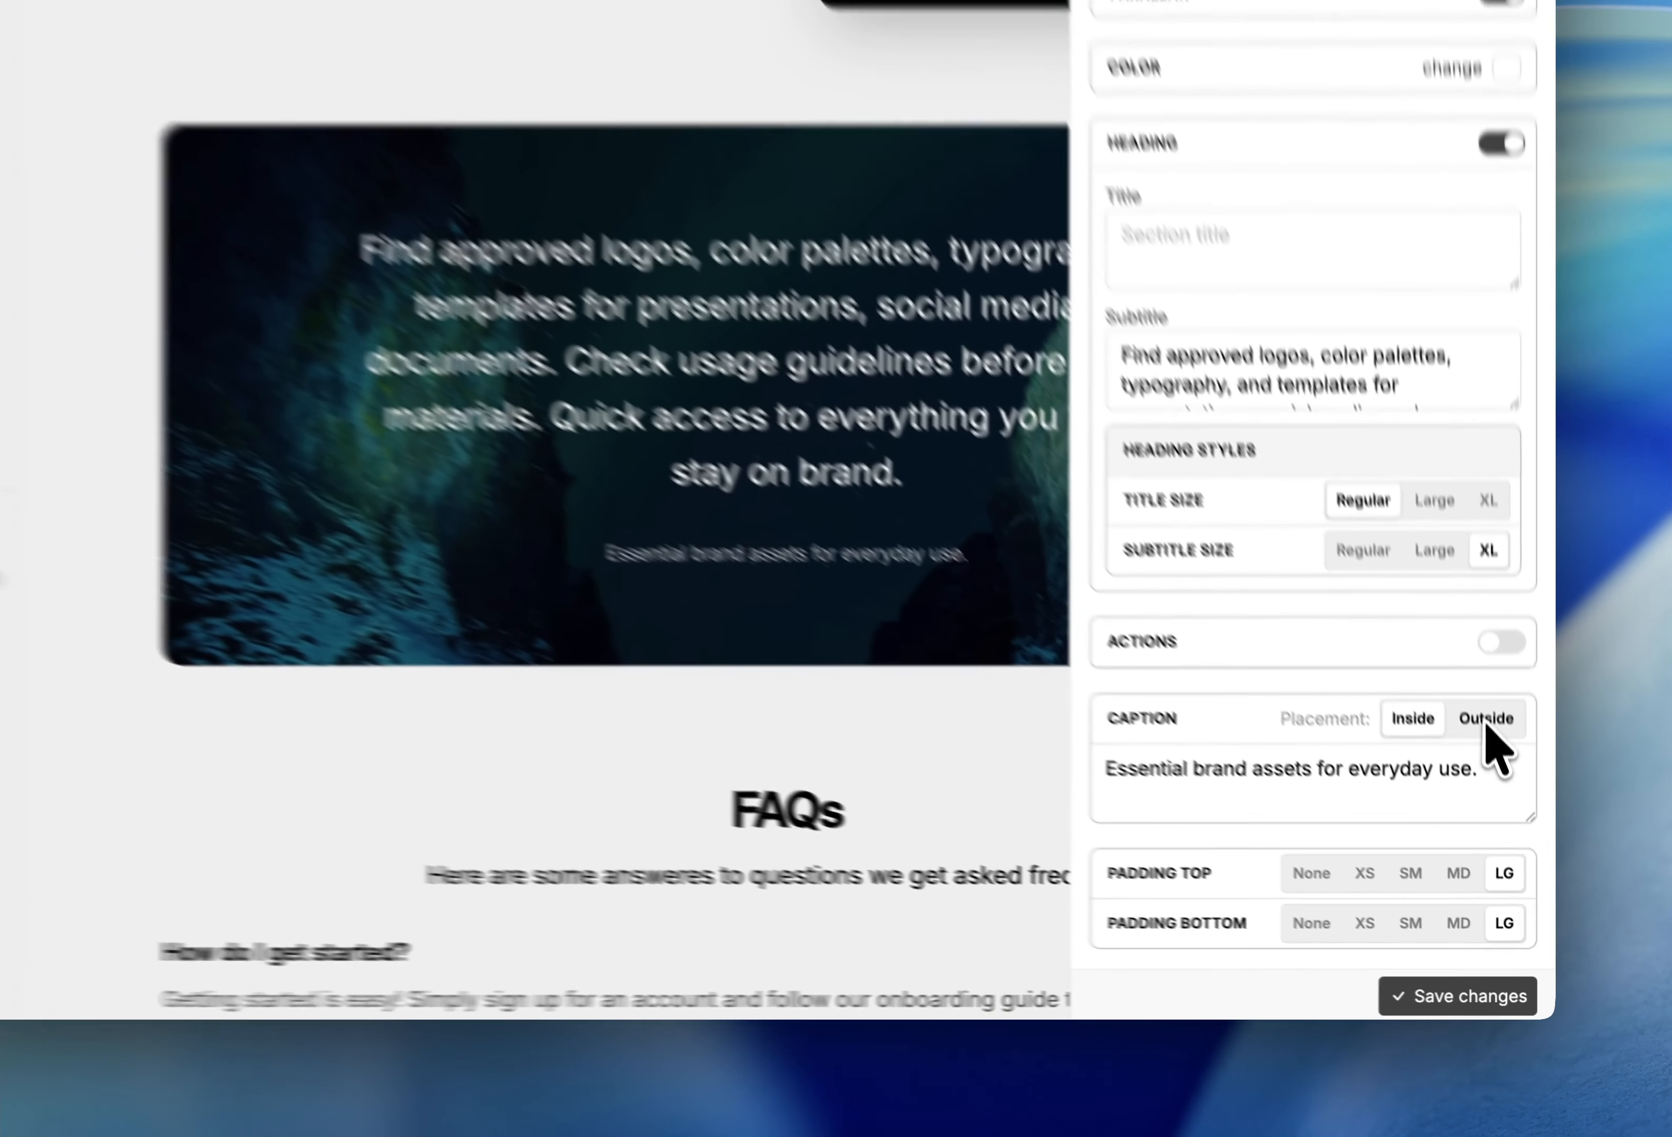
{"action": "left_click", "coordinate": [1501, 784]}
{"action": "left_click", "coordinate": [1479, 1001]}
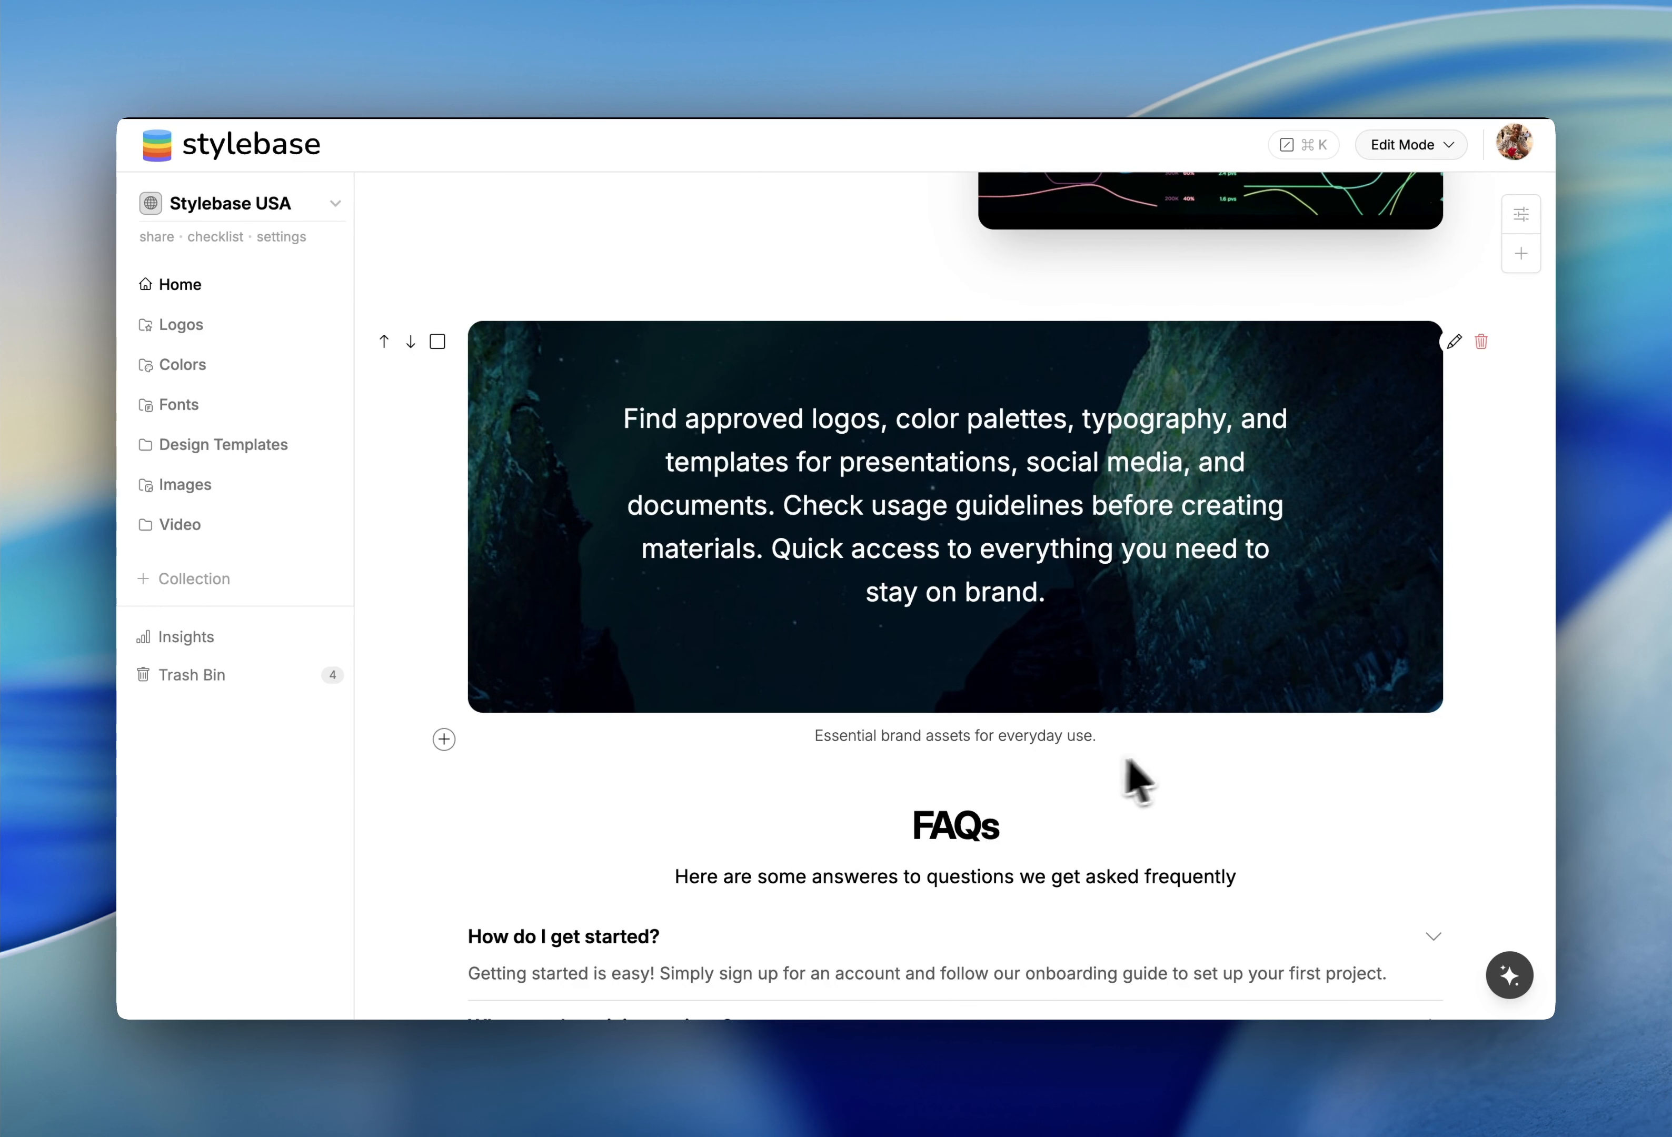
Examine the parallax background of the call-to-action section and the image and text layout of the feature showcase above it.
{"action": "scroll", "coordinate": [1199, 656], "scroll_direction": "up", "scroll_amount": 1}
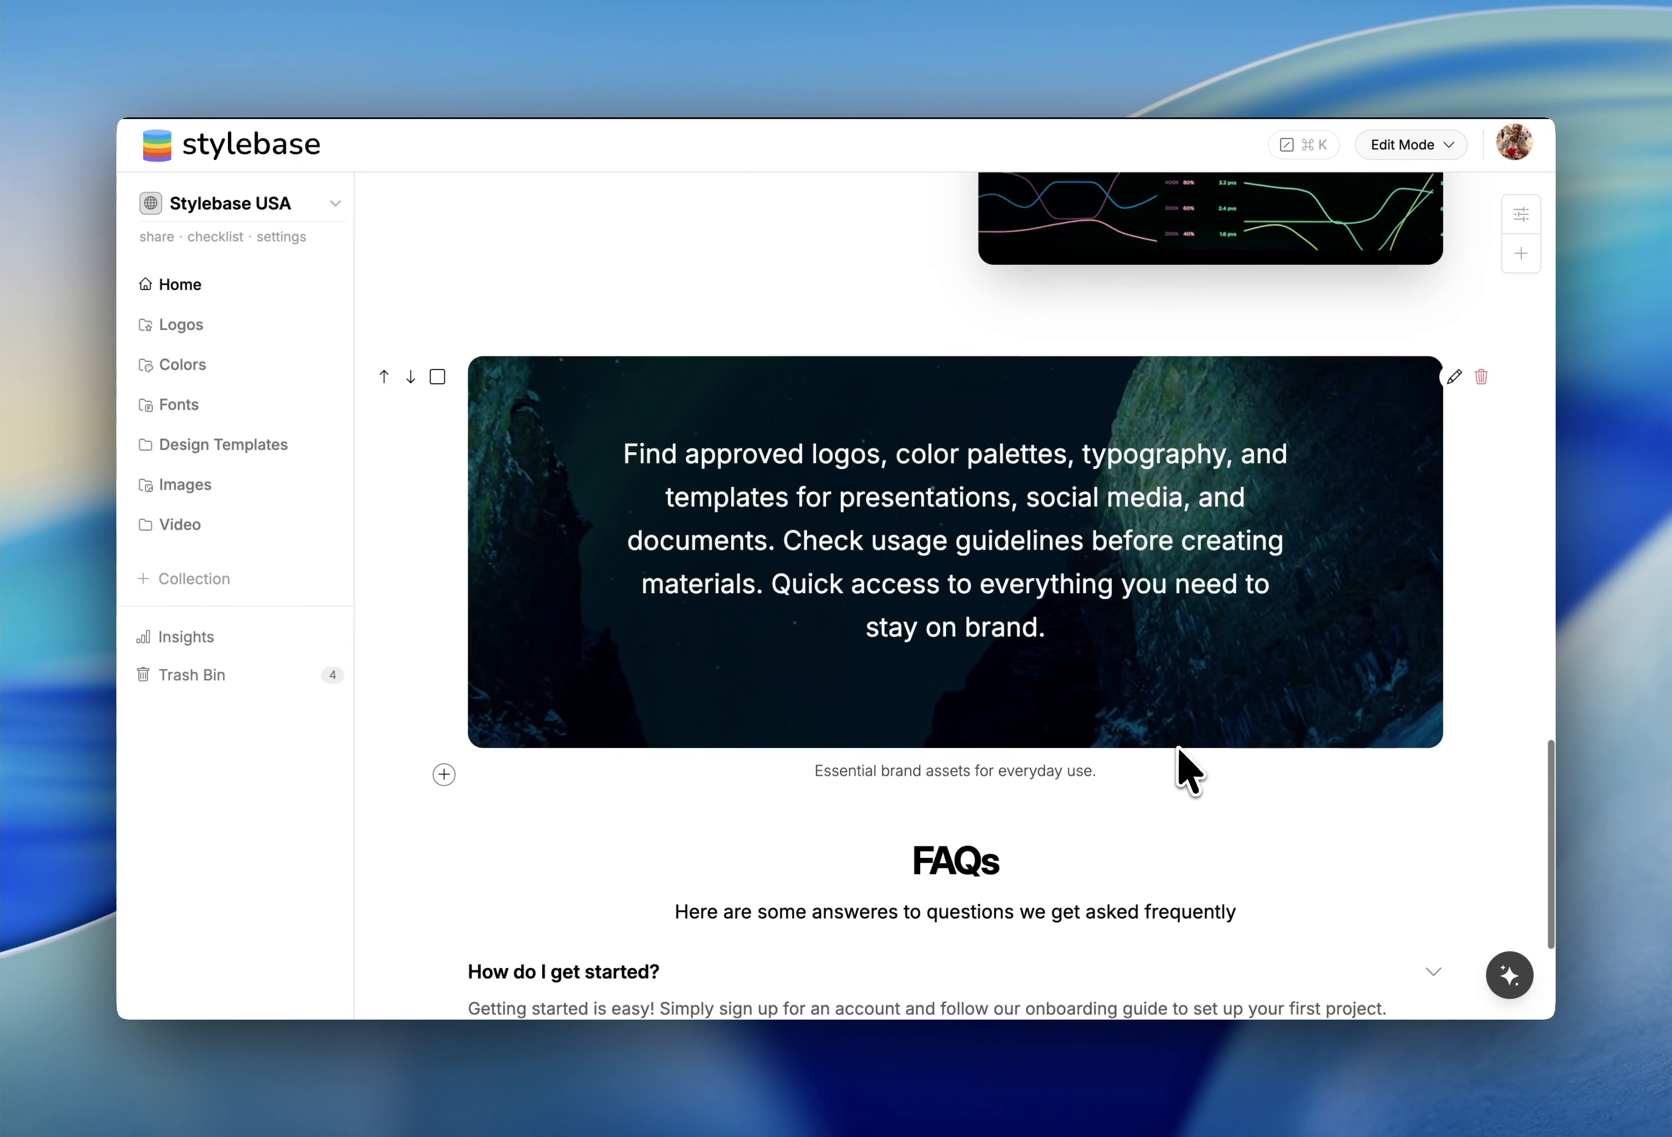
{"action": "scroll", "coordinate": [1178, 747], "scroll_direction": "up", "scroll_amount": 3}
{"action": "scroll", "coordinate": [1178, 747], "scroll_direction": "down", "scroll_amount": 3}
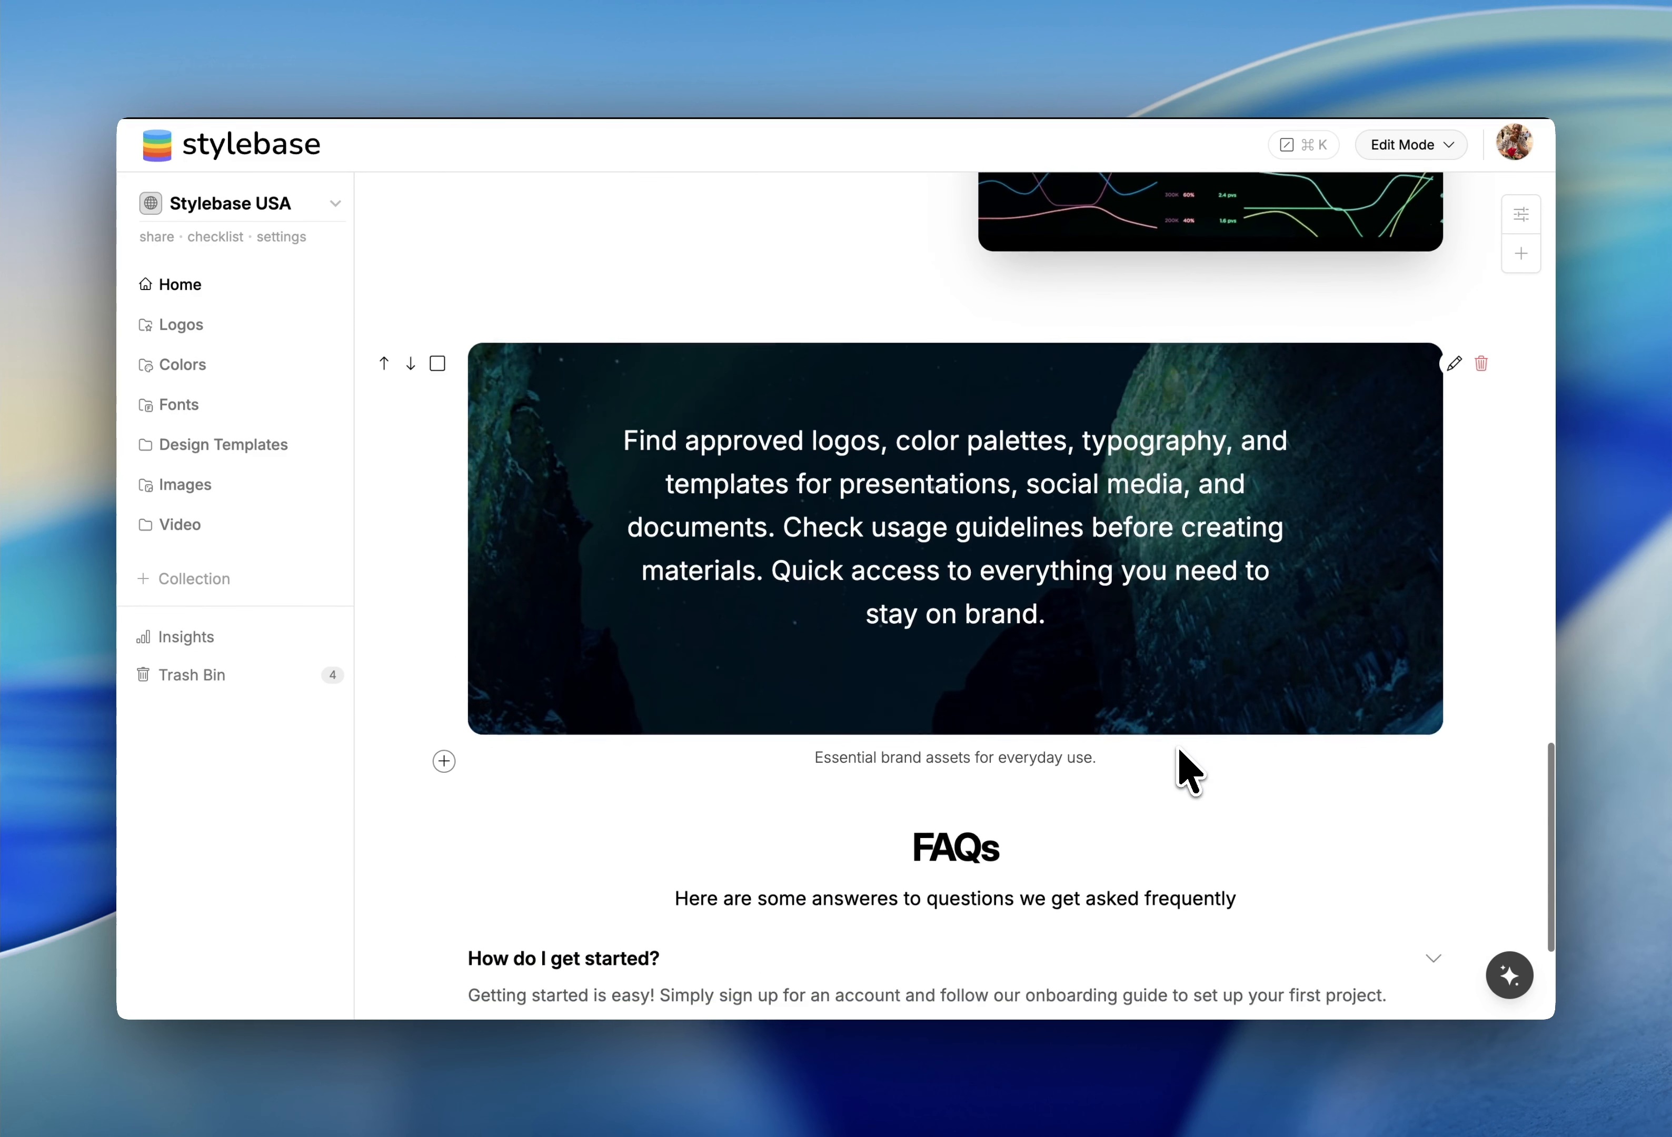
{"action": "scroll", "coordinate": [1179, 751], "scroll_direction": "down", "scroll_amount": 2}
{"action": "scroll", "coordinate": [1193, 683], "scroll_direction": "up", "scroll_amount": 4}
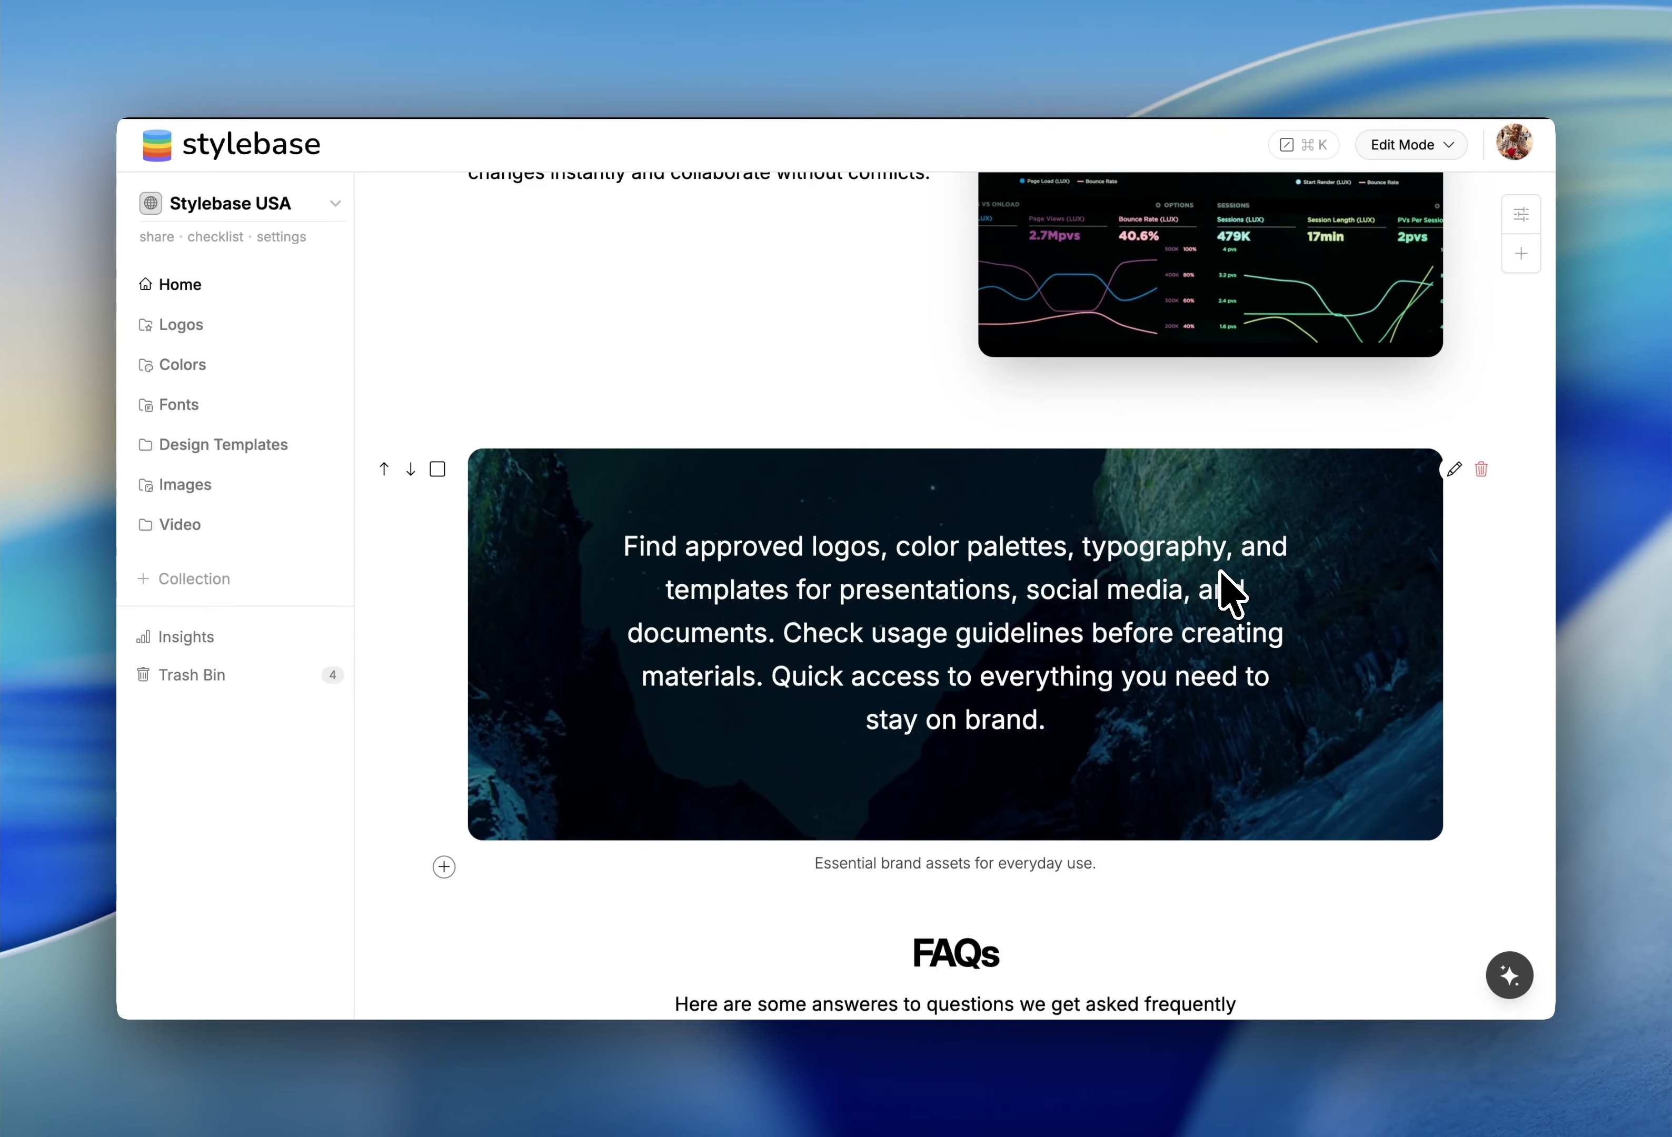
{"action": "scroll", "coordinate": [1220, 572], "scroll_direction": "up", "scroll_amount": 10}
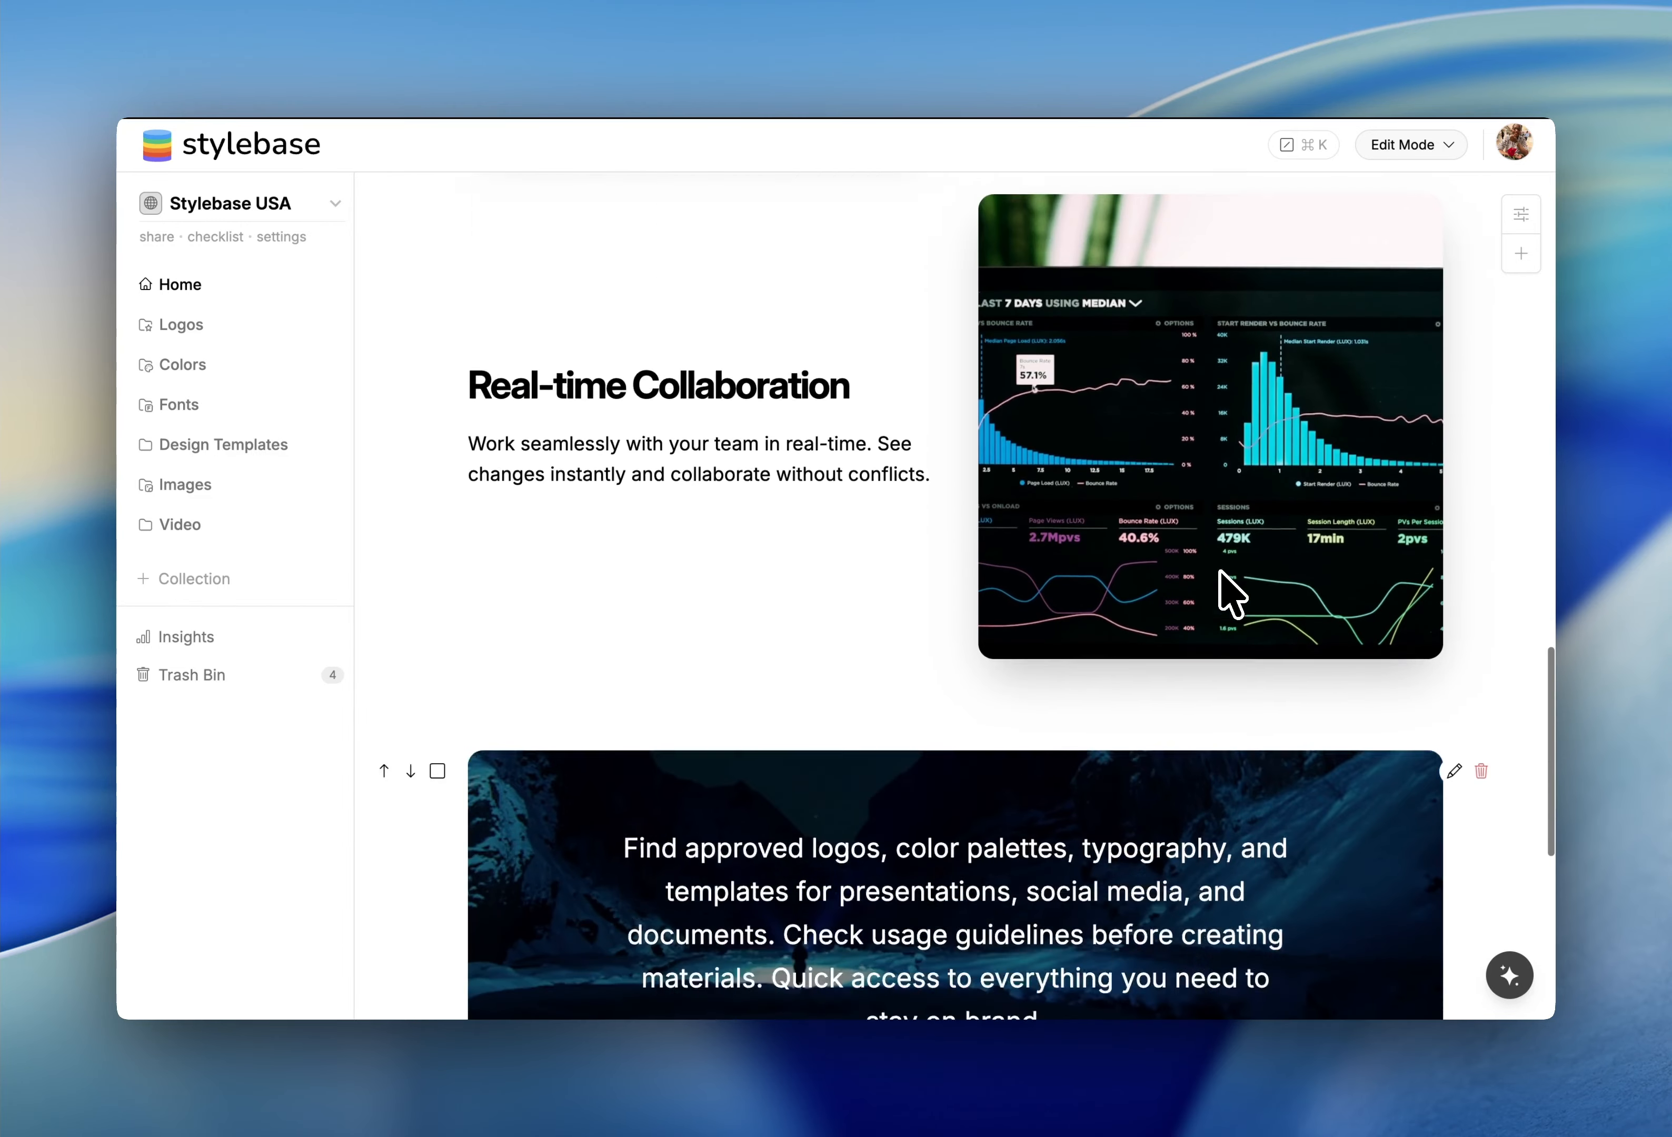
{"action": "scroll", "coordinate": [1230, 592], "scroll_direction": "down", "scroll_amount": 1}
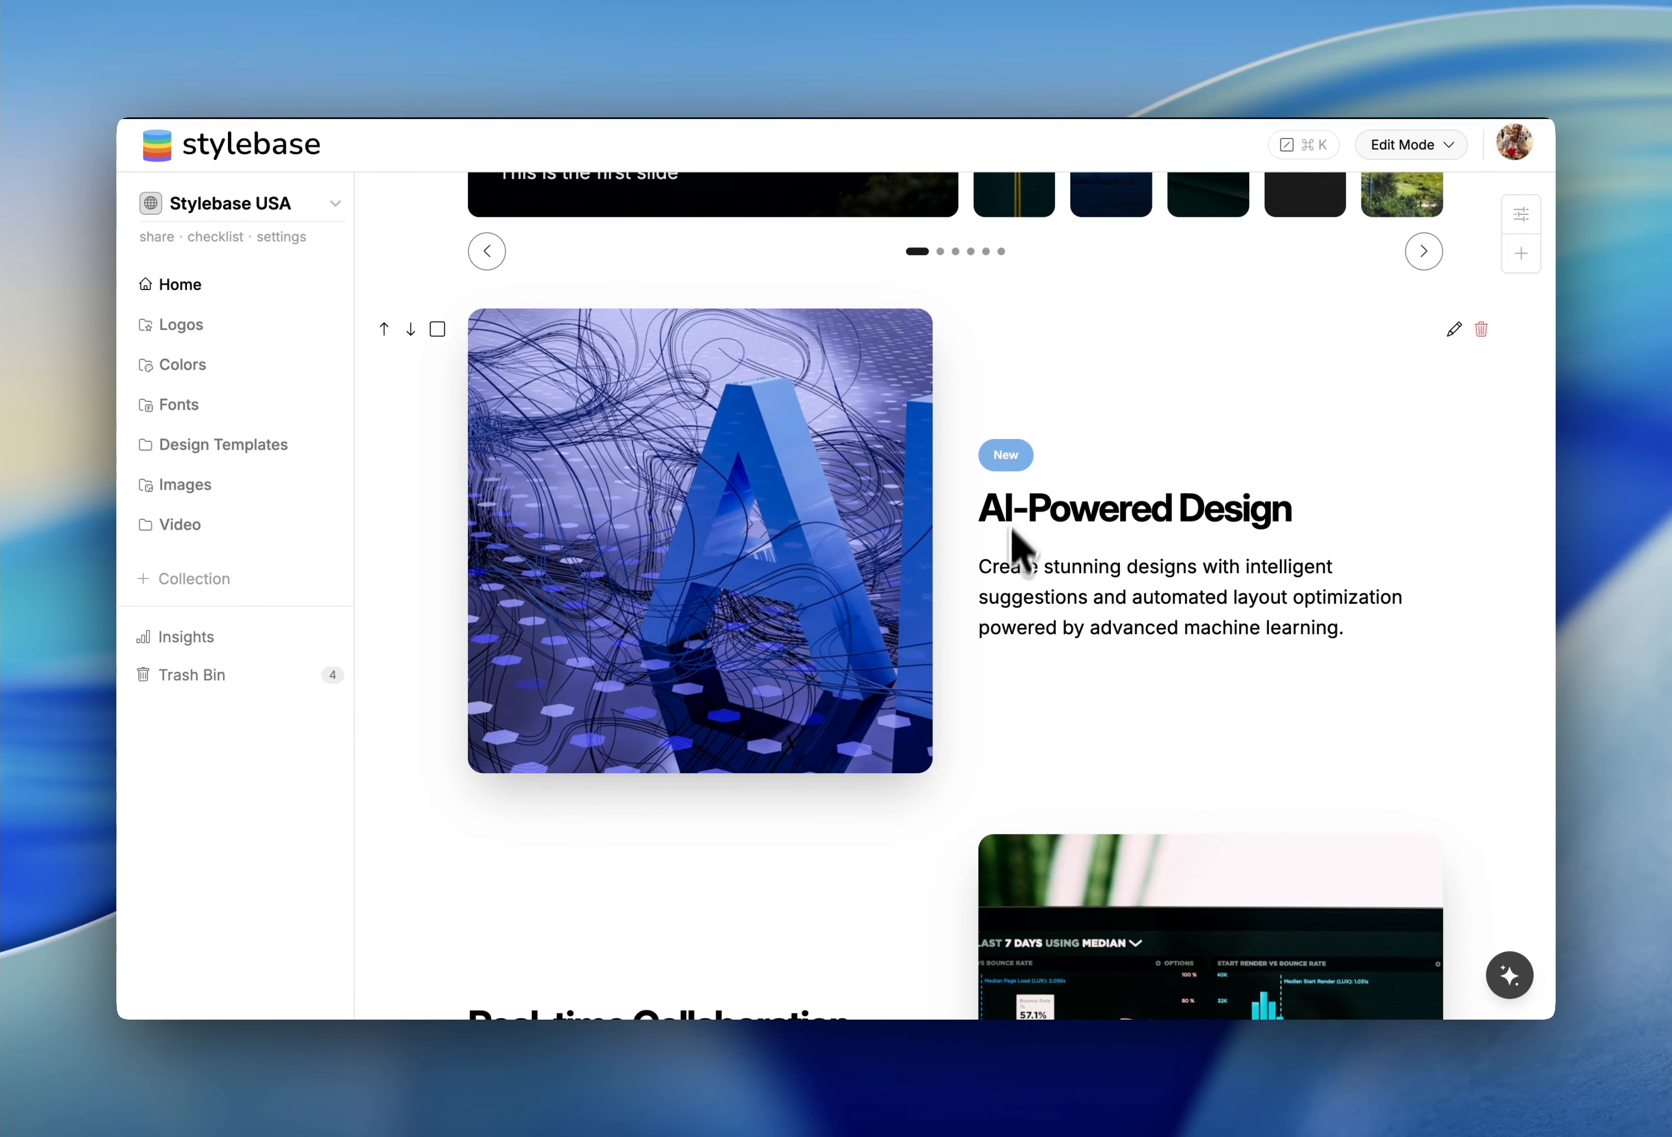
{"action": "scroll", "coordinate": [1018, 558], "scroll_direction": "down", "scroll_amount": 5}
{"action": "scroll", "coordinate": [1012, 584], "scroll_direction": "up", "scroll_amount": 3}
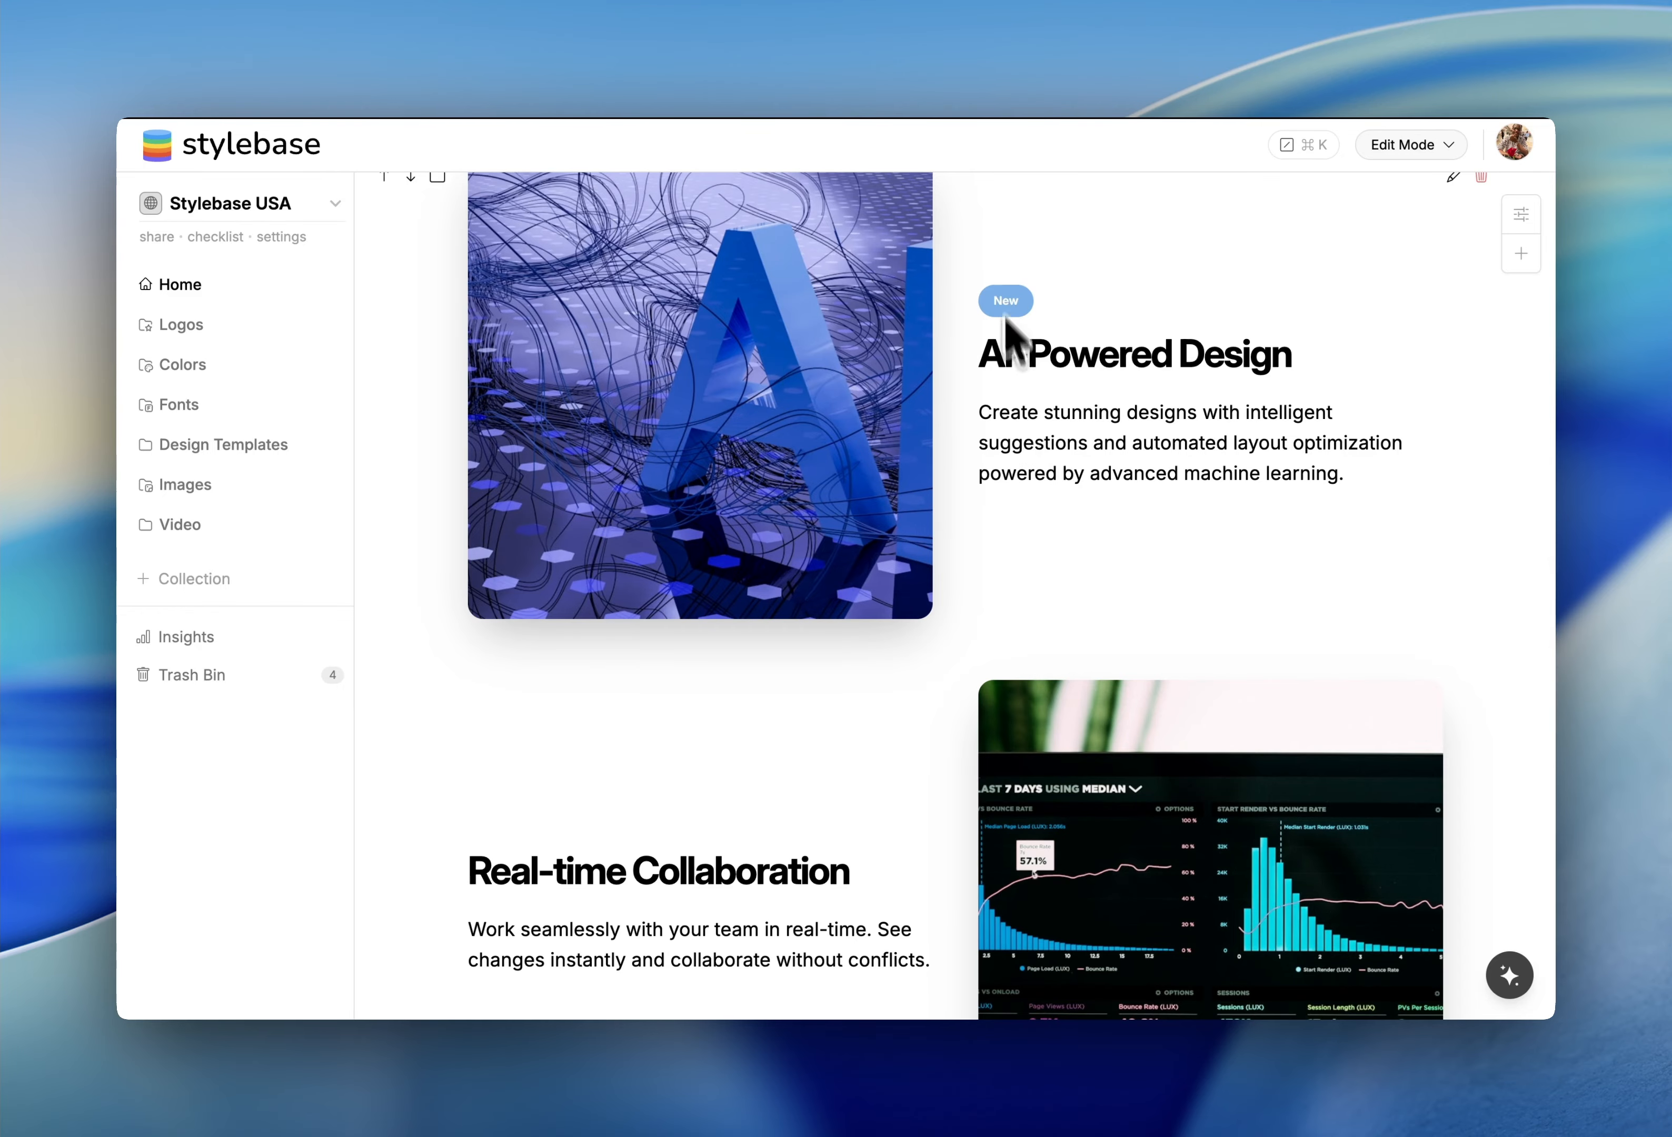
{"action": "scroll", "coordinate": [1015, 449], "scroll_direction": "down", "scroll_amount": 5}
{"action": "scroll", "coordinate": [1126, 530], "scroll_direction": "up", "scroll_amount": 5}
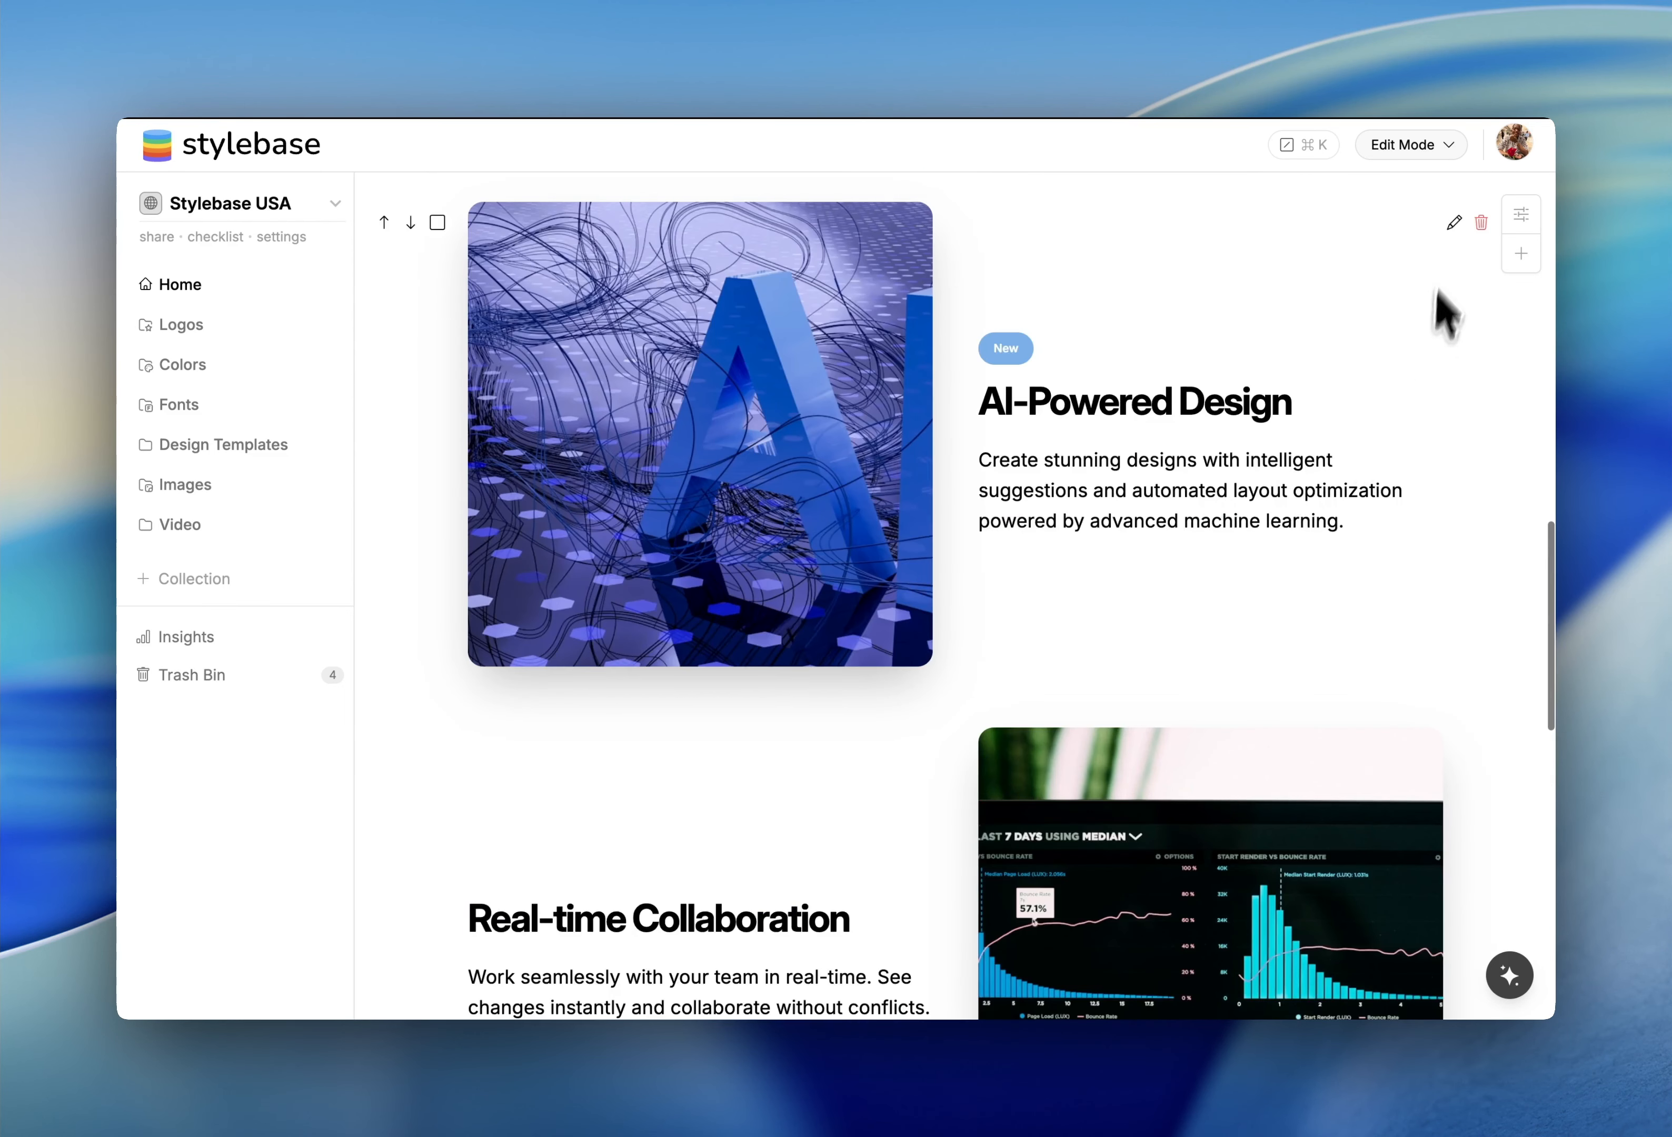
Give the Real-time Collaboration feature in the feature showcase the badge "Latest" and save the changes.
{"action": "left_click", "coordinate": [1414, 261]}
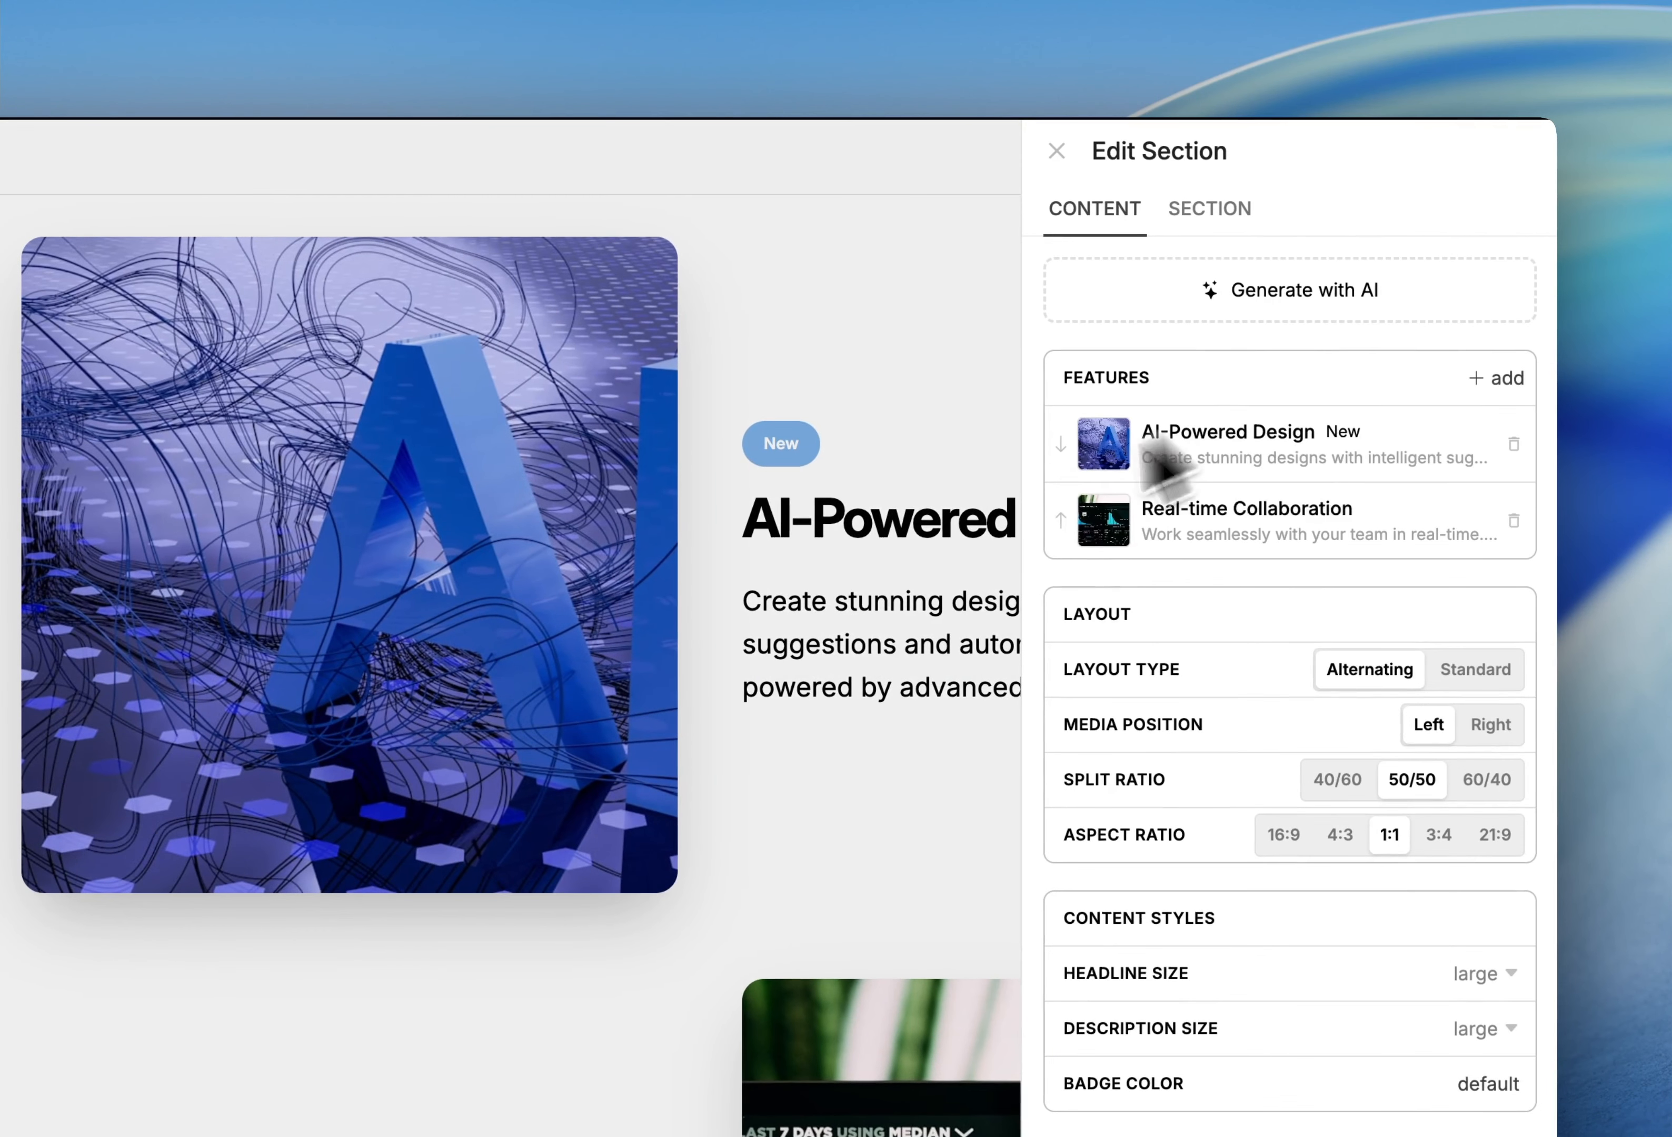
{"action": "left_click", "coordinate": [1161, 528]}
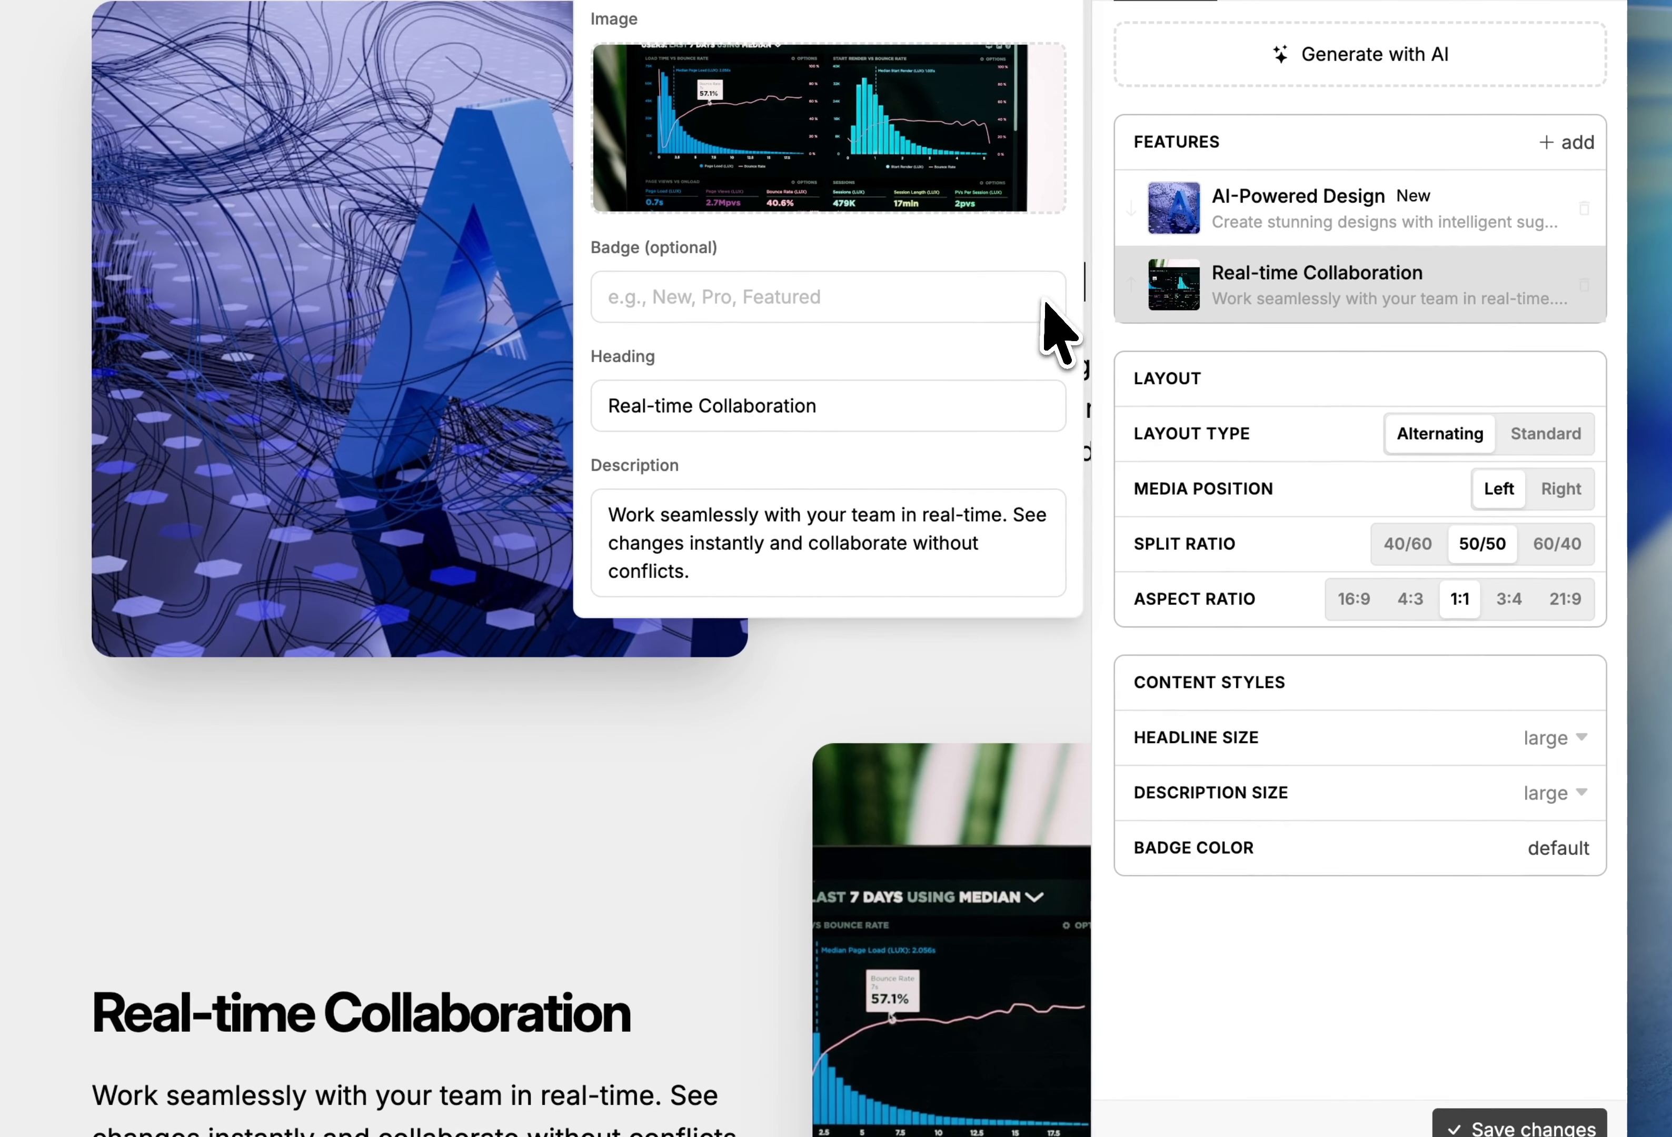
{"action": "left_click", "coordinate": [832, 292]}
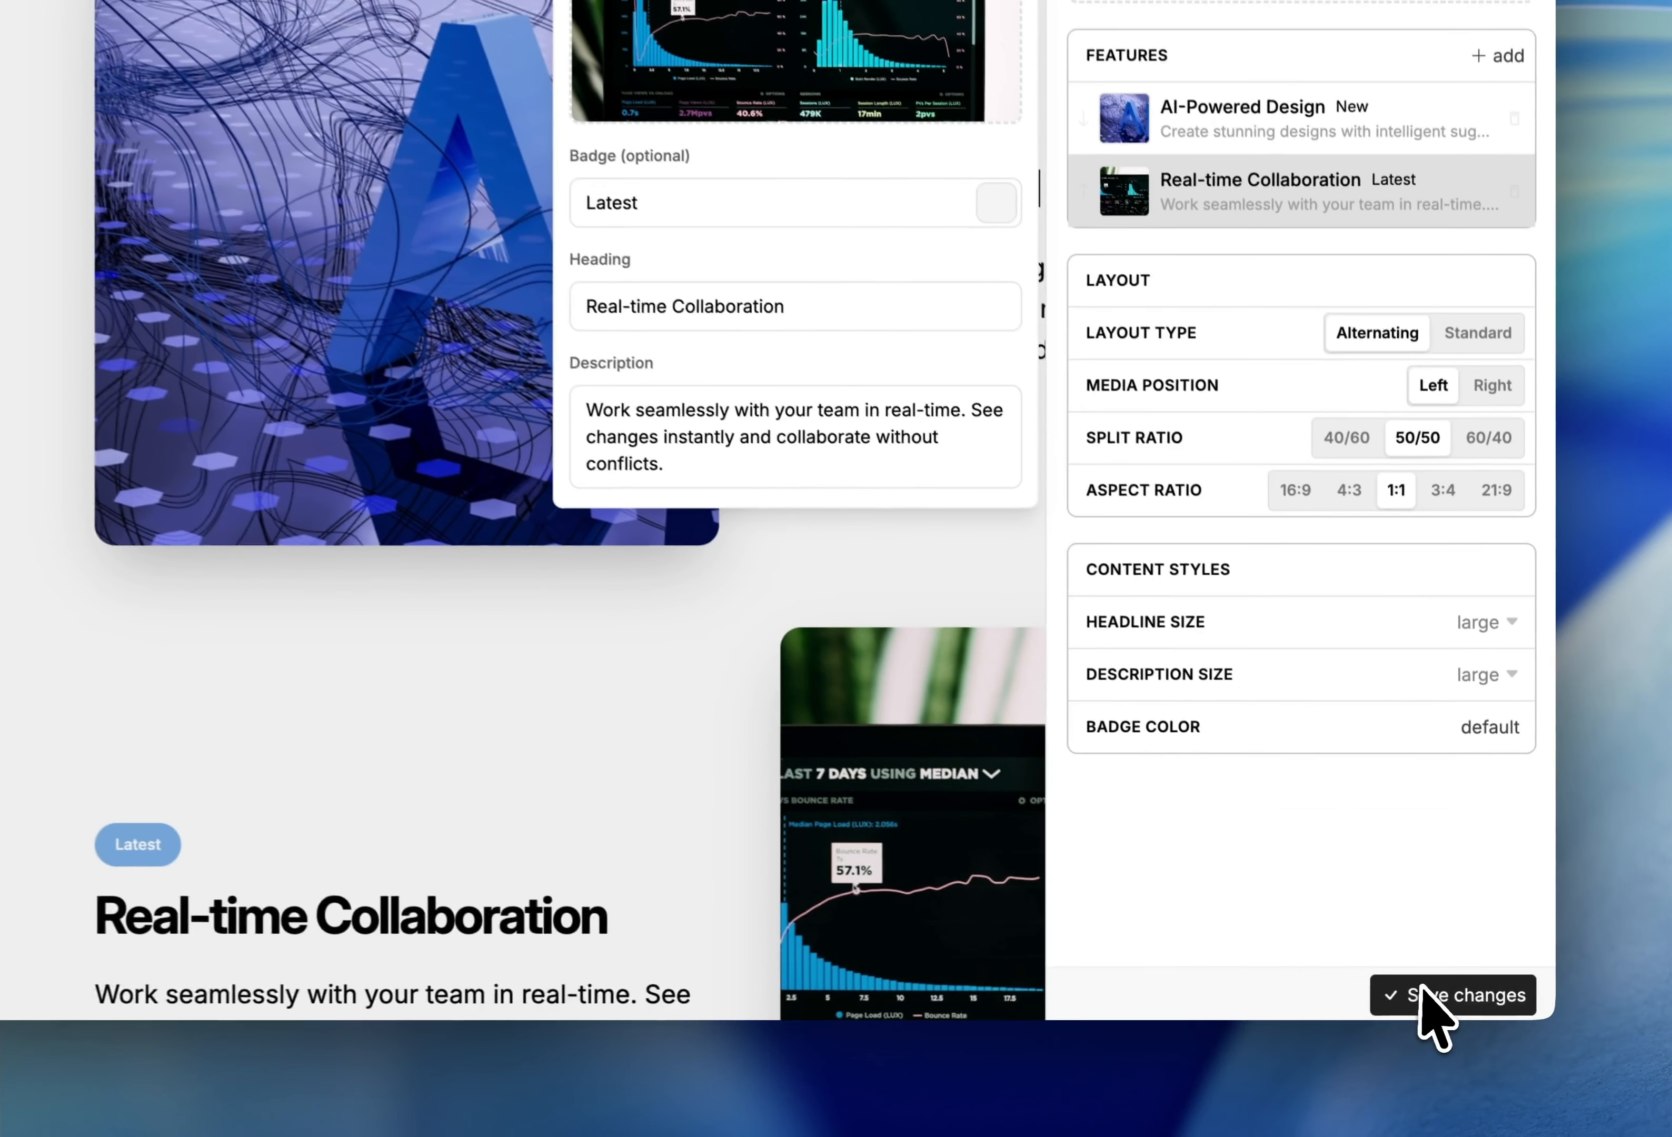
{"action": "left_click", "coordinate": [1486, 1127]}
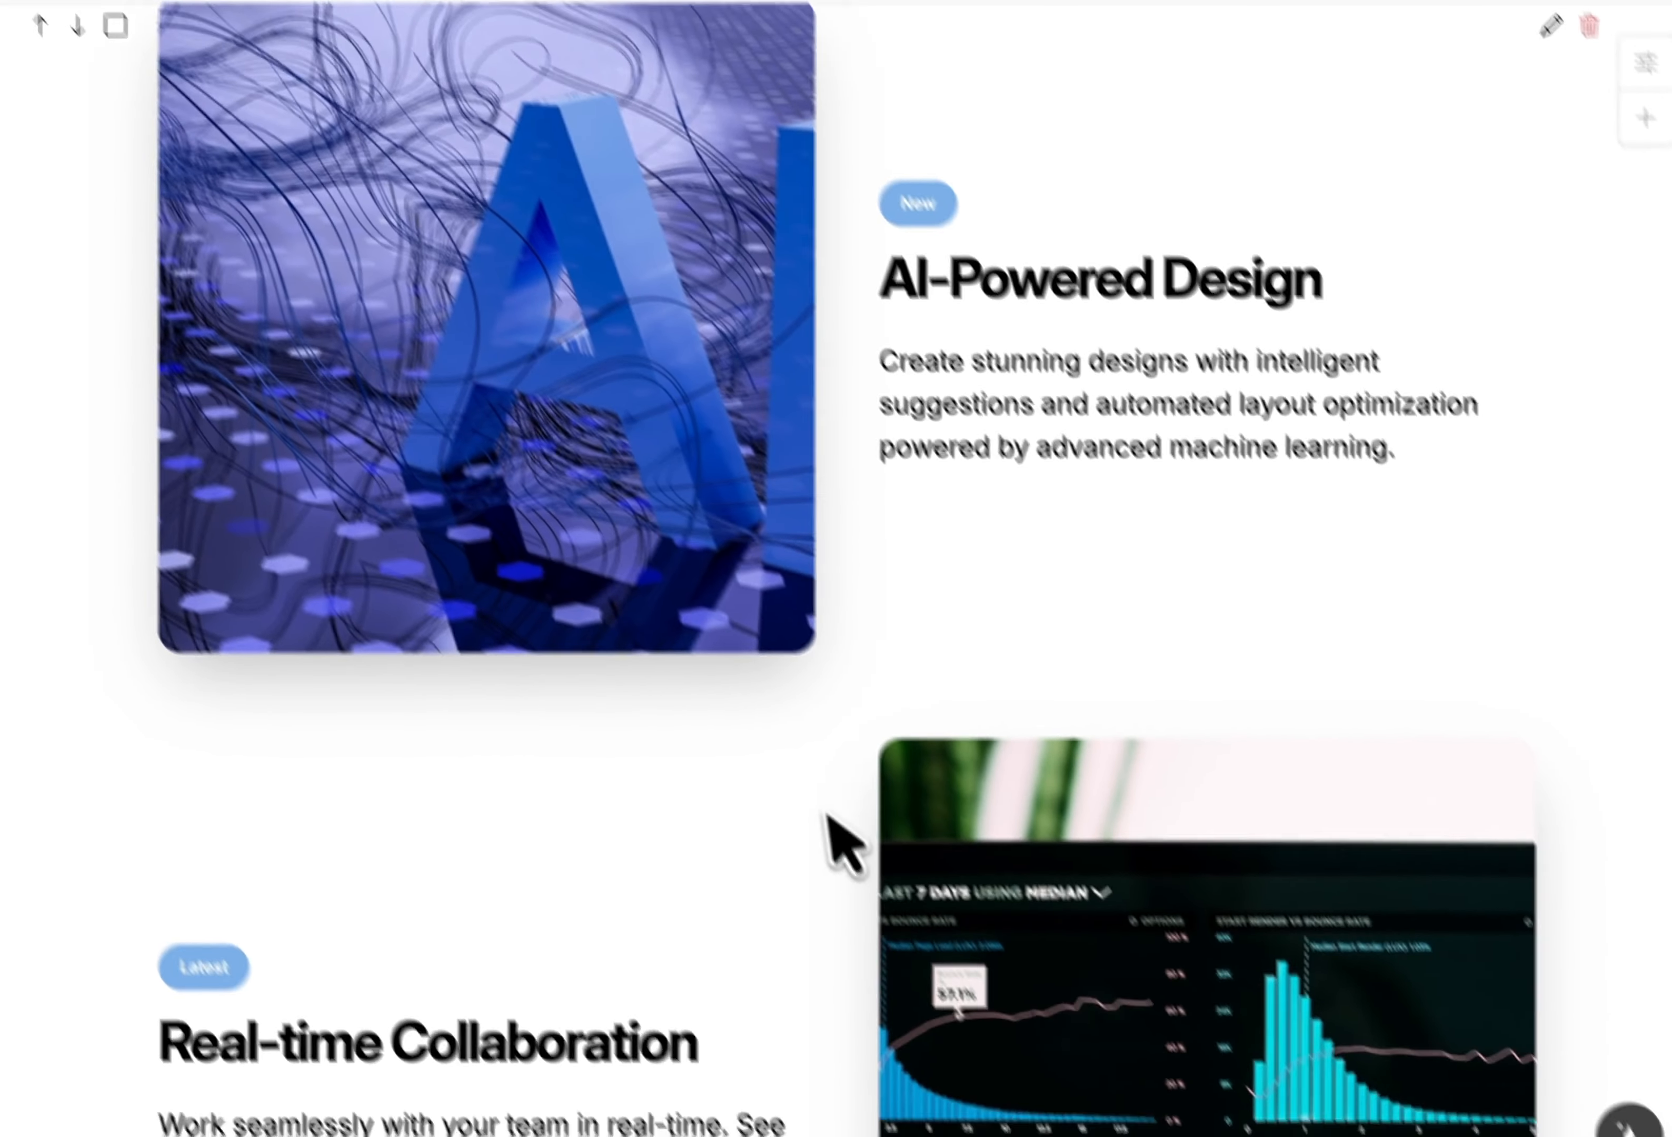
{"action": "scroll", "coordinate": [665, 685], "scroll_direction": "down", "scroll_amount": 4}
{"action": "scroll", "coordinate": [664, 685], "scroll_direction": "up", "scroll_amount": 4}
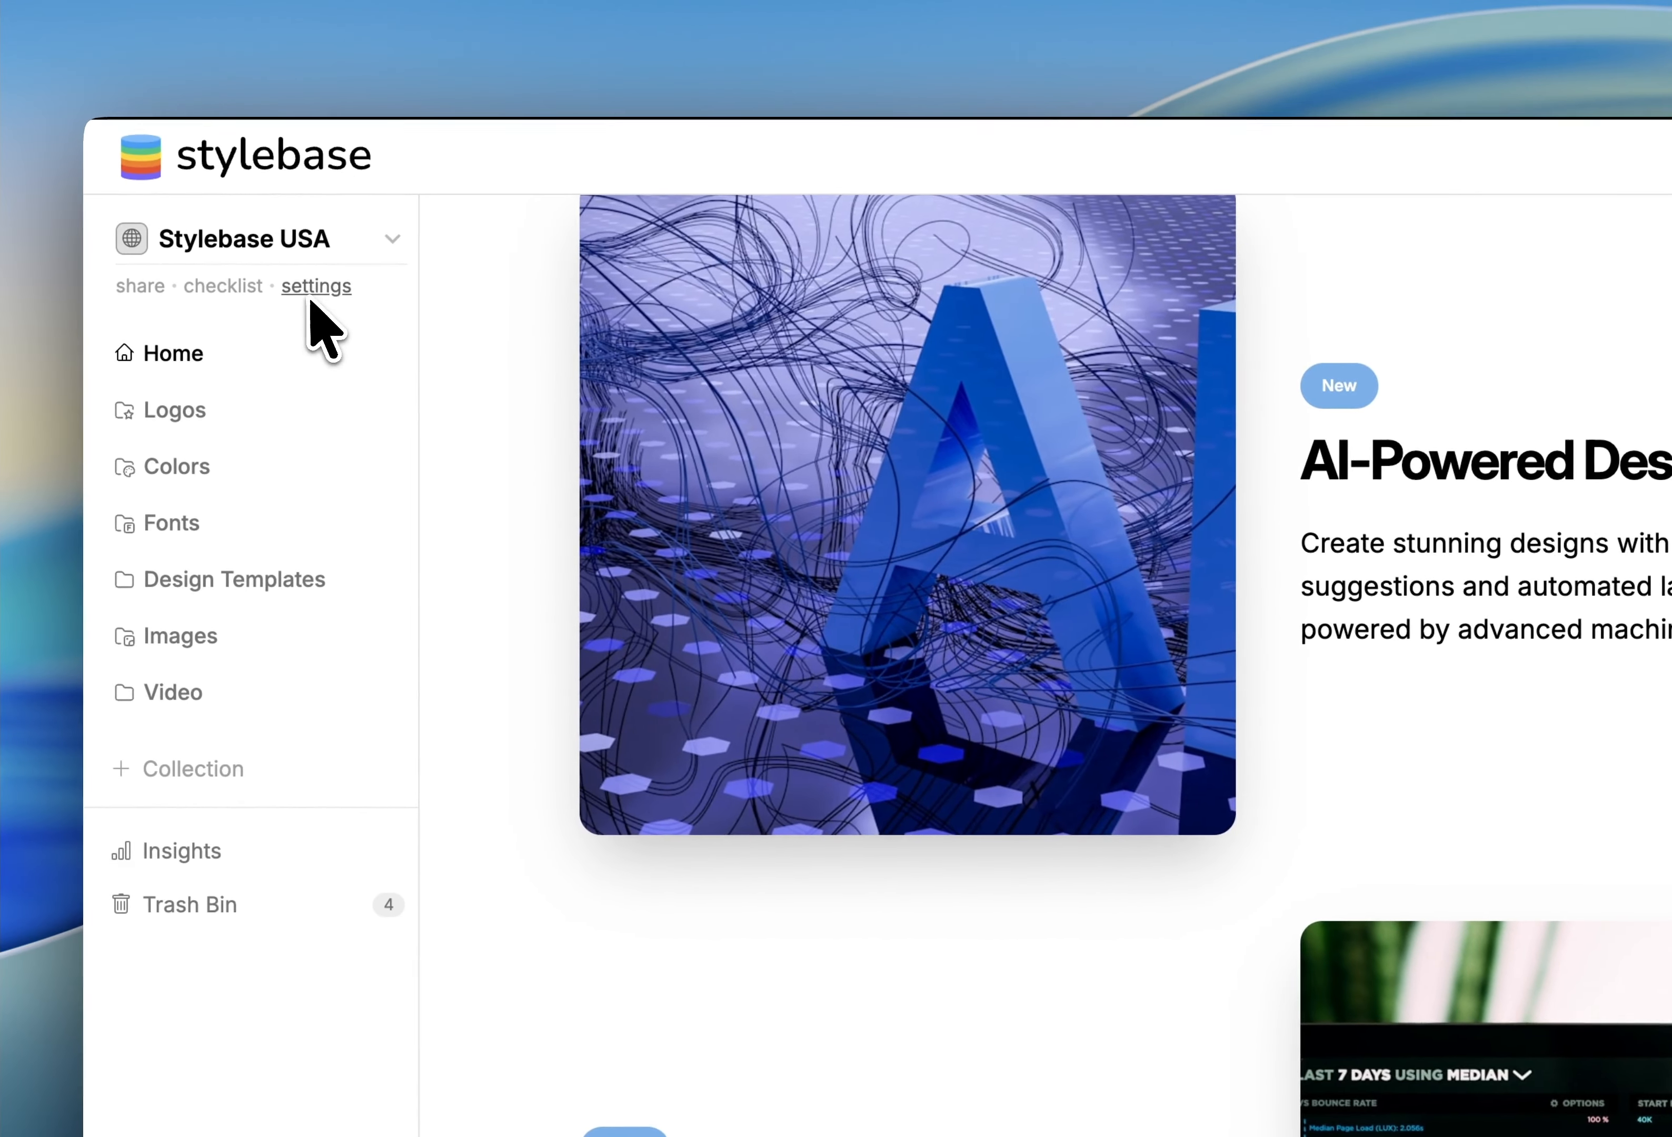
Set the brand theme's primary color to the yellow #e8c948 sampled from the logo and leave the brand settings.
{"action": "left_click", "coordinate": [227, 270]}
{"action": "scroll", "coordinate": [1547, 725], "scroll_direction": "down", "scroll_amount": 5}
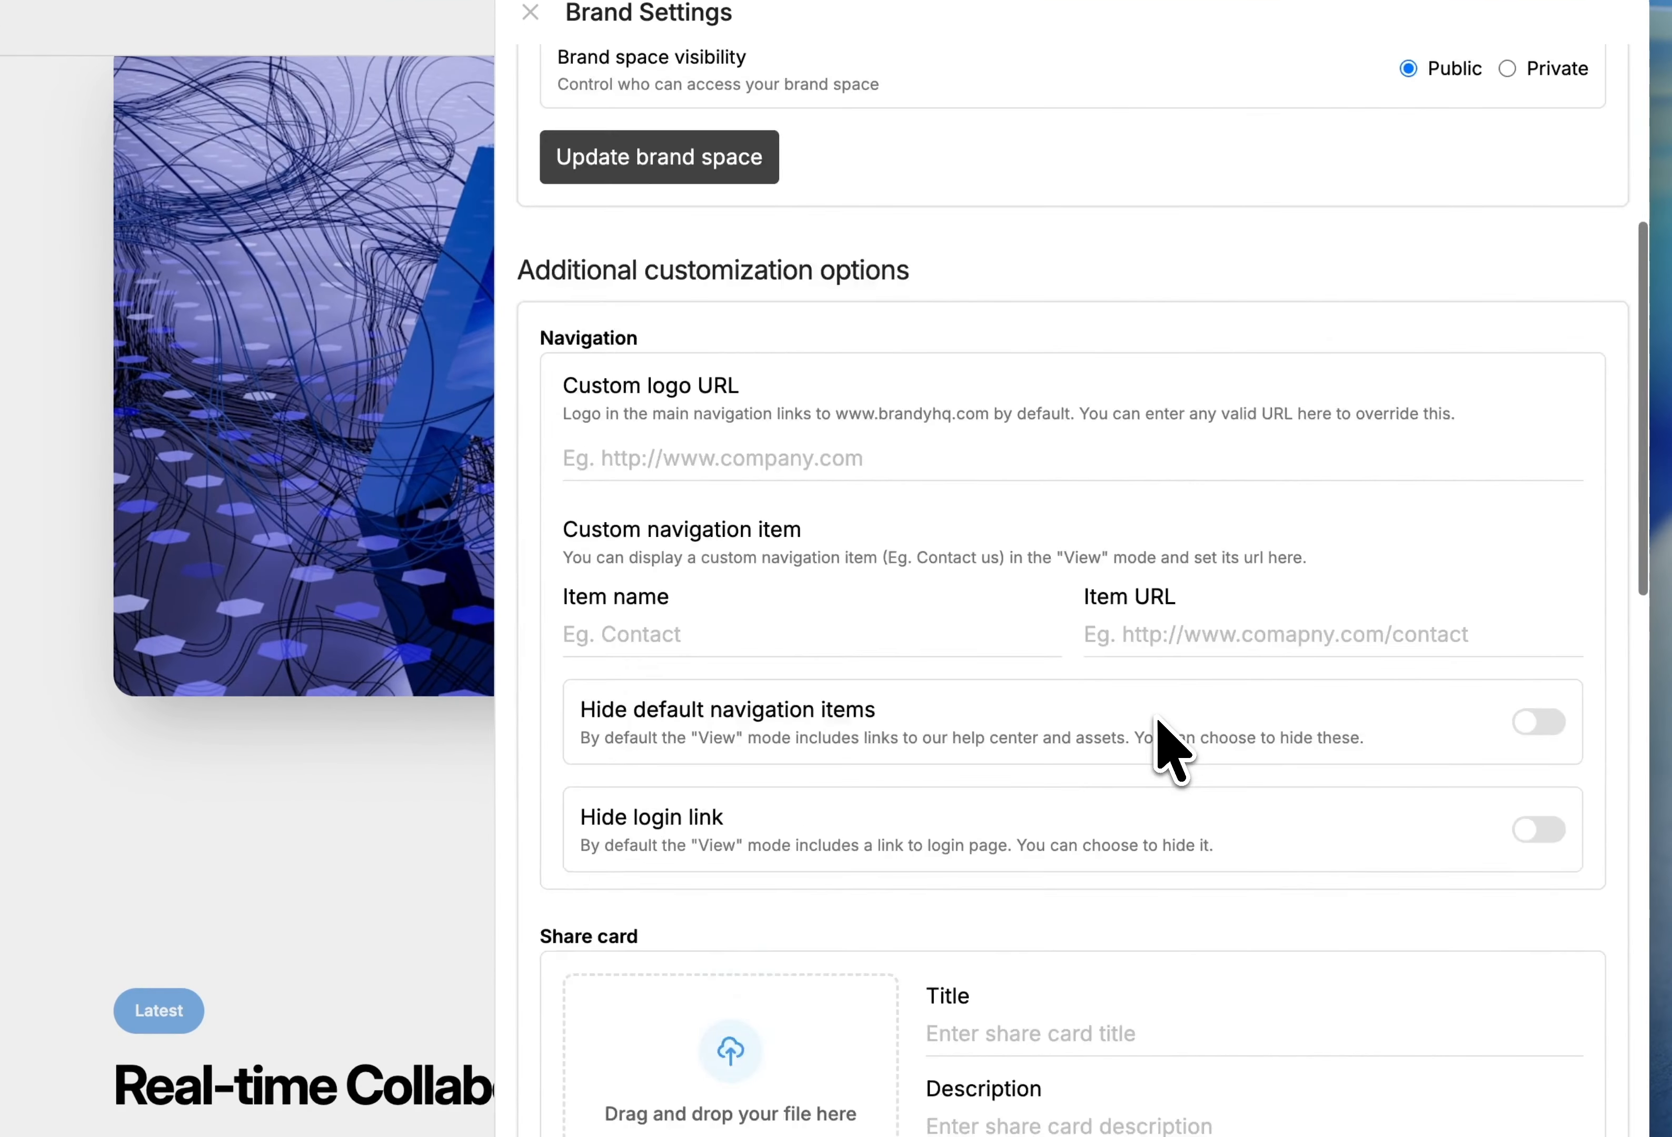
{"action": "scroll", "coordinate": [1167, 747], "scroll_direction": "down", "scroll_amount": 10}
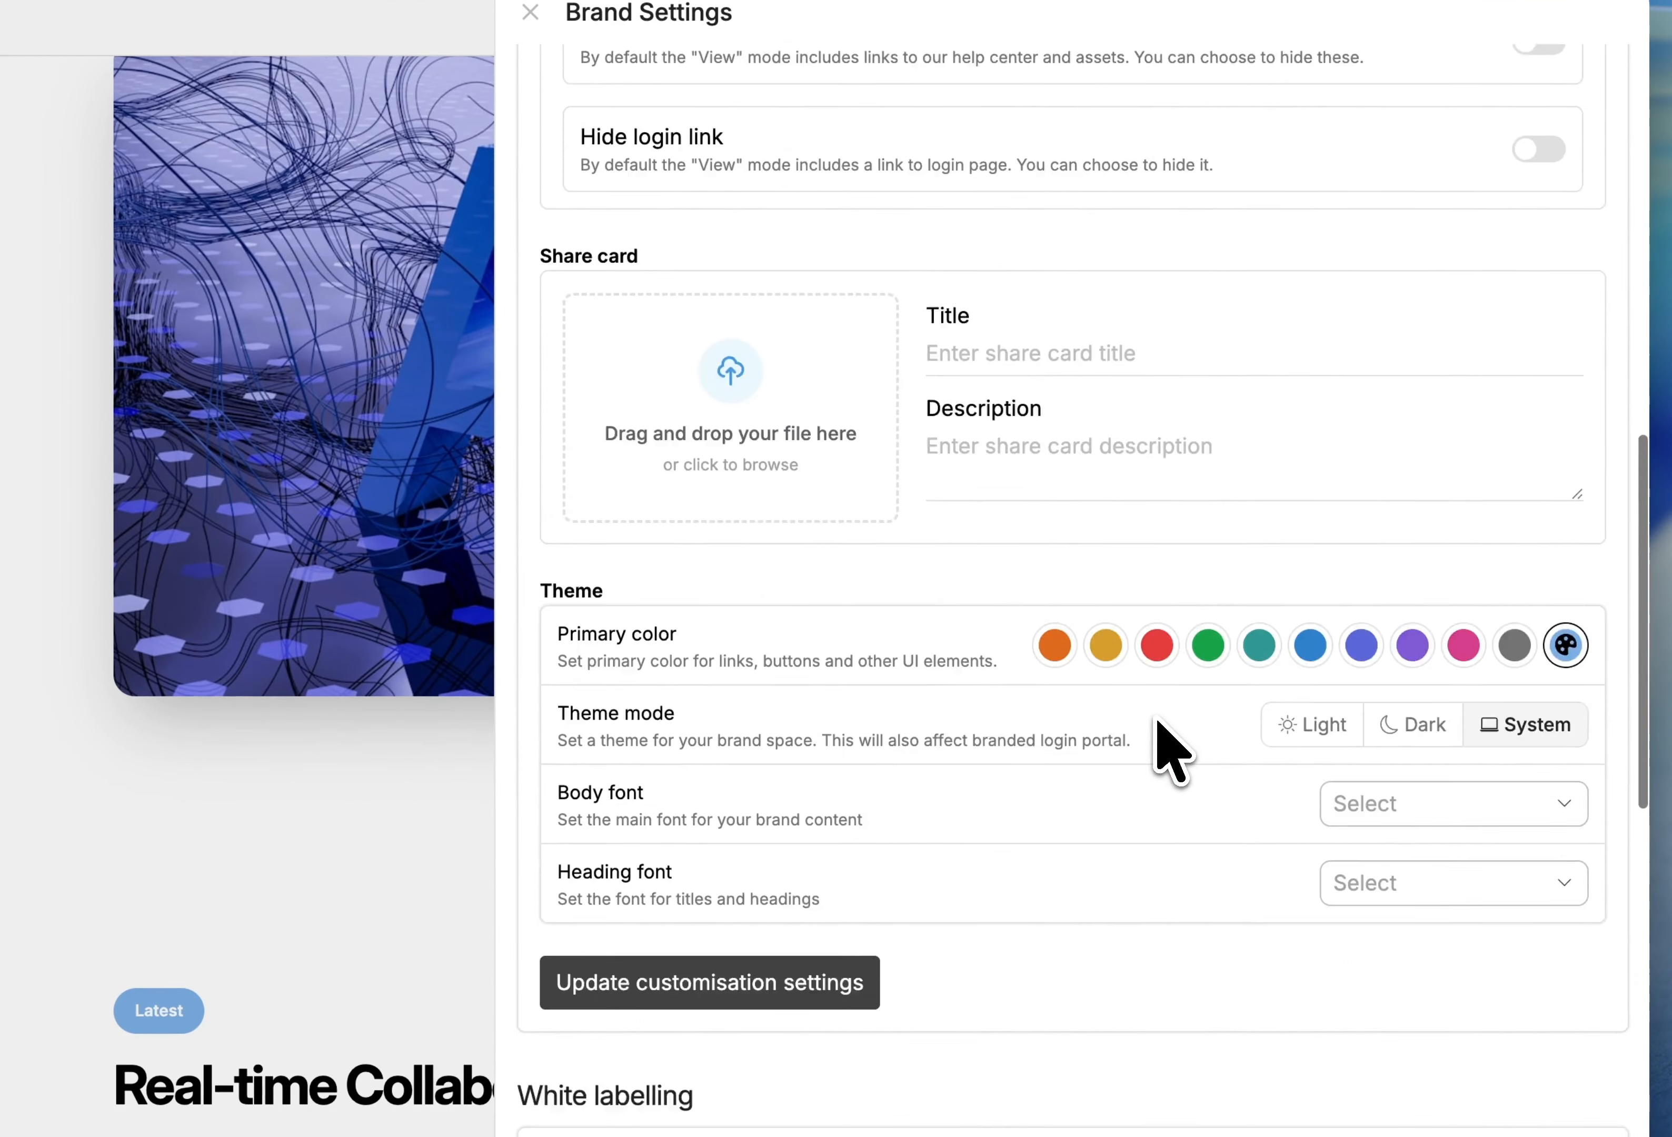
{"action": "left_click", "coordinate": [1566, 479]}
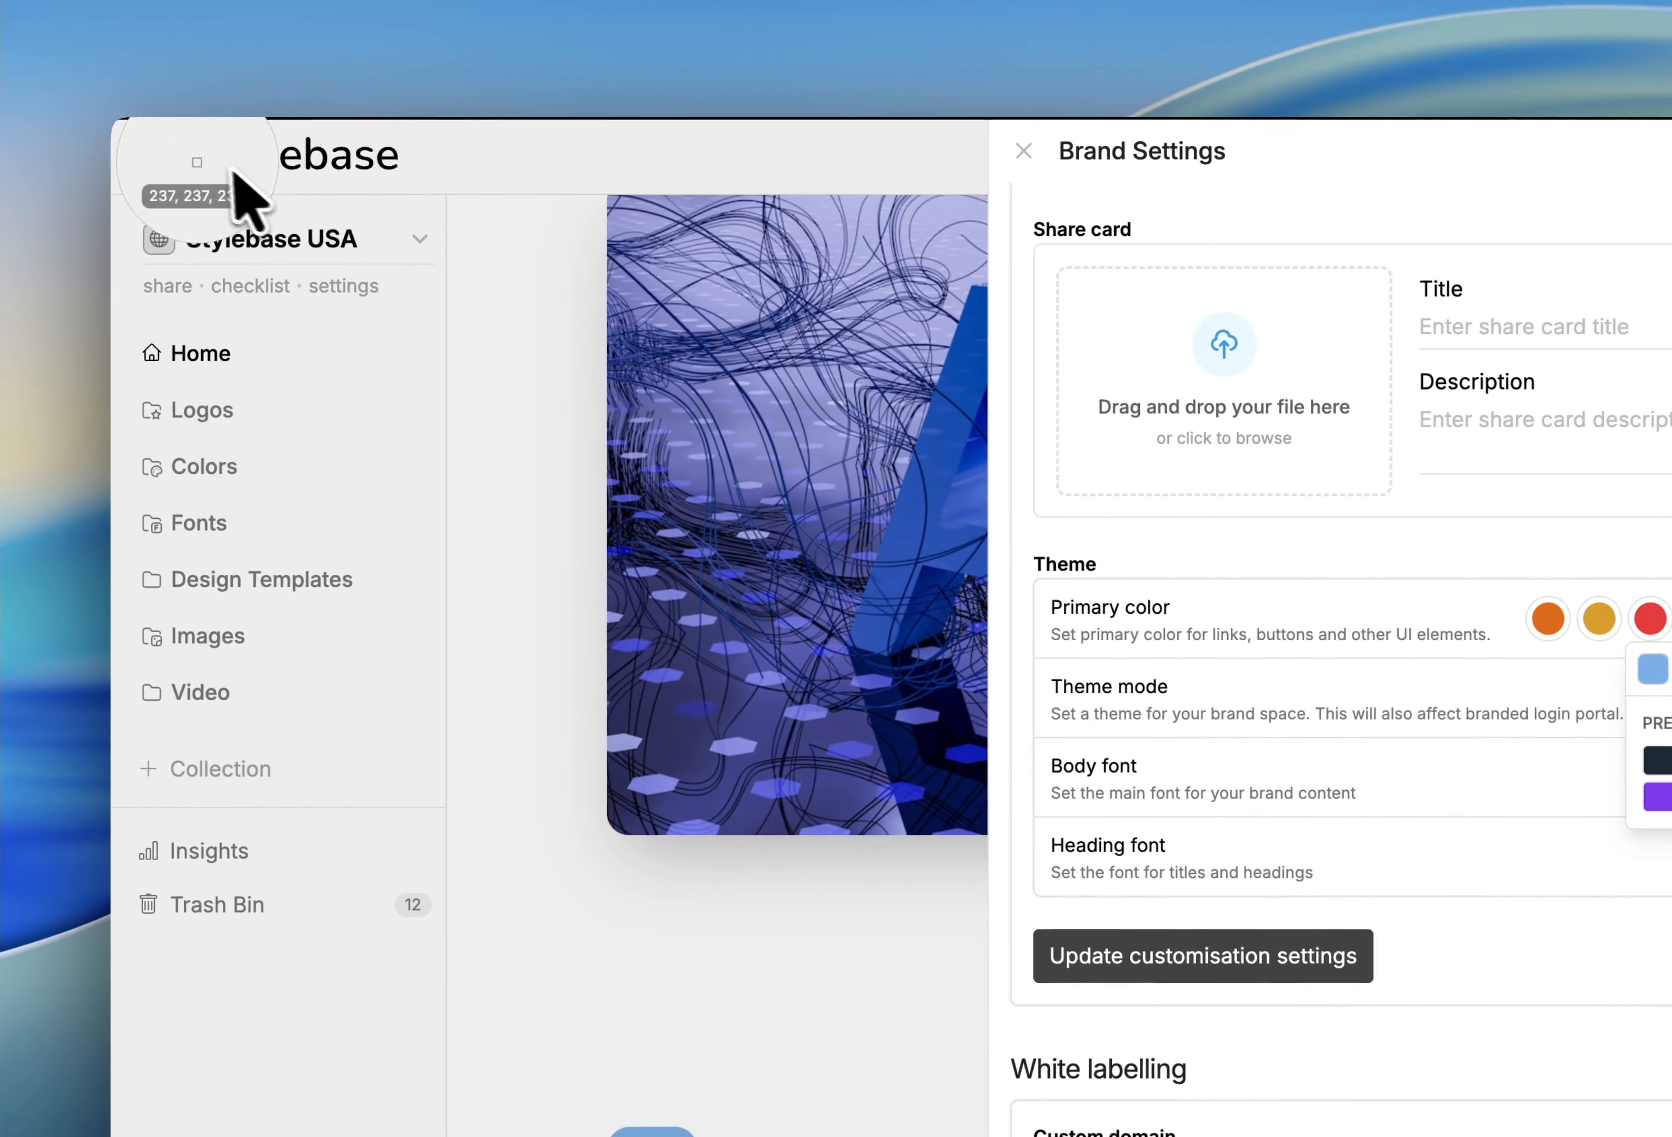
{"action": "left_click", "coordinate": [181, 159]}
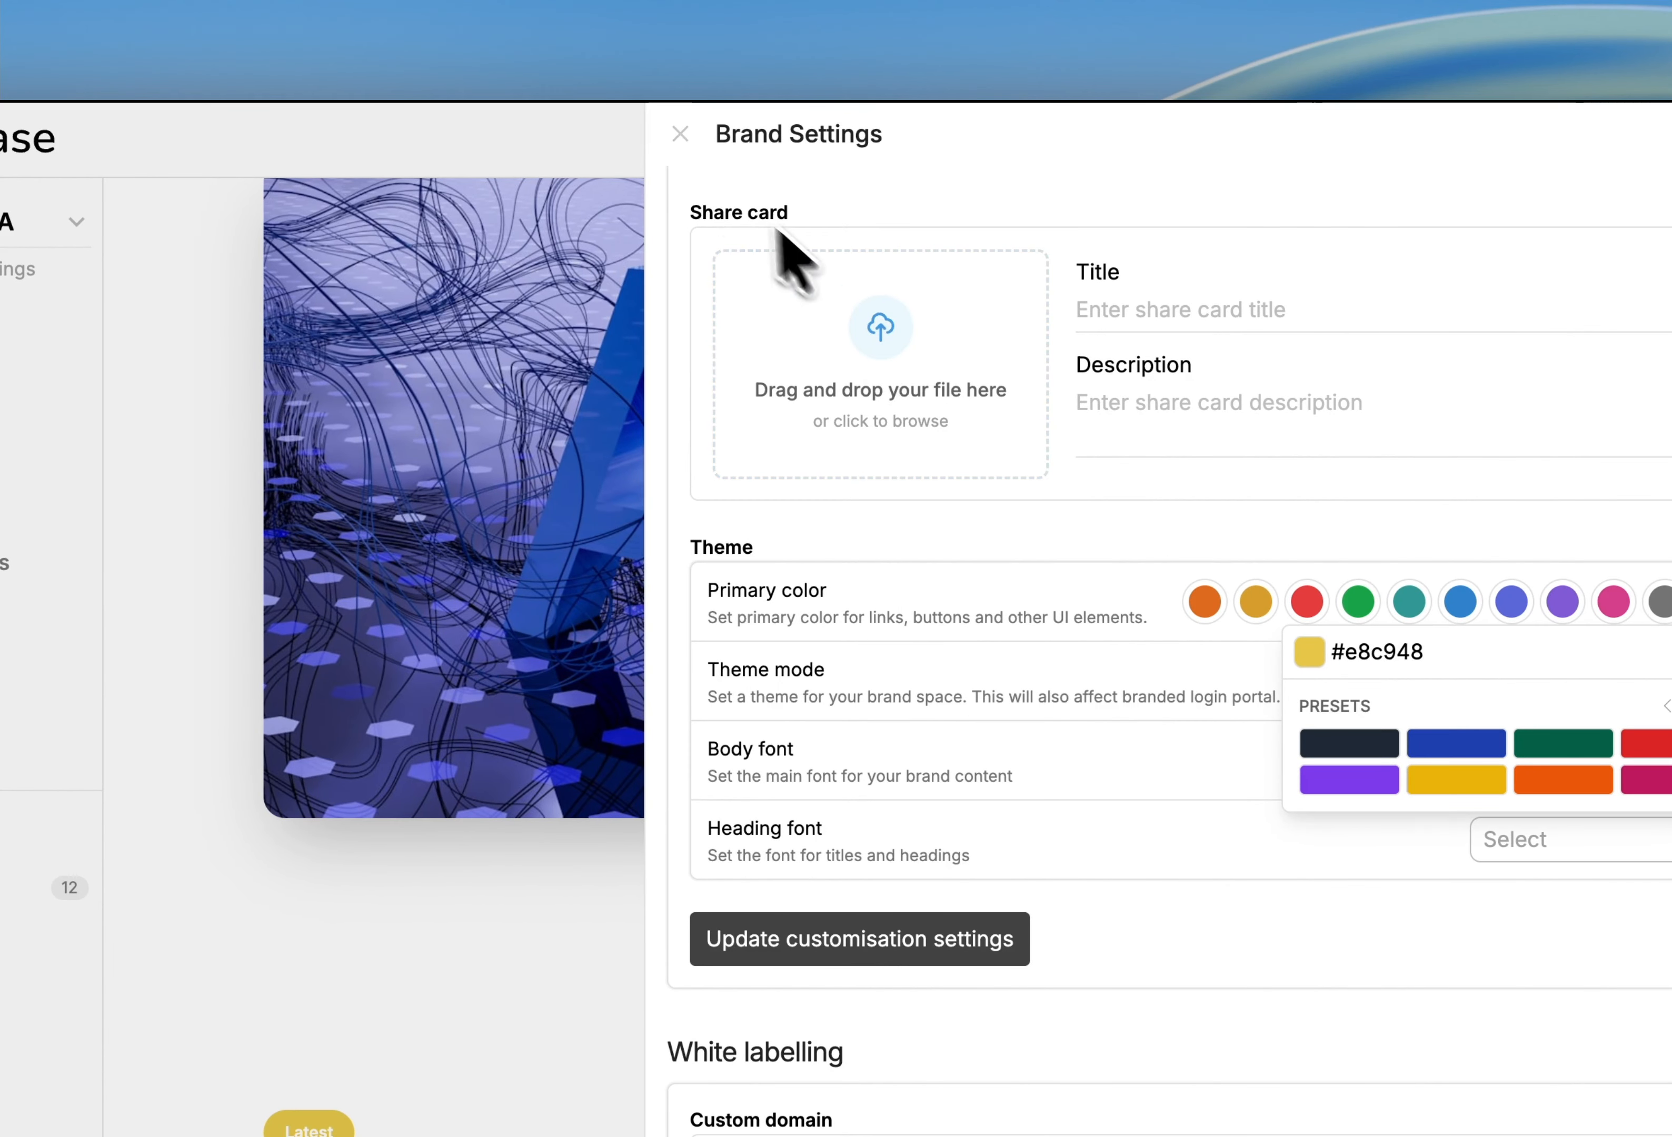
{"action": "left_click", "coordinate": [679, 135]}
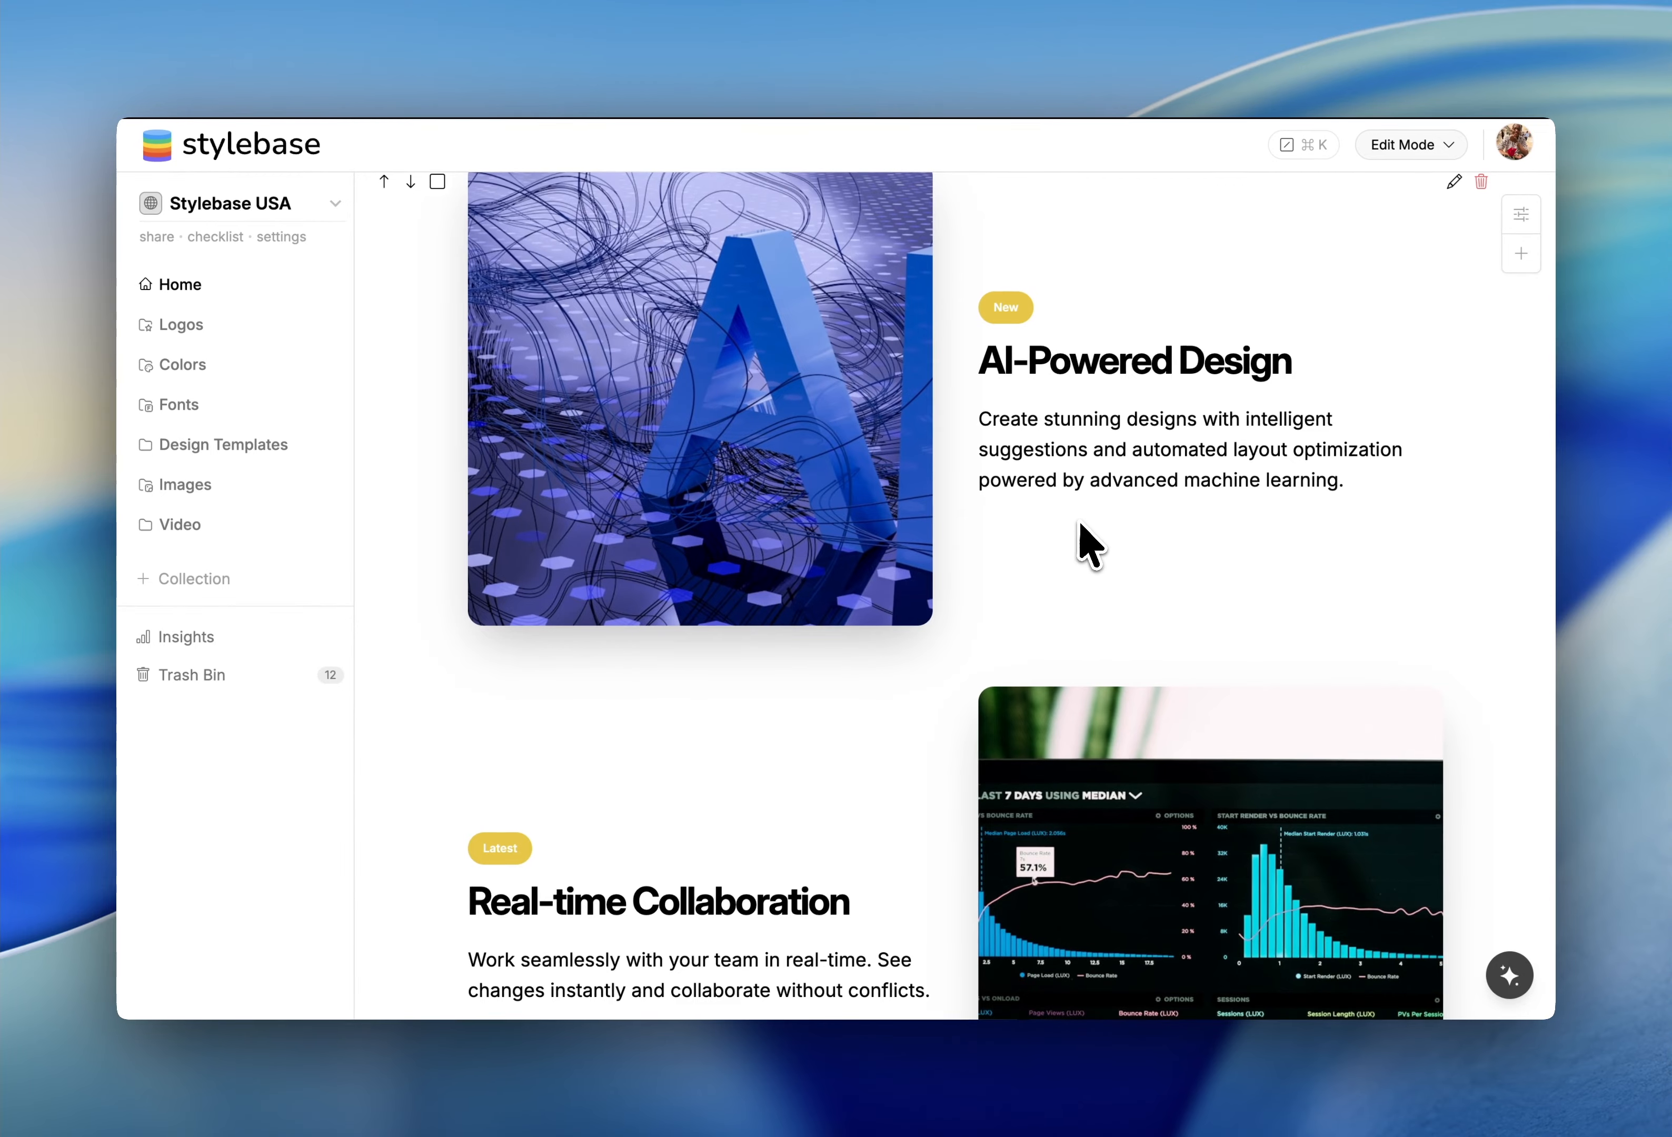
Give the AI-Powered Design feature's "New" badge the linear gradient preset from #fa709a to #fee140.
{"action": "left_click", "coordinate": [1454, 182]}
{"action": "left_click", "coordinate": [1320, 353]}
{"action": "left_click", "coordinate": [972, 394]}
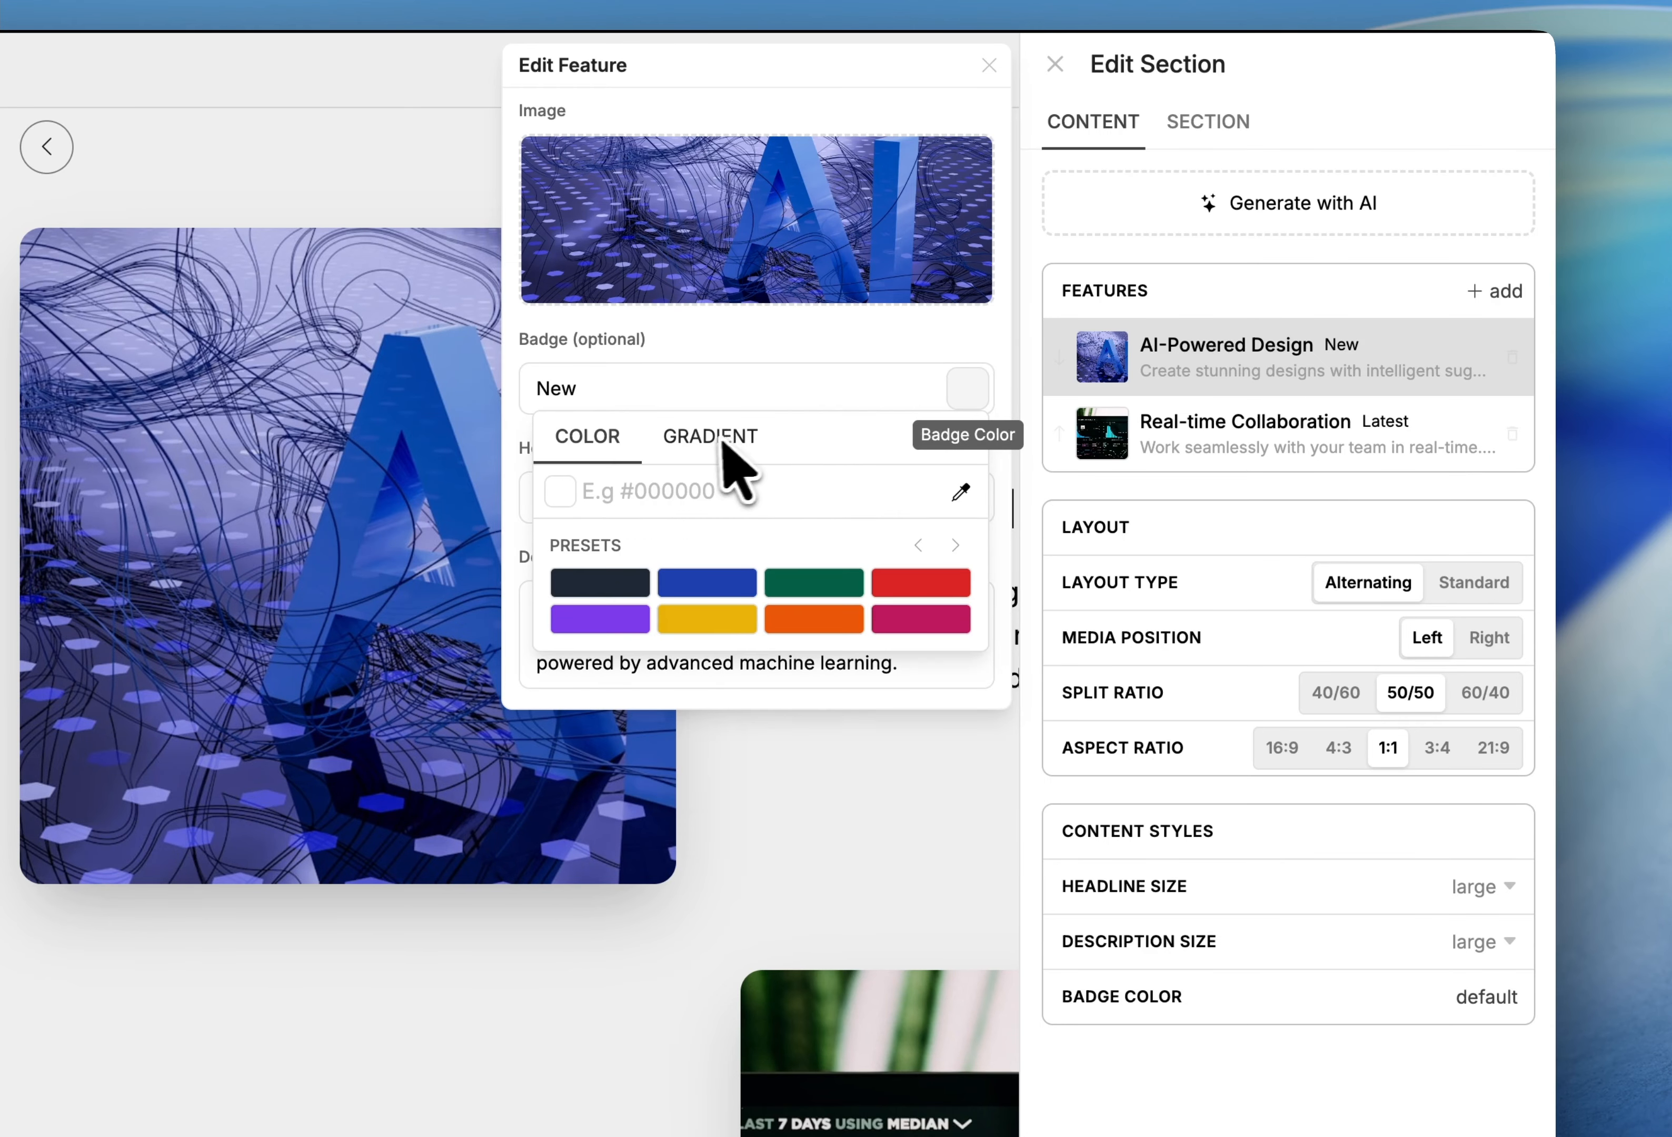
{"action": "left_click", "coordinate": [715, 439]}
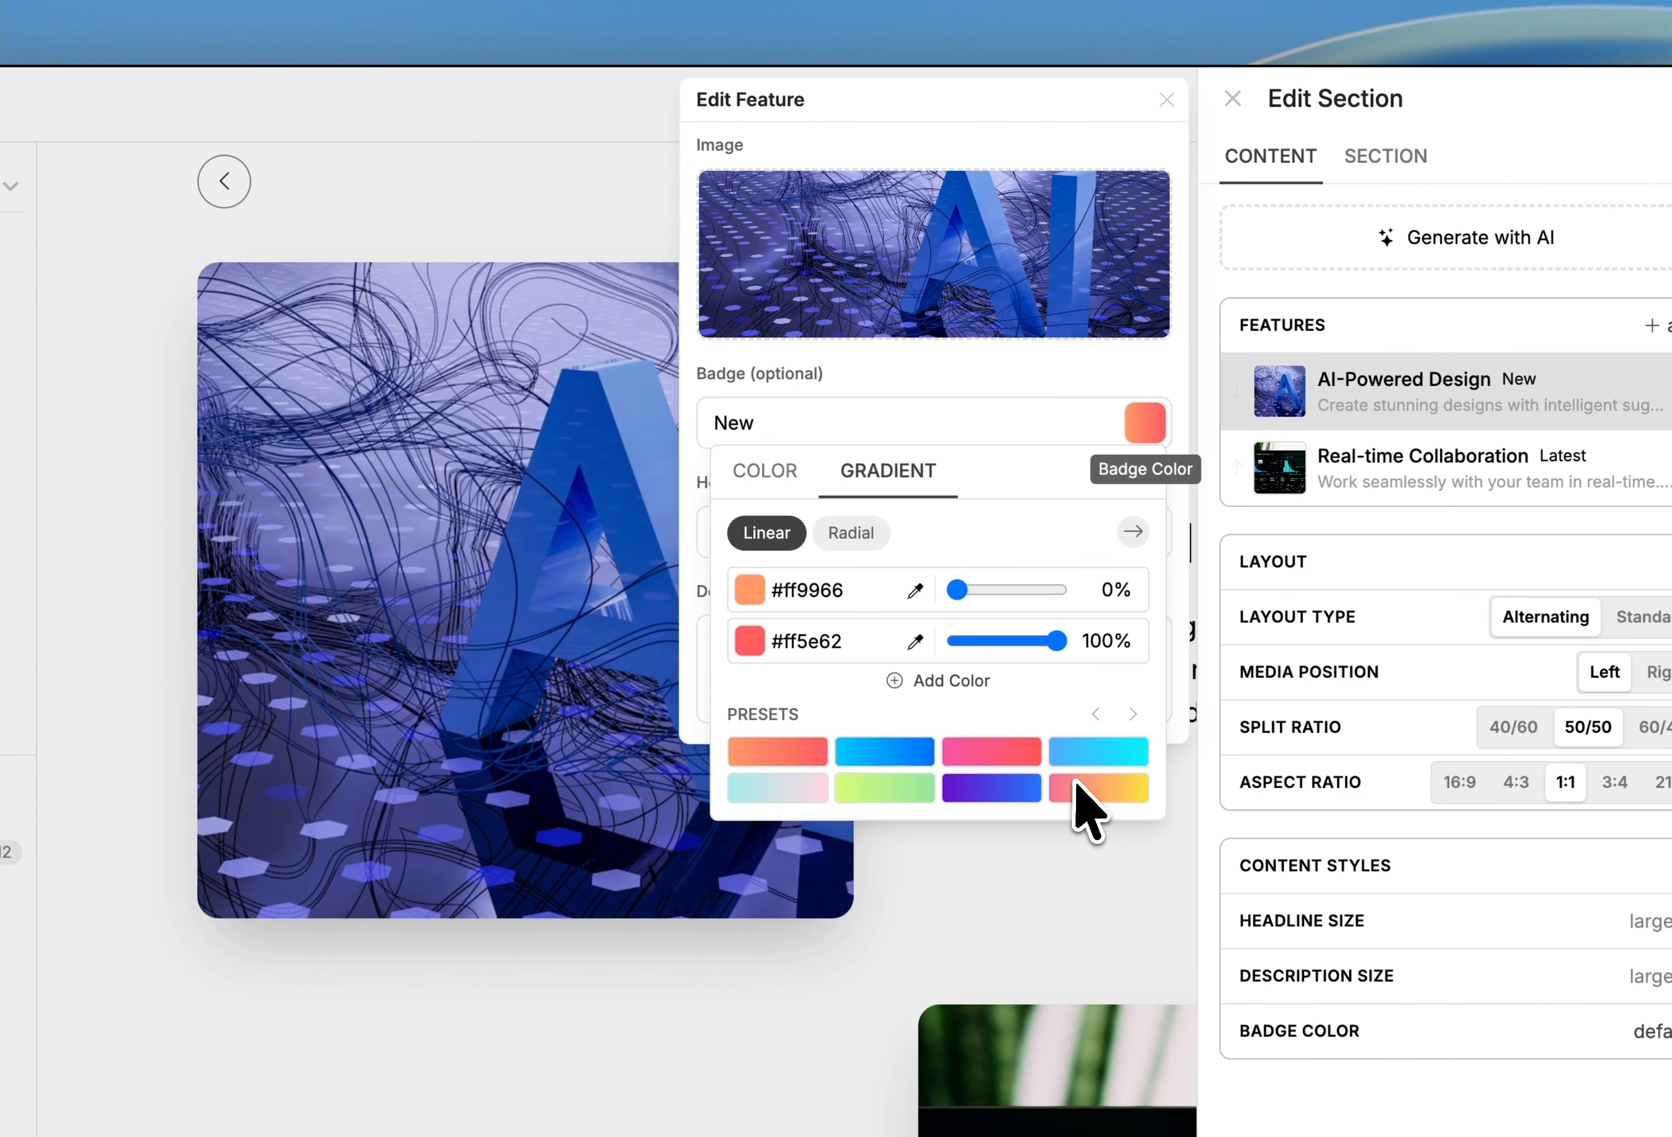
{"action": "left_click", "coordinate": [899, 747]}
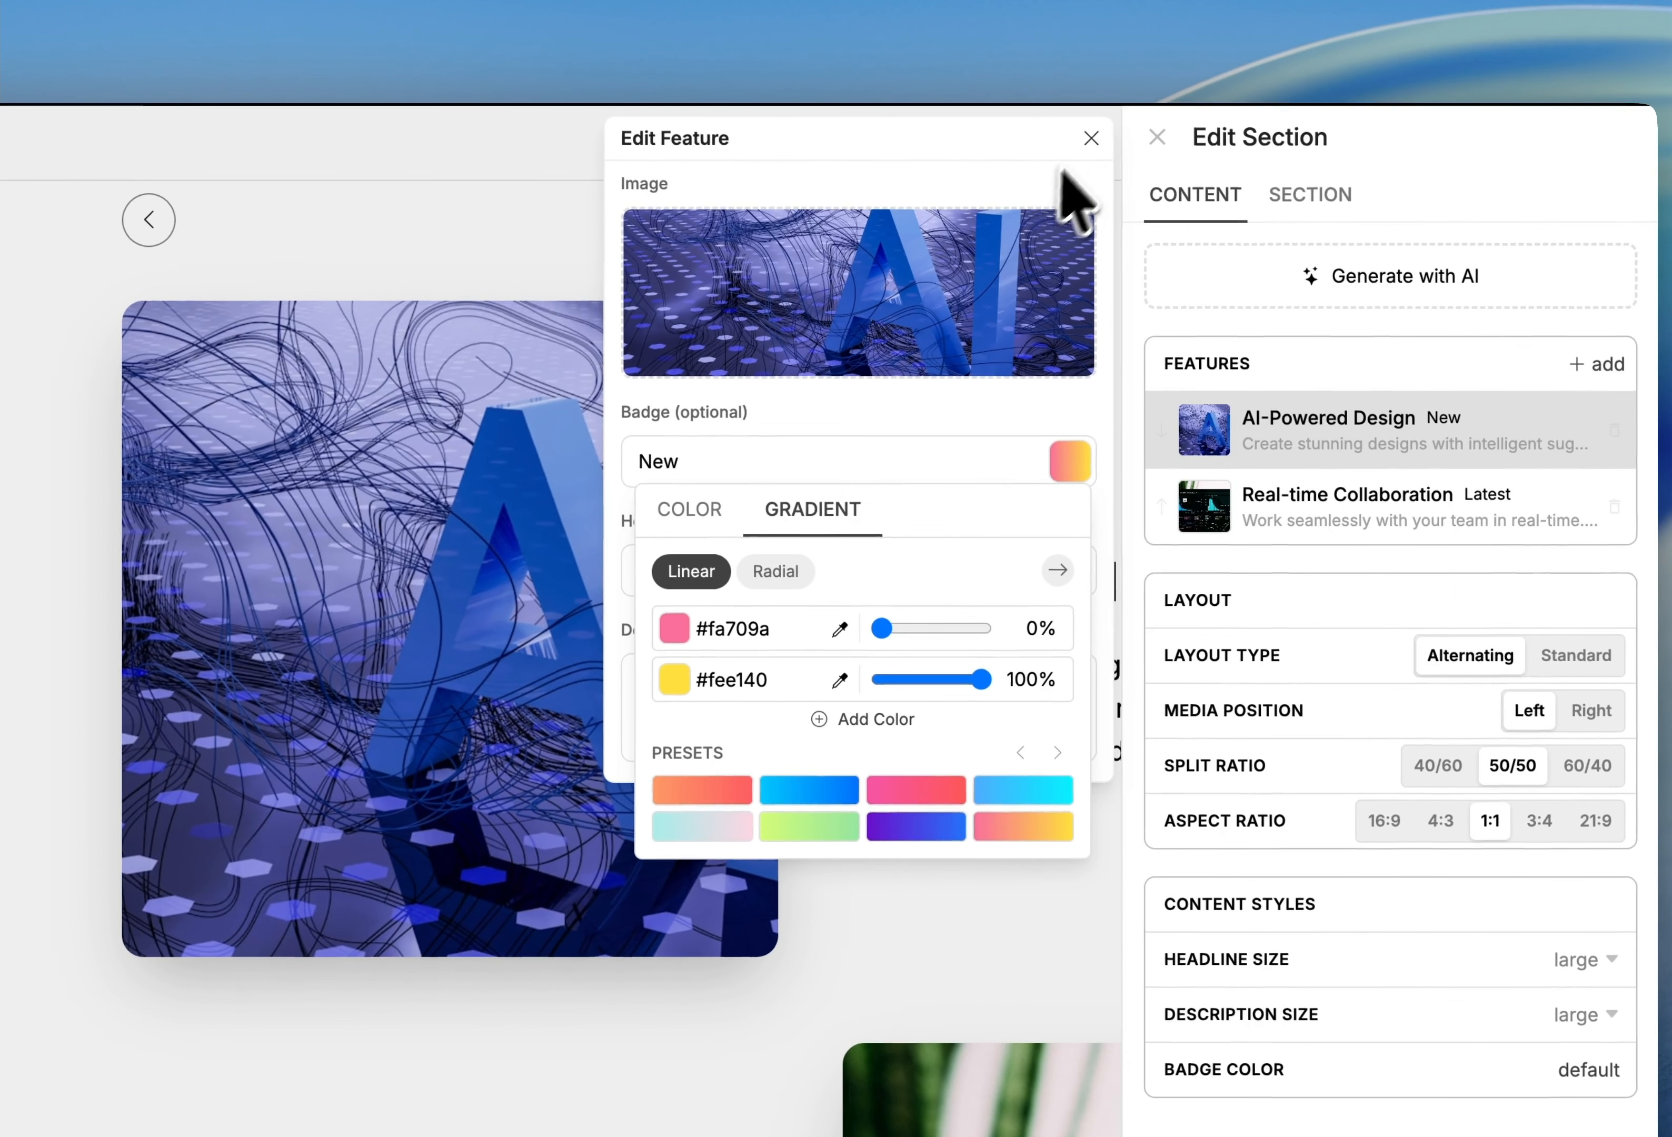
{"action": "left_click", "coordinate": [1091, 138]}
{"action": "left_click", "coordinate": [1156, 137]}
Switch the slider below "Go from idea to impact faster with AI" to the single-slide type, save, and advance to Slide 2.
{"action": "scroll", "coordinate": [724, 653], "scroll_direction": "down", "scroll_amount": 3}
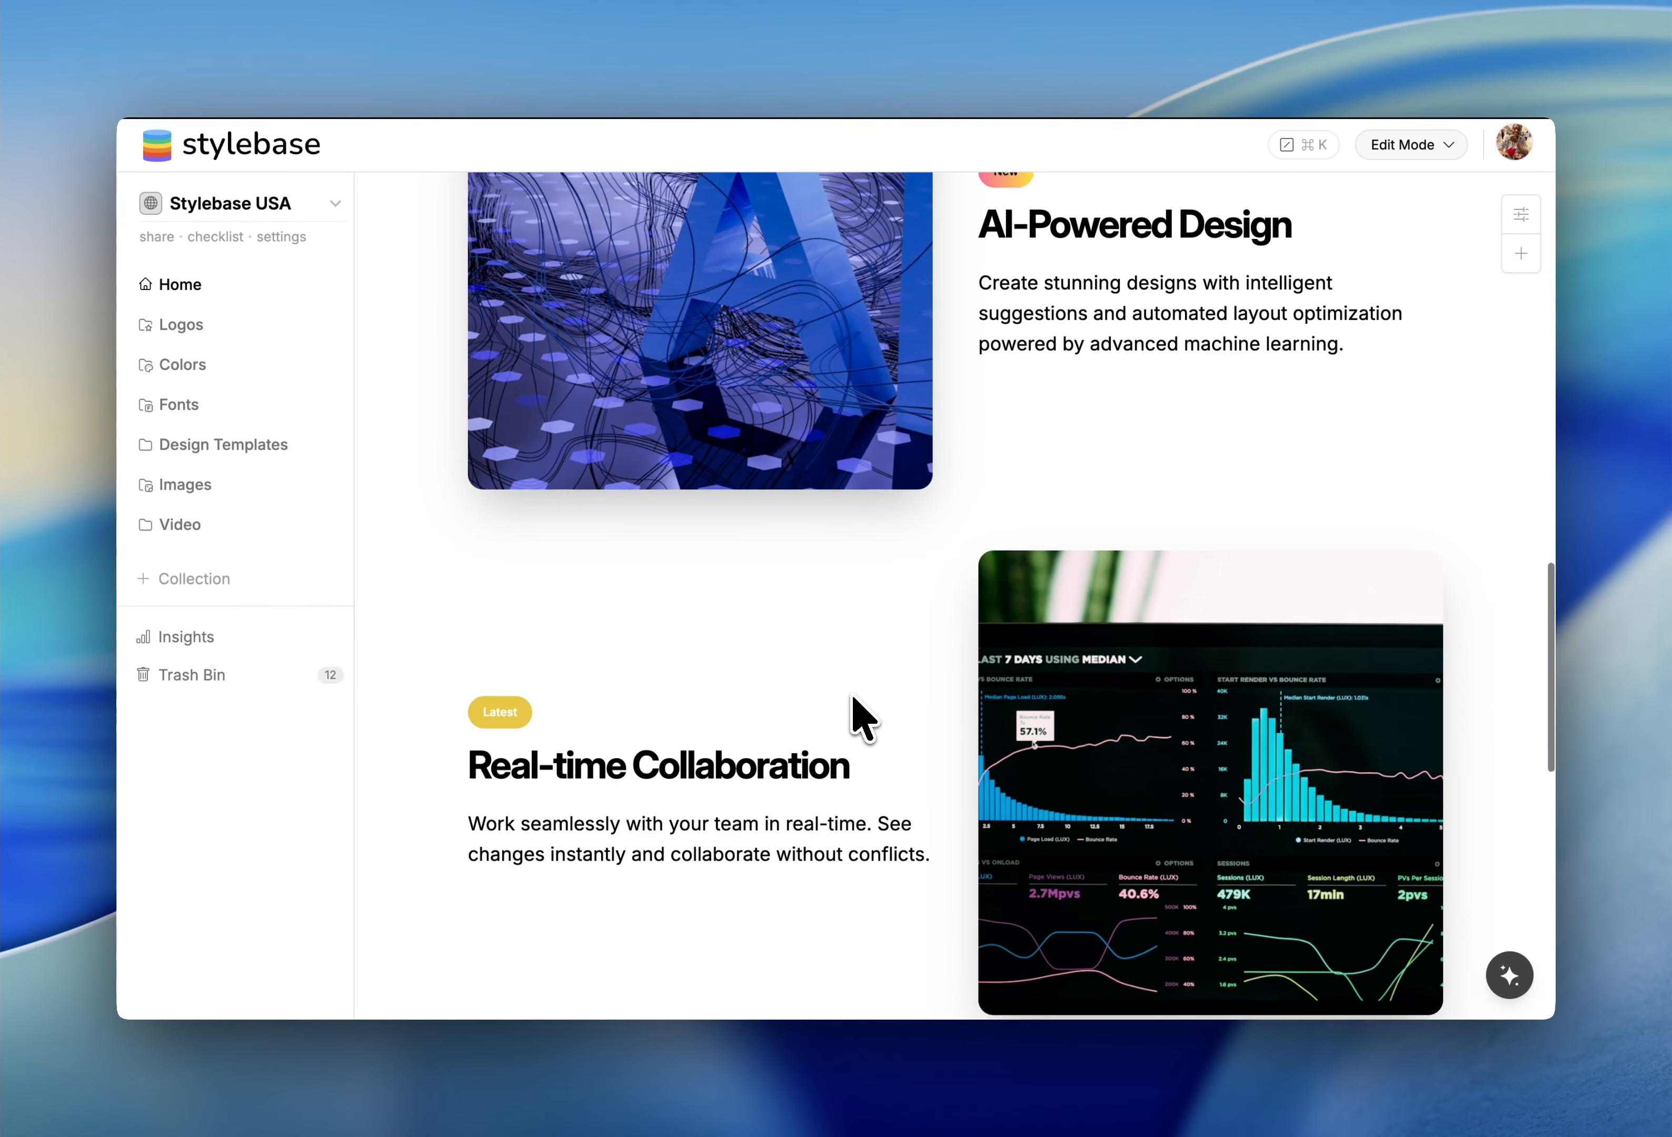
{"action": "scroll", "coordinate": [863, 718], "scroll_direction": "down", "scroll_amount": 5}
{"action": "scroll", "coordinate": [862, 718], "scroll_direction": "up", "scroll_amount": 8}
{"action": "scroll", "coordinate": [863, 718], "scroll_direction": "up", "scroll_amount": 8}
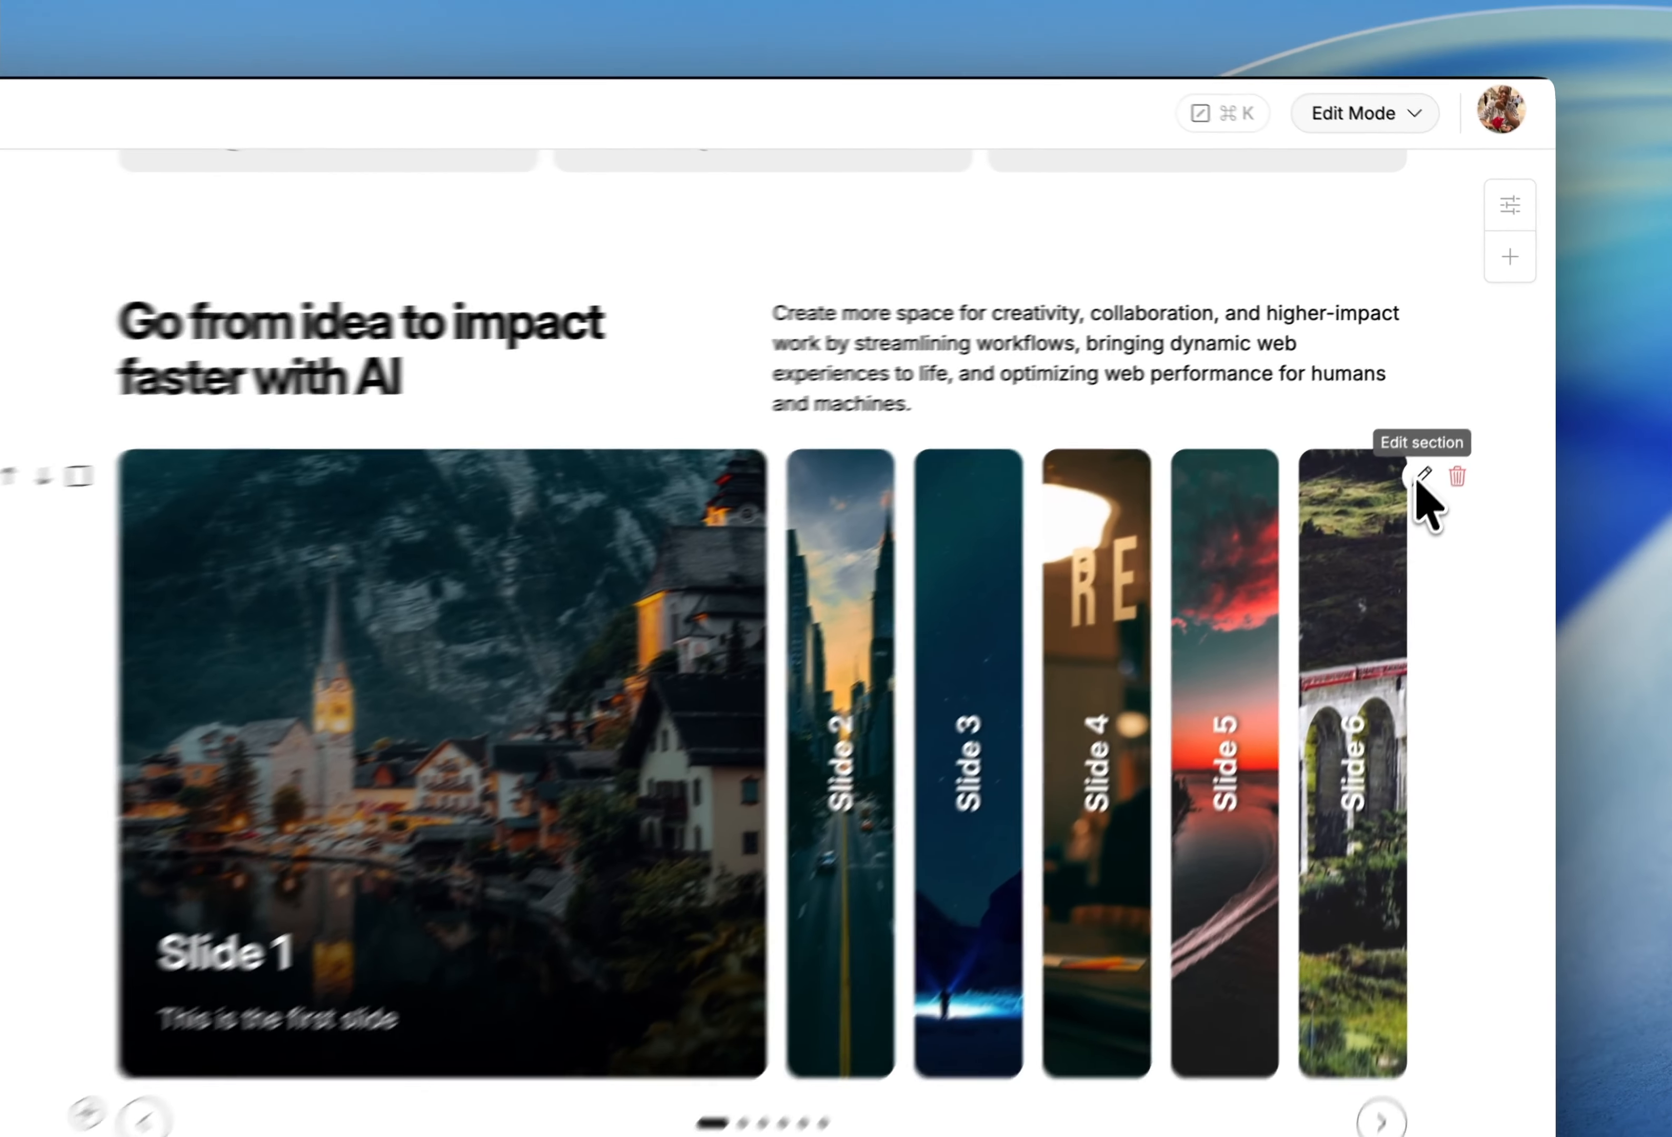
{"action": "left_click", "coordinate": [1454, 419]}
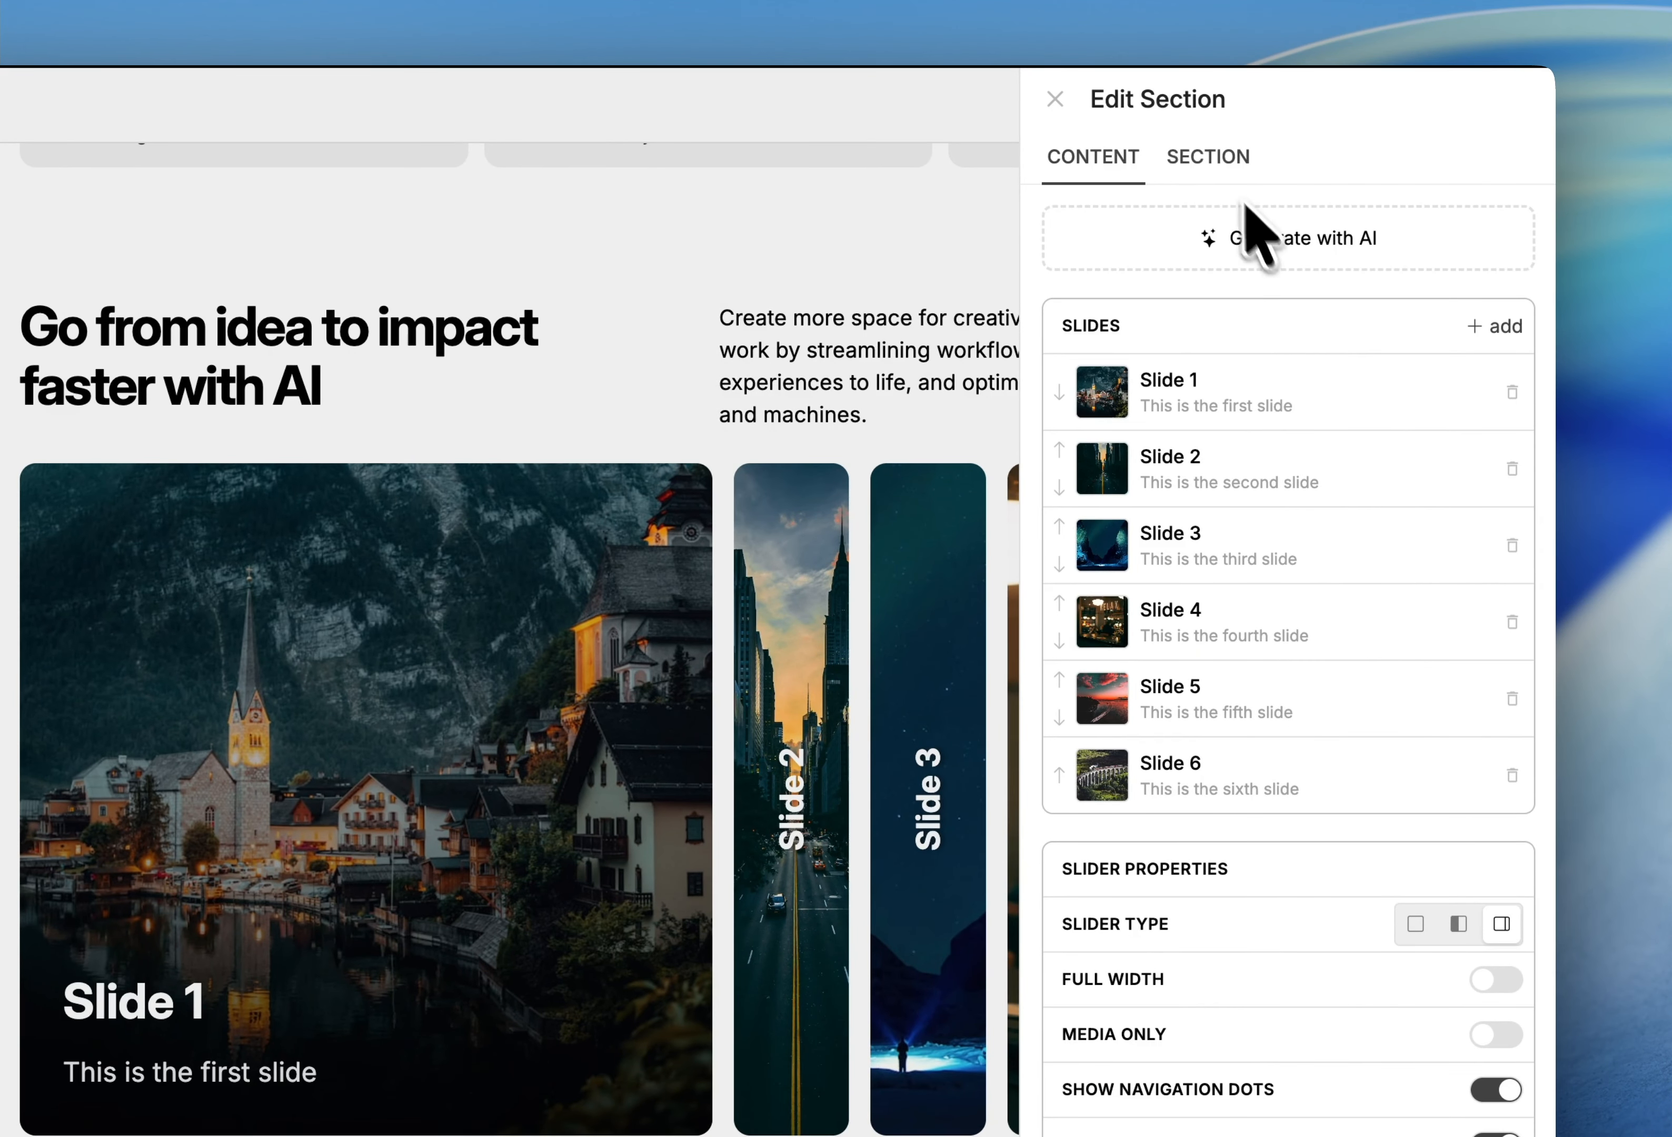
{"action": "scroll", "coordinate": [1189, 830], "scroll_direction": "down", "scroll_amount": 2}
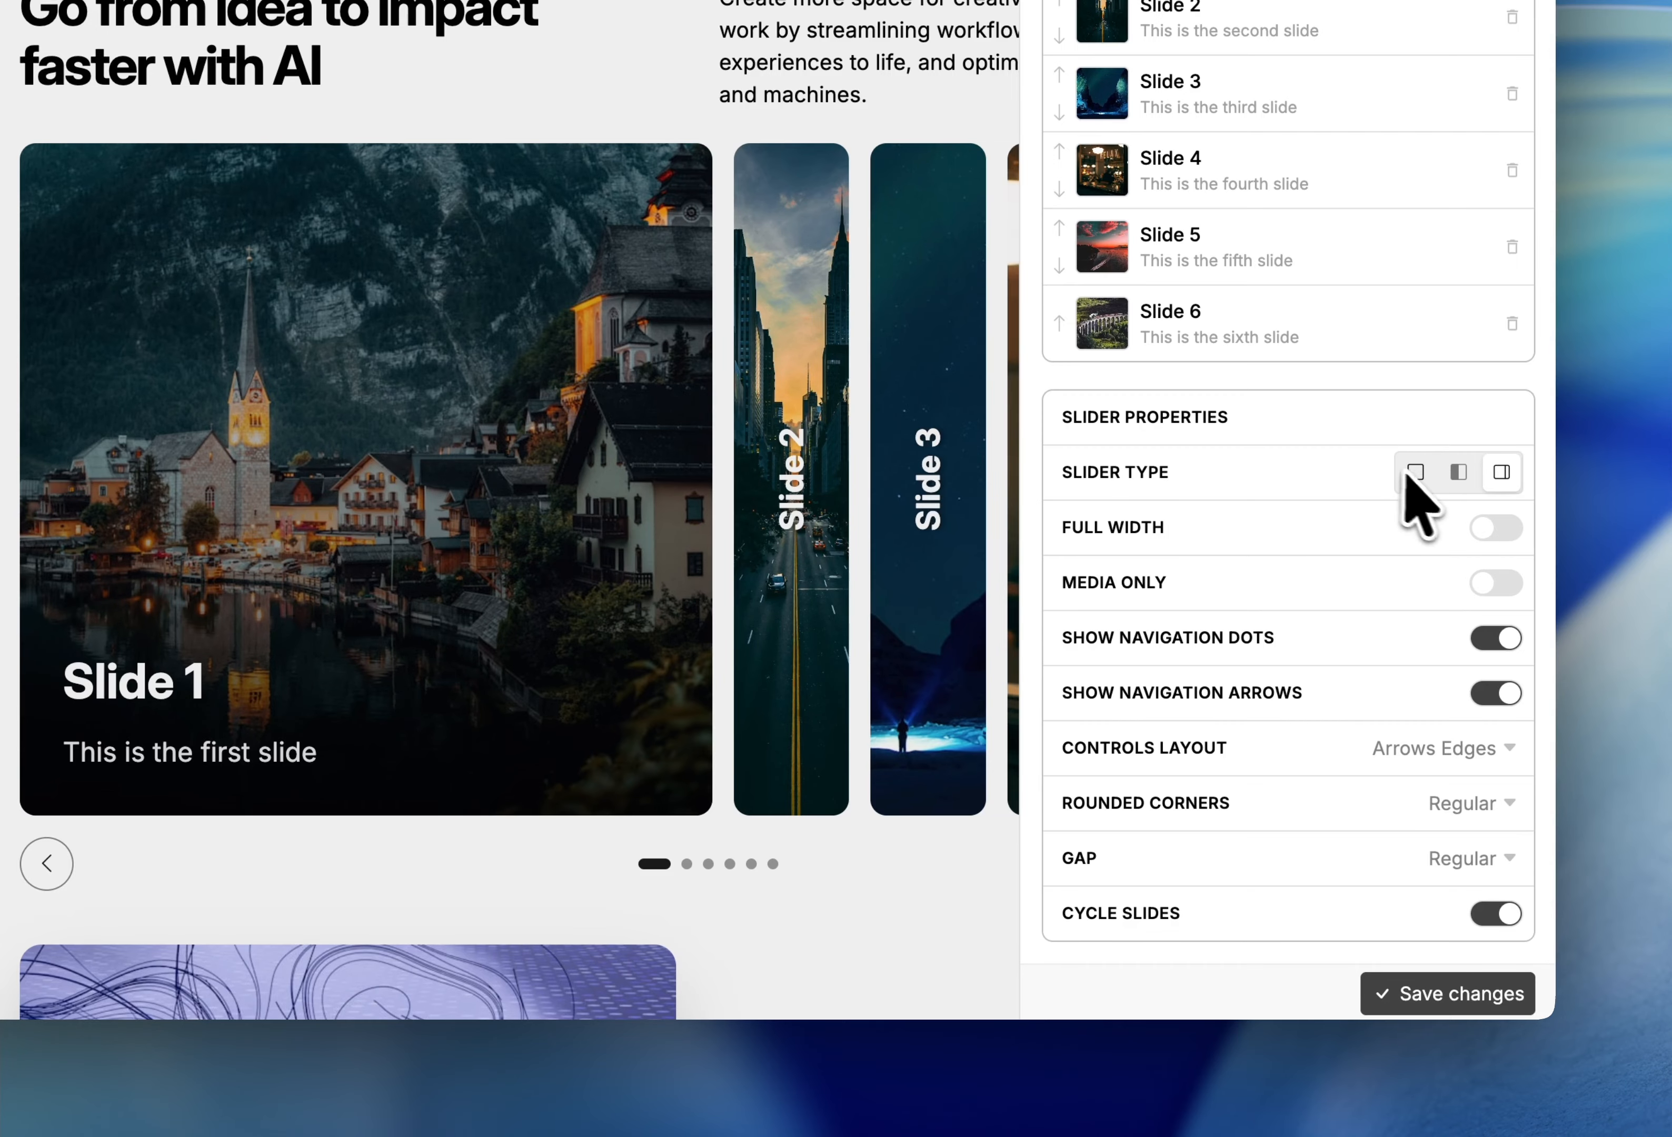
{"action": "left_click", "coordinate": [1419, 476]}
{"action": "left_click", "coordinate": [1406, 992]}
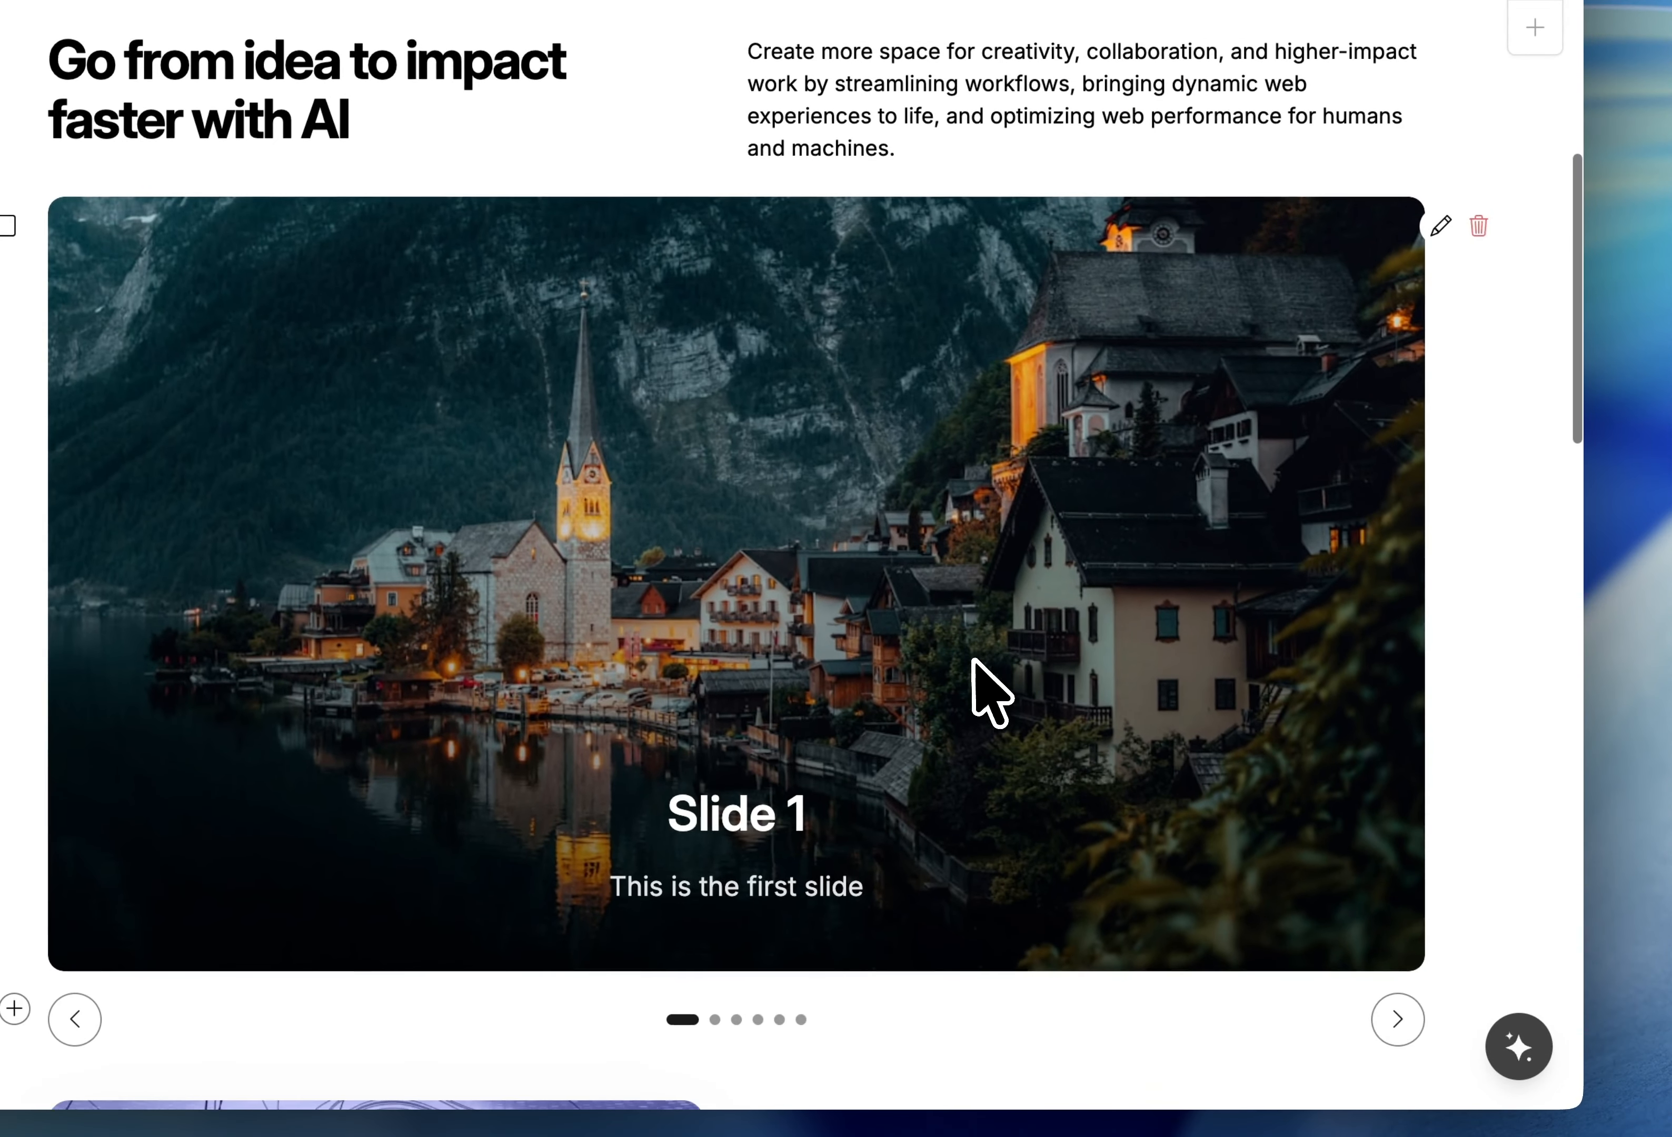
{"action": "scroll", "coordinate": [973, 660], "scroll_direction": "down", "scroll_amount": 1}
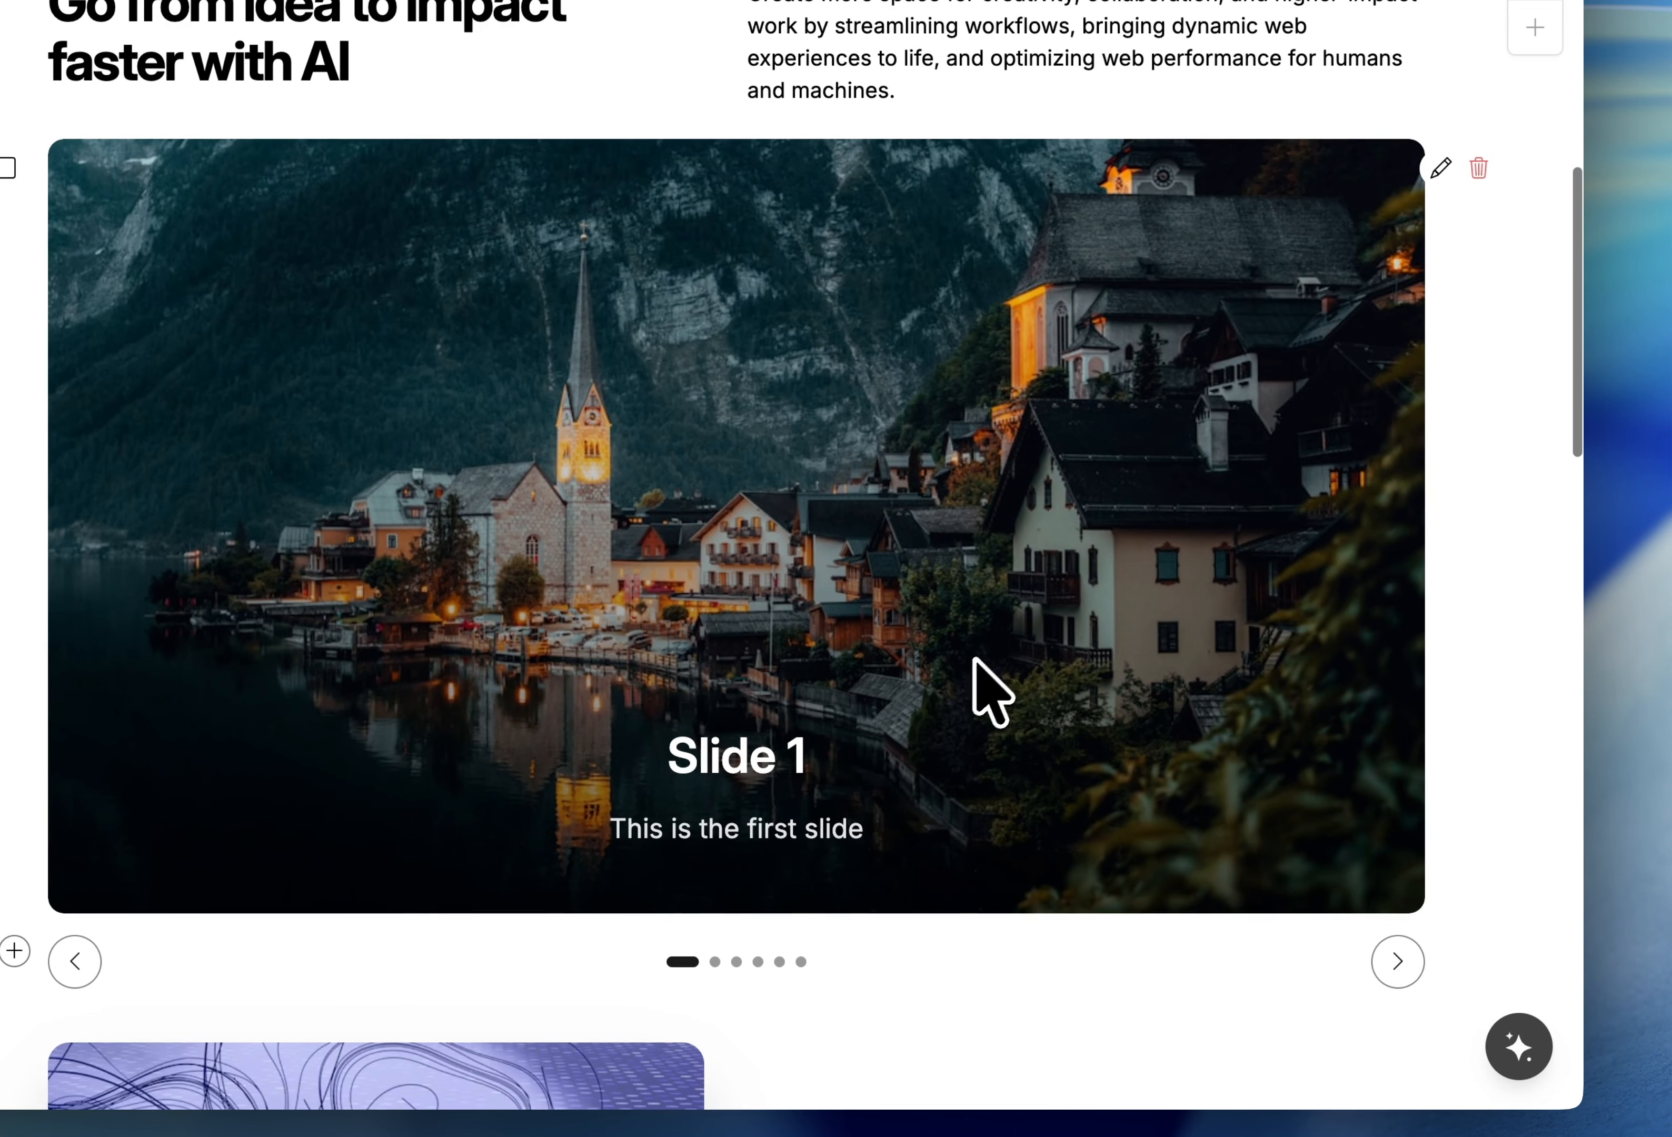
{"action": "left_click", "coordinate": [1383, 959]}
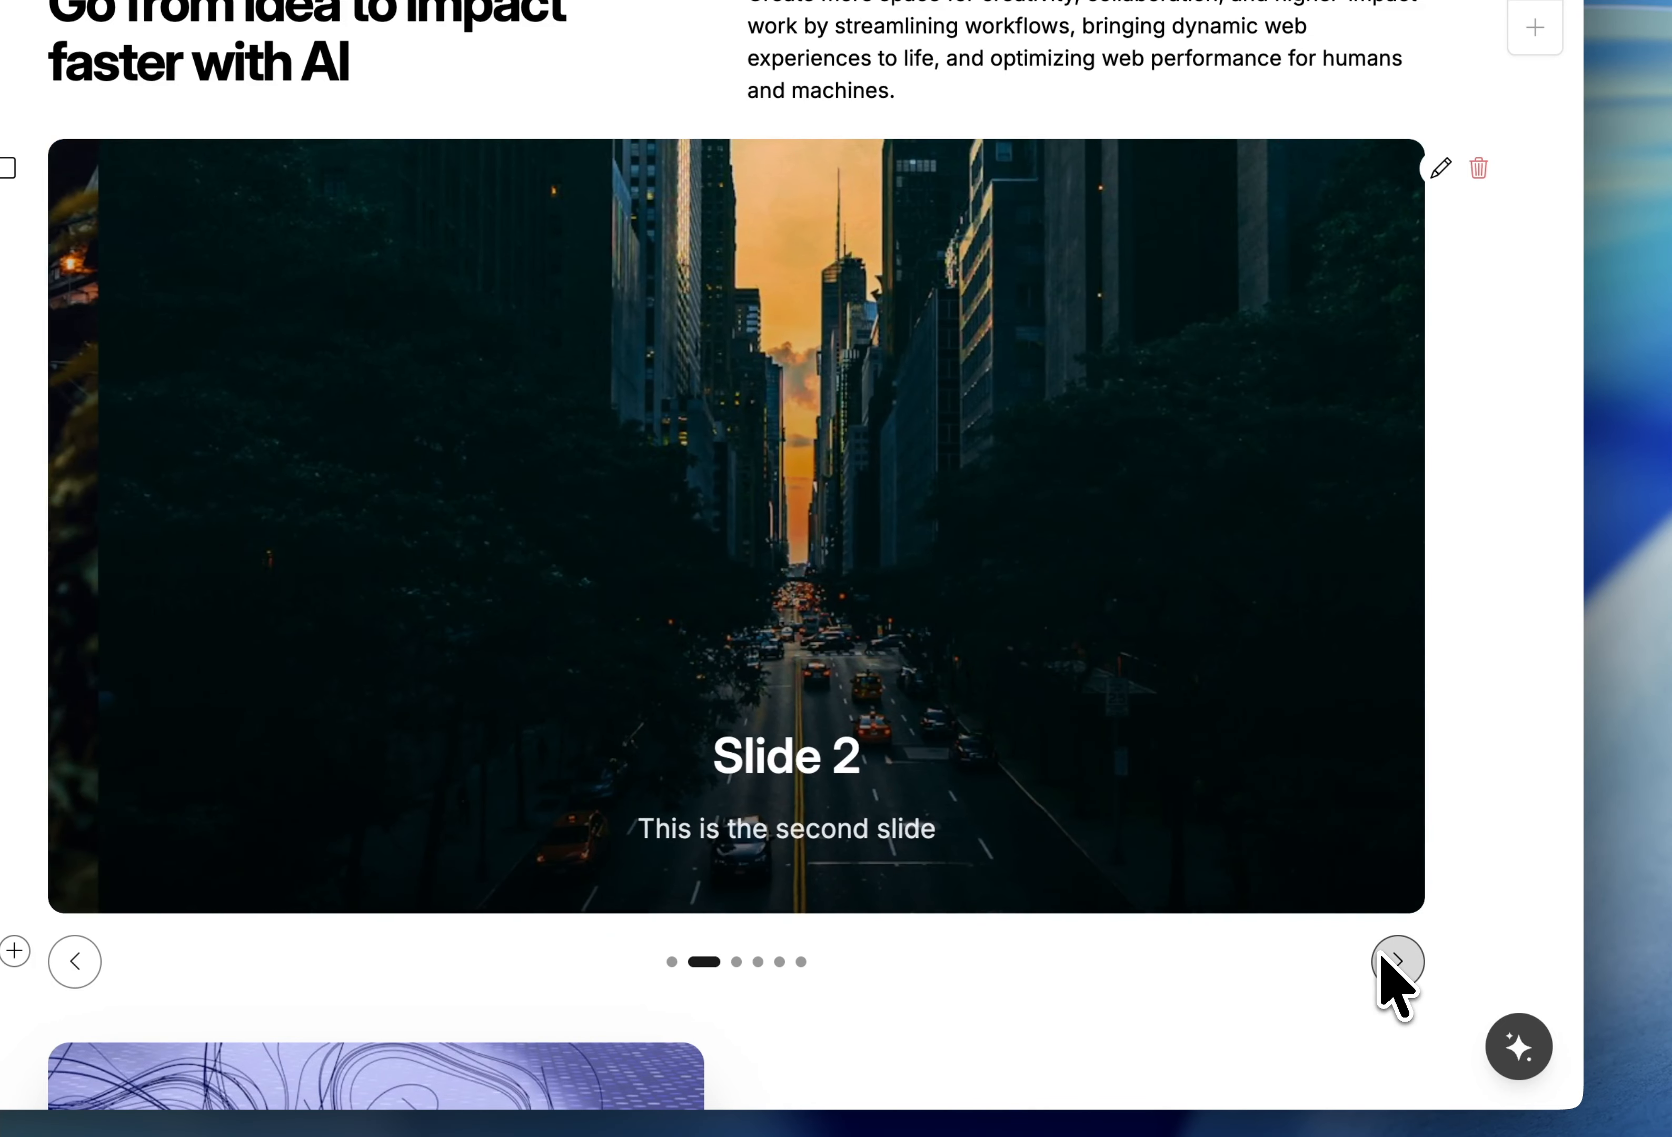
Turn on Full Width for the image slider and save the changes.
{"action": "scroll", "coordinate": [1072, 474], "scroll_direction": "up", "scroll_amount": 1}
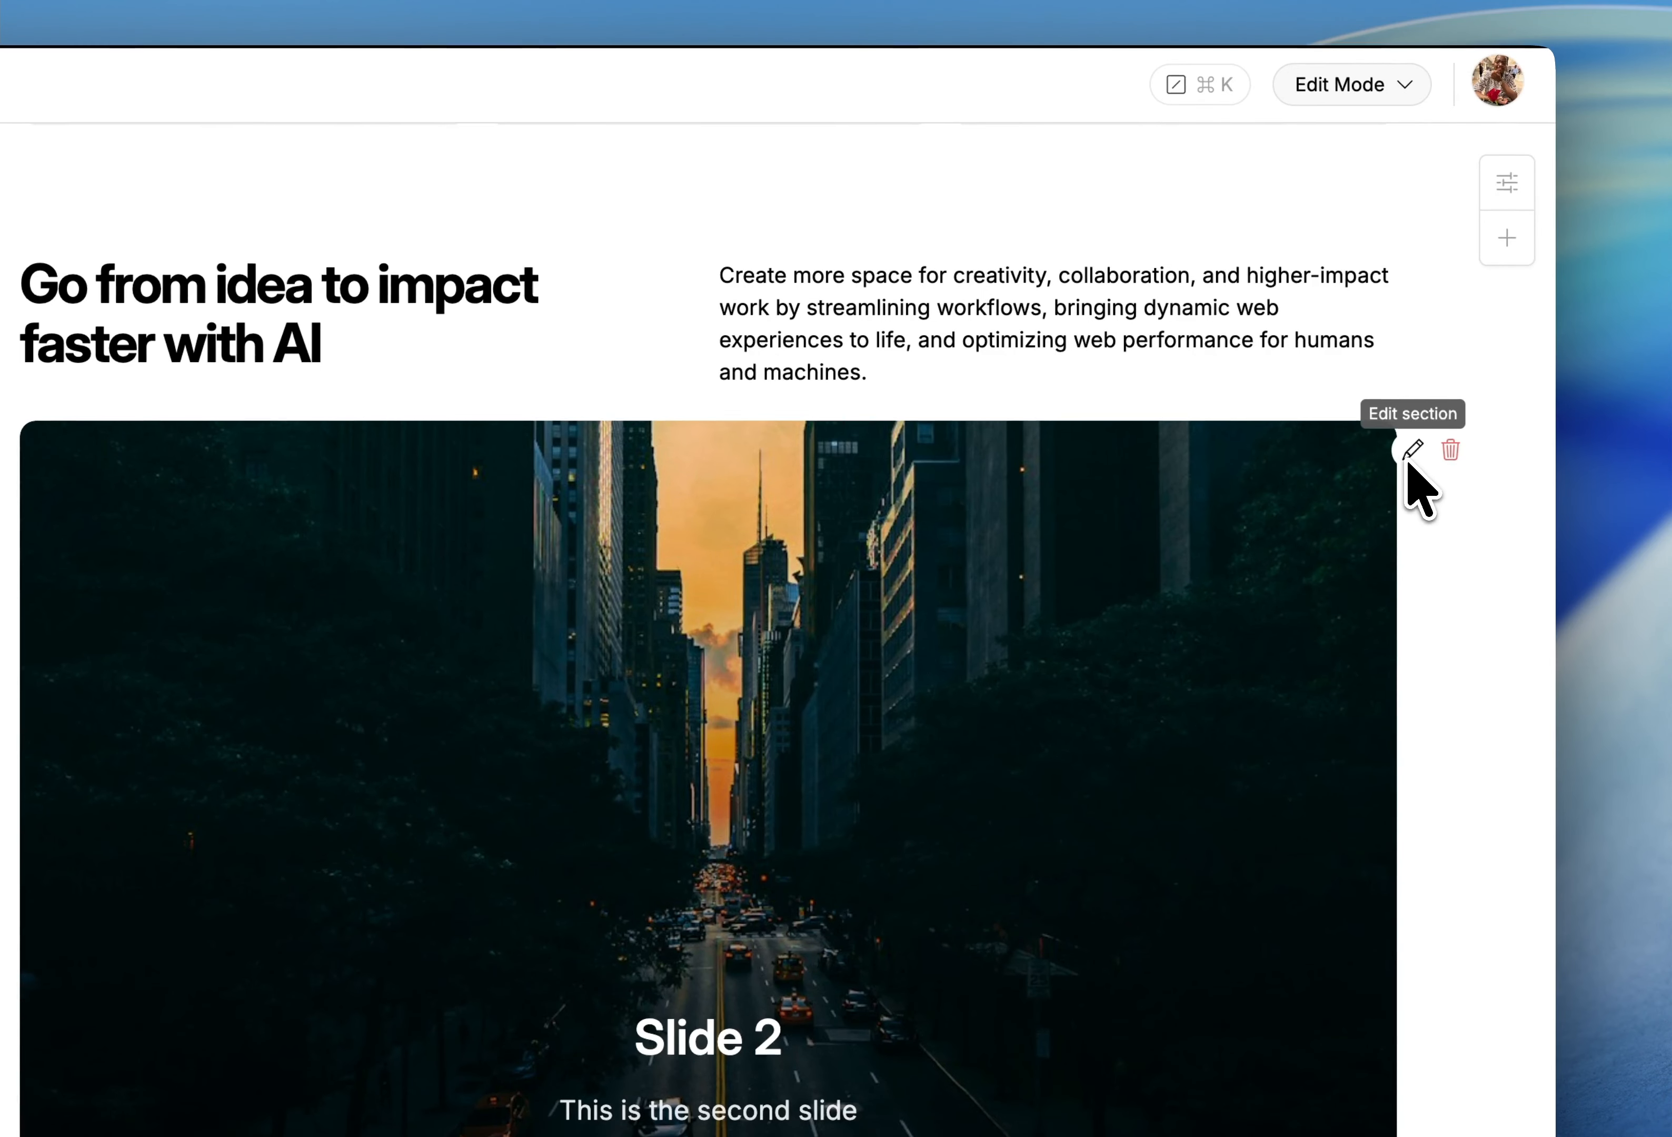
{"action": "left_click", "coordinate": [1410, 456]}
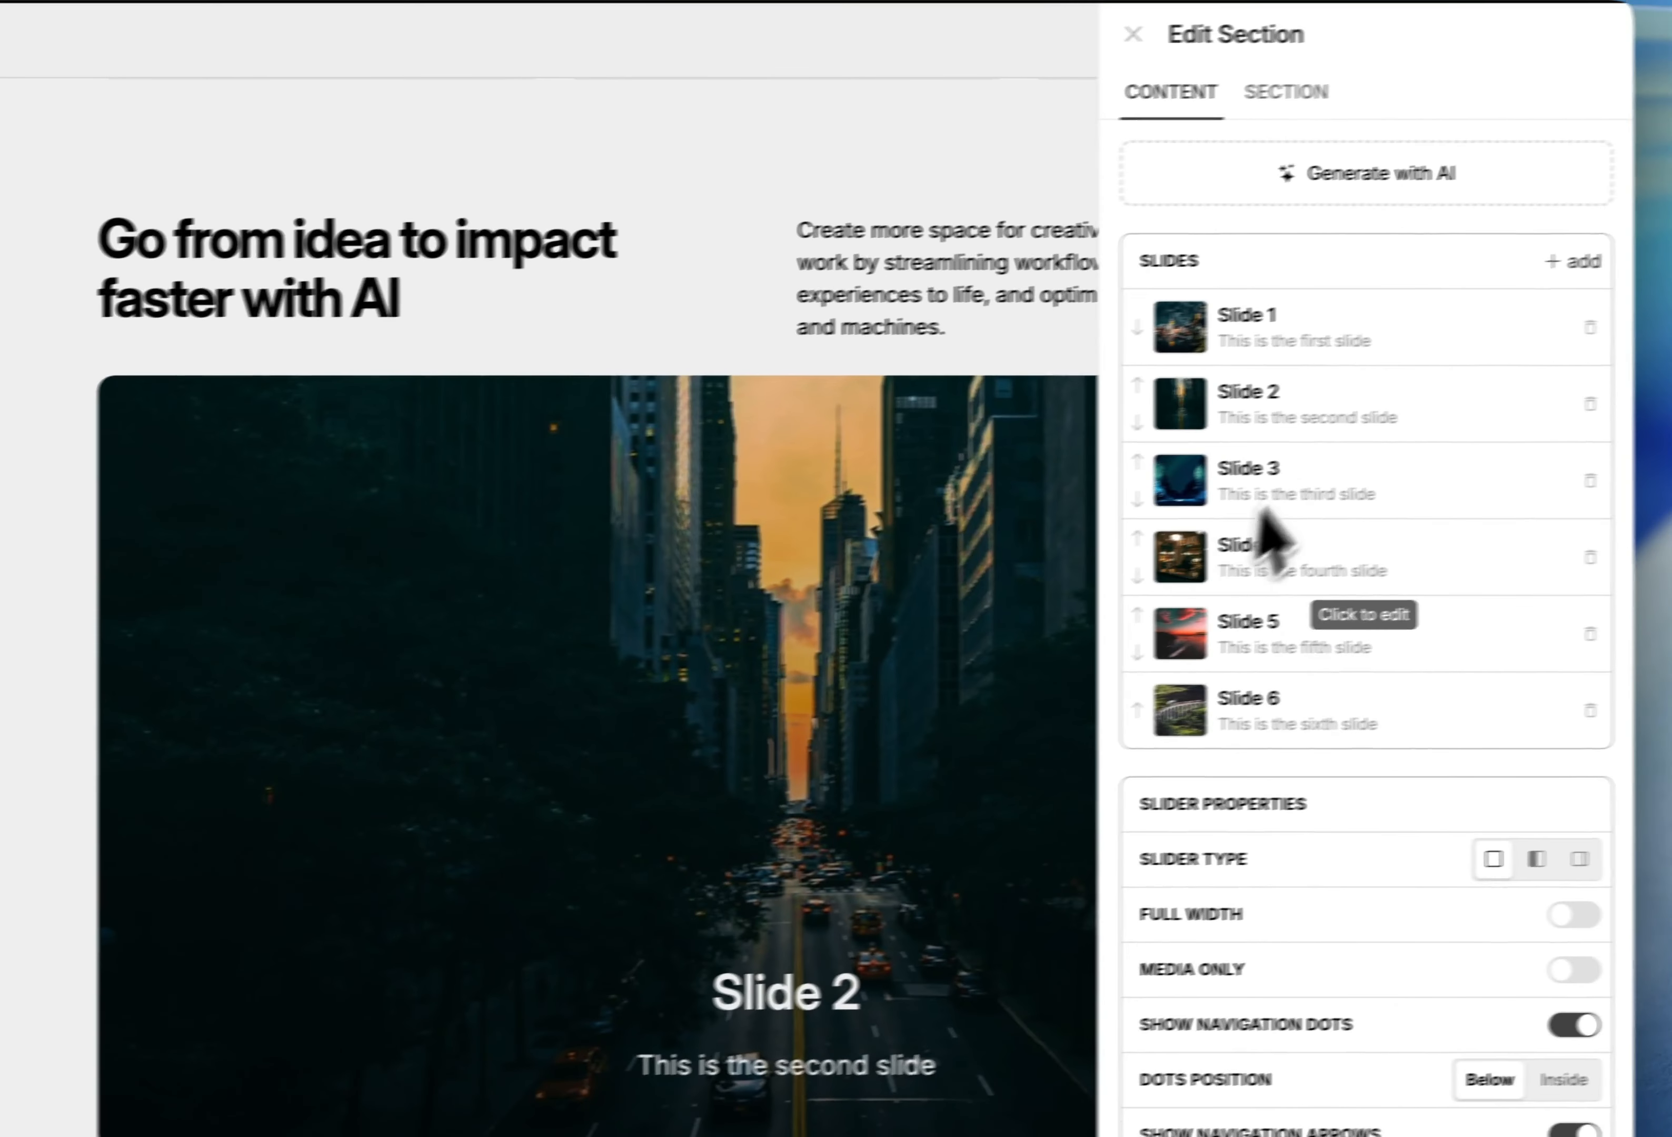
{"action": "scroll", "coordinate": [1247, 580], "scroll_direction": "down", "scroll_amount": 2}
{"action": "scroll", "coordinate": [1207, 743], "scroll_direction": "down", "scroll_amount": 1}
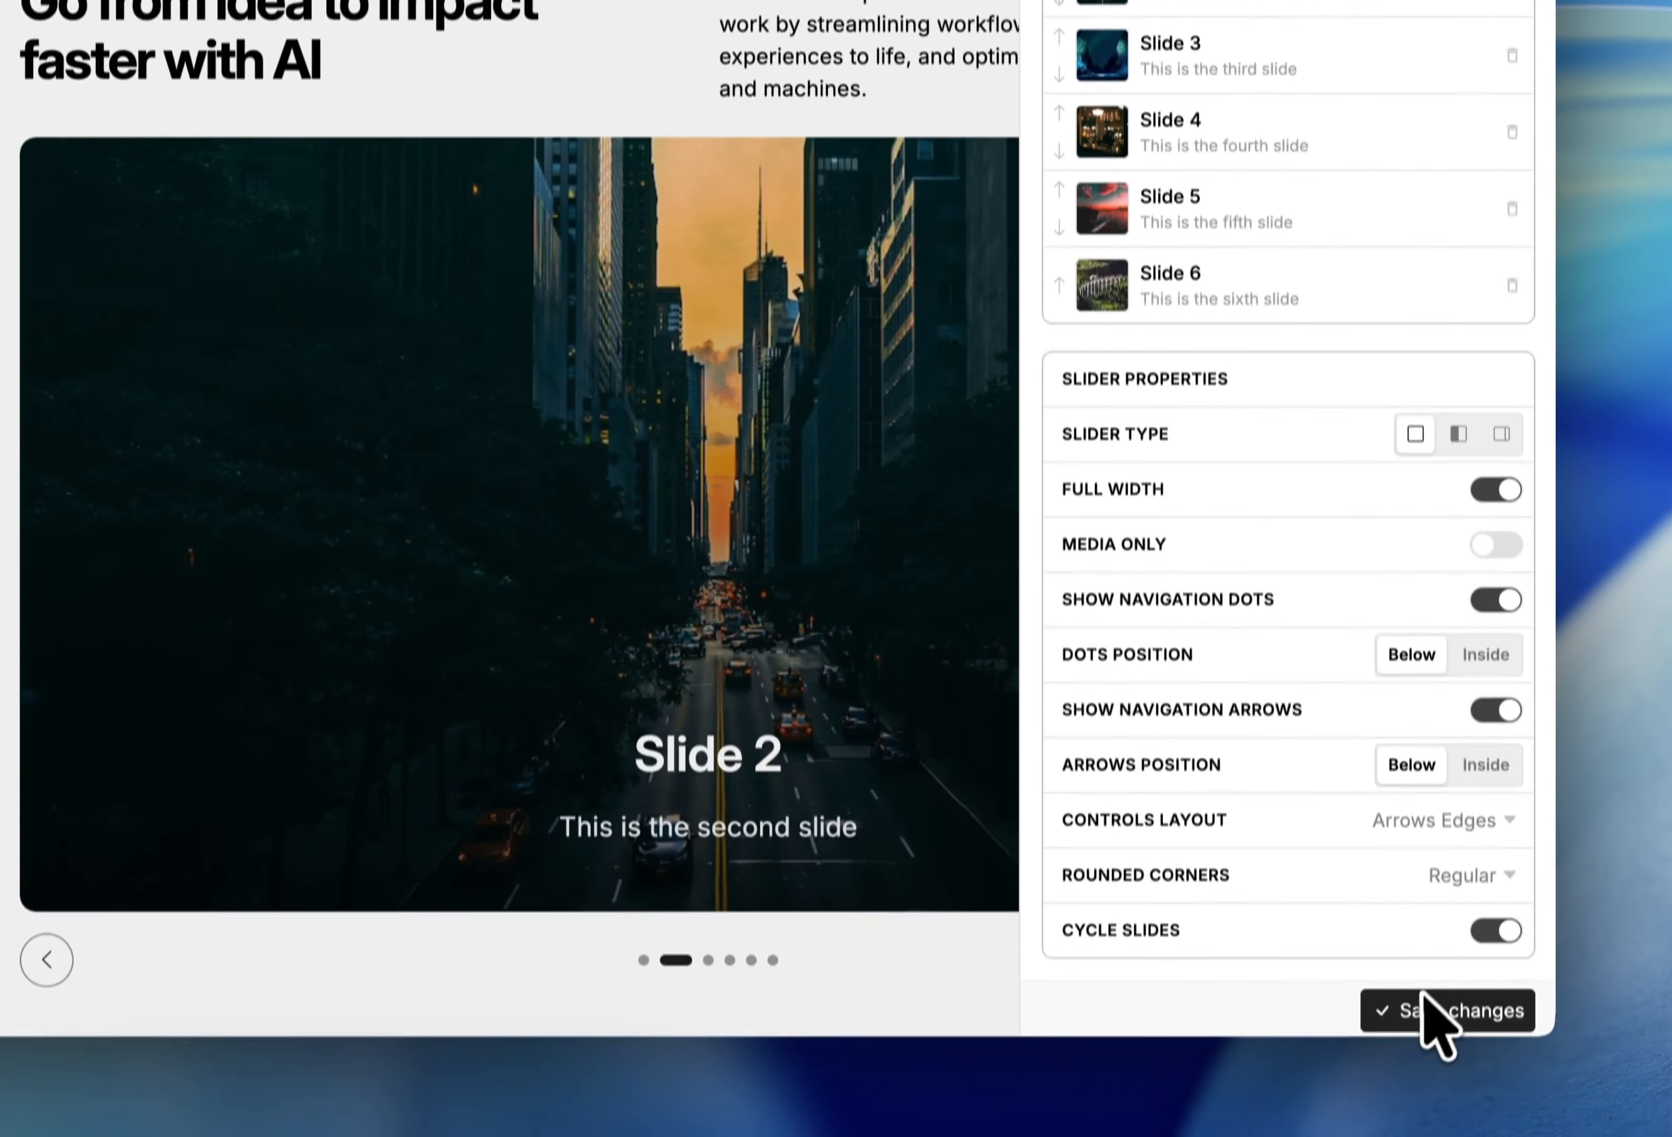
{"action": "left_click", "coordinate": [1429, 1014]}
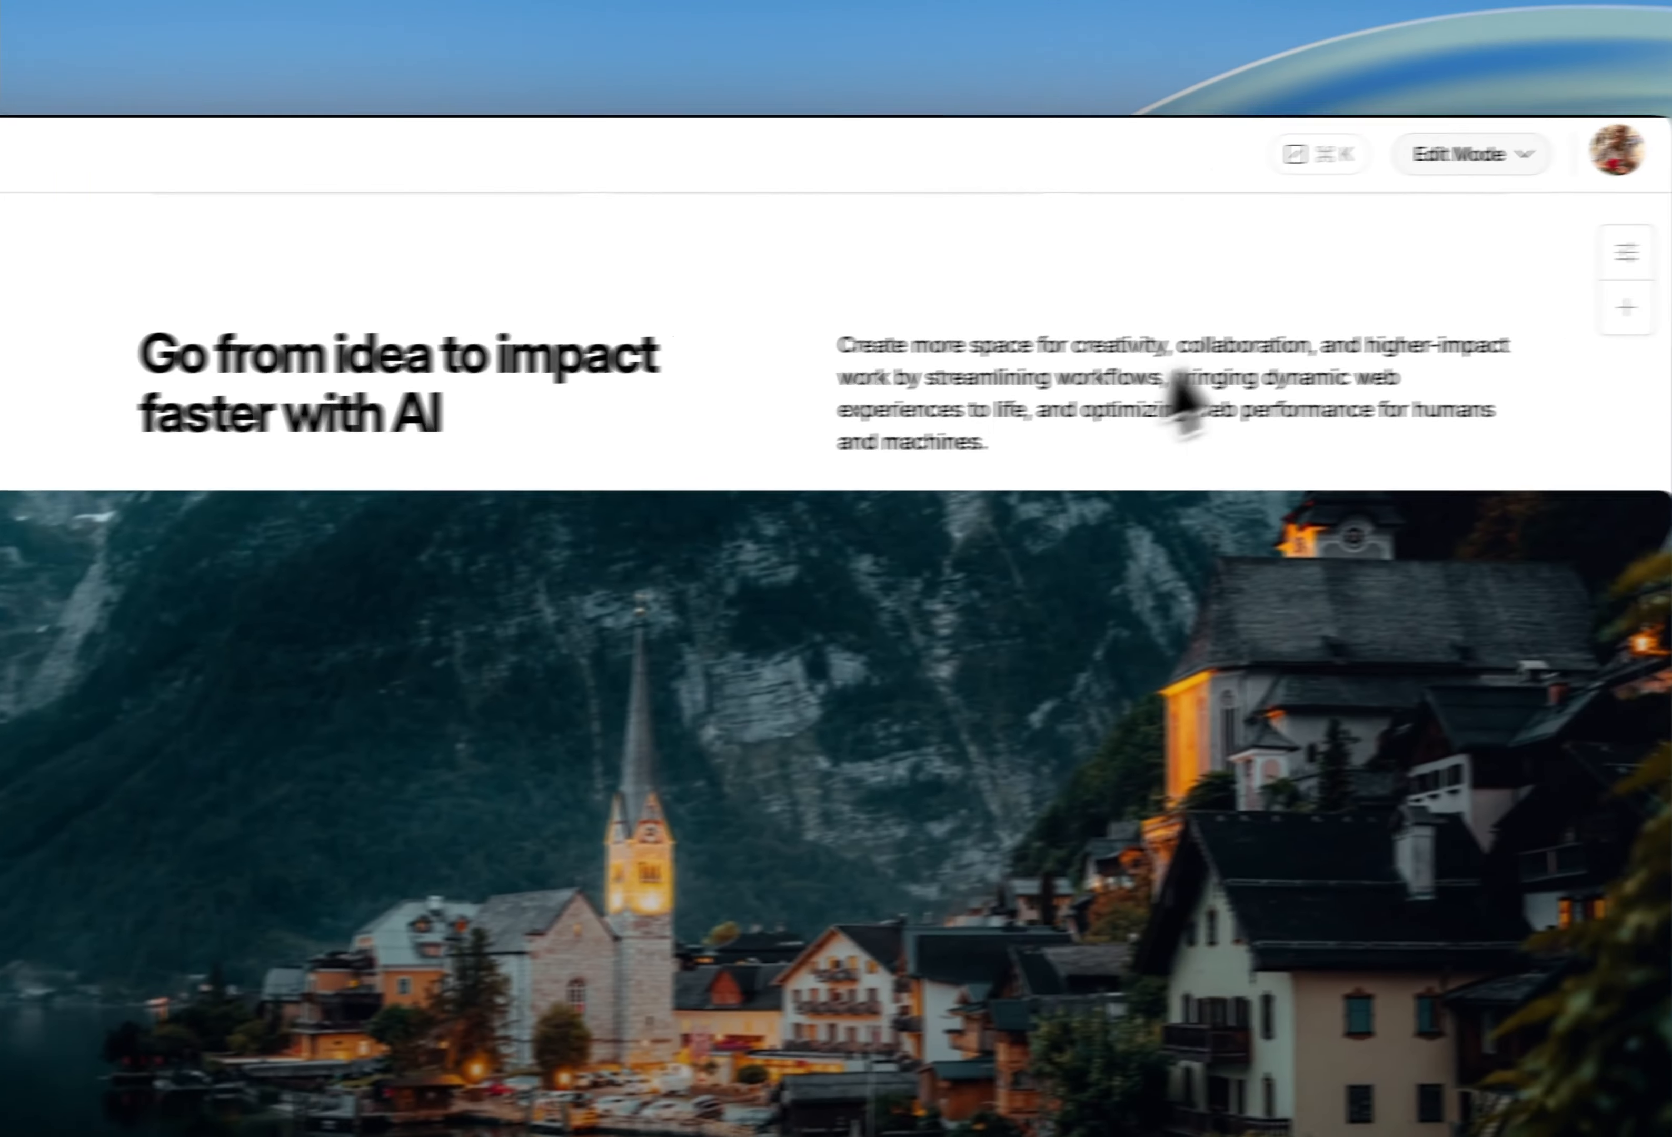
Set the image slider's rounded corners to None and save the changes.
{"action": "mouse_move", "coordinate": [1395, 336]}
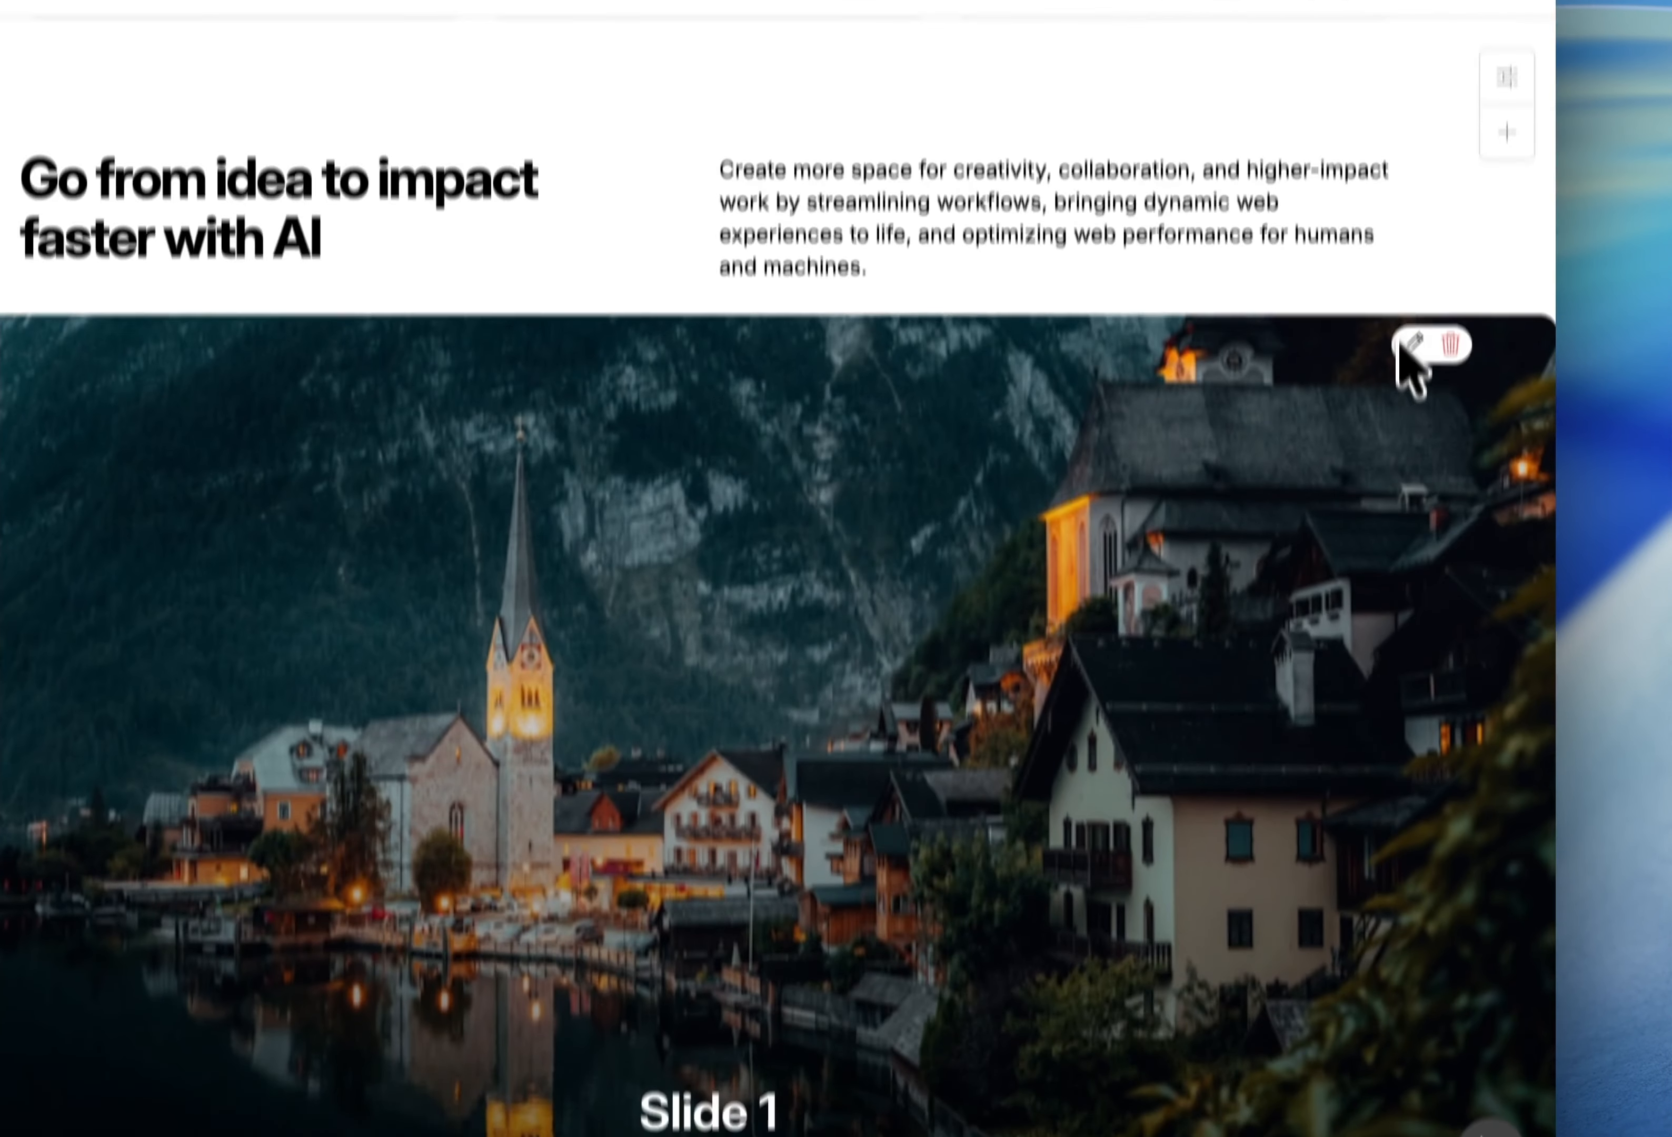
{"action": "left_click", "coordinate": [1411, 520]}
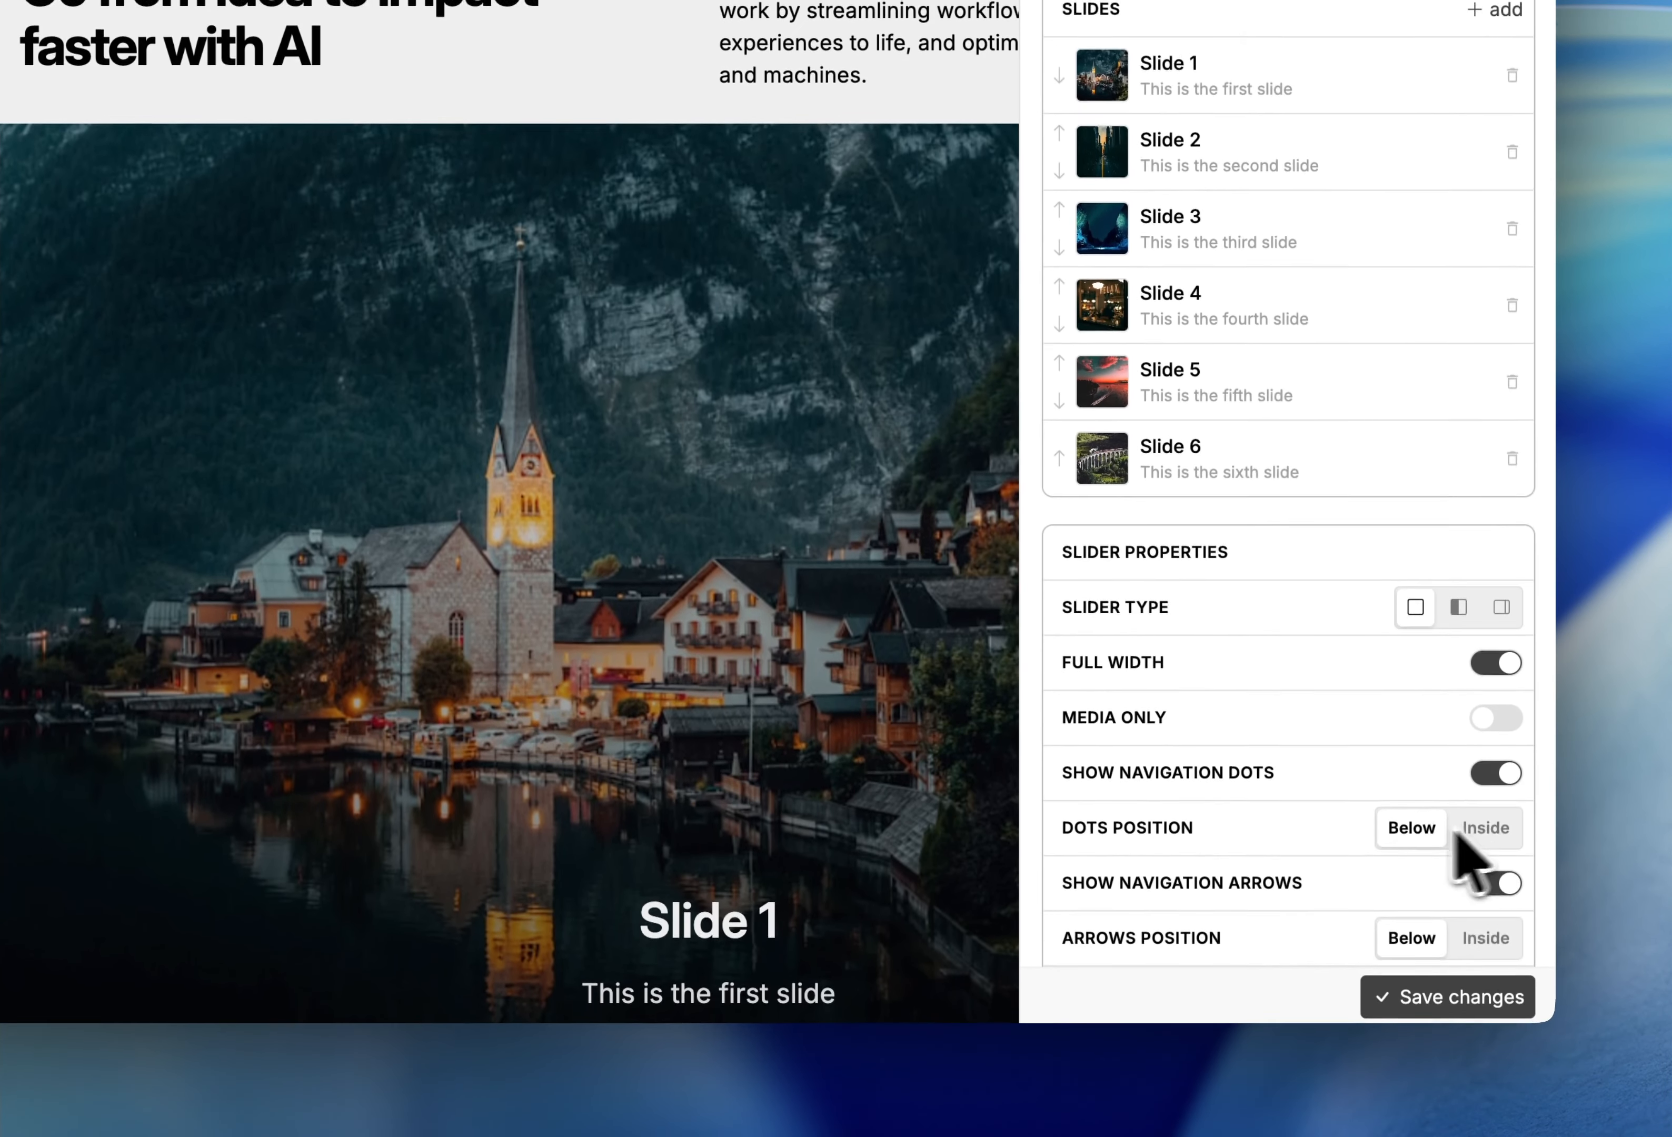
{"action": "scroll", "coordinate": [1443, 1000], "scroll_direction": "down", "scroll_amount": 4}
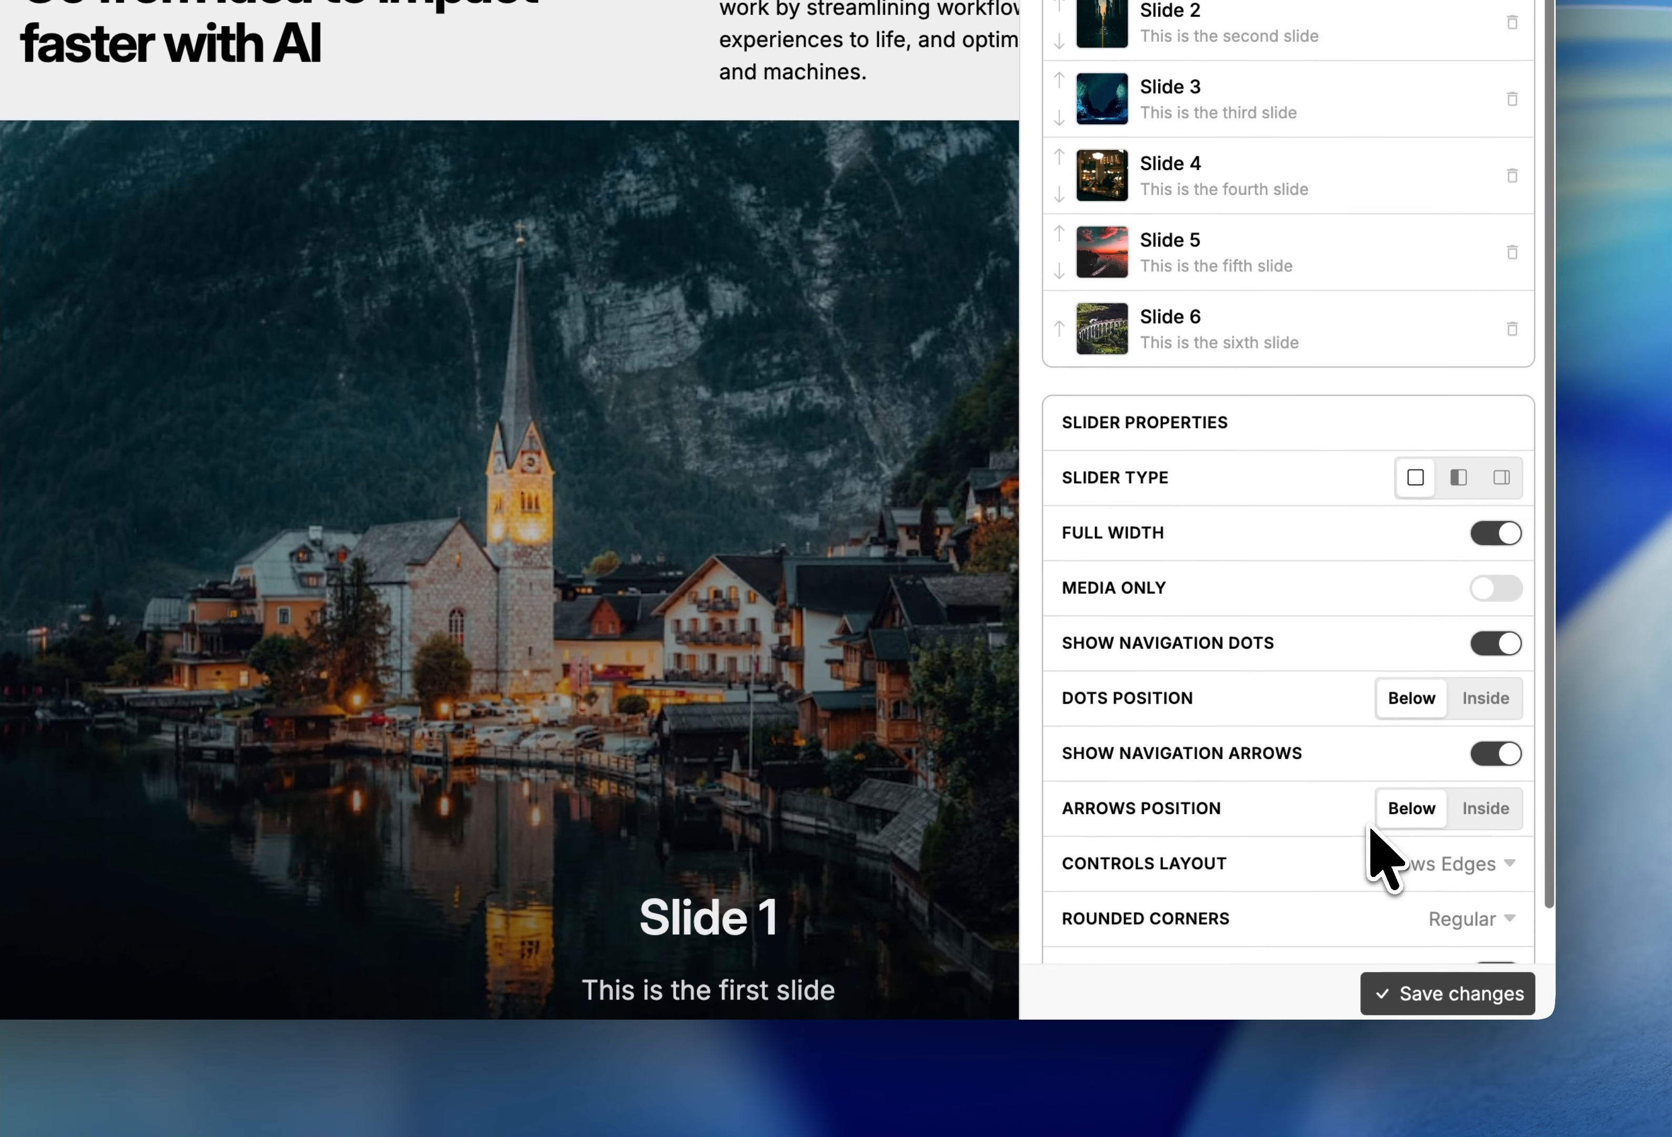
{"action": "scroll", "coordinate": [1392, 863], "scroll_direction": "down", "scroll_amount": 1}
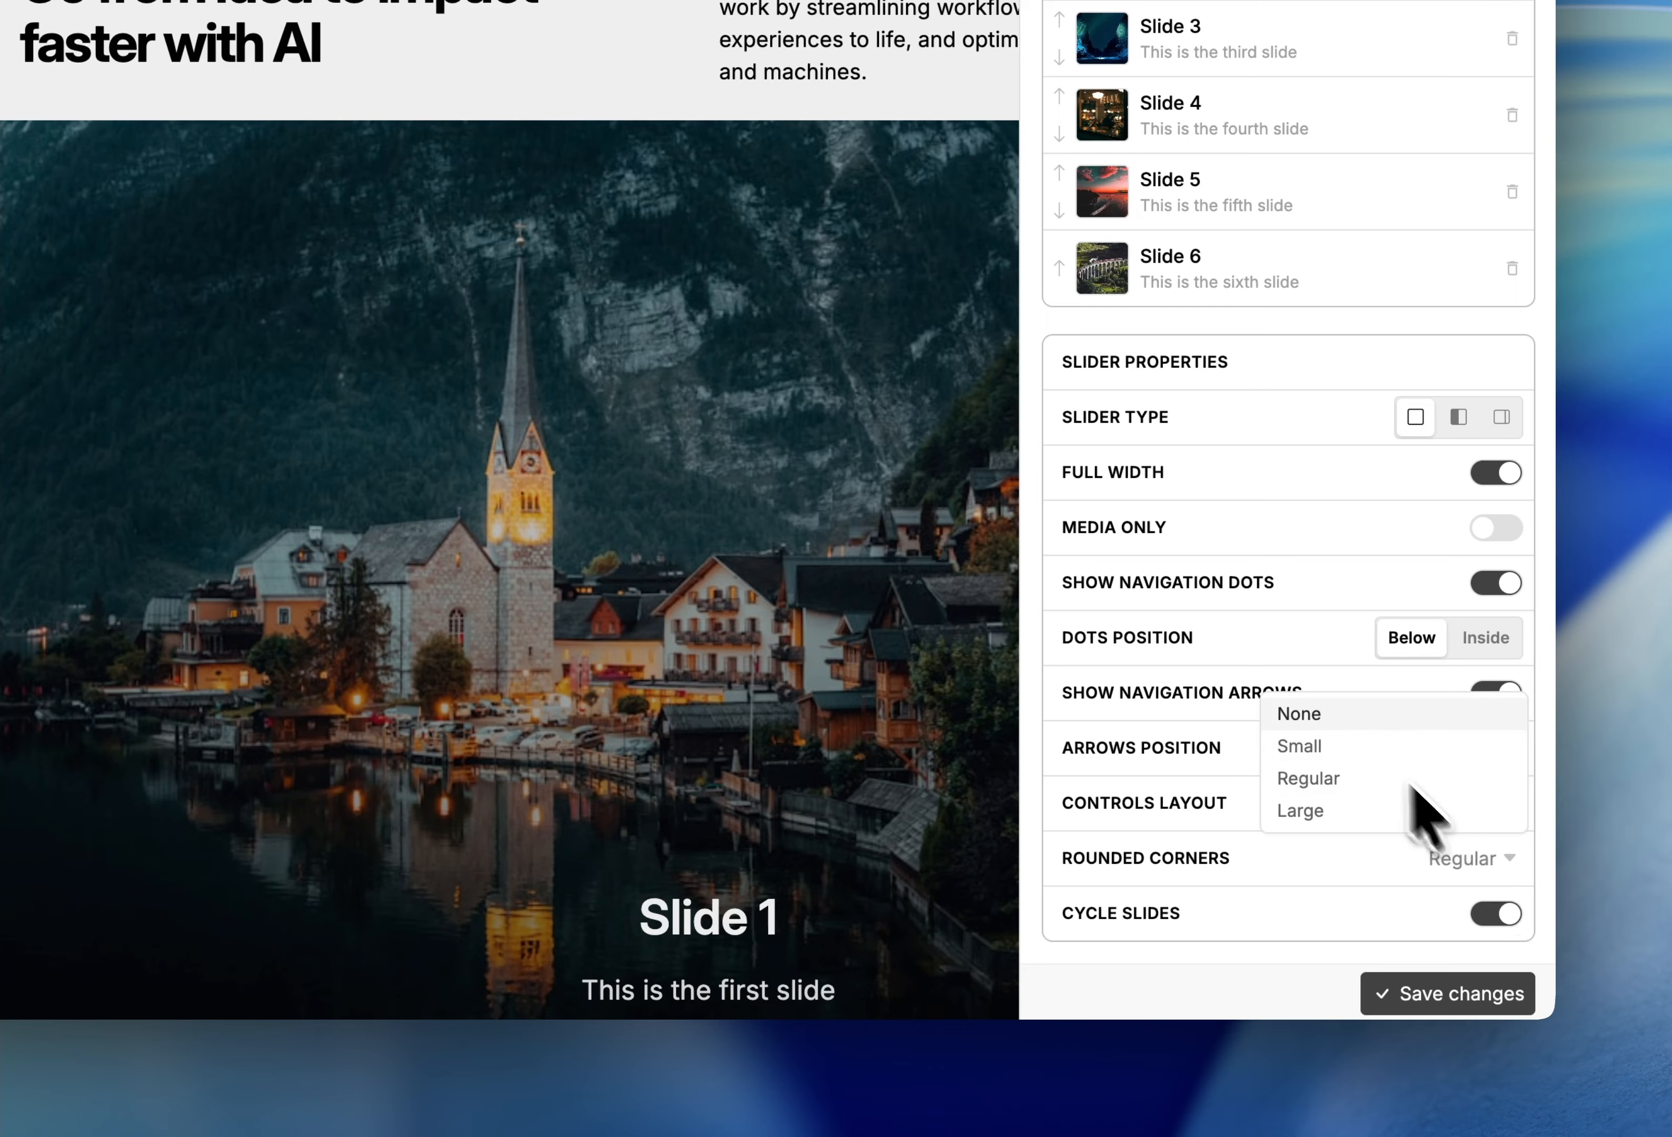
{"action": "left_click", "coordinate": [1443, 995]}
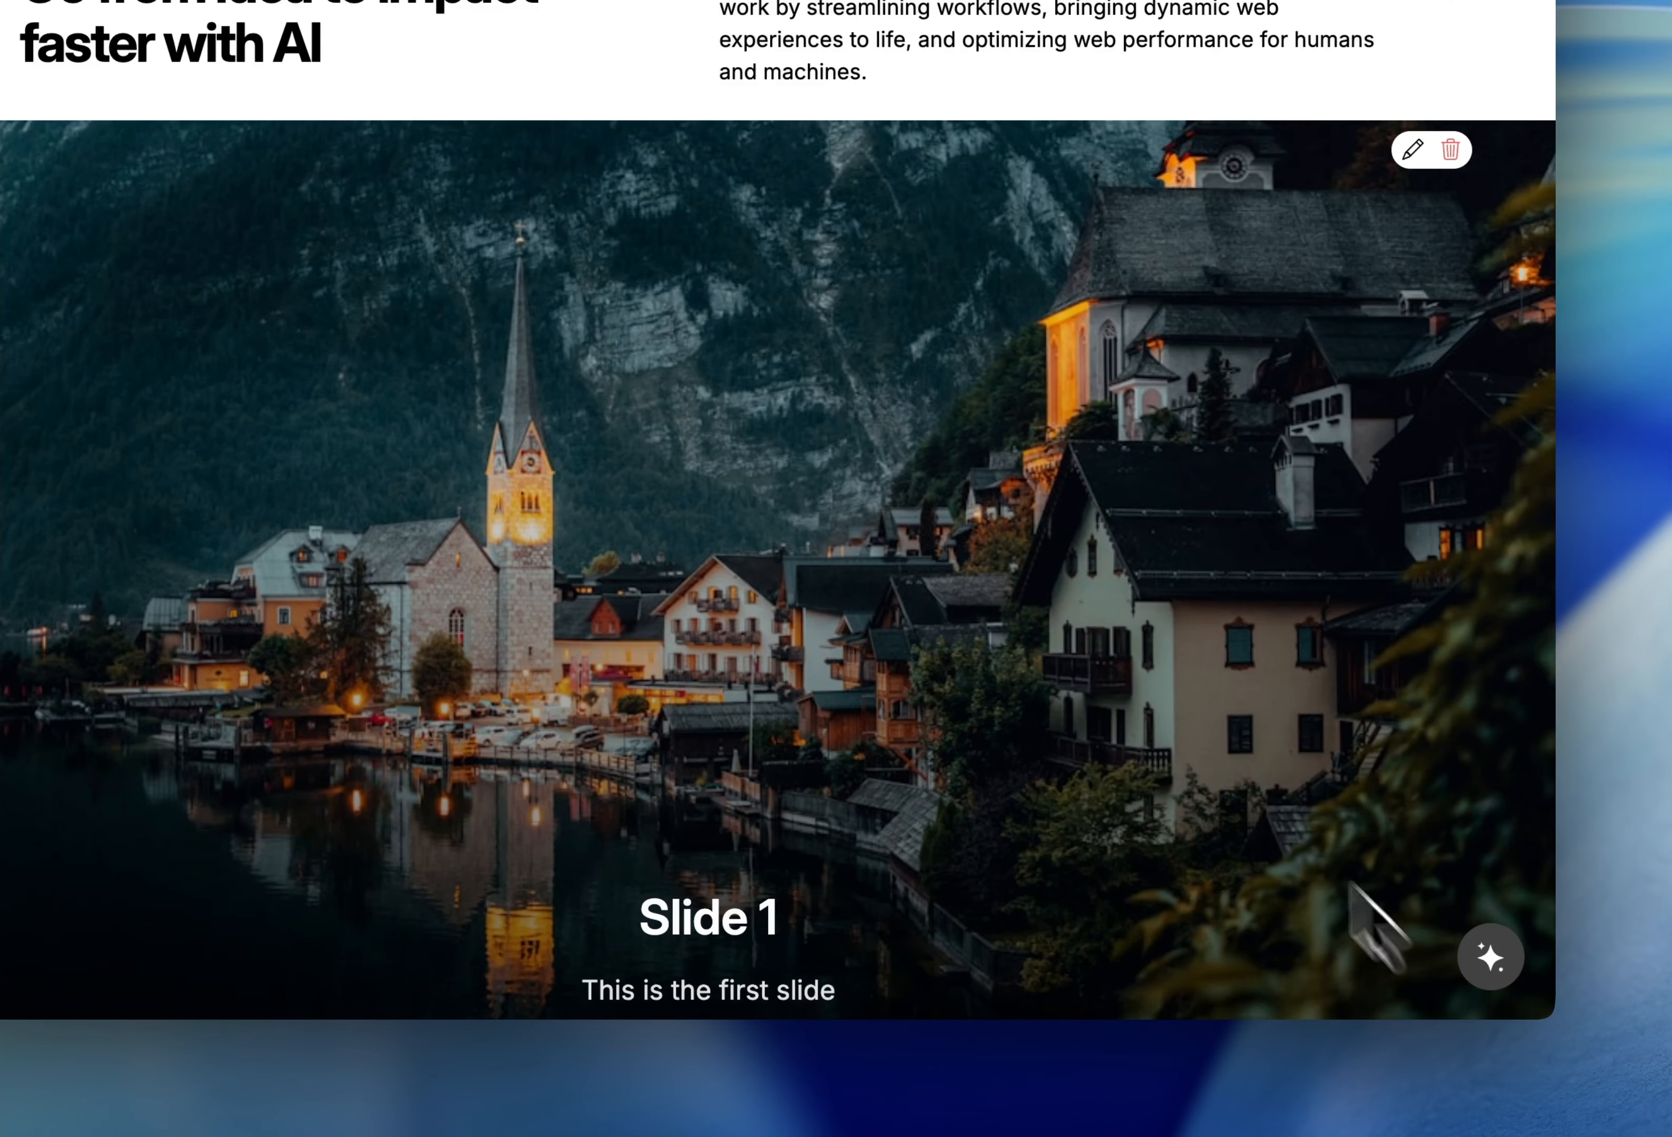
Place the image slider's navigation dots and arrows Inside the slides and save the changes.
{"action": "scroll", "coordinate": [1135, 696], "scroll_direction": "down", "scroll_amount": 5}
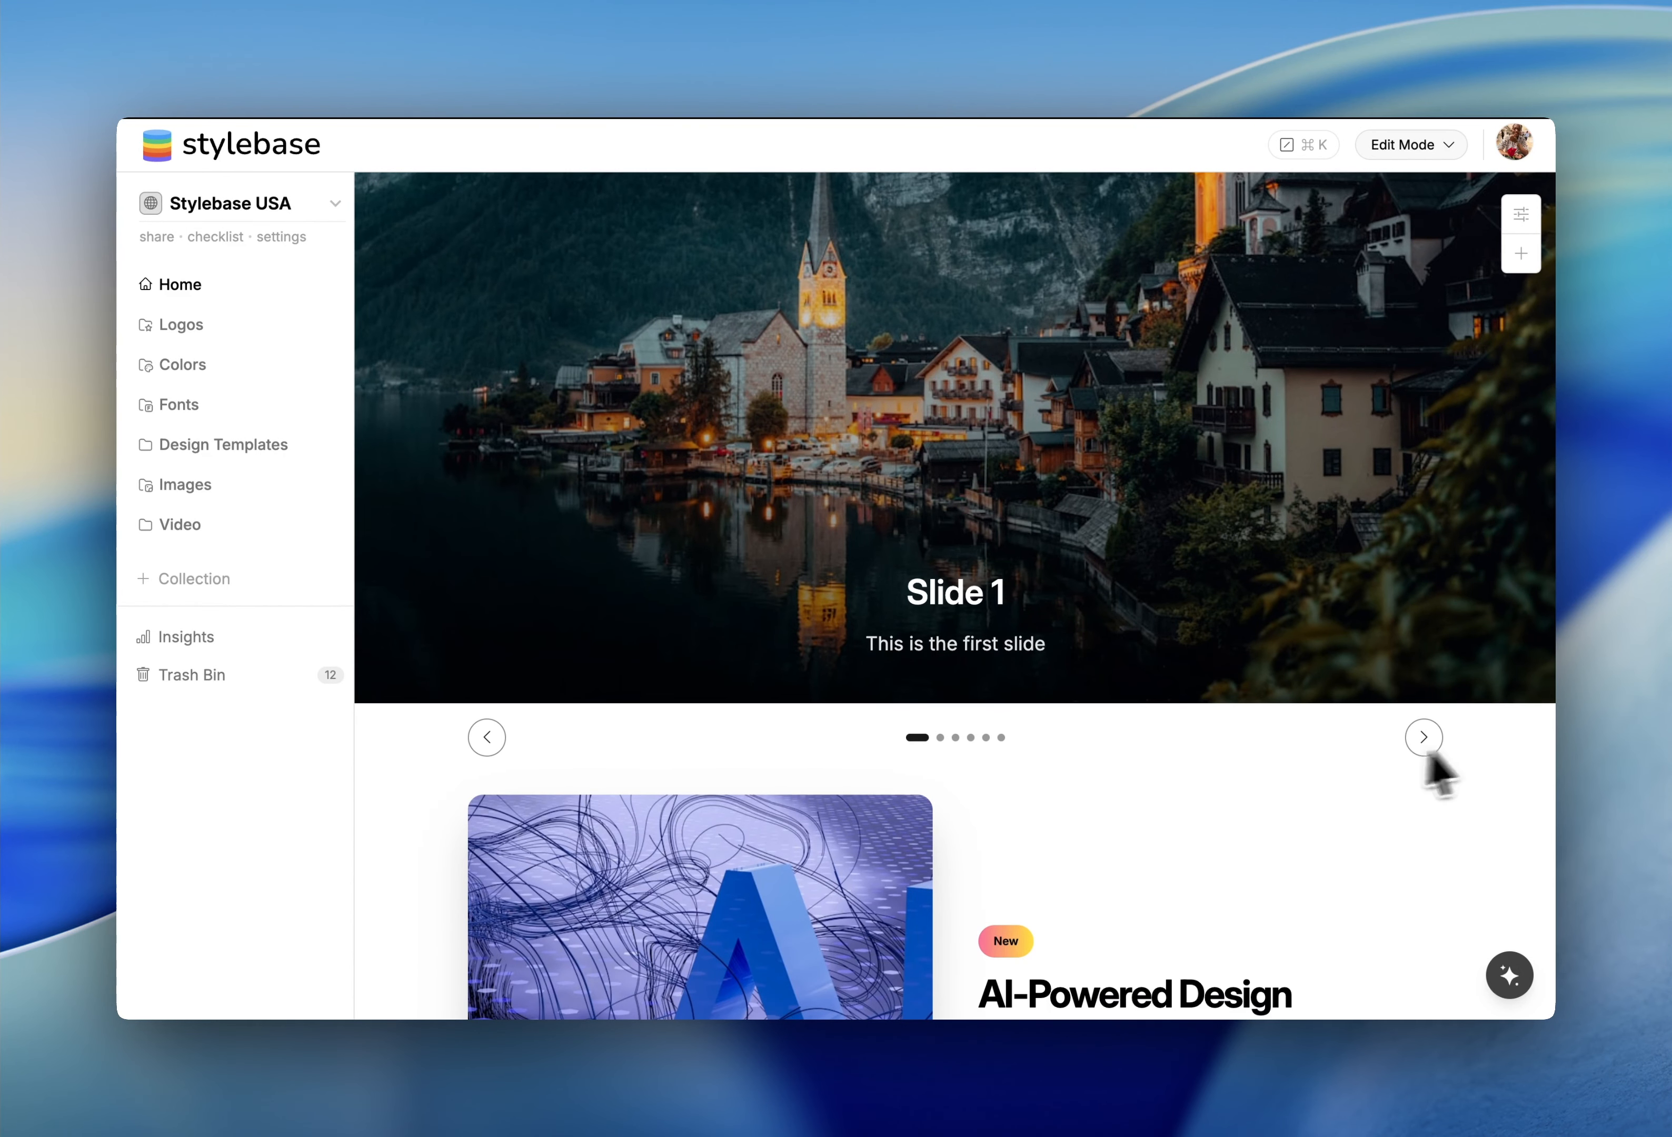
{"action": "scroll", "coordinate": [1429, 803], "scroll_direction": "up", "scroll_amount": 4}
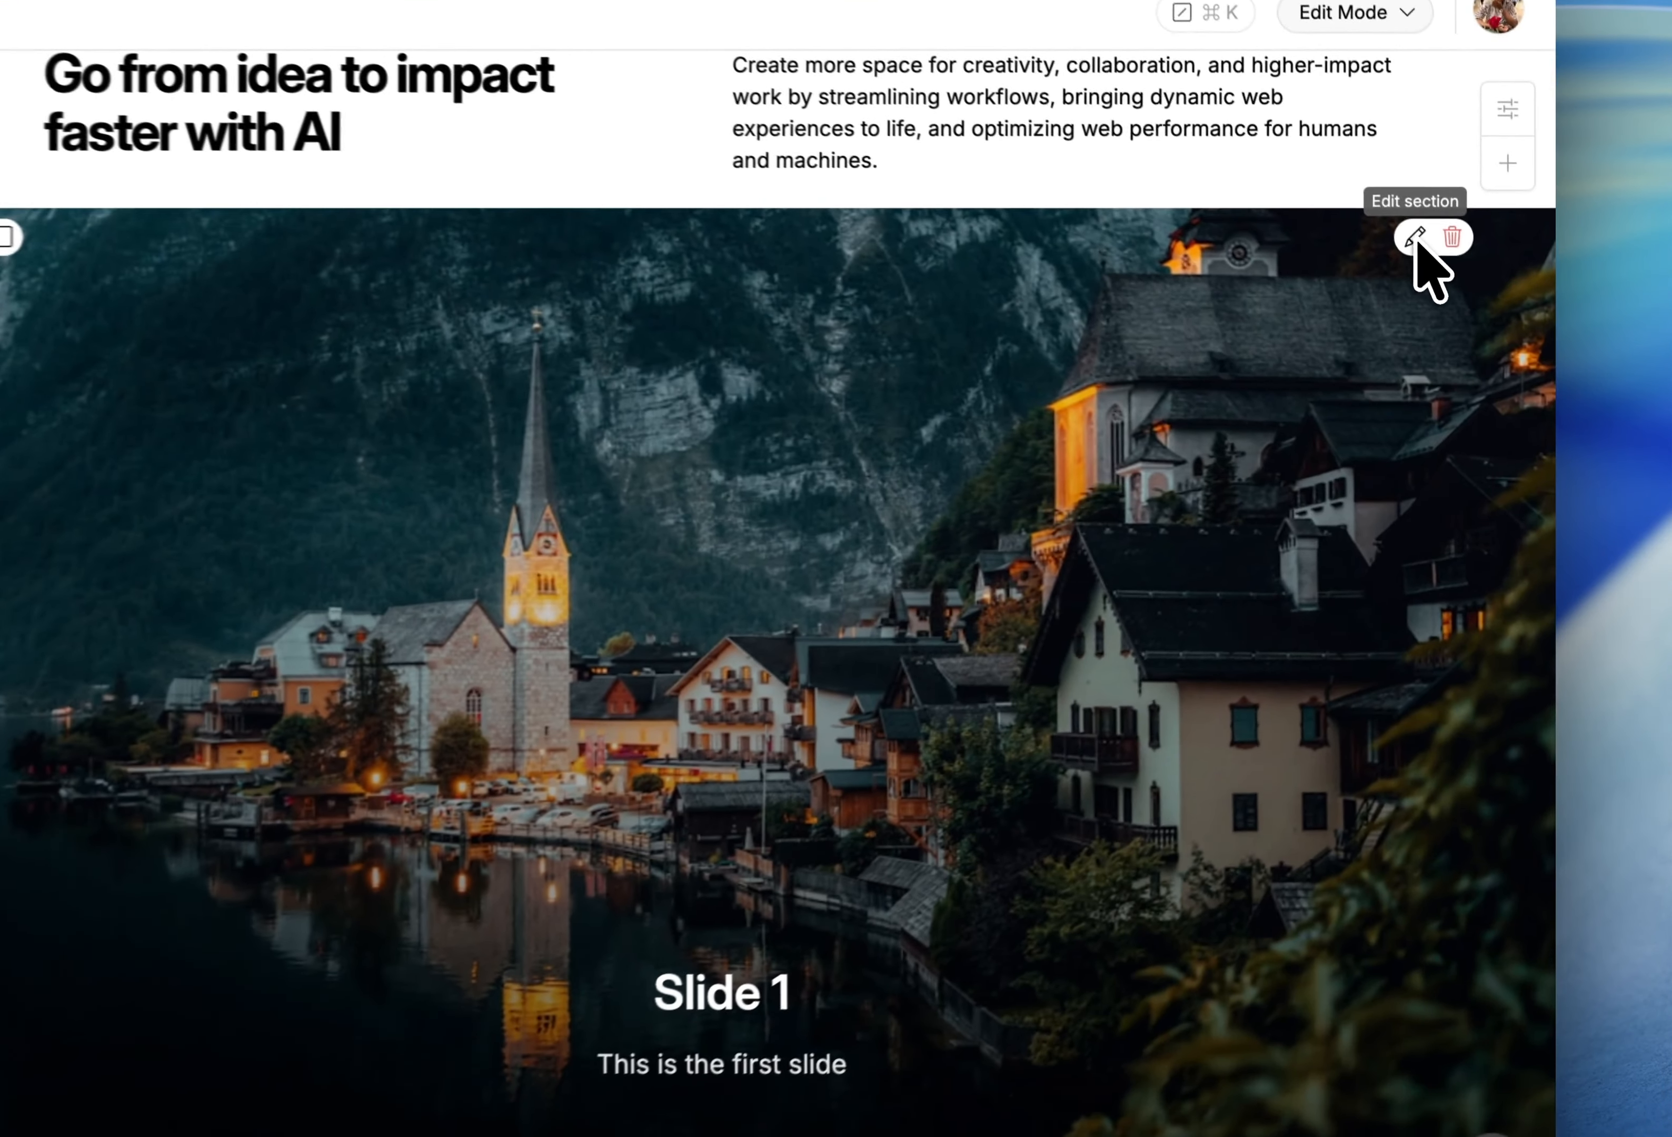
{"action": "left_click", "coordinate": [1454, 307]}
{"action": "scroll", "coordinate": [1366, 672], "scroll_direction": "down", "scroll_amount": 3}
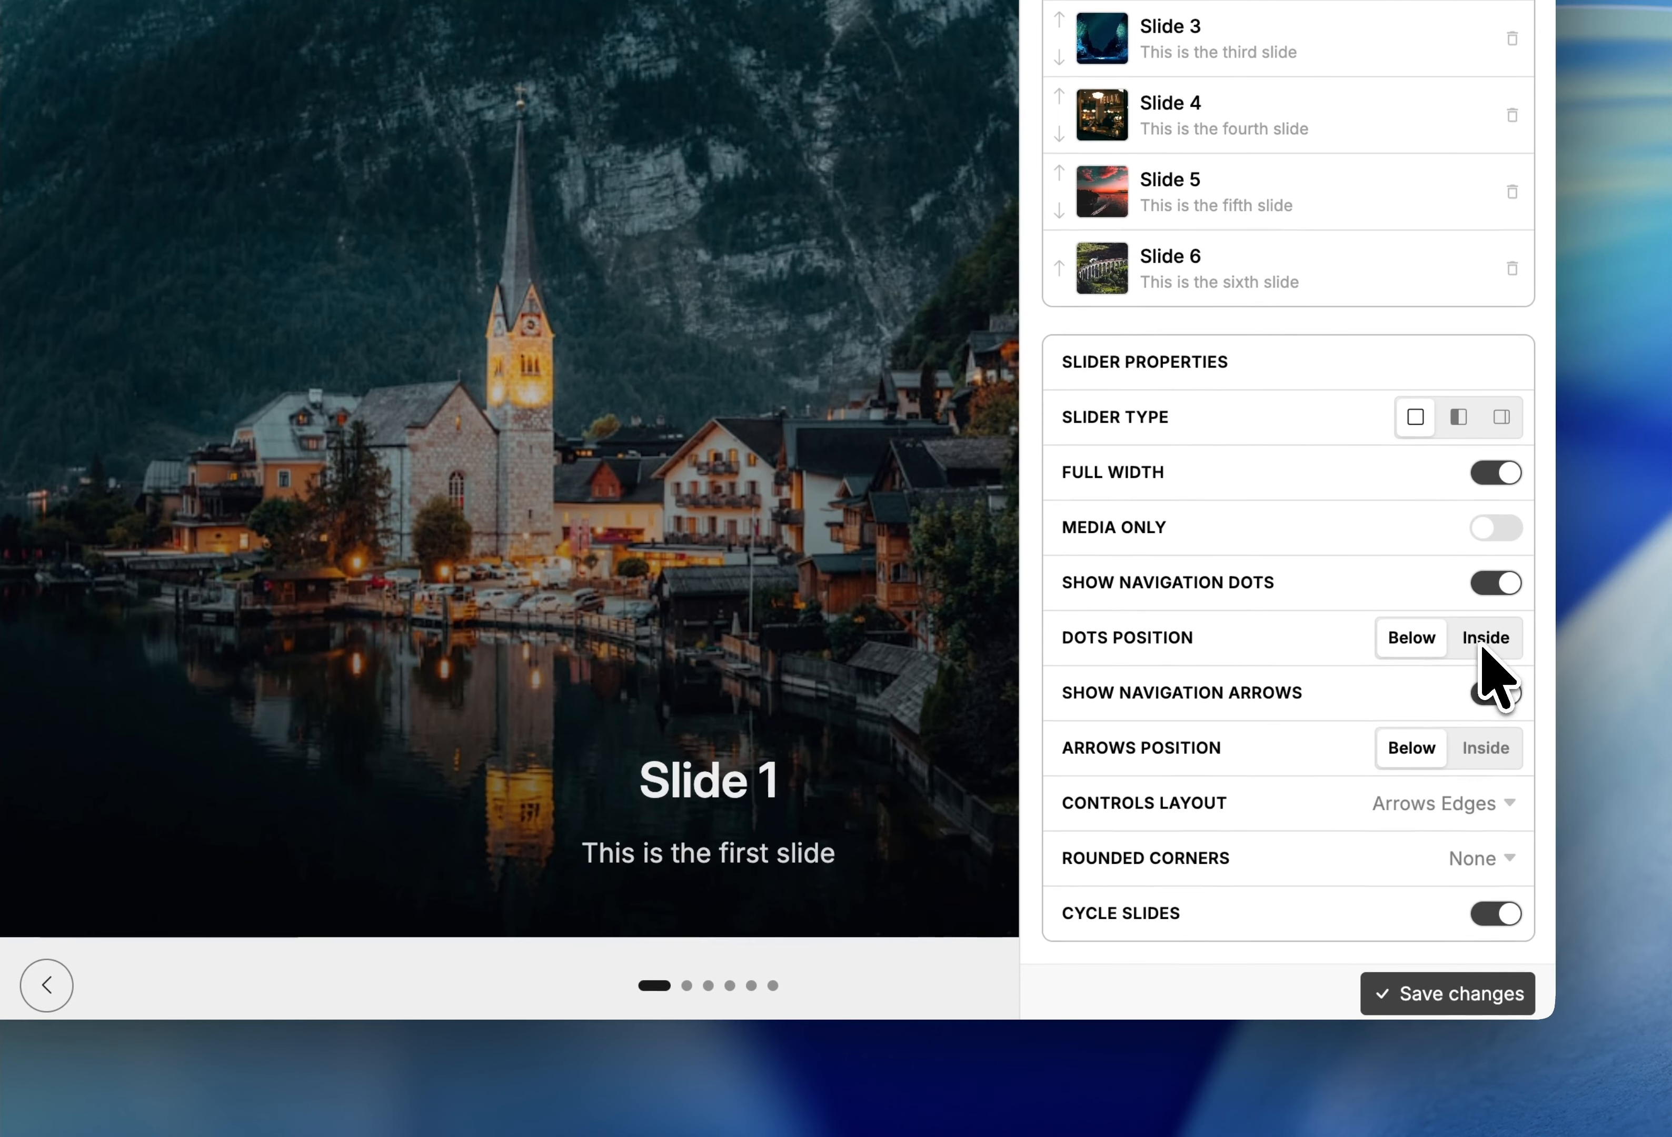
{"action": "left_click", "coordinate": [1486, 639]}
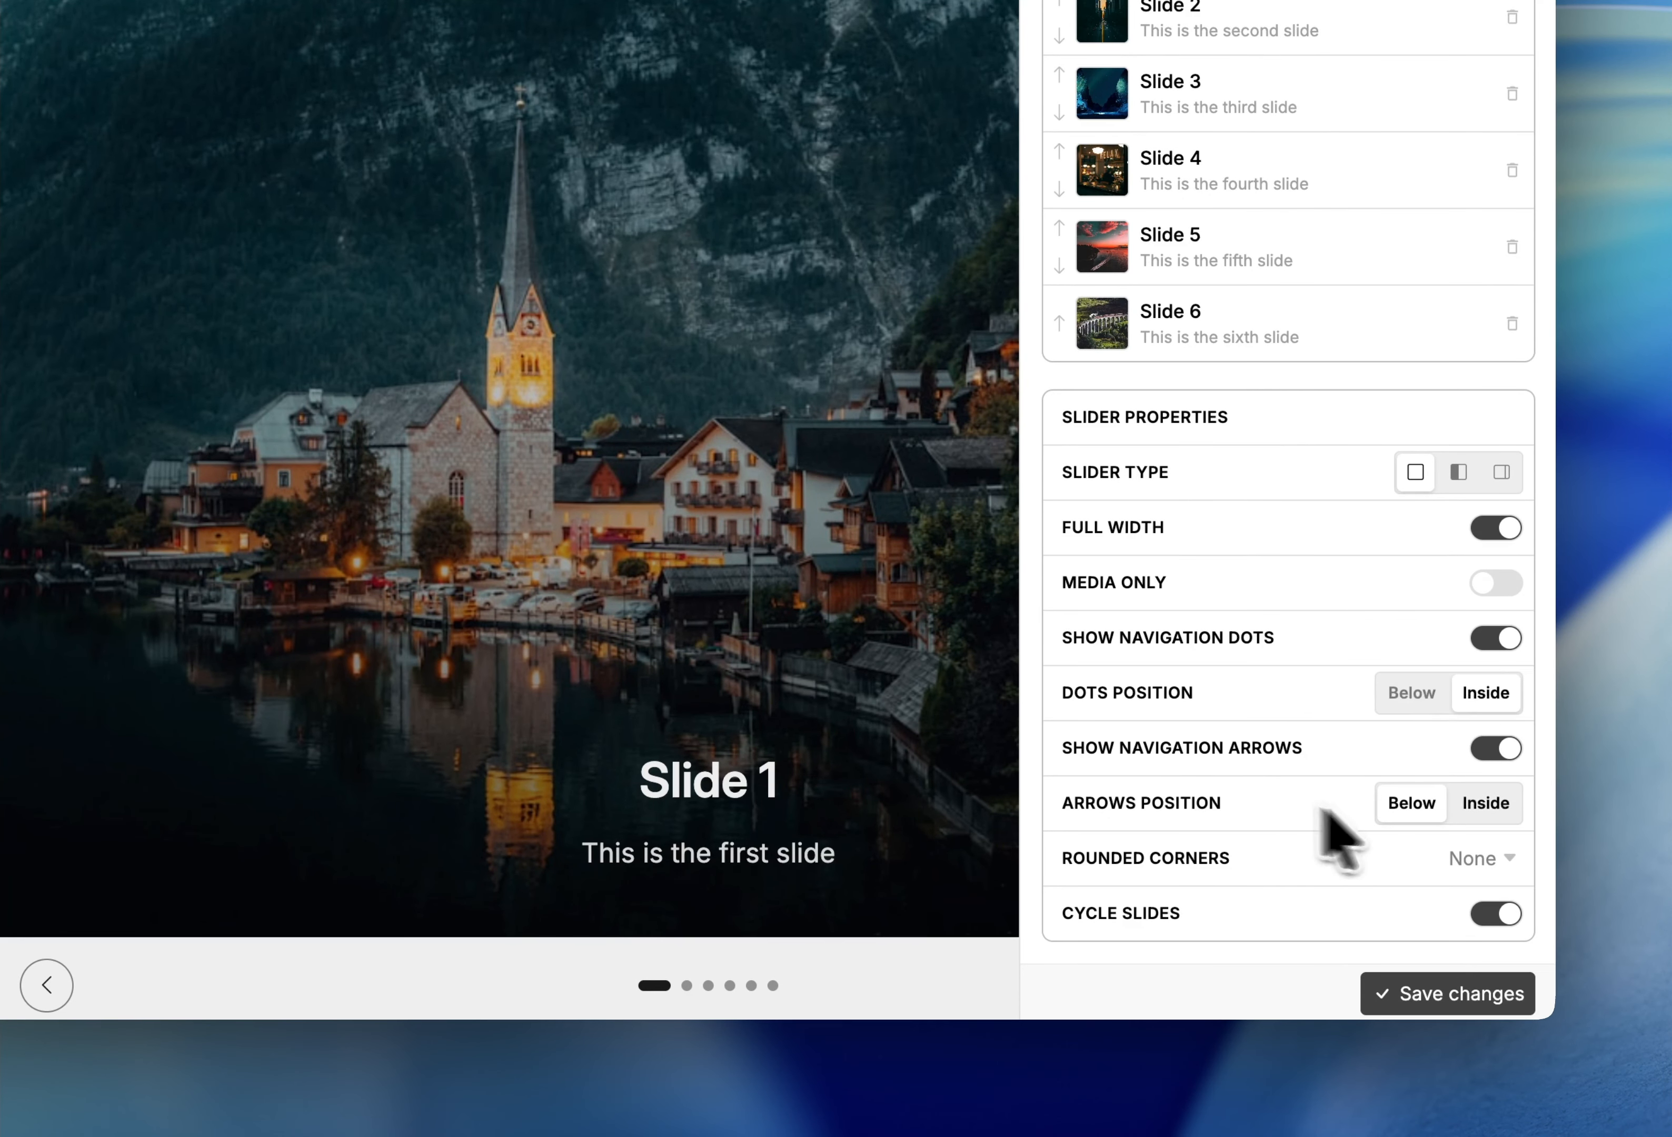
{"action": "left_click", "coordinate": [1426, 992]}
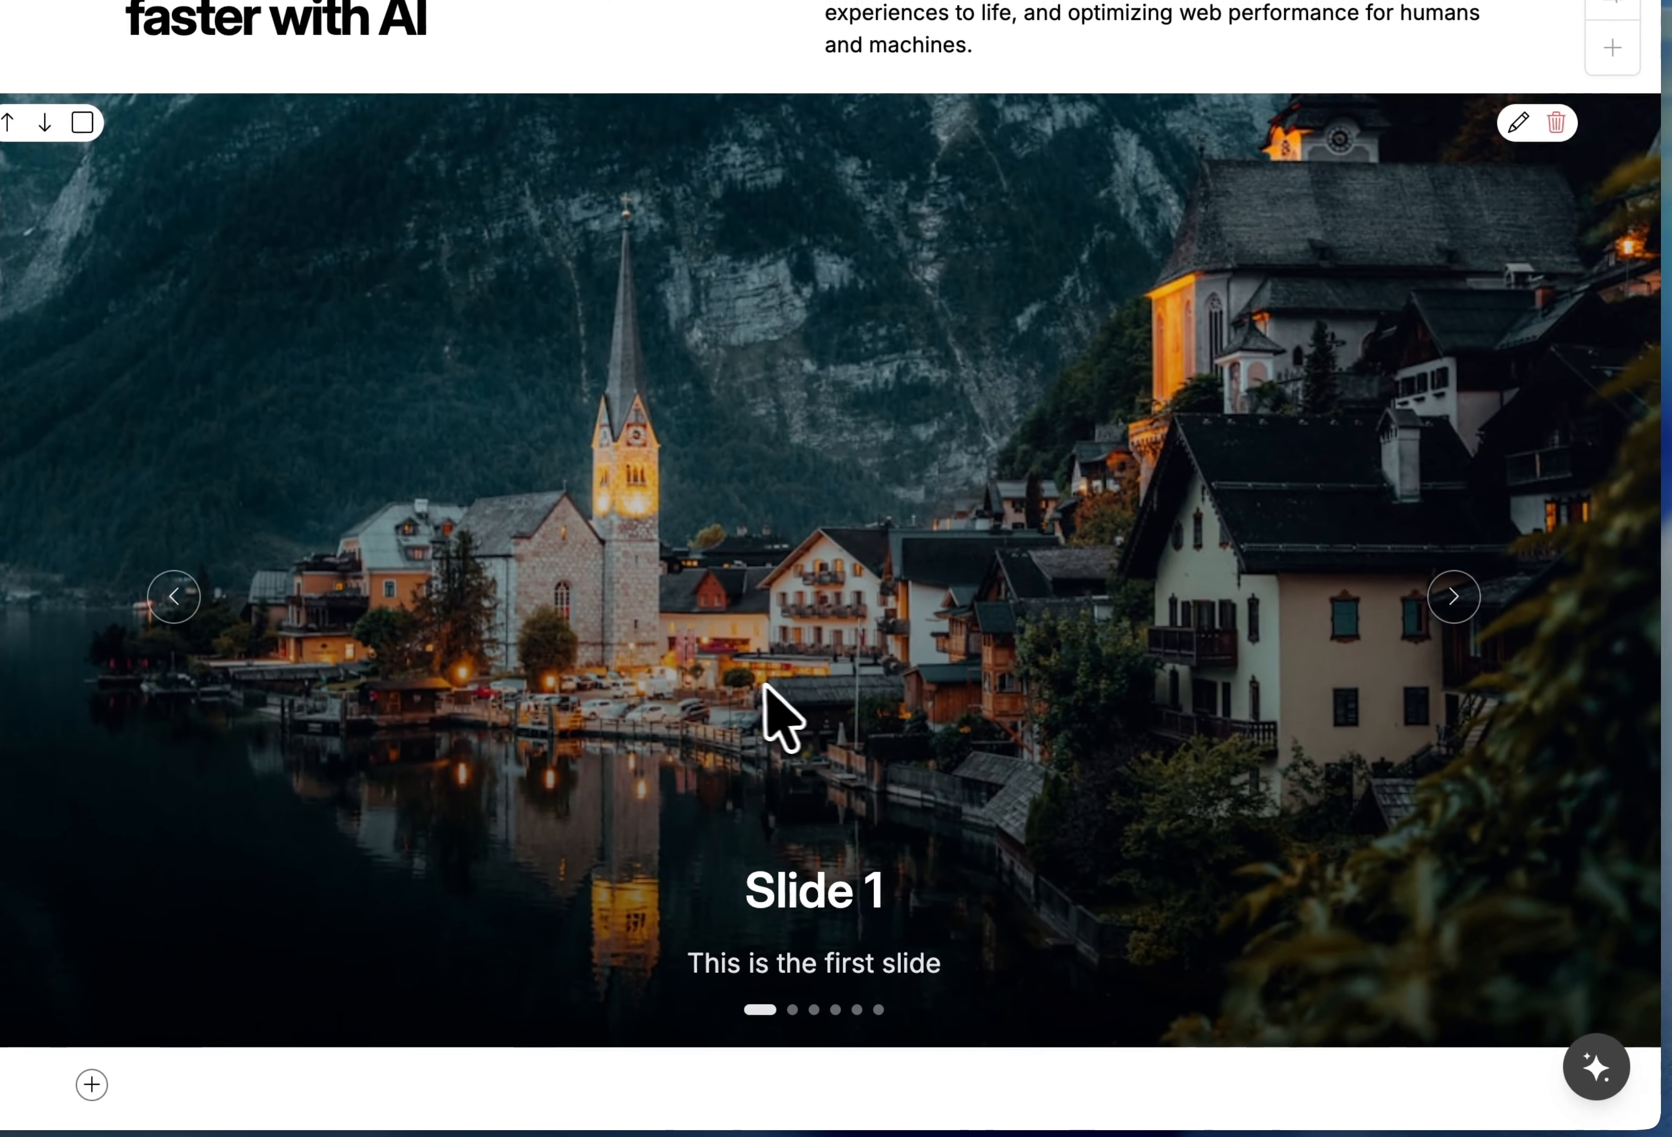
Turn on Media Only and turn off the navigation dots for the image slider, and save the changes.
{"action": "scroll", "coordinate": [649, 574], "scroll_direction": "down", "scroll_amount": 2}
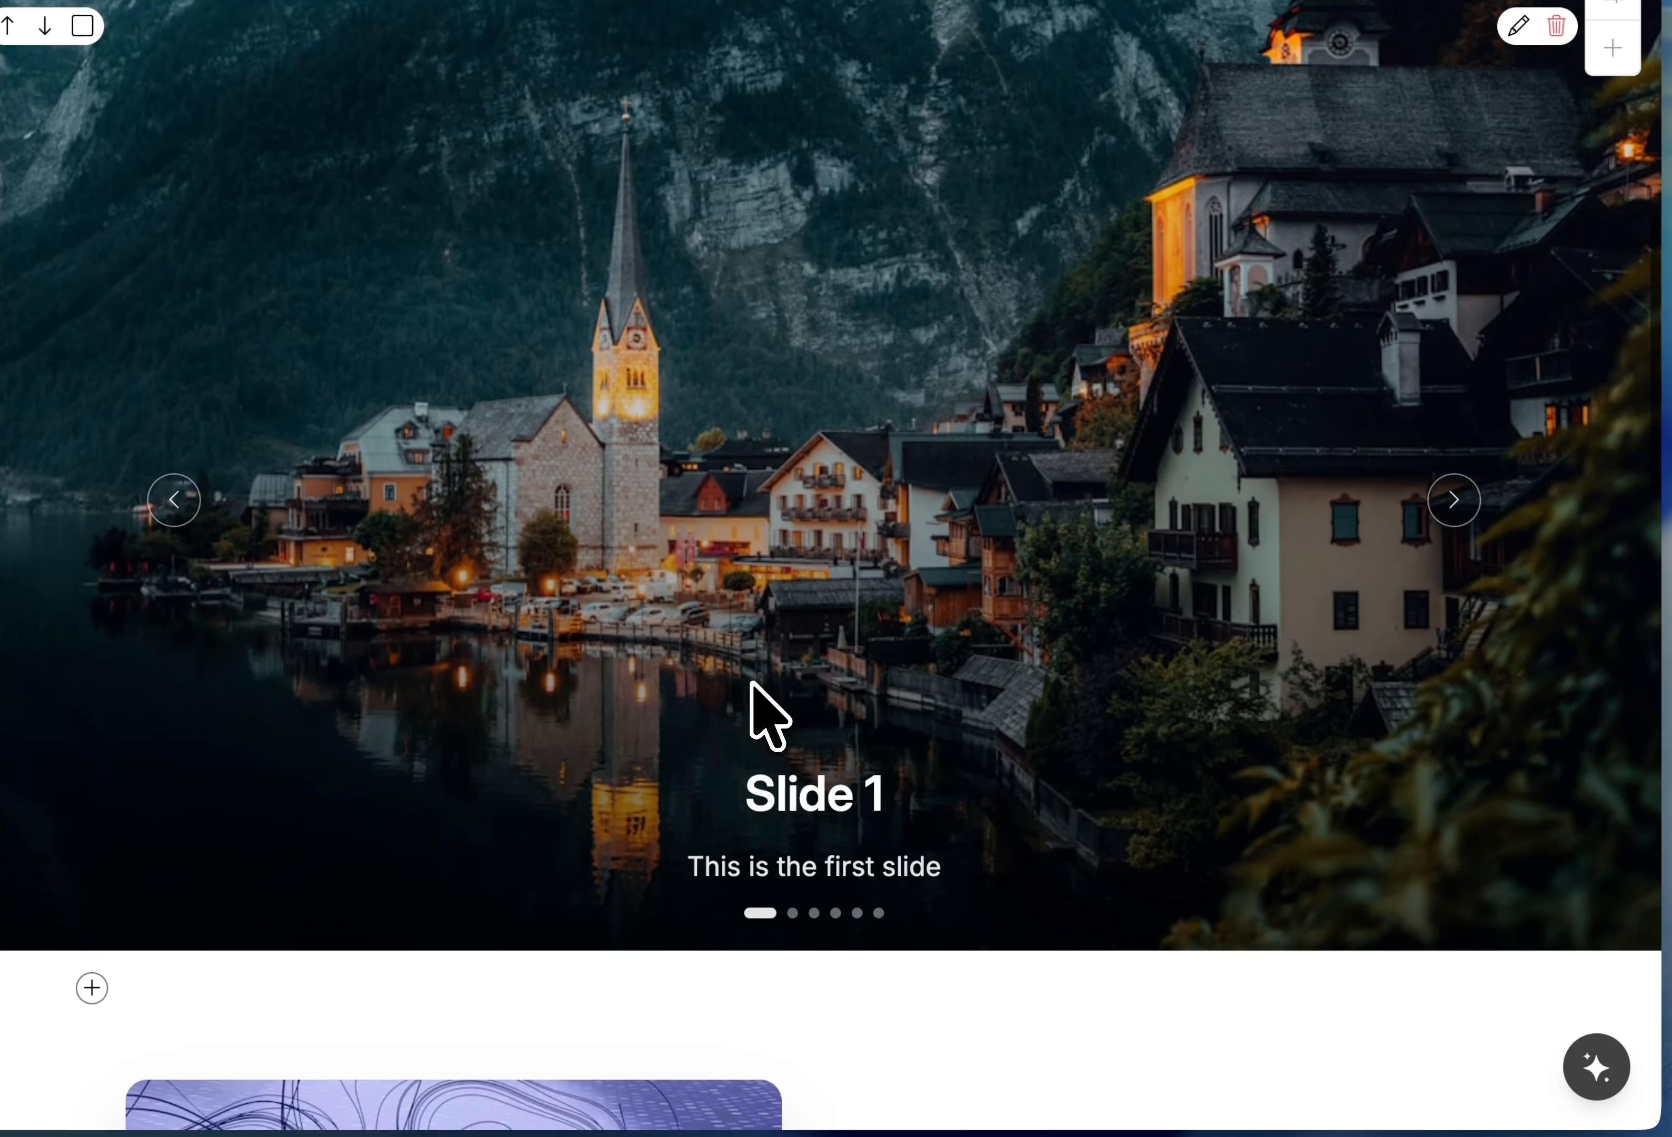
{"action": "scroll", "coordinate": [750, 681], "scroll_direction": "up", "scroll_amount": 2}
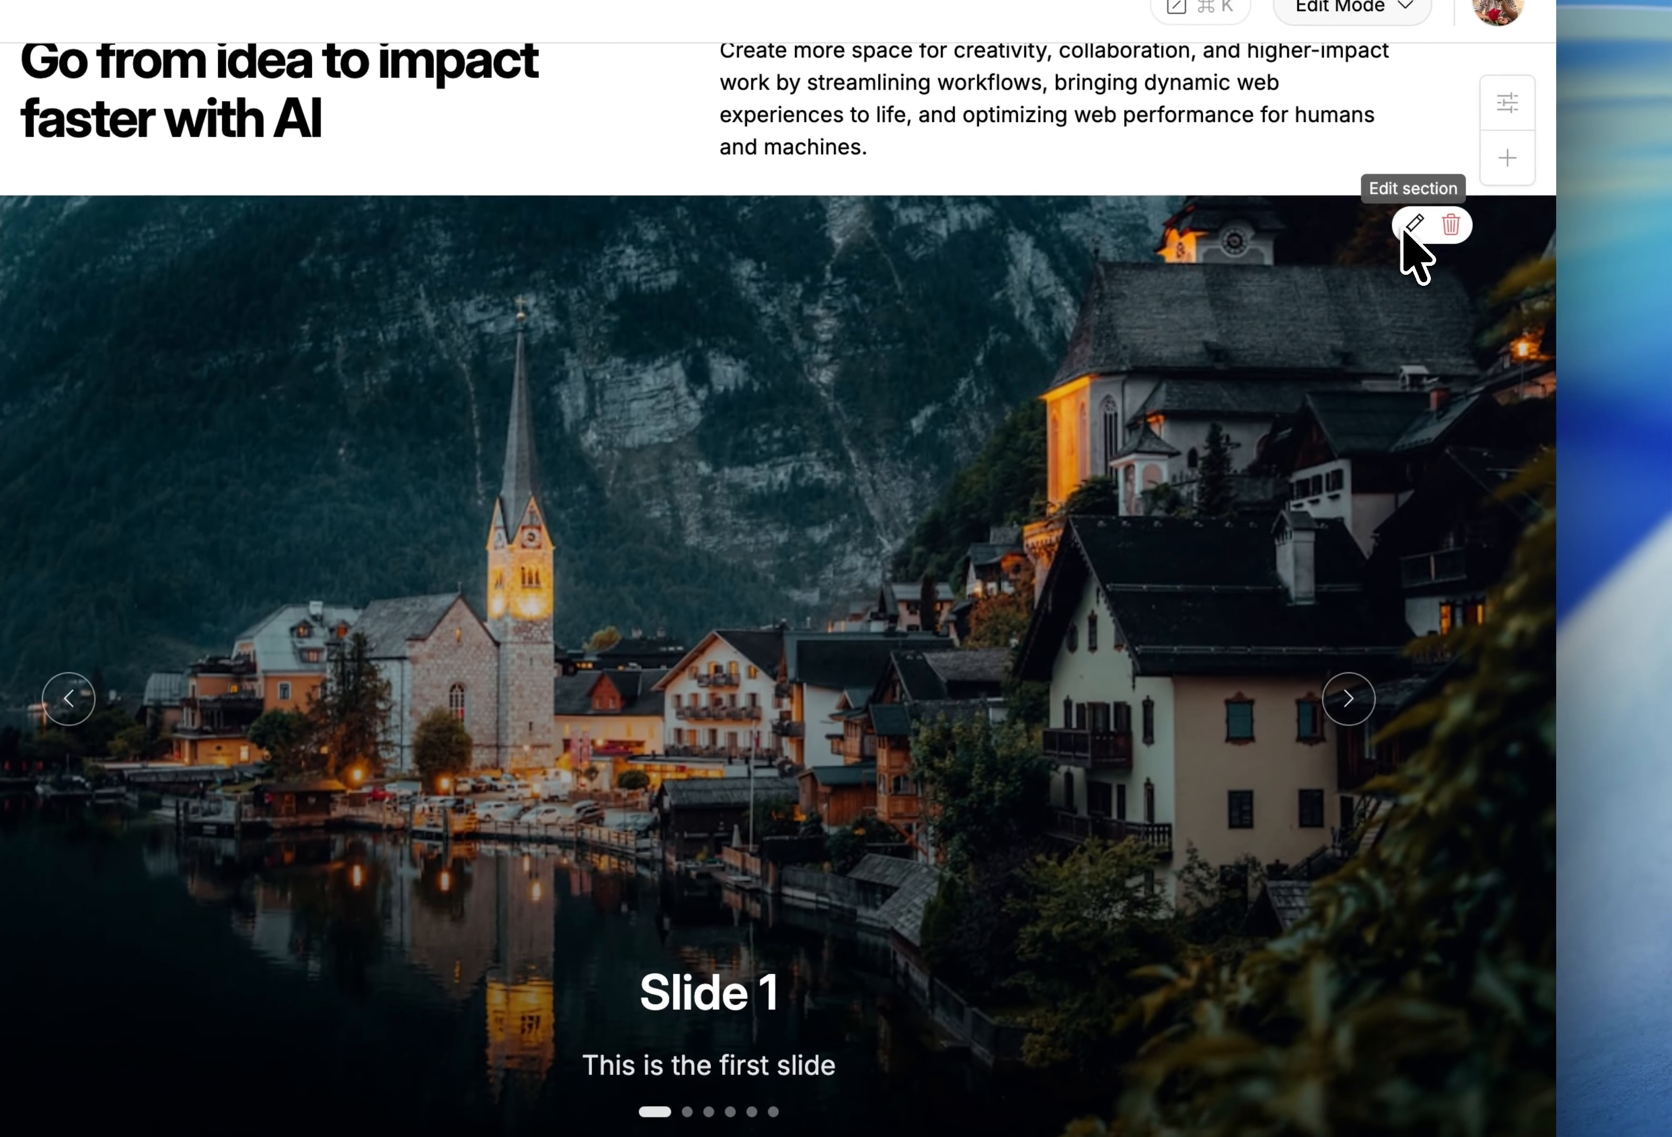
{"action": "left_click", "coordinate": [1460, 175]}
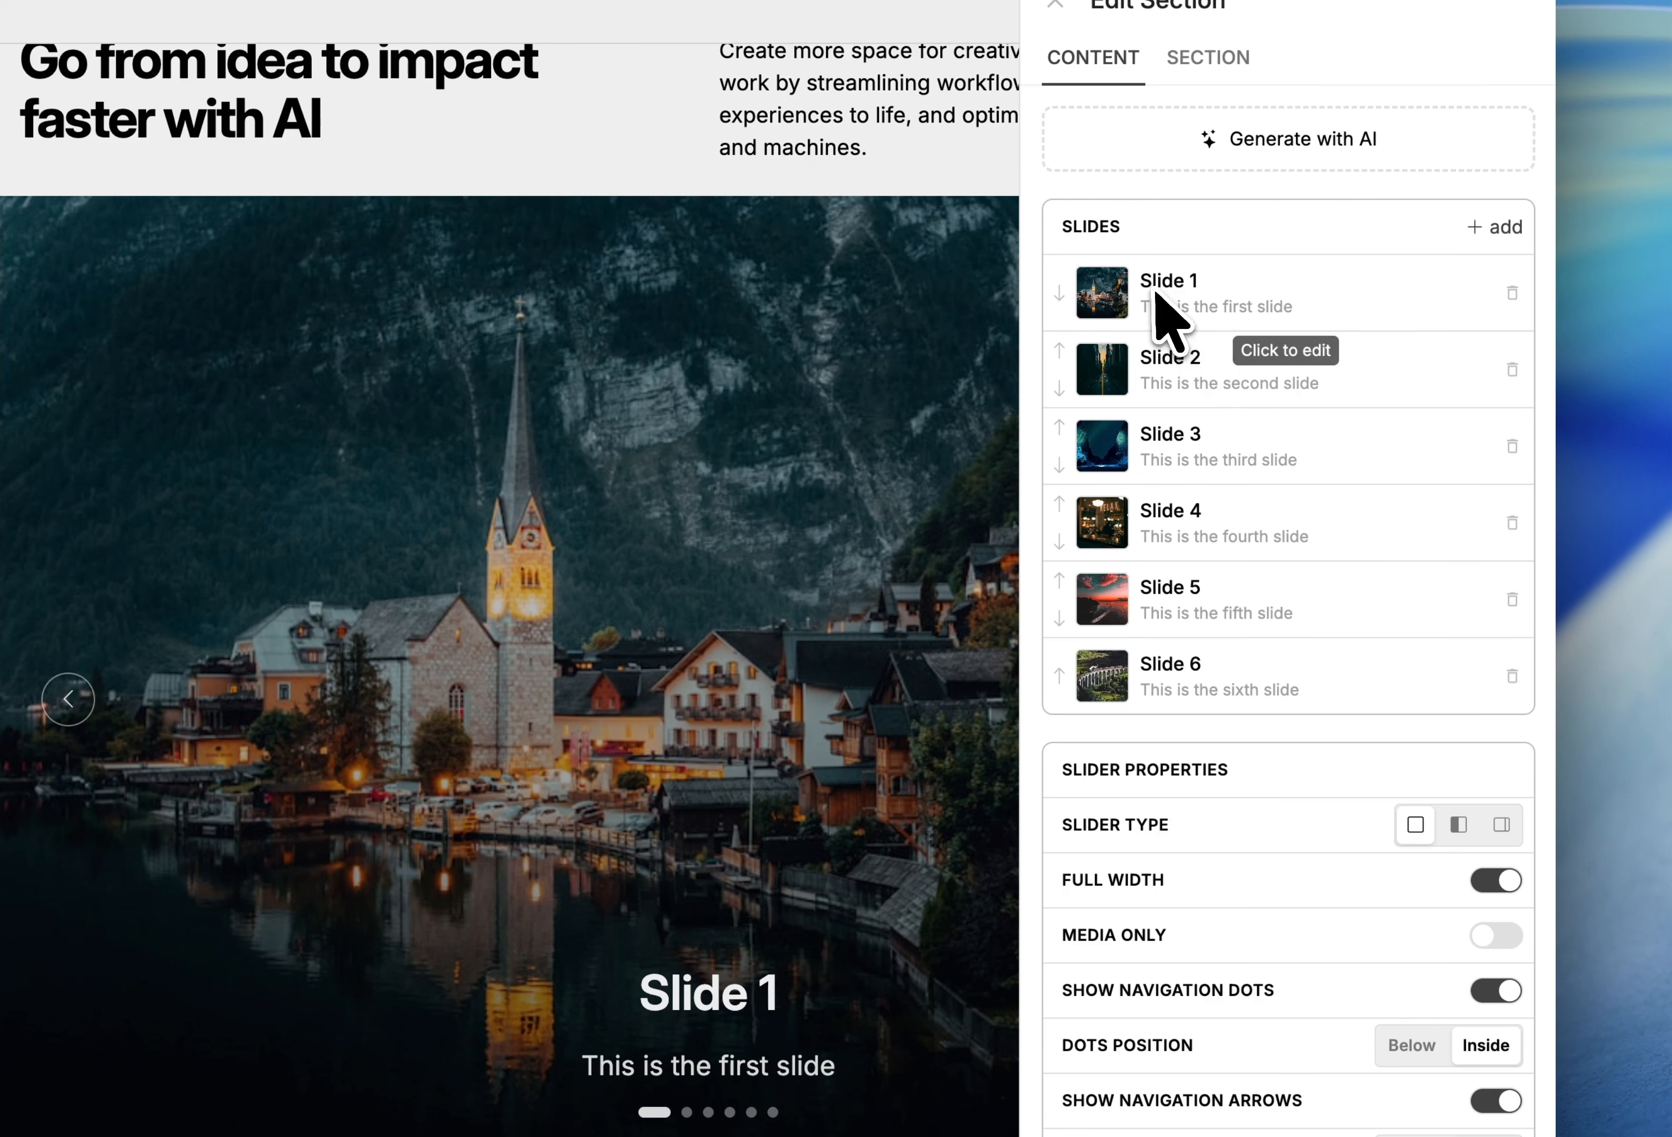
{"action": "scroll", "coordinate": [1218, 780], "scroll_direction": "down", "scroll_amount": 1}
{"action": "left_click", "coordinate": [1496, 799]}
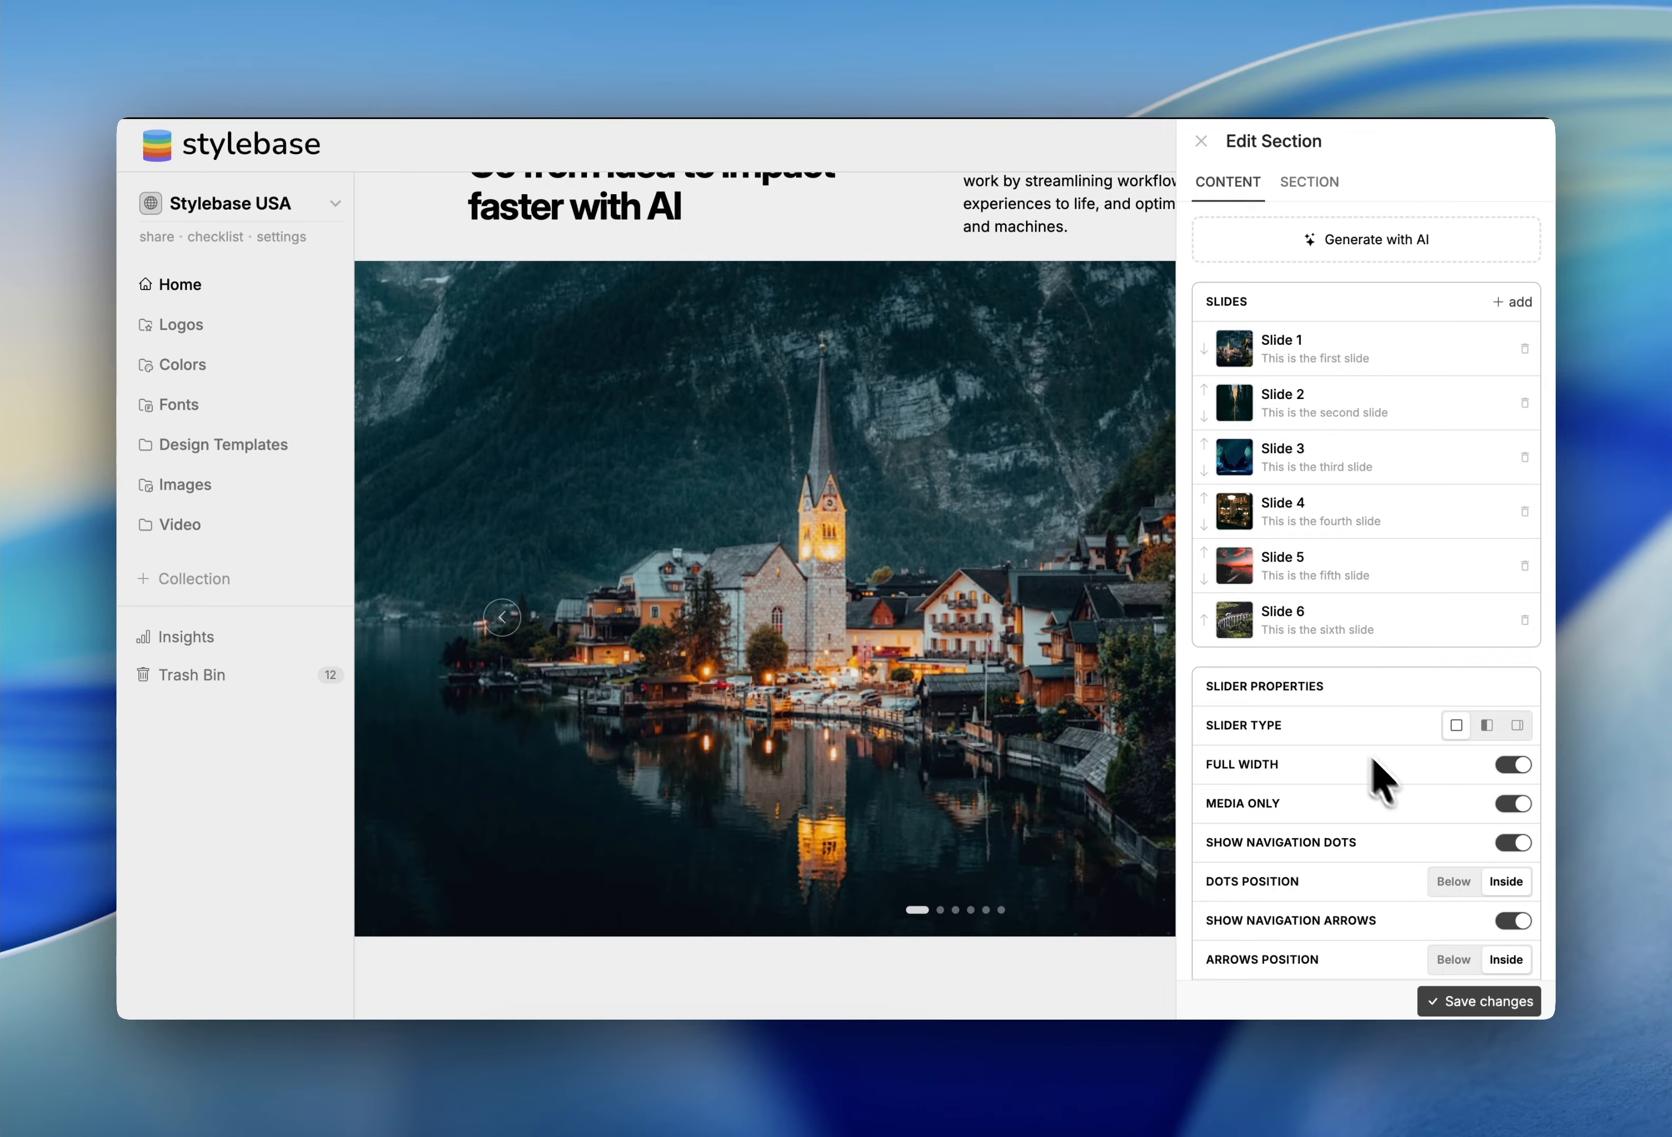
{"action": "scroll", "coordinate": [1354, 716], "scroll_direction": "down", "scroll_amount": 2}
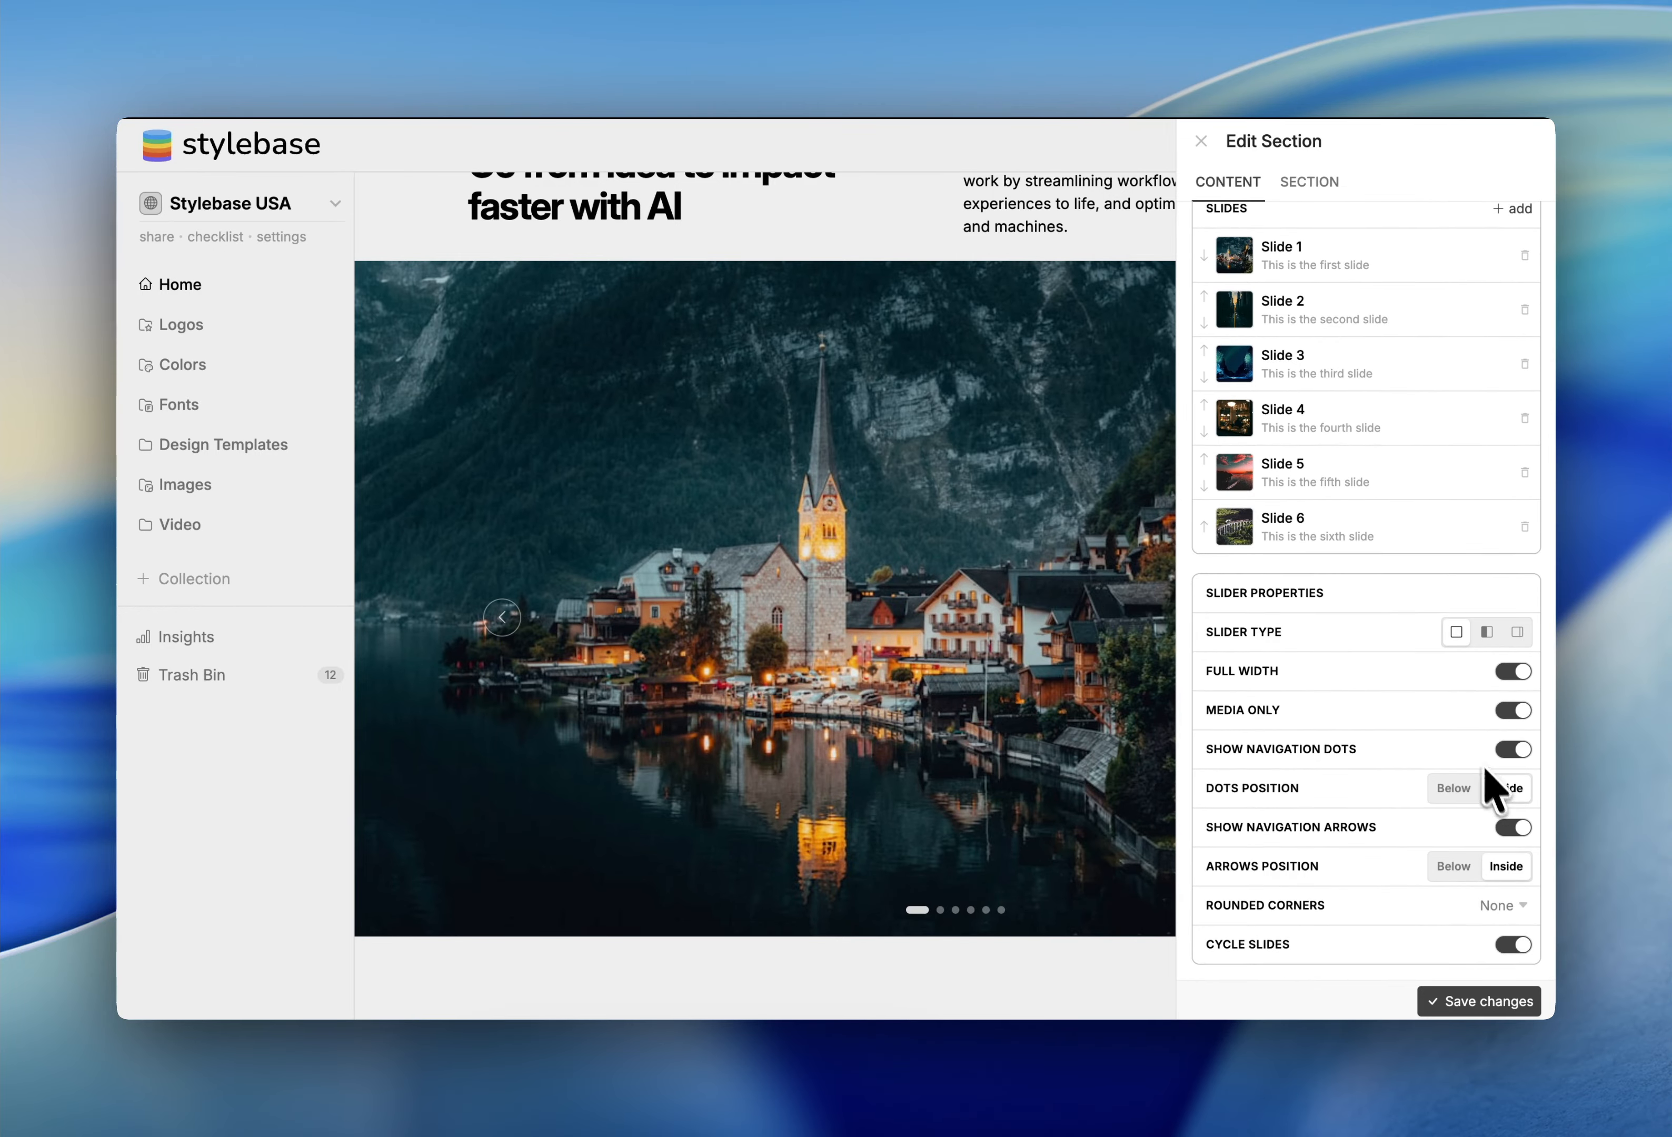
{"action": "left_click", "coordinate": [1502, 750]}
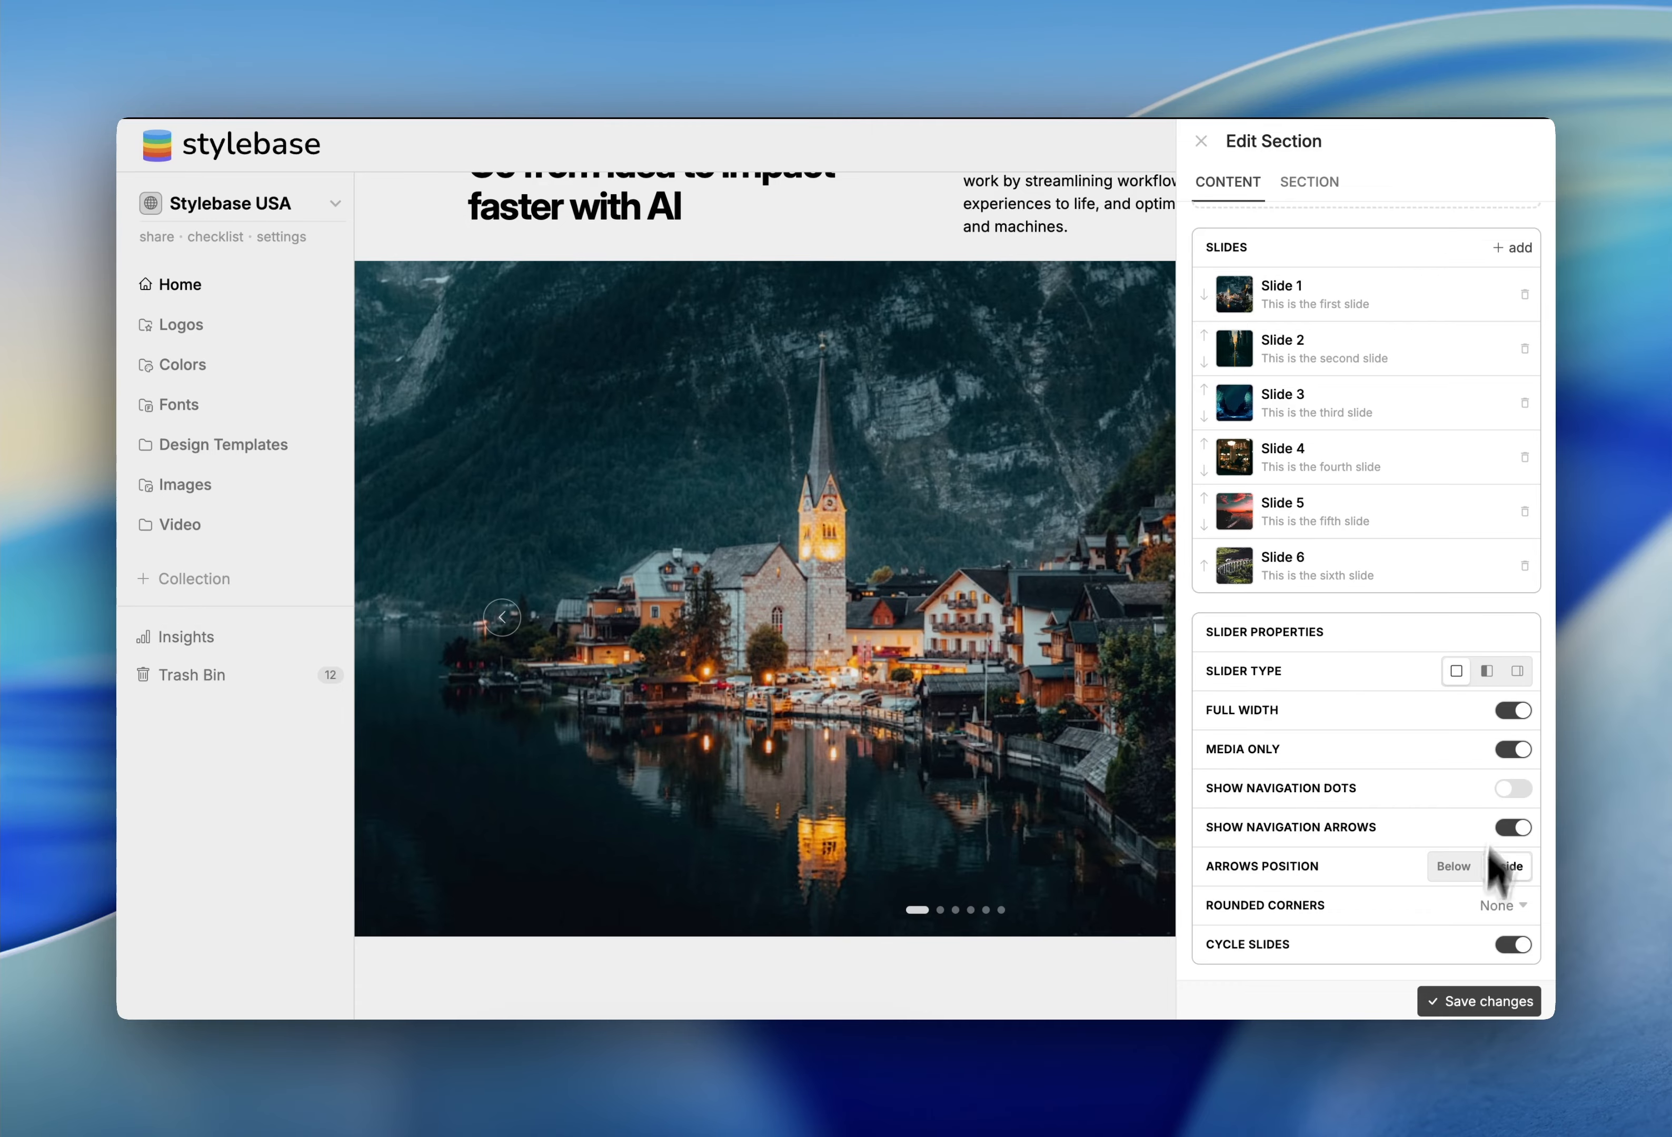
{"action": "left_click", "coordinate": [1468, 1005]}
Switch the card section under "Essential brand assets" to the bento layout with two stacked cards between two tall cards, and save.
{"action": "scroll", "coordinate": [1045, 585], "scroll_direction": "up", "scroll_amount": 10}
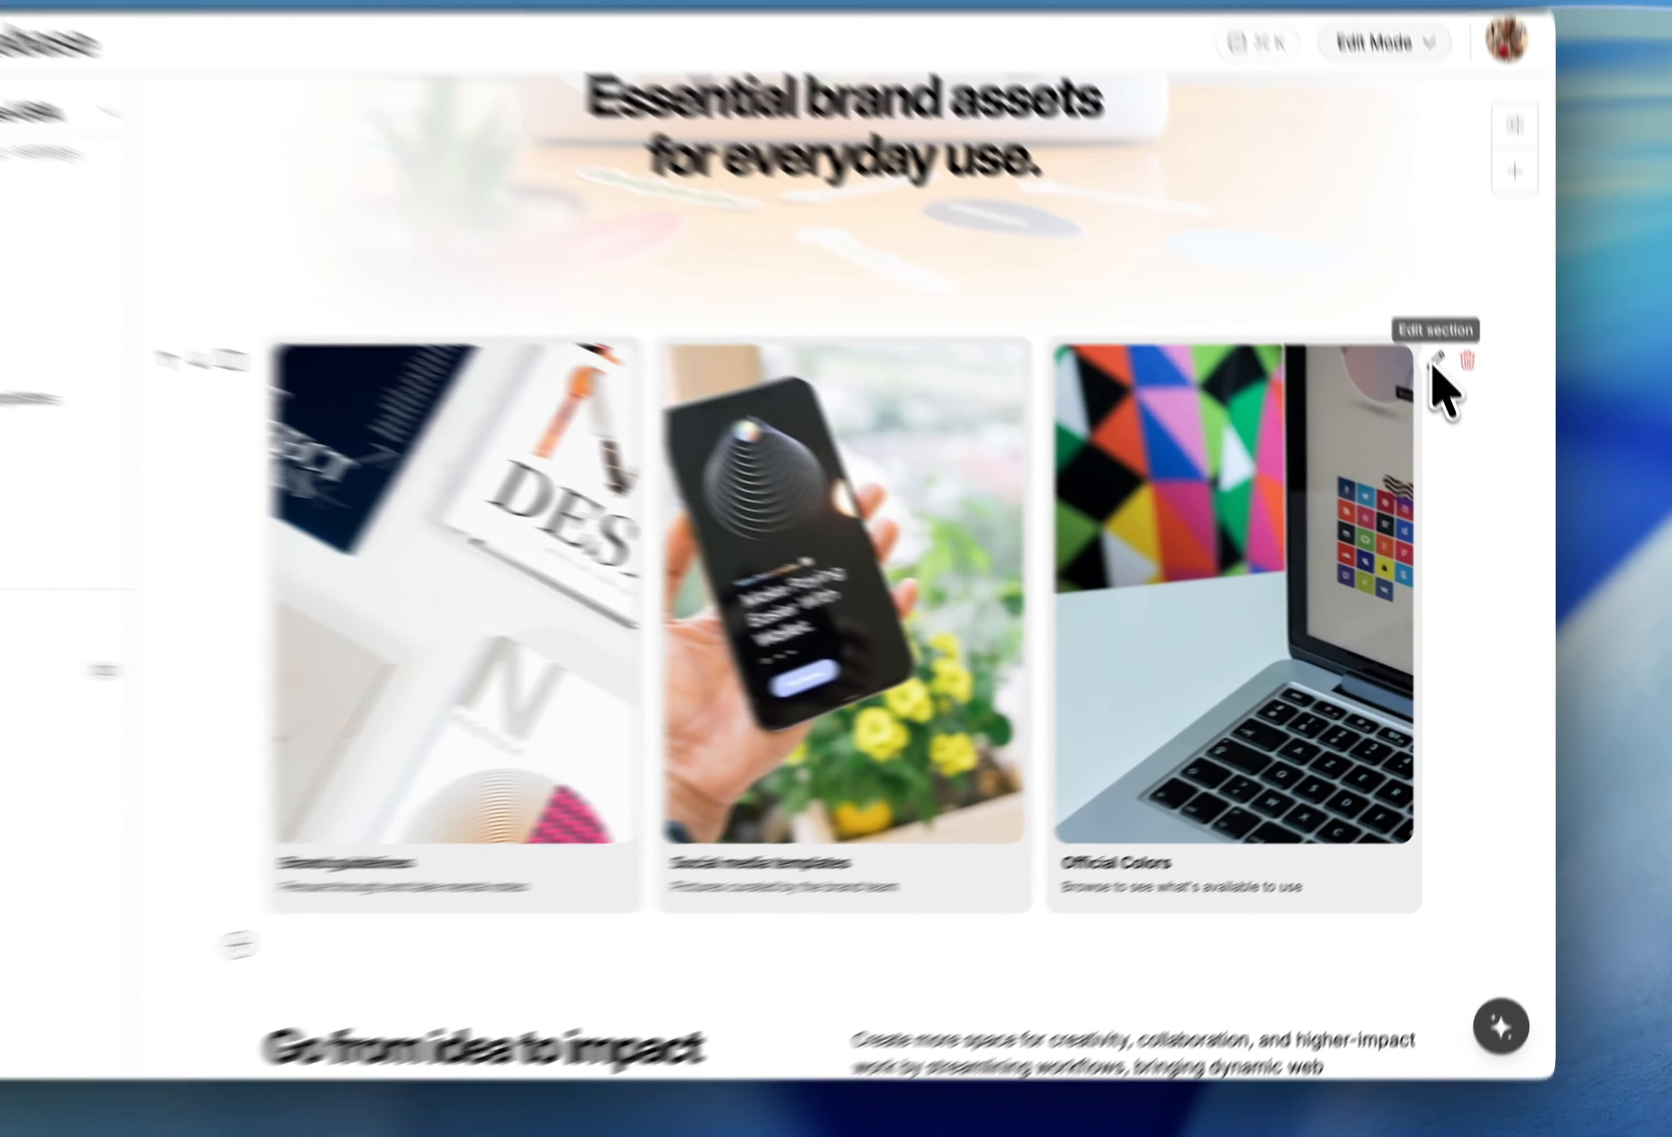
{"action": "left_click", "coordinate": [1455, 413]}
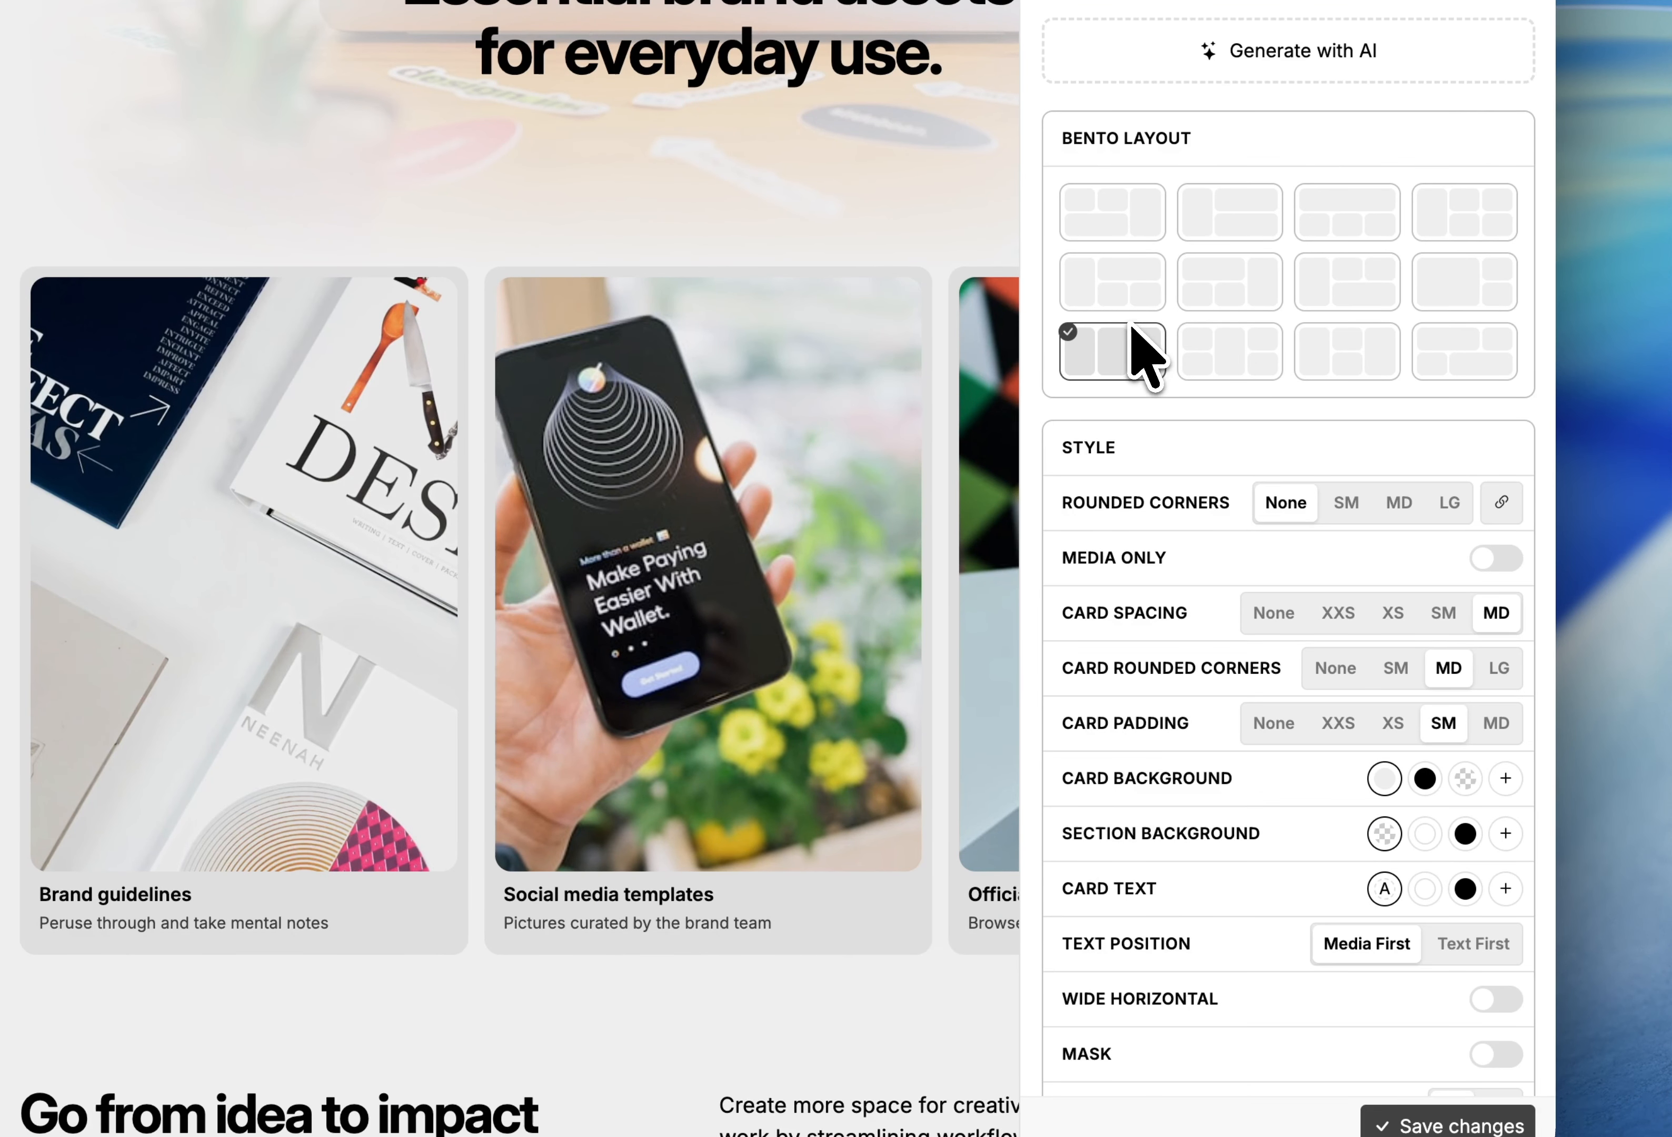
{"action": "left_click", "coordinate": [1347, 351]}
{"action": "left_click", "coordinate": [1414, 1124]}
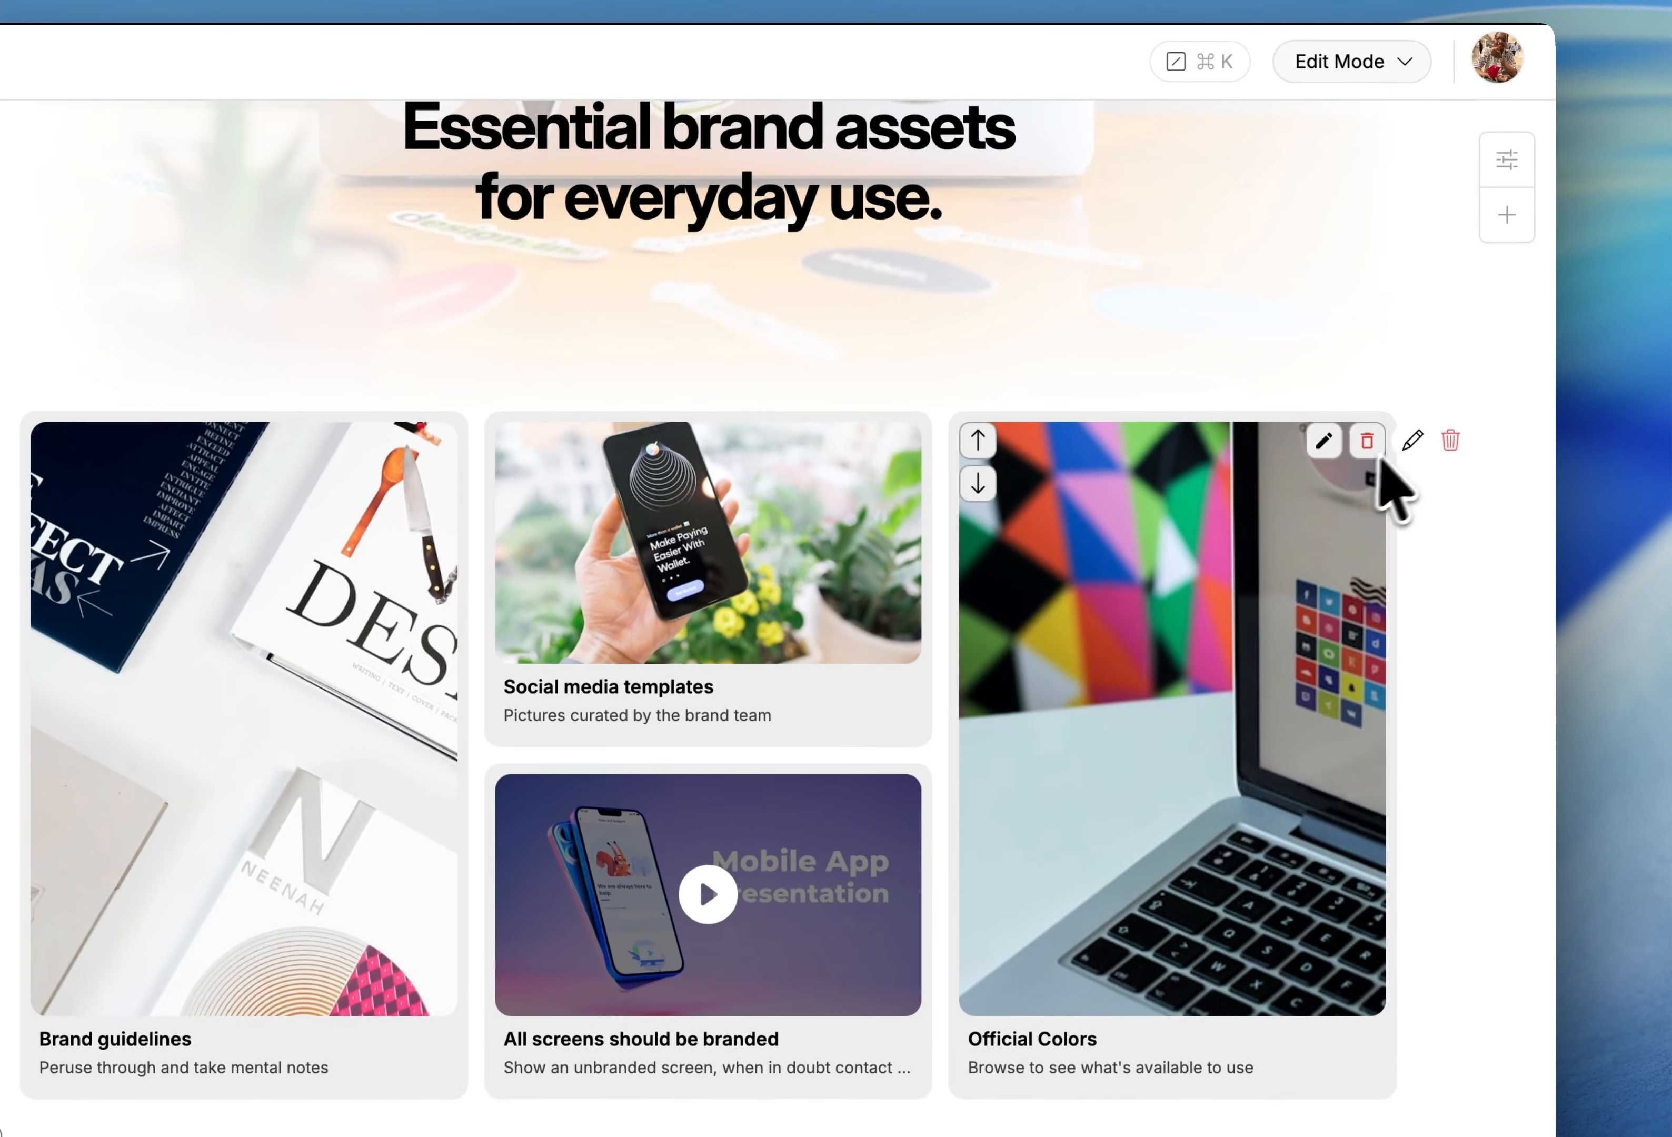
Change the card section to the bento layout with one large card beside two stacked small cards, and save.
{"action": "left_click", "coordinate": [1412, 440]}
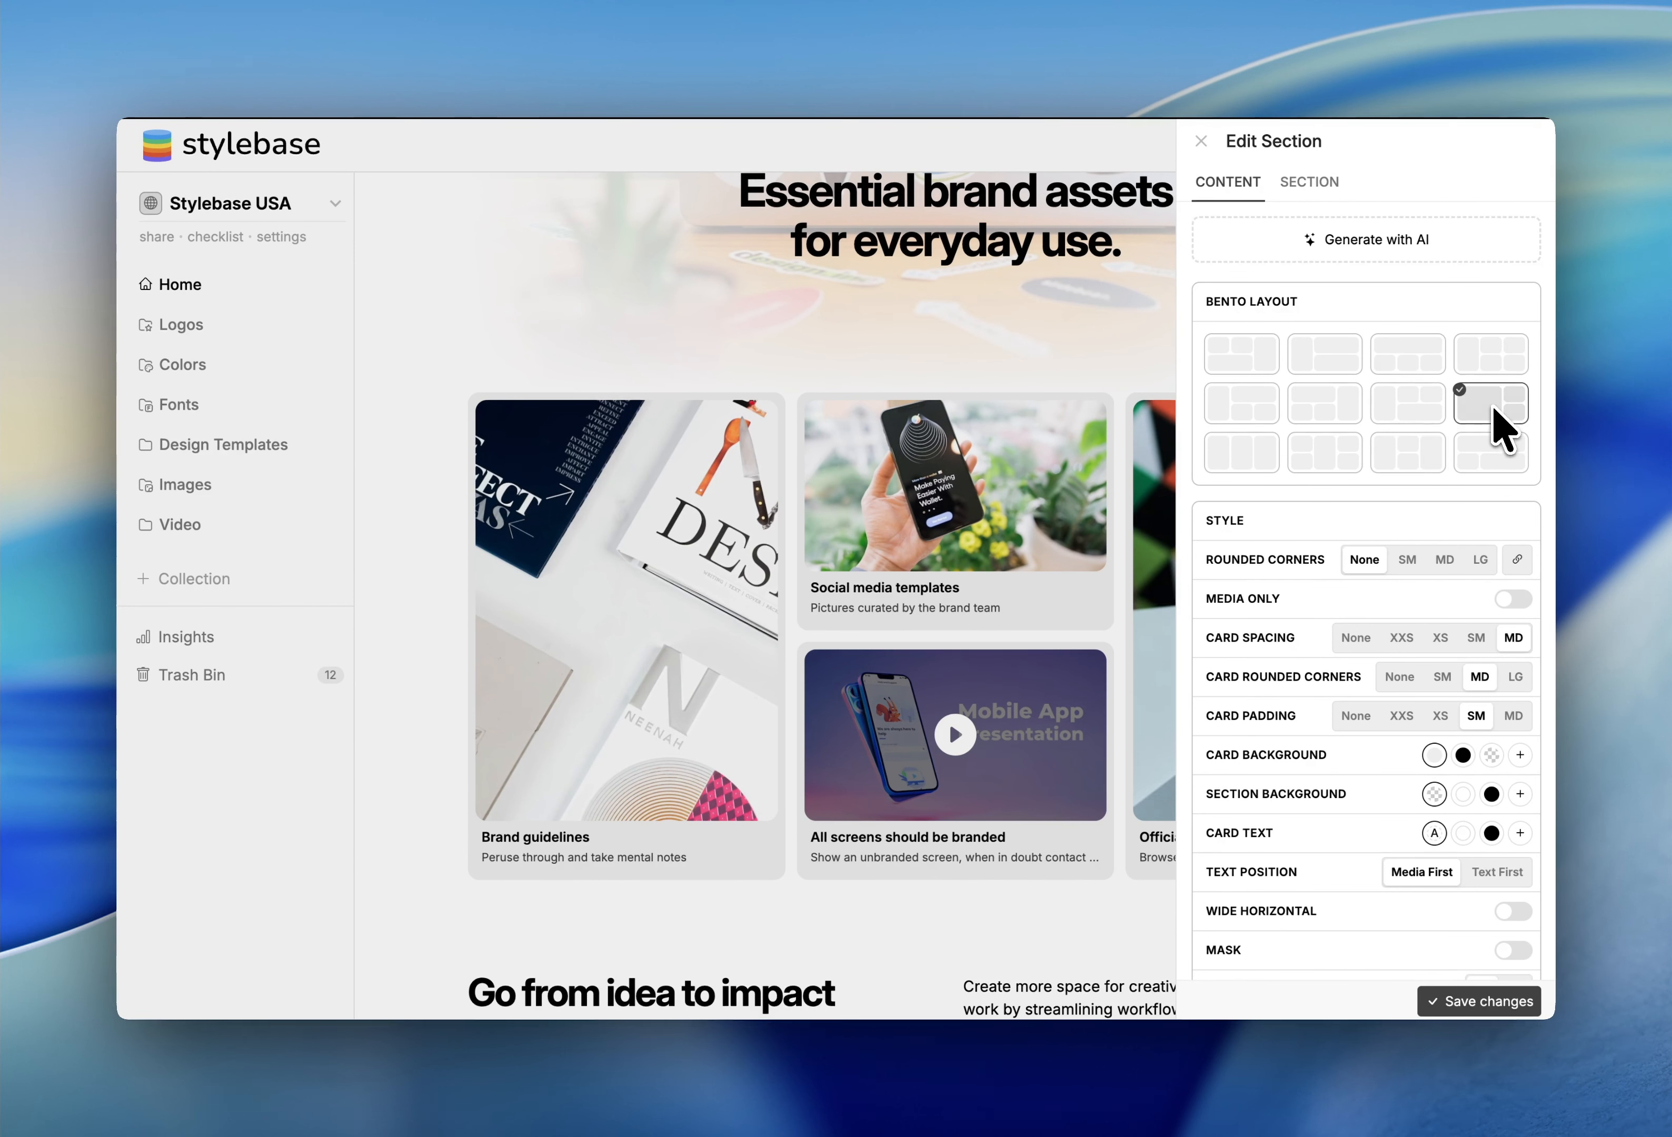
{"action": "left_click", "coordinate": [1456, 1002]}
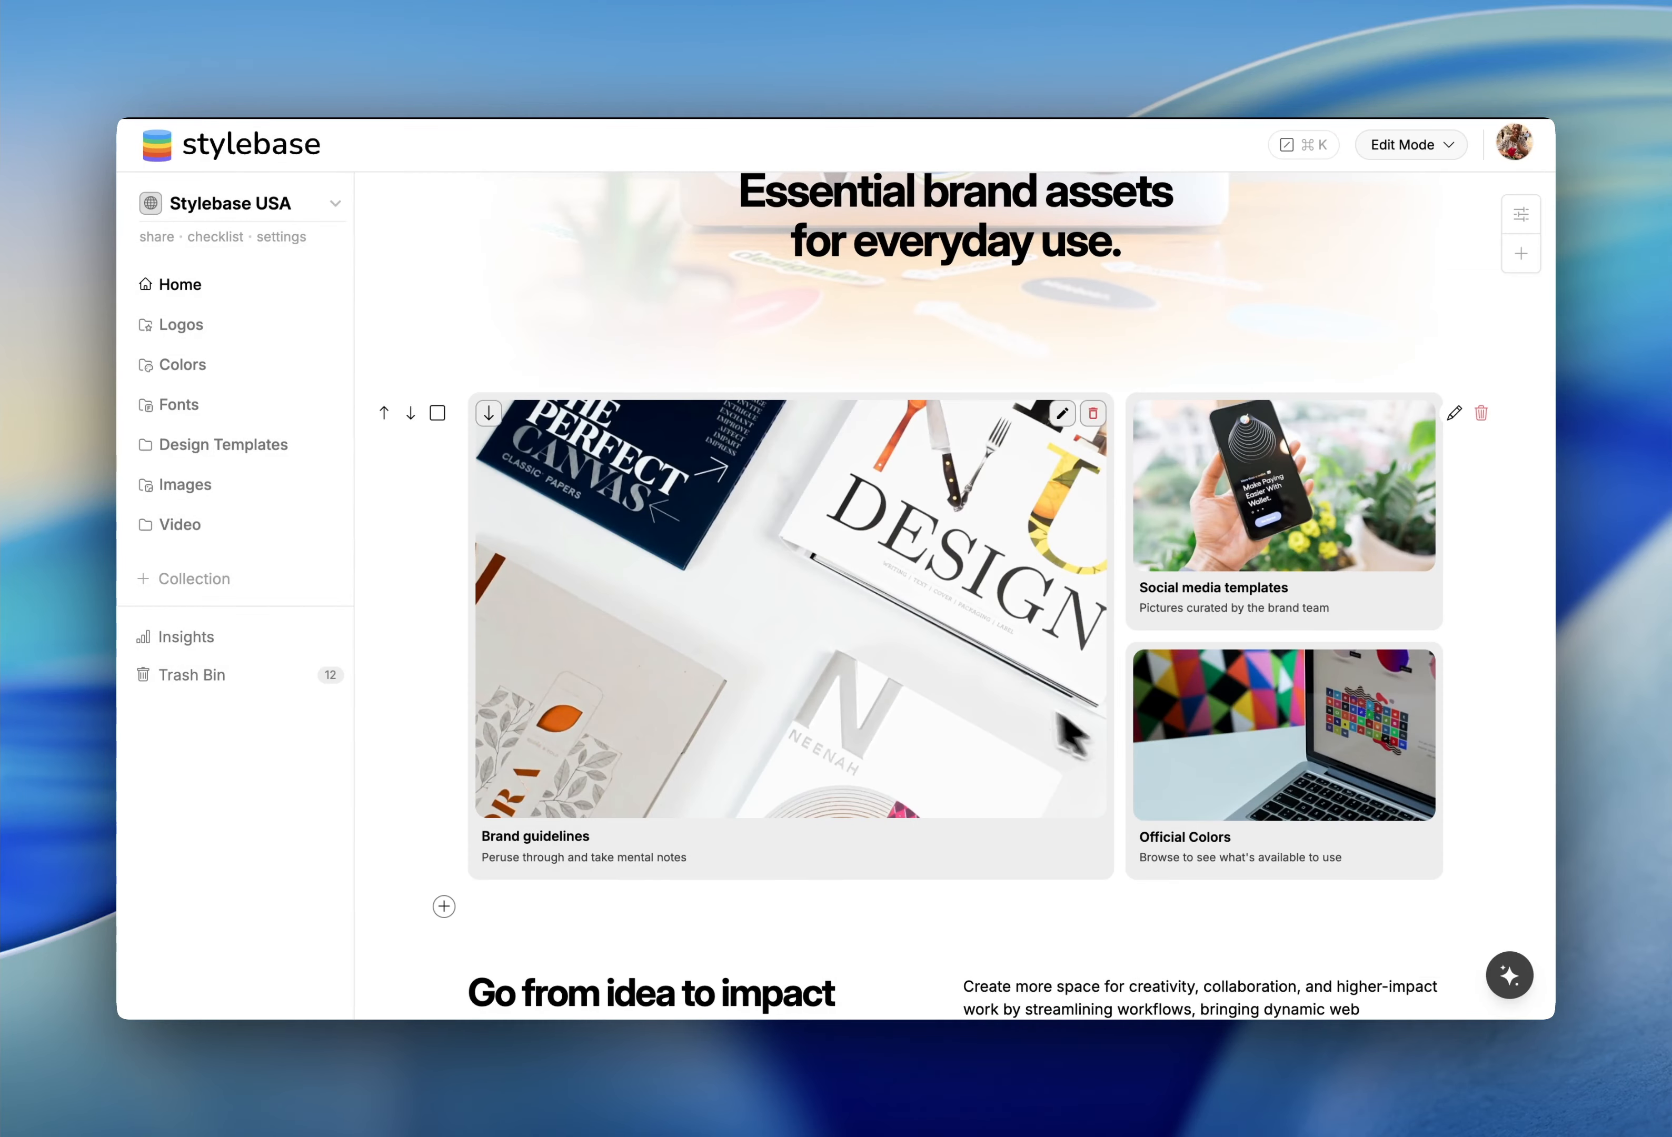
{"action": "scroll", "coordinate": [772, 616], "scroll_direction": "up", "scroll_amount": 4}
{"action": "scroll", "coordinate": [769, 613], "scroll_direction": "down", "scroll_amount": 8}
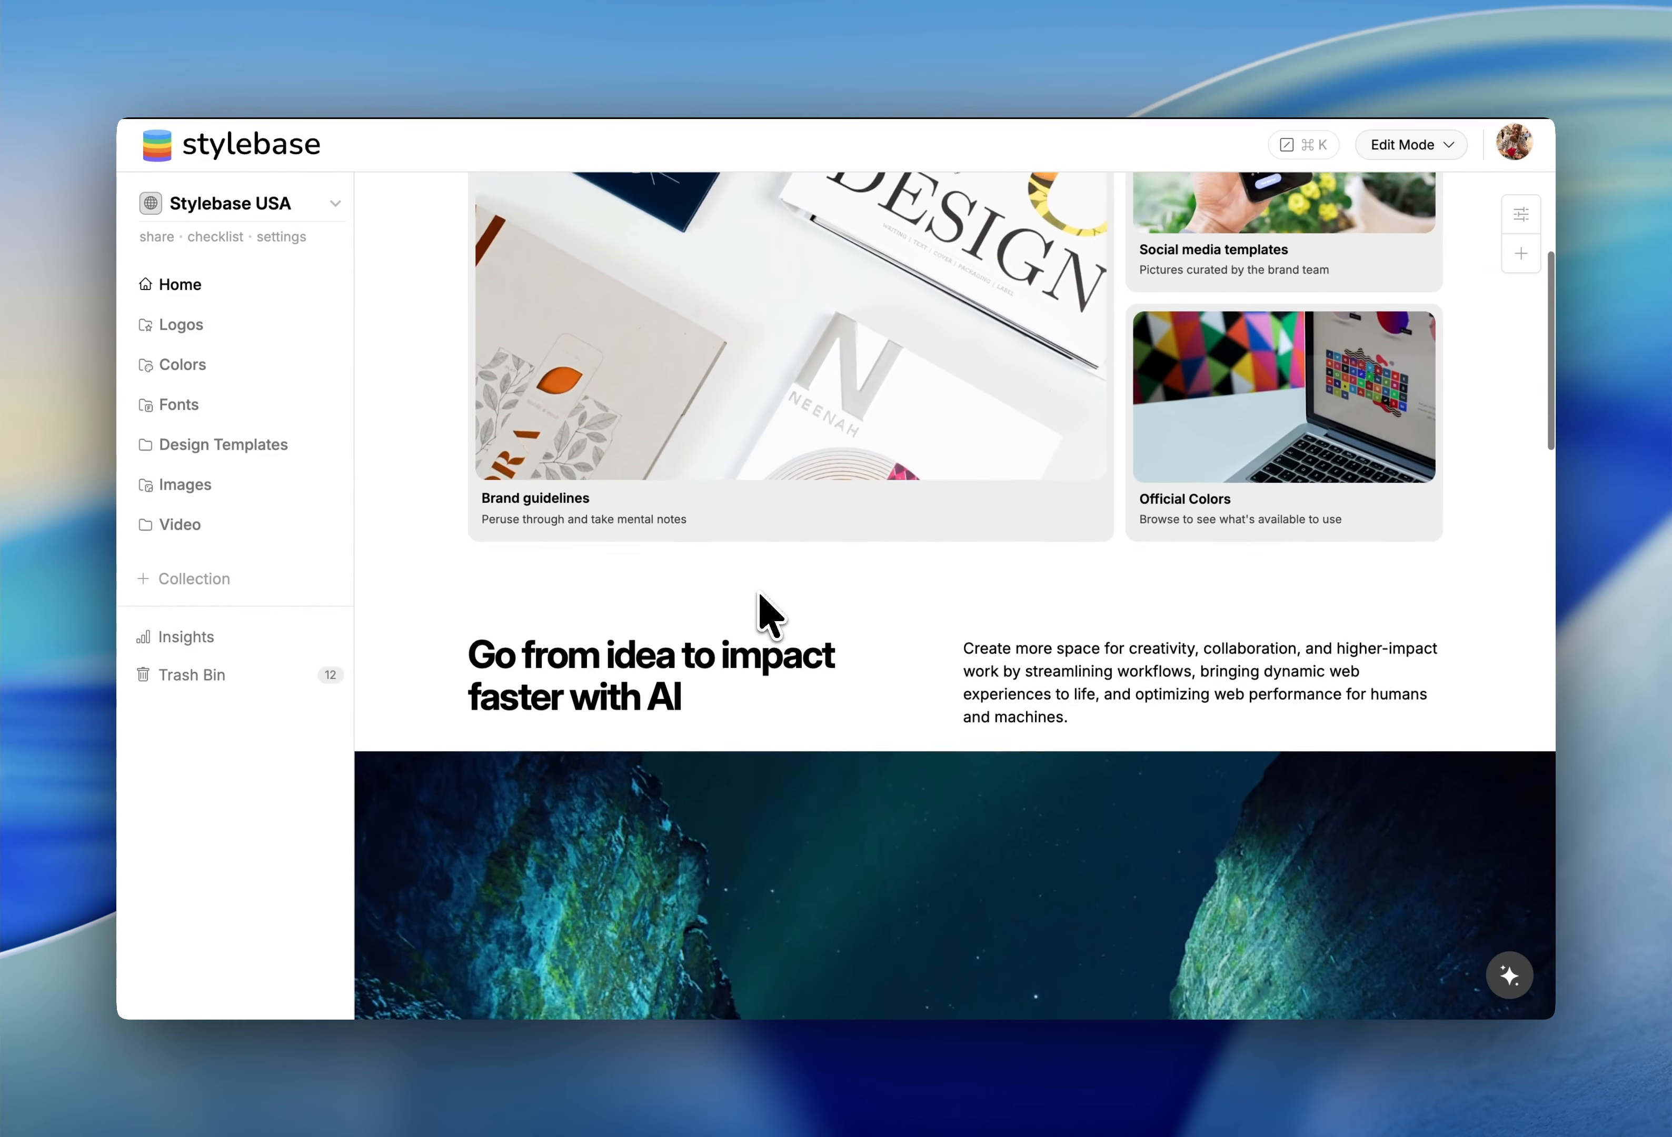
Set the bento section's card spacing to None and its card background to black.
{"action": "scroll", "coordinate": [769, 613], "scroll_direction": "up", "scroll_amount": 9}
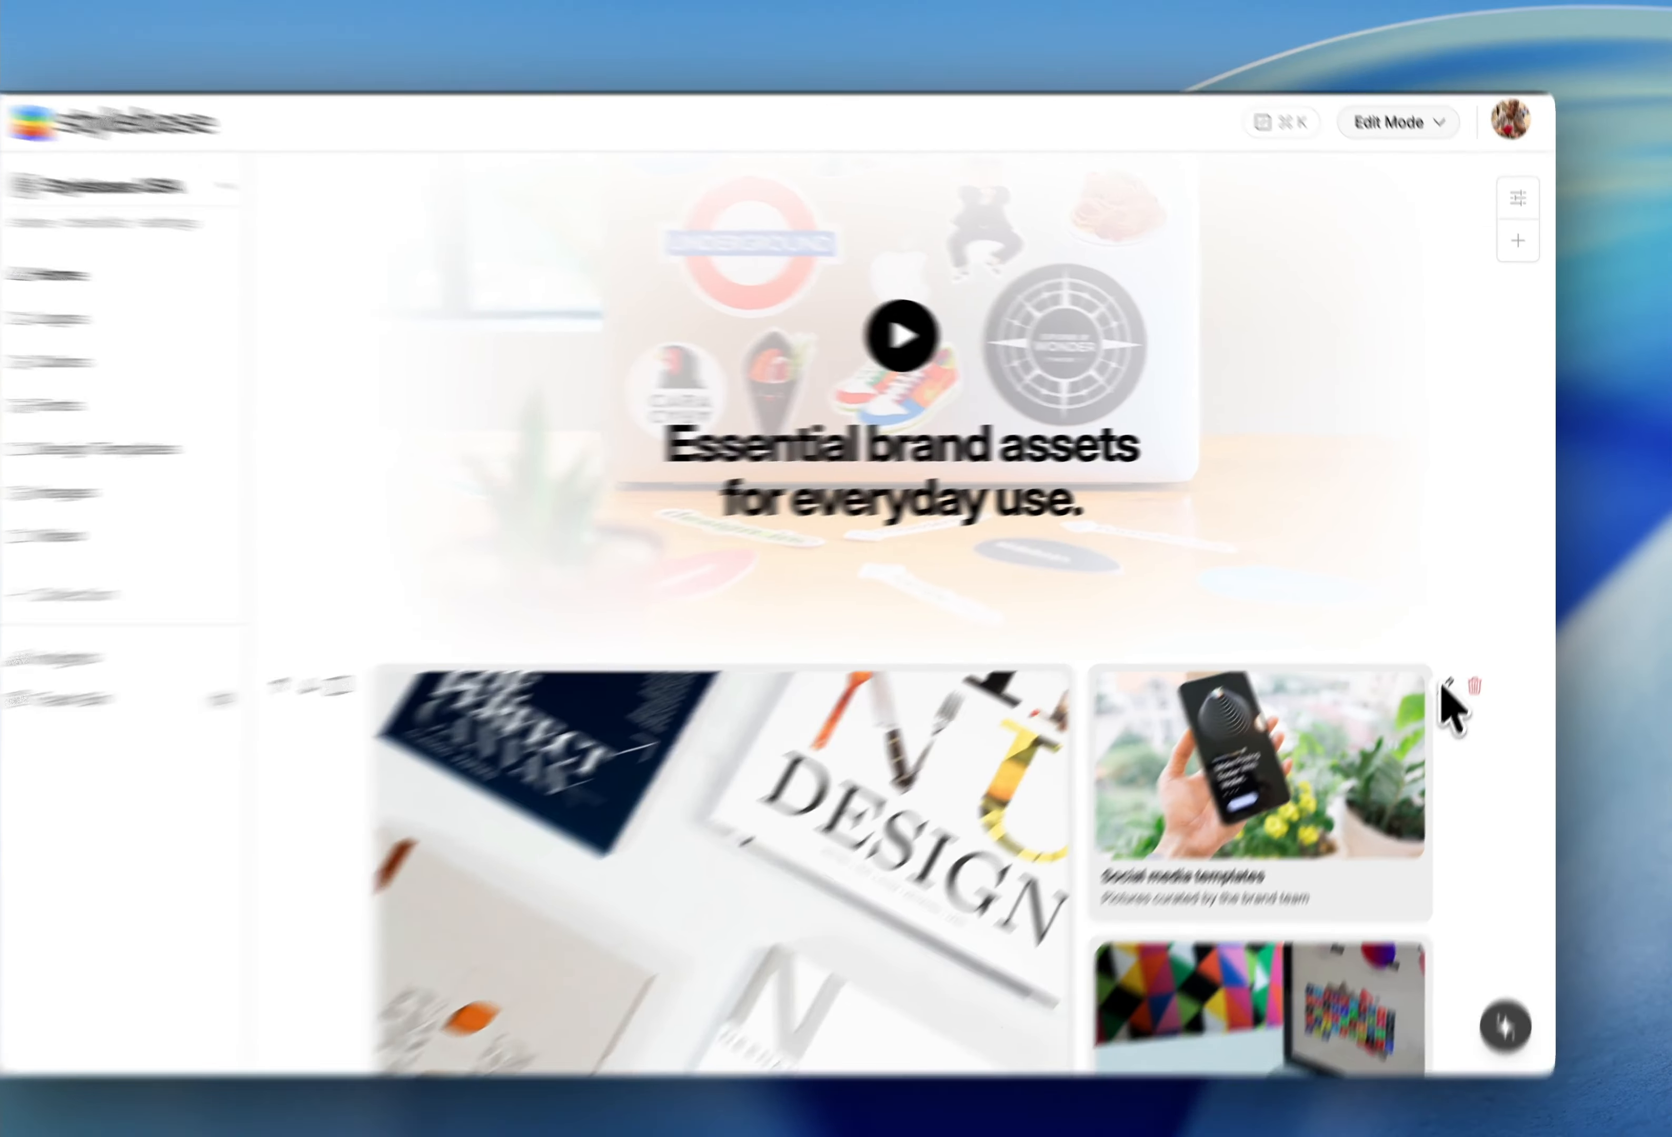
{"action": "left_click", "coordinate": [1445, 685]}
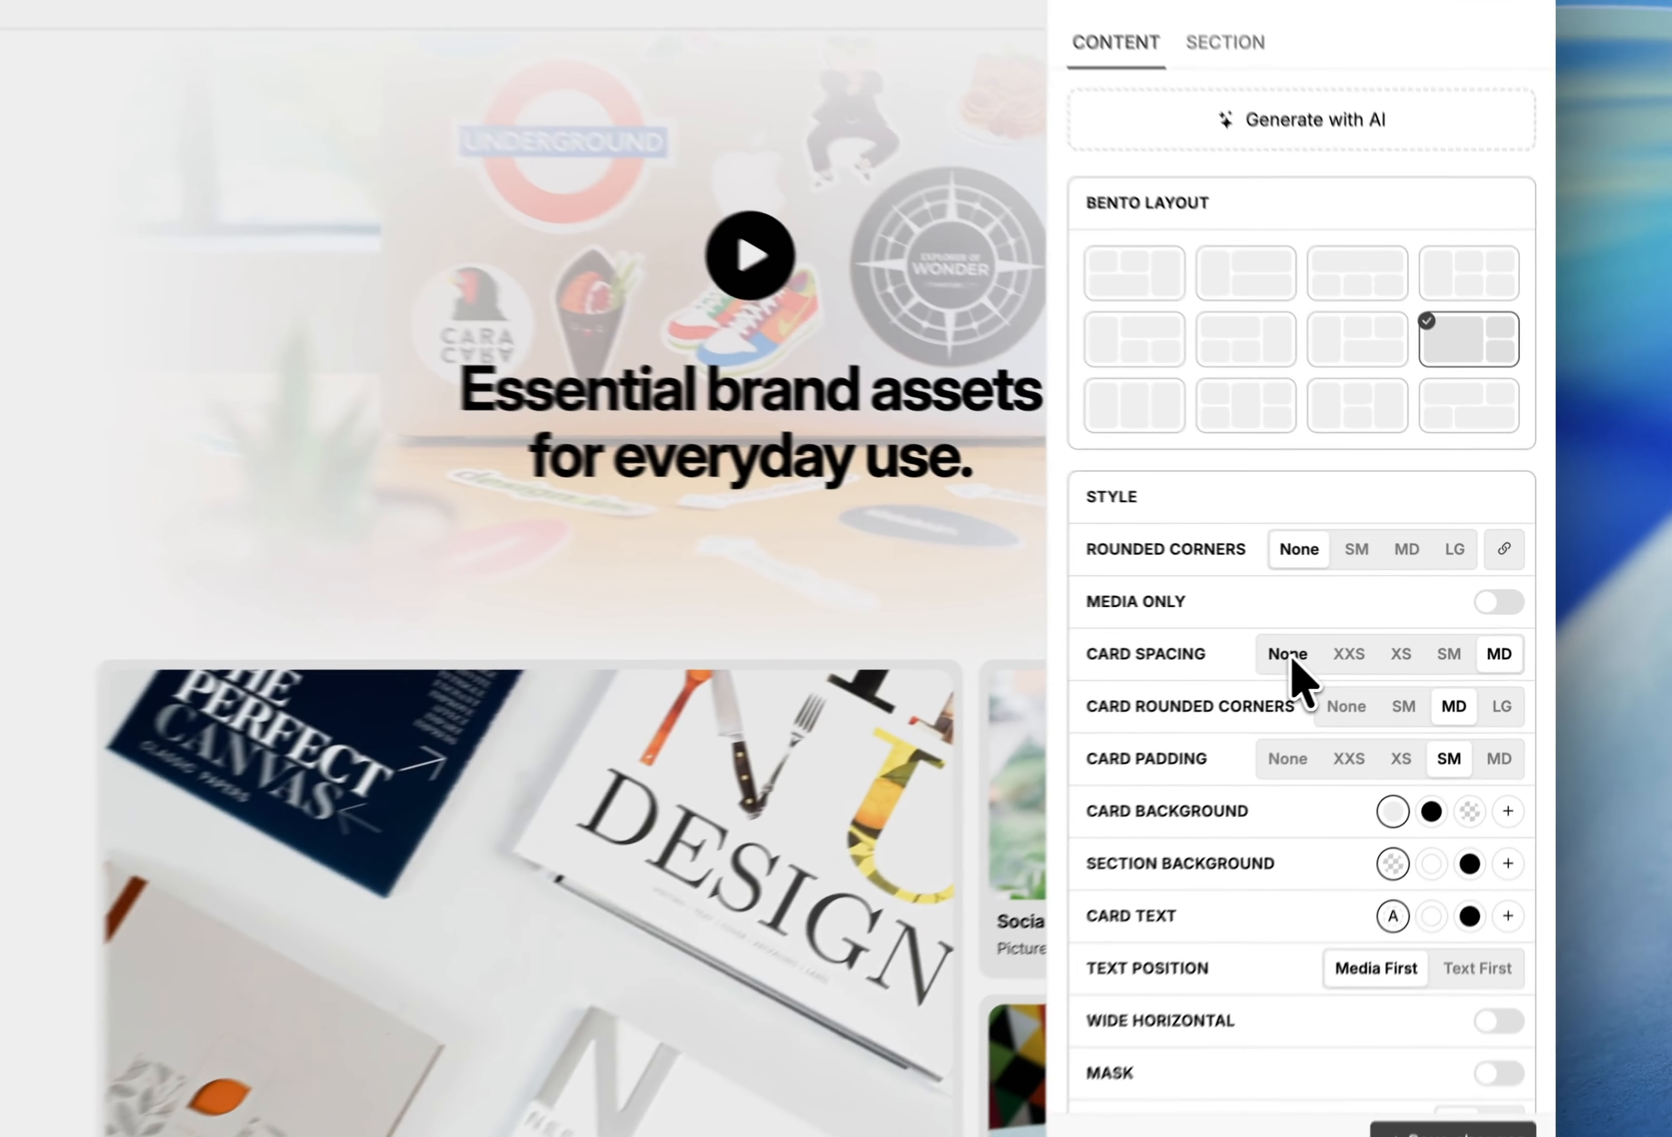
{"action": "left_click", "coordinate": [1356, 638]}
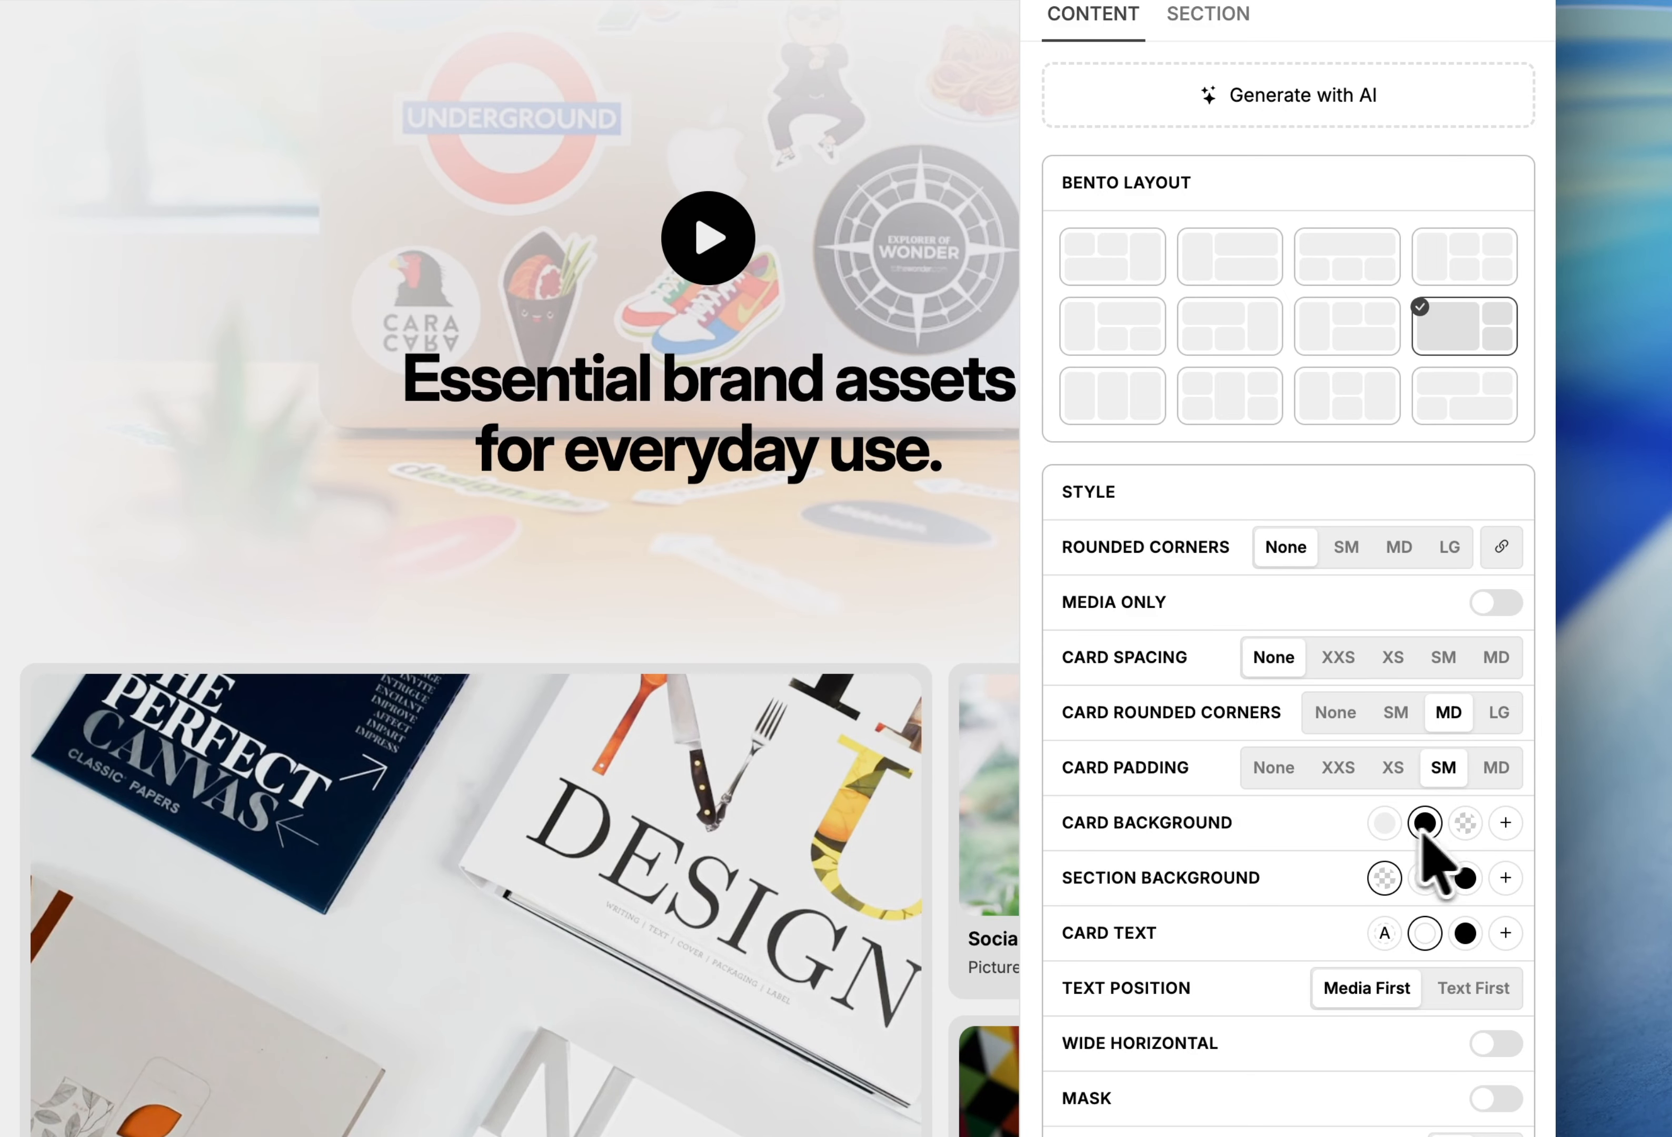
Set the bento section's card rounded corners to None and its overall rounded corners to LG, and save the changes.
{"action": "scroll", "coordinate": [1226, 859], "scroll_direction": "down", "scroll_amount": 4}
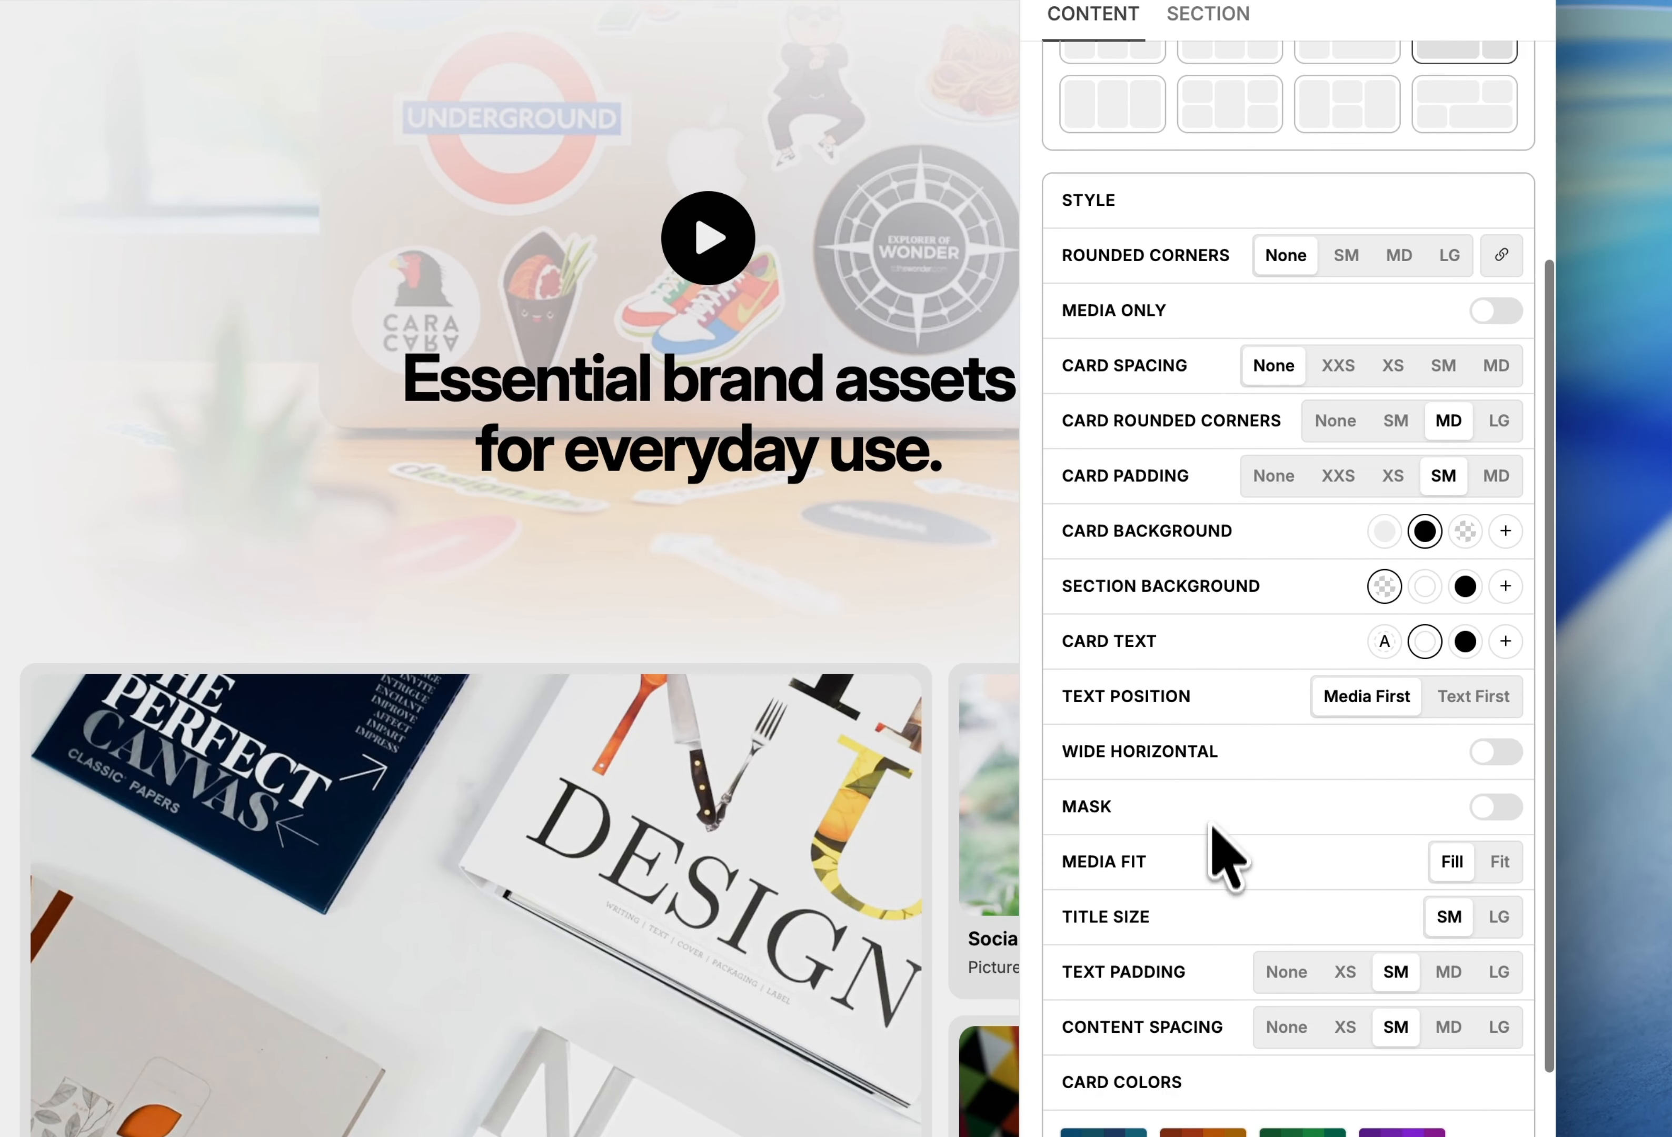
{"action": "left_click", "coordinate": [1337, 422]}
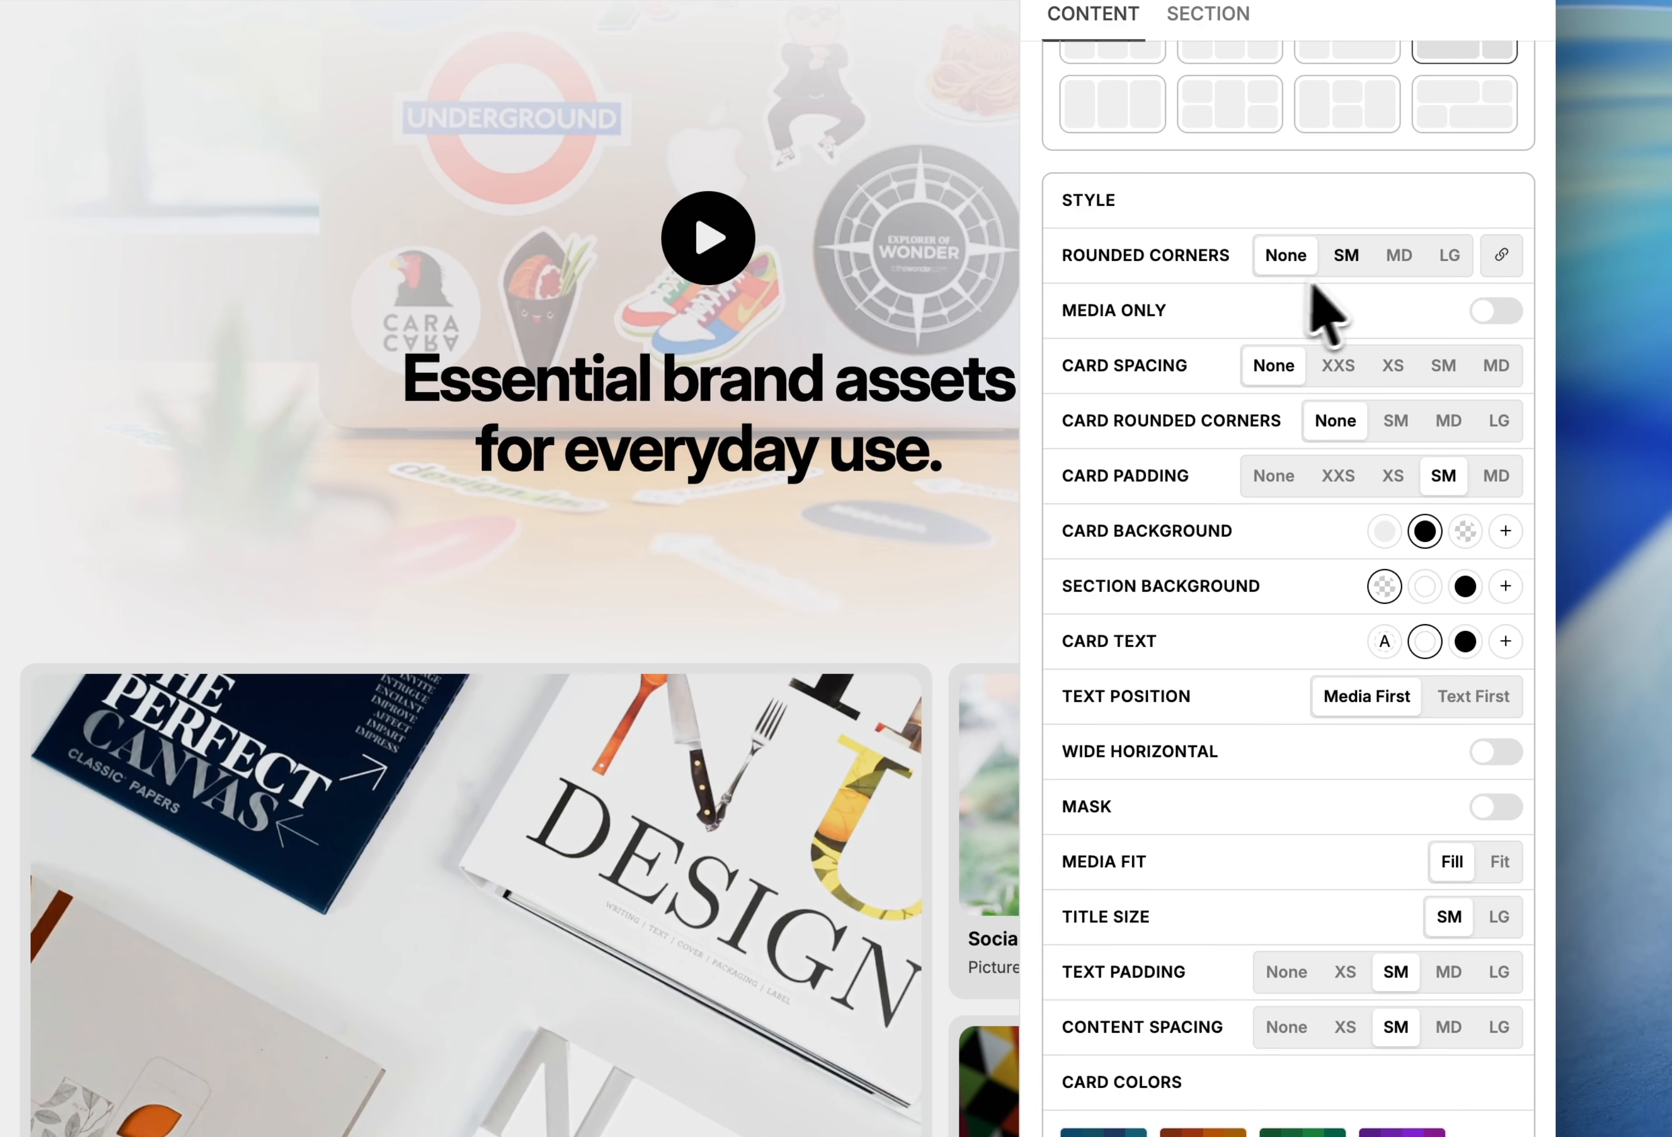
{"action": "left_click", "coordinate": [1448, 259]}
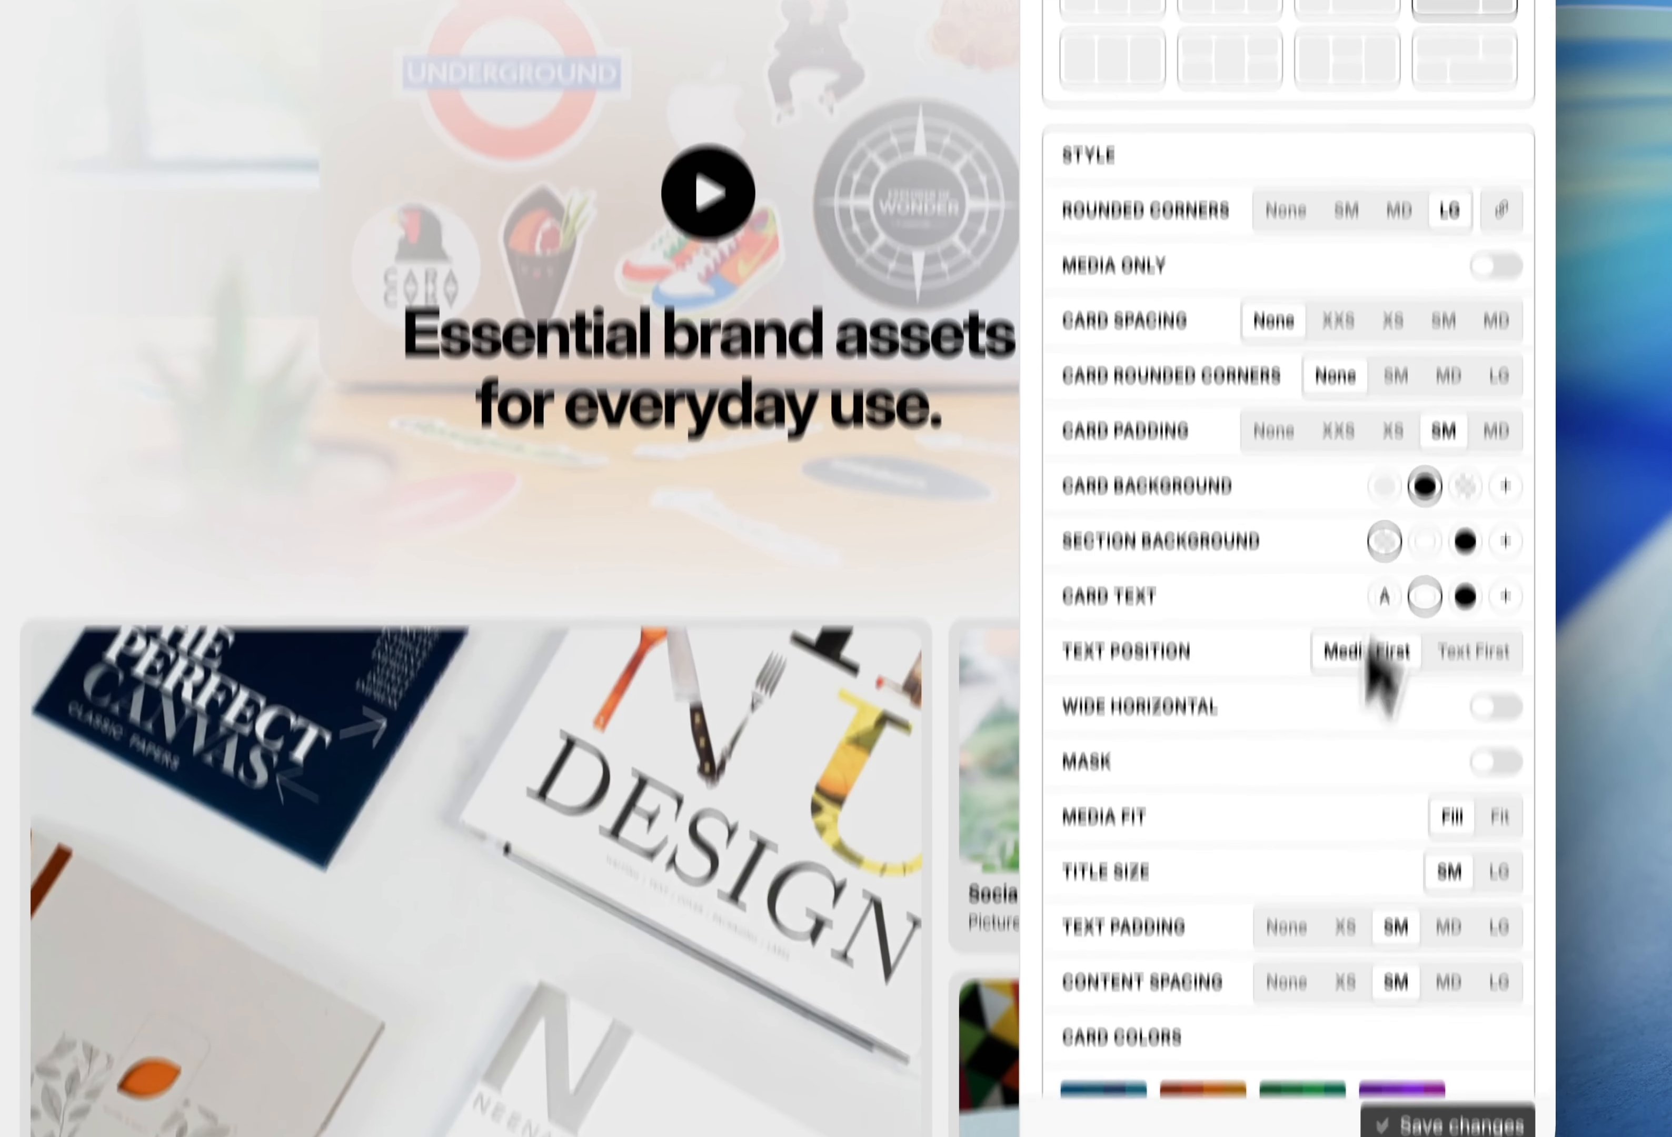
{"action": "left_click", "coordinate": [1431, 1004]}
Set the bento section's card padding to None and save the changes.
{"action": "scroll", "coordinate": [1004, 834], "scroll_direction": "down", "scroll_amount": 5}
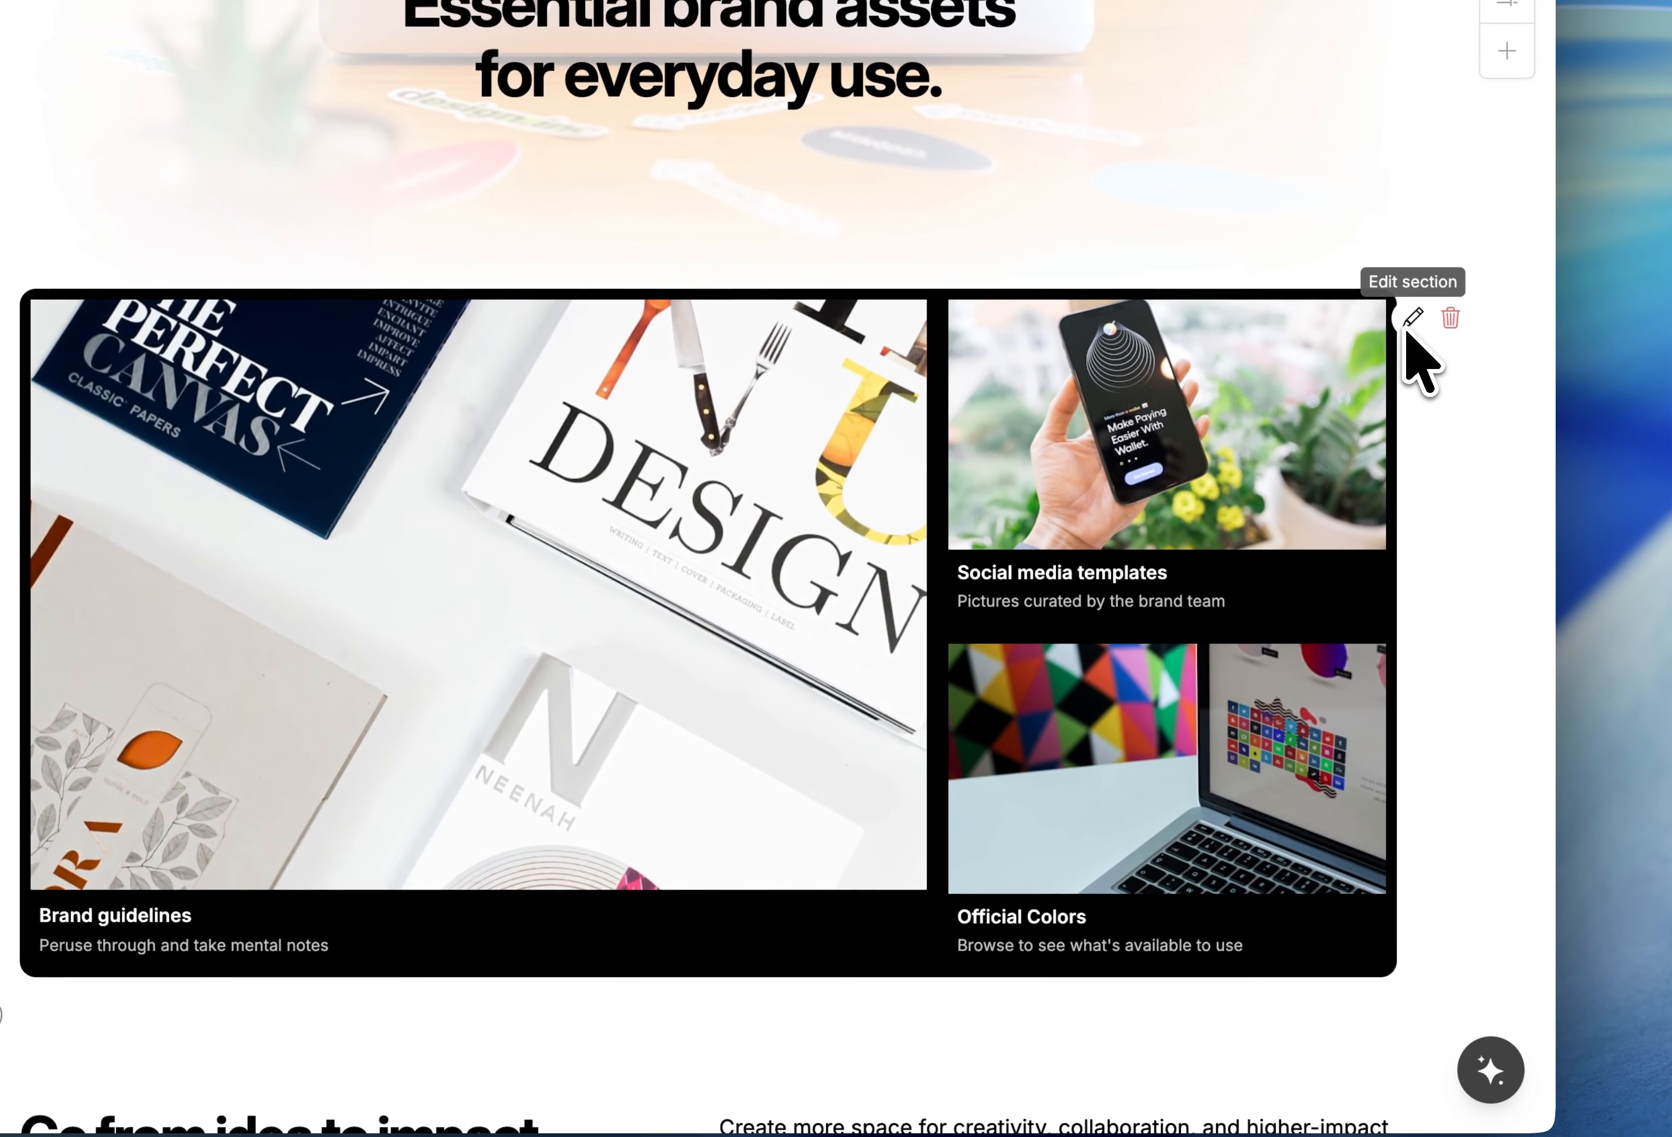
{"action": "left_click", "coordinate": [1409, 333]}
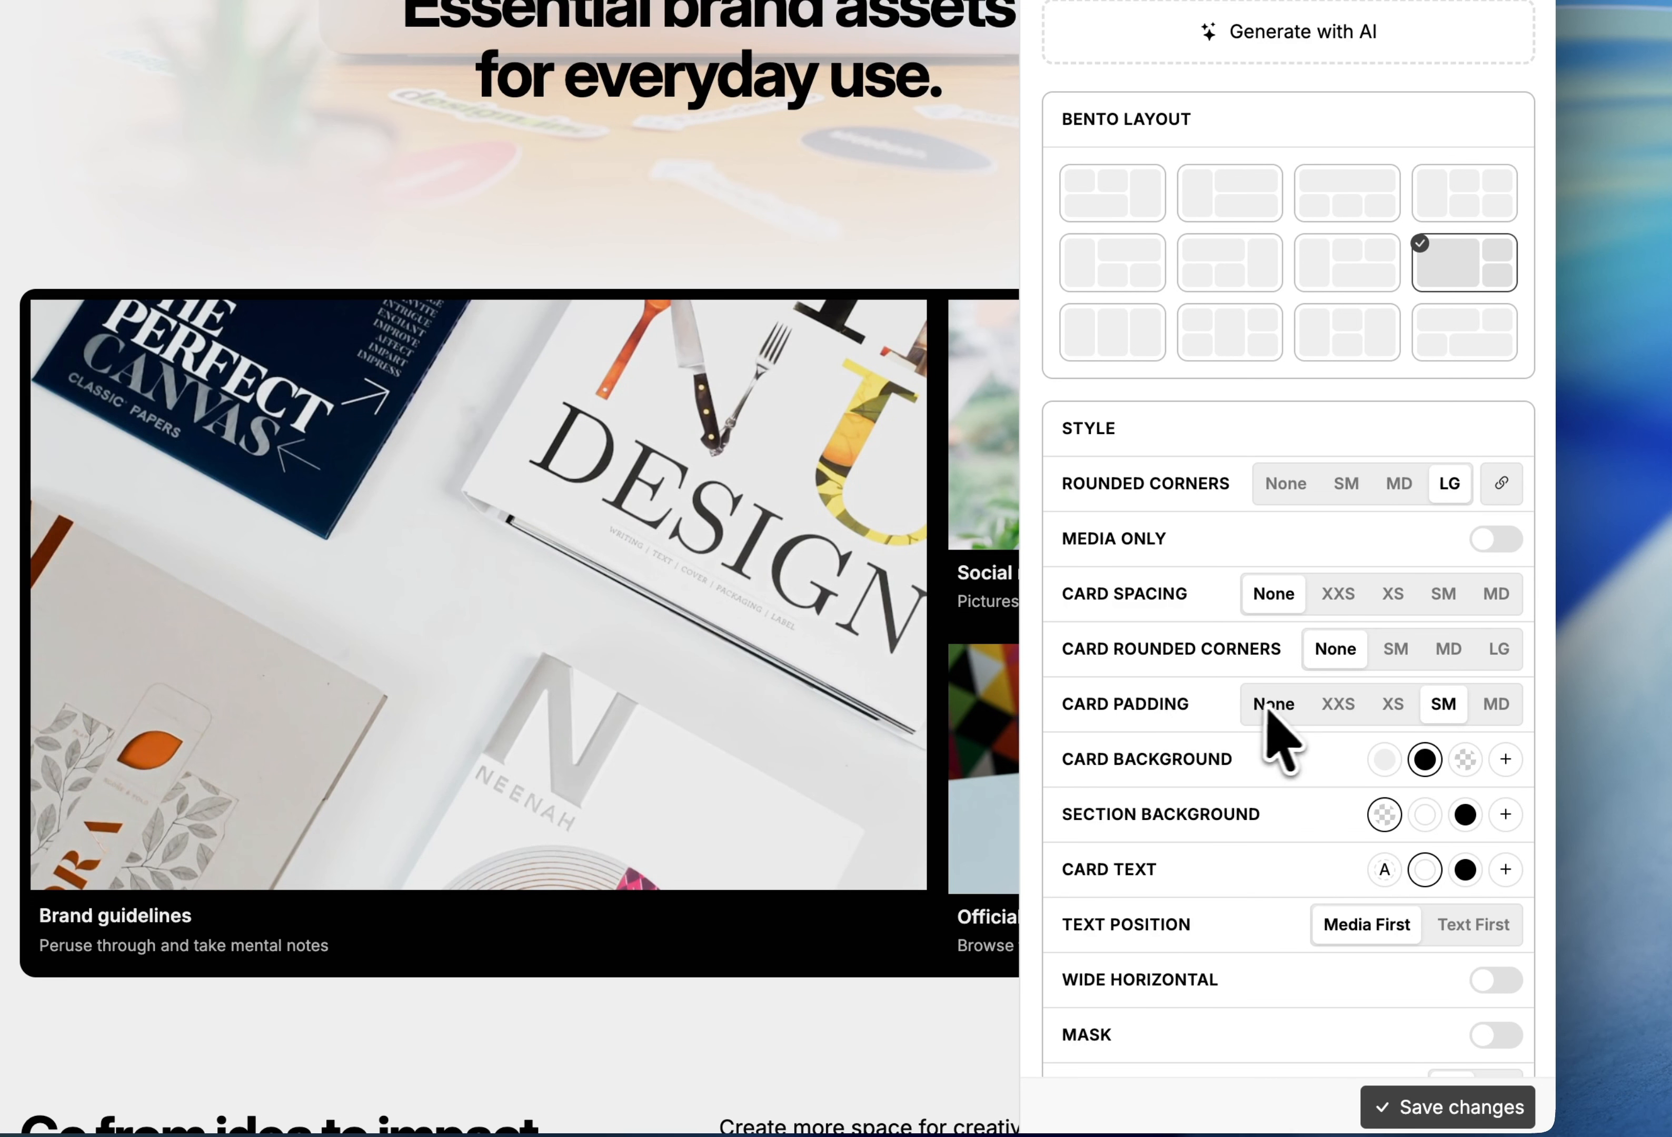
{"action": "scroll", "coordinate": [1382, 611], "scroll_direction": "down", "scroll_amount": 4}
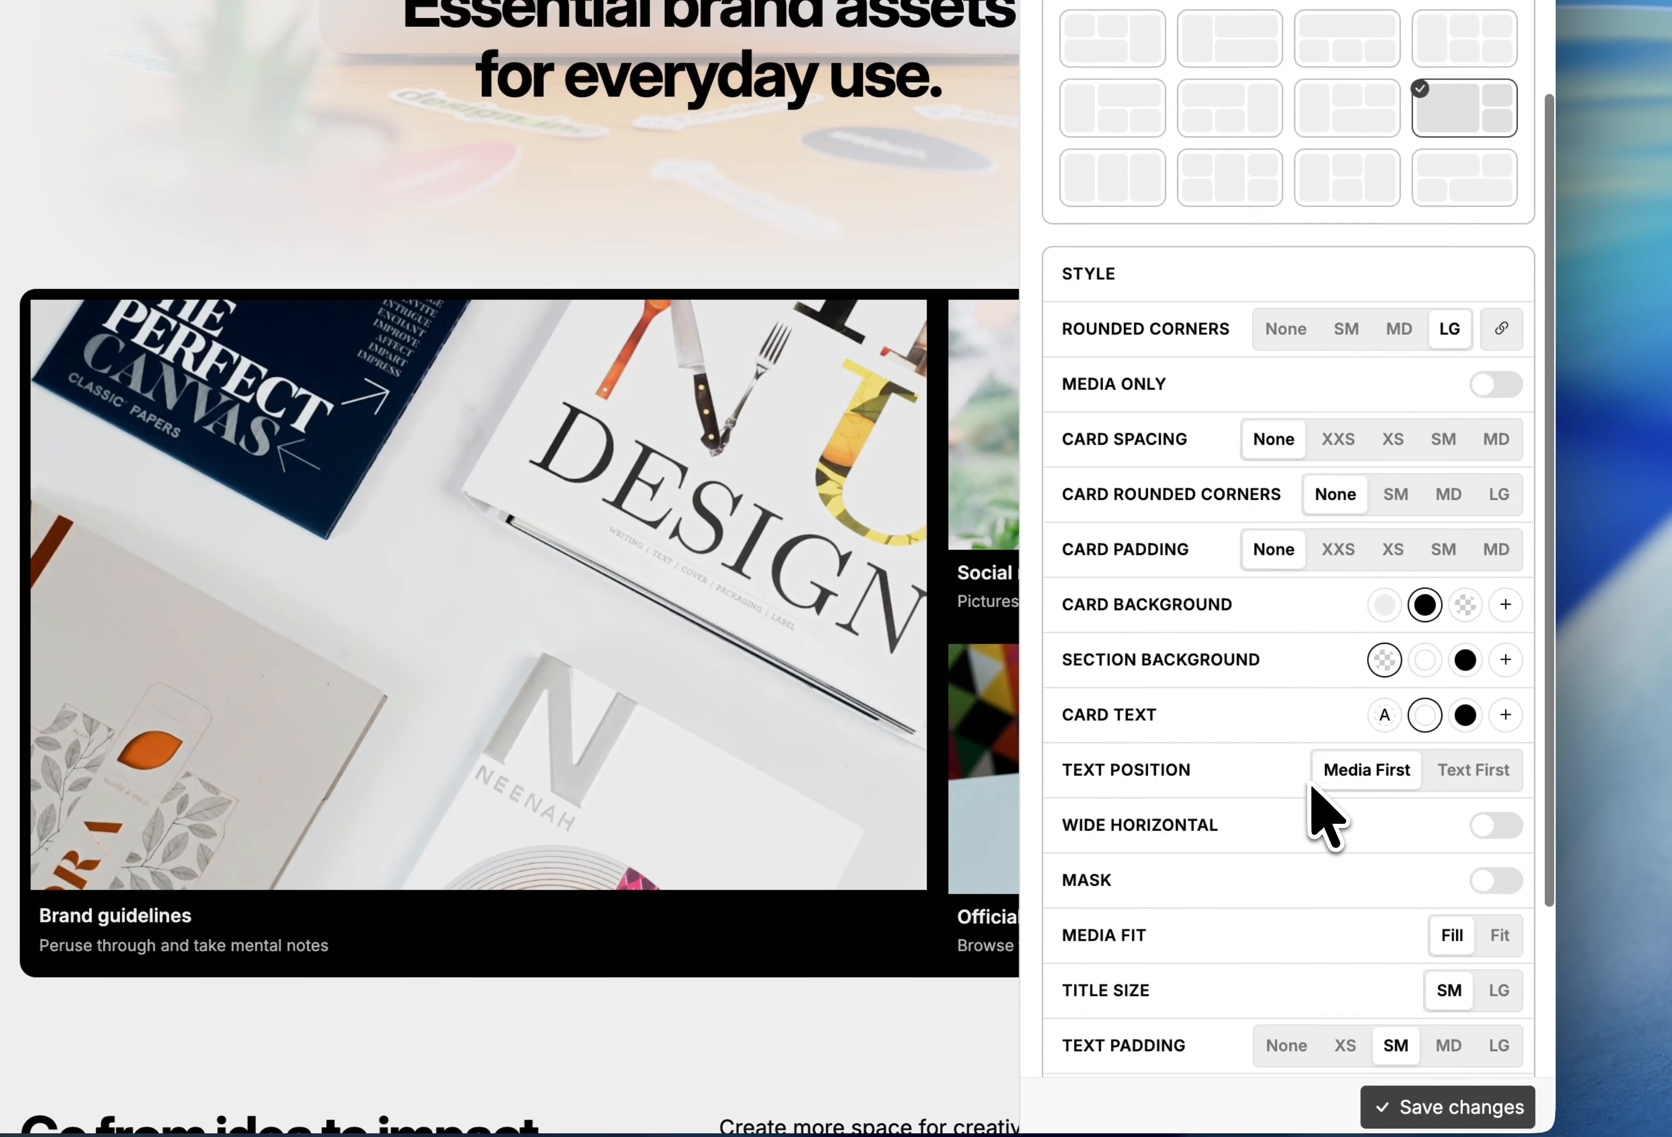
{"action": "left_click", "coordinate": [1421, 1107]}
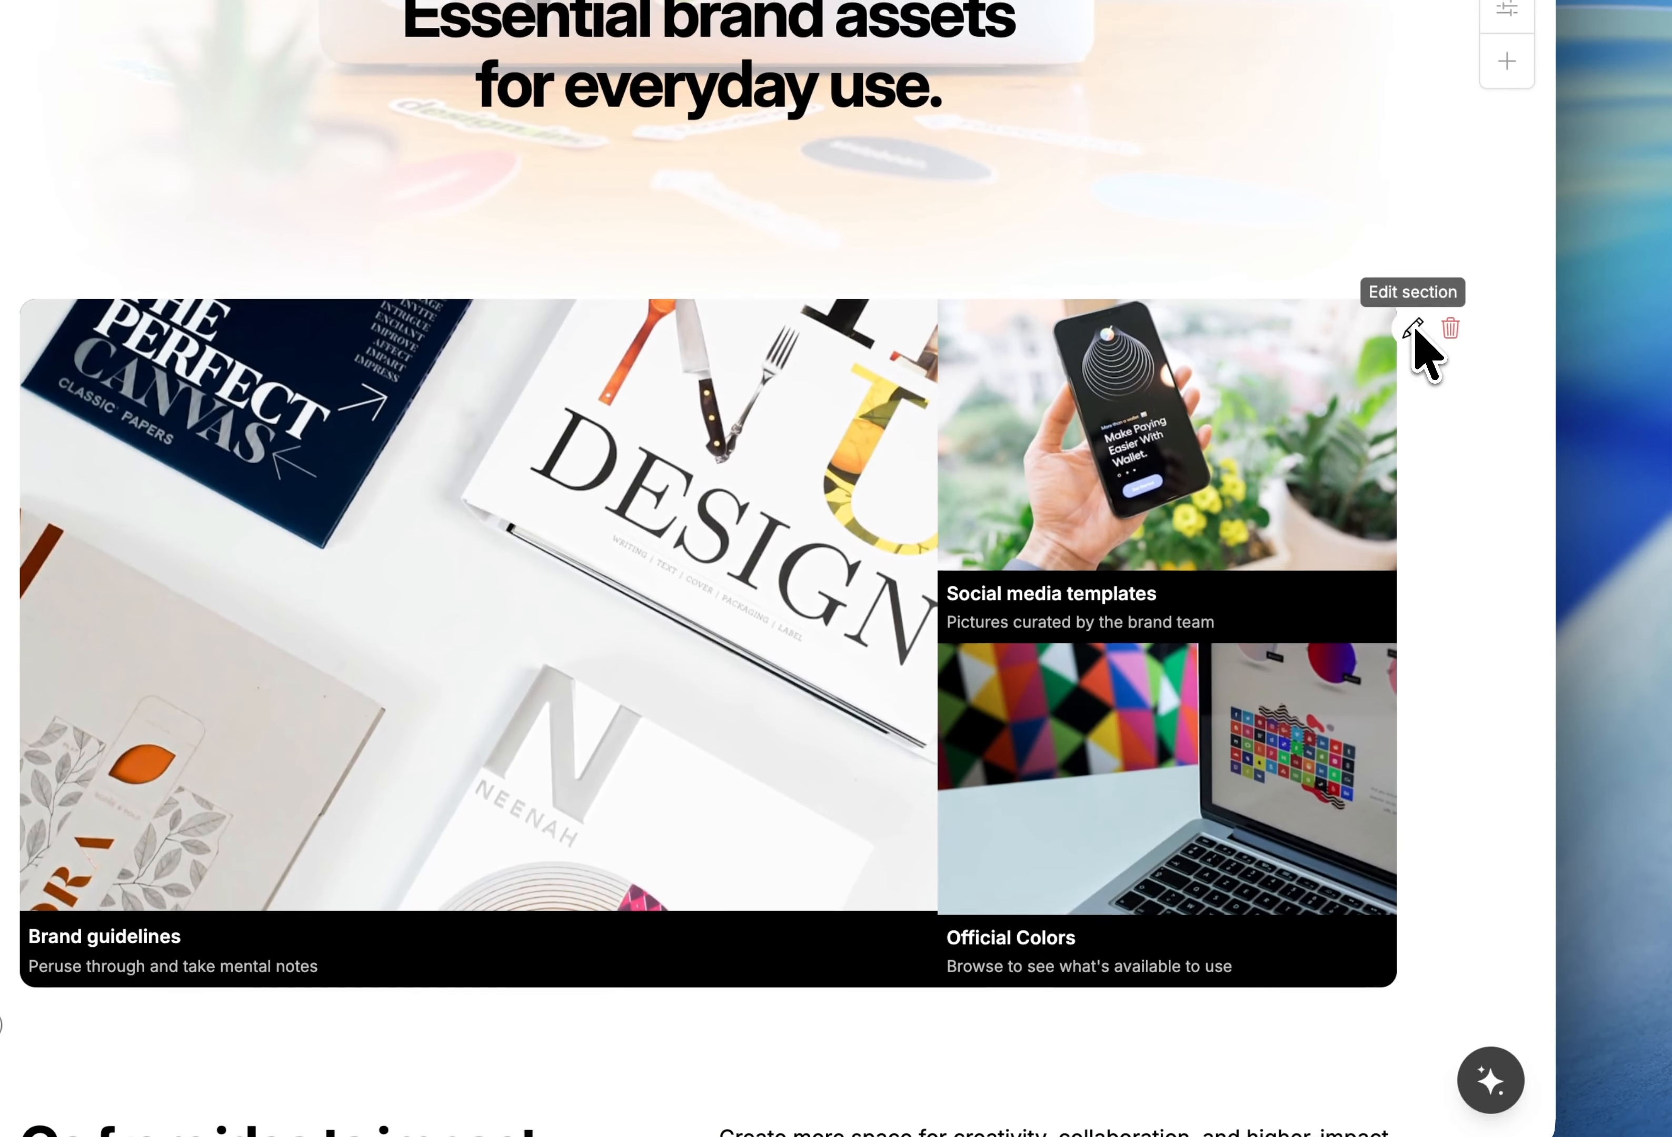
Set the bento section's text padding to MD and save the changes.
{"action": "left_click", "coordinate": [1412, 219]}
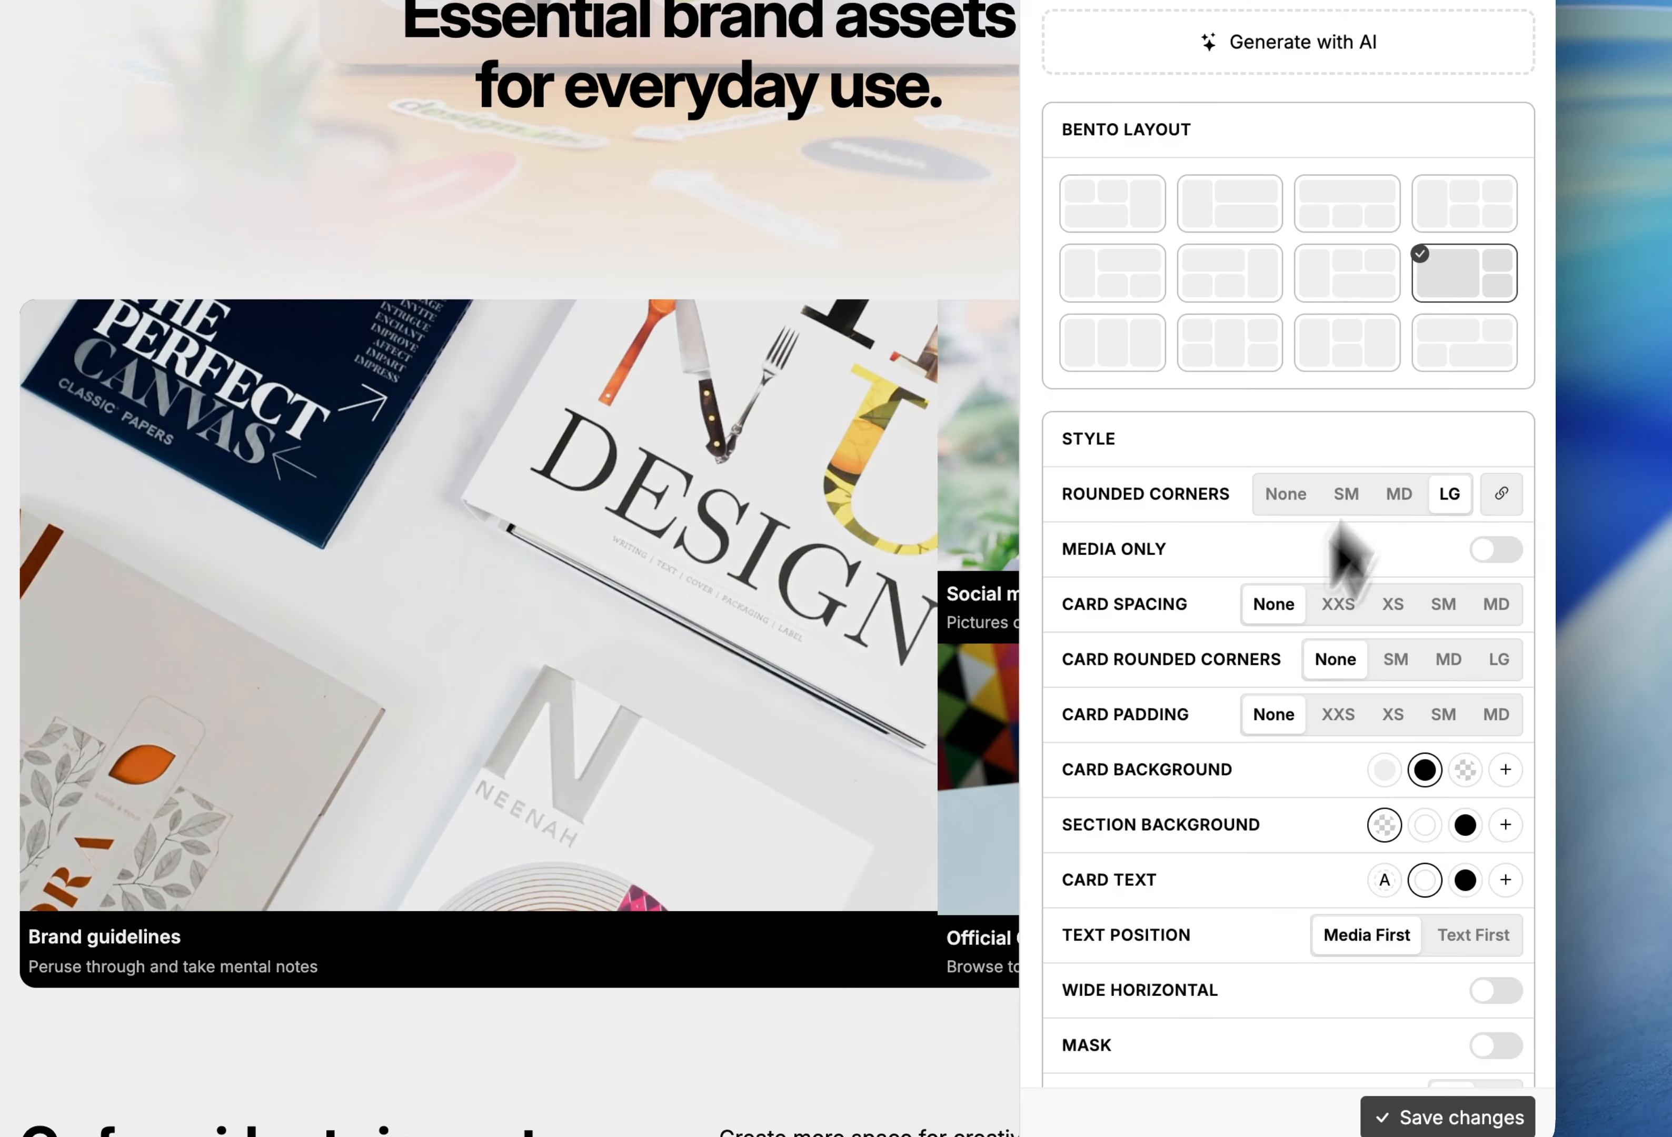
{"action": "scroll", "coordinate": [1233, 855], "scroll_direction": "down", "scroll_amount": 5}
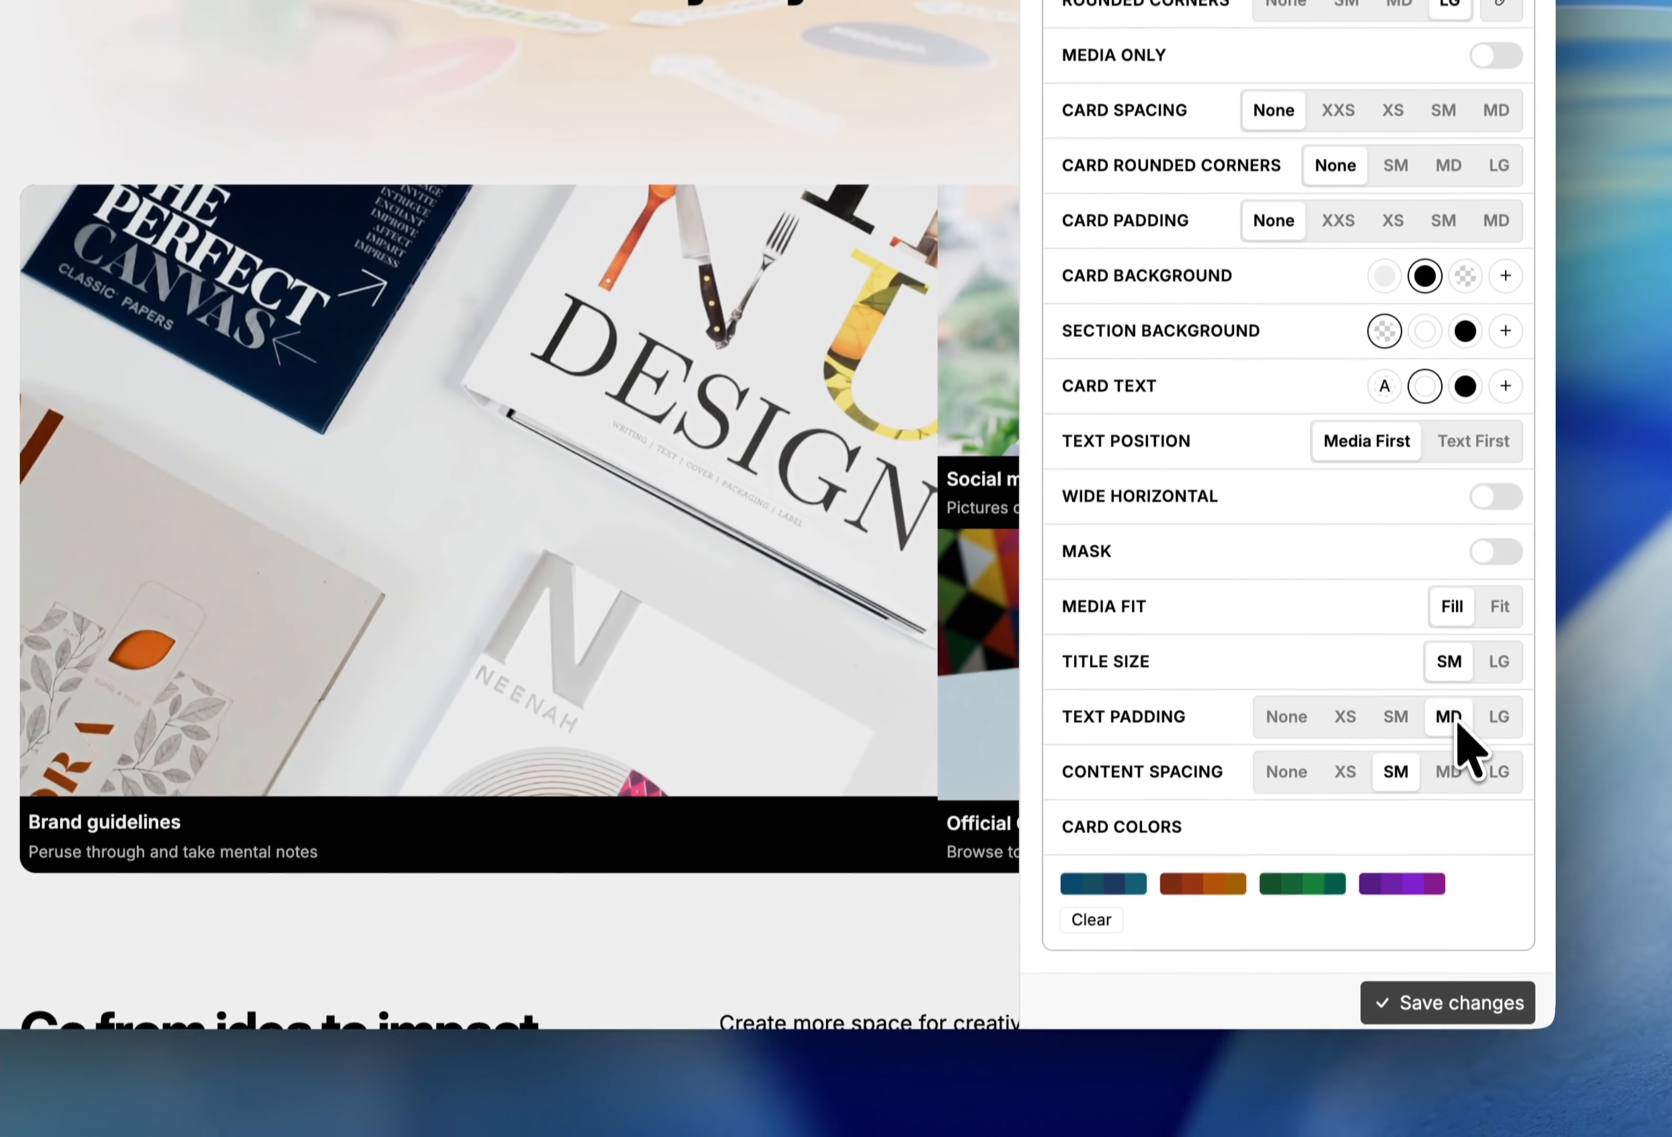
{"action": "left_click", "coordinate": [1448, 830]}
{"action": "left_click", "coordinate": [1450, 1118]}
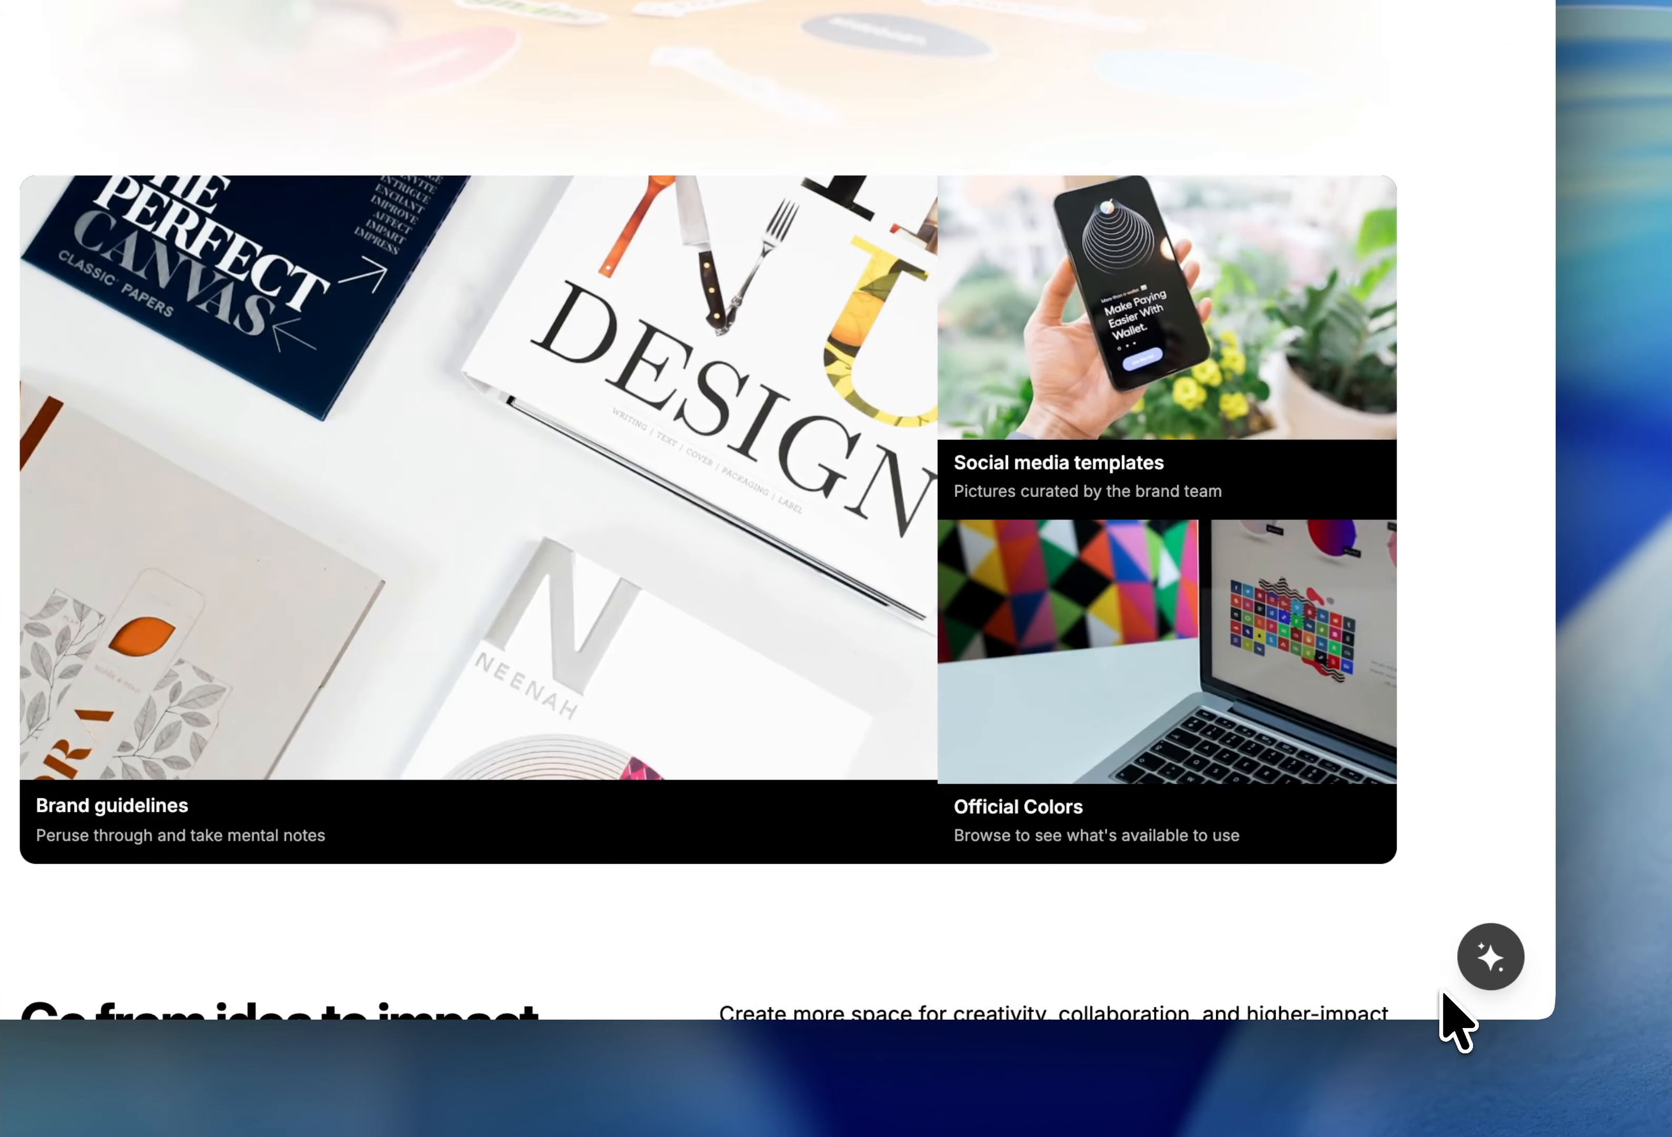